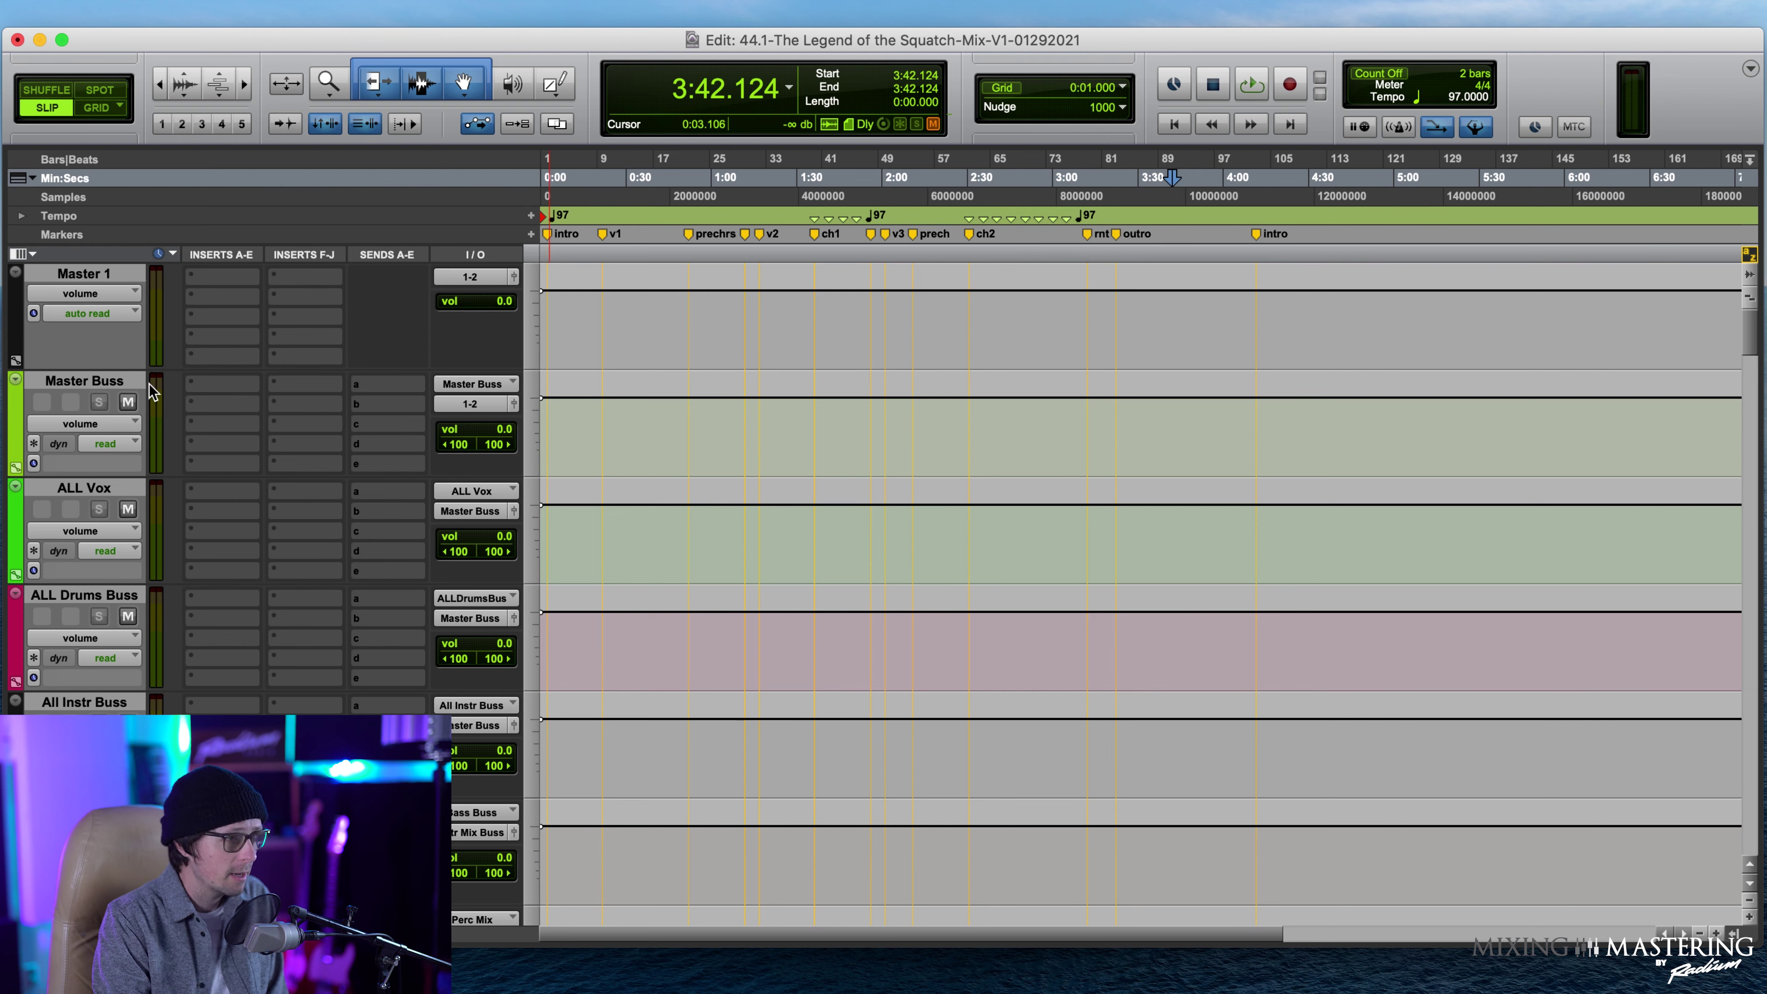
Insert the stereo bx_digital V3 equalizer in the first insert slot of the Master Buss track.
{"action": "left_click", "coordinate": [217, 386]}
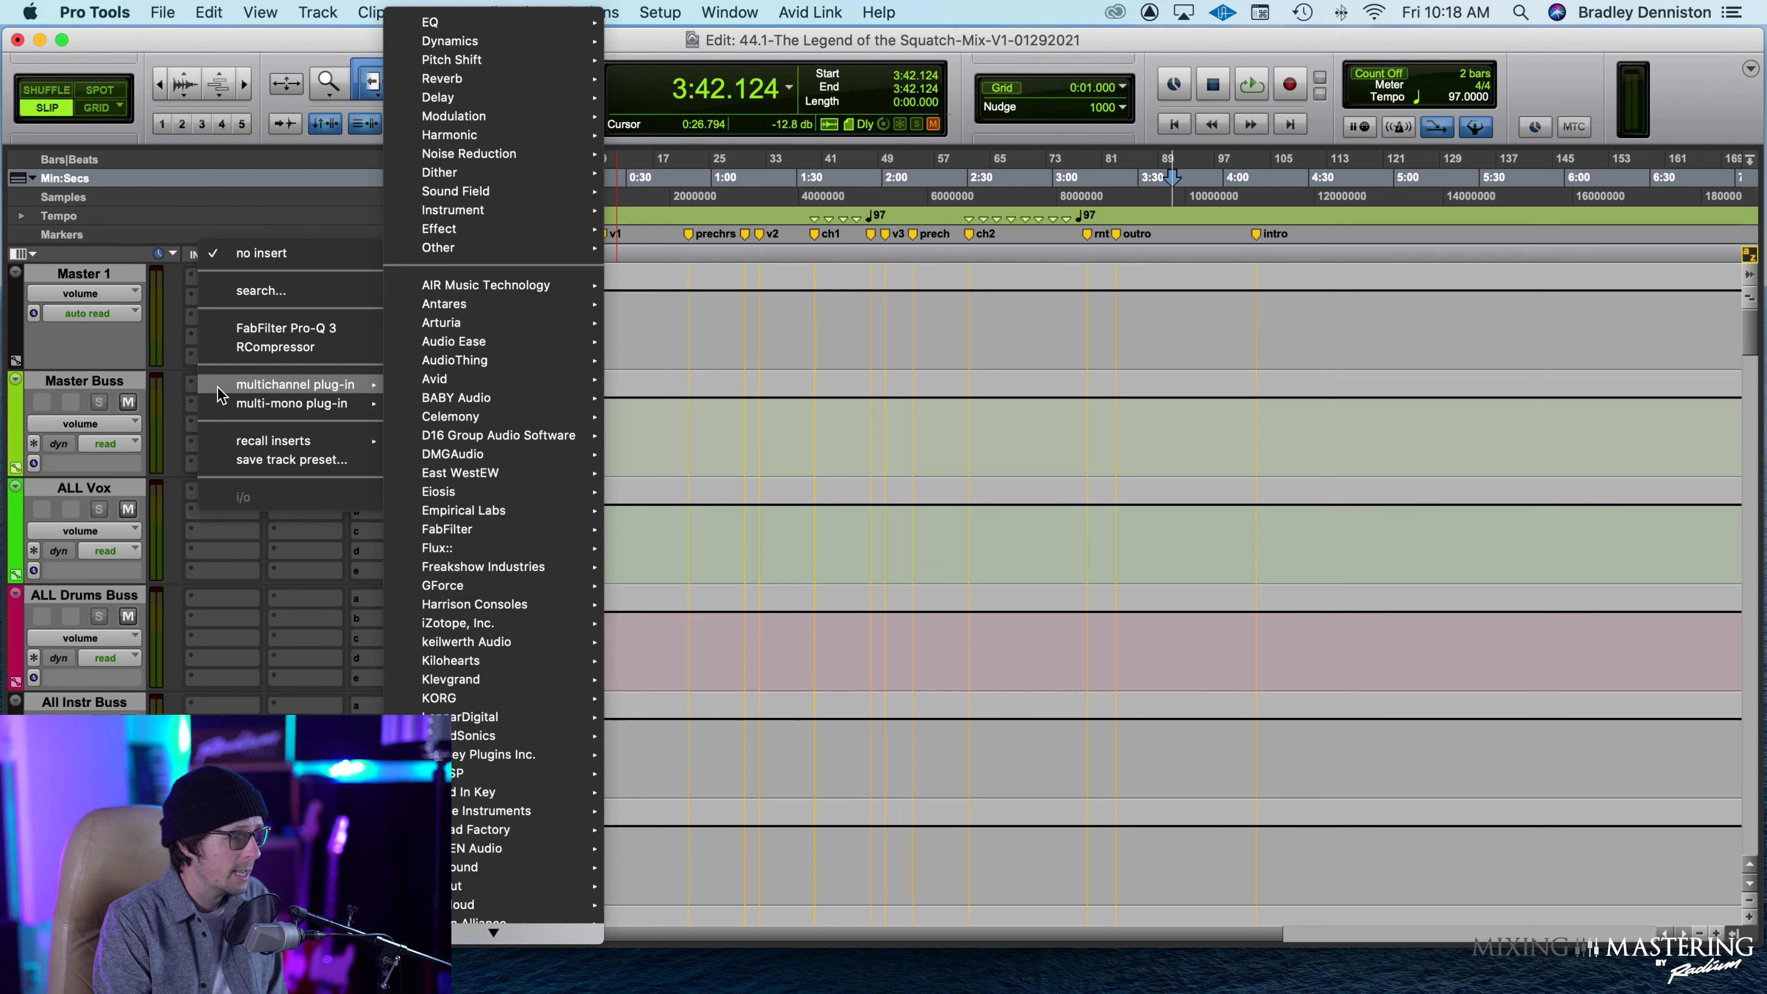
{"action": "key", "text": "Escape"}
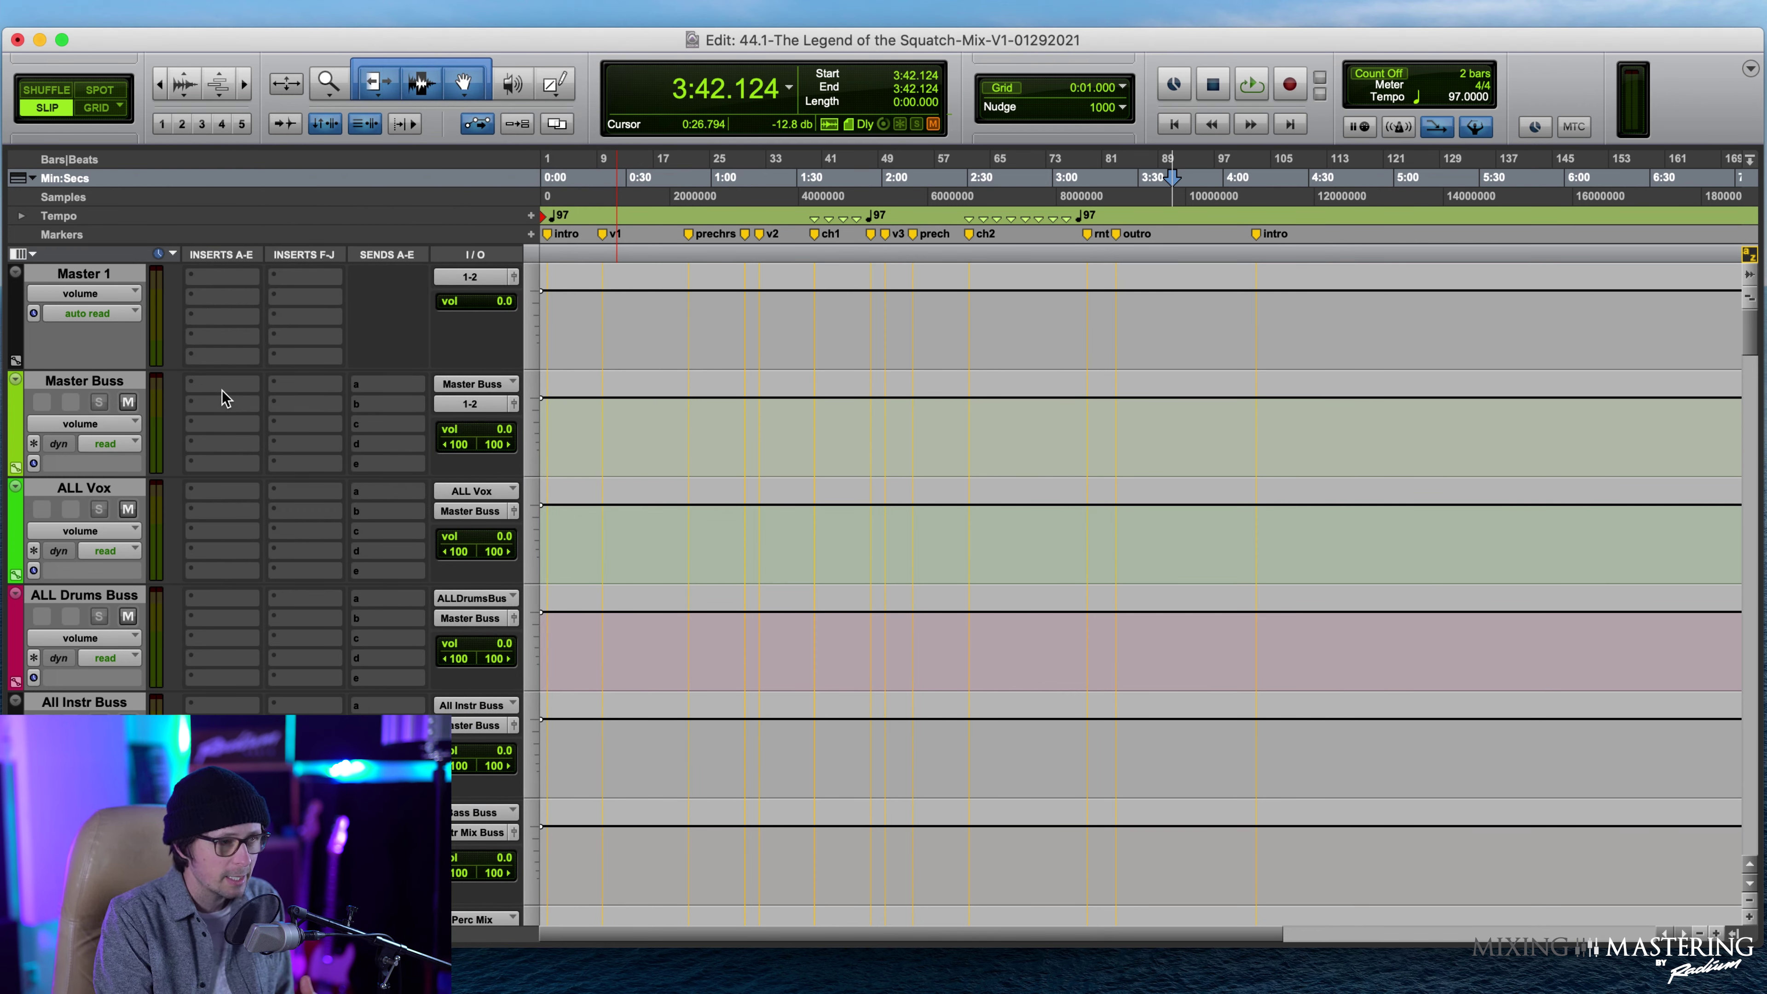
{"action": "left_click", "coordinate": [221, 390], "text": "super"}
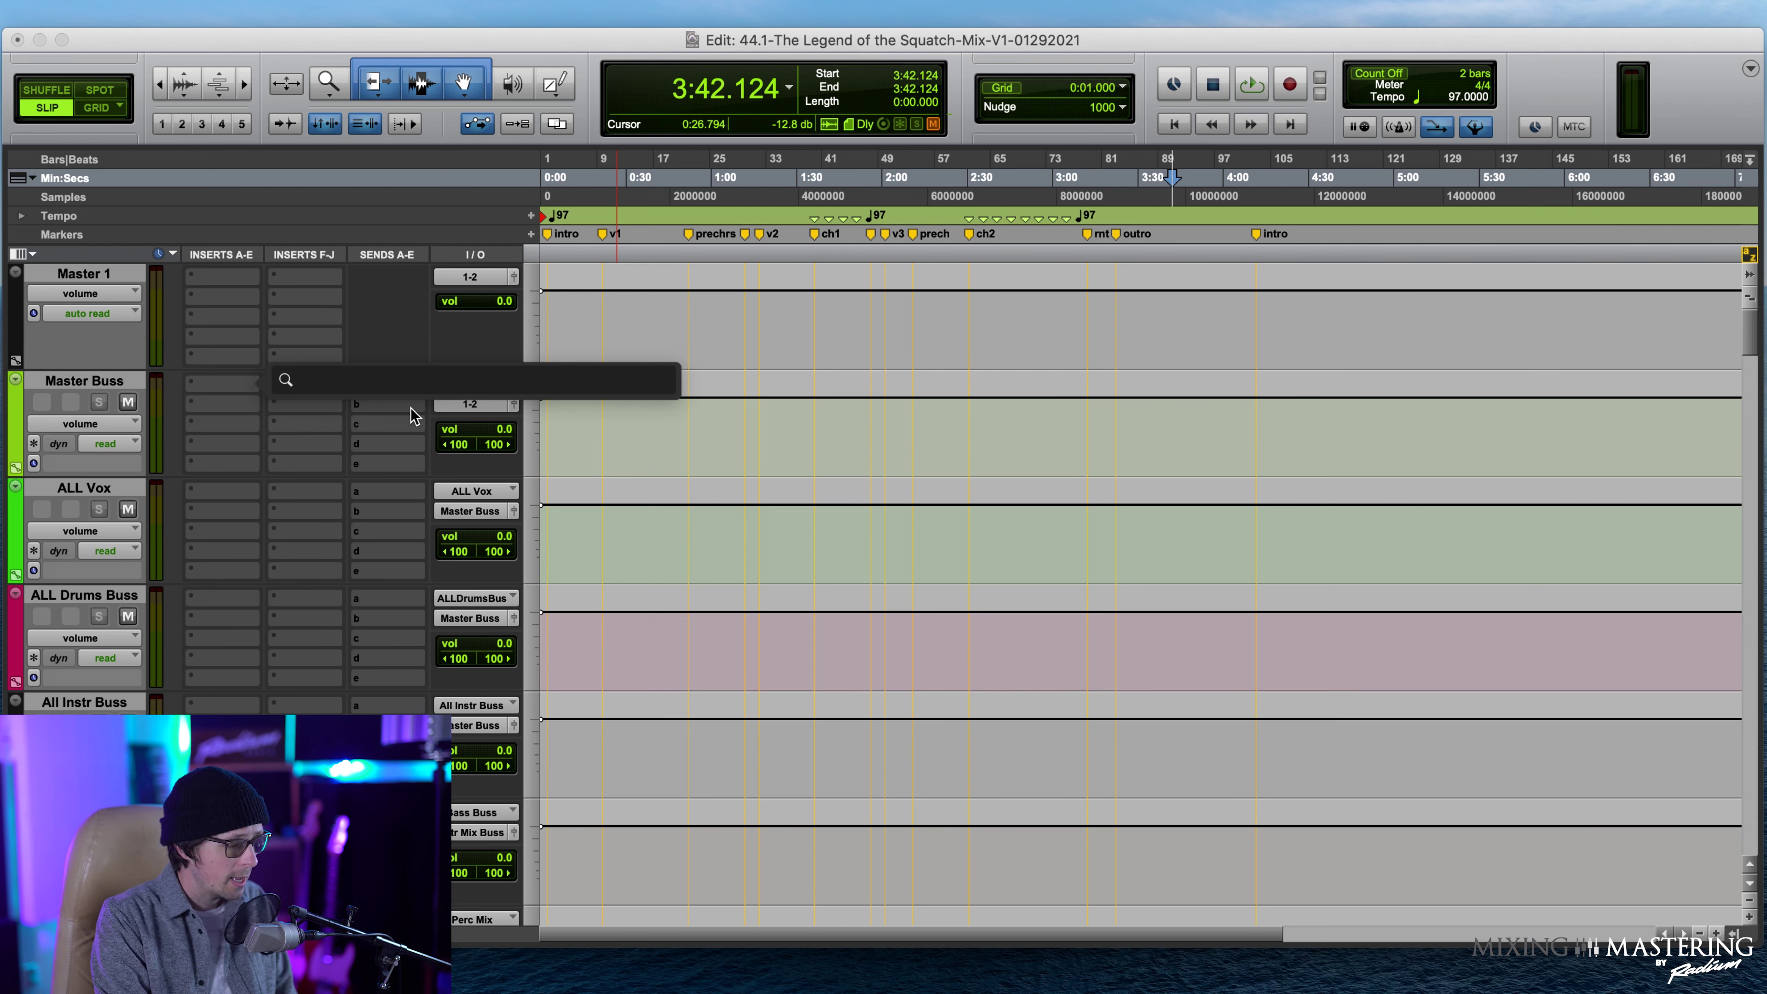
{"action": "type", "text": "ba"}
{"action": "key", "text": "BackSpace"}
{"action": "type", "text": "x"}
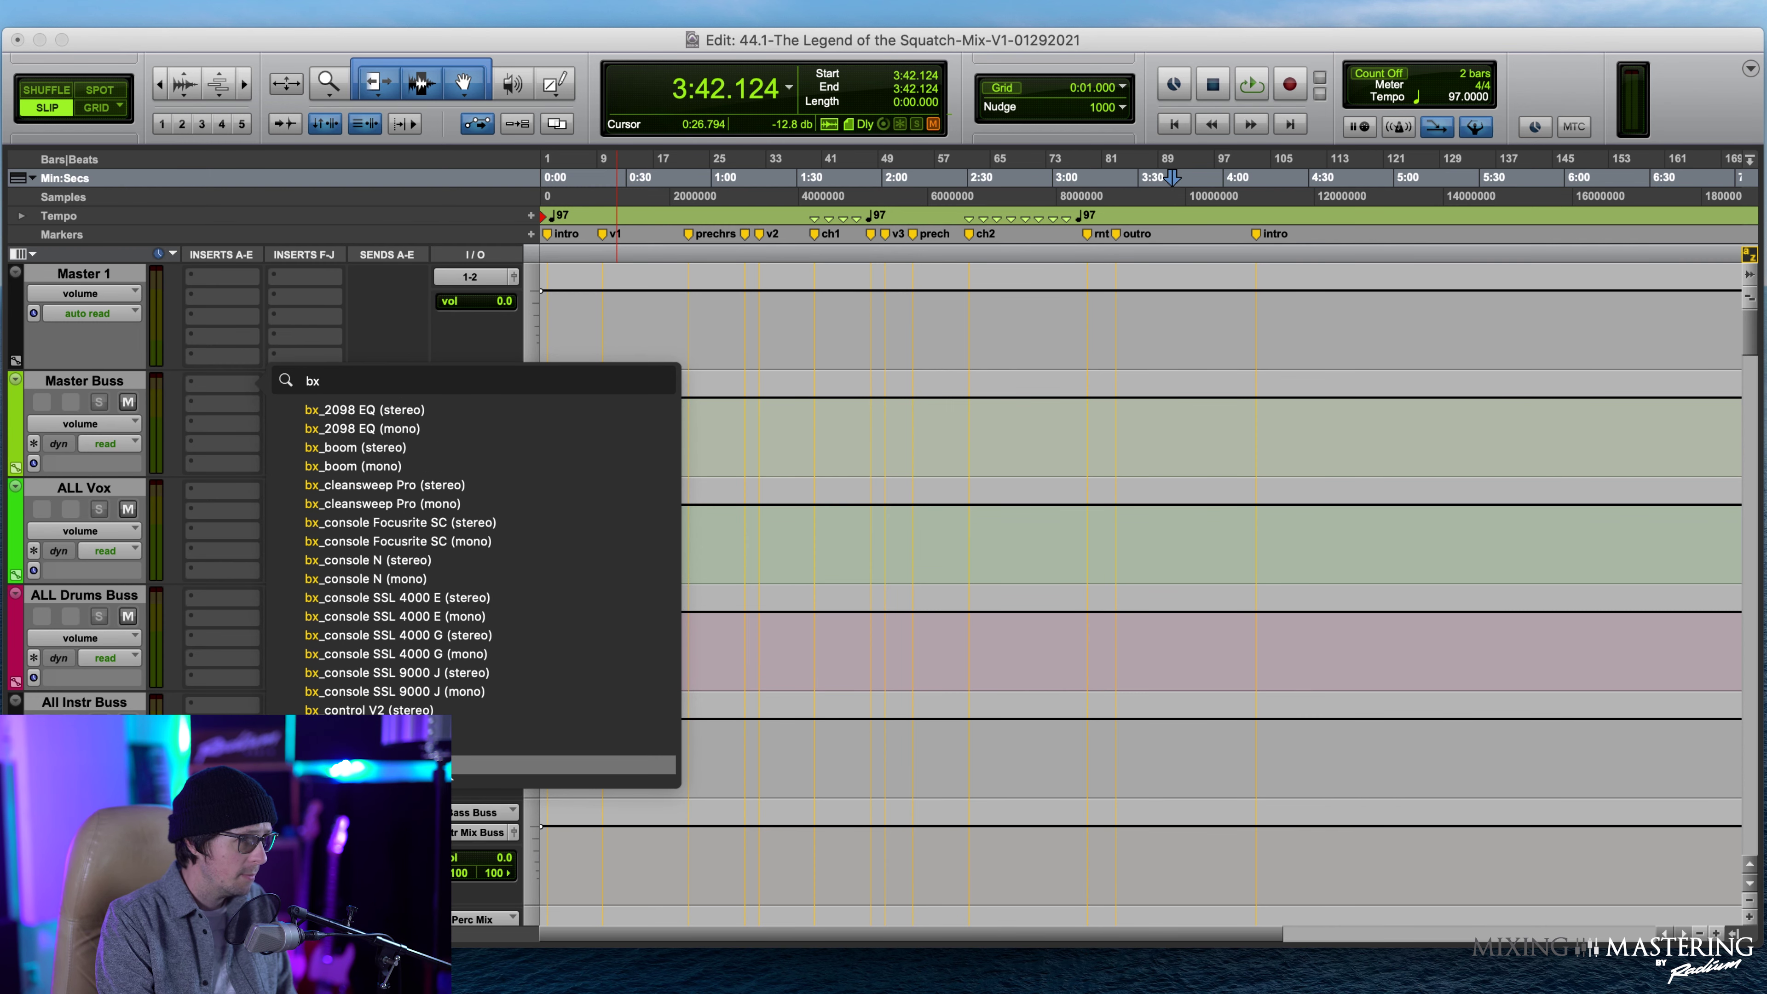
{"action": "key", "text": "Escape"}
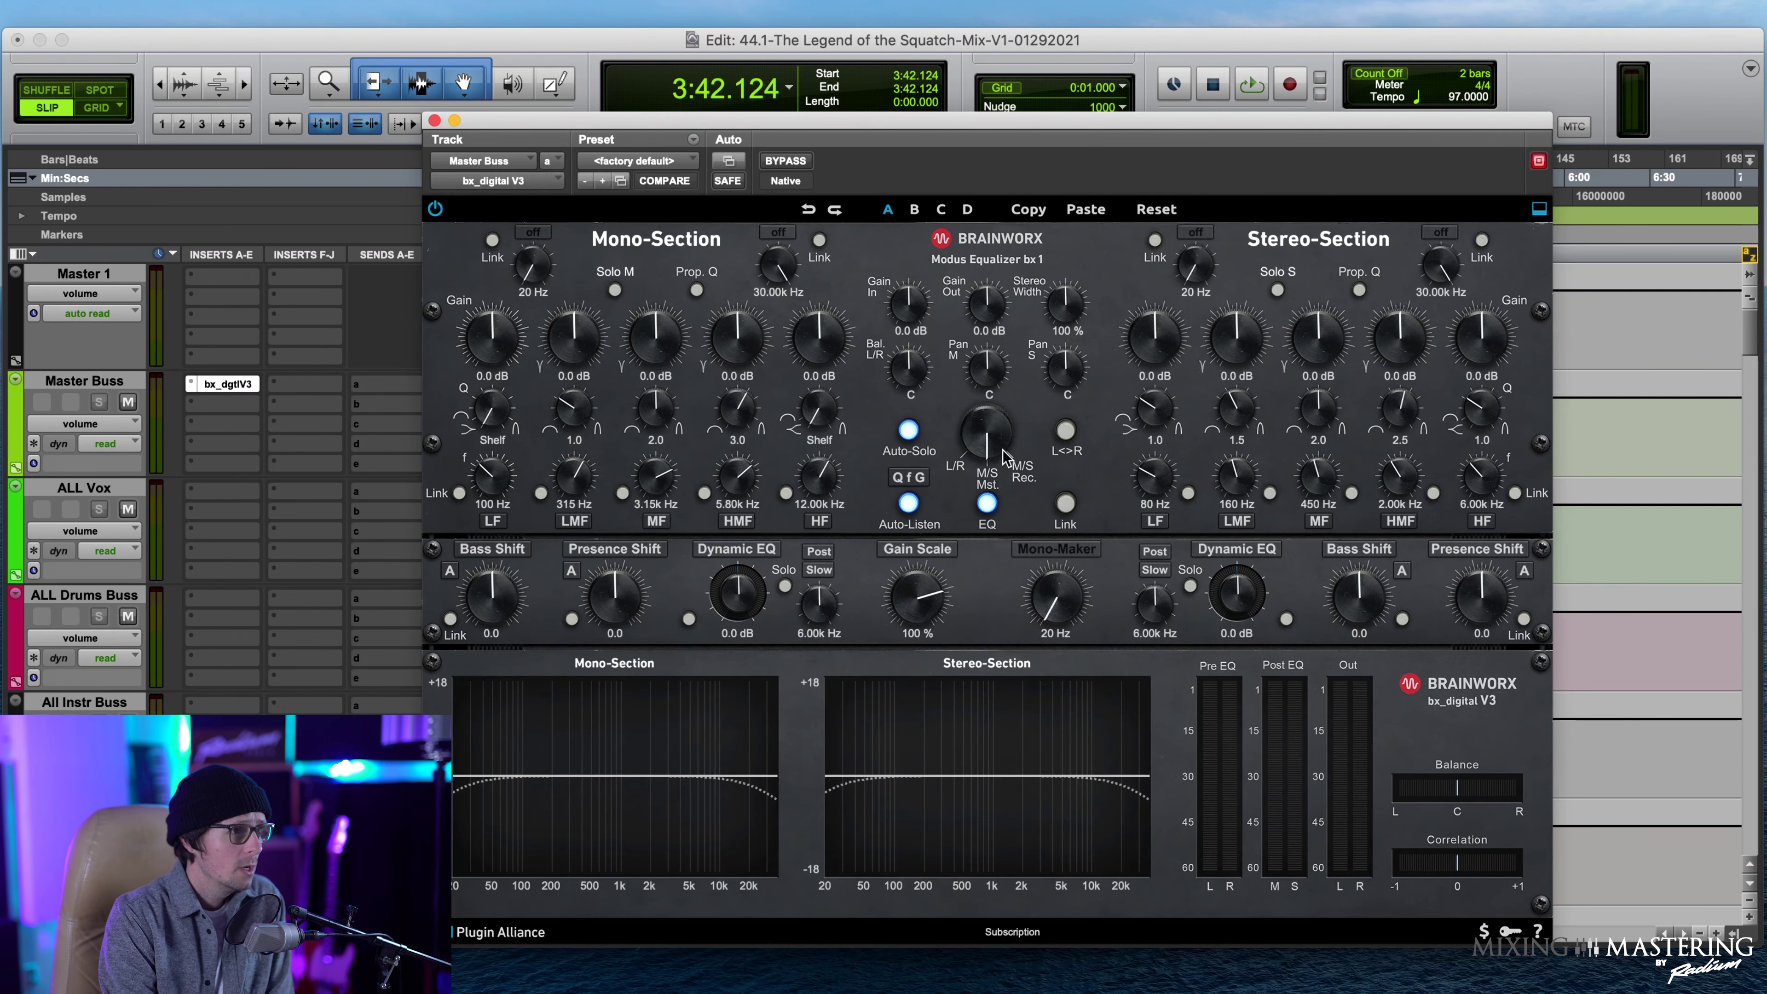
{"action": "left_click_drag", "start_coordinate": [1054, 129], "coordinate": [919, 72]}
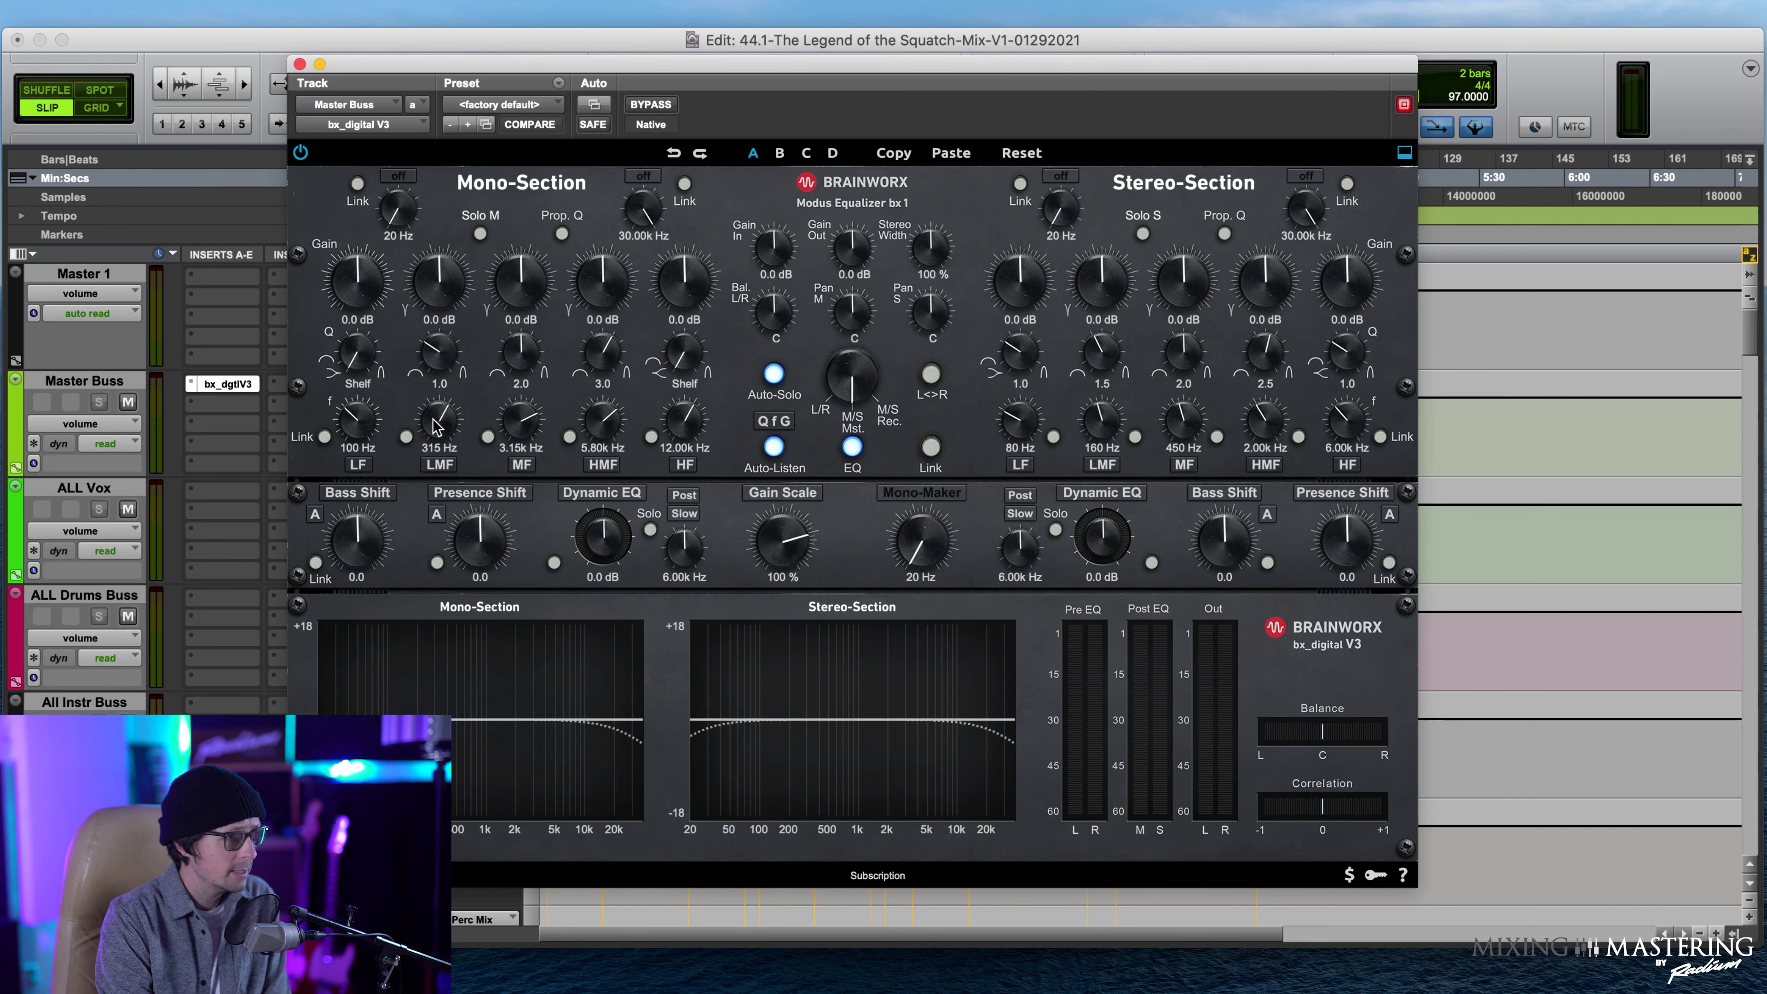
Load the "15 MS Mastering Start" preset in the Master Buss equalizer.
{"action": "left_click", "coordinate": [409, 183]}
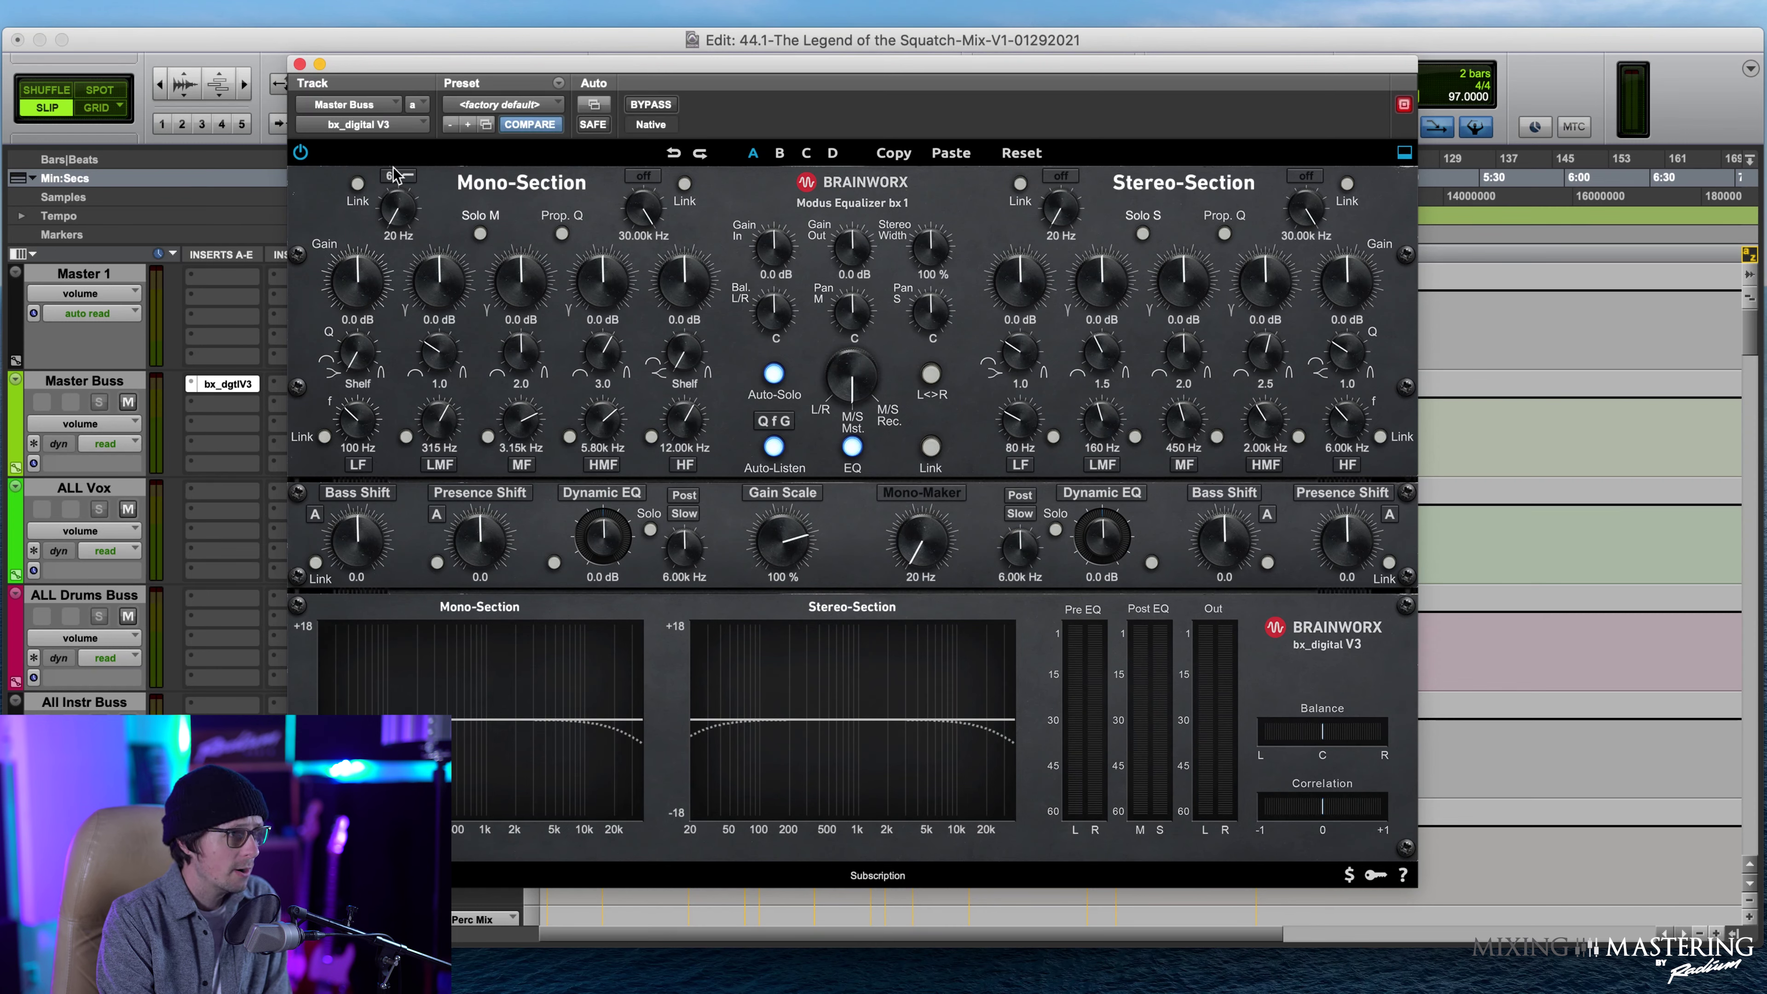
{"action": "left_click", "coordinate": [559, 106]}
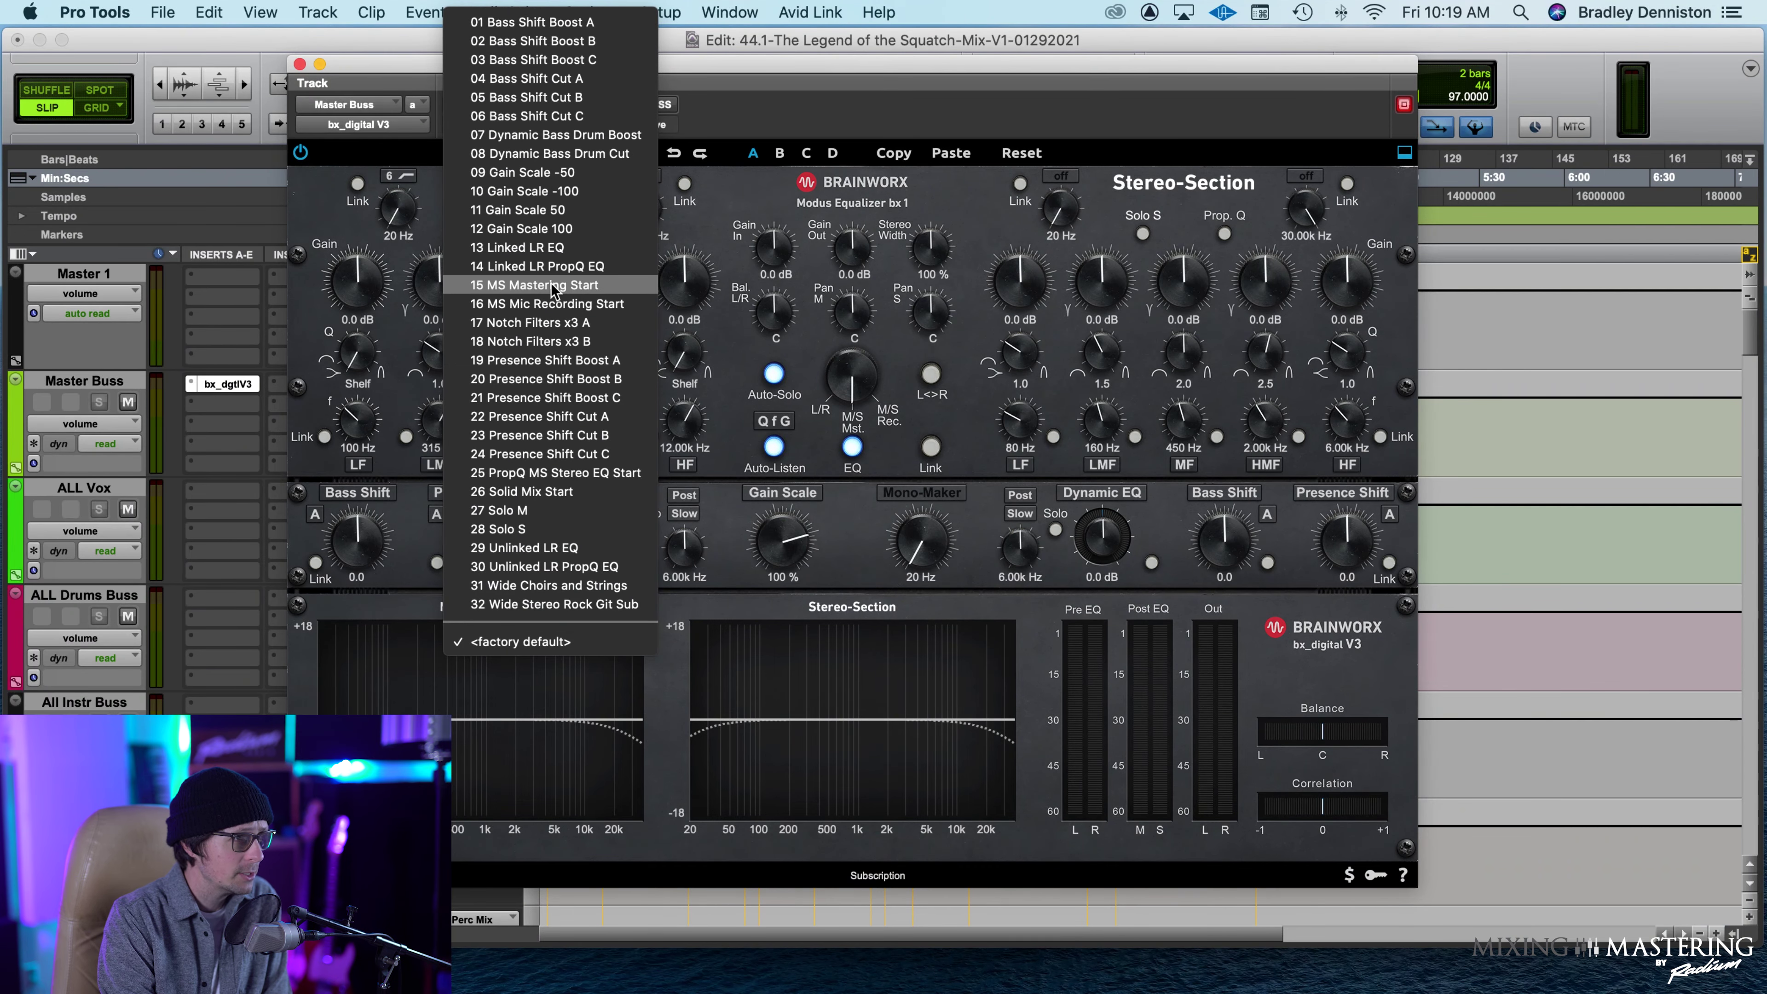
{"action": "left_click", "coordinate": [586, 294]}
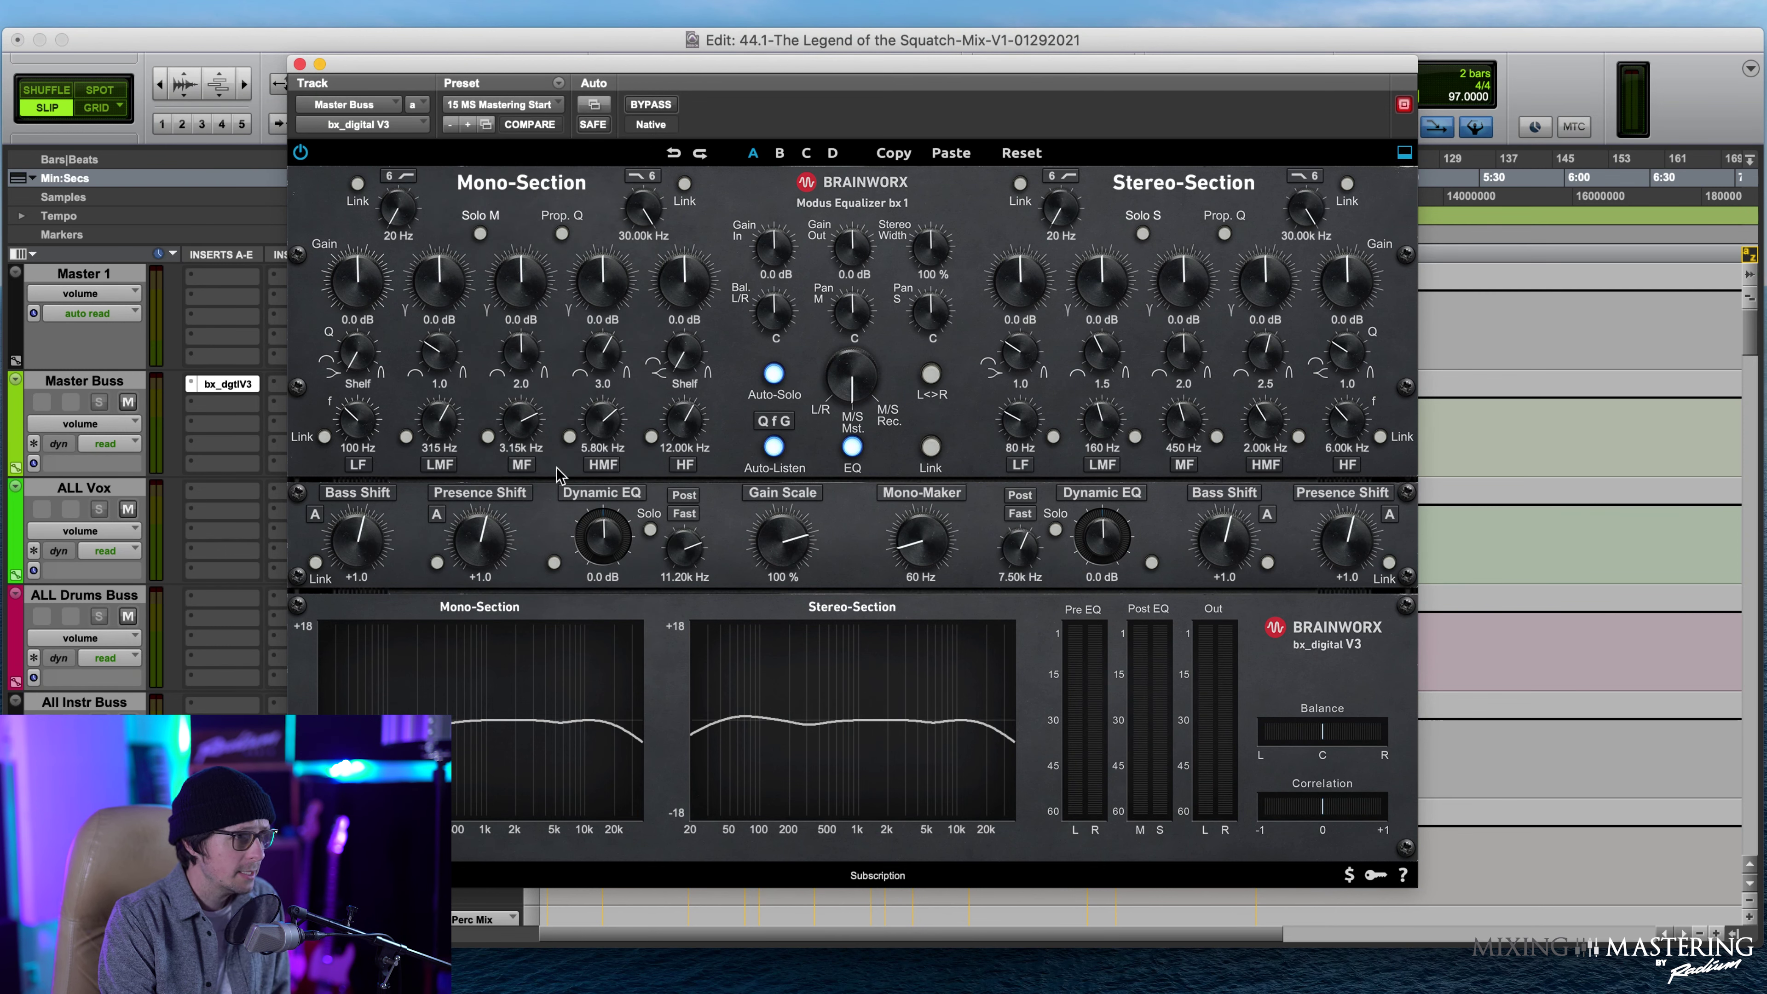
Reset both sections' Bass and Presence Shifts to 0.0, the mono Dynamic EQ frequency to 6.00 kHz and the Mono-Maker to 20 Hz.
{"action": "left_click", "coordinate": [477, 546], "text": "alt"}
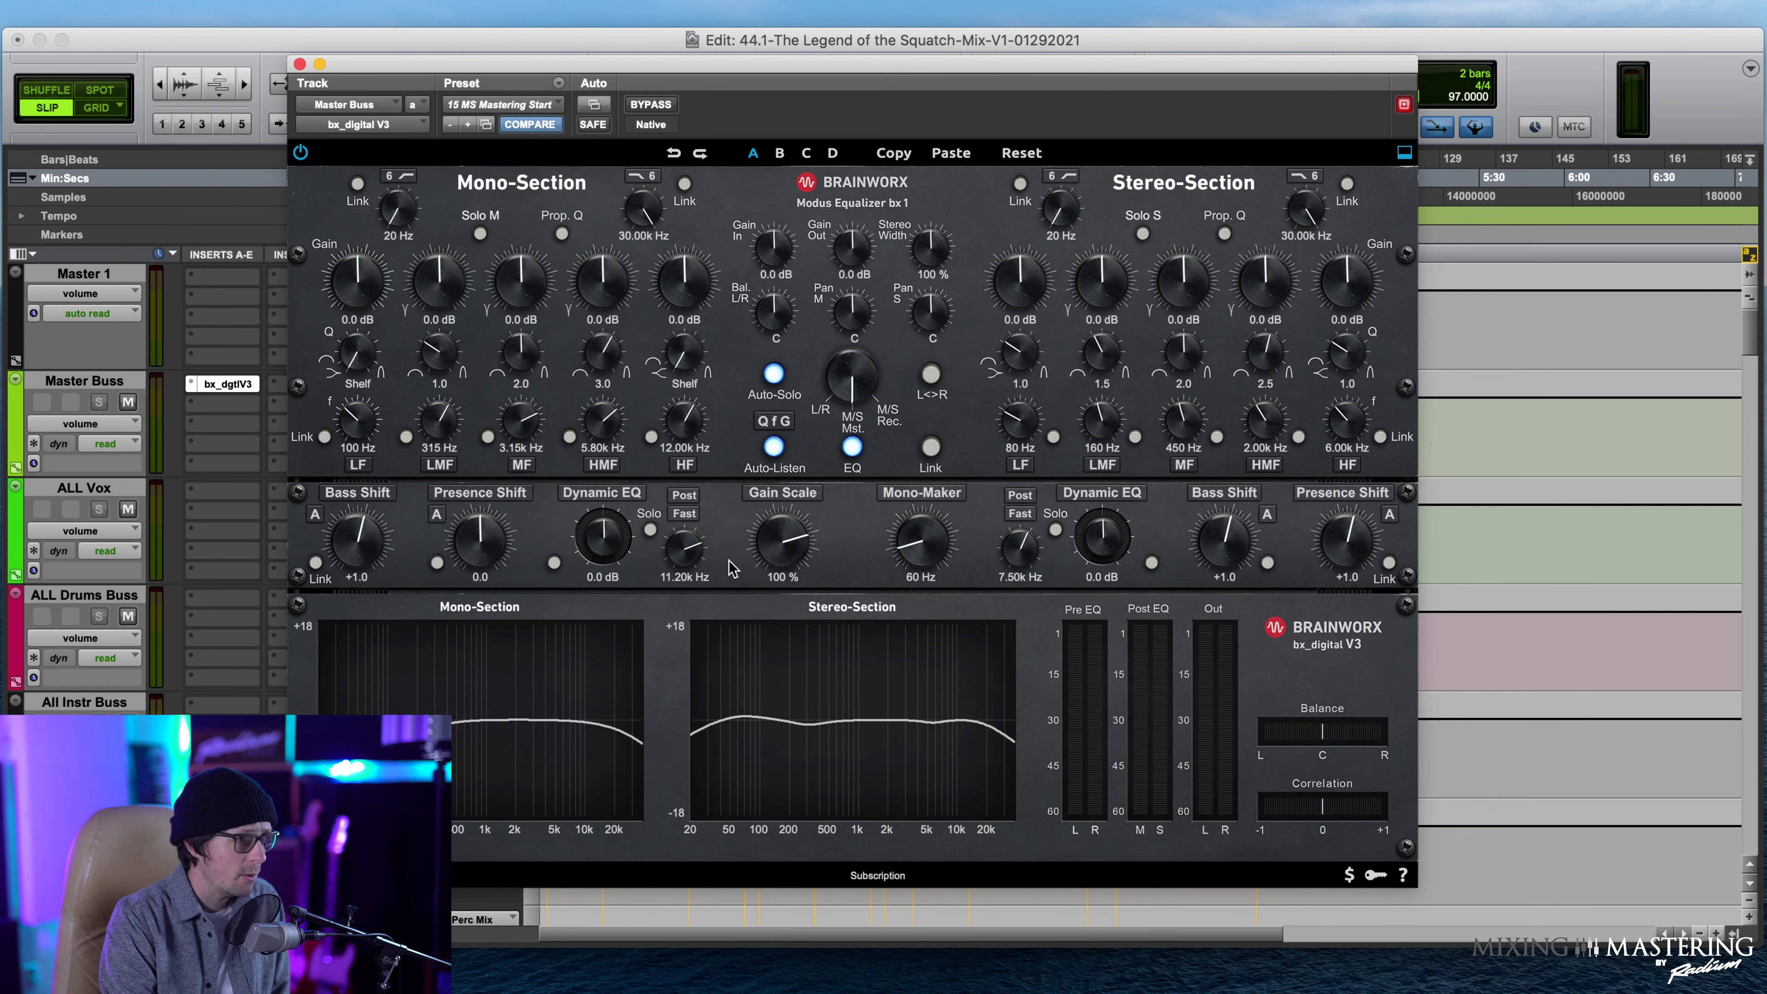
{"action": "left_click", "coordinate": [679, 550], "text": "alt"}
{"action": "left_click", "coordinate": [376, 543], "text": "alt"}
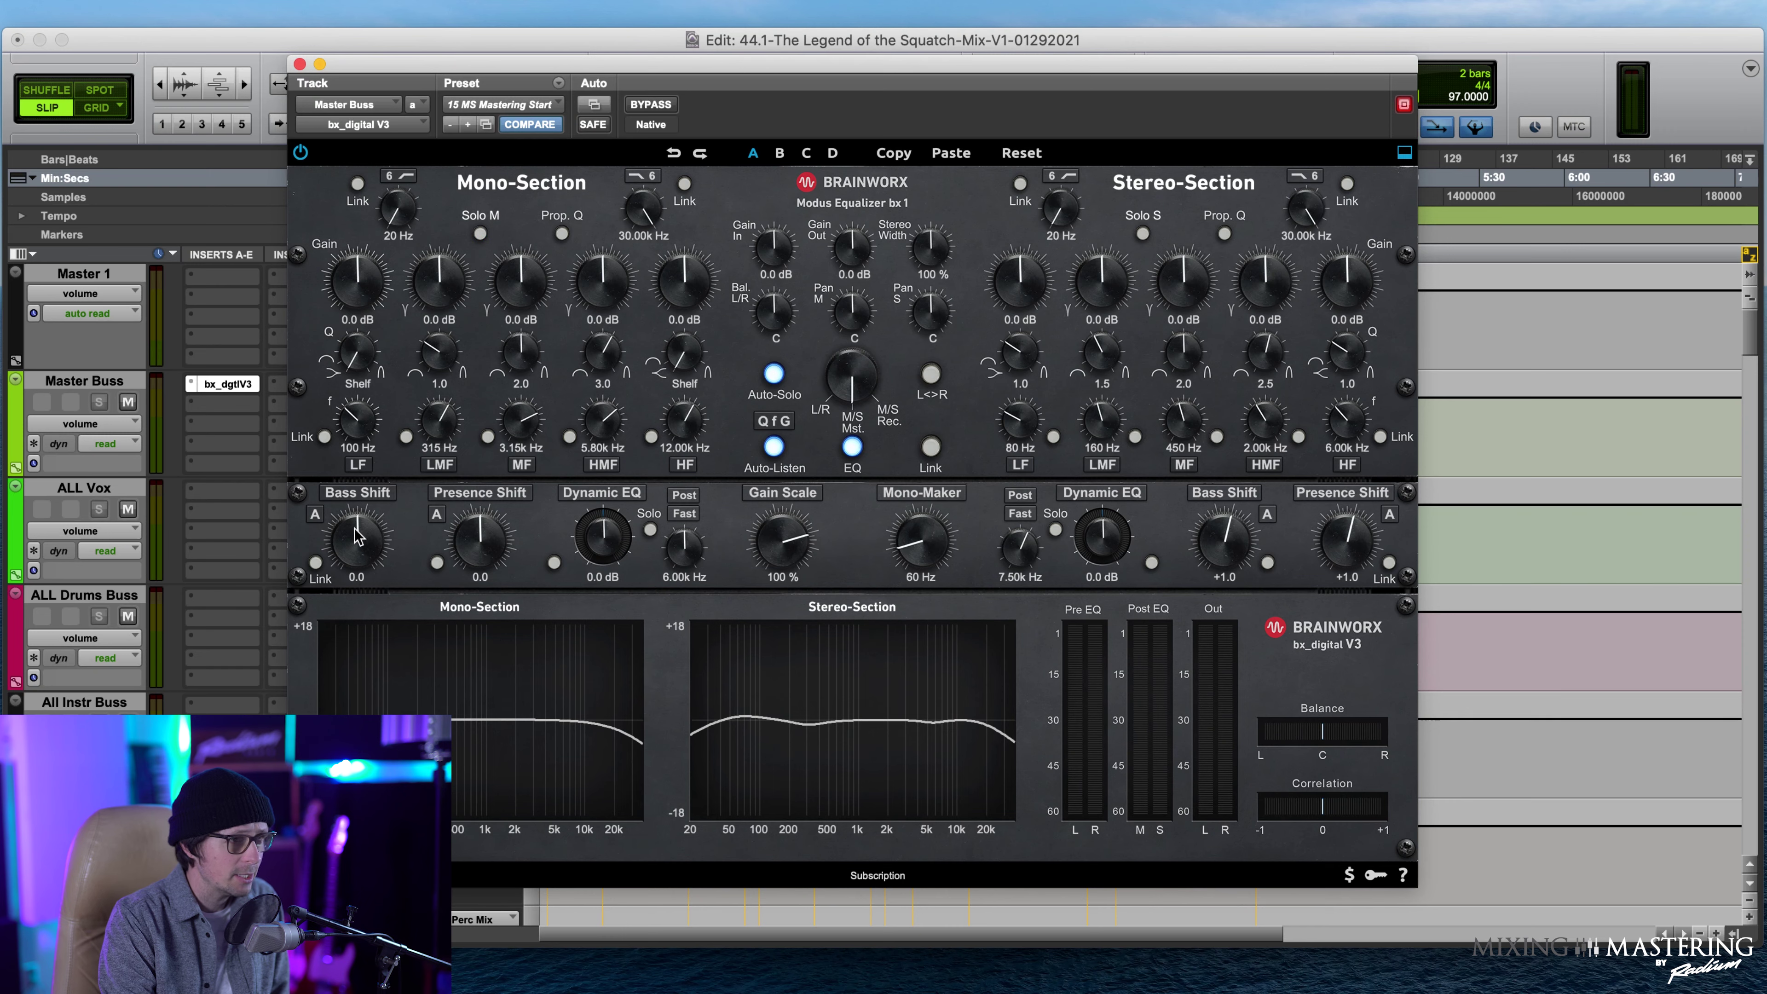
{"action": "left_click", "coordinate": [925, 545], "text": "alt"}
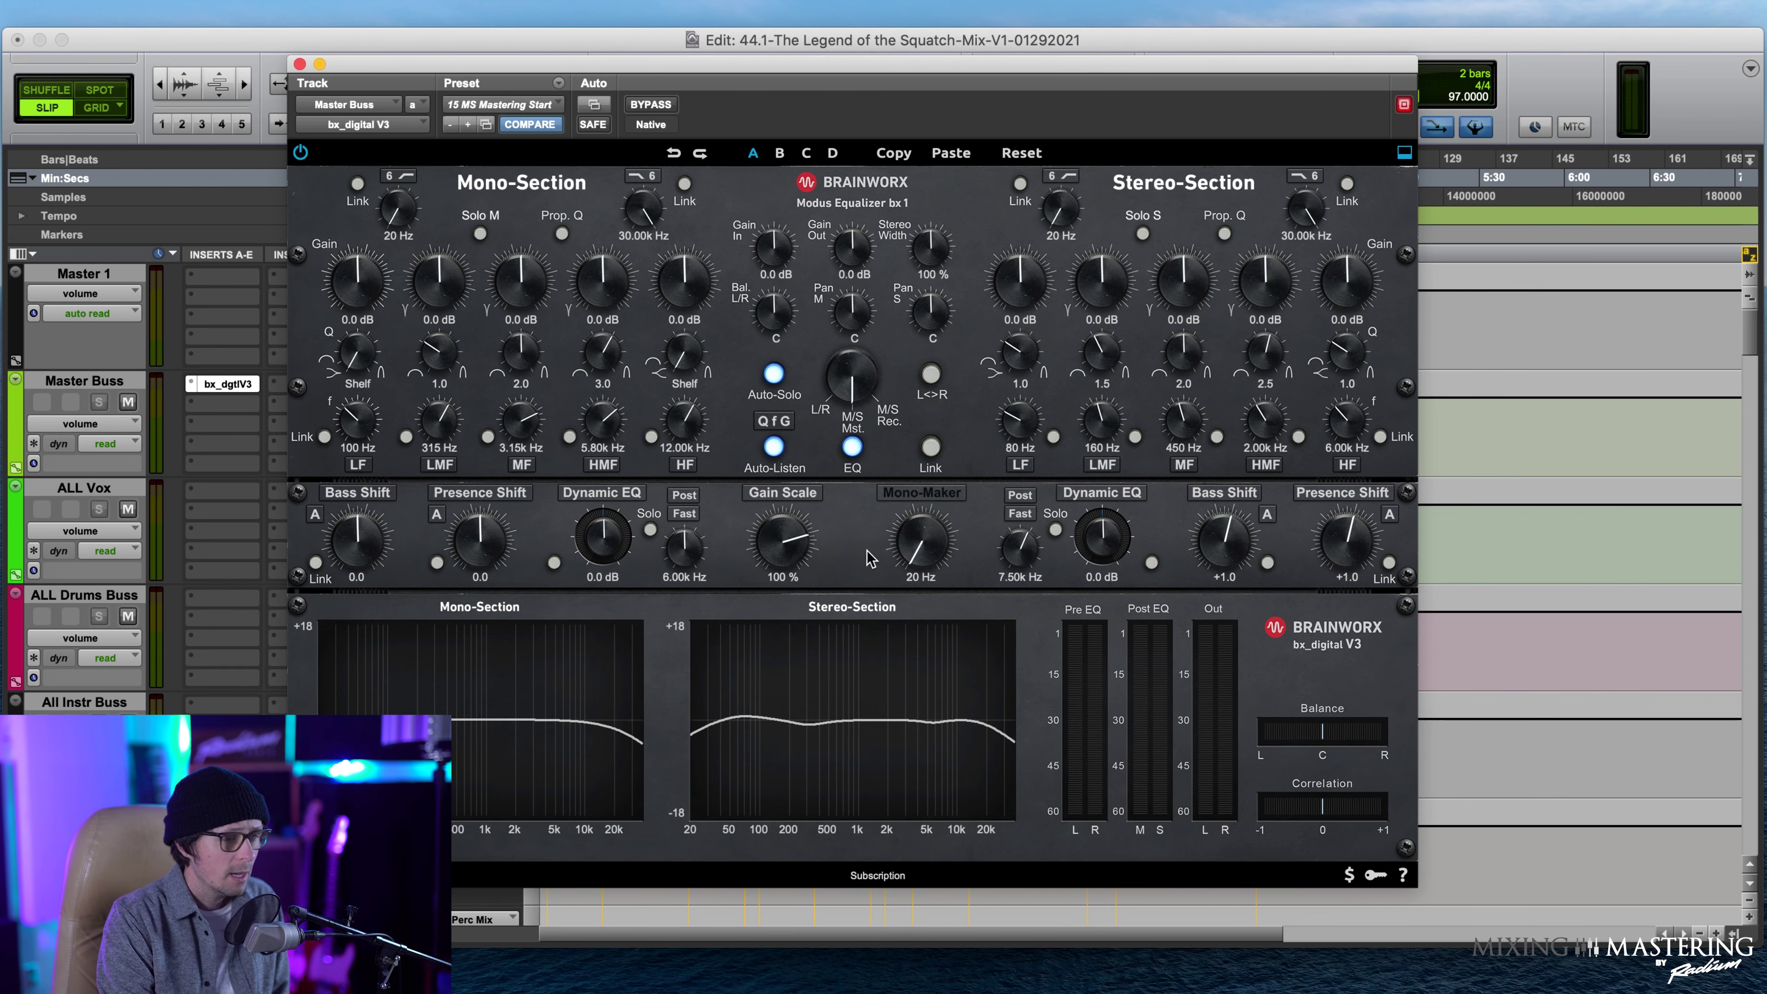
{"action": "left_click", "coordinate": [1225, 546], "text": "alt"}
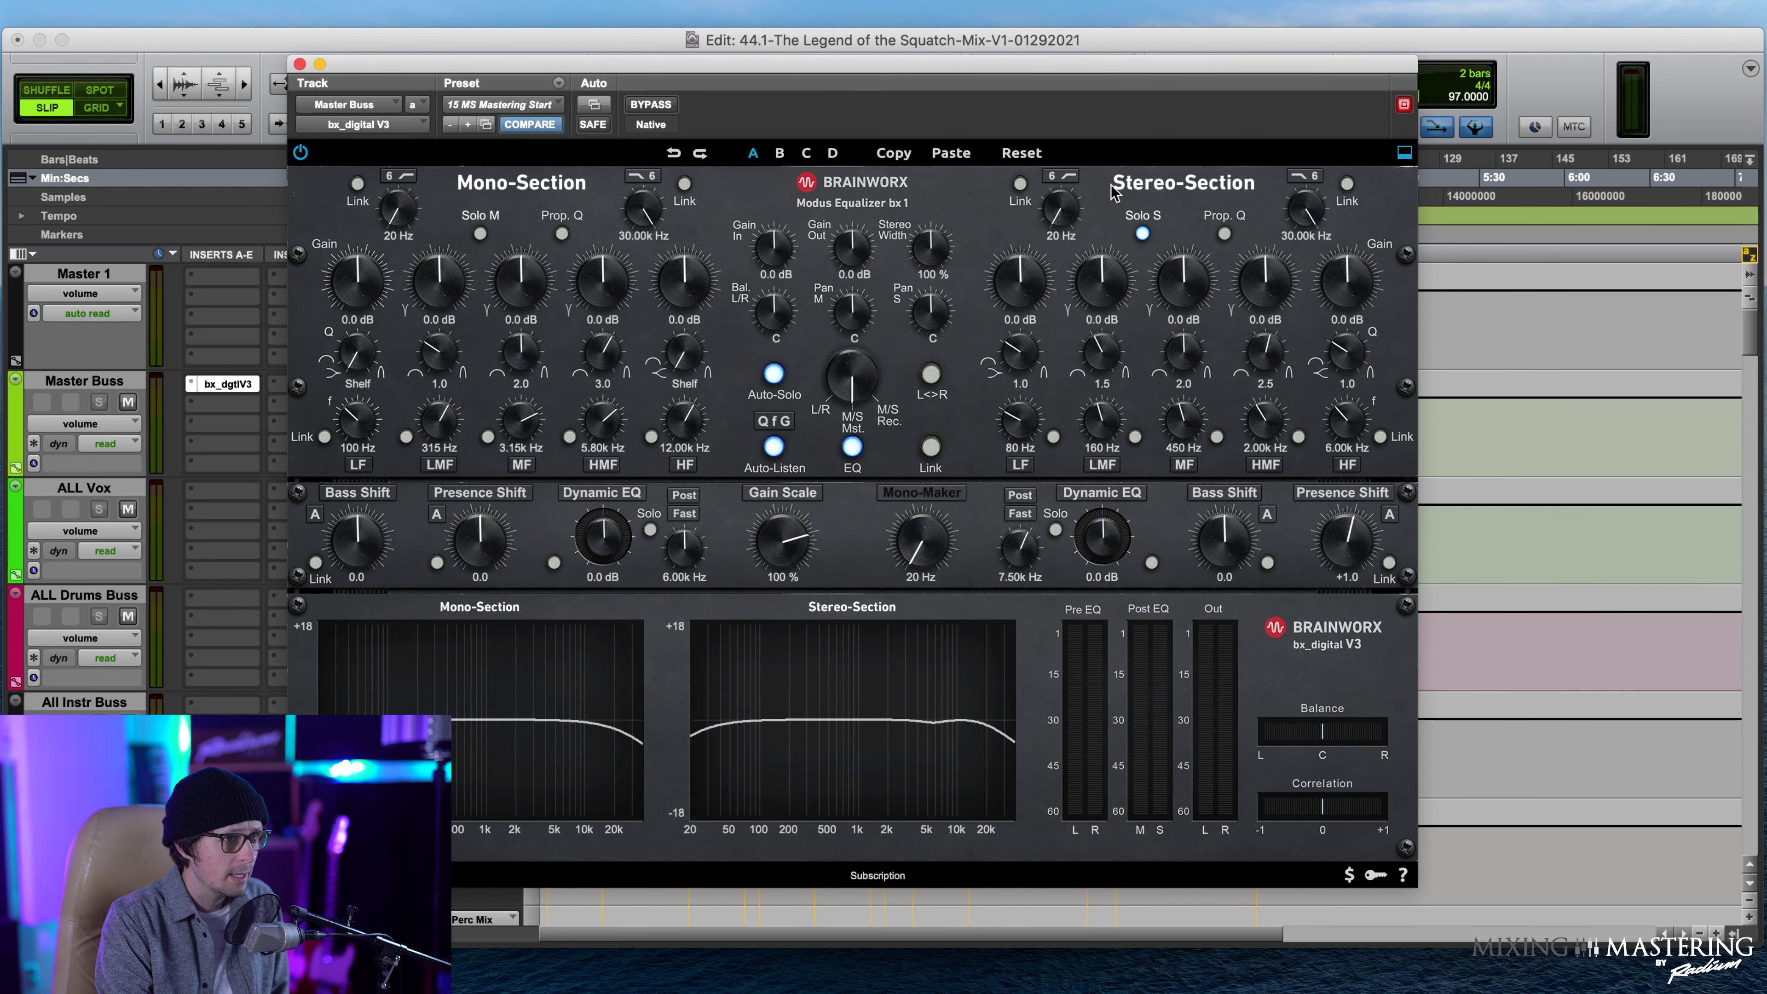
{"action": "left_click_drag", "start_coordinate": [1156, 81], "coordinate": [1031, 70]}
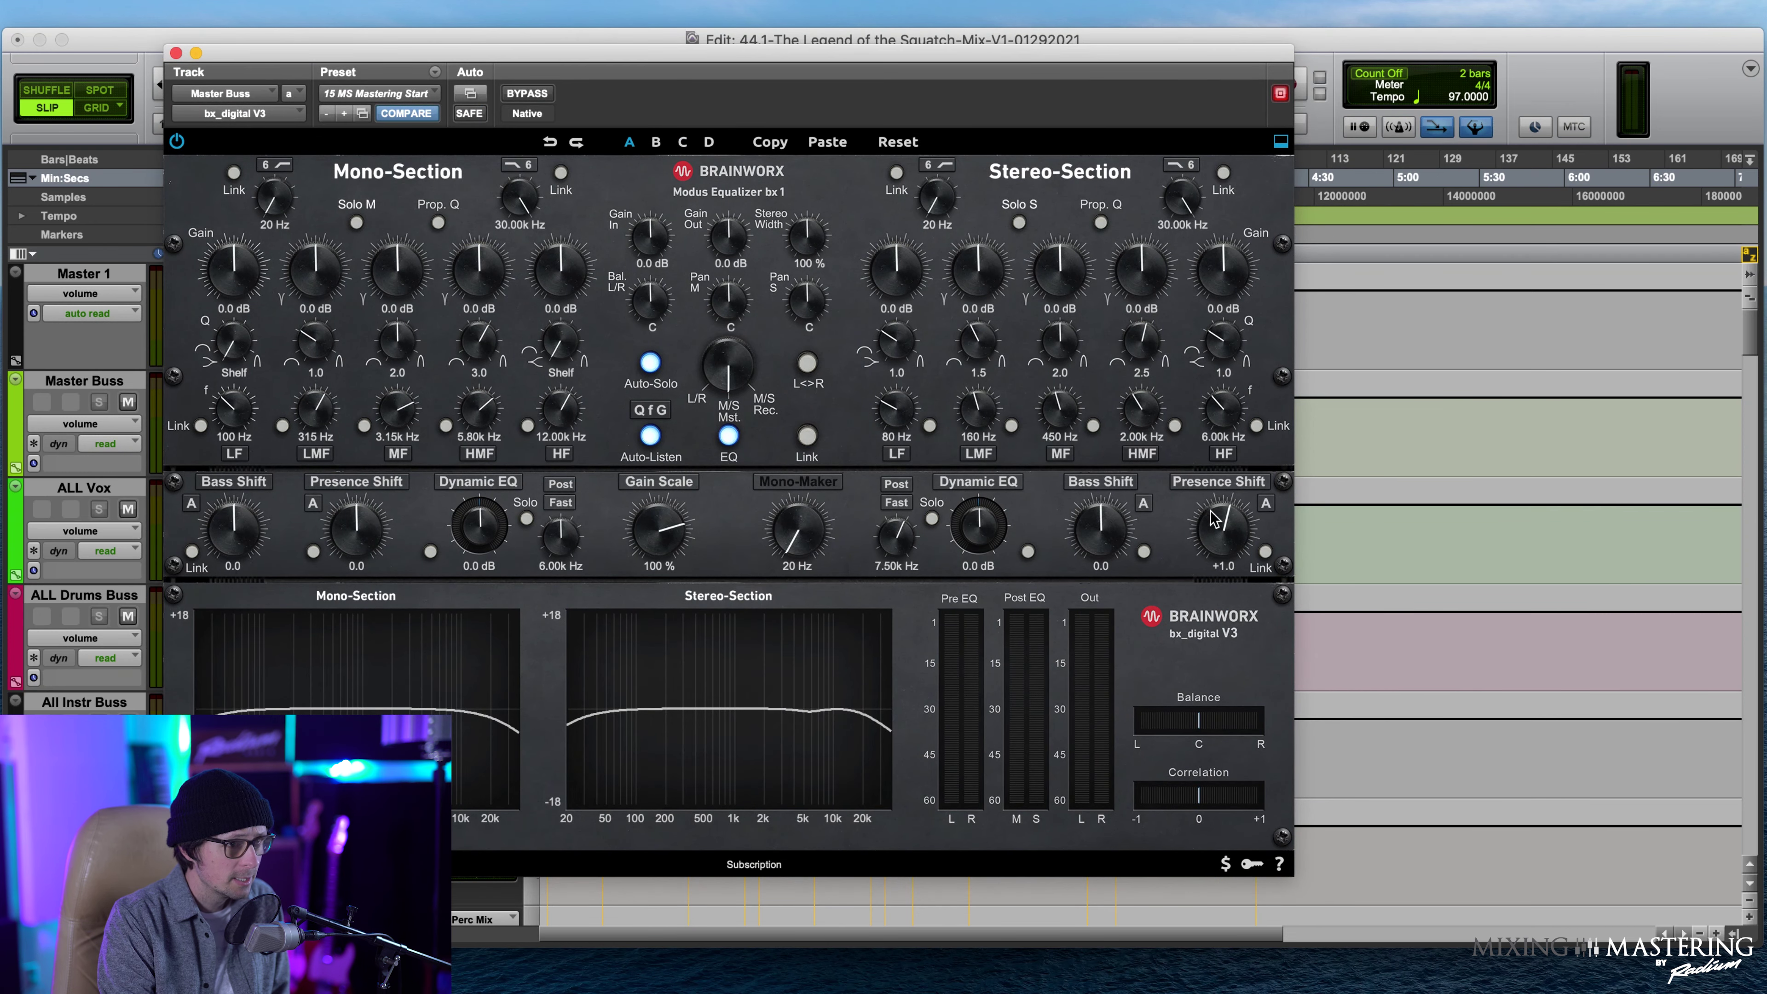
{"action": "left_click", "coordinate": [1228, 550], "text": "alt"}
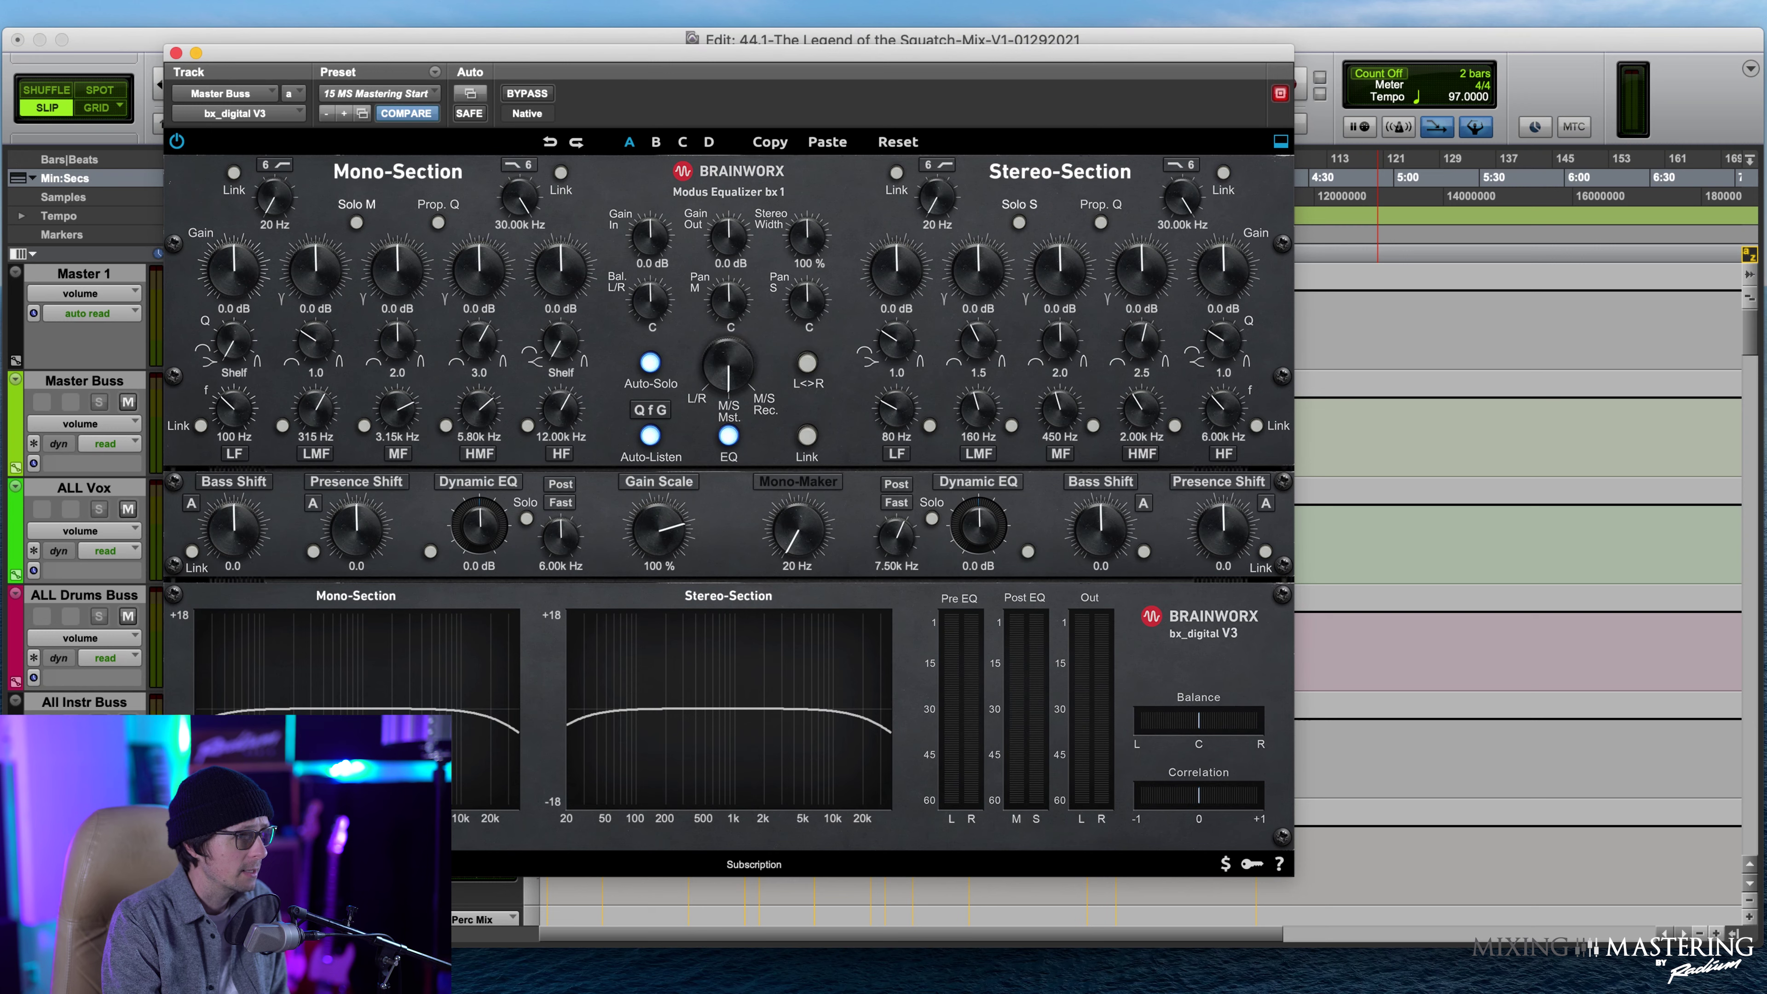
Turn off both sections' 30 kHz high-cut filters, and set the low cuts to 12 dB at 25 Hz for mono and 60 Hz for stereo.
{"action": "left_click", "coordinate": [529, 204]}
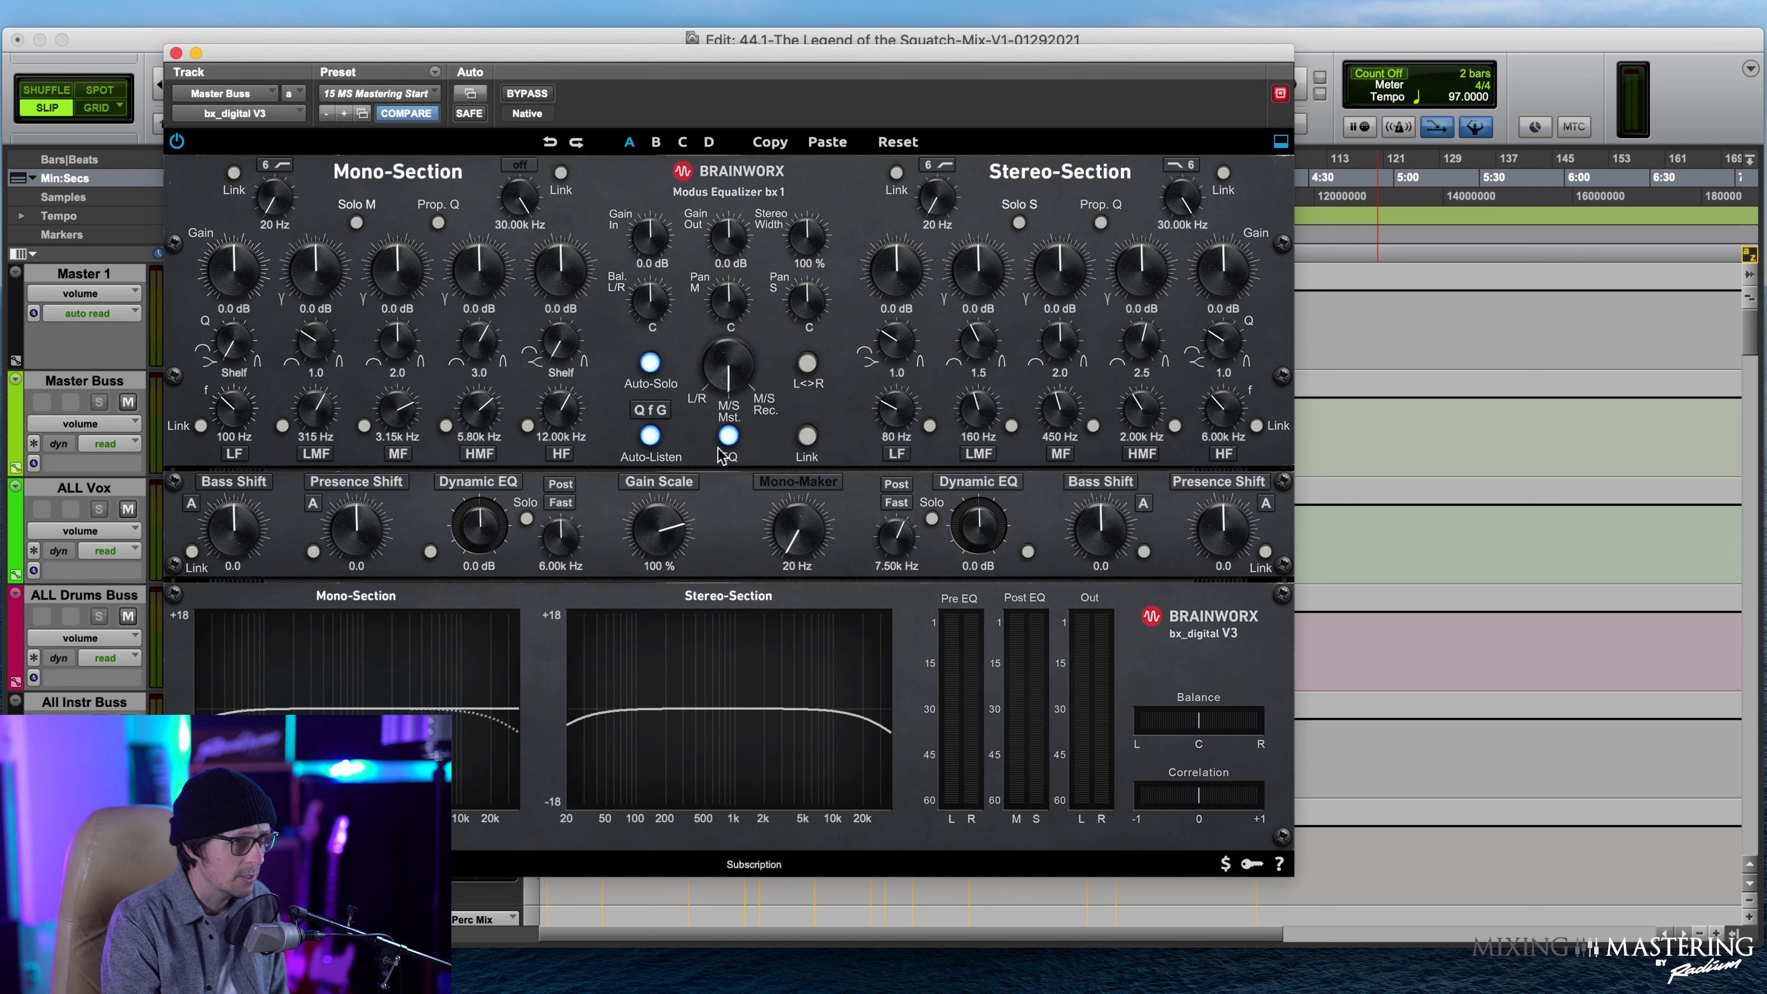
{"action": "left_click", "coordinate": [1194, 197]}
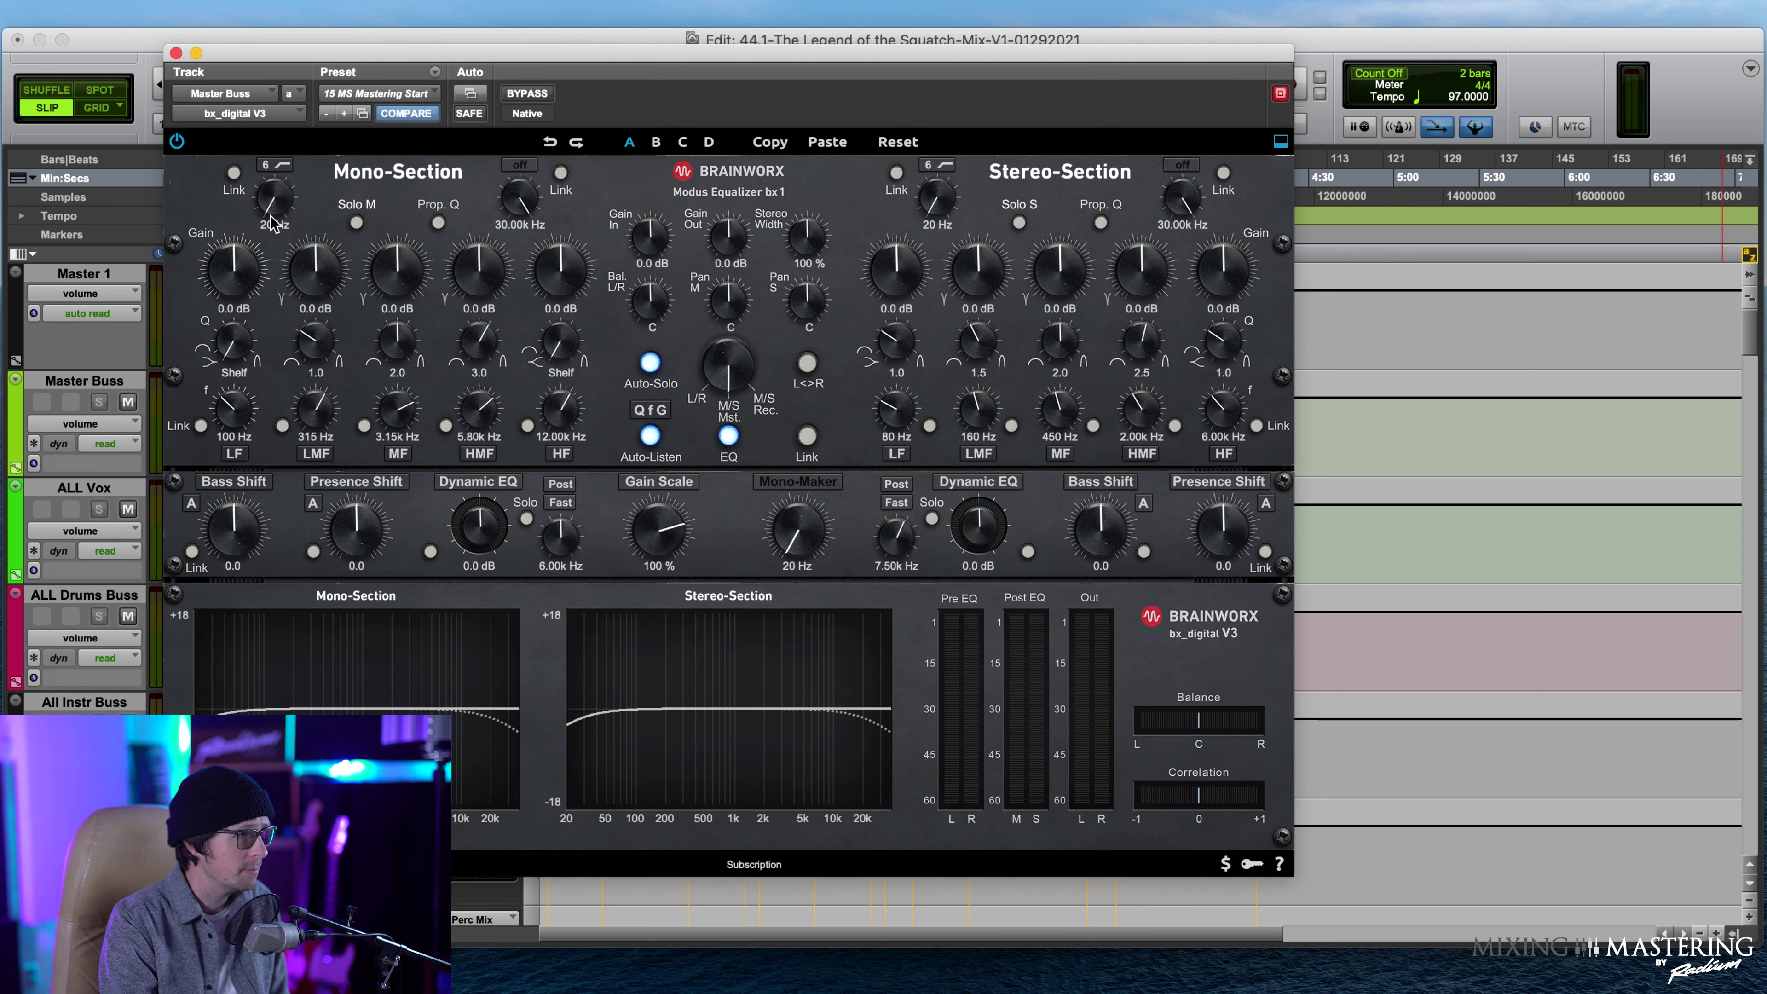
{"action": "left_click", "coordinate": [274, 166]}
{"action": "left_click_drag", "start_coordinate": [296, 217], "coordinate": [293, 207]}
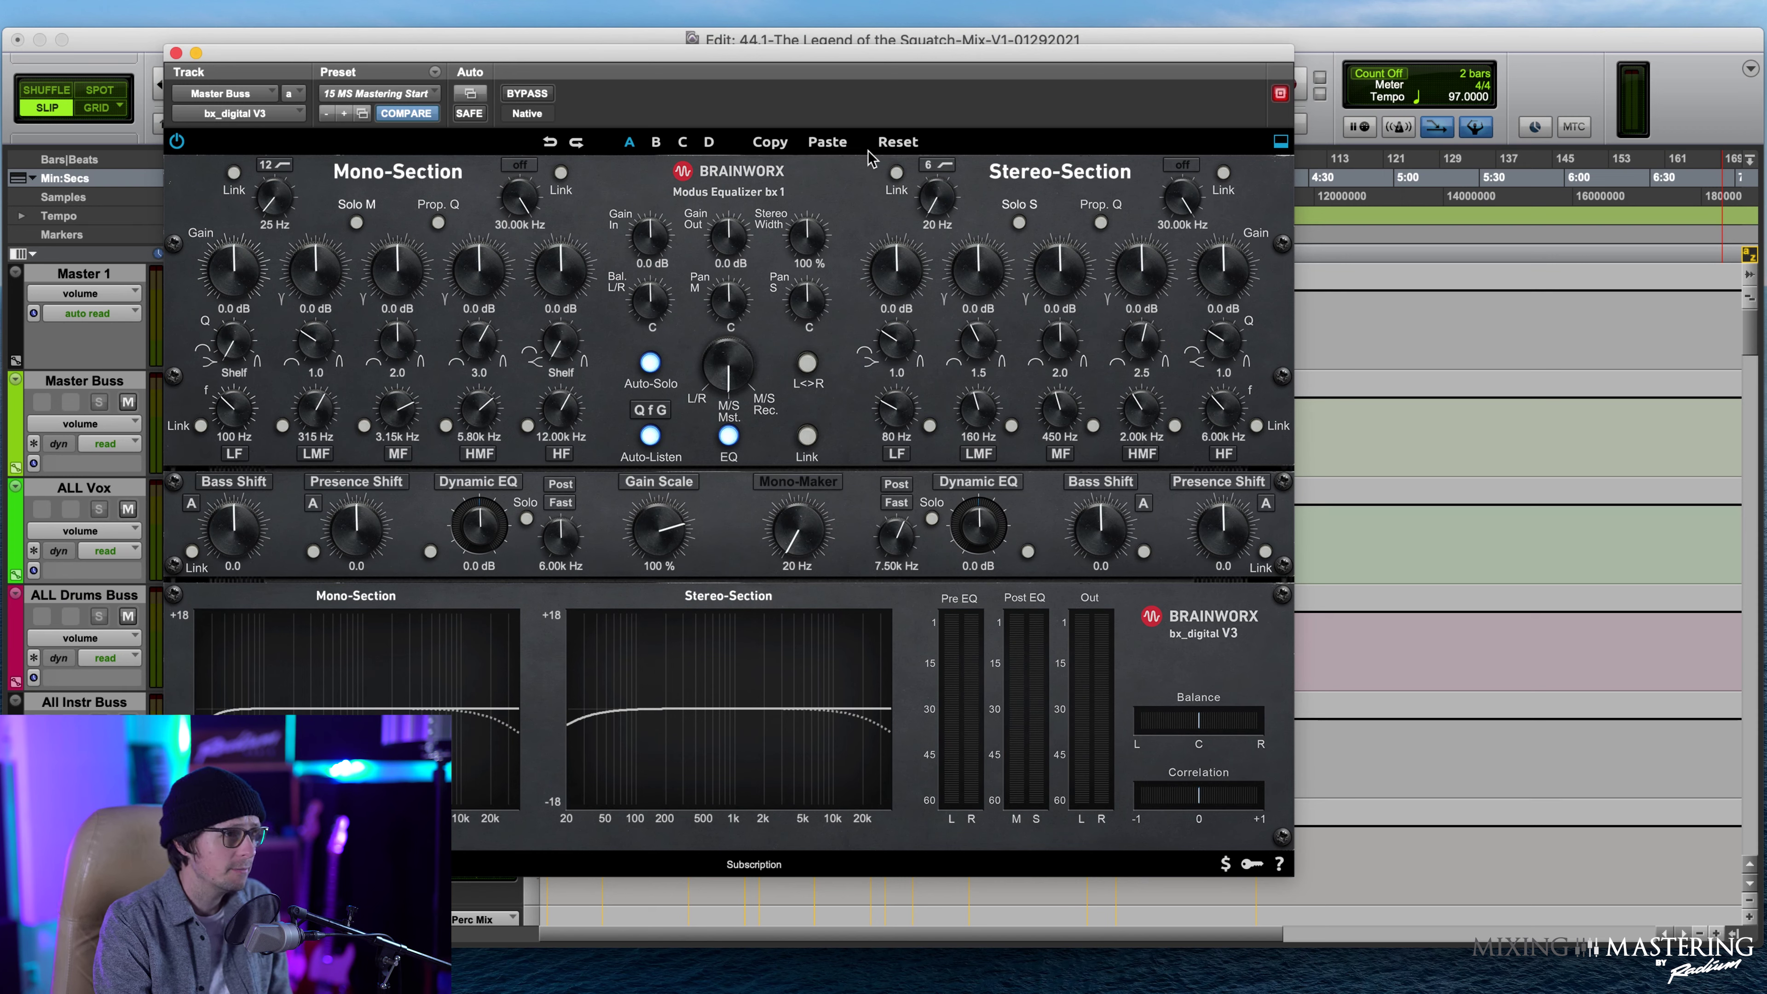
{"action": "left_click_drag", "start_coordinate": [943, 208], "coordinate": [947, 178]}
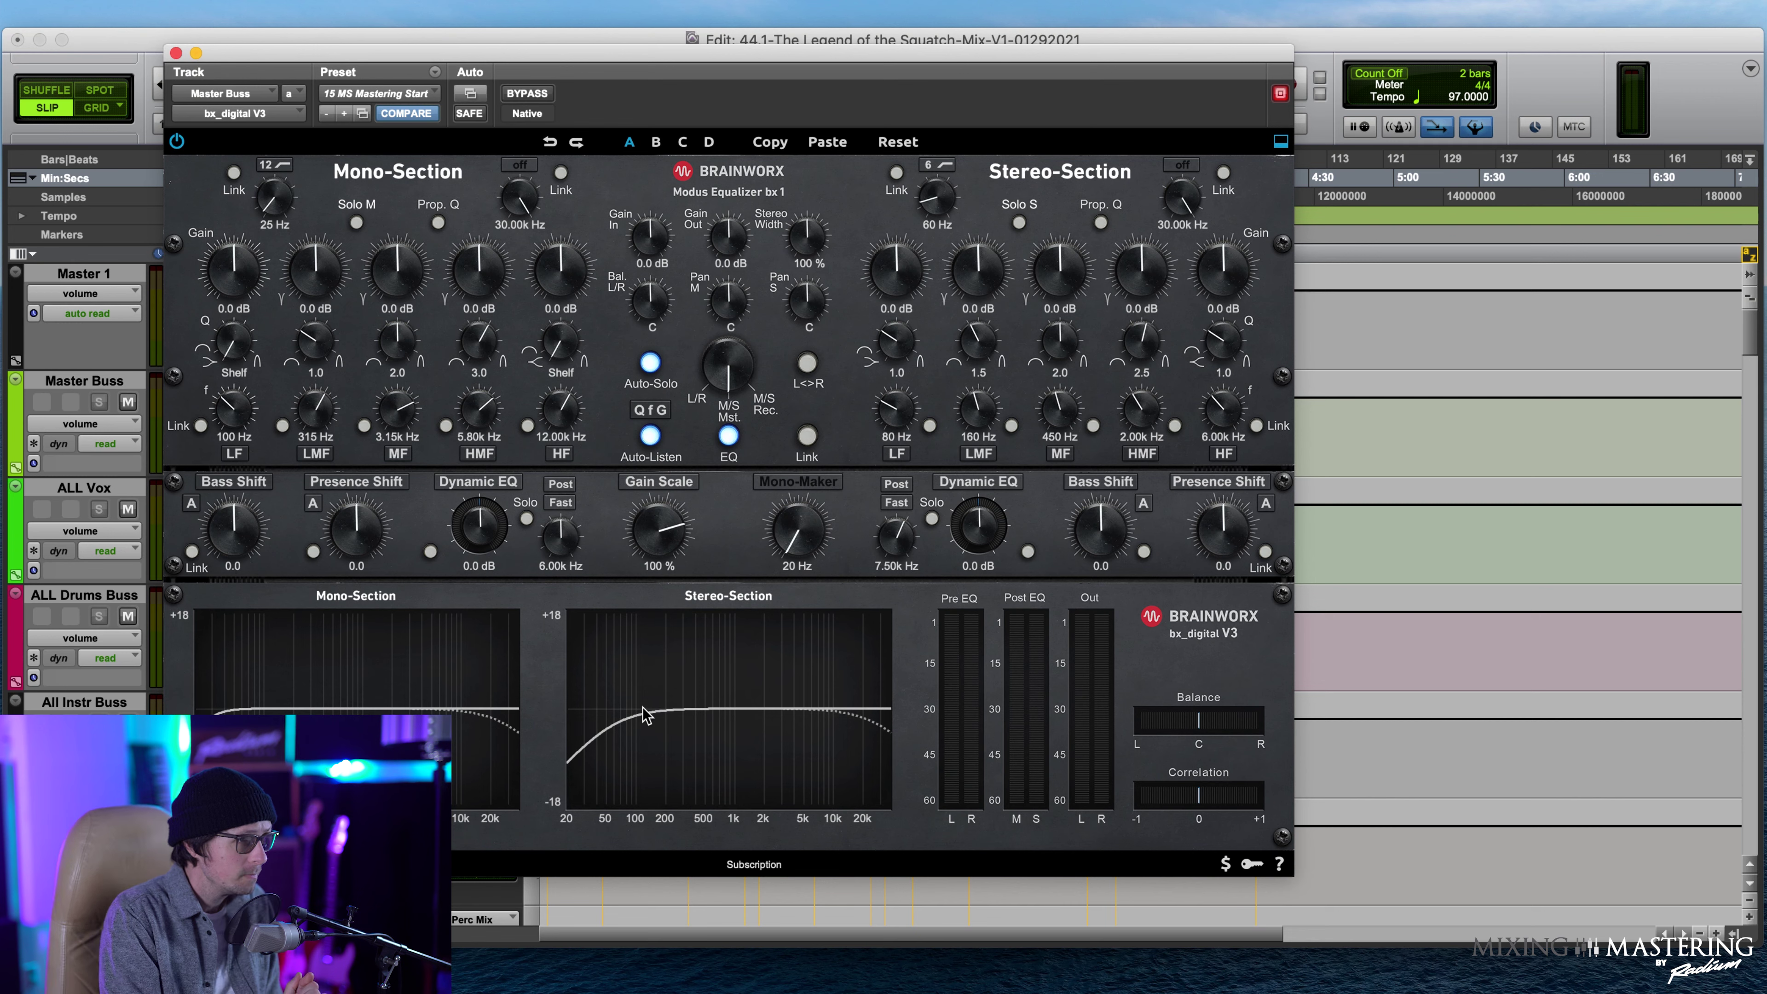
Set the Stereo Width to 117% and move the plug-in window clear of the tracks' inserts and routing.
{"action": "left_click_drag", "start_coordinate": [810, 251], "coordinate": [812, 245]}
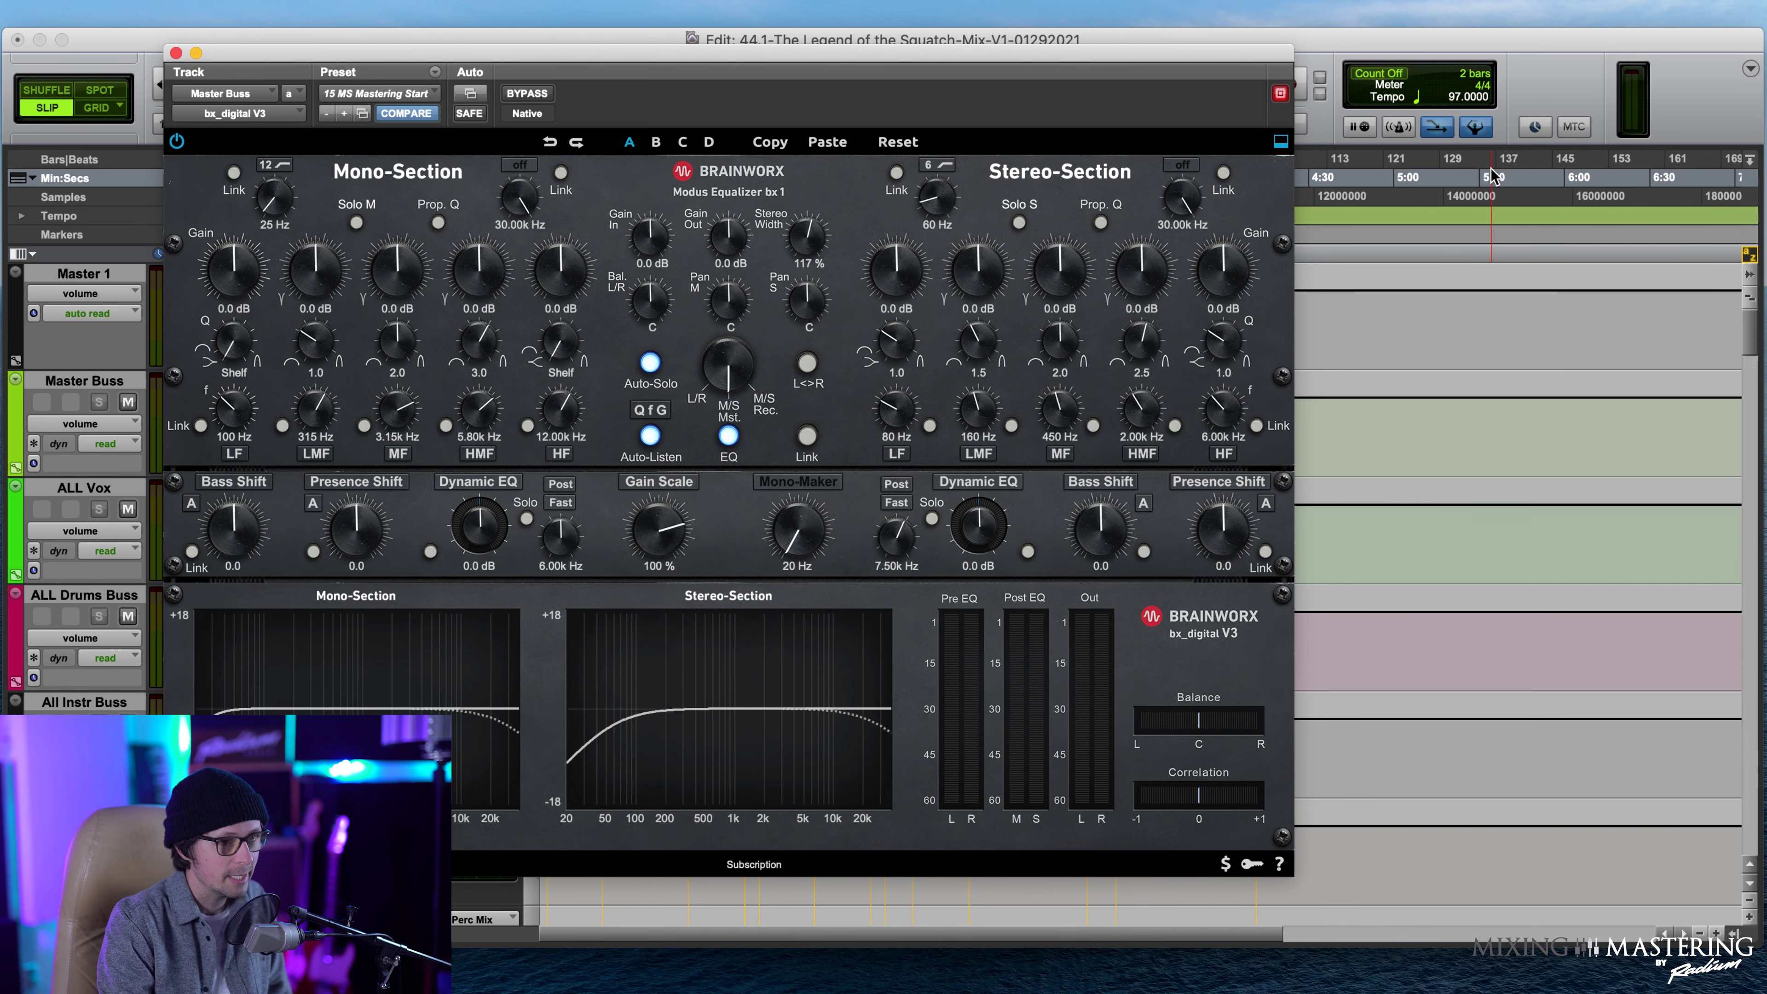
{"action": "left_click_drag", "start_coordinate": [801, 52], "coordinate": [1193, 66]}
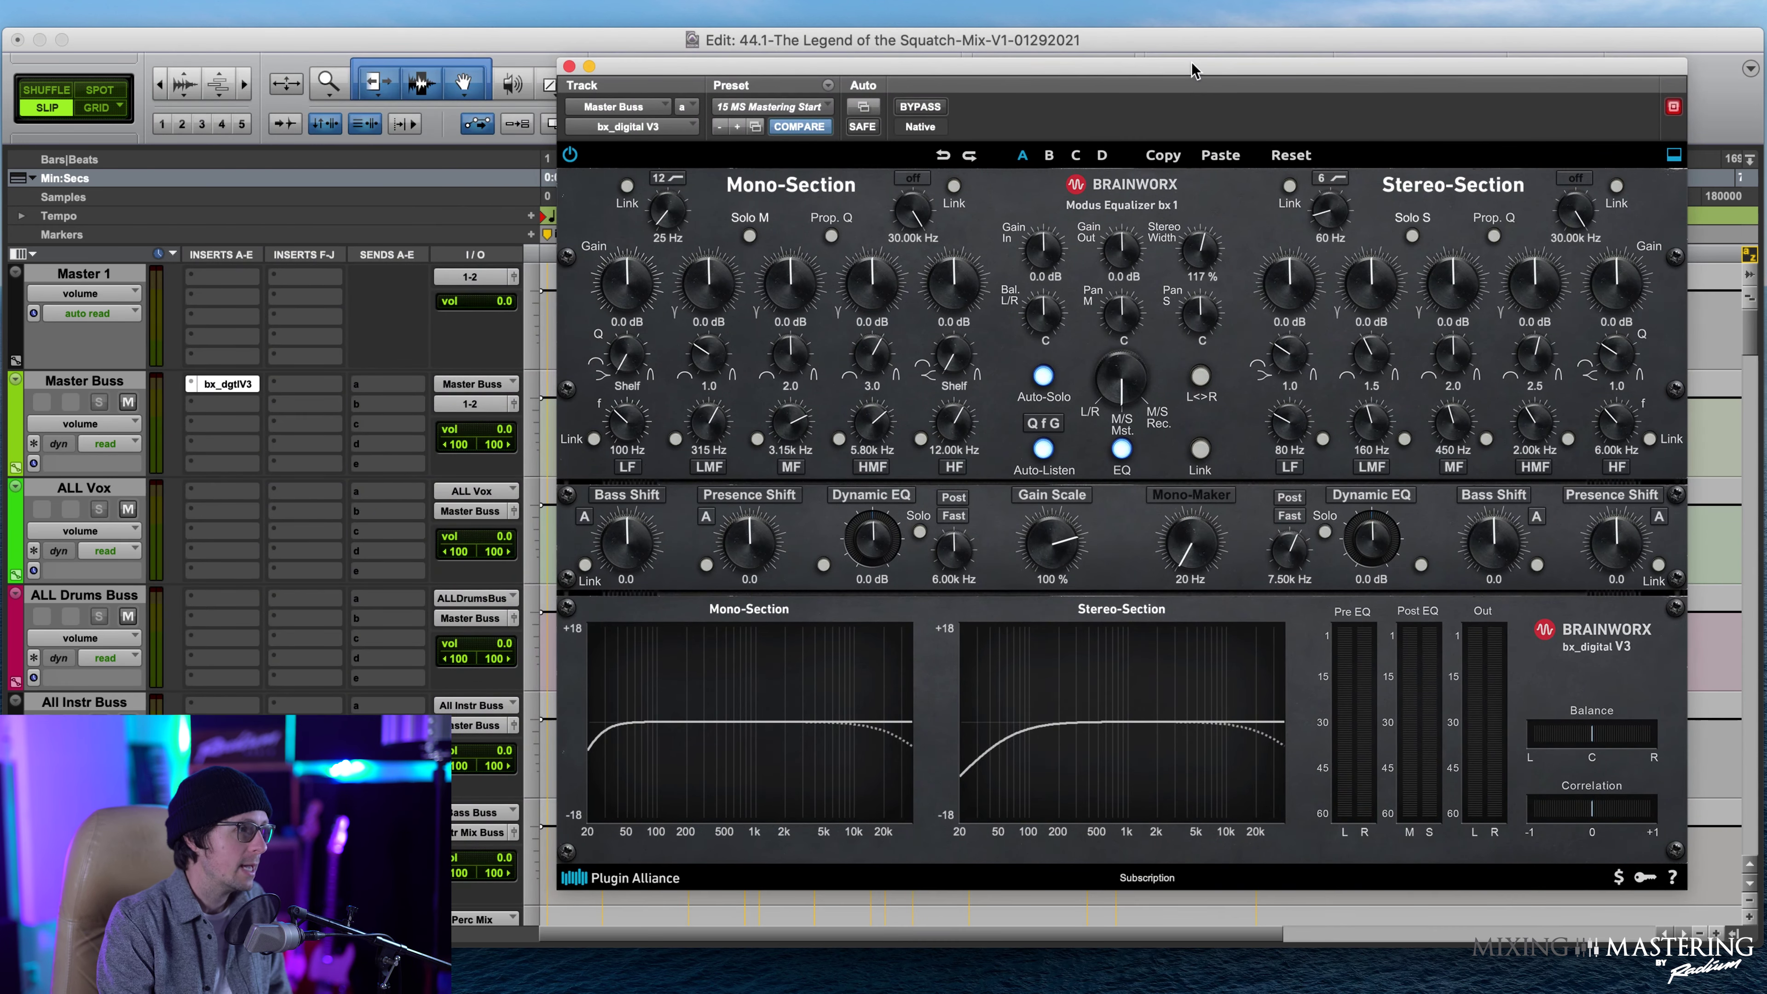
Examine the buss tracks from ALL Vox down to Drums MST Buss, checking their inserts and input and output routing.
{"action": "left_click", "coordinate": [76, 489]}
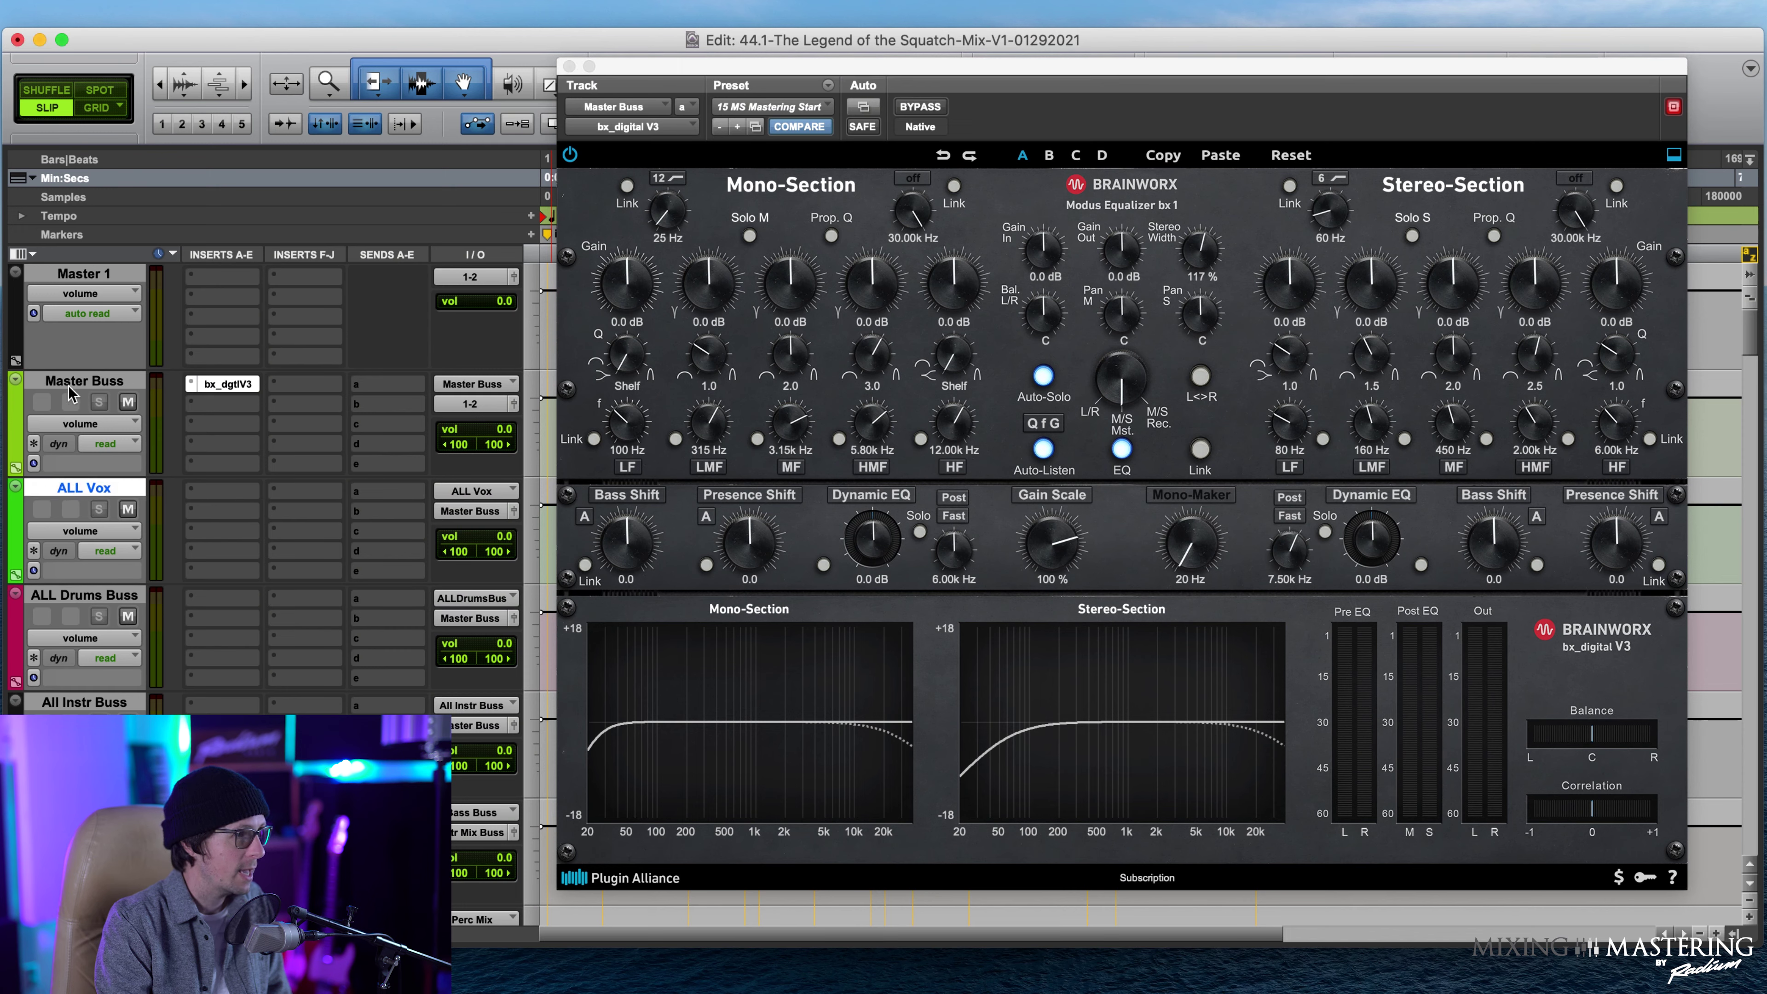
{"action": "left_click", "coordinate": [96, 605]}
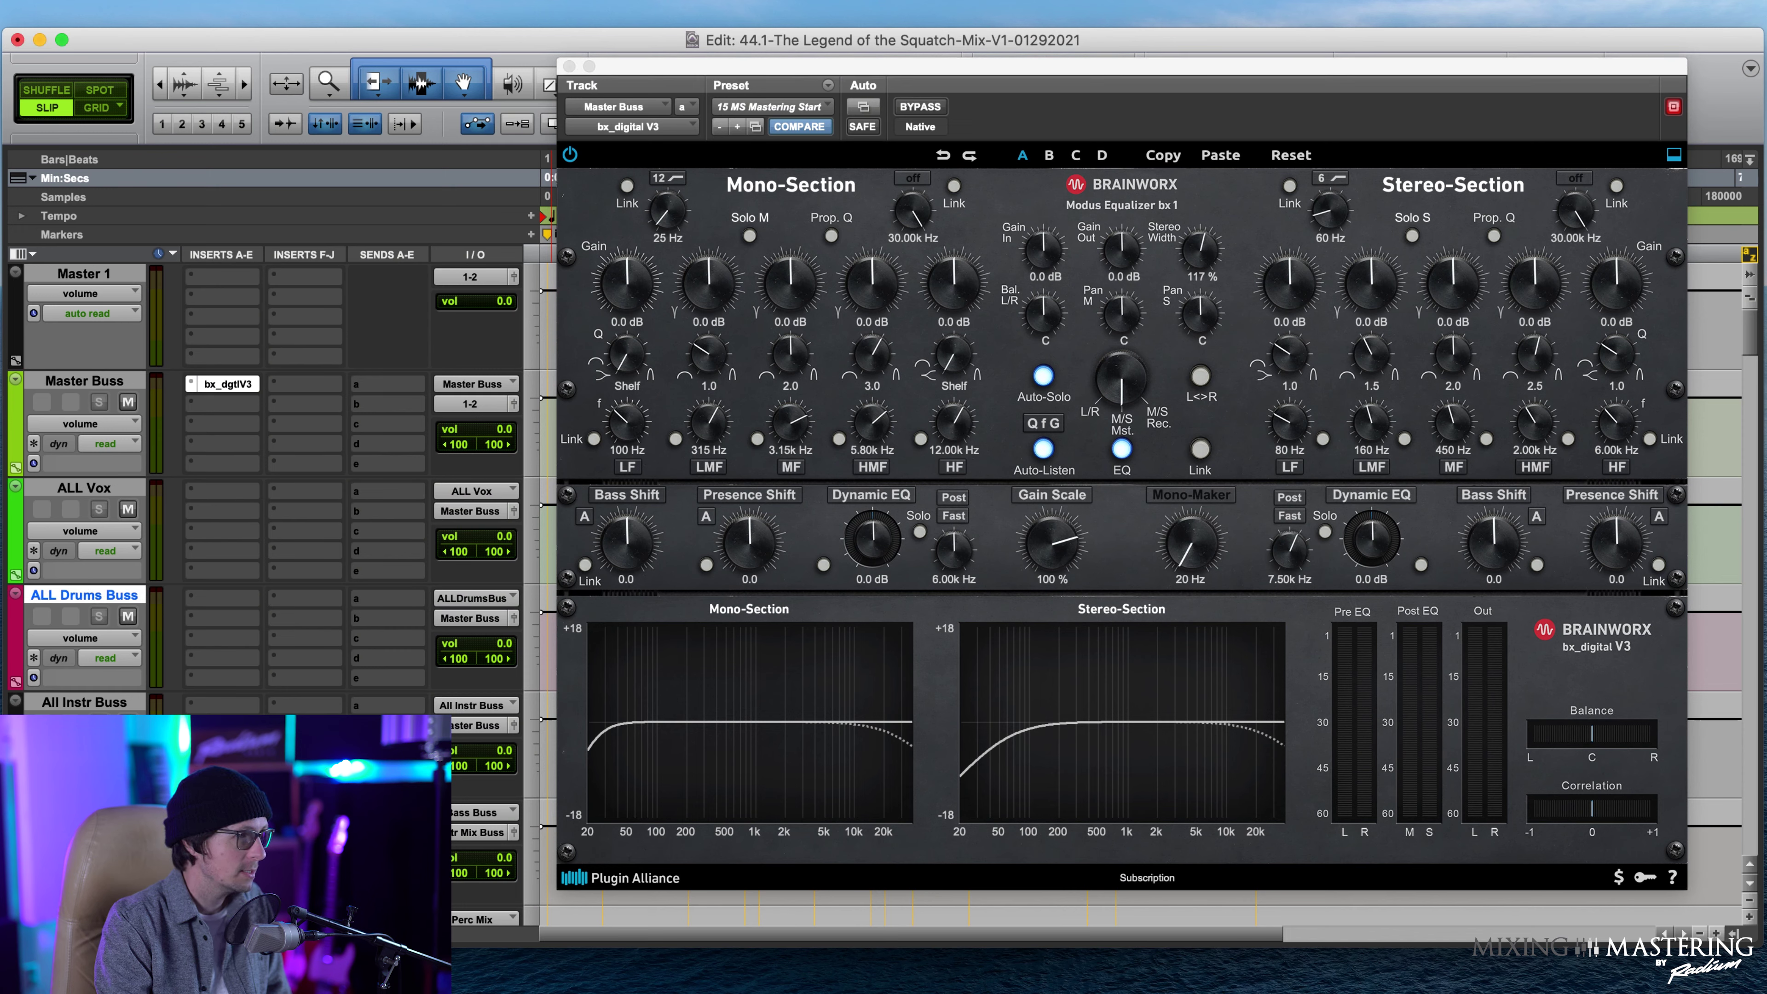
{"action": "left_click", "coordinate": [75, 702]}
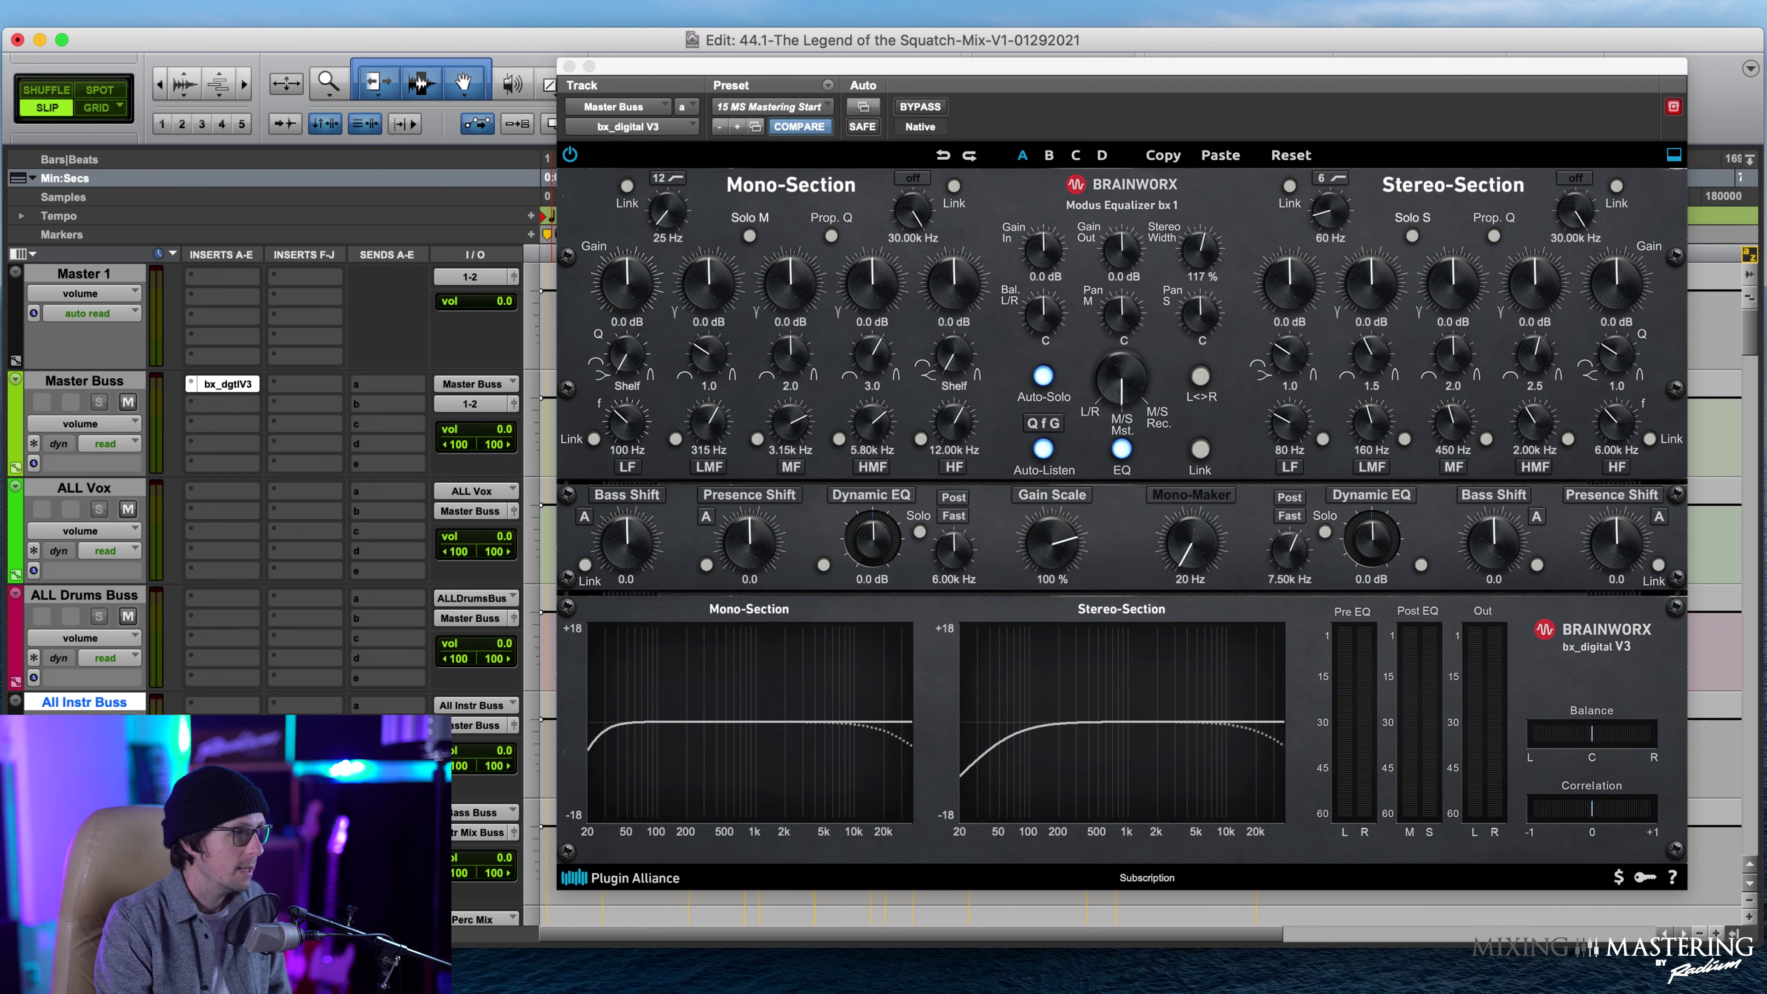
{"action": "scroll", "coordinate": [264, 488], "scroll_direction": "down", "scroll_amount": 1}
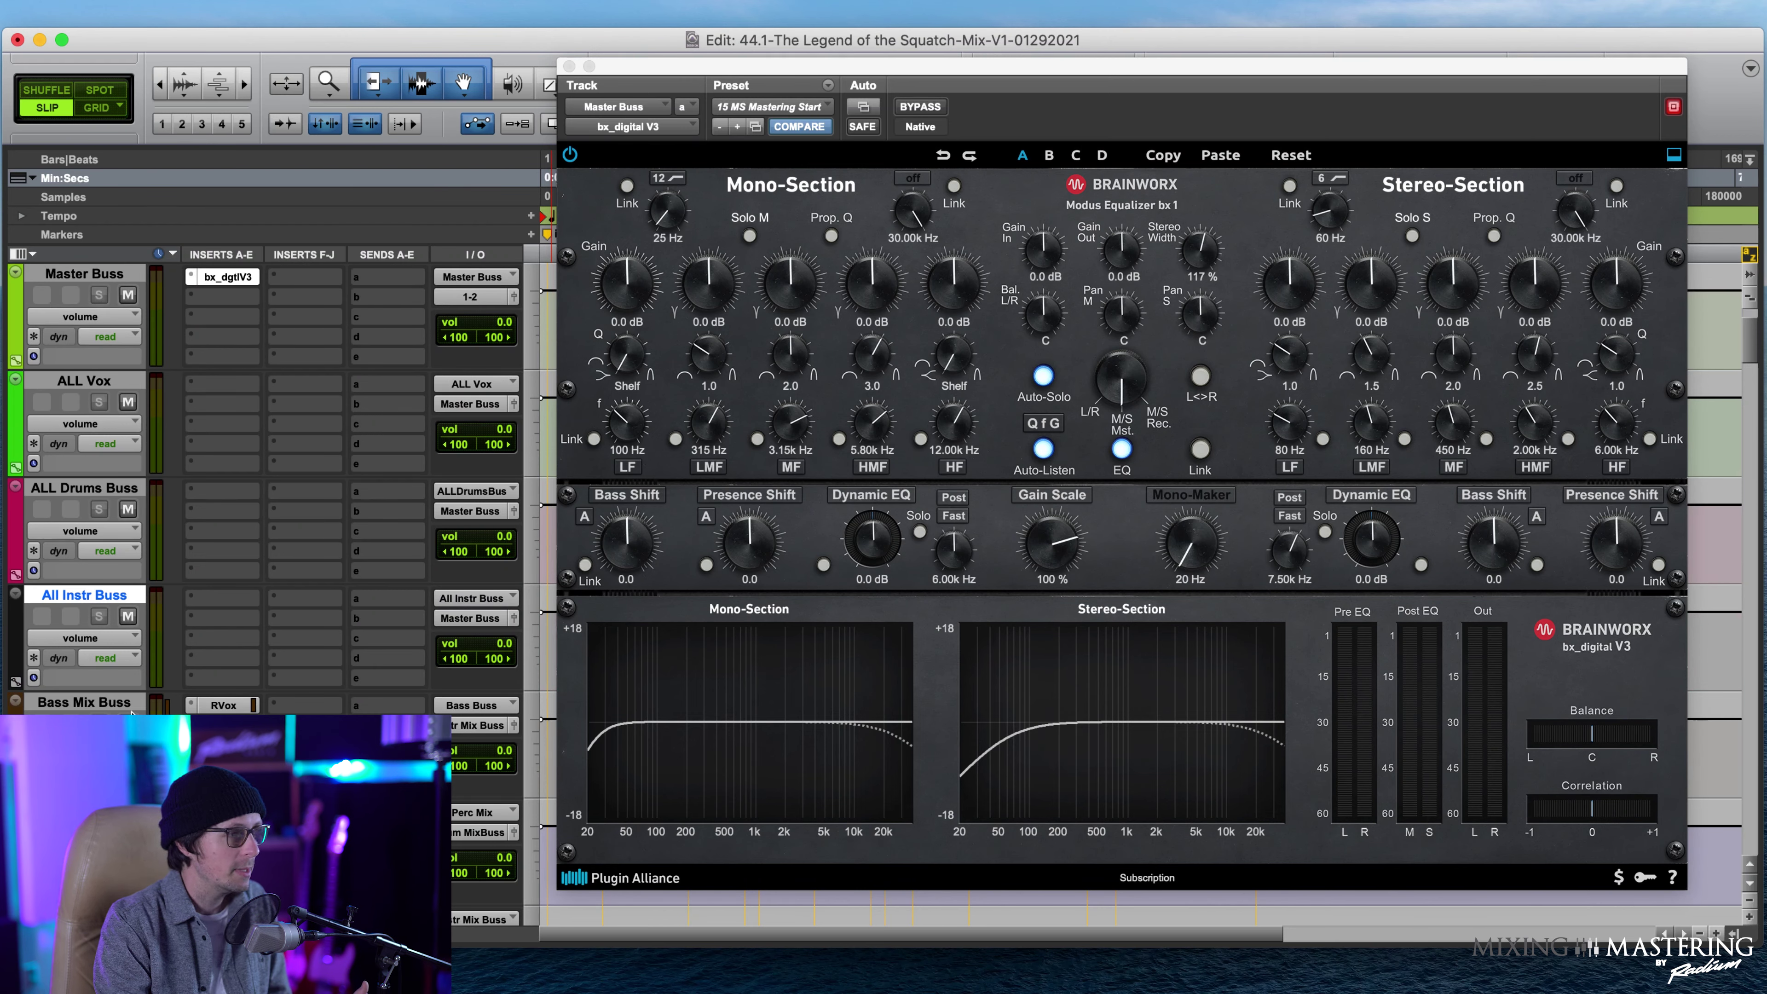
{"action": "left_click", "coordinate": [108, 704]}
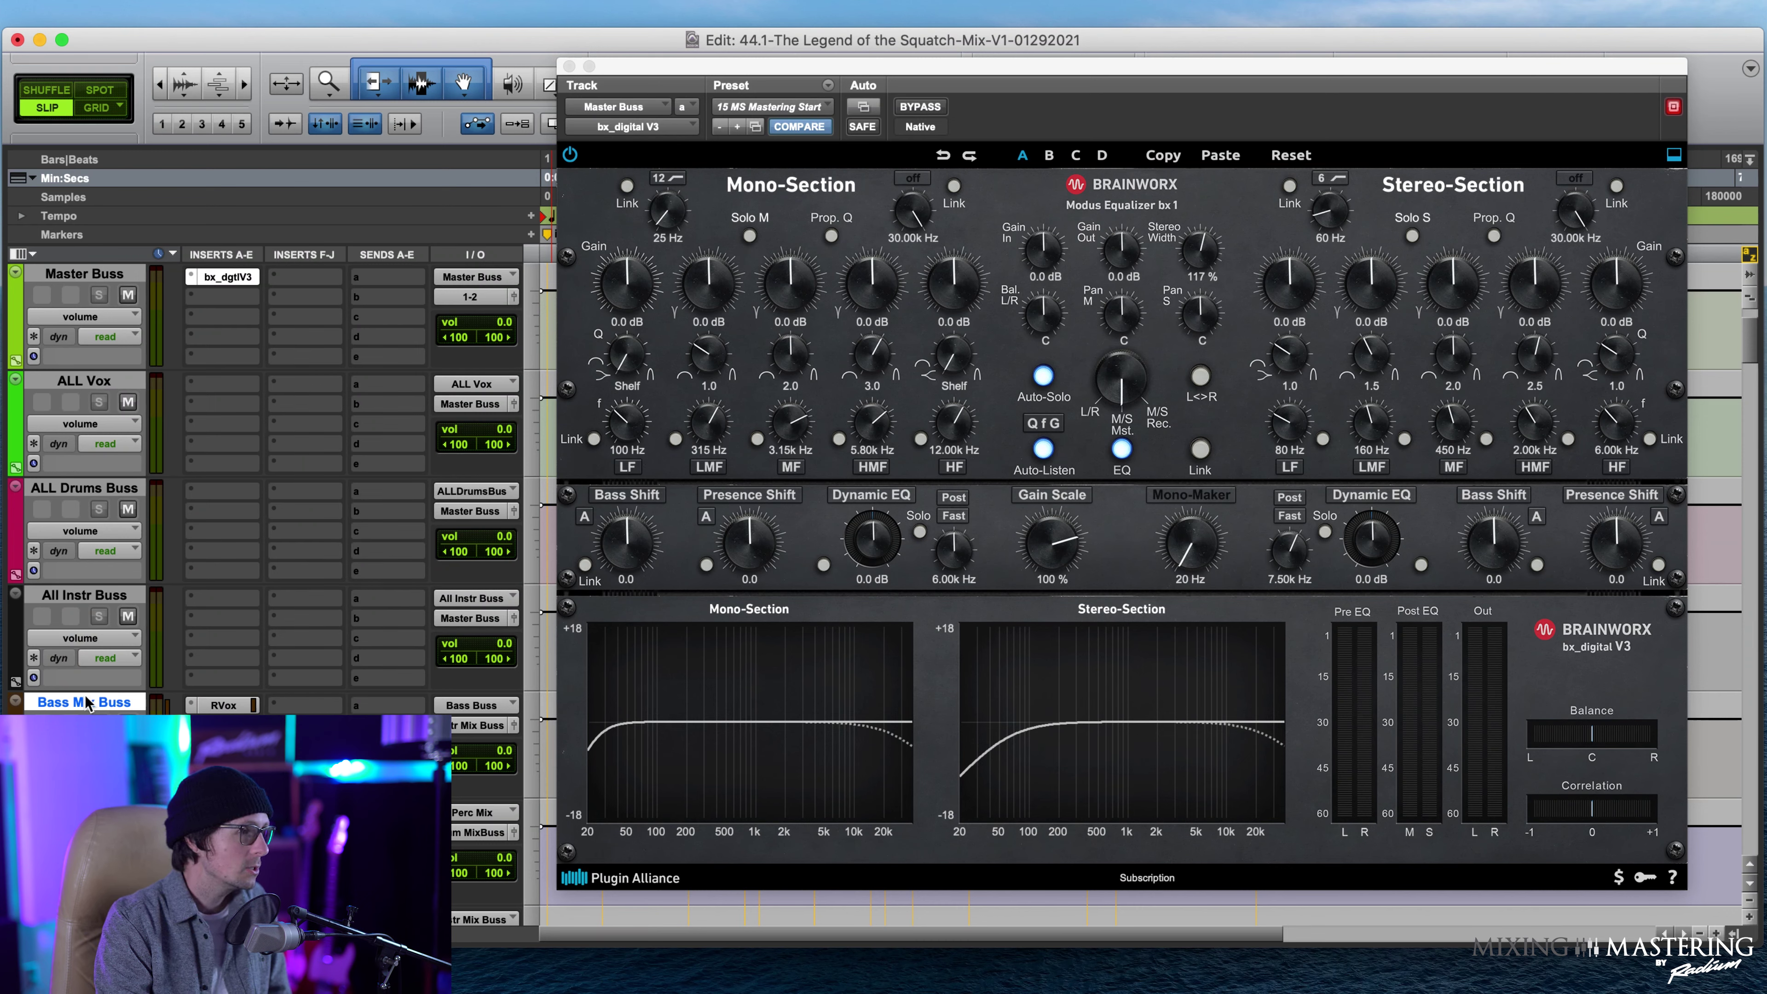
{"action": "left_click", "coordinate": [83, 809]}
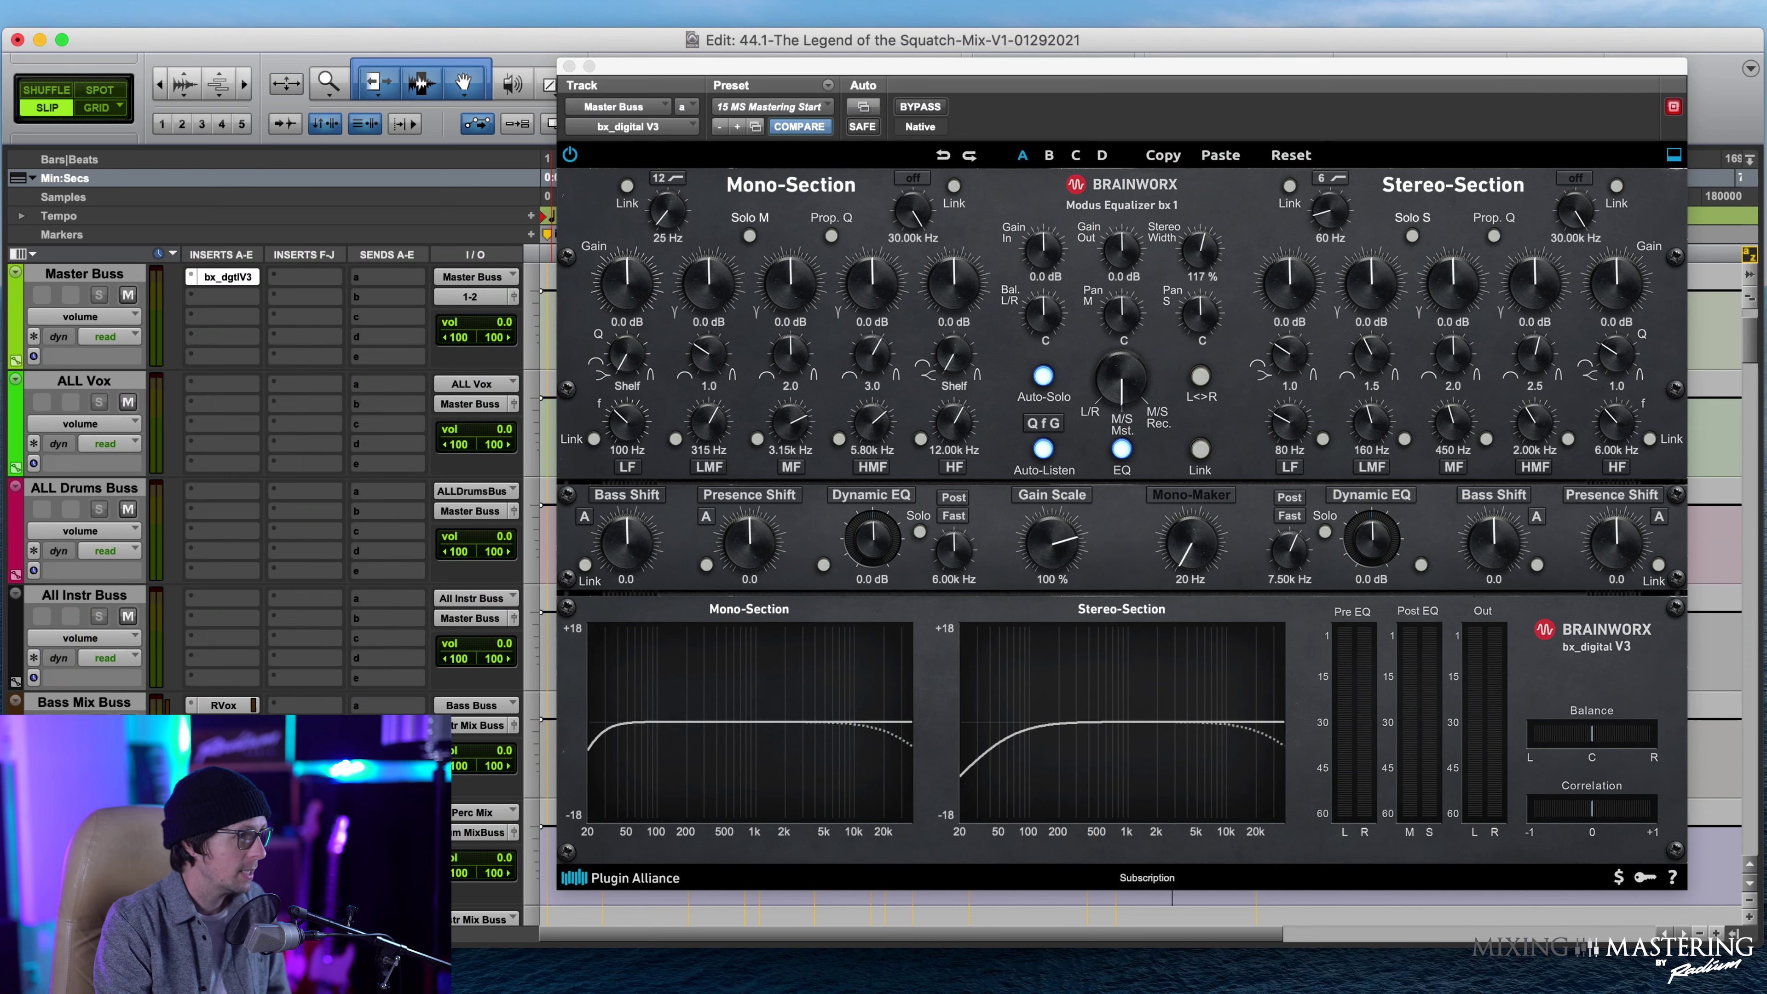
{"action": "scroll", "coordinate": [83, 809], "scroll_direction": "down", "scroll_amount": 1}
{"action": "left_click", "coordinate": [83, 809]}
{"action": "scroll", "coordinate": [83, 809], "scroll_direction": "down", "scroll_amount": 1}
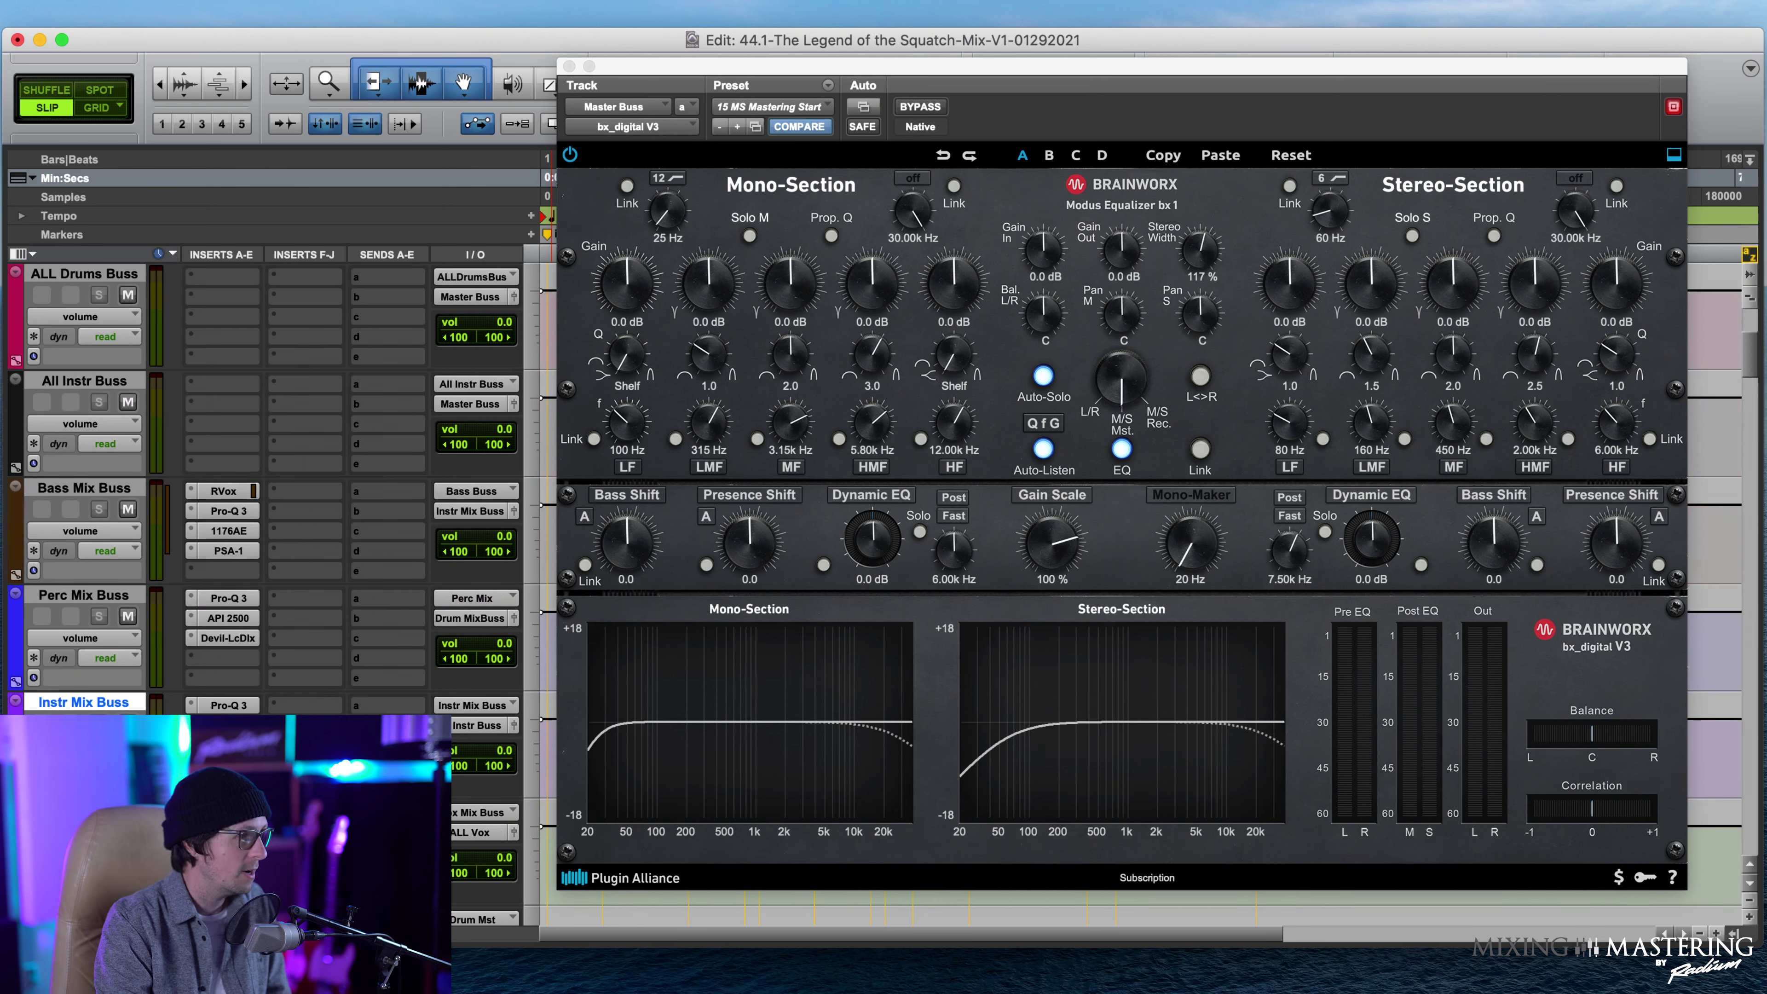
{"action": "left_click", "coordinate": [83, 810]}
{"action": "scroll", "coordinate": [83, 809], "scroll_direction": "down", "scroll_amount": 2}
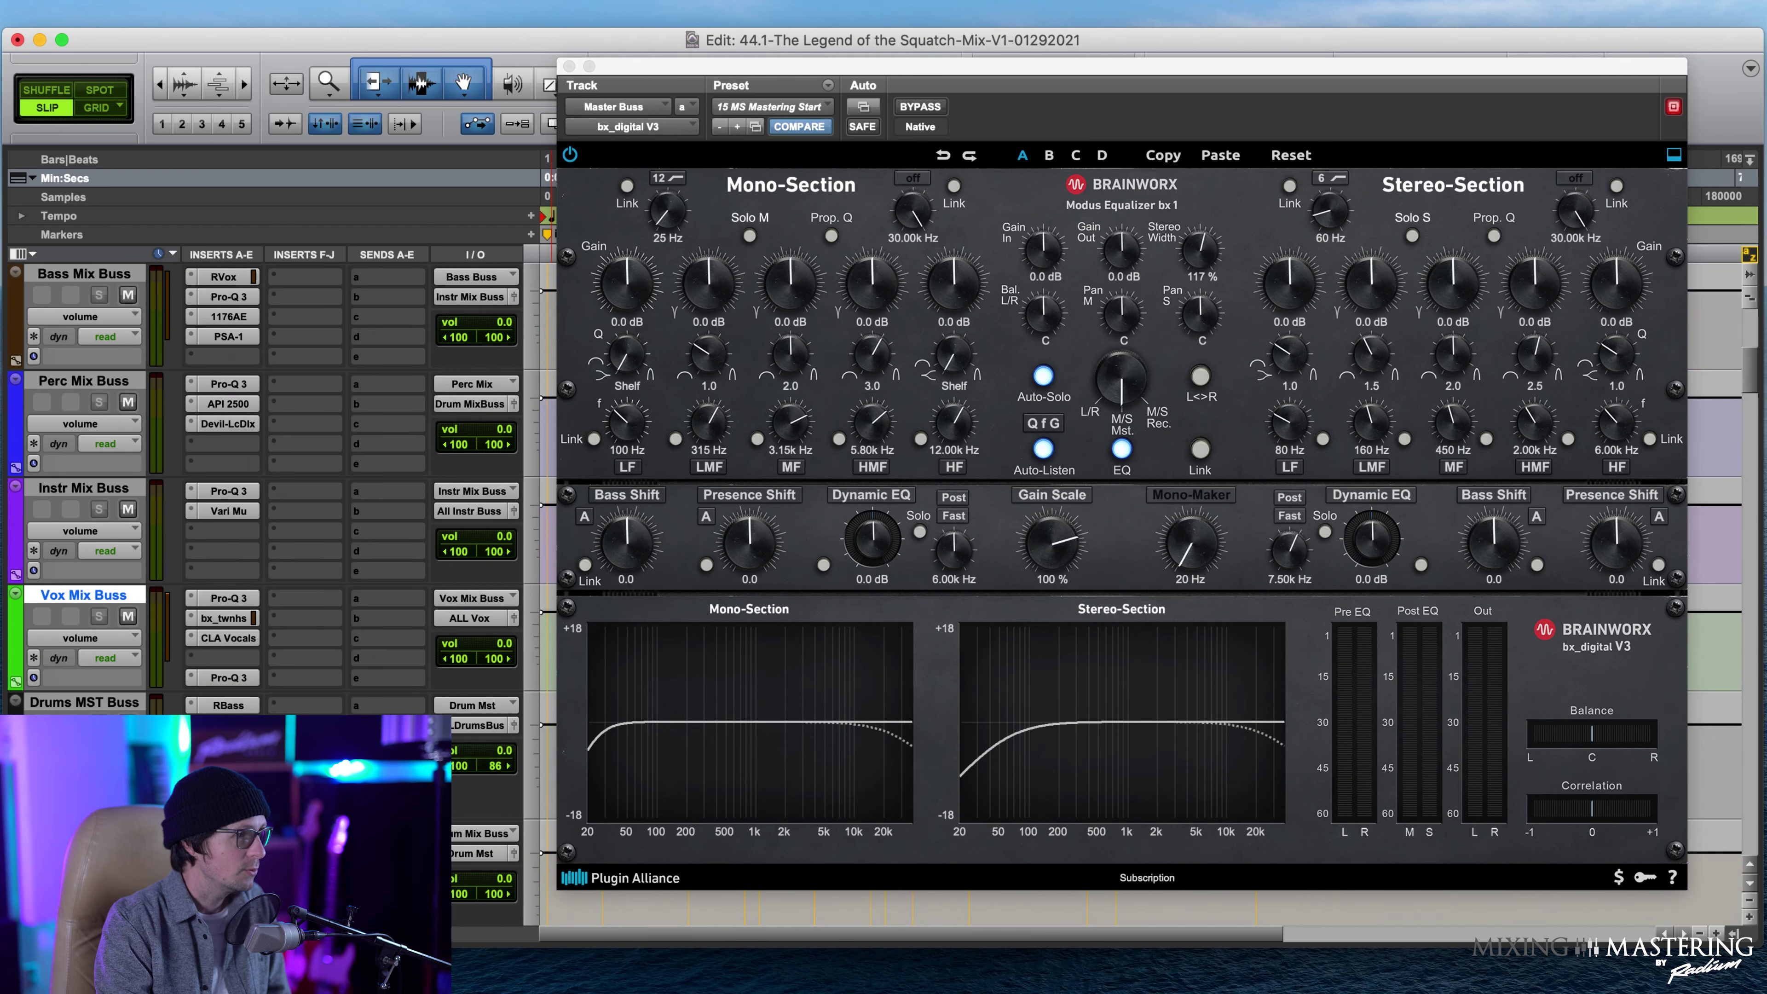
{"action": "left_click", "coordinate": [86, 702]}
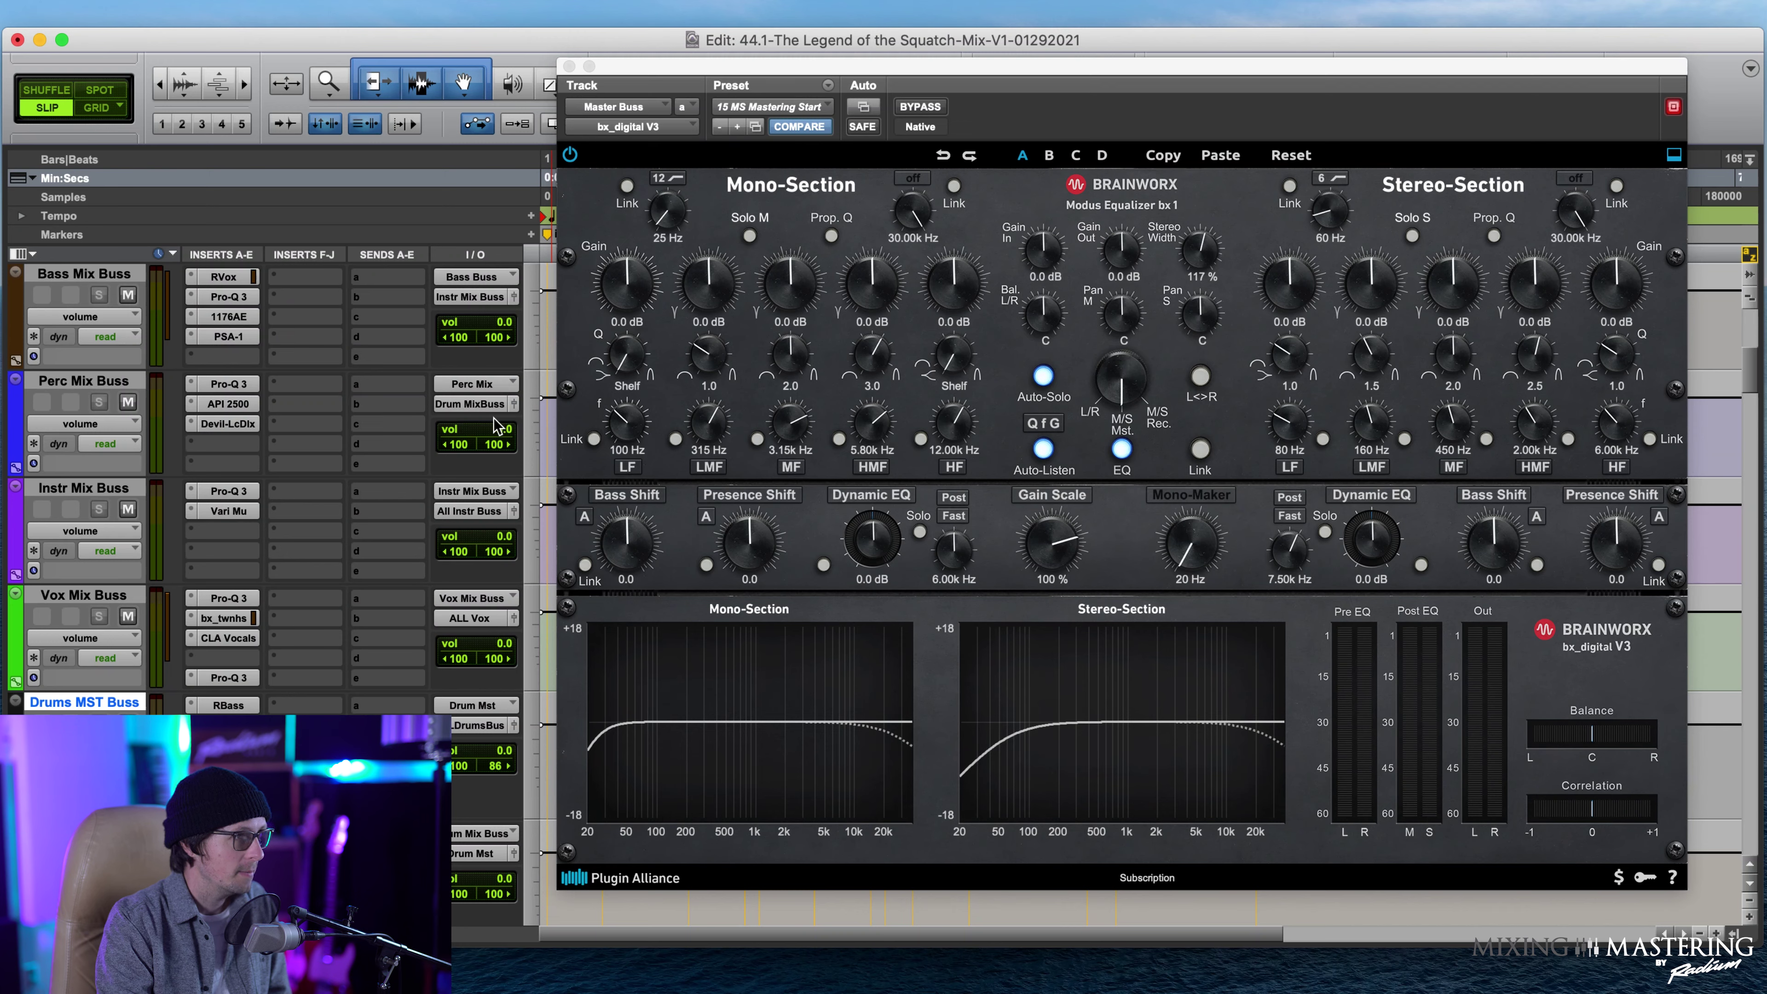
{"action": "scroll", "coordinate": [495, 425], "scroll_direction": "up", "scroll_amount": 1}
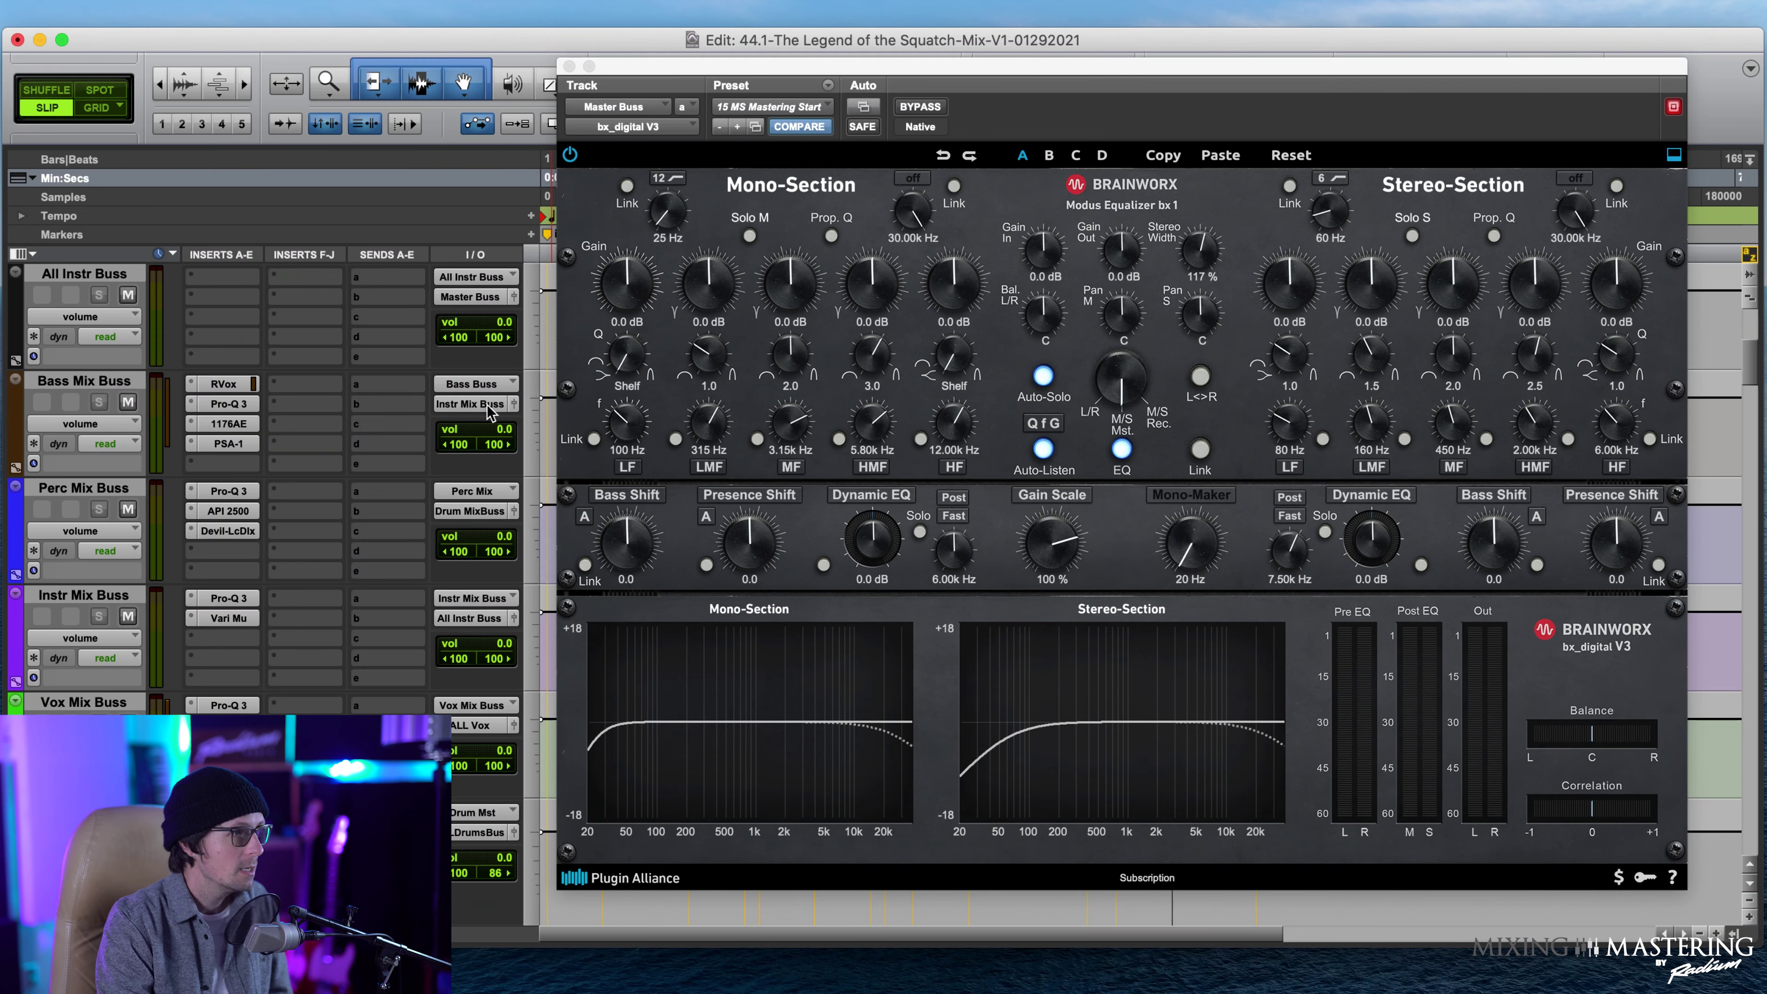
{"action": "scroll", "coordinate": [491, 412], "scroll_direction": "up", "scroll_amount": 1}
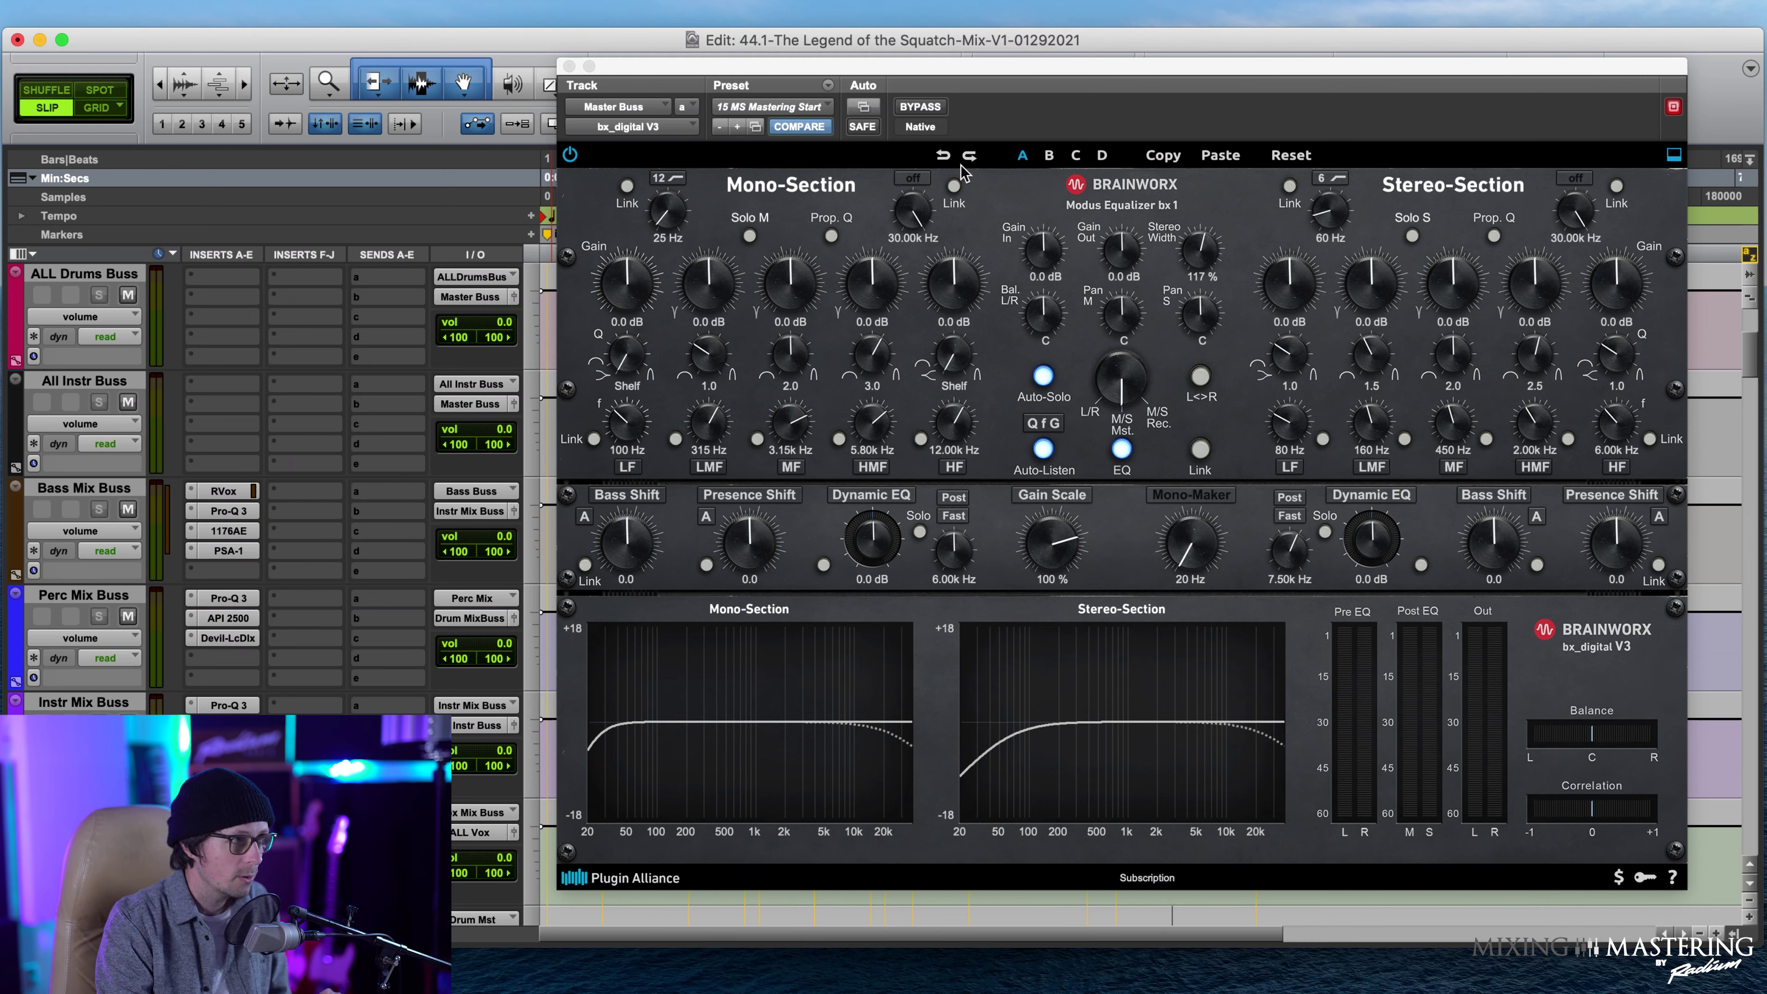
{"action": "scroll", "coordinate": [305, 557], "scroll_direction": "up", "scroll_amount": 2}
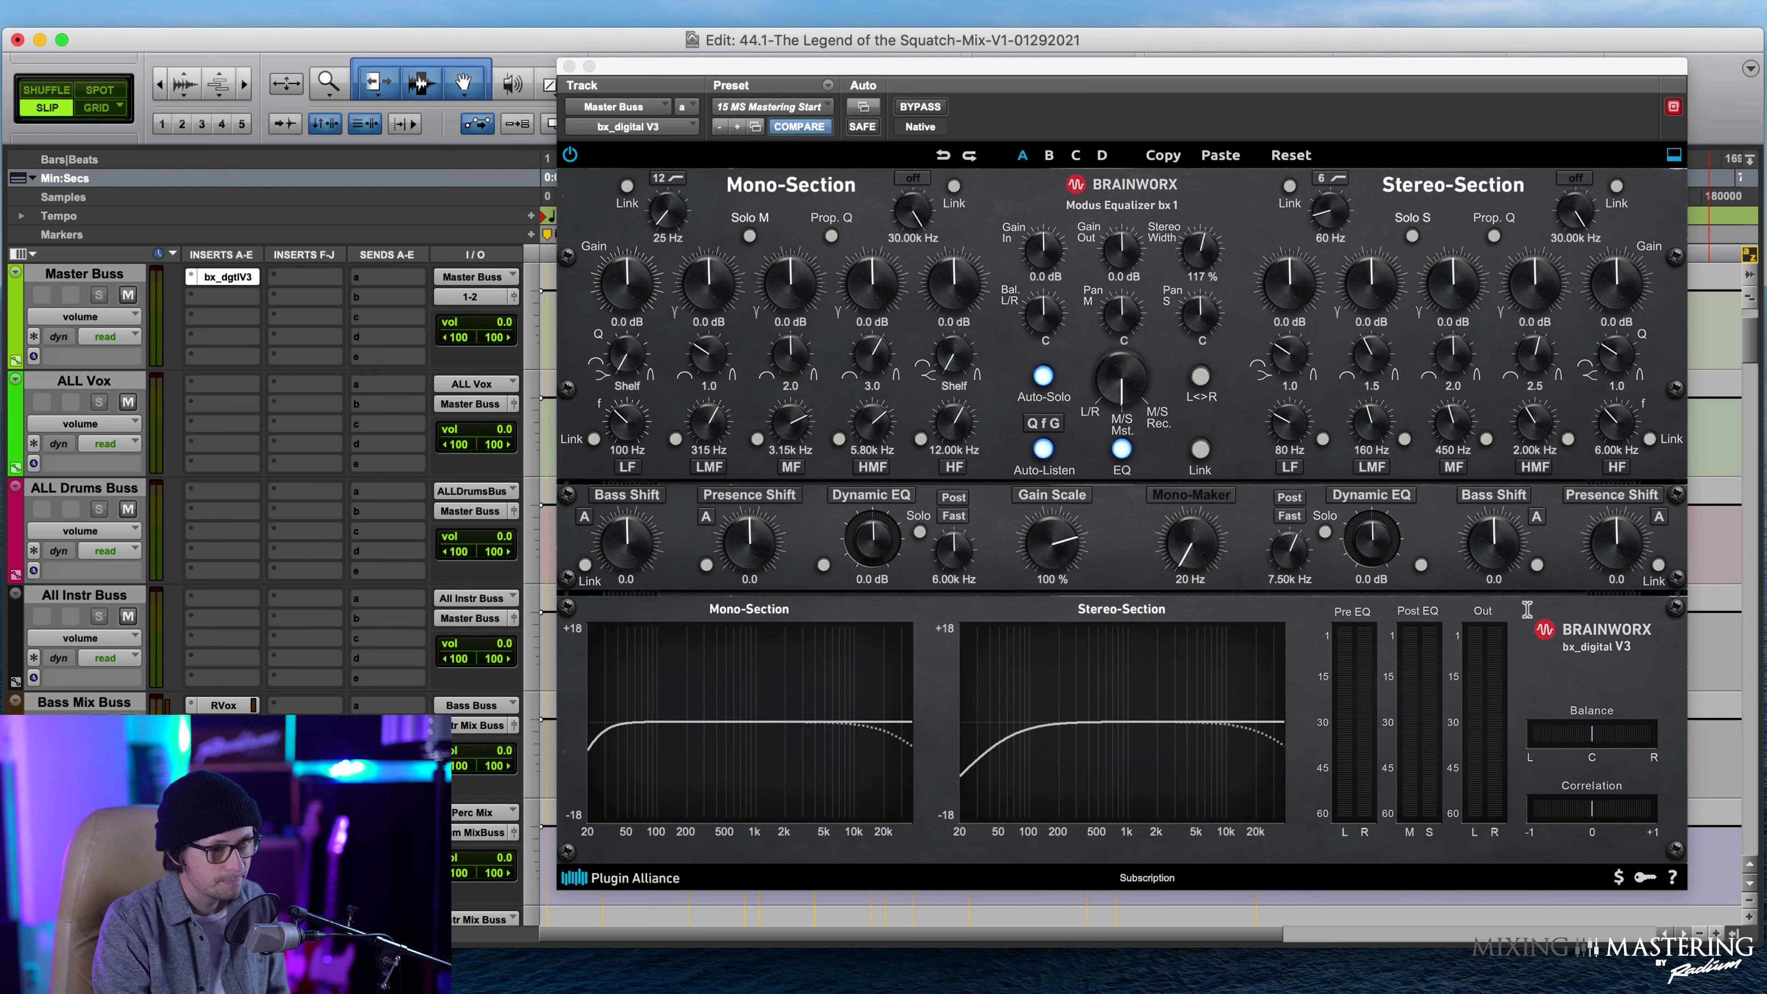
Move the plug-in window clear of the timeline and play the song from the ch1 marker.
{"action": "left_click_drag", "start_coordinate": [953, 75], "coordinate": [865, 435]}
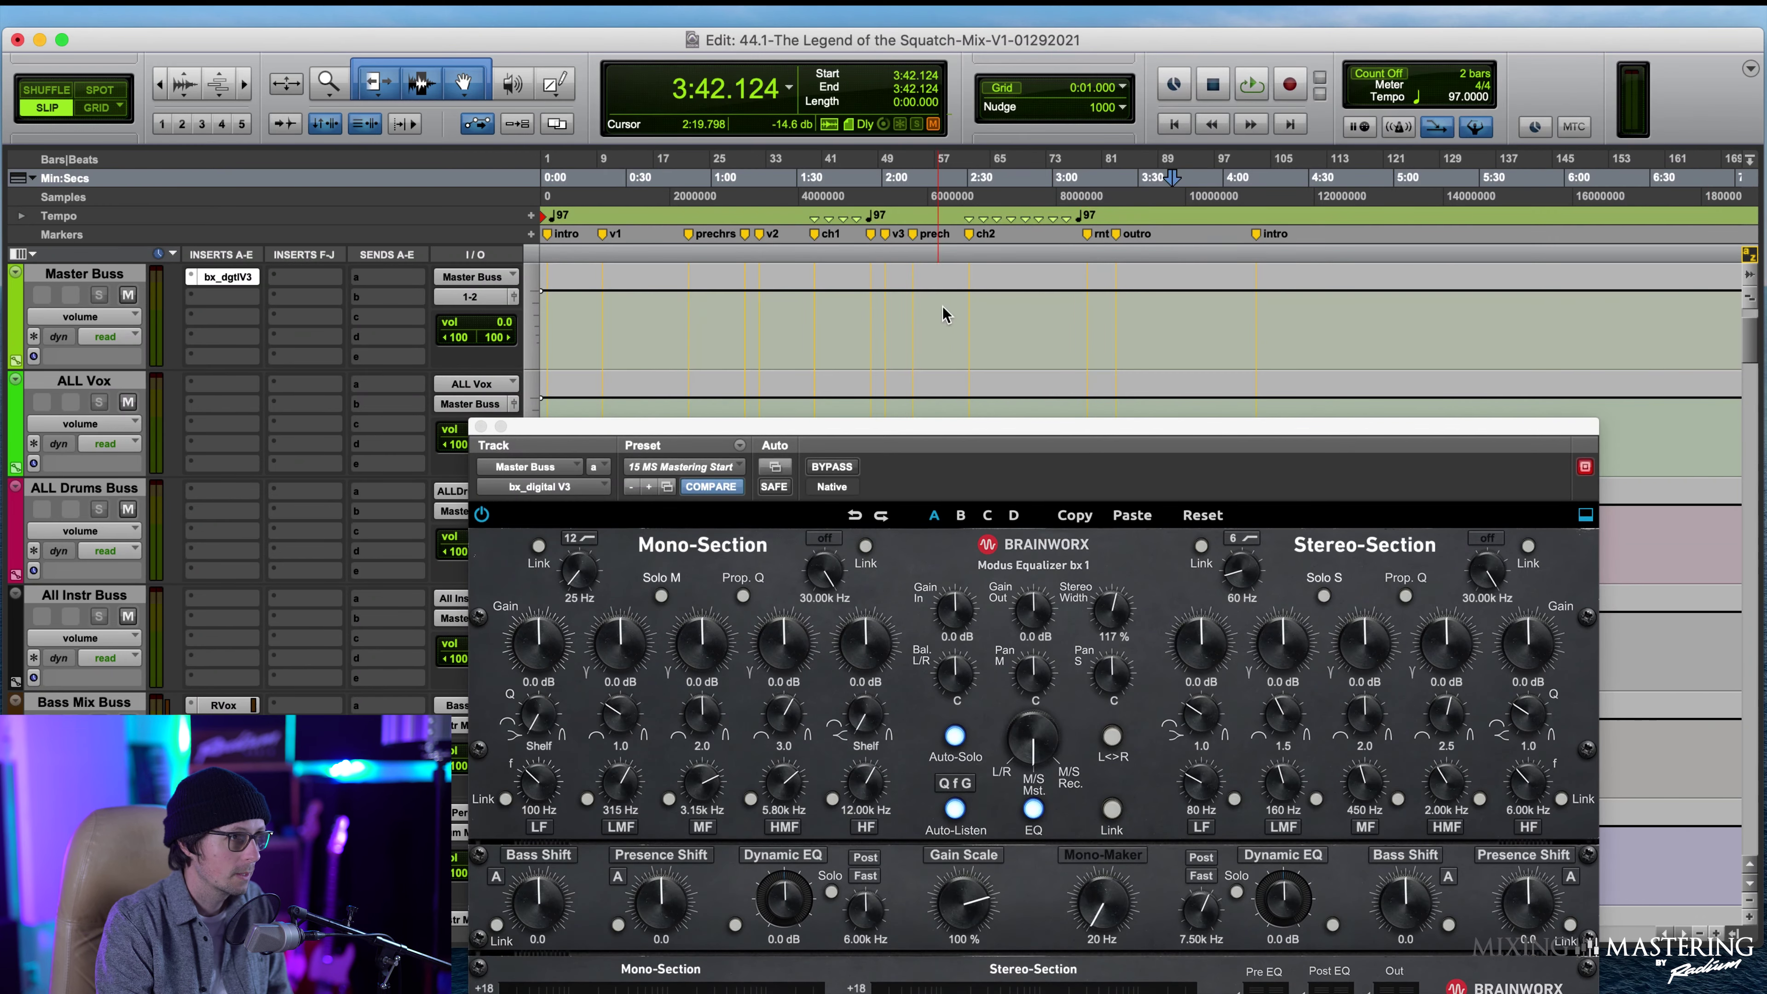
{"action": "left_click", "coordinate": [840, 243]}
{"action": "key", "text": "space"}
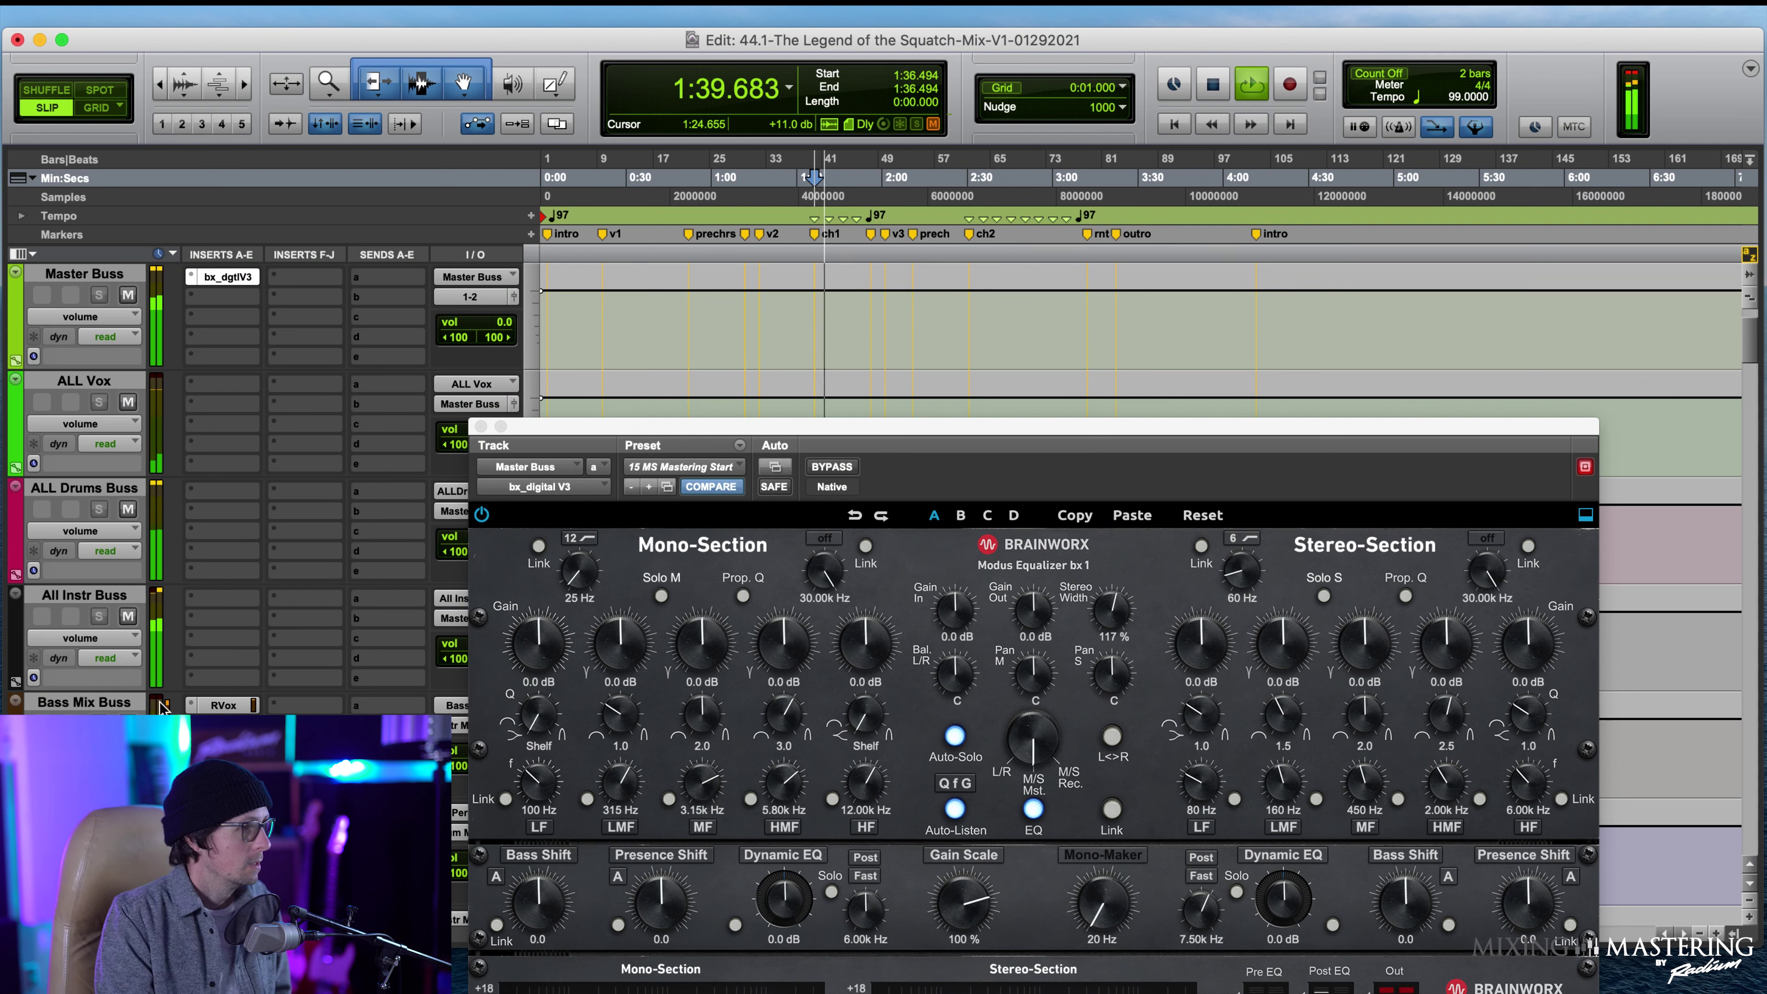
Audition the mix by muting and unmuting ALL Vox, ALL Drums Buss and All Instr Buss during playback.
{"action": "left_click", "coordinate": [128, 402]}
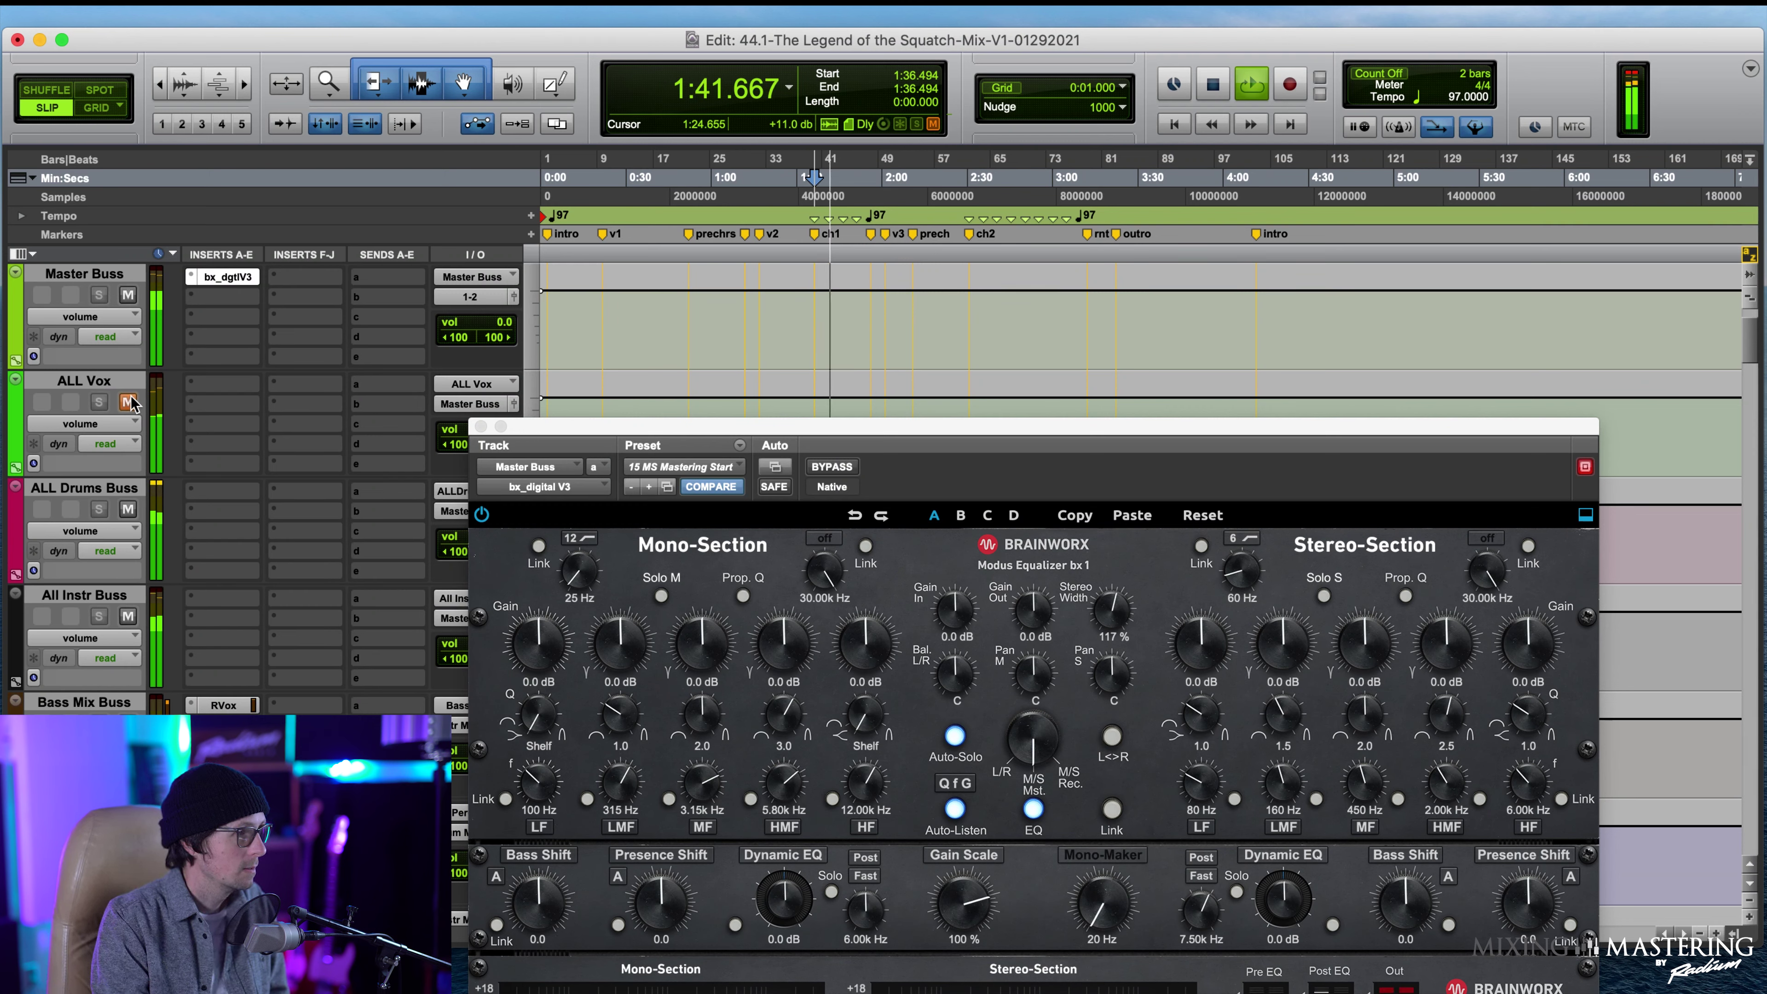
{"action": "left_click", "coordinate": [128, 403]}
{"action": "left_click", "coordinate": [129, 511]}
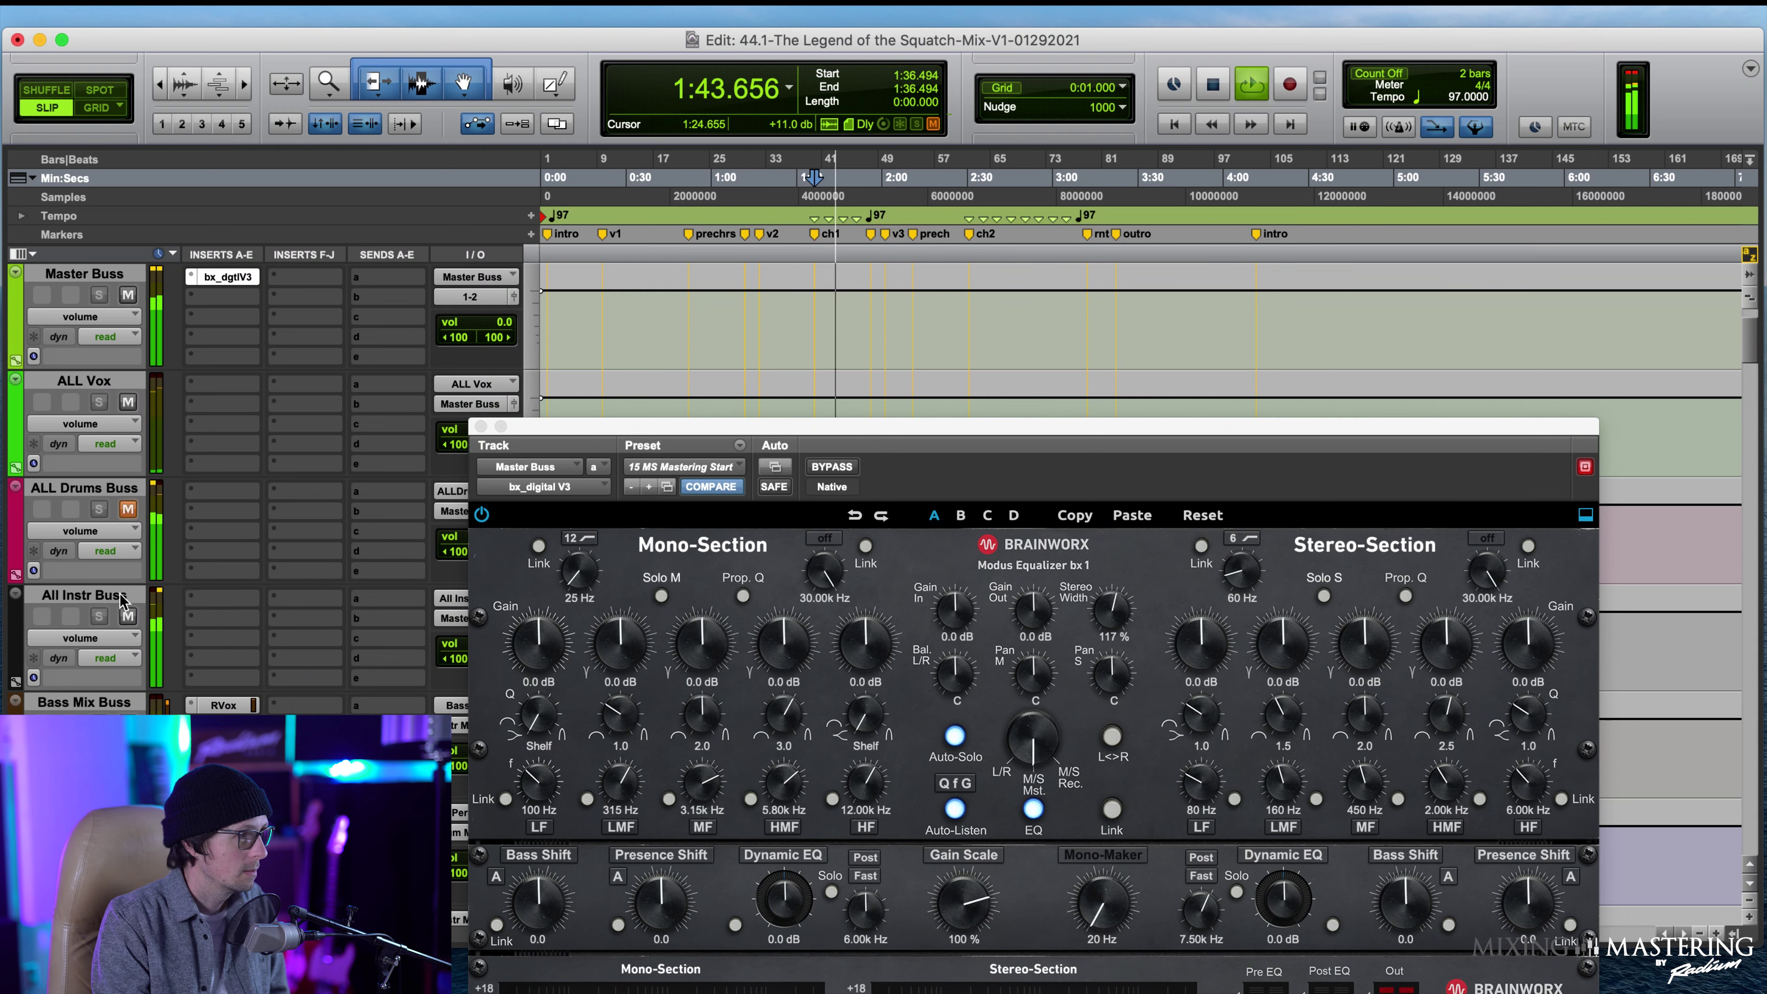
{"action": "left_click", "coordinate": [128, 617]}
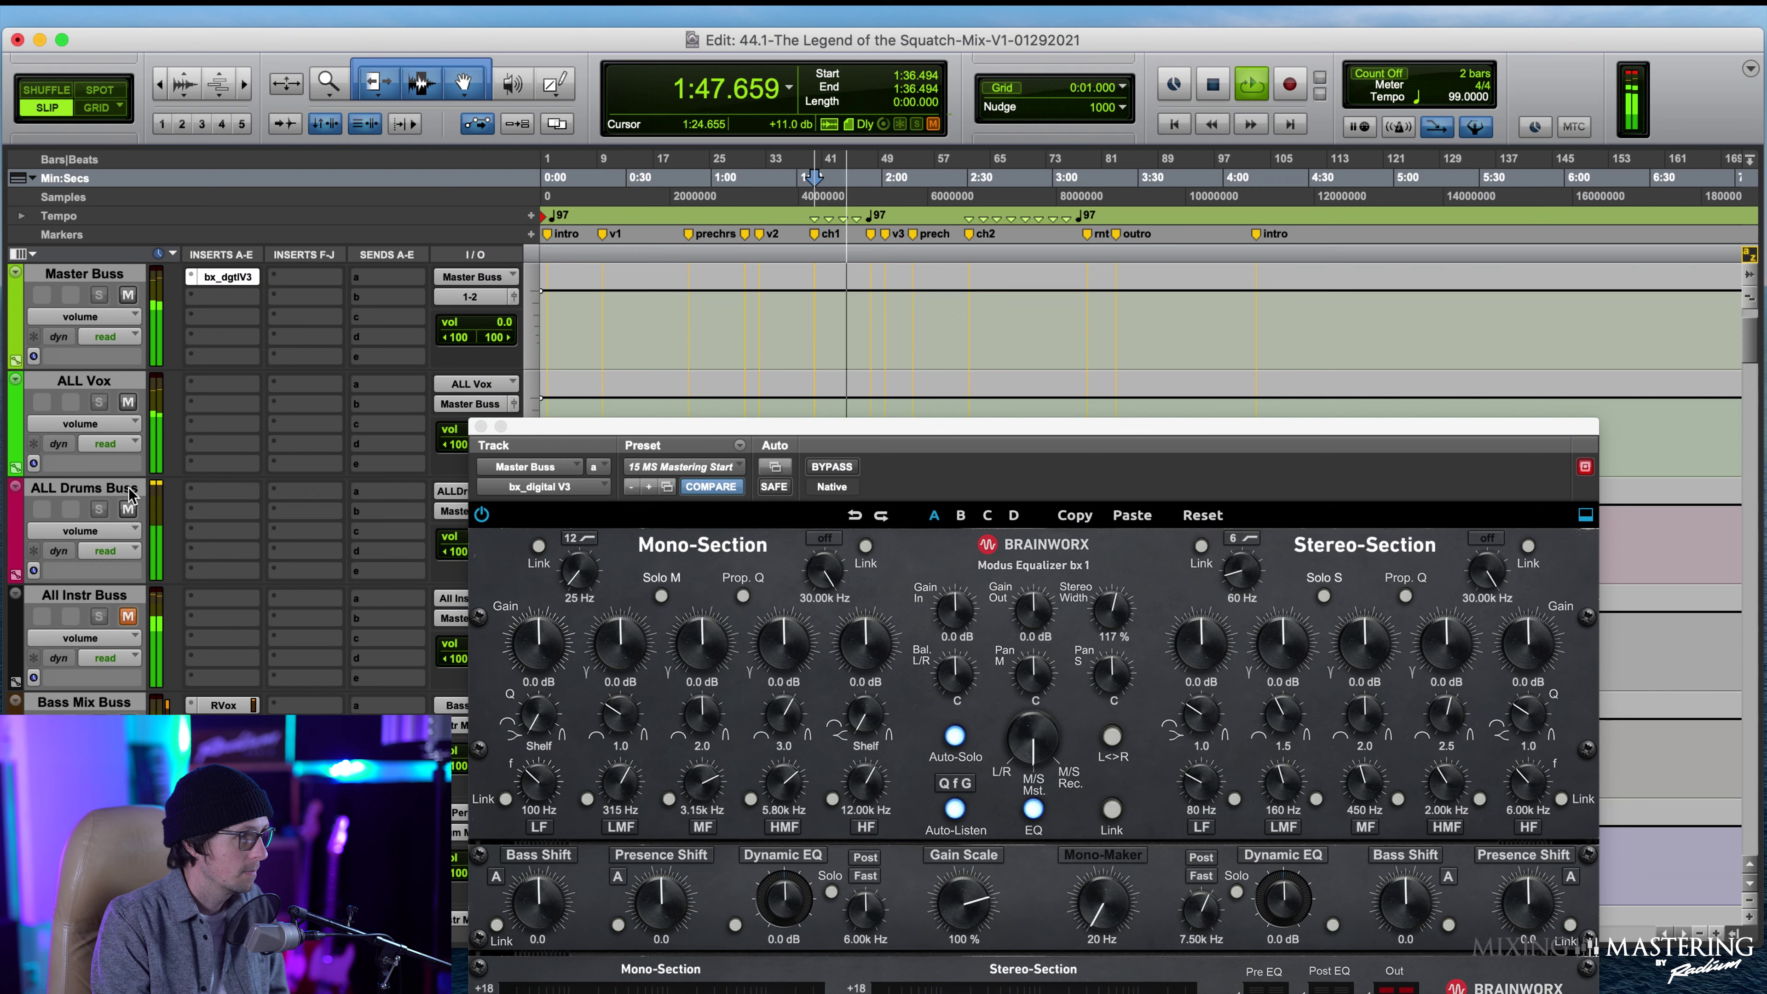
{"action": "left_click", "coordinate": [128, 509]}
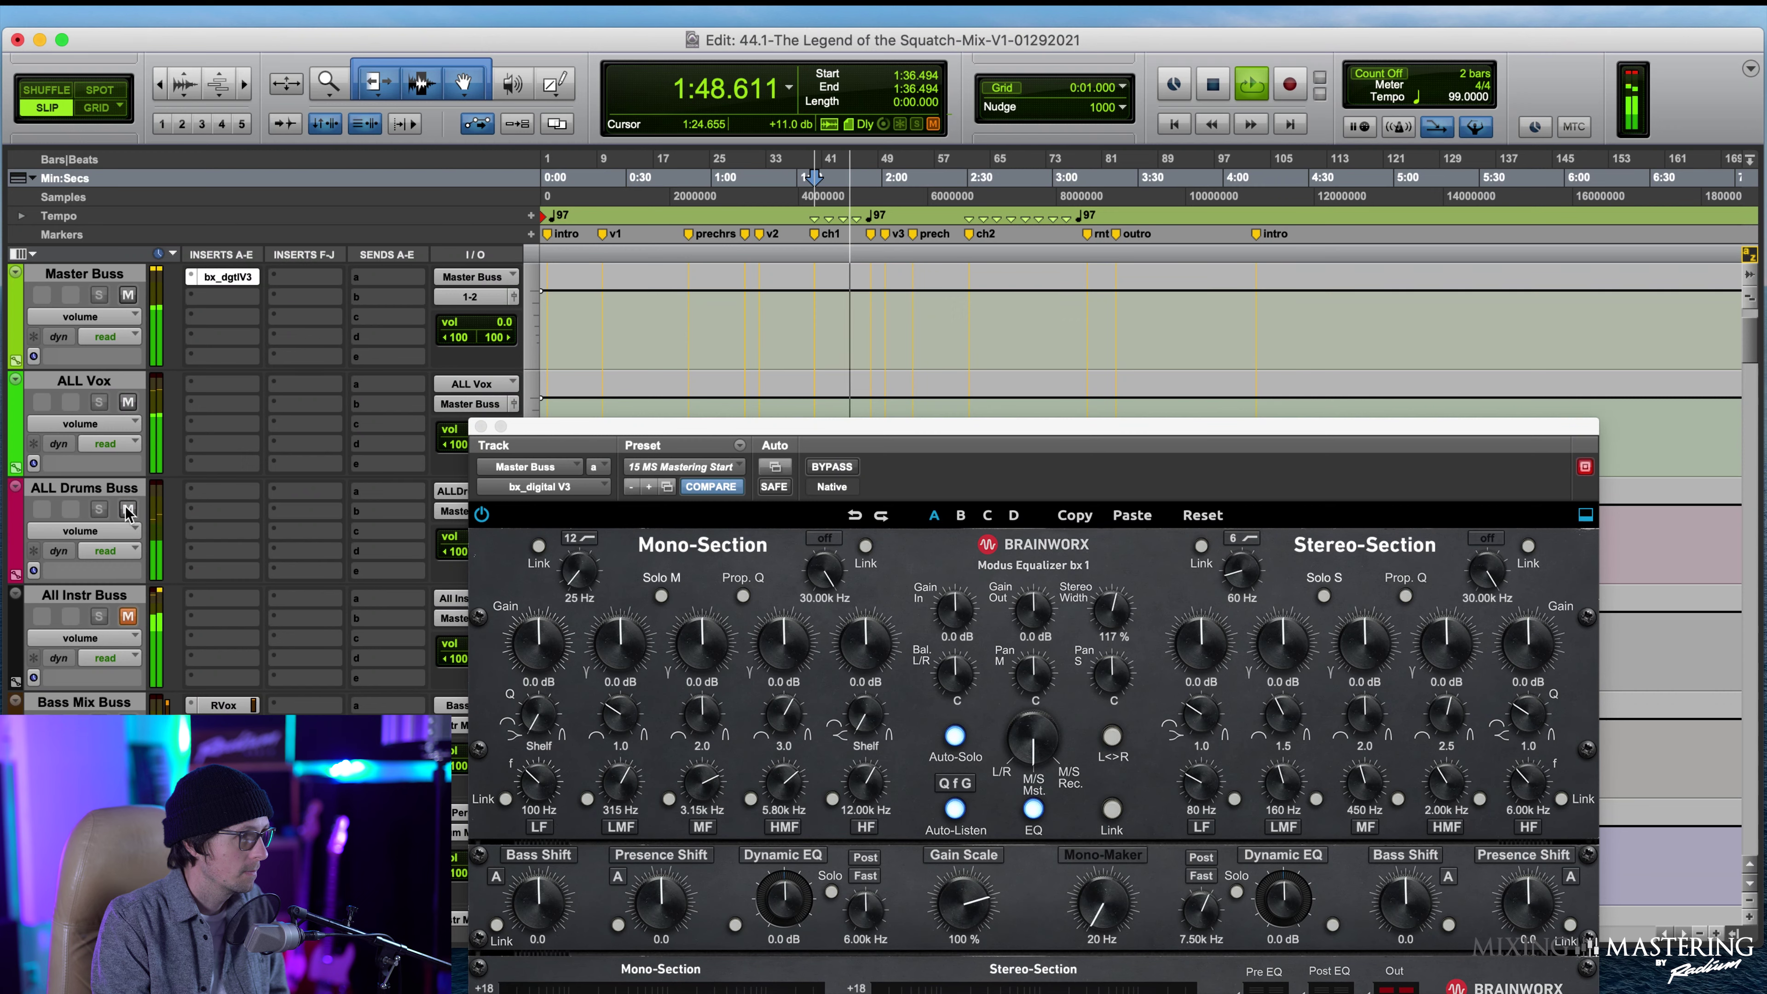
{"action": "left_click", "coordinate": [128, 617]}
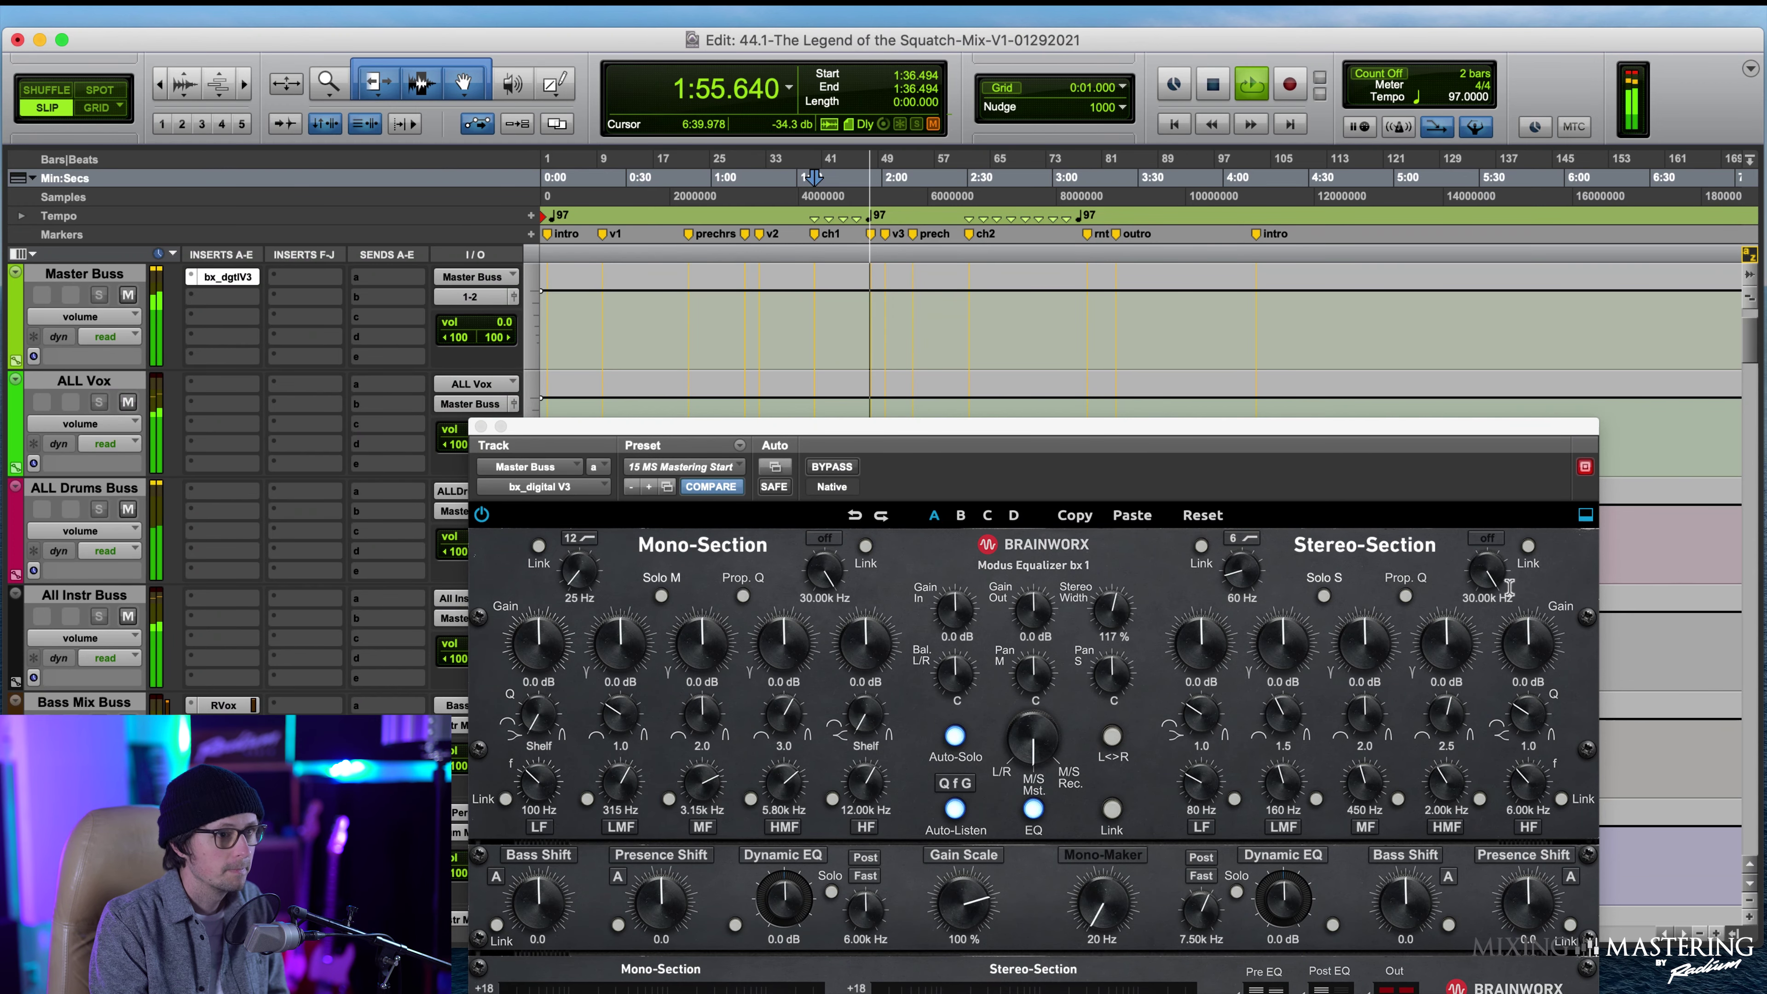
Stop playback, uncover the drum tracks, and place the edit cursor on RCA.18.cm at about 3:50 after the outro marker.
{"action": "left_click_drag", "start_coordinate": [1210, 428], "coordinate": [973, 185]}
{"action": "key", "text": "space"}
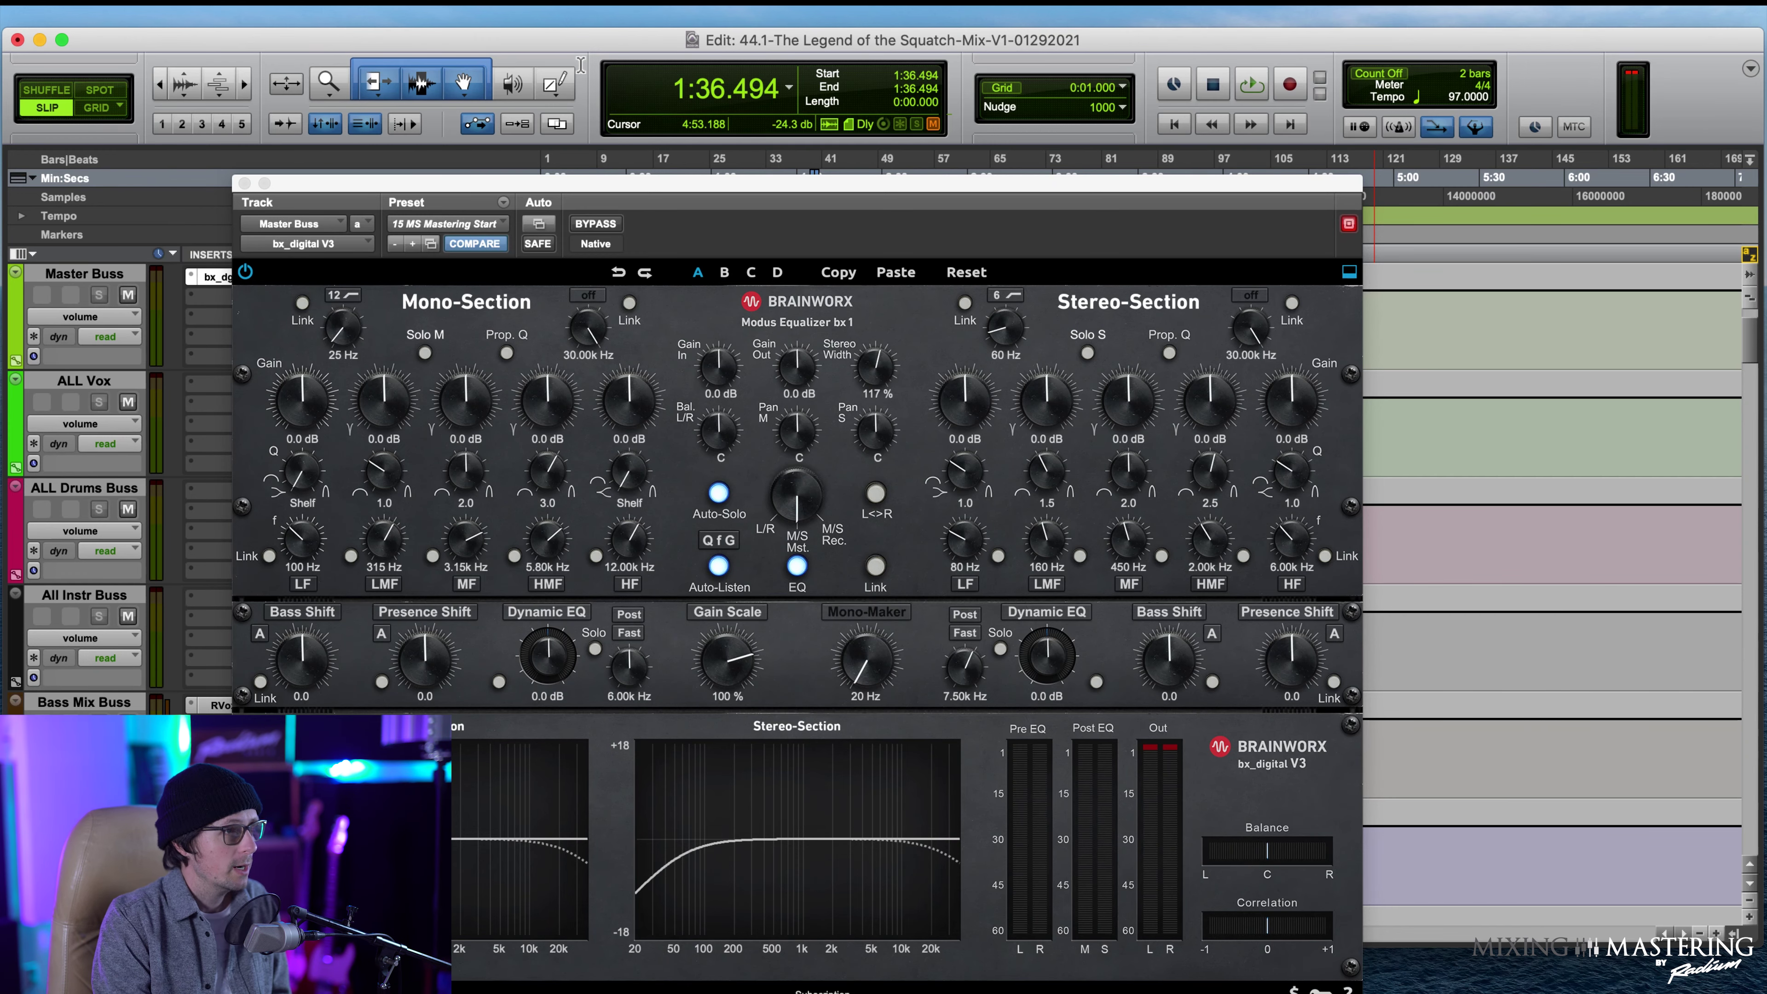
{"action": "left_click_drag", "start_coordinate": [832, 195], "coordinate": [805, 709]}
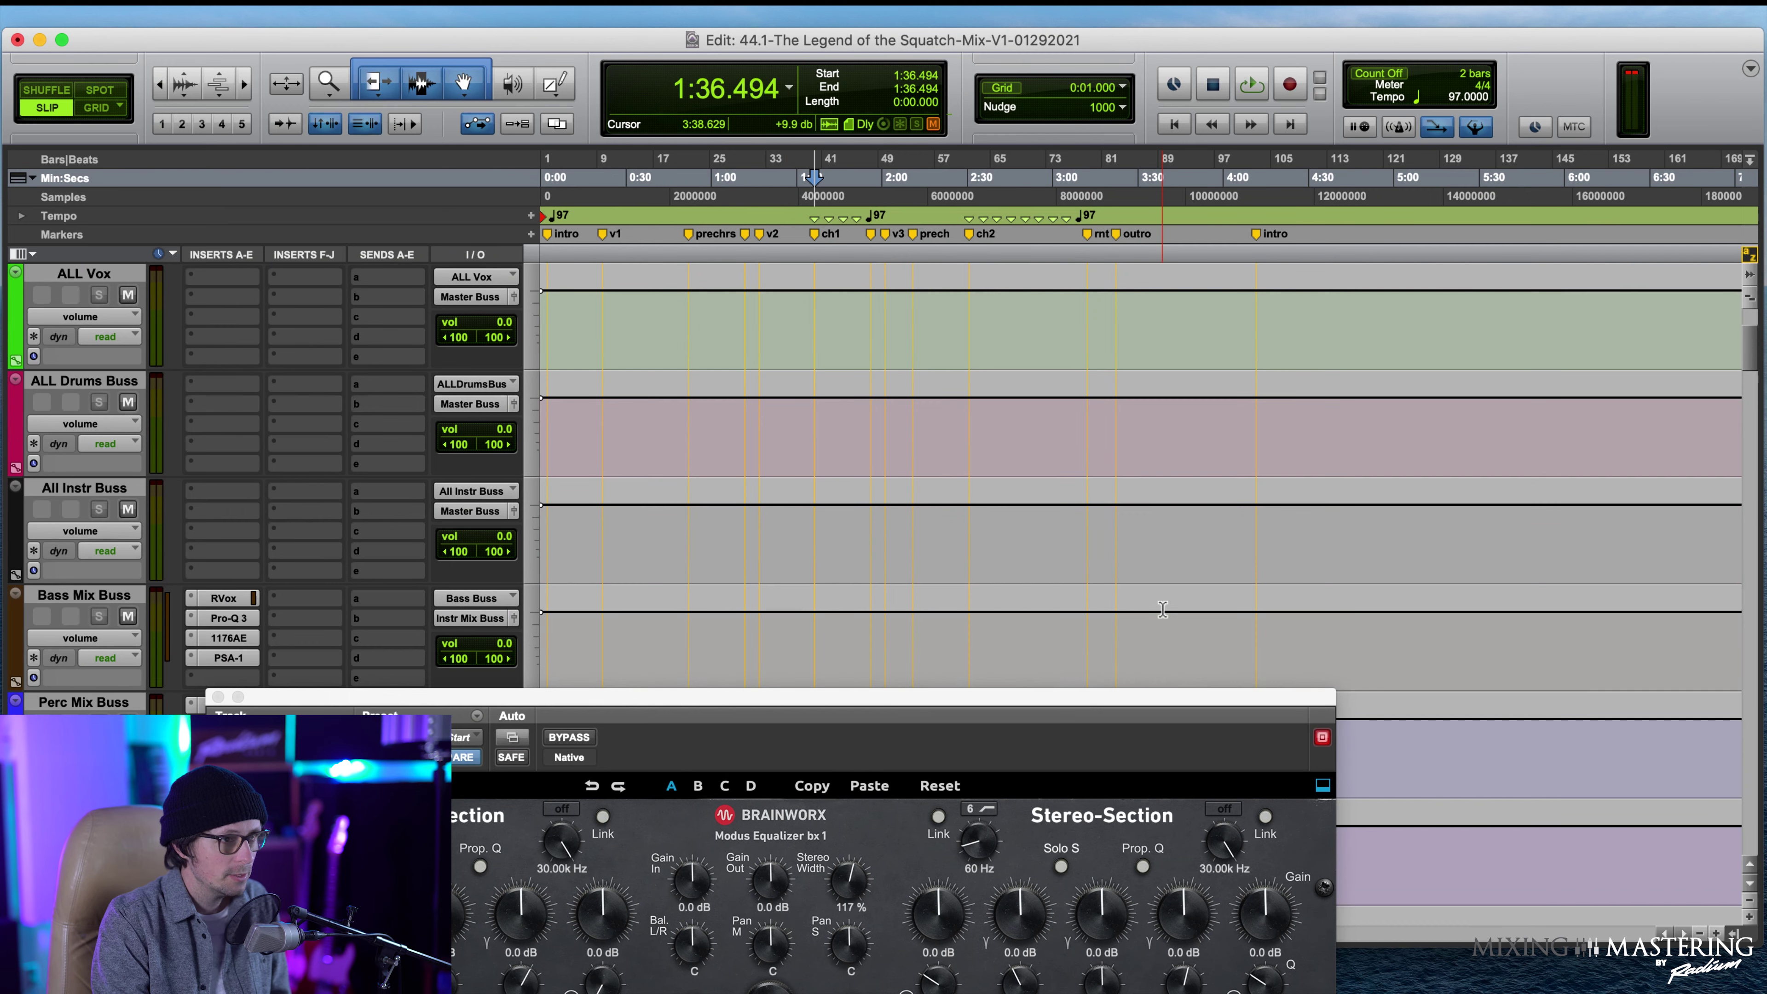
{"action": "scroll", "coordinate": [1163, 609], "scroll_direction": "down", "scroll_amount": 10}
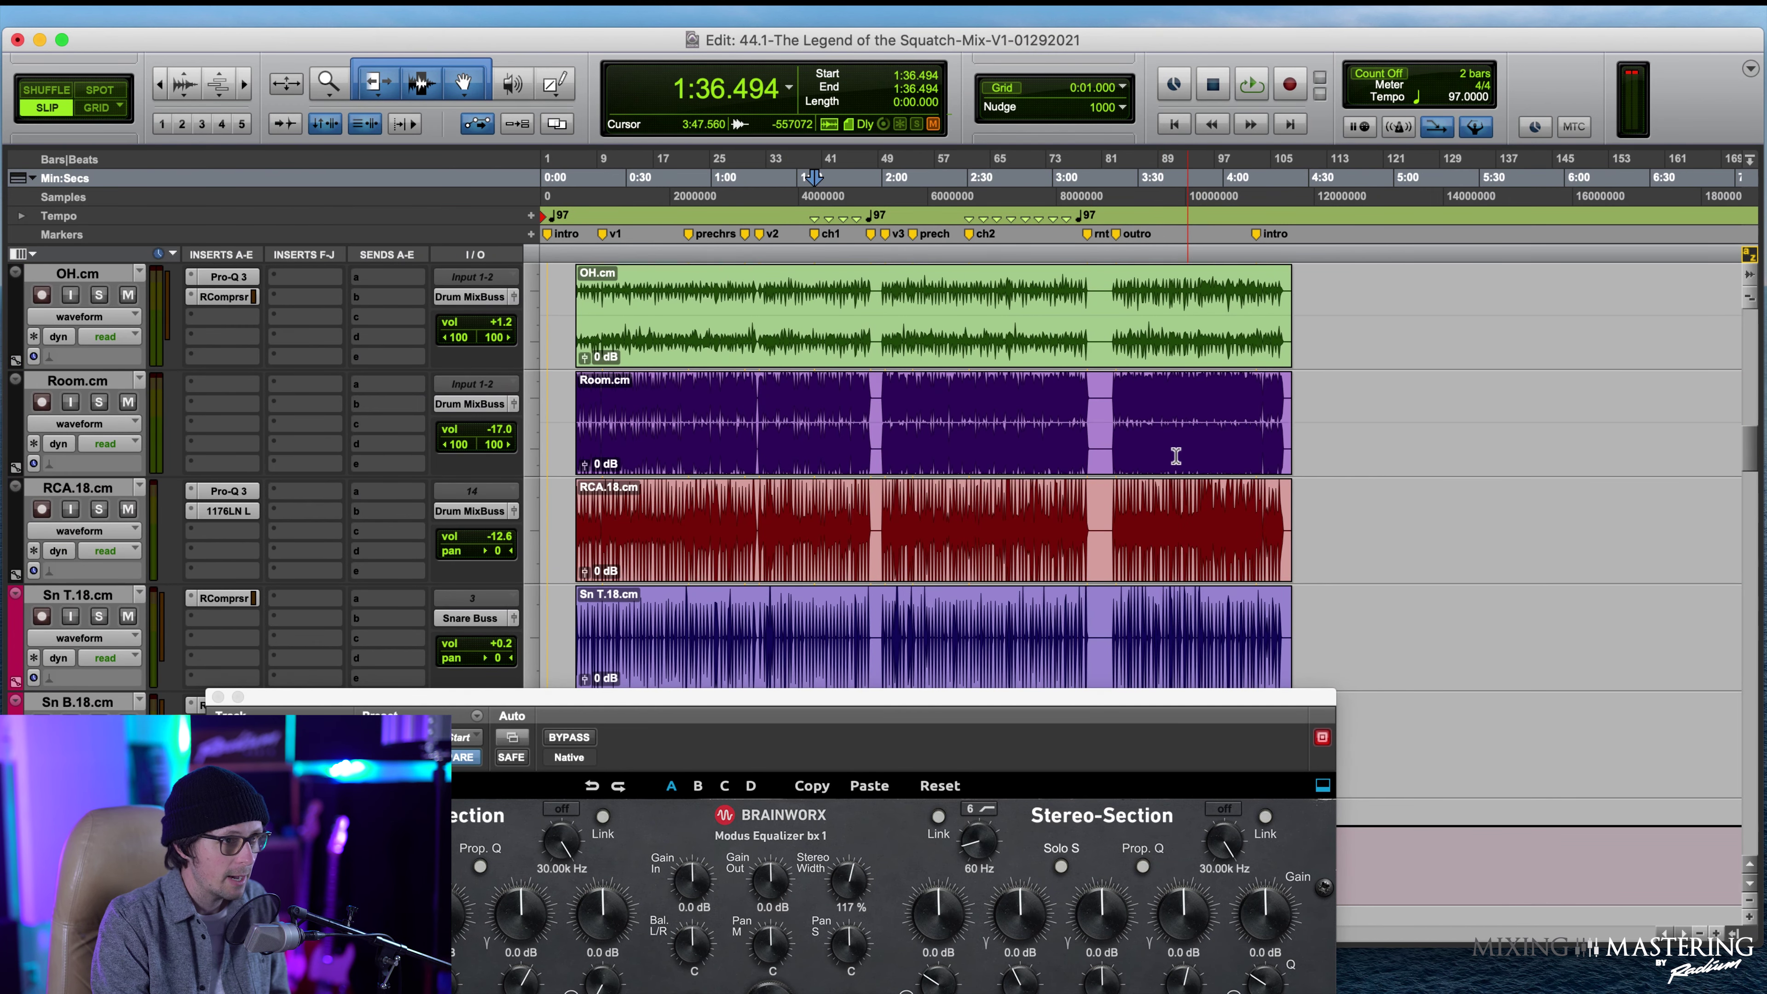
{"action": "left_click", "coordinate": [1195, 495]}
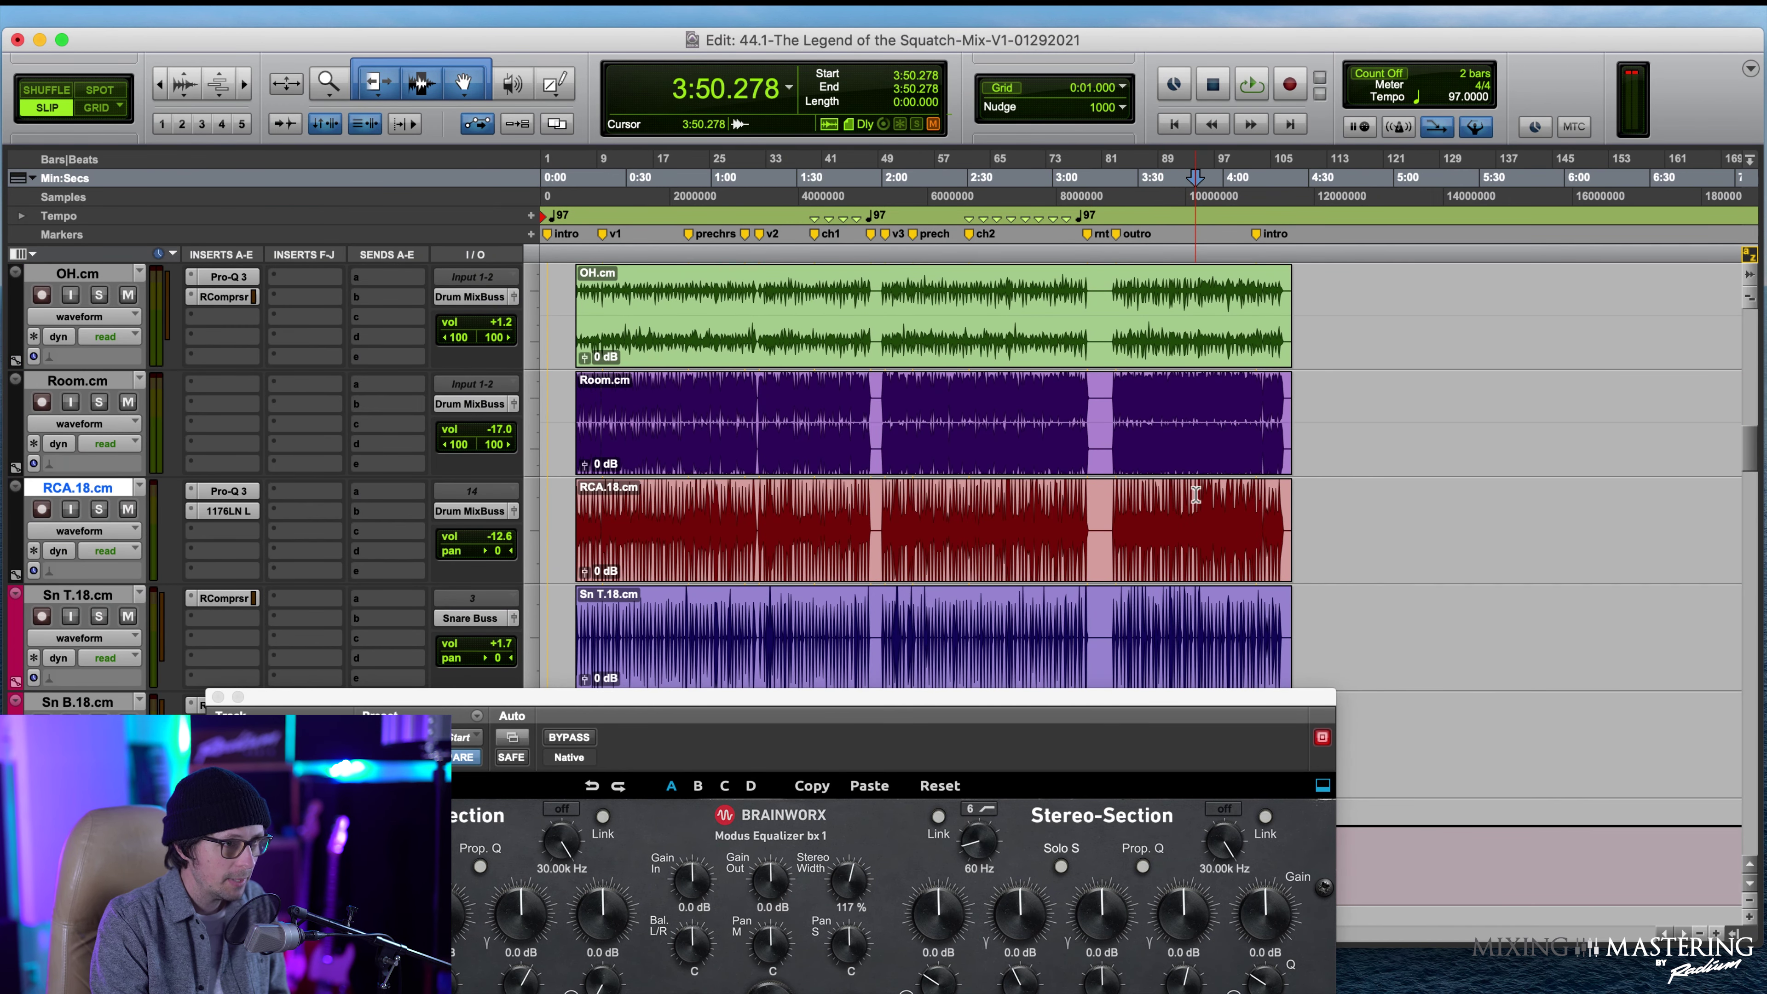
Move the plug-in window below the rulers and play the song from 3:49.890.
{"action": "left_click_drag", "start_coordinate": [1021, 700], "coordinate": [993, 198]}
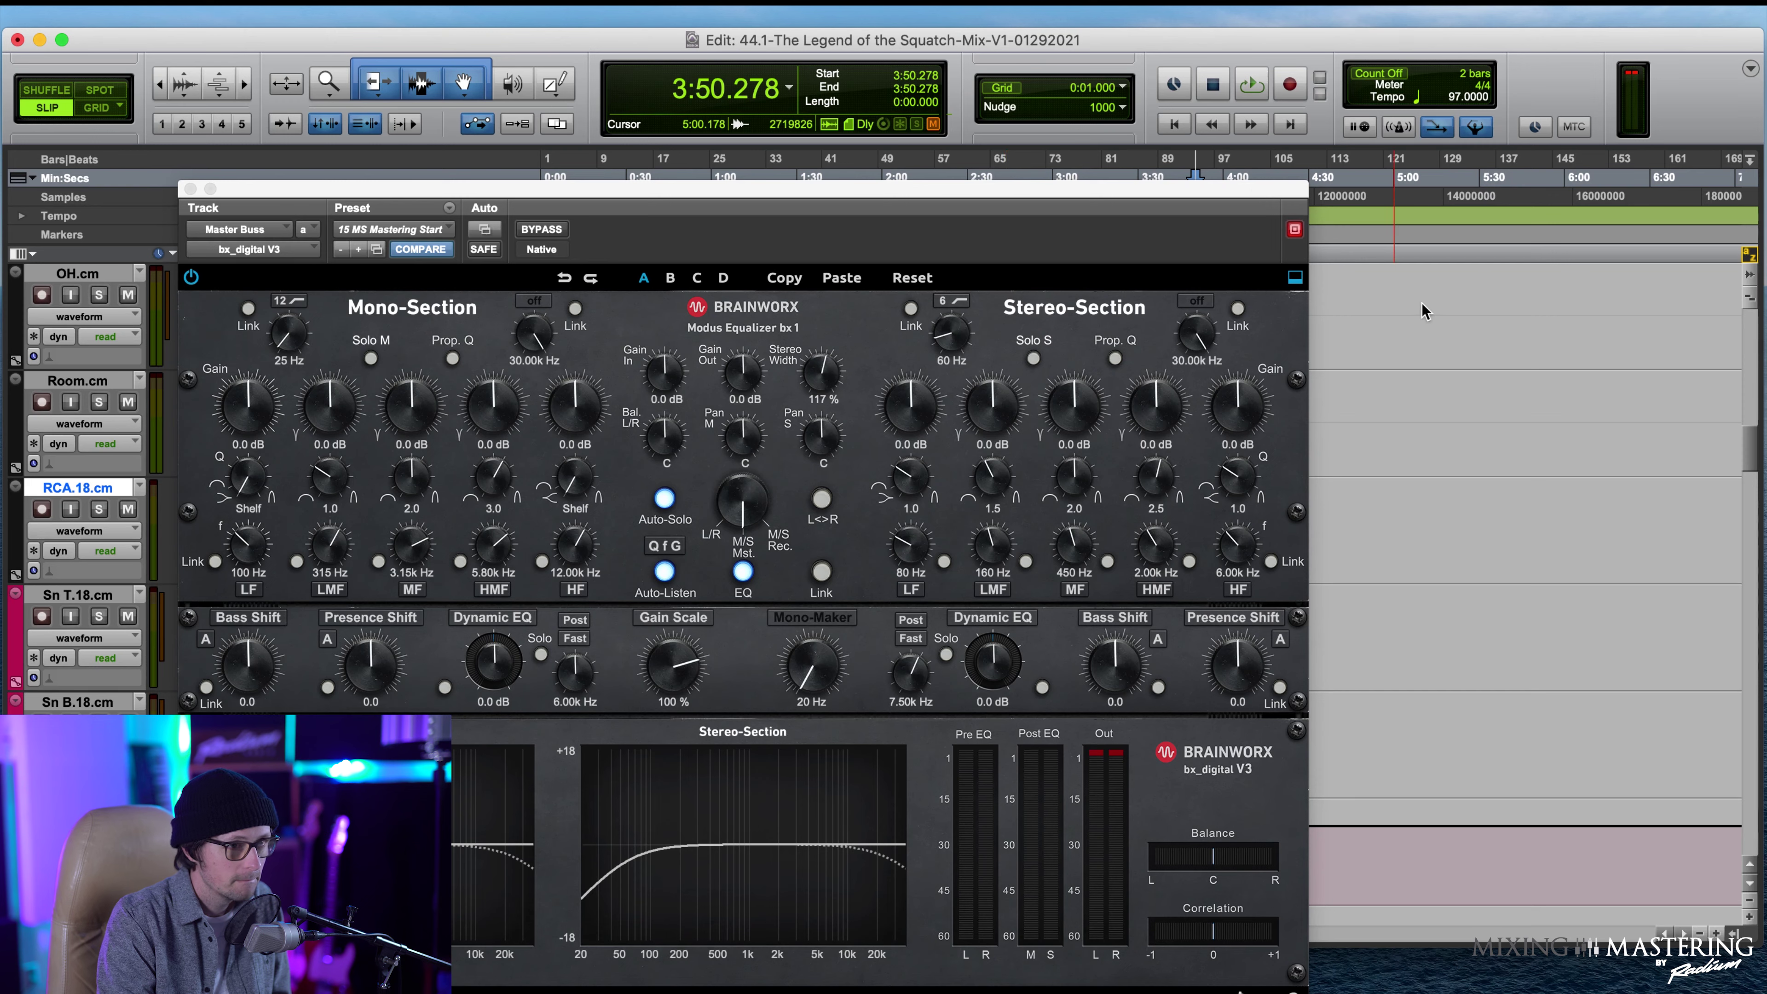
{"action": "left_click_drag", "start_coordinate": [1116, 187], "coordinate": [1108, 326]}
{"action": "left_click", "coordinate": [1195, 196]}
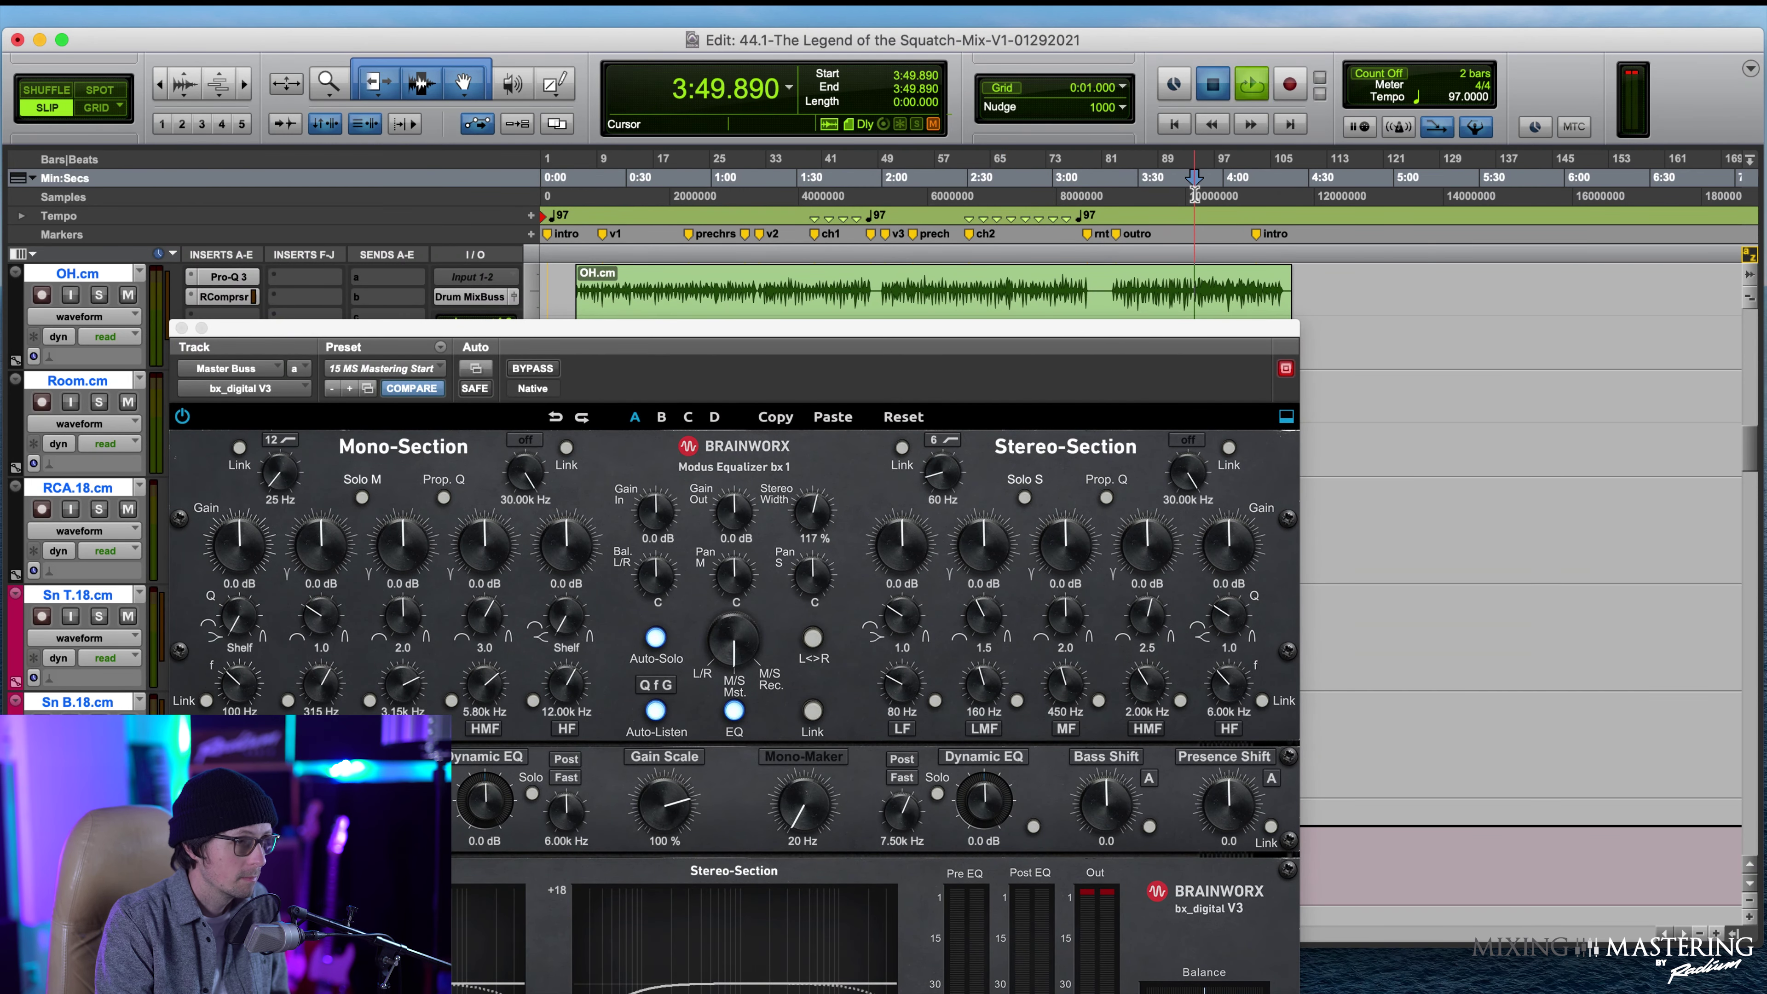
{"action": "key", "text": "space"}
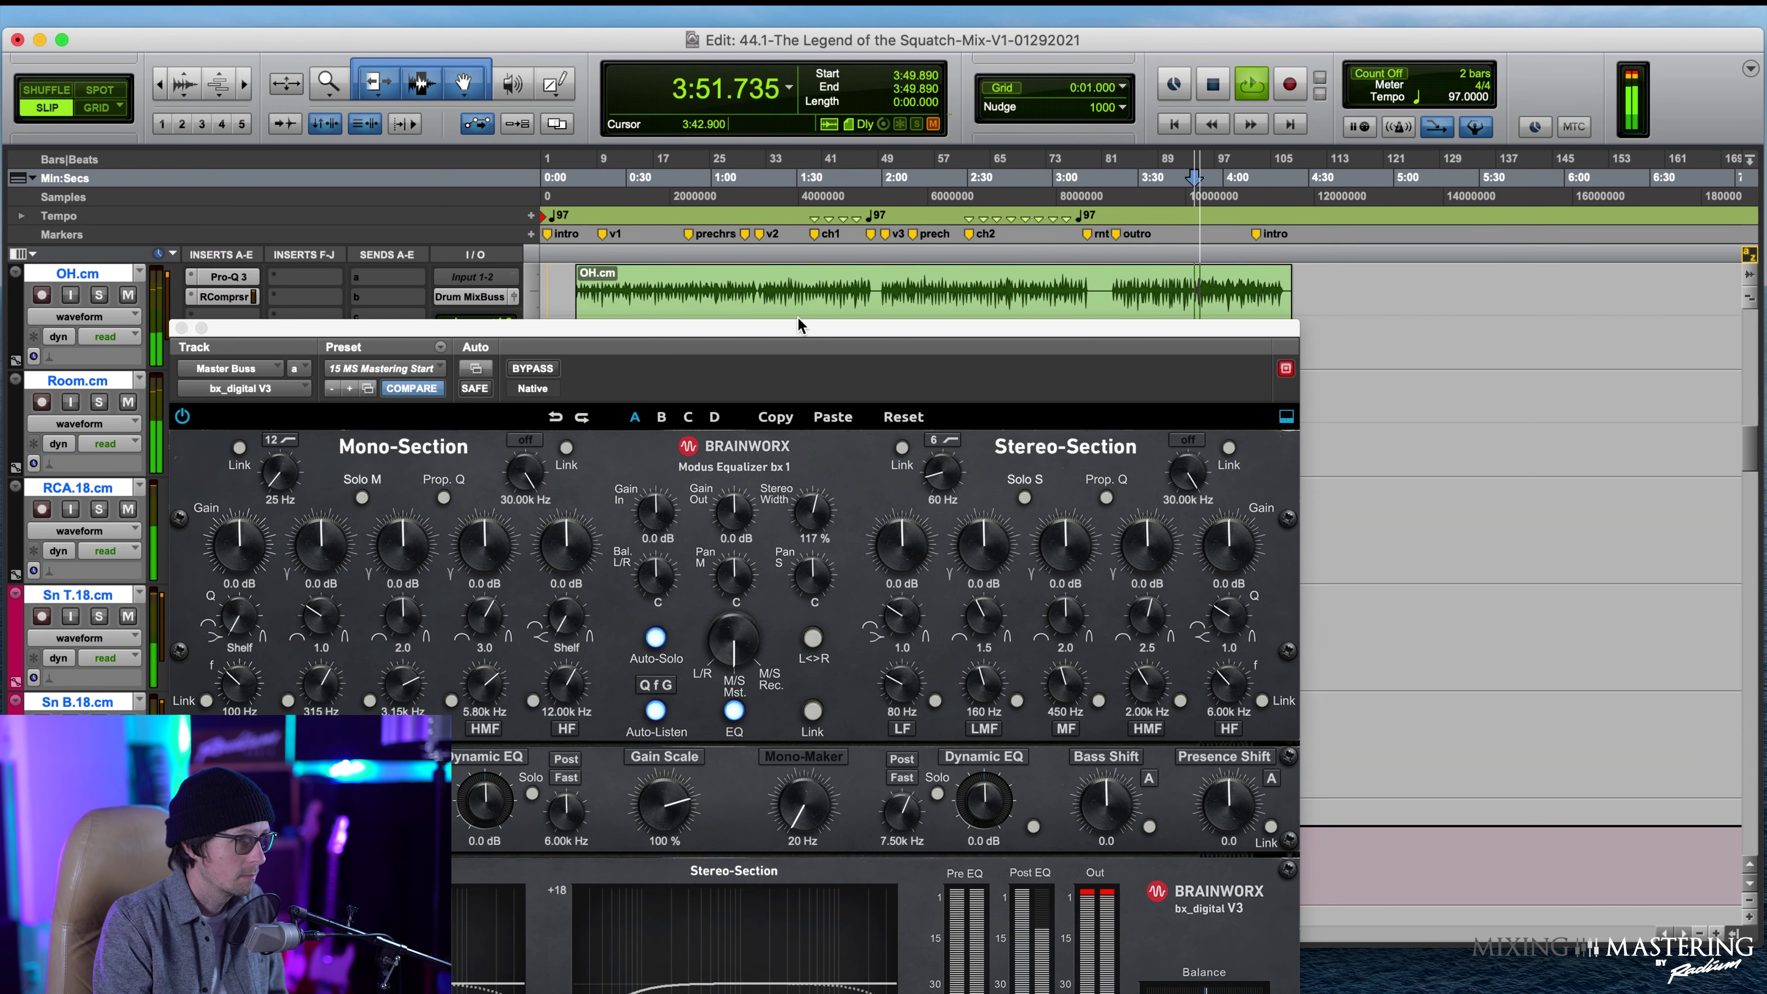
Bring the plug-in's output meters into view, lower Gain Out to -3.3 dB during playback, and stop the song.
{"action": "left_click_drag", "start_coordinate": [787, 365], "coordinate": [751, 138]}
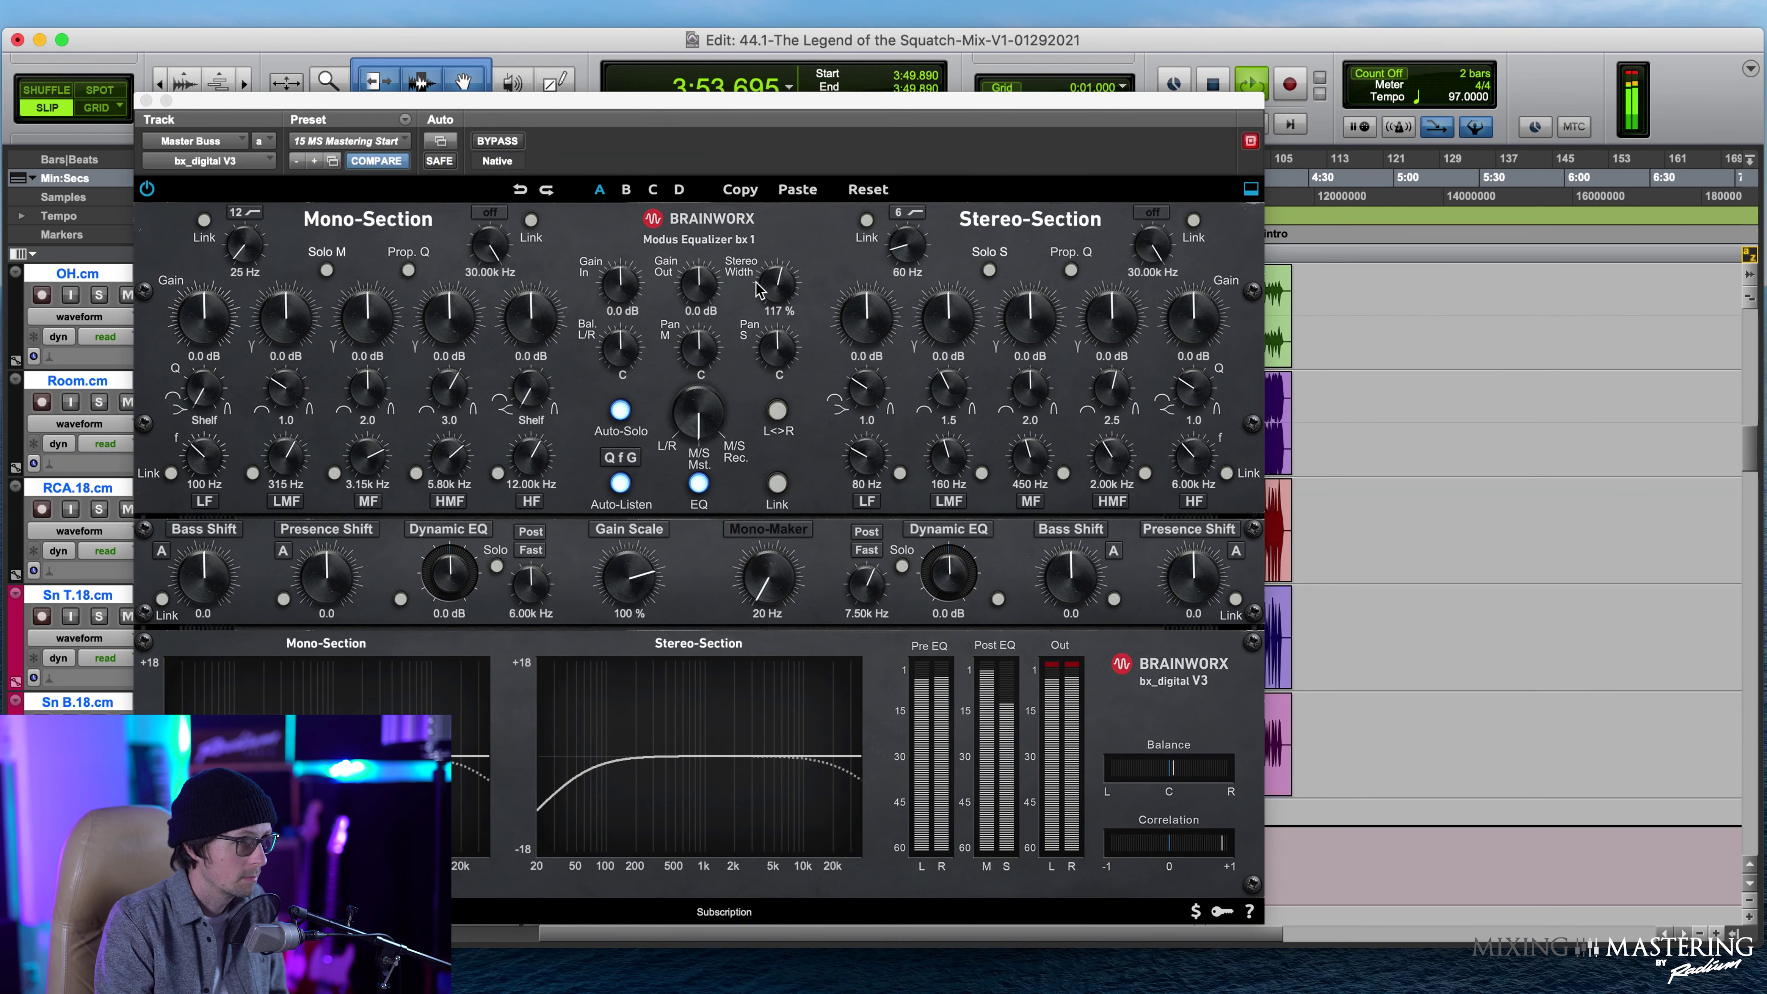
{"action": "left_click_drag", "start_coordinate": [710, 283], "coordinate": [711, 287]}
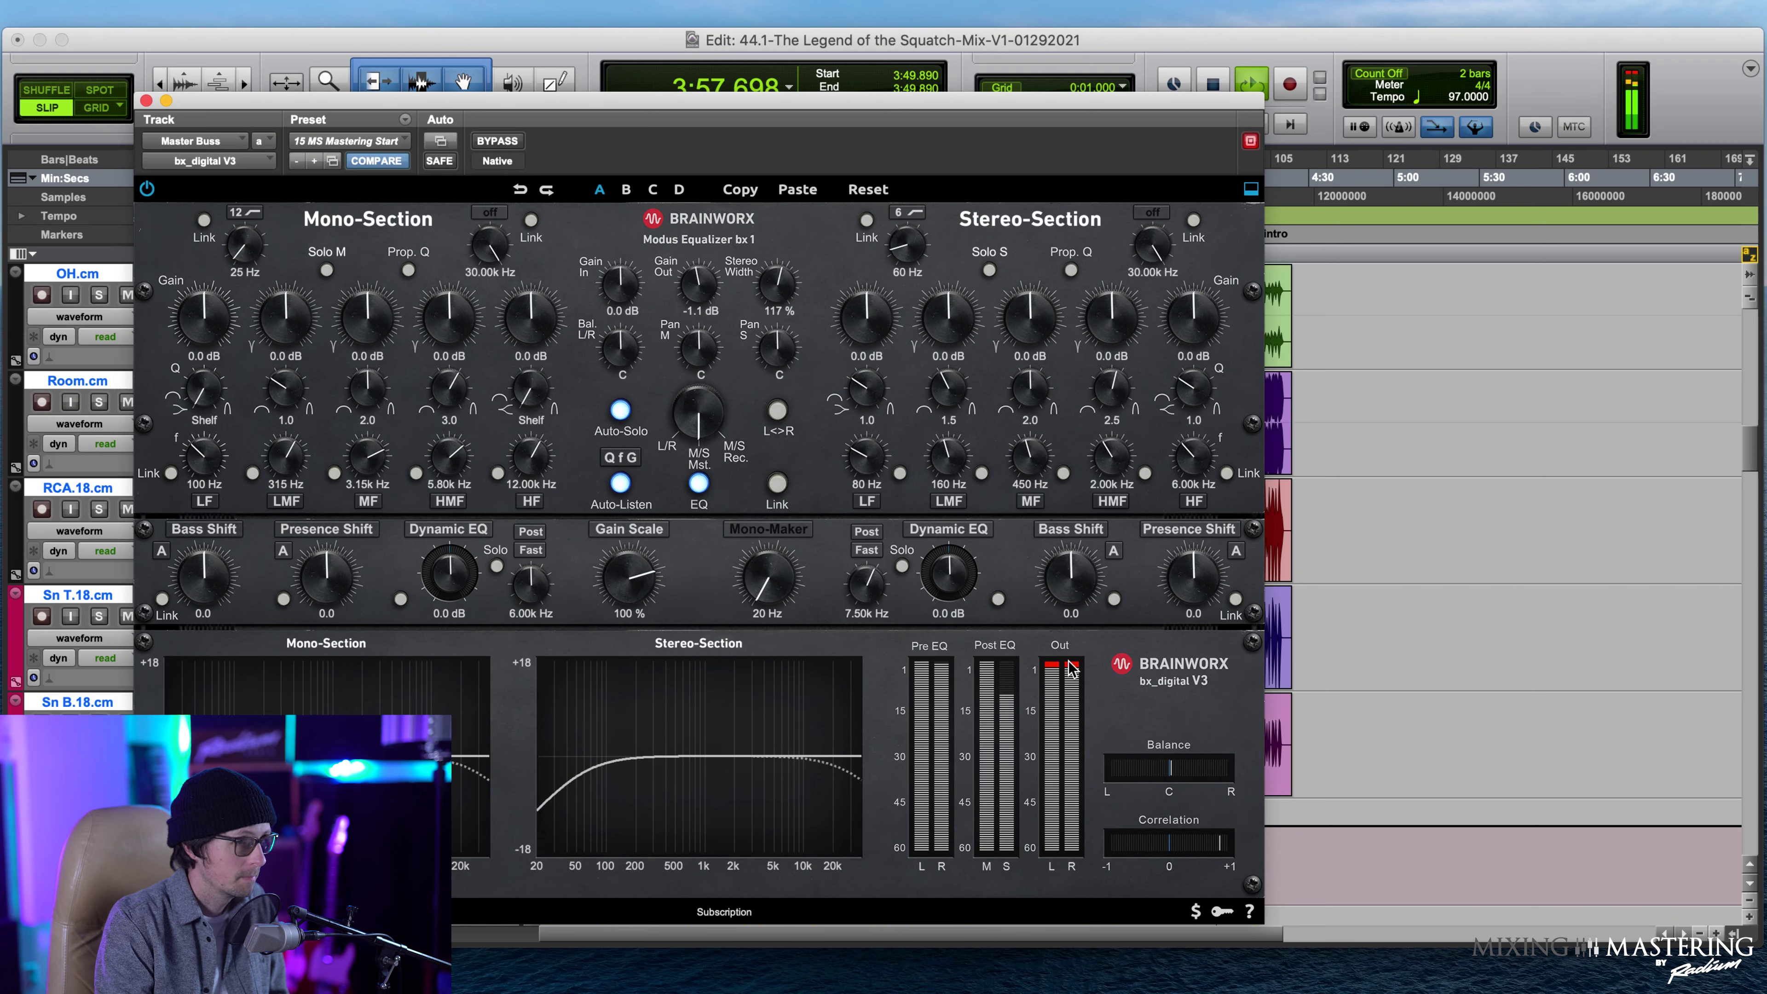
{"action": "left_click_drag", "start_coordinate": [708, 289], "coordinate": [709, 301]}
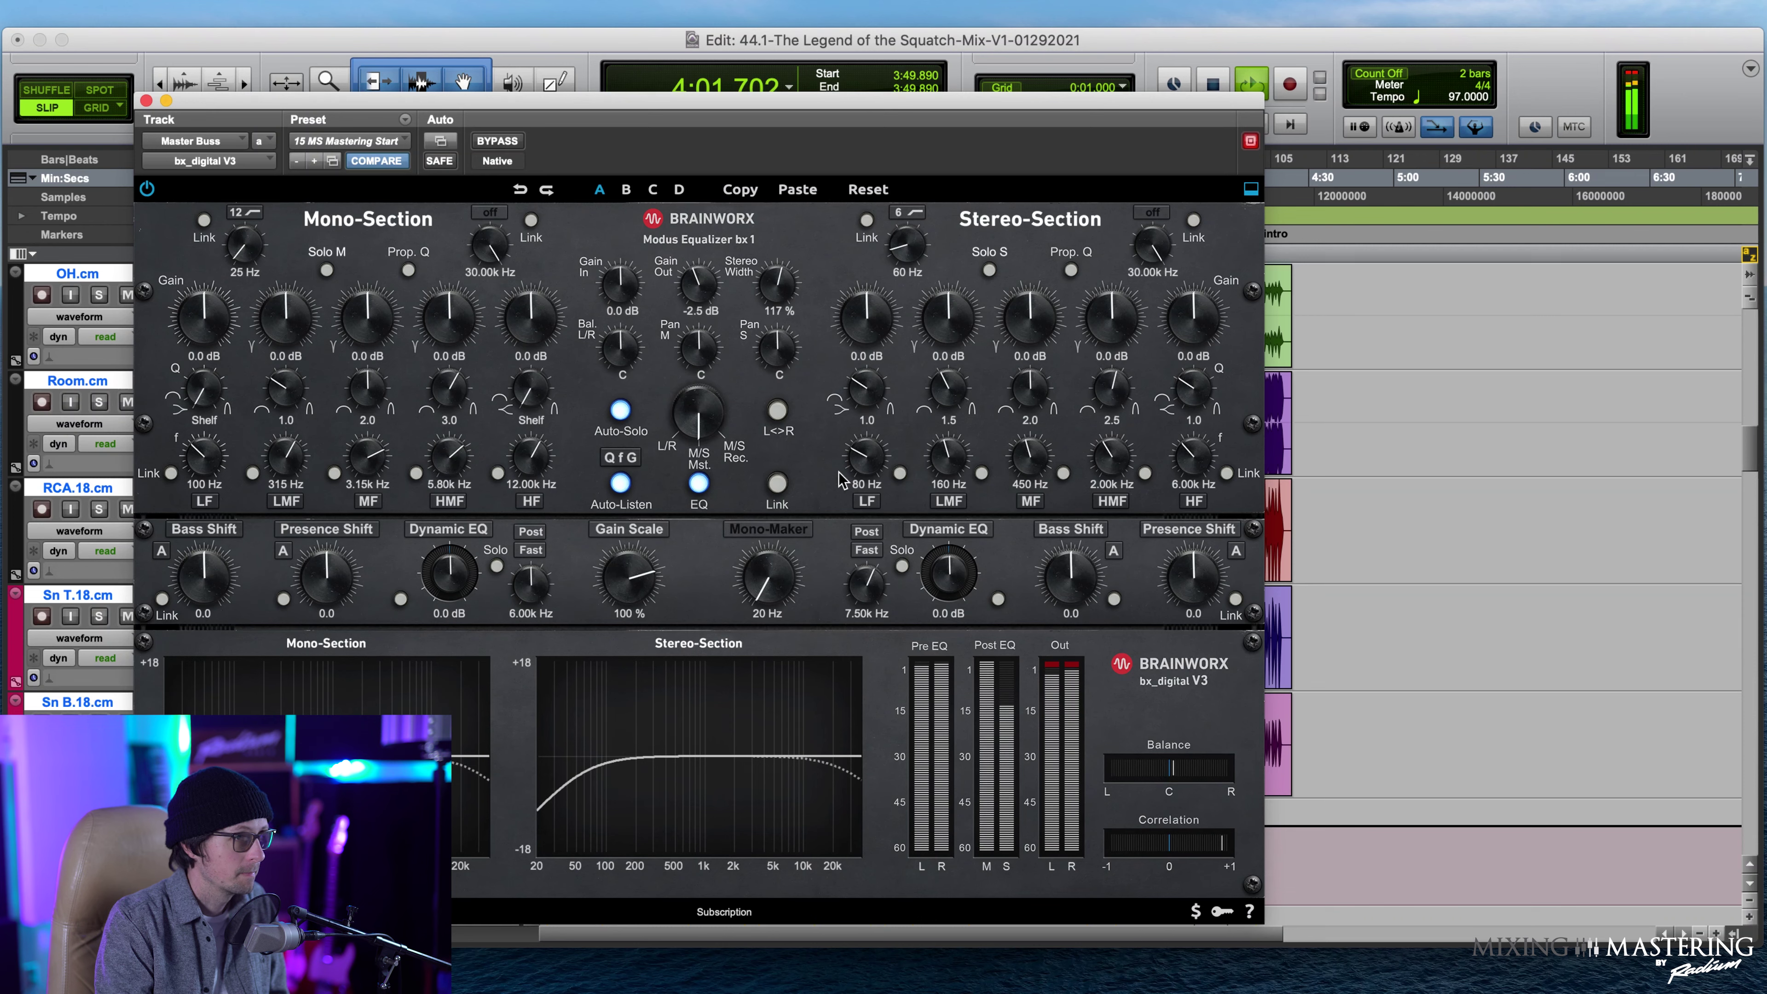
{"action": "left_click_drag", "start_coordinate": [703, 292], "coordinate": [704, 299]}
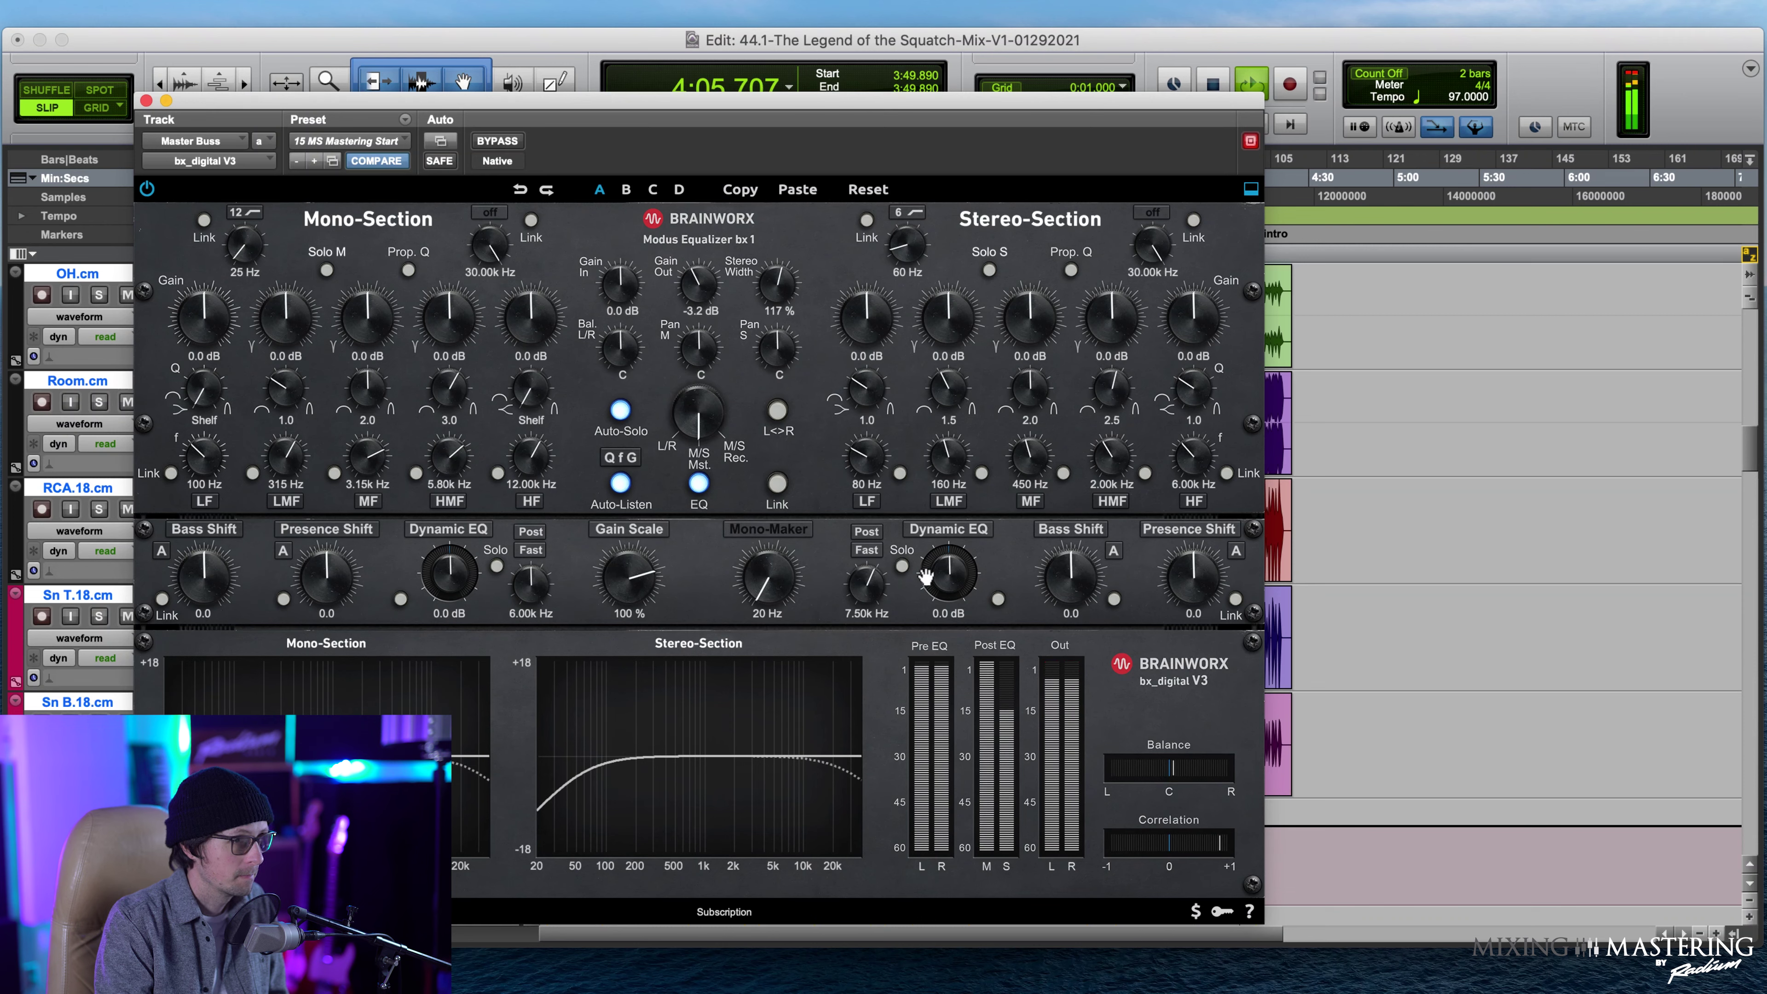
{"action": "left_click_drag", "start_coordinate": [710, 278], "coordinate": [710, 281]}
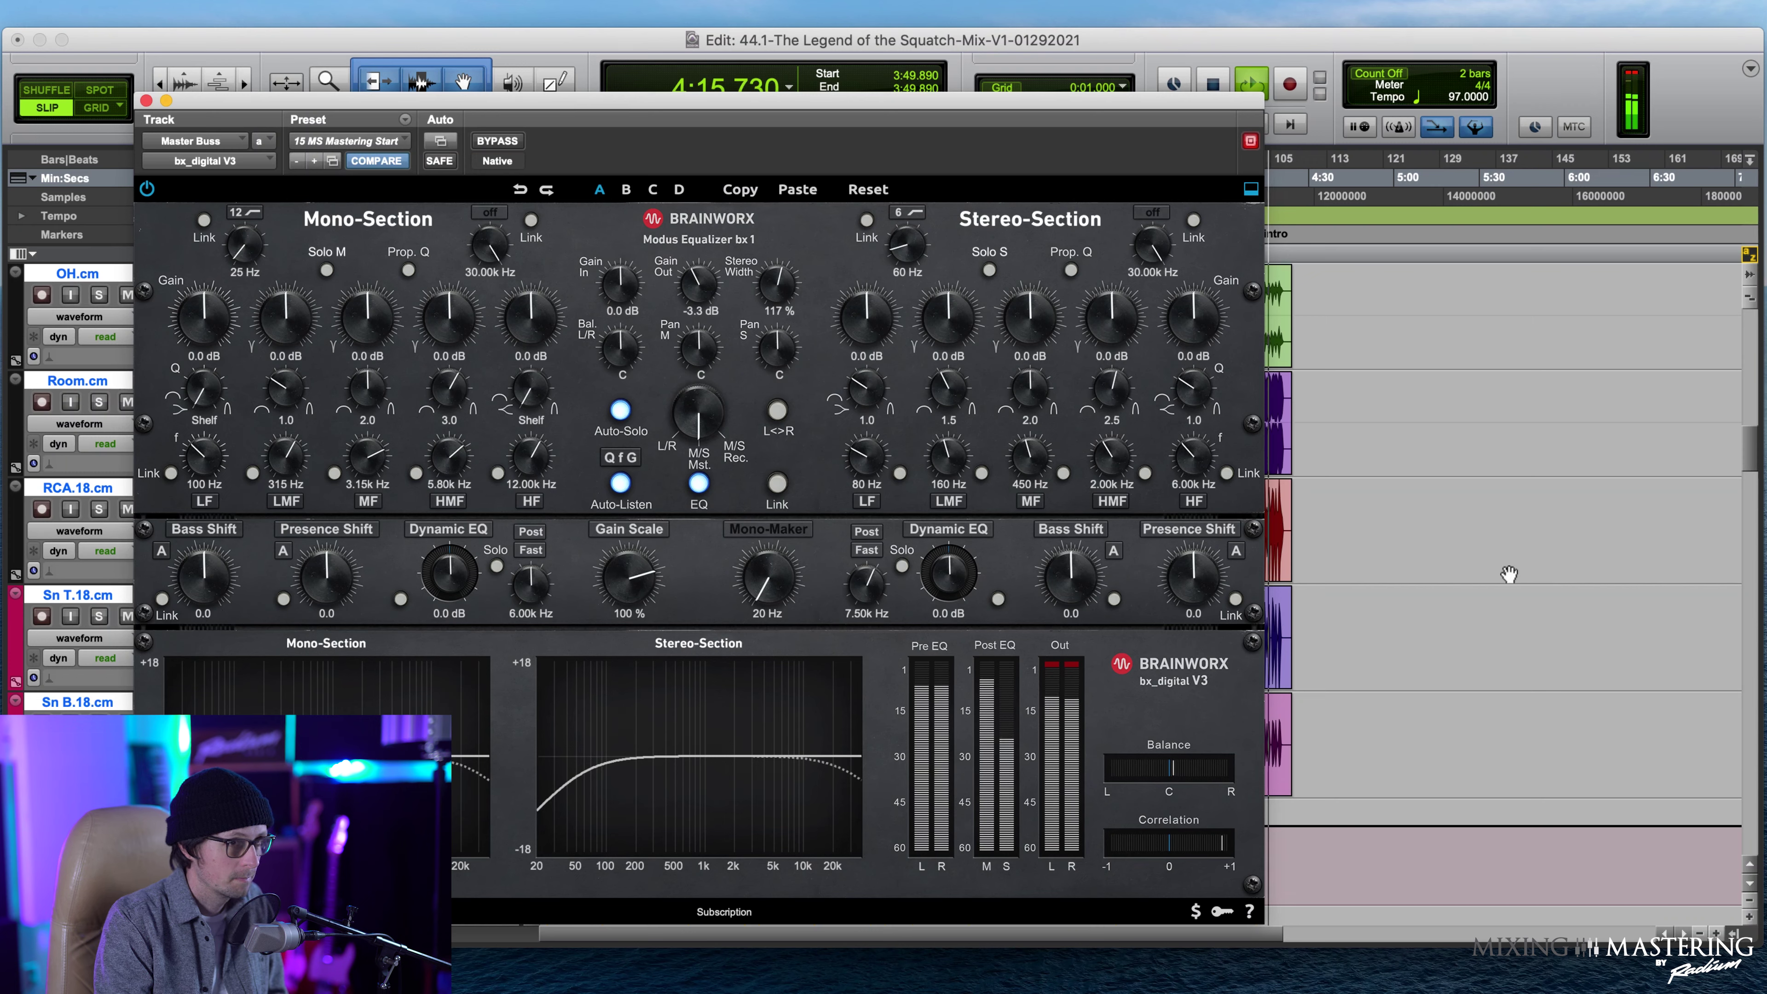
{"action": "key", "text": "space"}
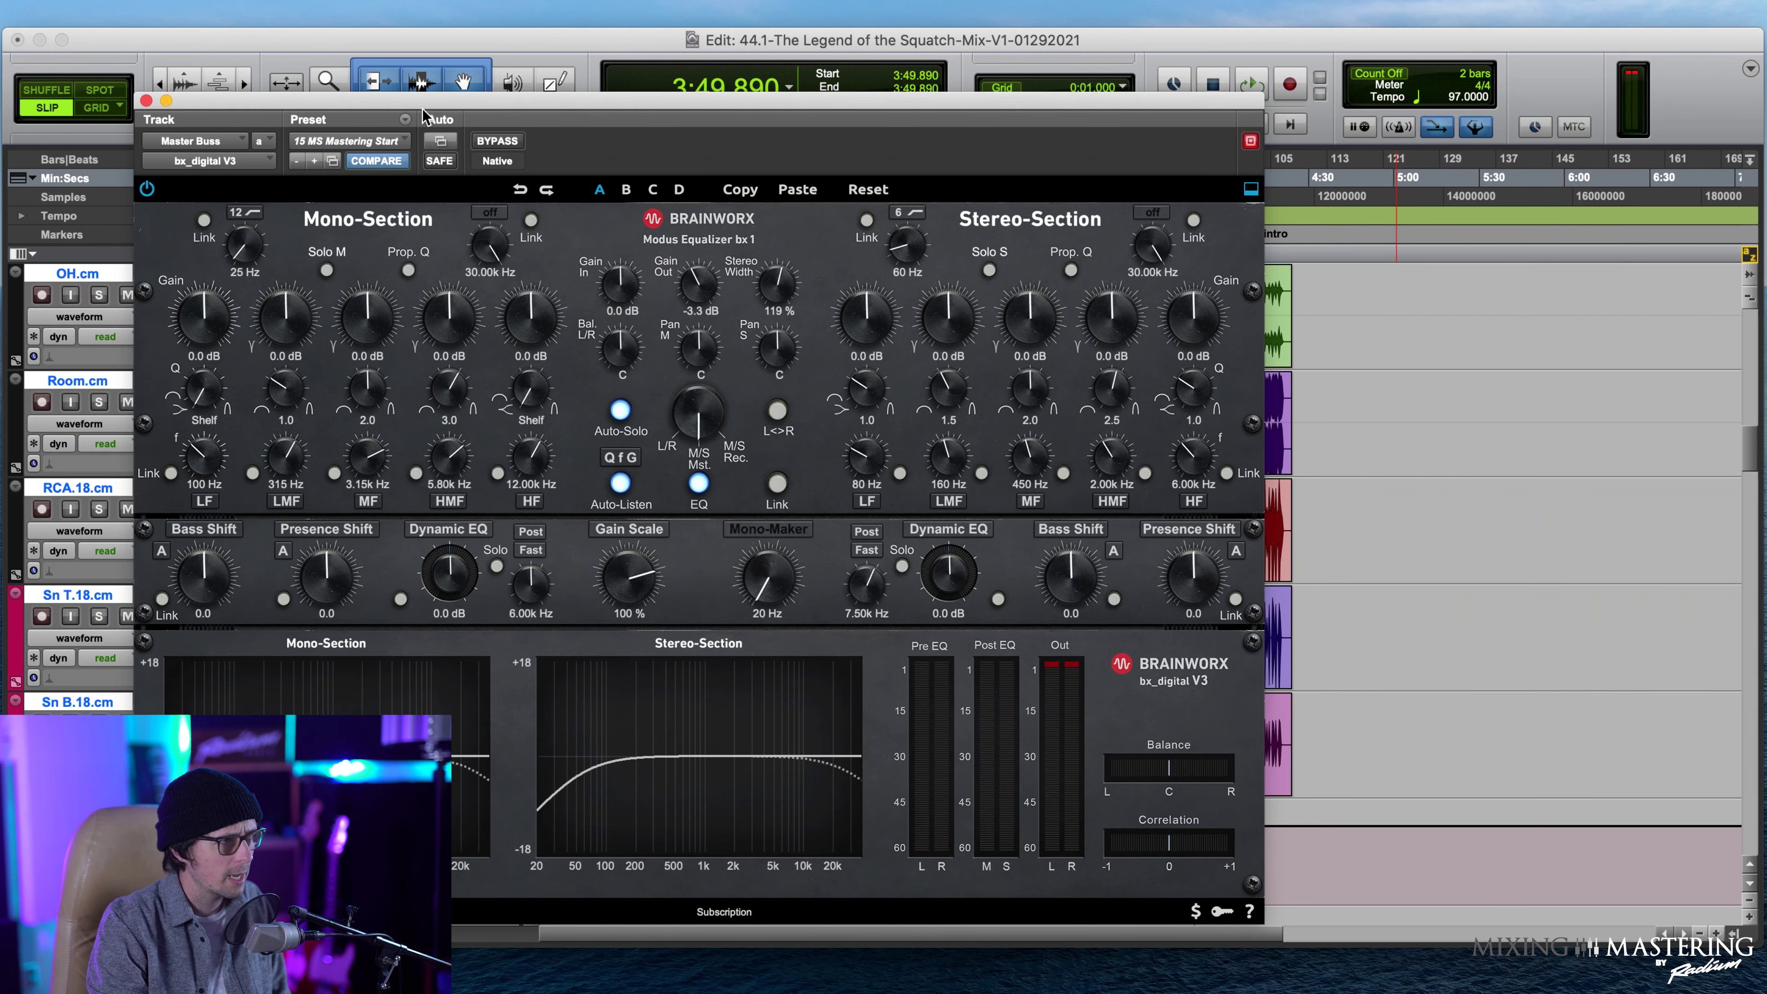
Move the plug-in window clear of the inserts and set the Mono-Section's LMF frequency to 197 Hz during playback.
{"action": "left_click_drag", "start_coordinate": [421, 104], "coordinate": [632, 93]}
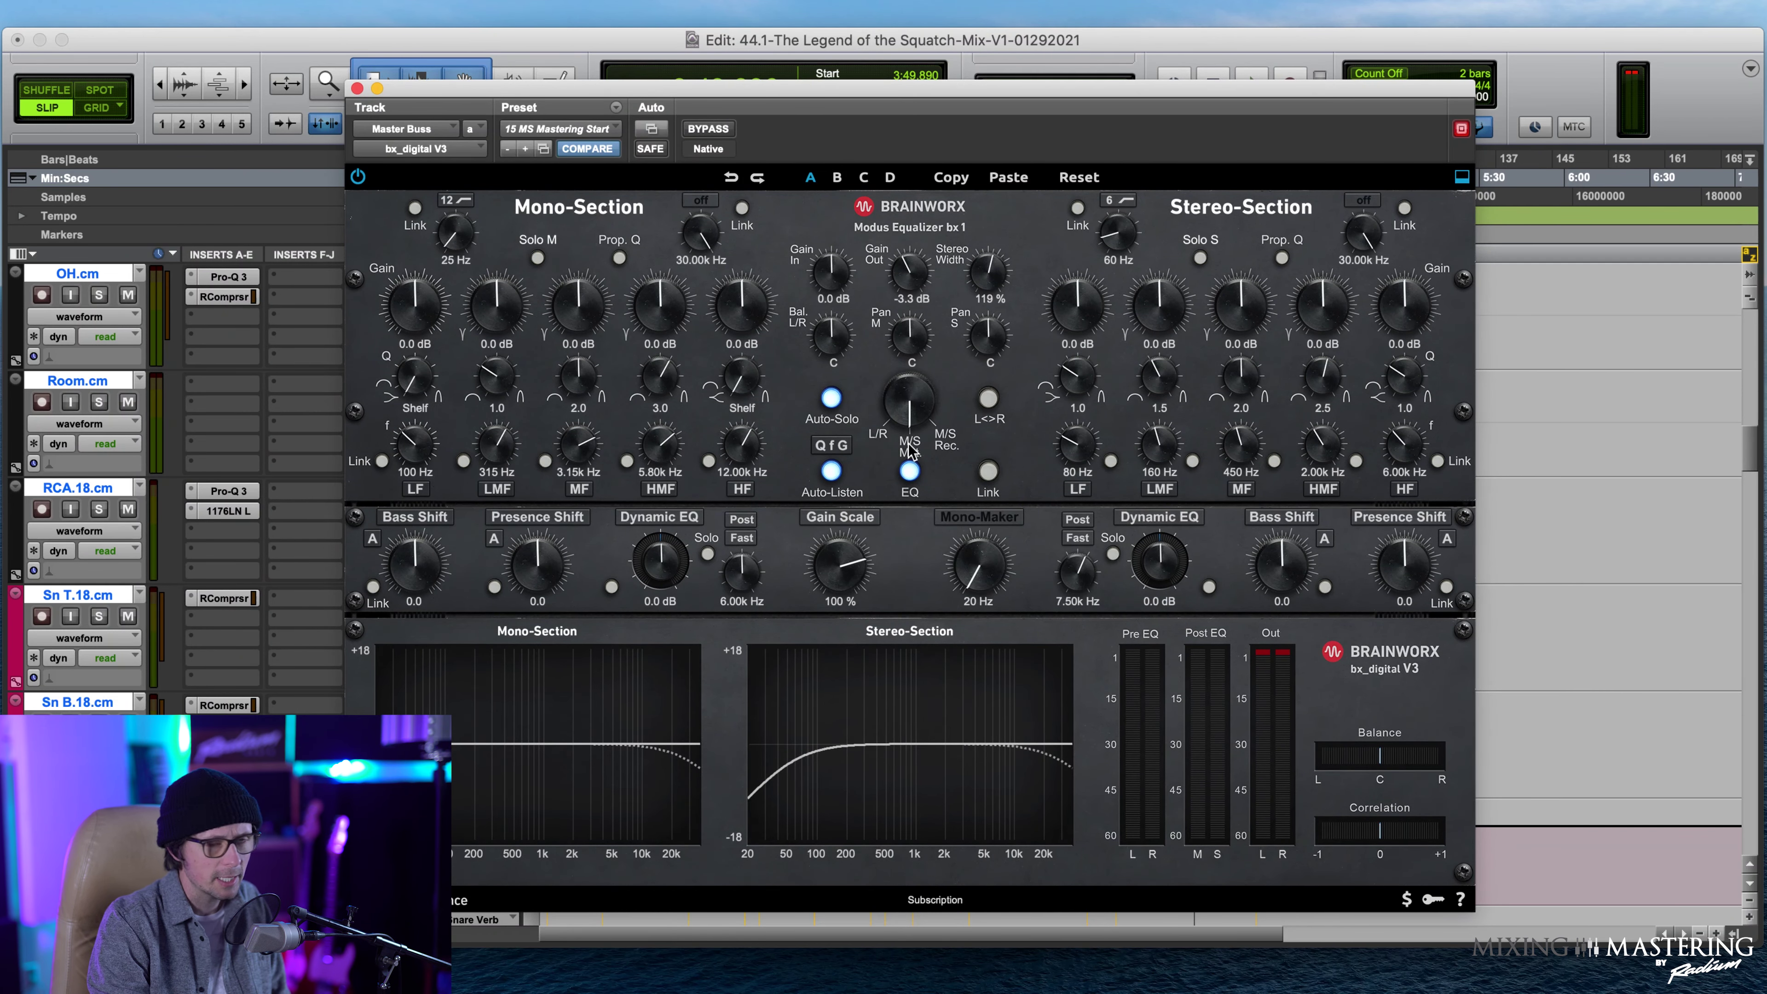
{"action": "left_click", "coordinate": [1504, 611]}
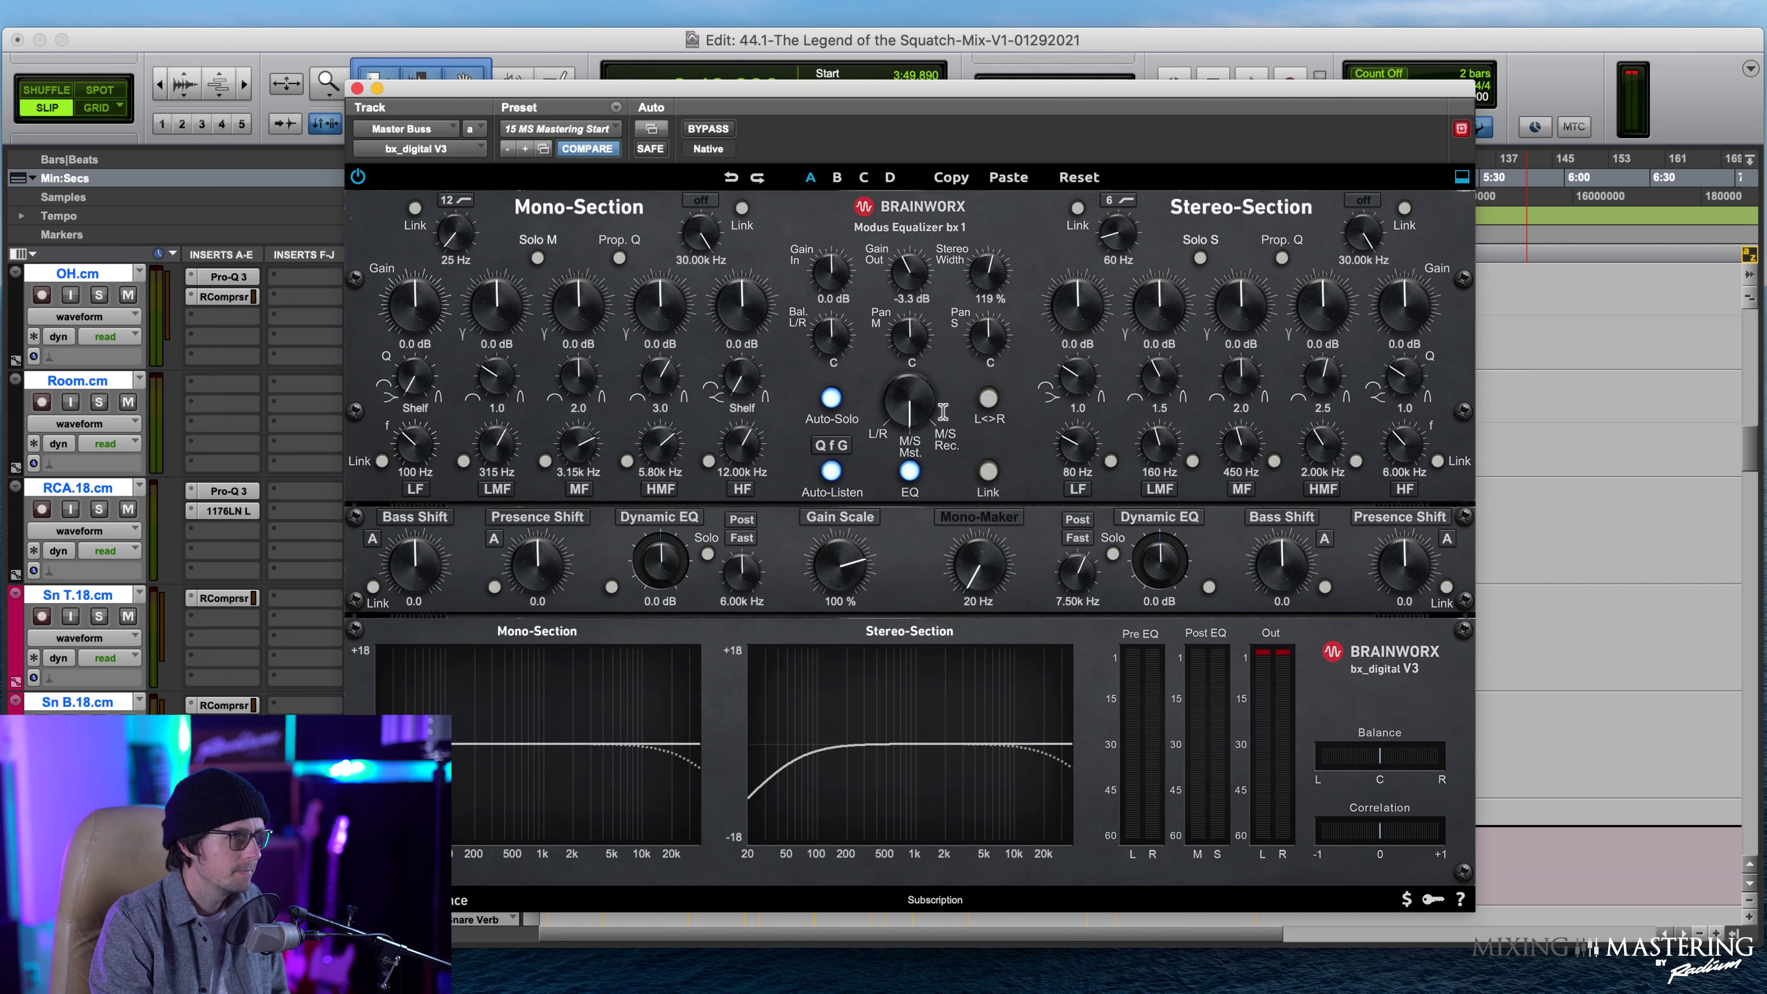
{"action": "key", "text": "space"}
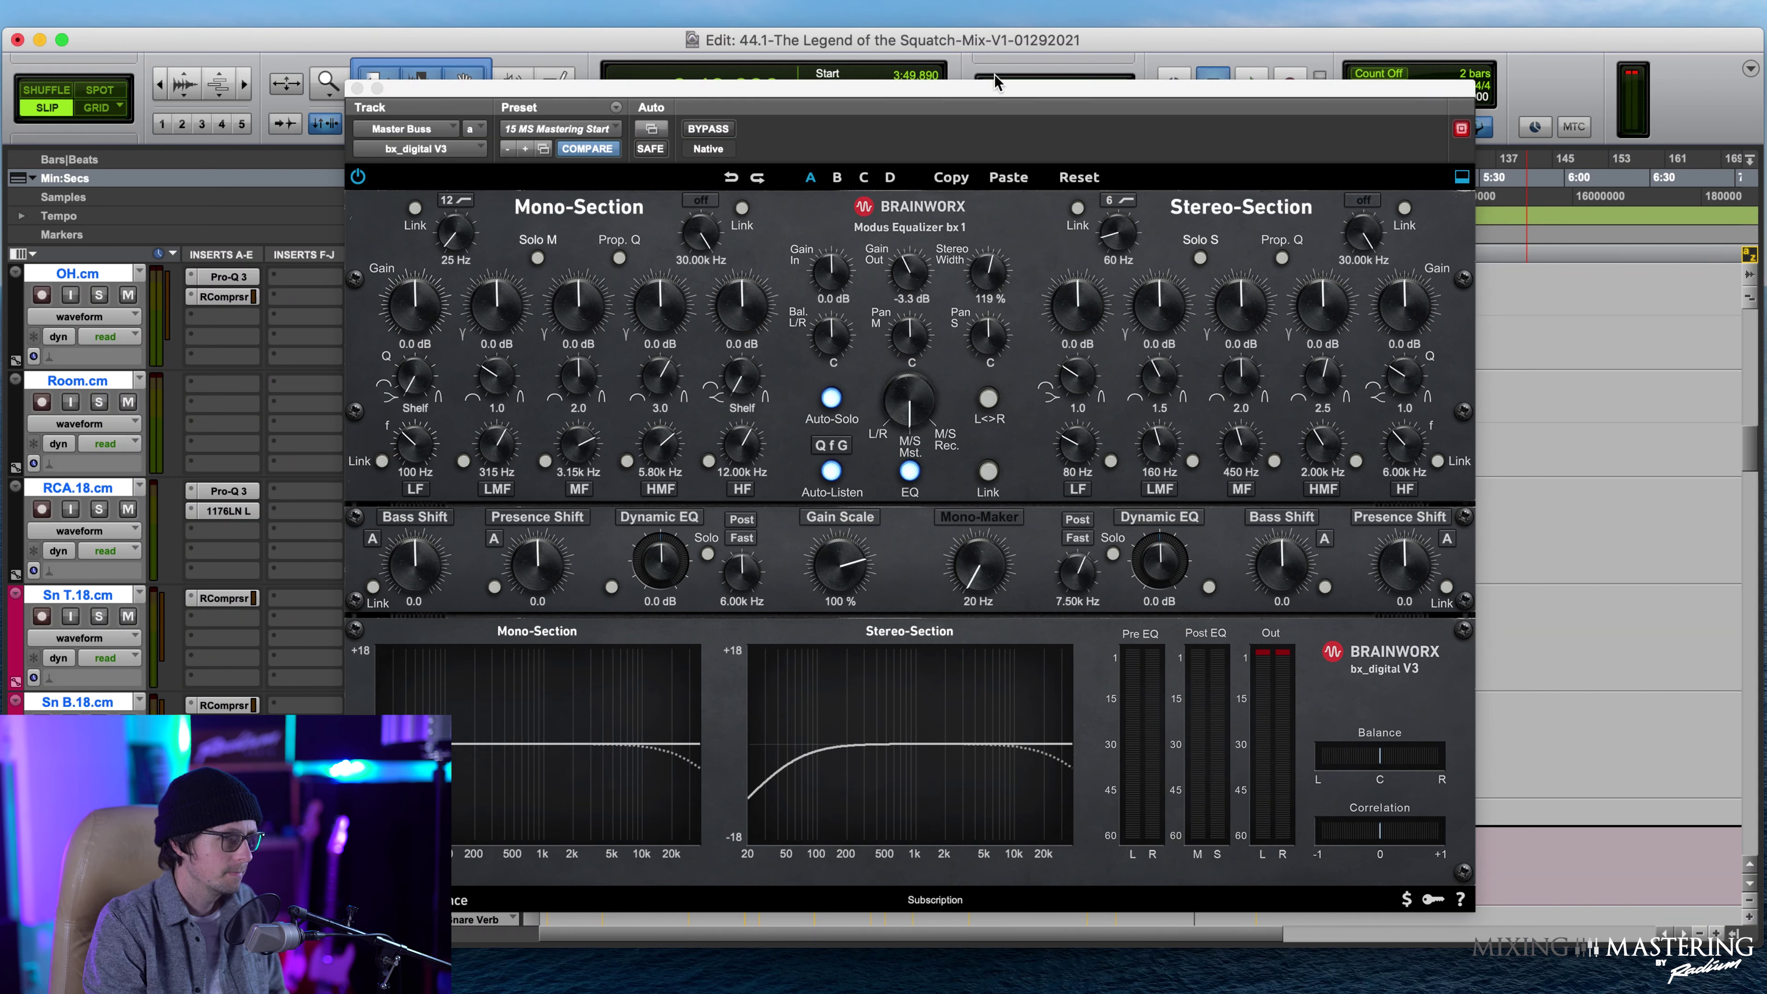
{"action": "left_click", "coordinate": [491, 449]}
{"action": "left_click_drag", "start_coordinate": [491, 451], "coordinate": [493, 471]}
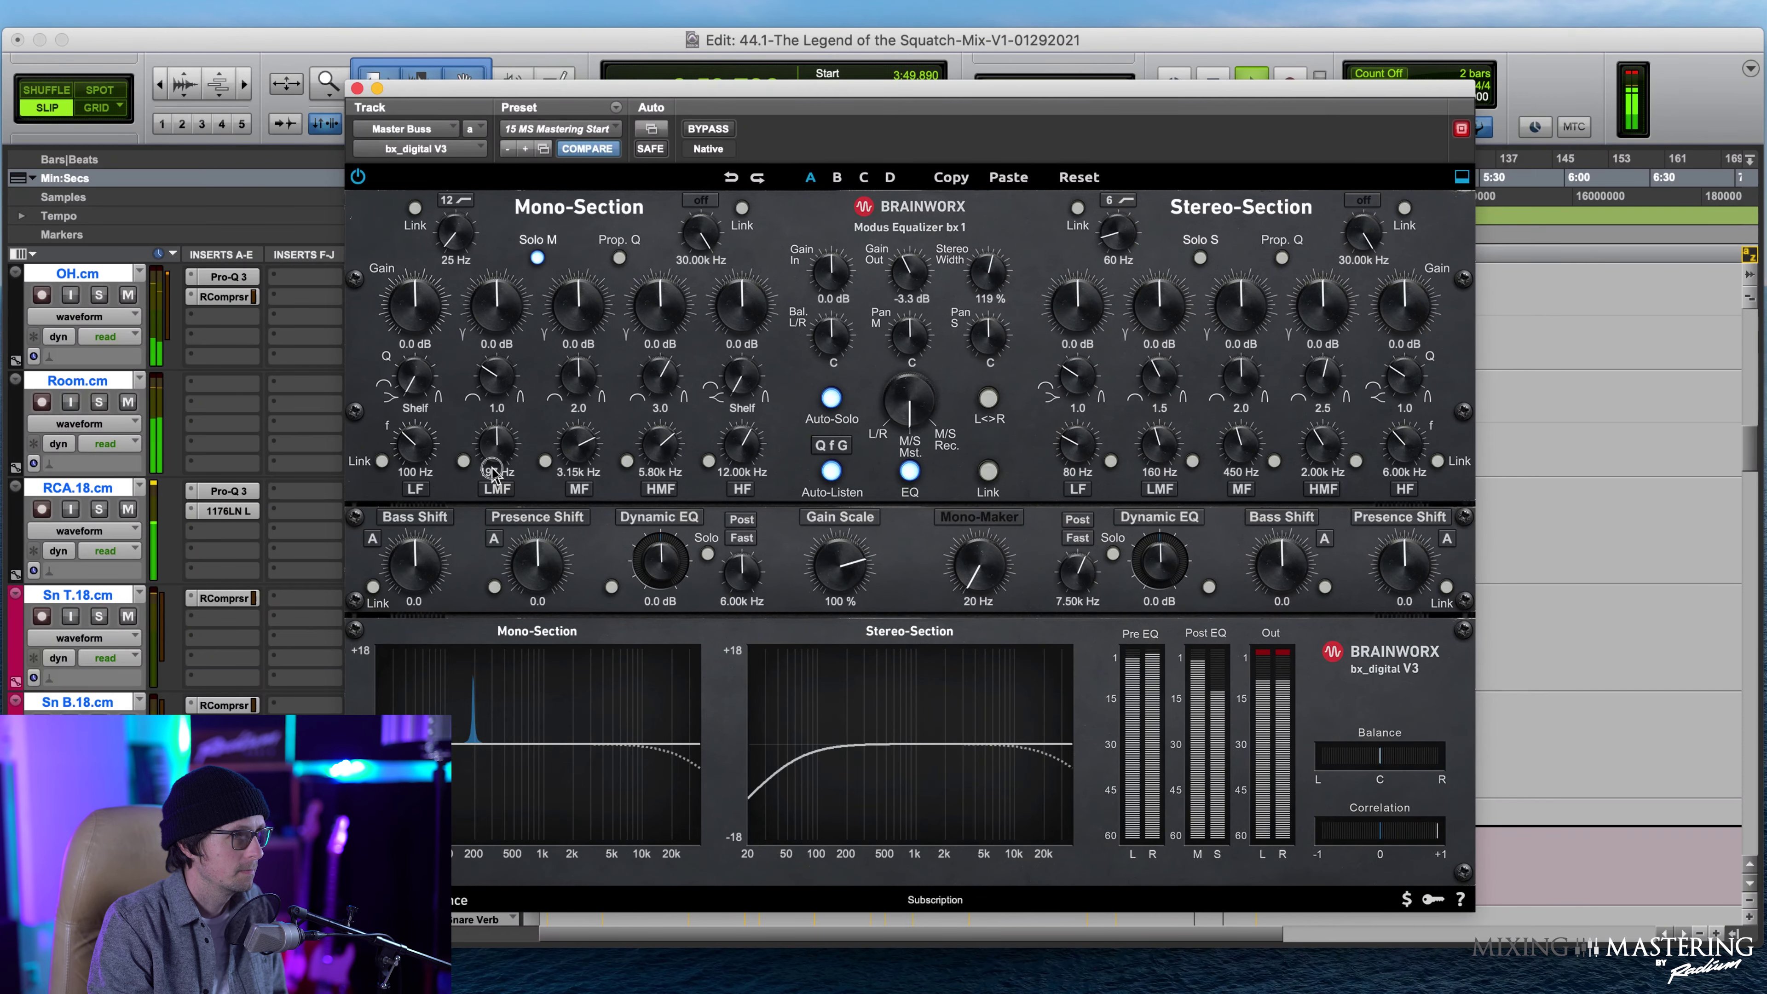
{"action": "left_click_drag", "start_coordinate": [492, 472], "coordinate": [492, 472]}
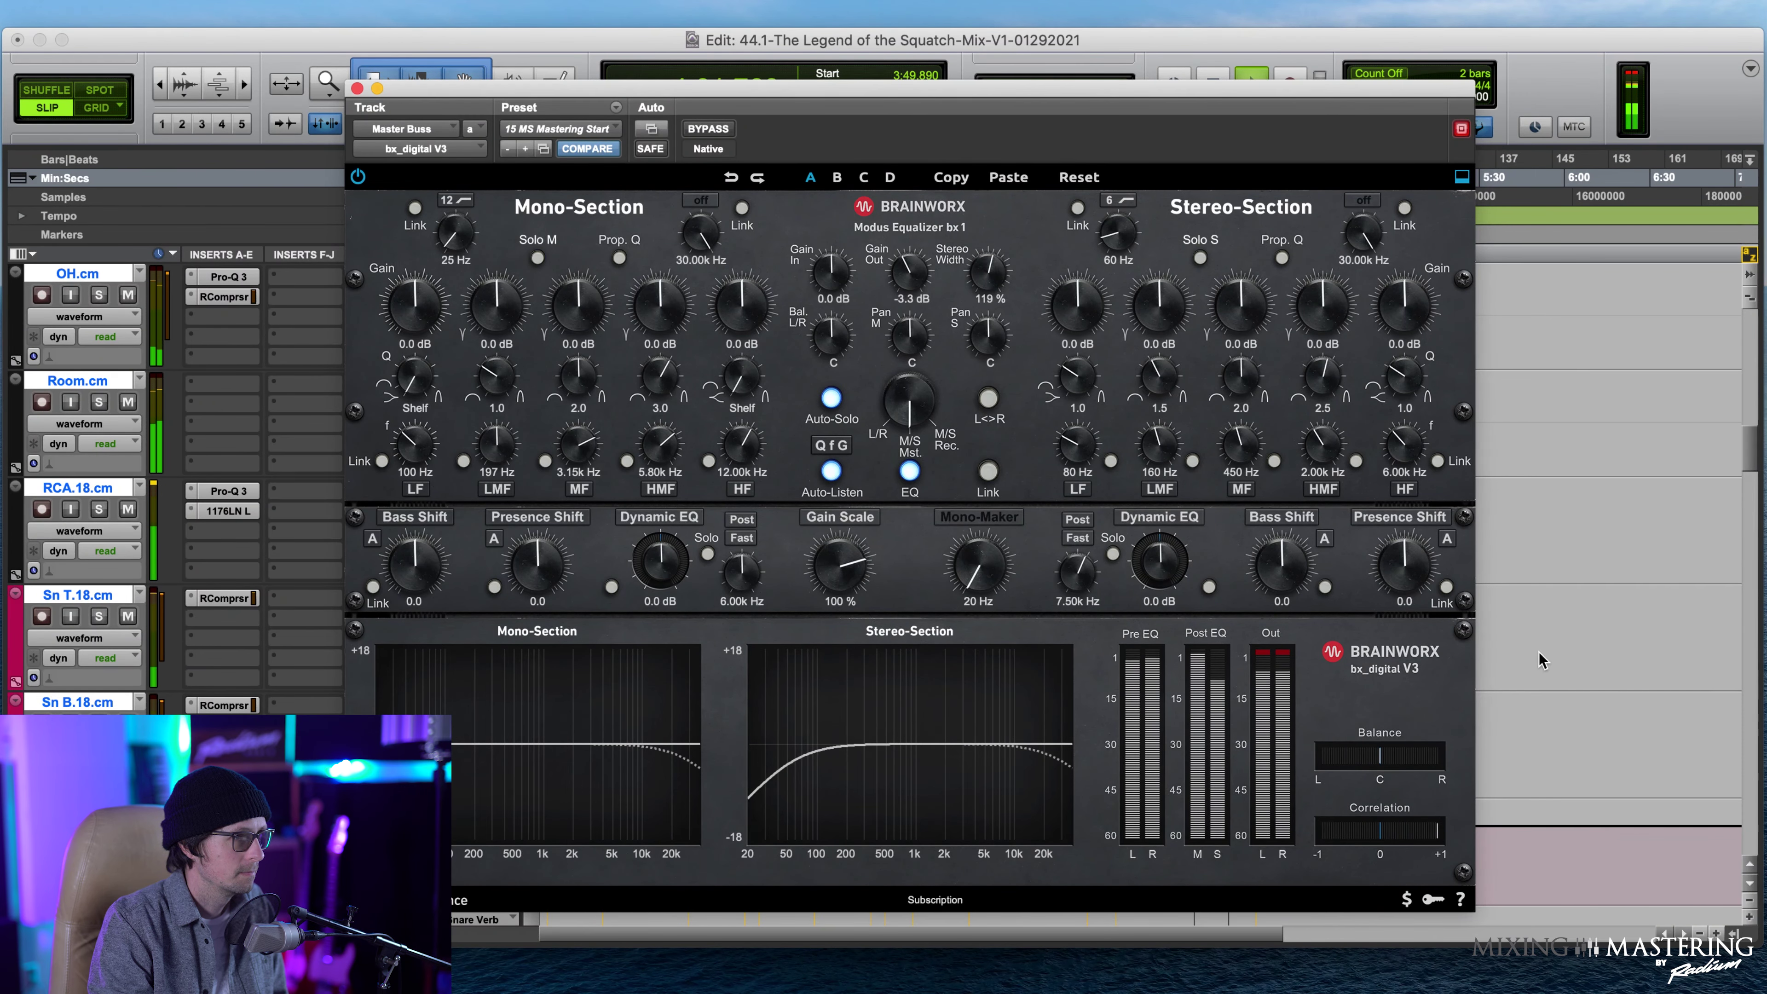
{"action": "key", "text": "space"}
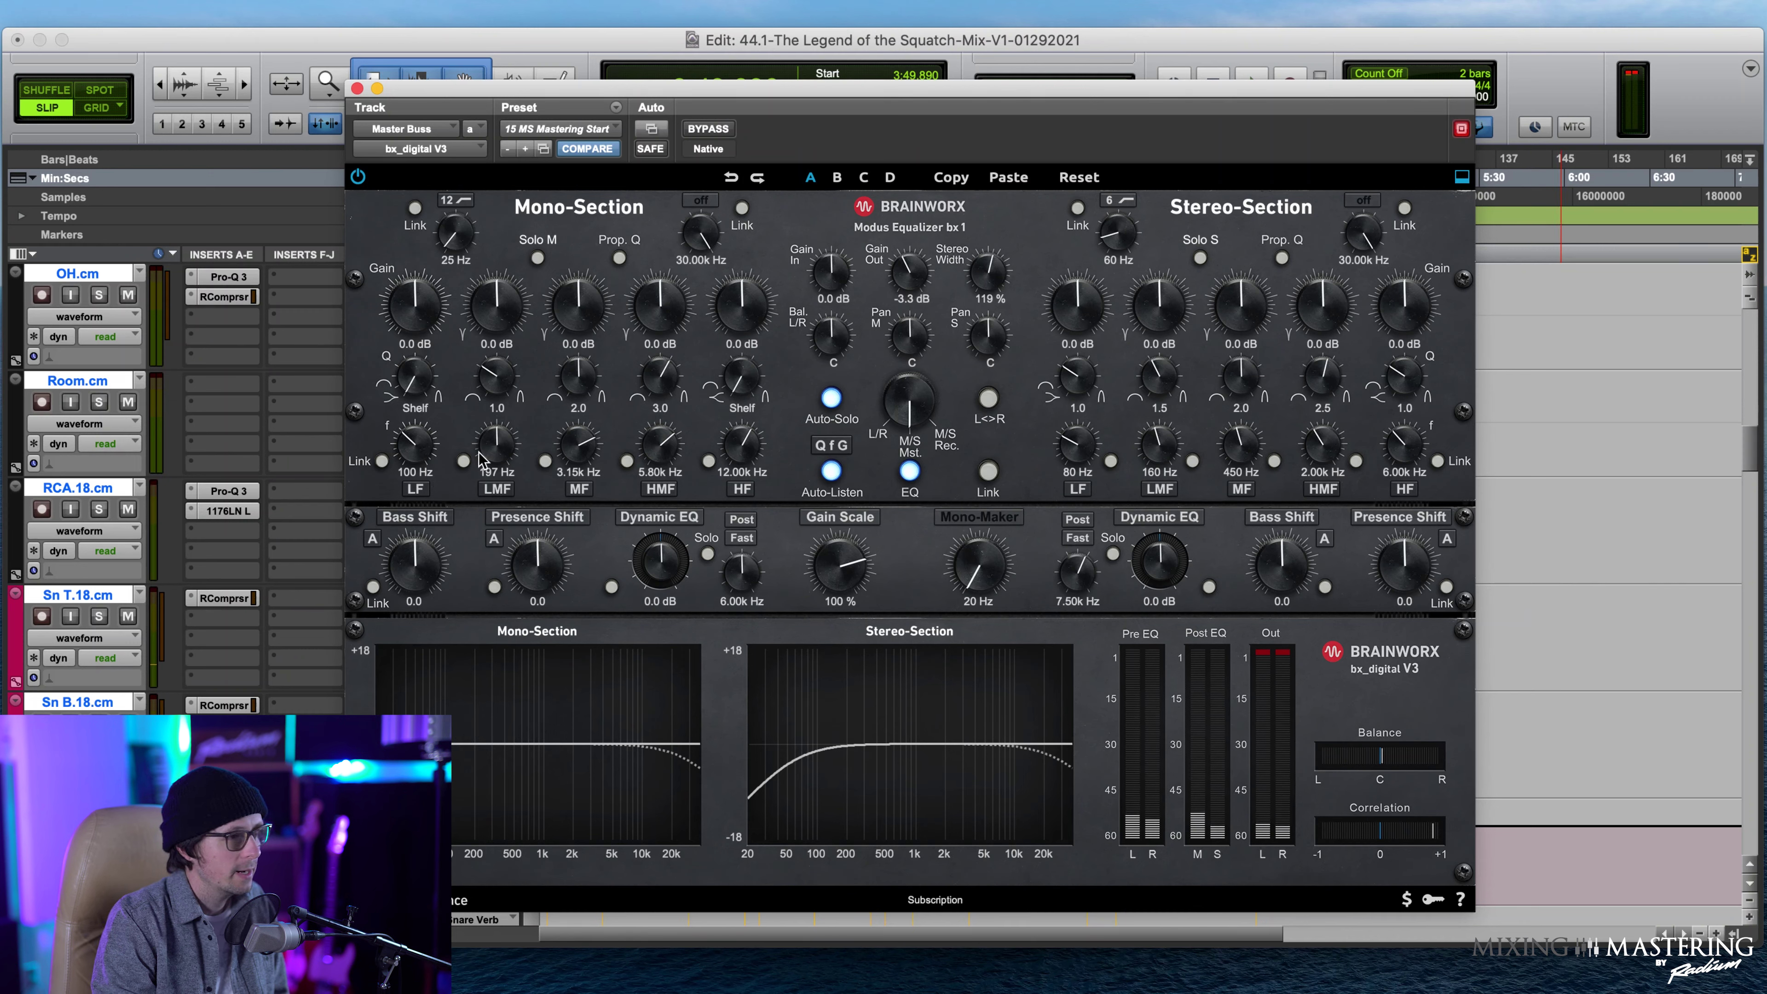
{"action": "left_click", "coordinate": [1663, 453]}
{"action": "left_click", "coordinate": [1626, 545]}
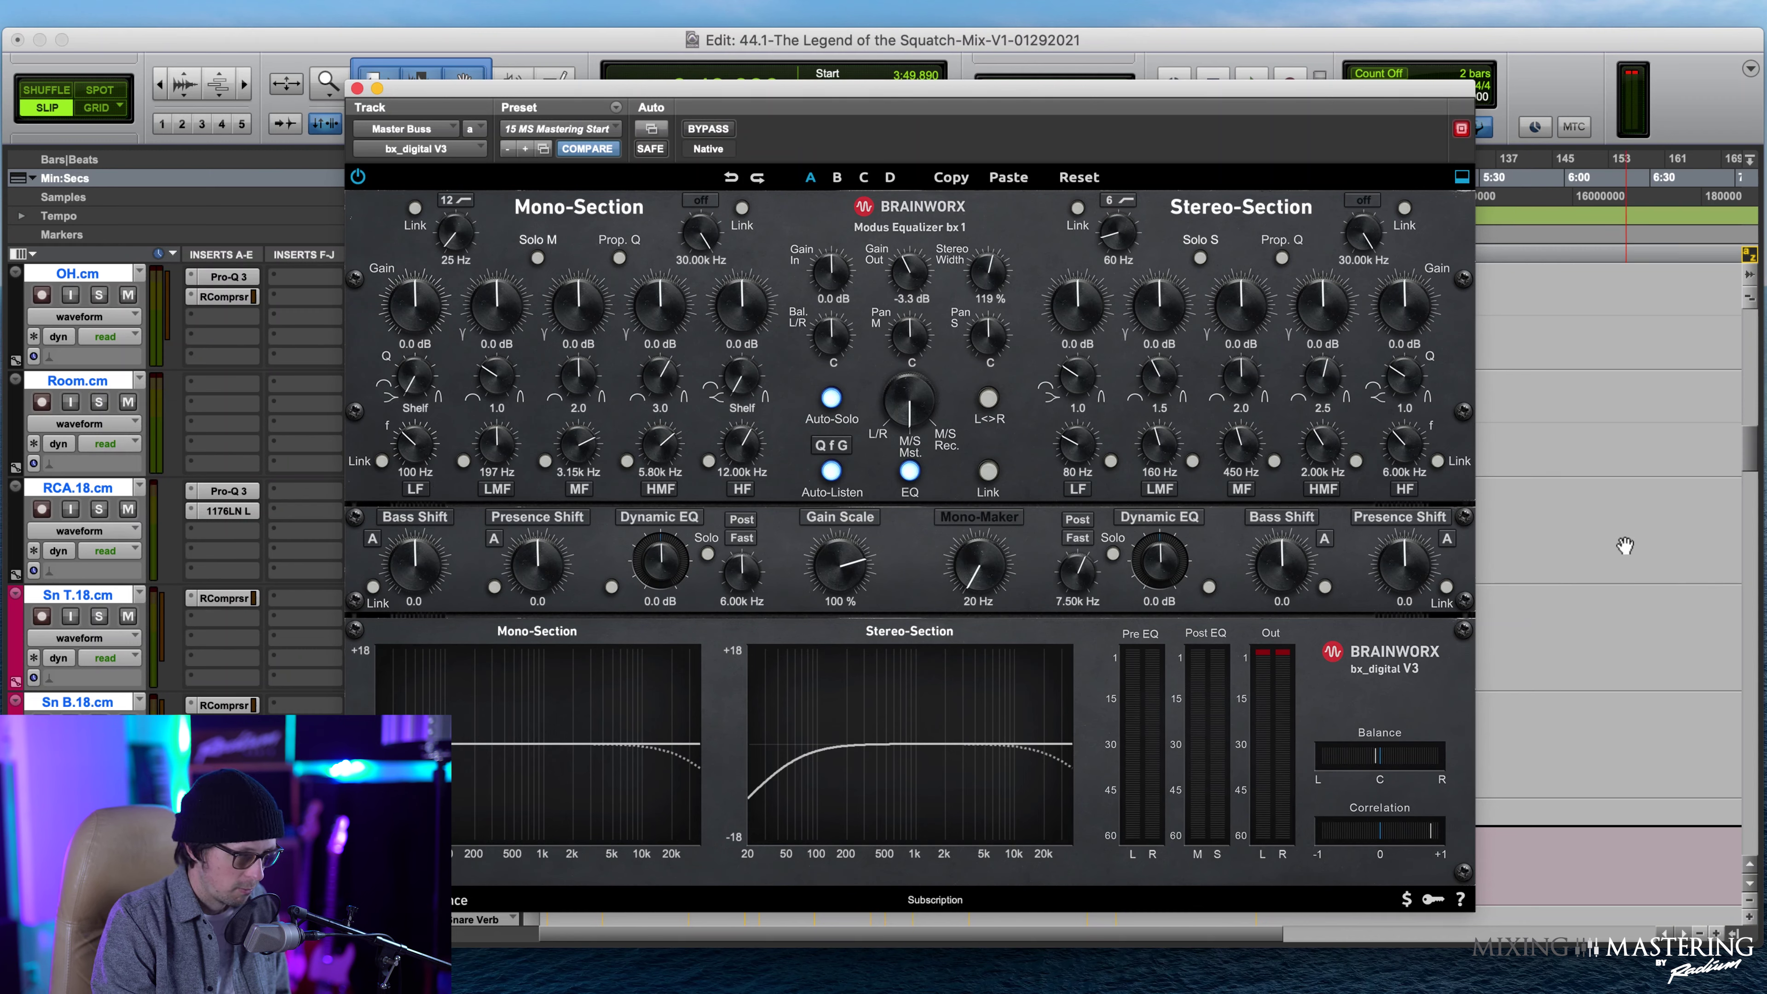
{"action": "left_click", "coordinate": [1575, 582]}
{"action": "left_click", "coordinate": [1518, 592]}
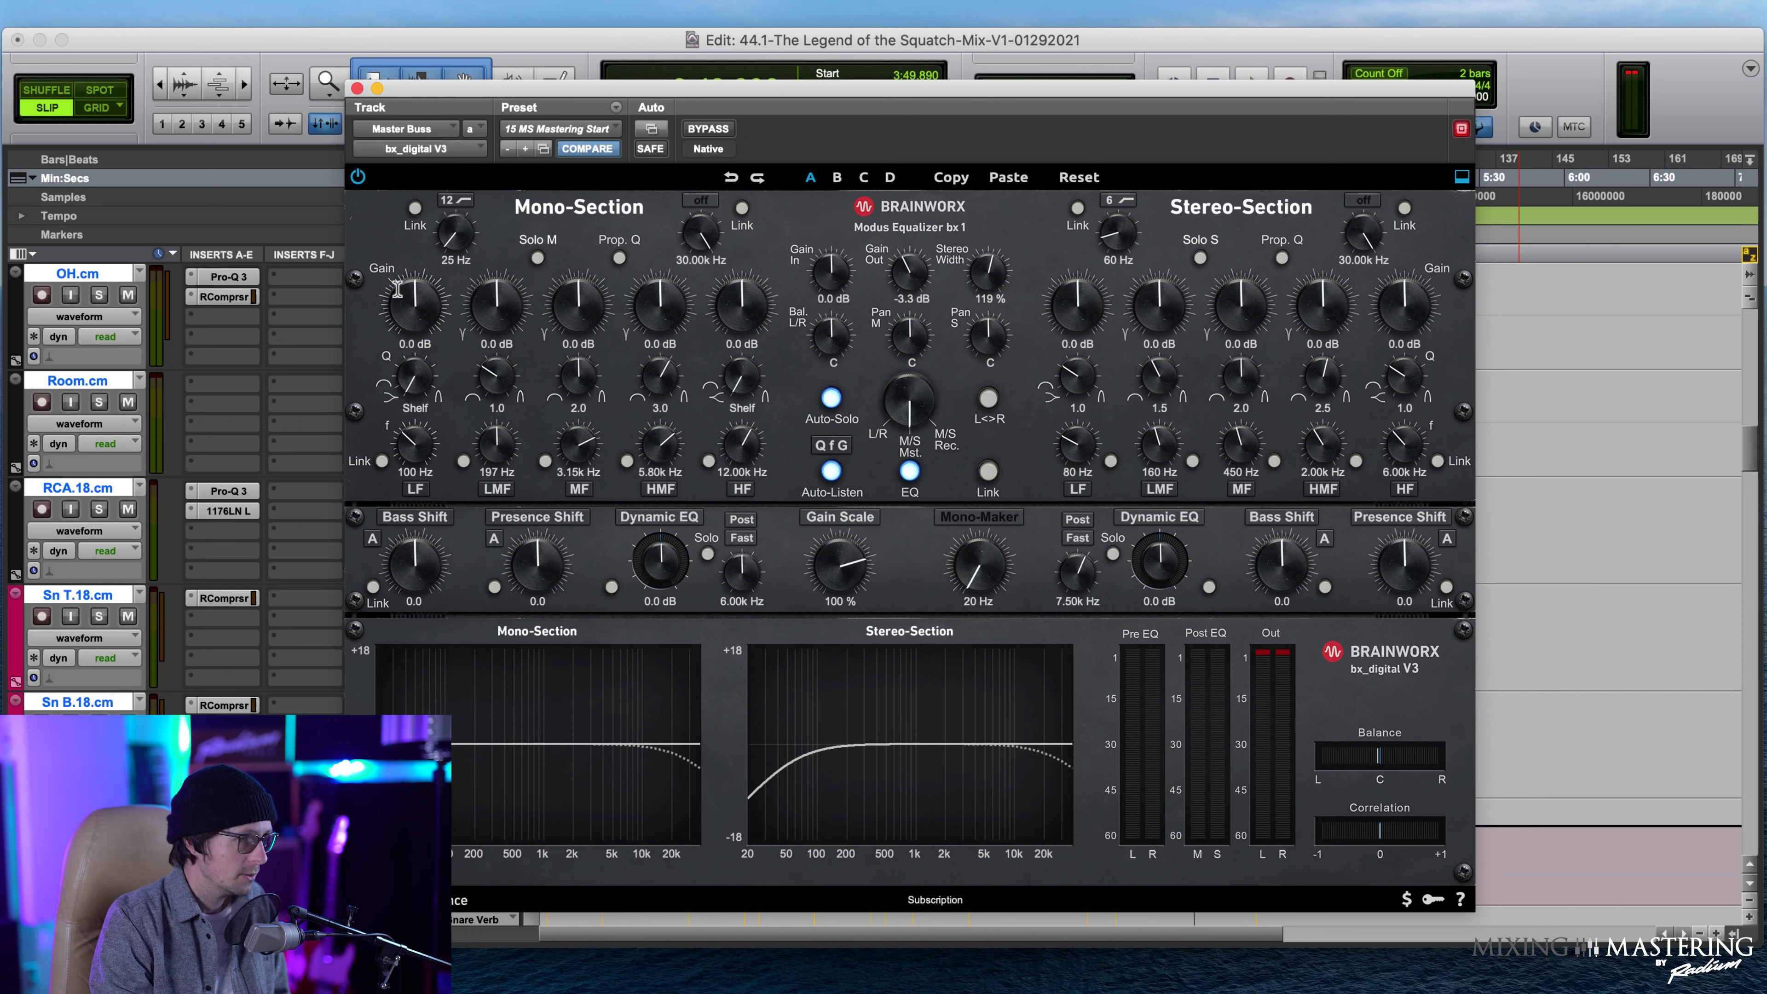
{"action": "left_click", "coordinate": [1637, 609]}
{"action": "left_click", "coordinate": [1515, 641]}
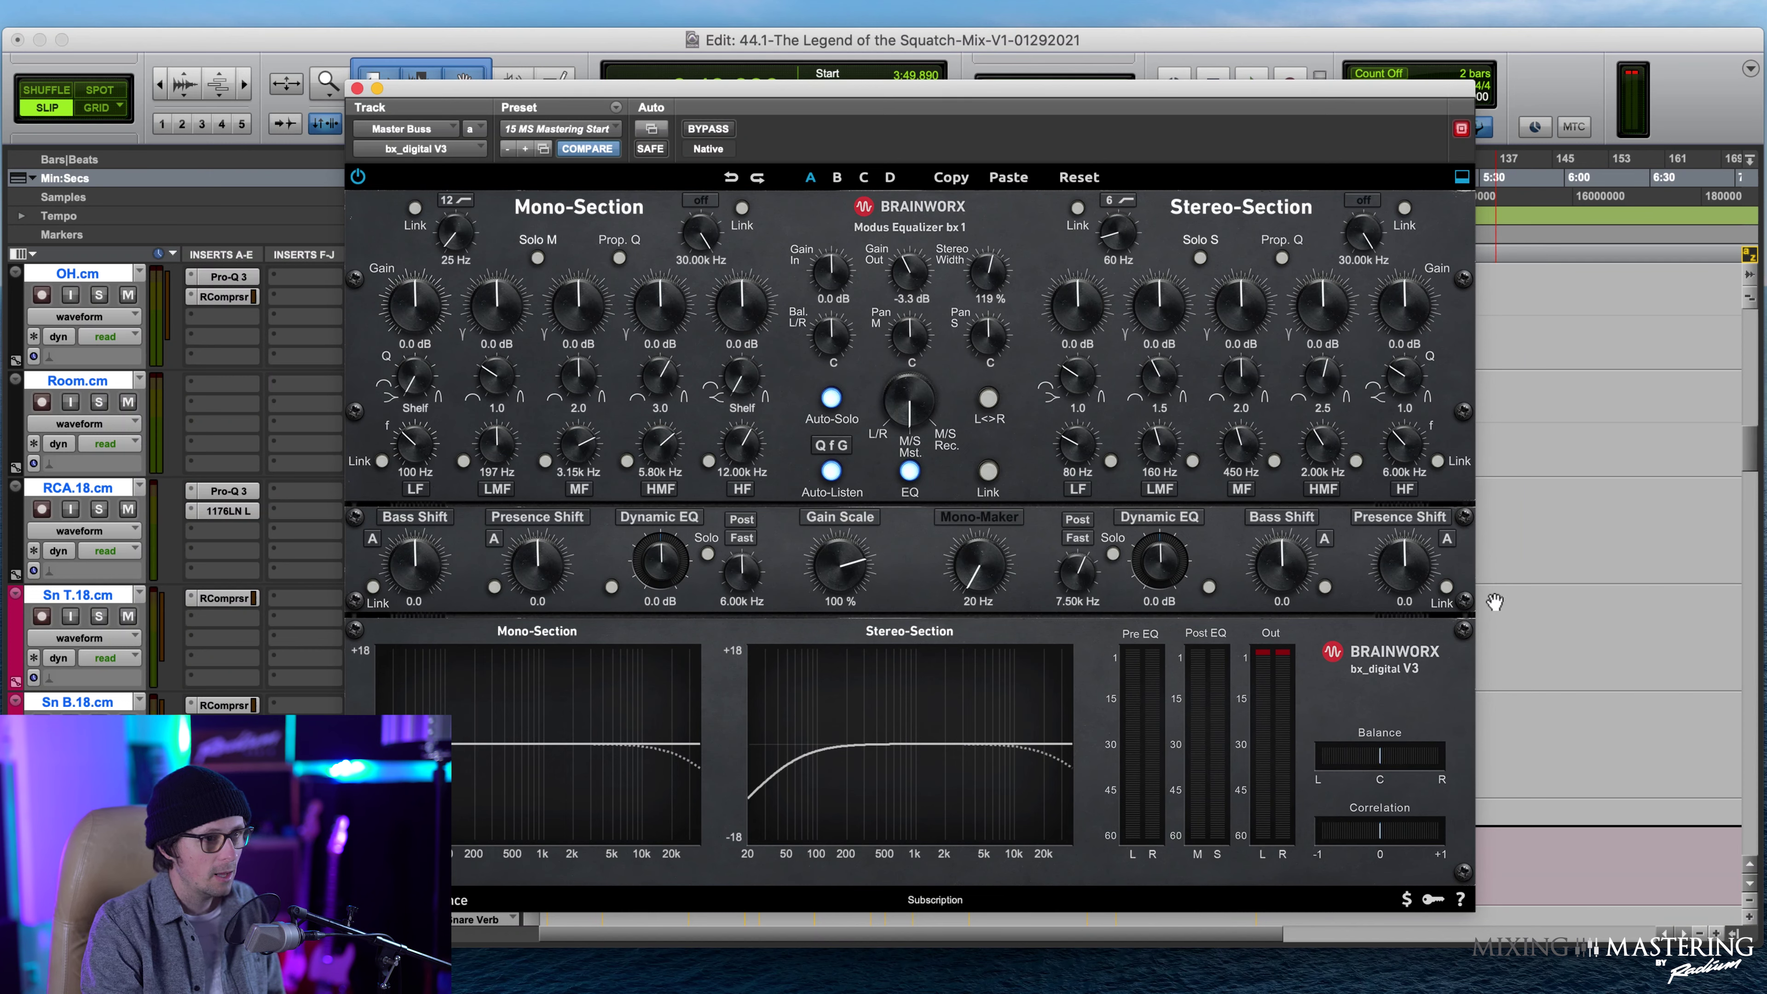
{"action": "left_click", "coordinate": [1512, 603]}
{"action": "left_click", "coordinate": [1524, 600]}
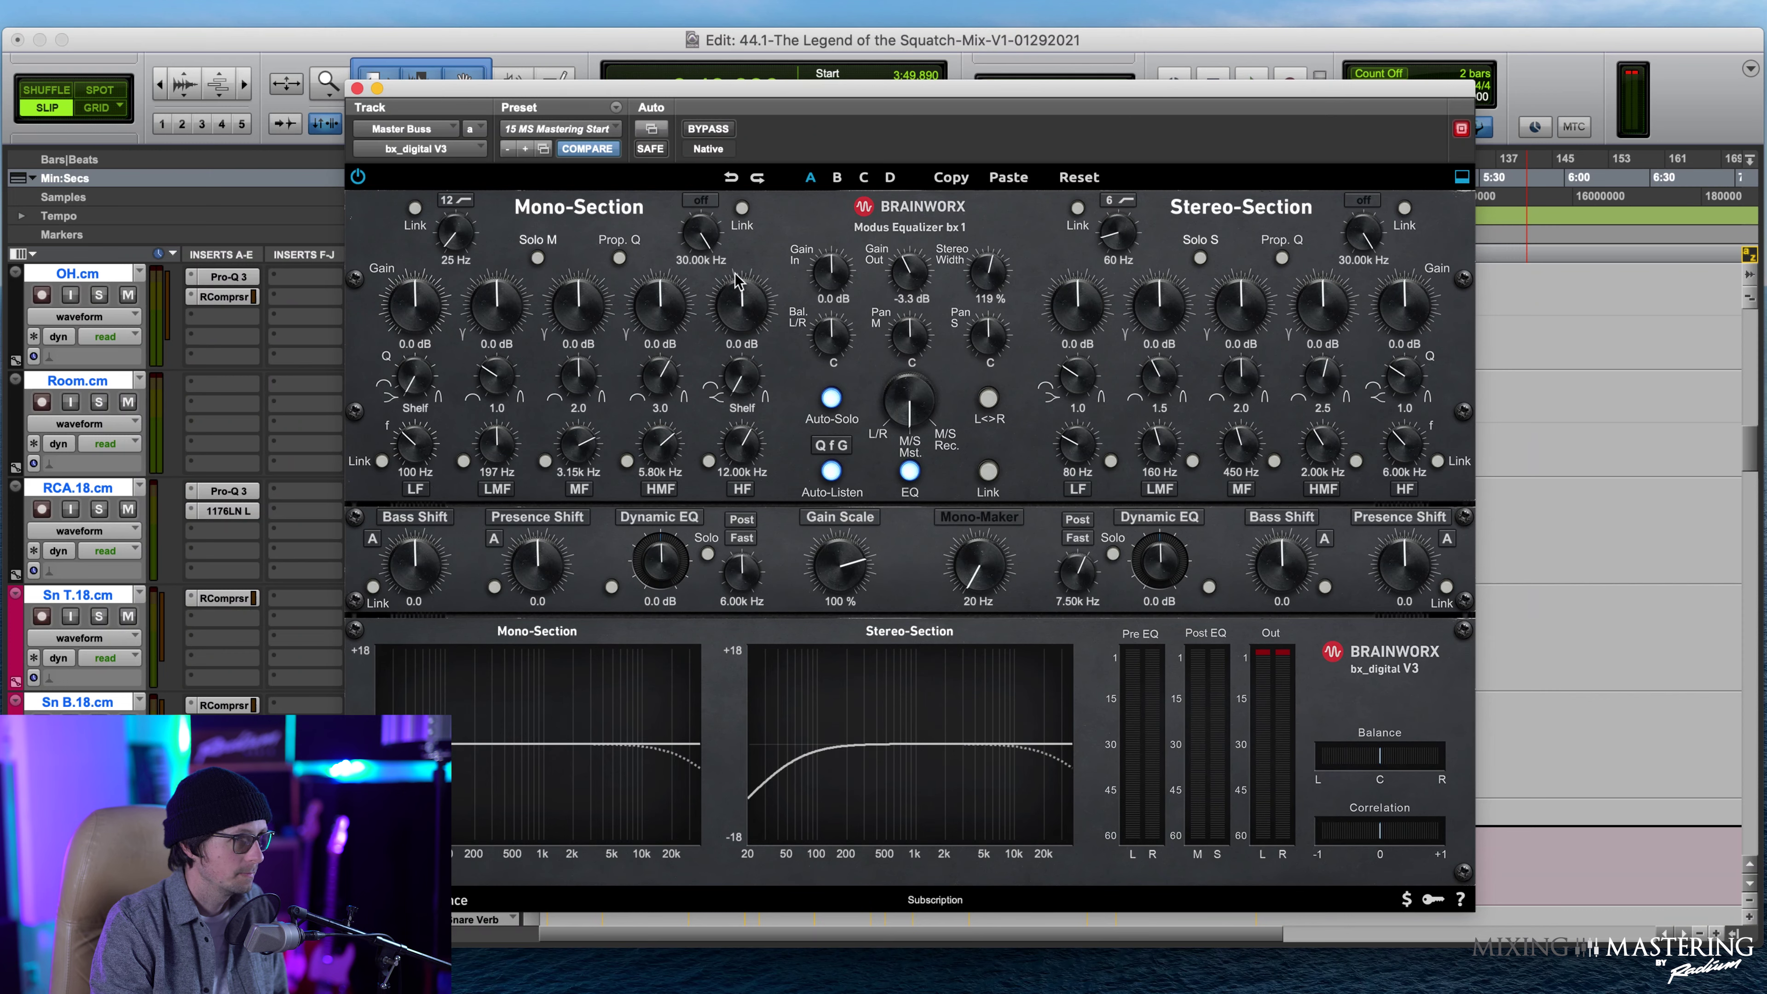
Play the song and set the Mono-Section's LMF band to -0.7 dB gain, Q 1.2 and 202 Hz.
{"action": "left_click", "coordinate": [947, 55]}
{"action": "key", "text": "space"}
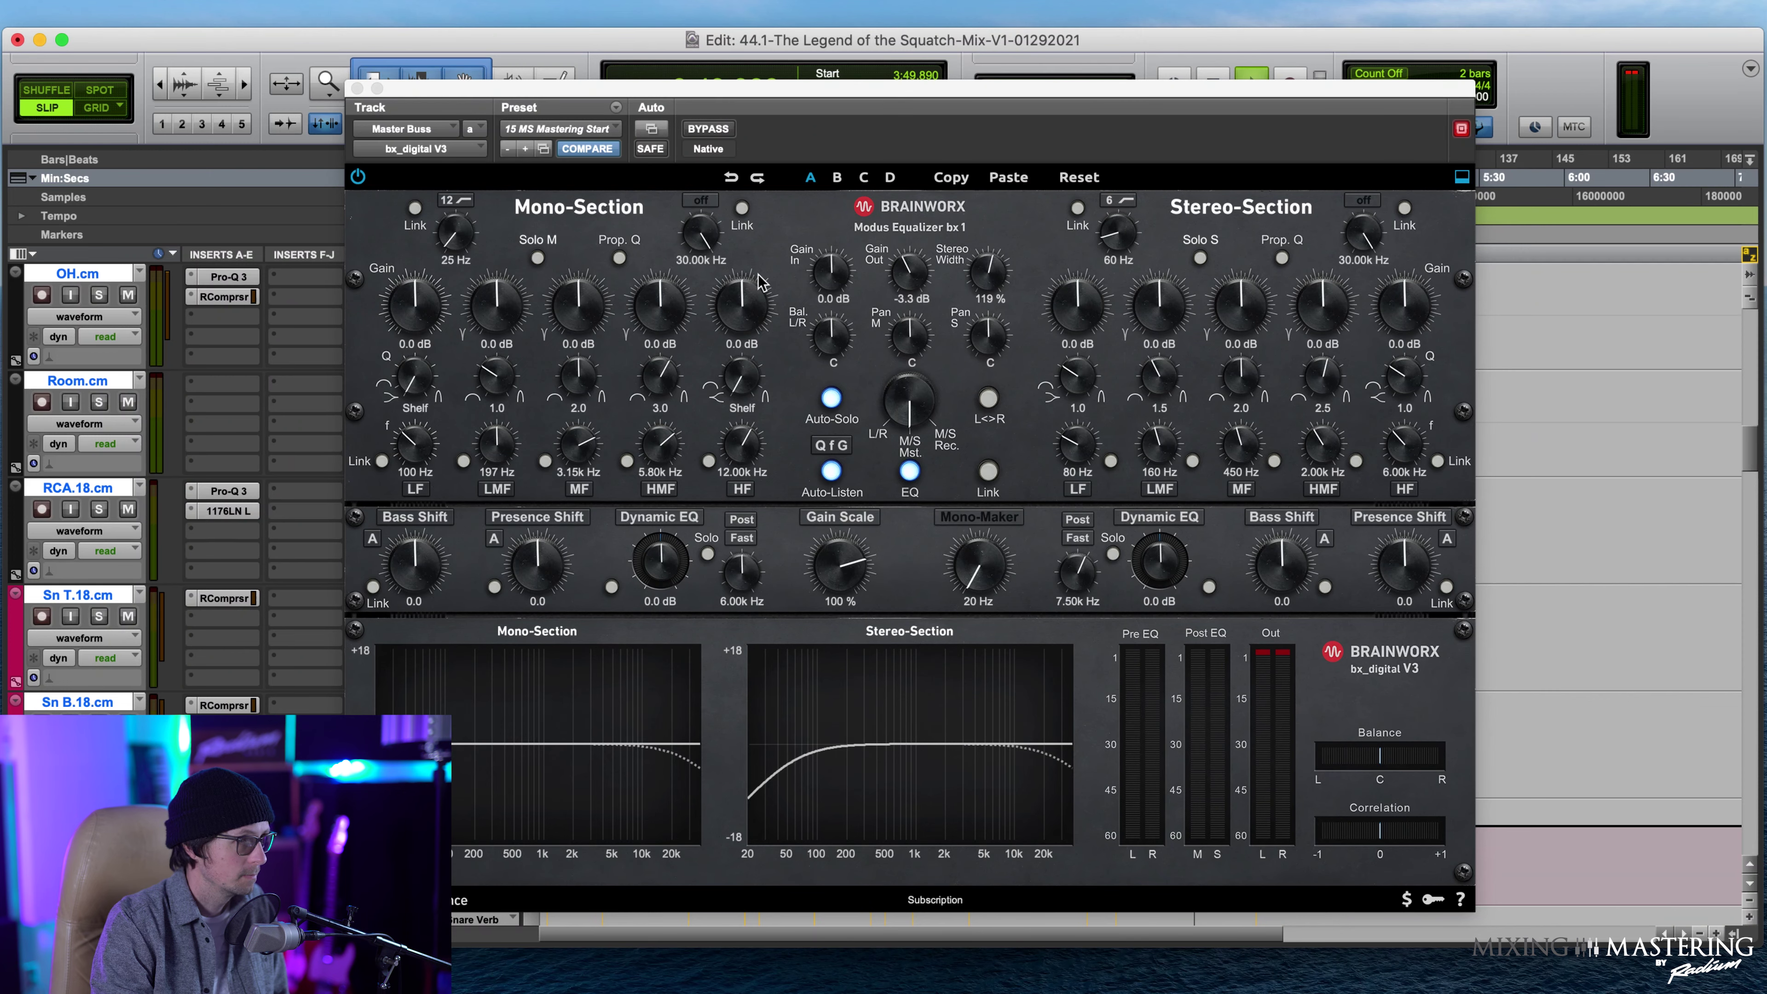
{"action": "left_click_drag", "start_coordinate": [503, 306], "coordinate": [507, 322]}
{"action": "left_click_drag", "start_coordinate": [509, 386], "coordinate": [509, 382]}
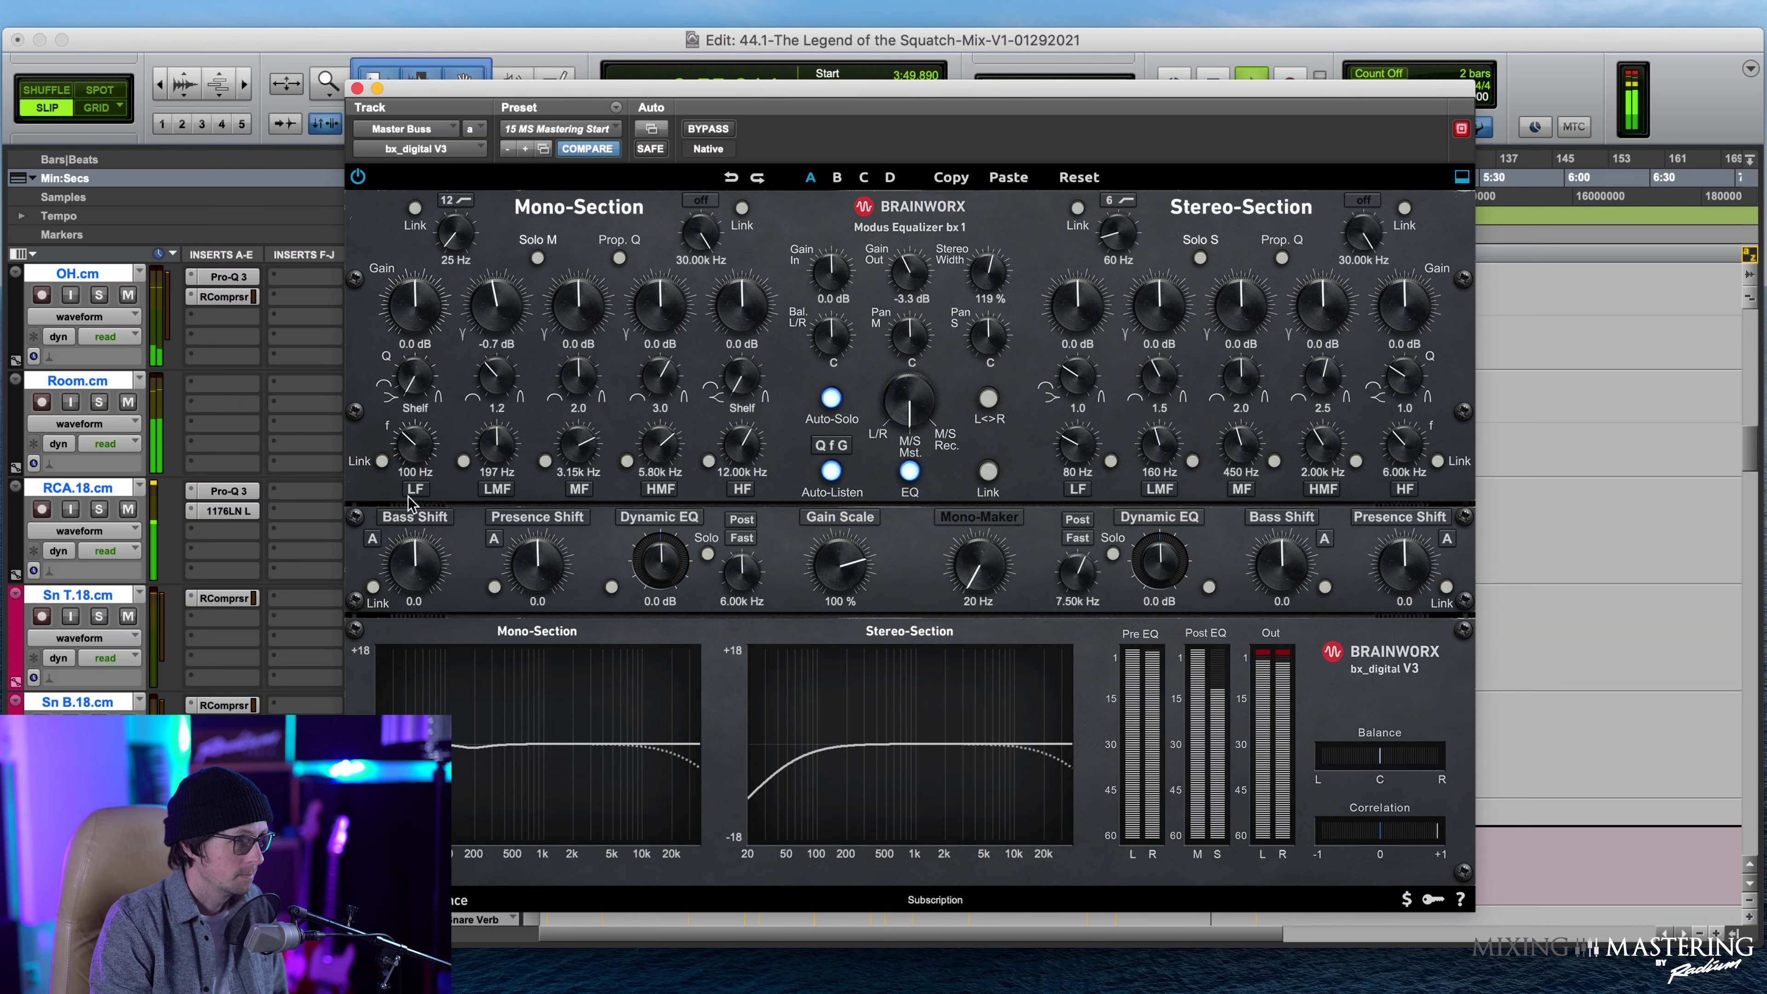
{"action": "left_click_drag", "start_coordinate": [498, 440], "coordinate": [497, 452]}
{"action": "left_click_drag", "start_coordinate": [509, 315], "coordinate": [501, 303]}
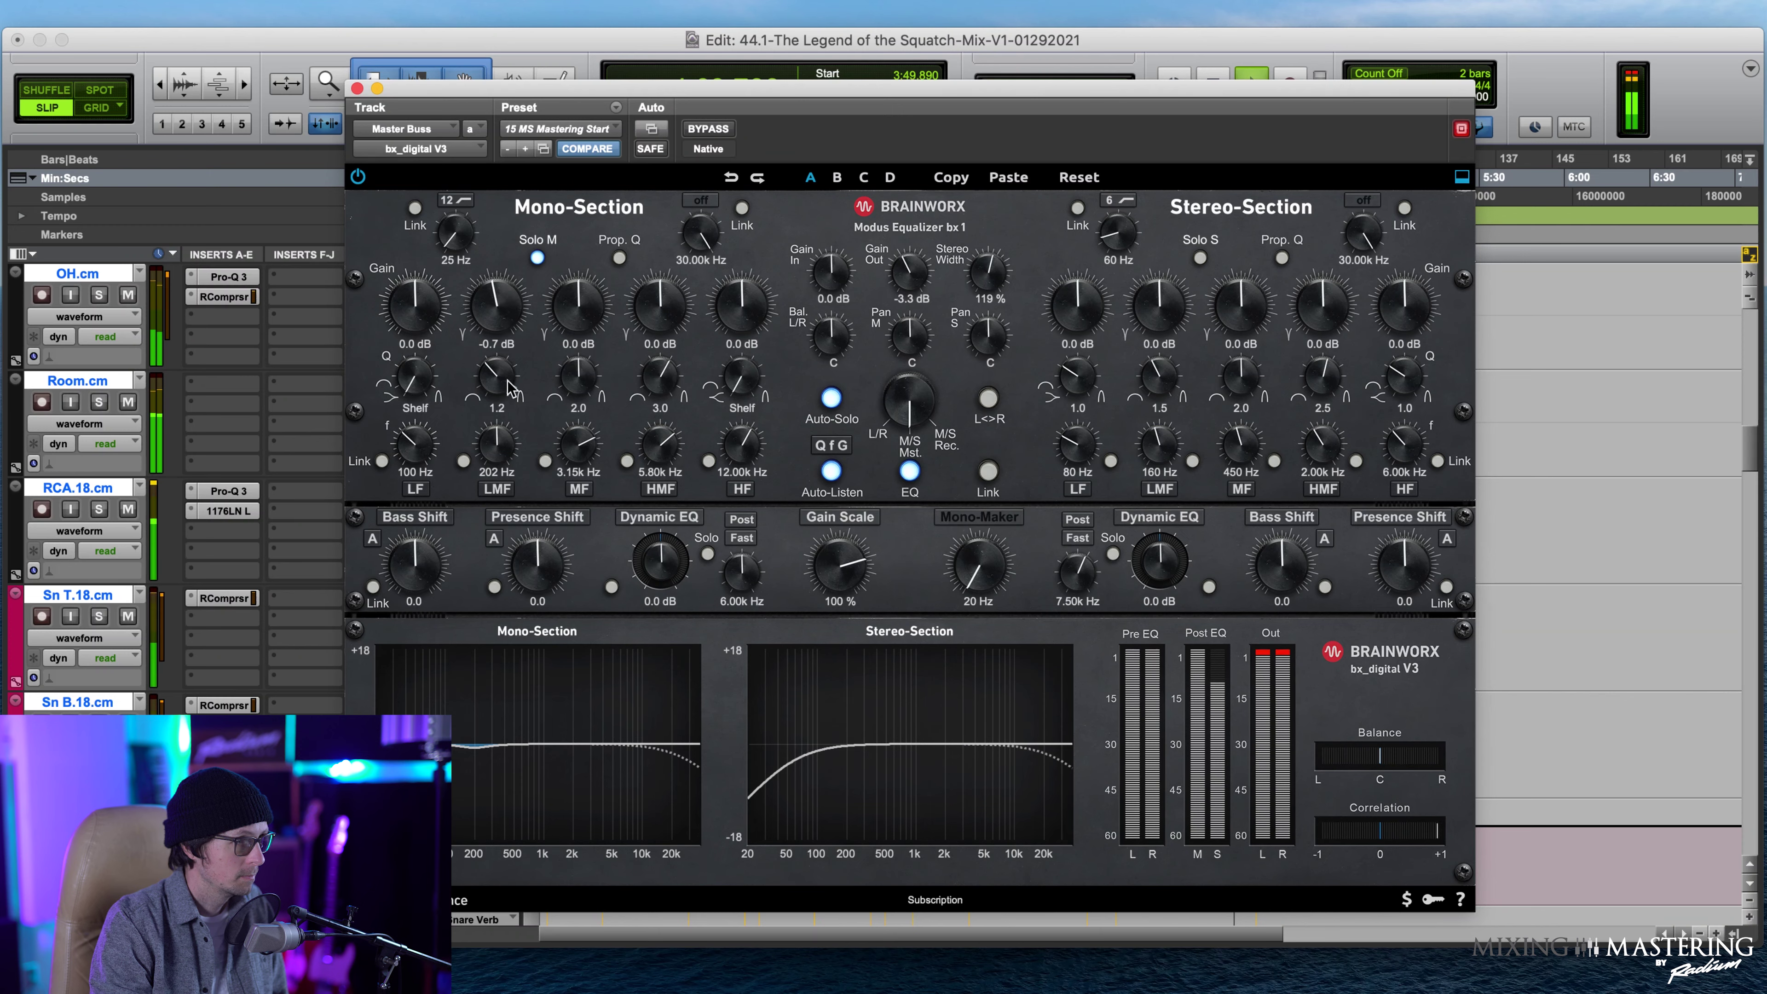
Set the Mono-Section's LF frequency to 53 Hz by ear and stop playback.
{"action": "left_click_drag", "start_coordinate": [421, 449], "coordinate": [431, 490]}
{"action": "left_click_drag", "start_coordinate": [433, 493], "coordinate": [433, 489]}
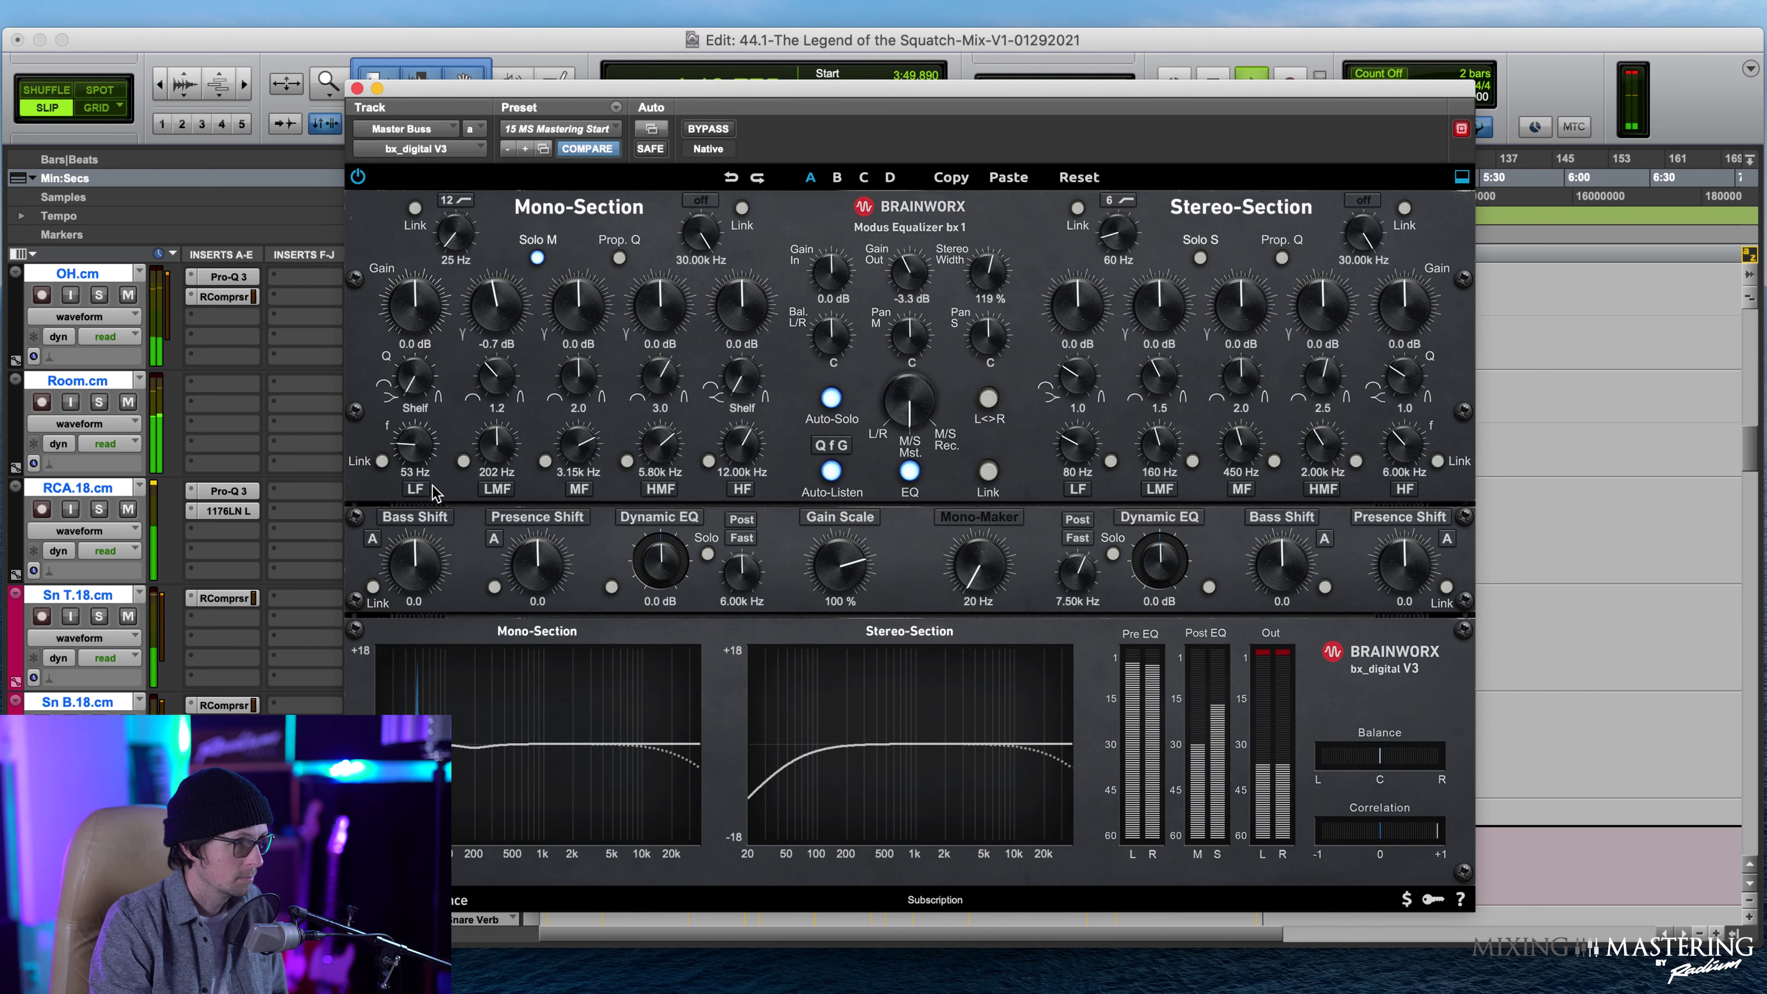
{"action": "left_click", "coordinate": [1526, 591]}
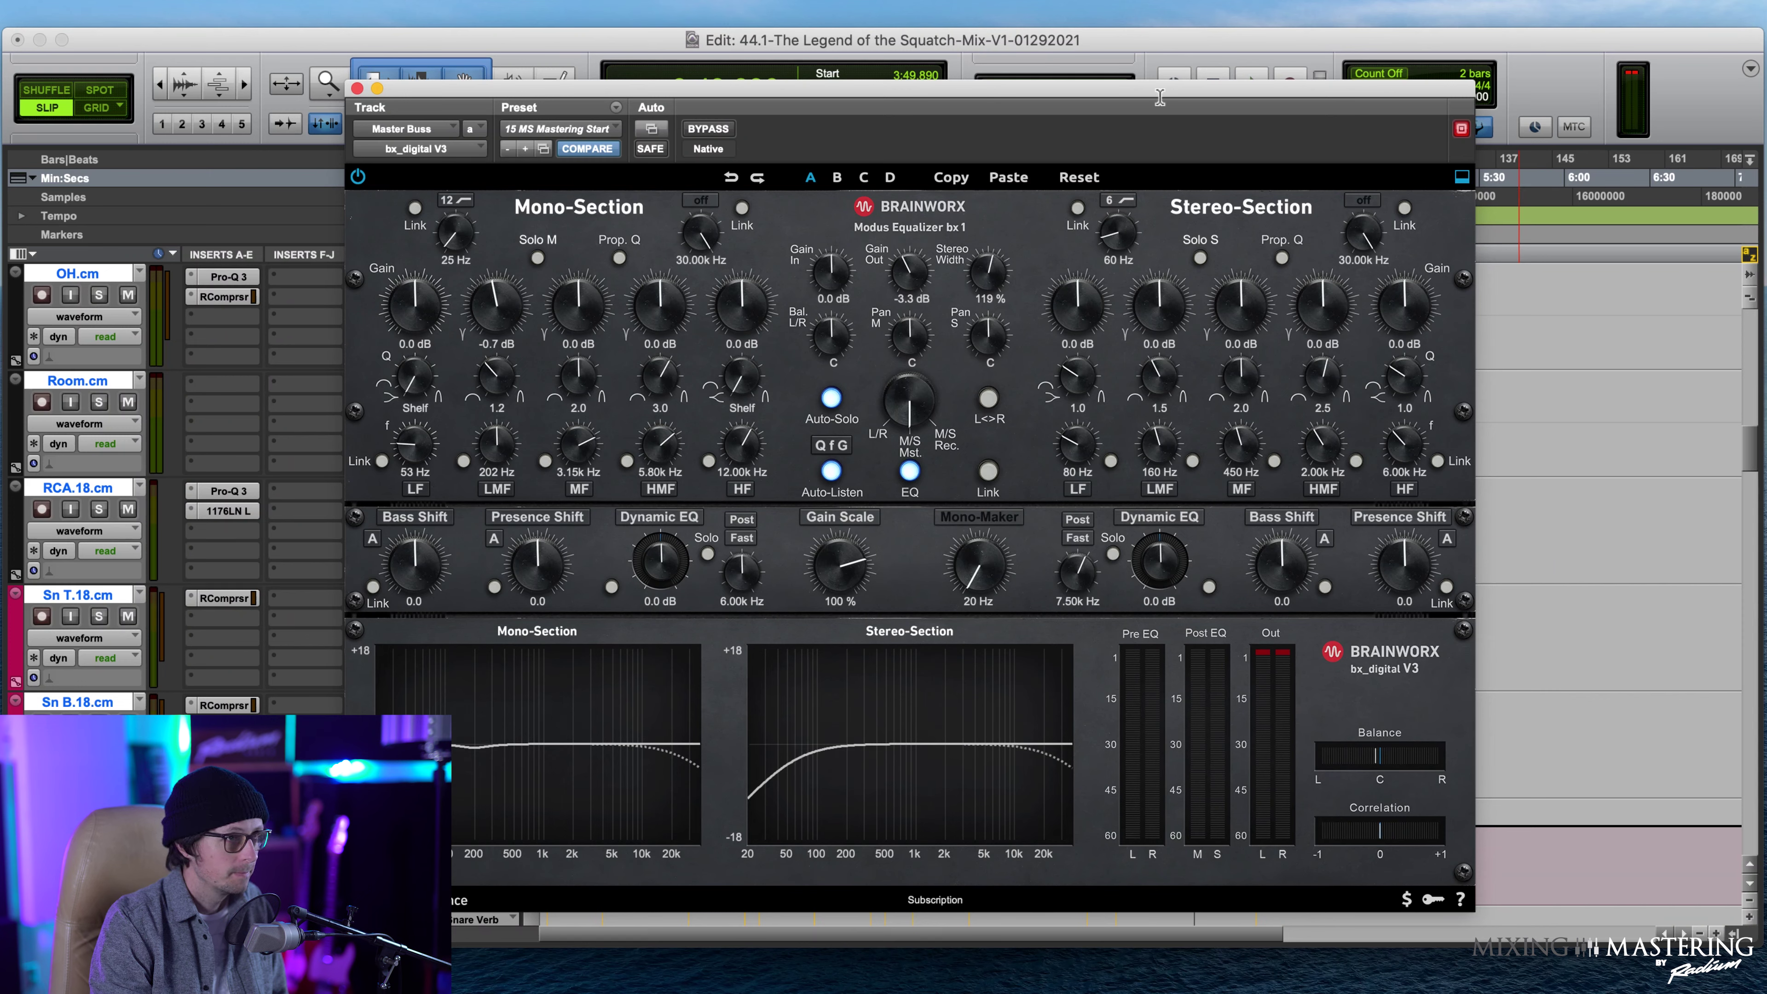
Play the song again and audition the Mono-Section's LF band in solo.
{"action": "left_click", "coordinate": [1100, 52]}
{"action": "key", "text": "space"}
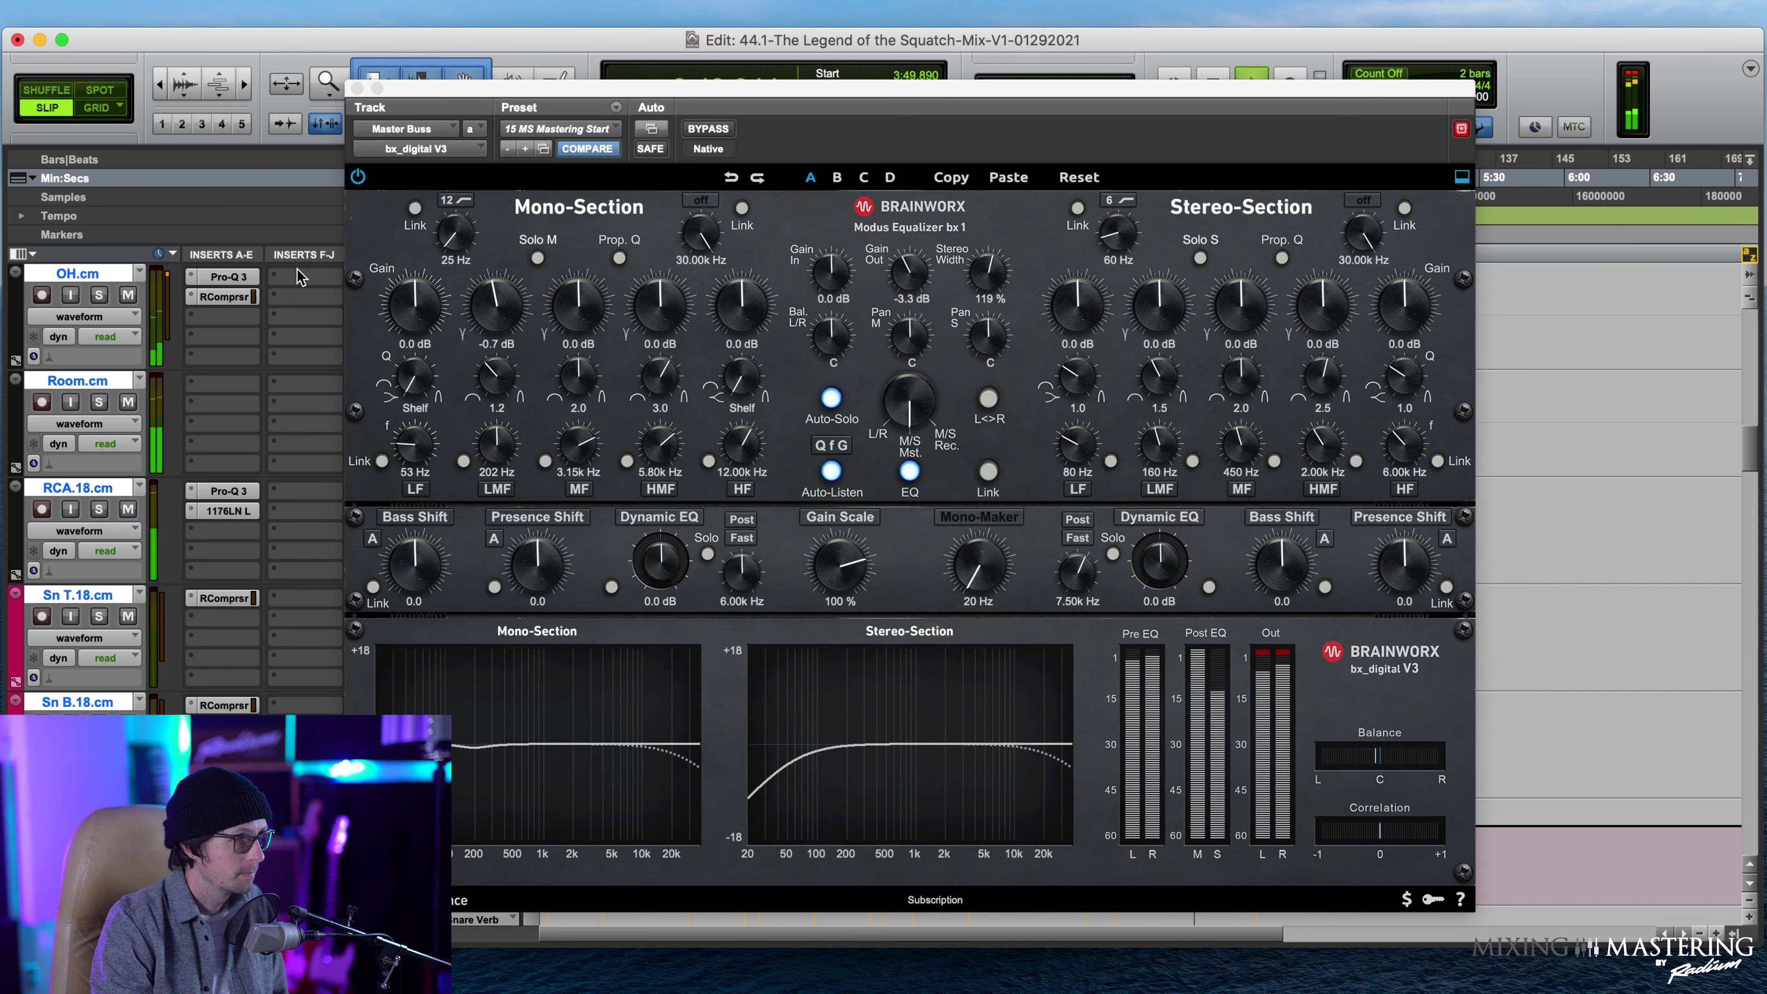
{"action": "left_click", "coordinate": [411, 444]}
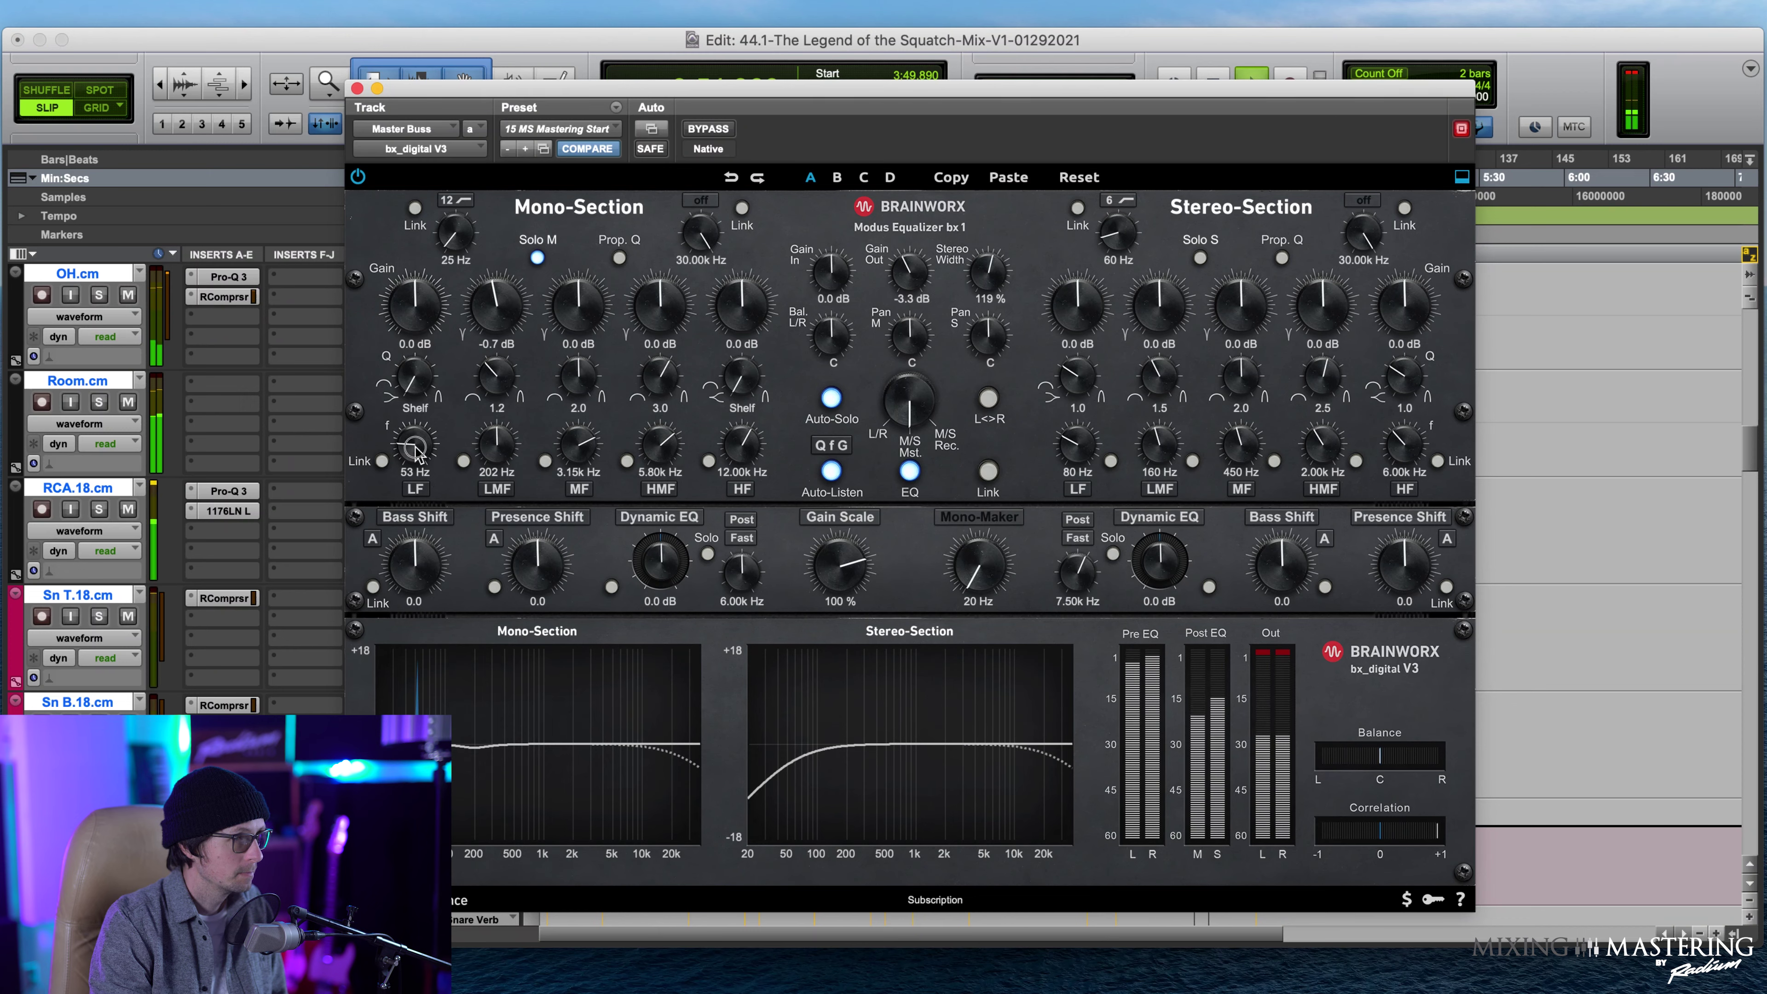
Boost the Mono-Section's LF band by 0.7 dB with Q 1.3 by ear, unsolo the mid signal and stop playback.
{"action": "left_click_drag", "start_coordinate": [418, 454], "coordinate": [419, 451]}
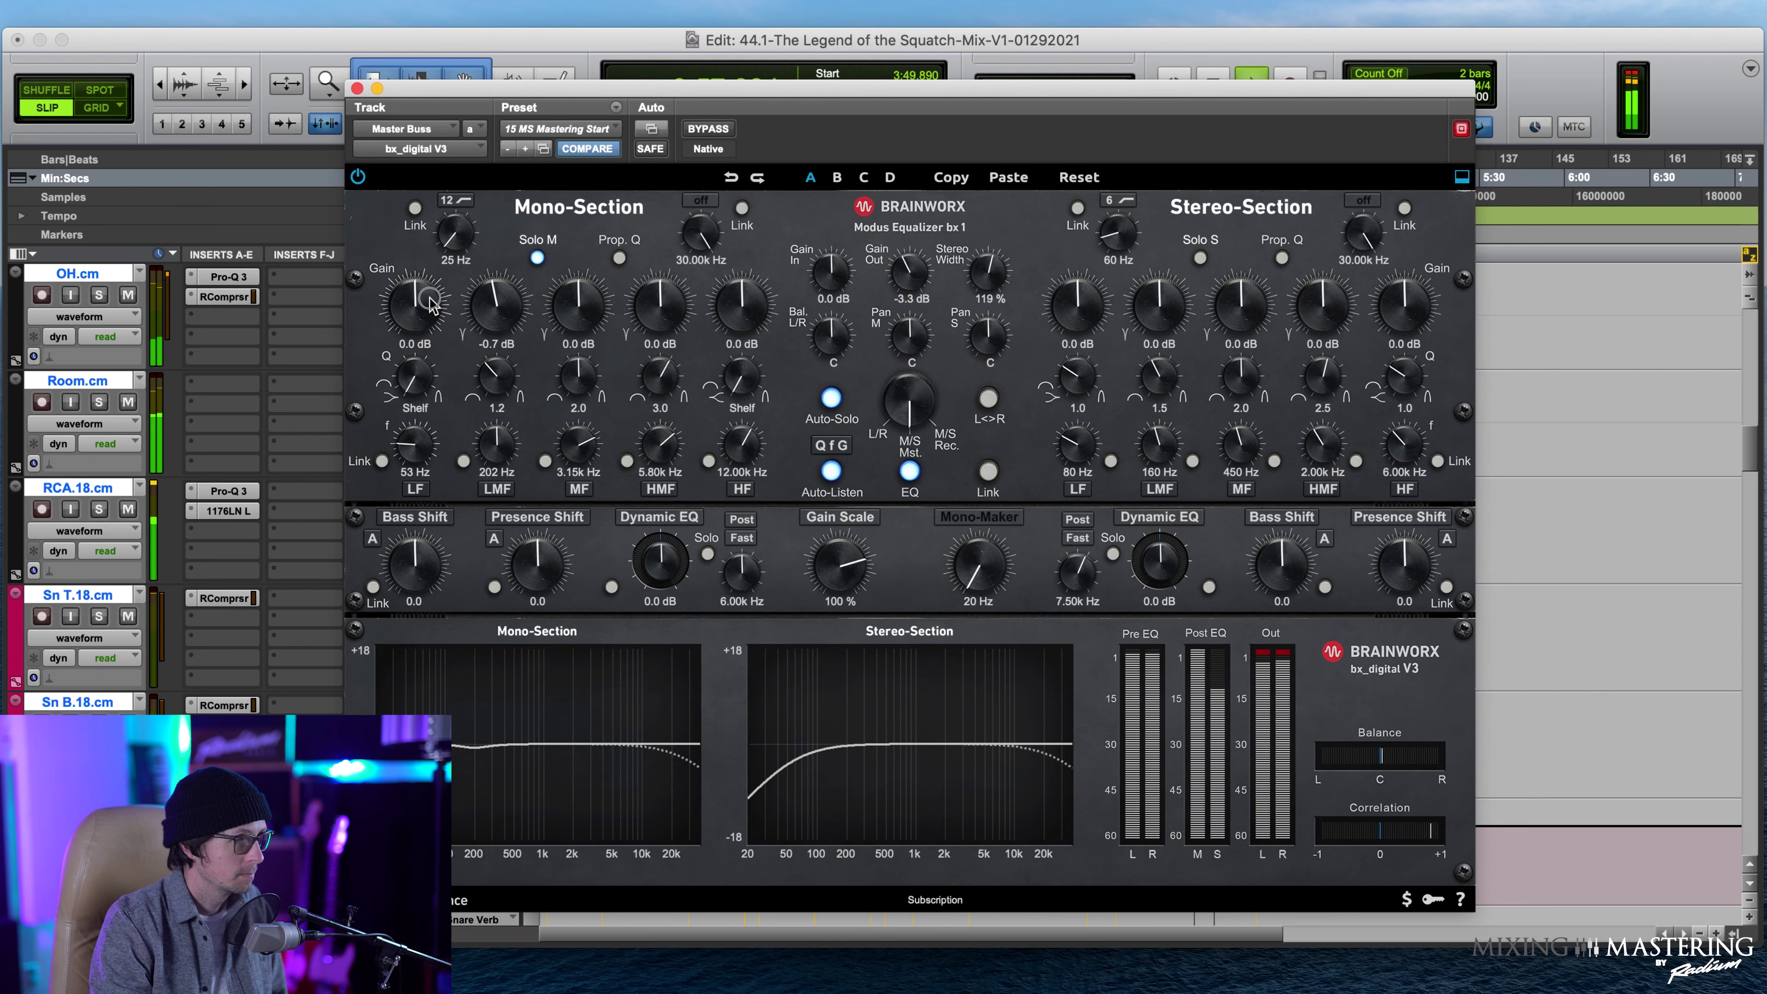
{"action": "left_click_drag", "start_coordinate": [422, 375], "coordinate": [418, 343]}
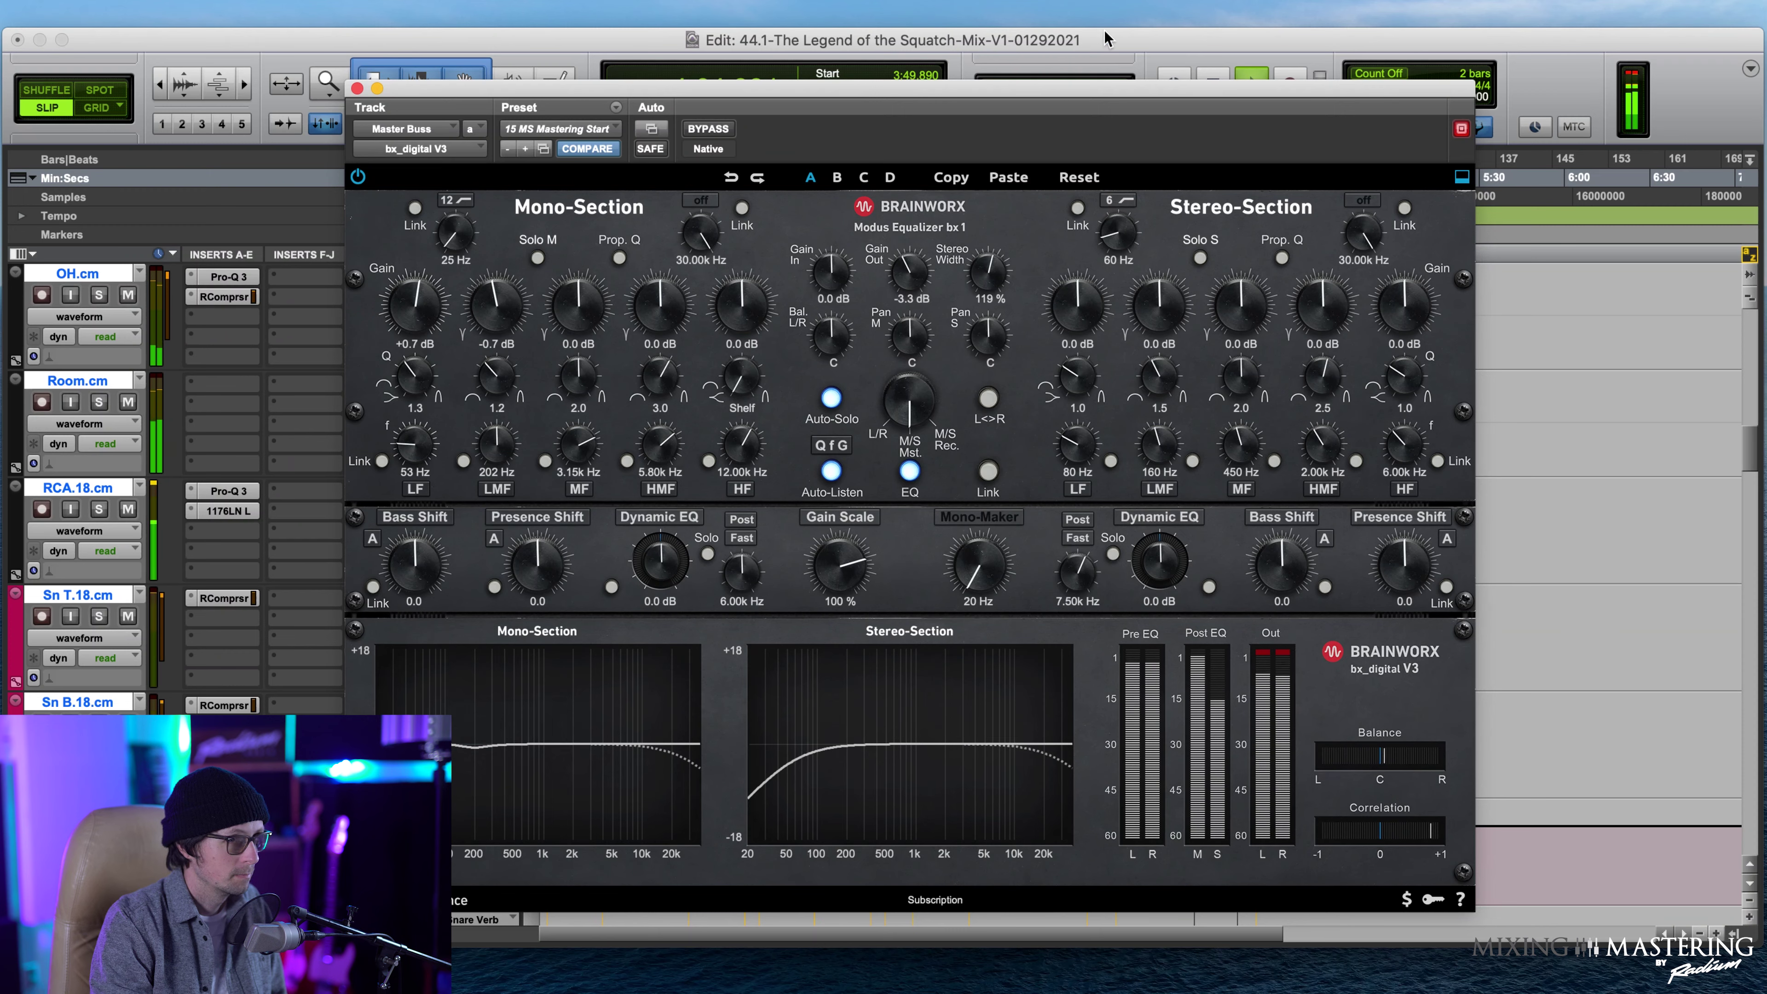
{"action": "key", "text": "space"}
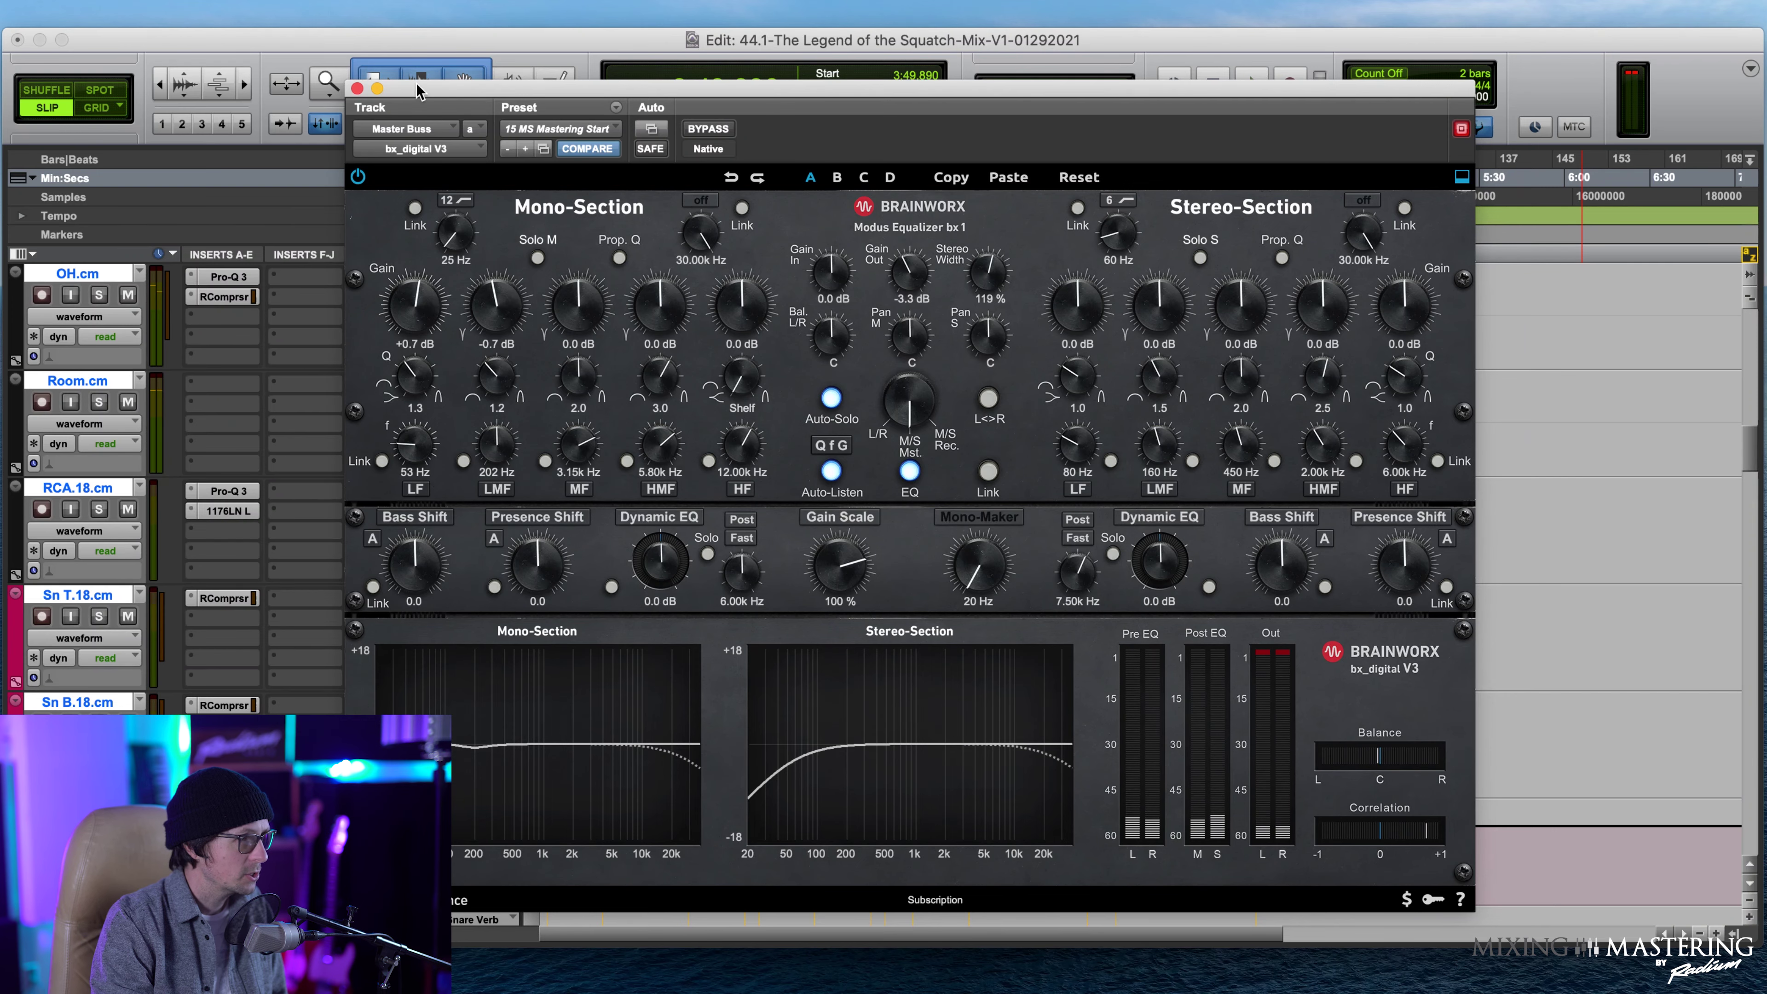
Move the EQ window aside, clear the track selection and select only the All Instr Buss track.
{"action": "left_click_drag", "start_coordinate": [417, 91], "coordinate": [751, 121]}
{"action": "scroll", "coordinate": [472, 507], "scroll_direction": "down", "scroll_amount": 5}
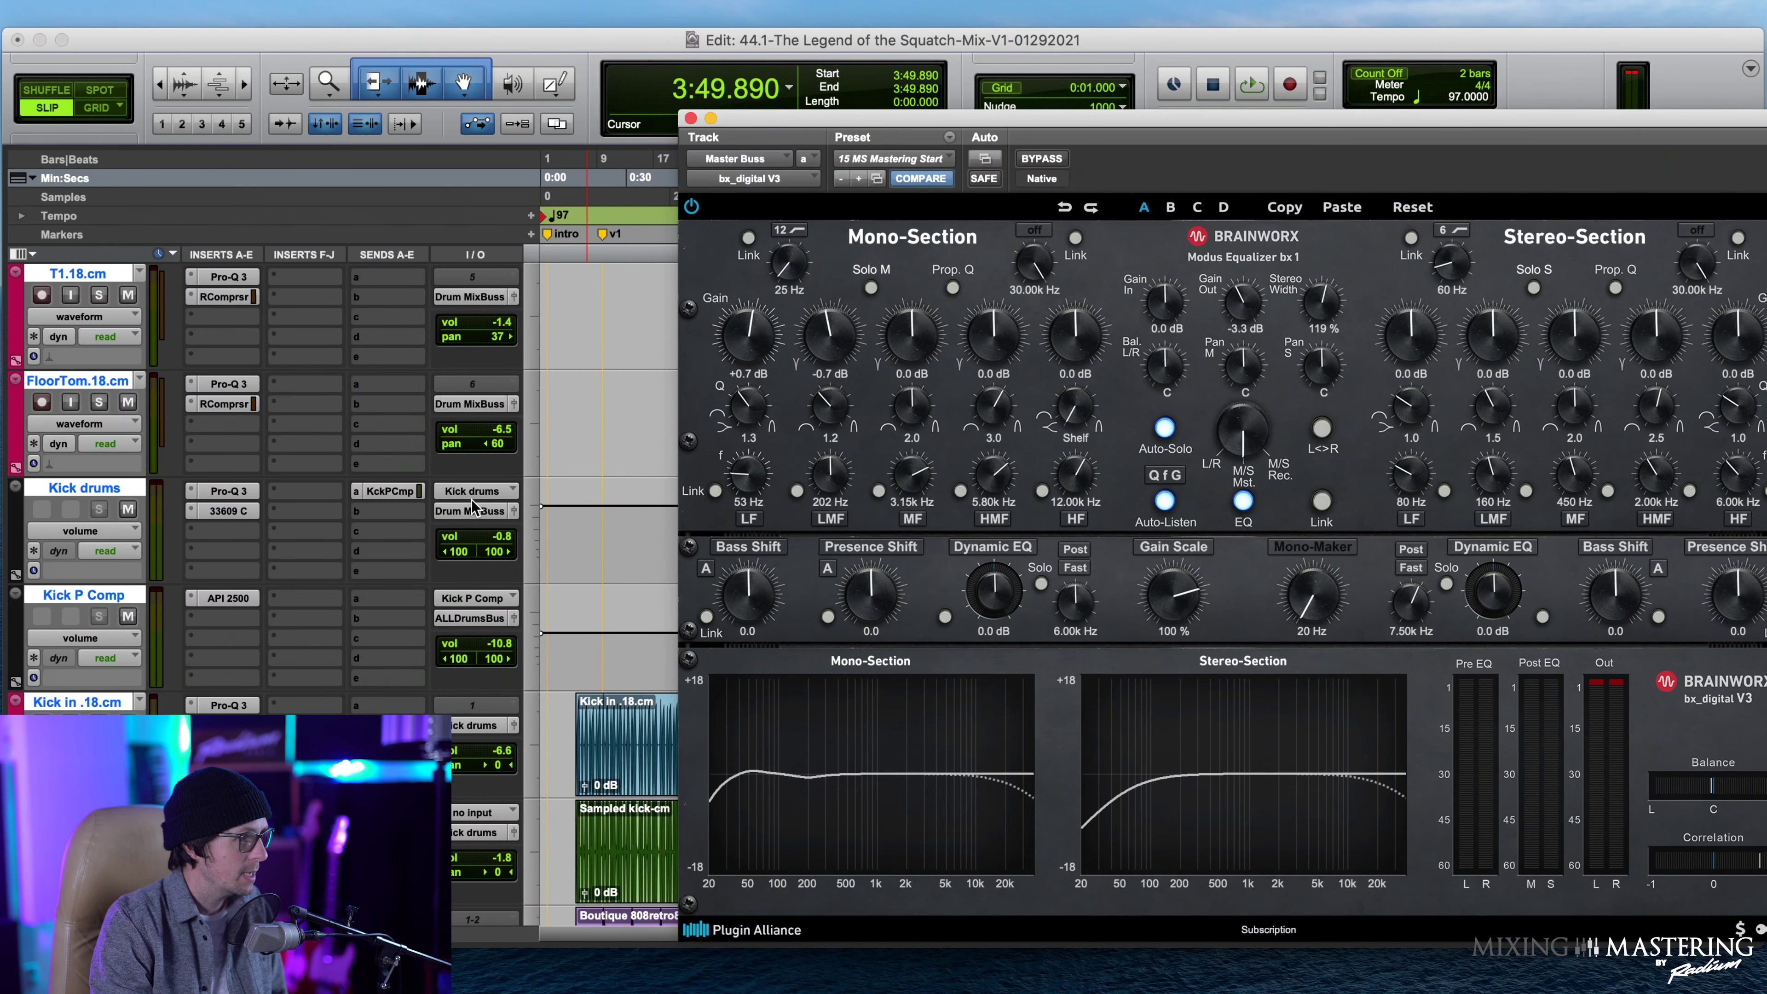
{"action": "scroll", "coordinate": [472, 507], "scroll_direction": "down", "scroll_amount": 10}
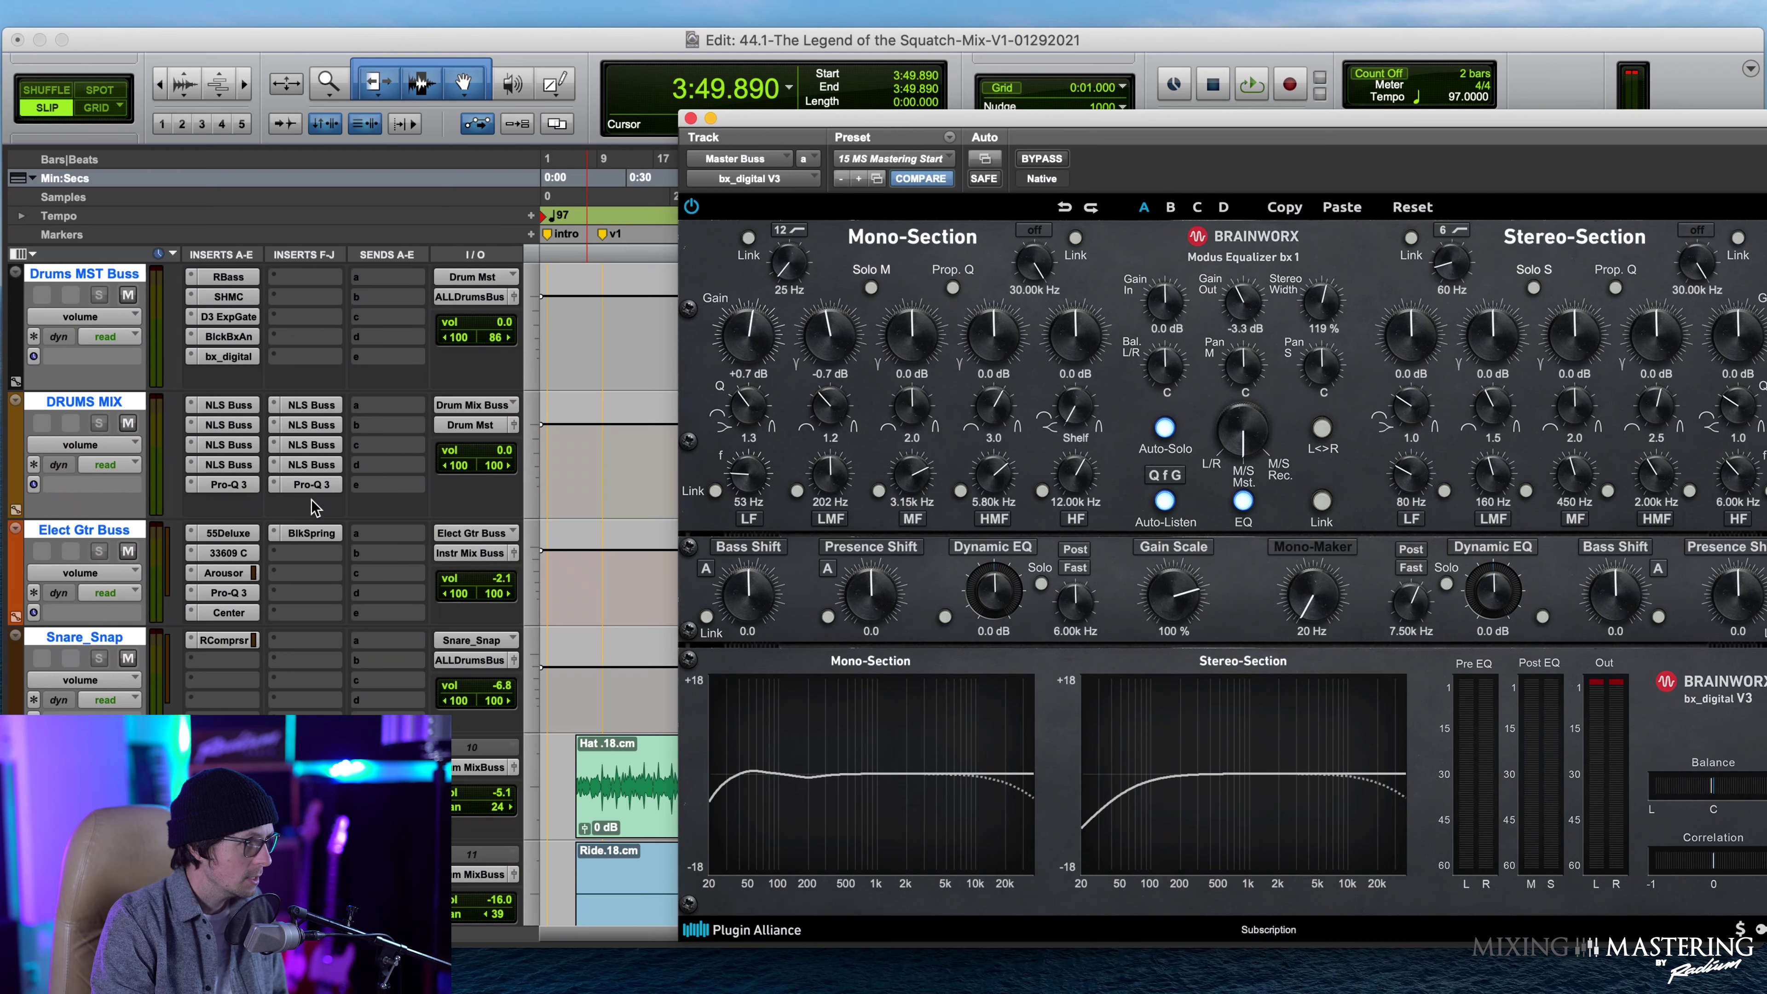
{"action": "scroll", "coordinate": [267, 403], "scroll_direction": "up", "scroll_amount": 2}
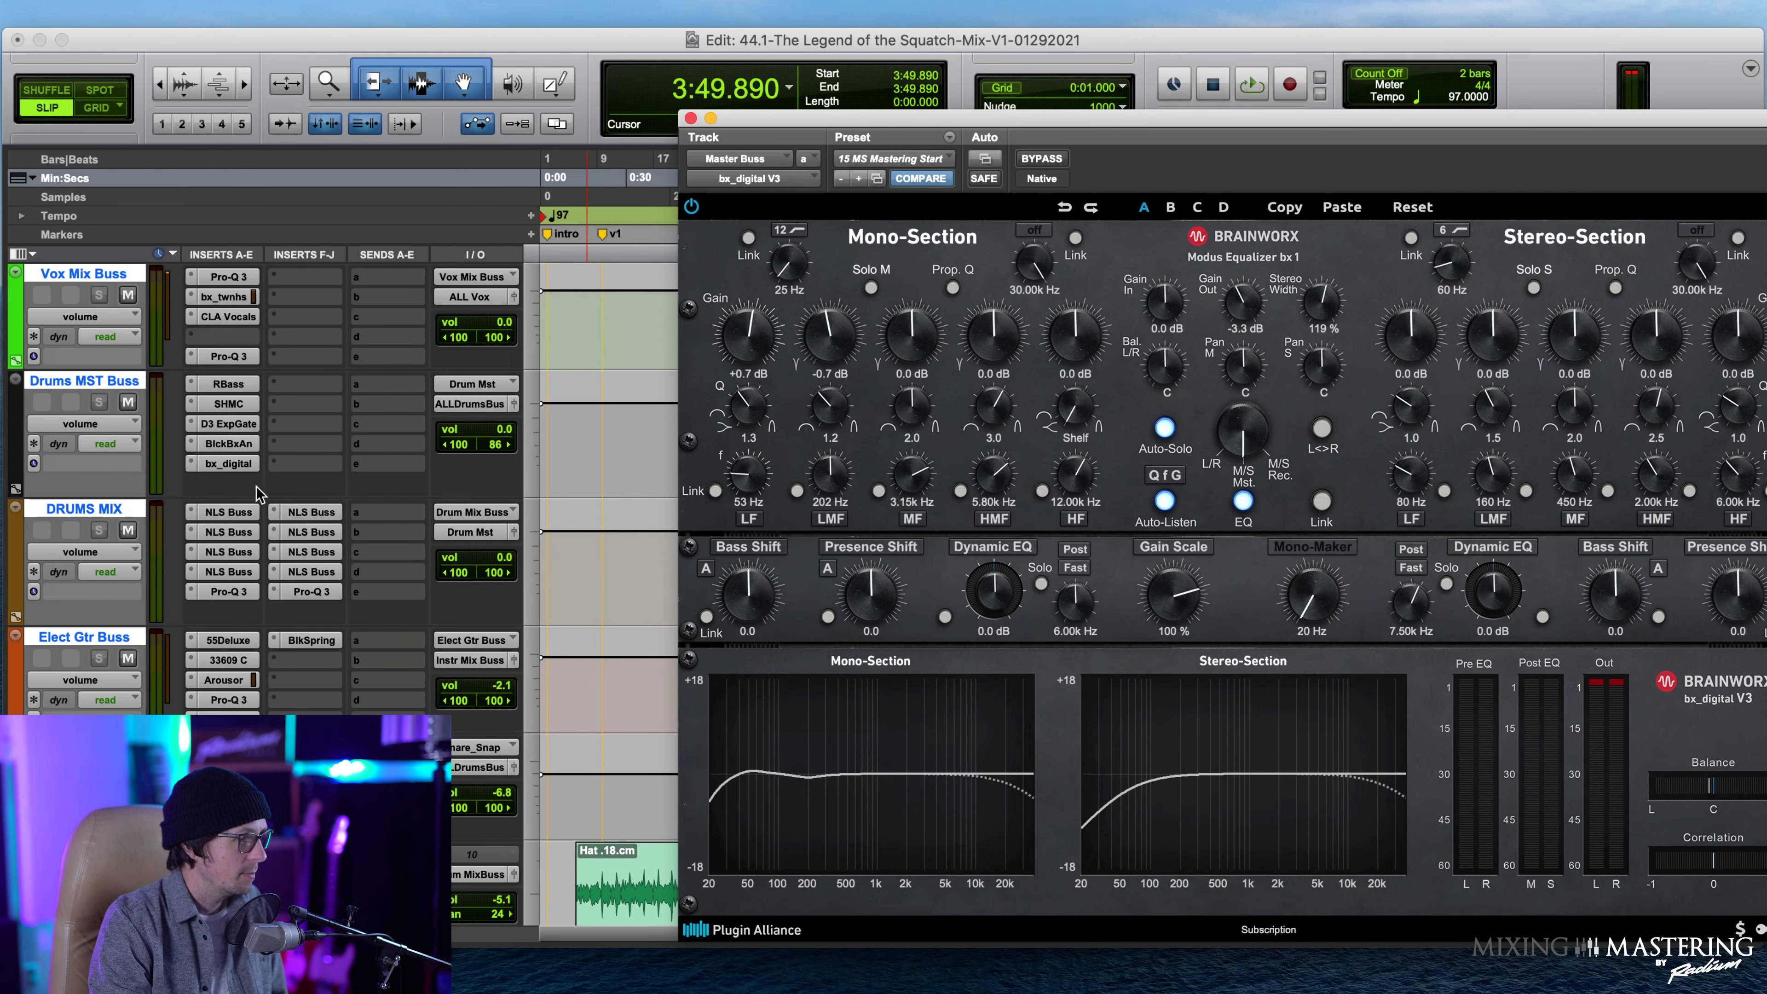
{"action": "scroll", "coordinate": [268, 403], "scroll_direction": "up", "scroll_amount": 4}
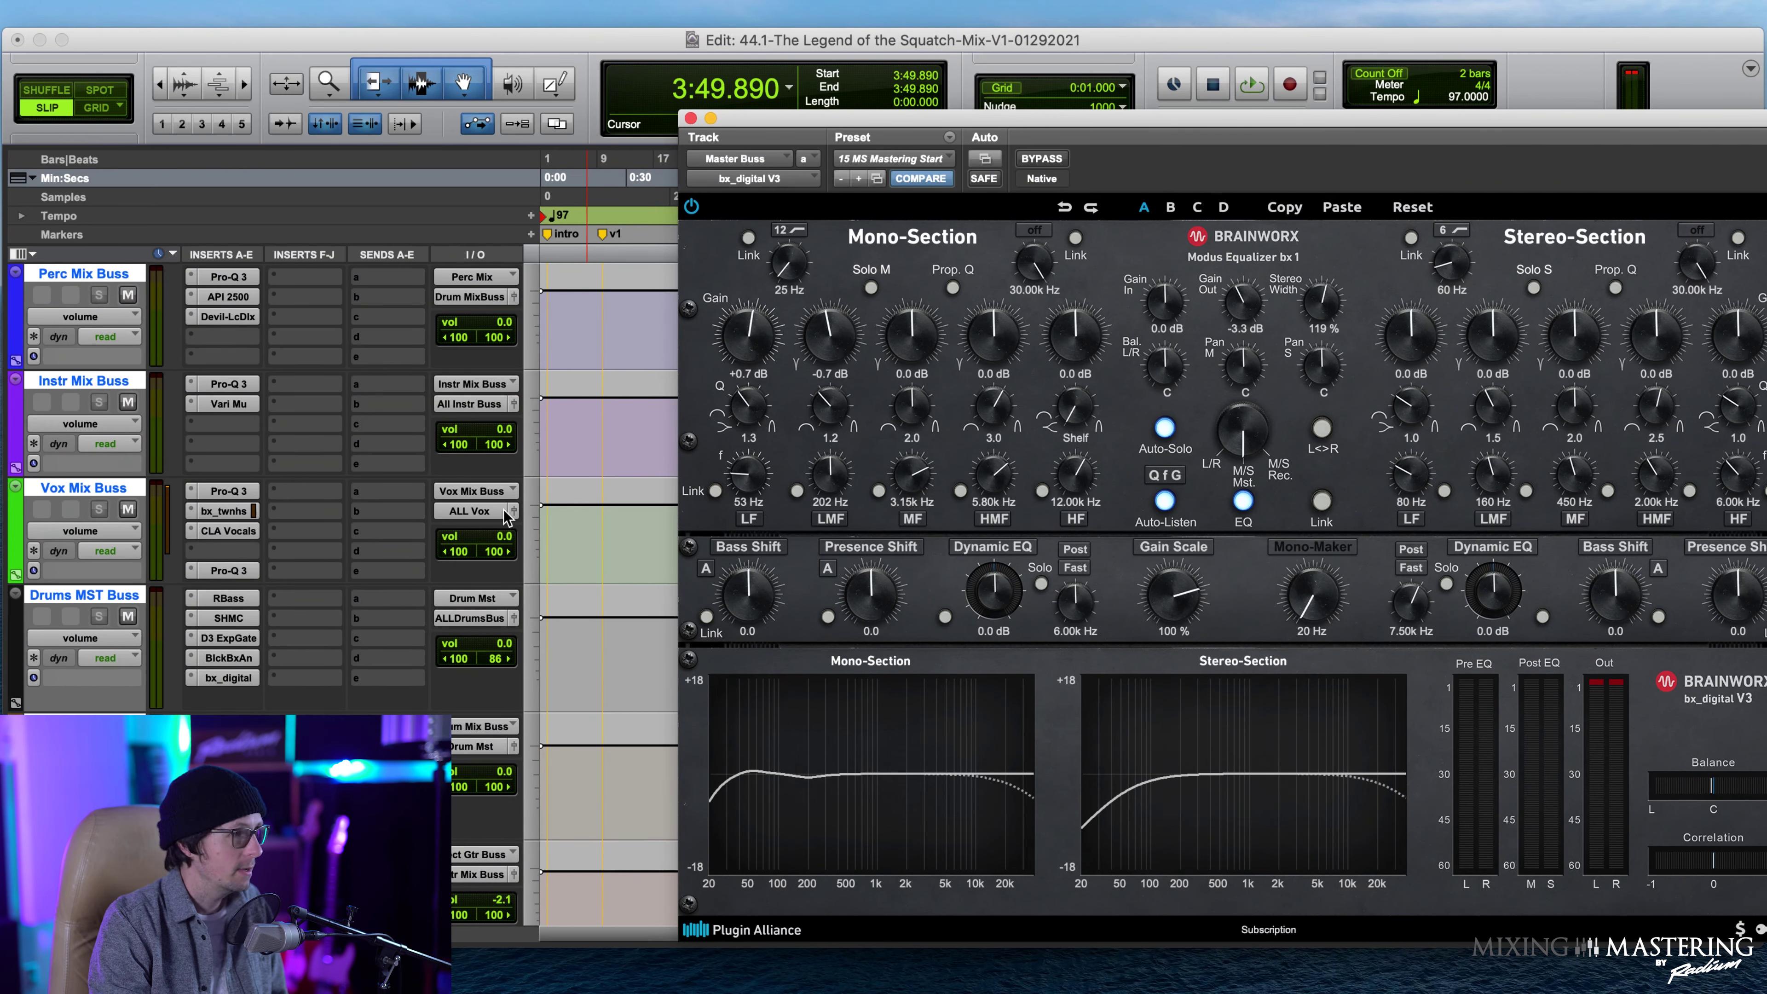
{"action": "left_click", "coordinate": [97, 381]}
{"action": "left_click", "coordinate": [96, 381]}
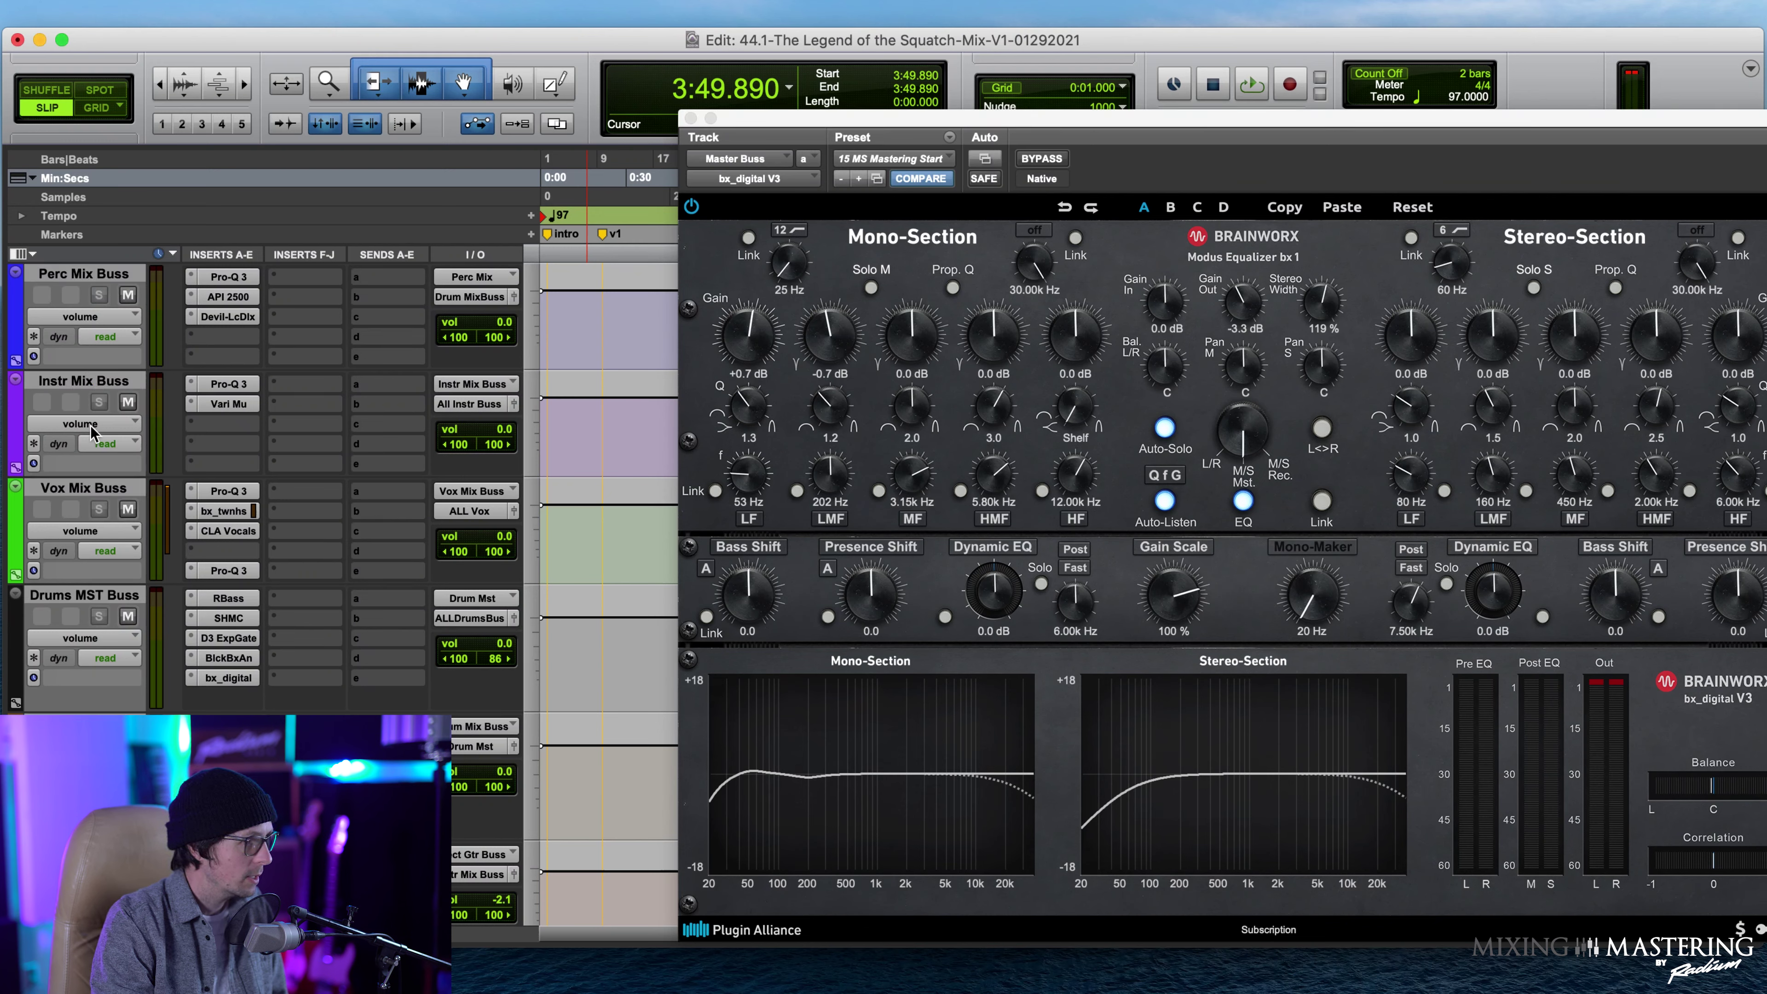
{"action": "scroll", "coordinate": [81, 522], "scroll_direction": "up", "scroll_amount": 4}
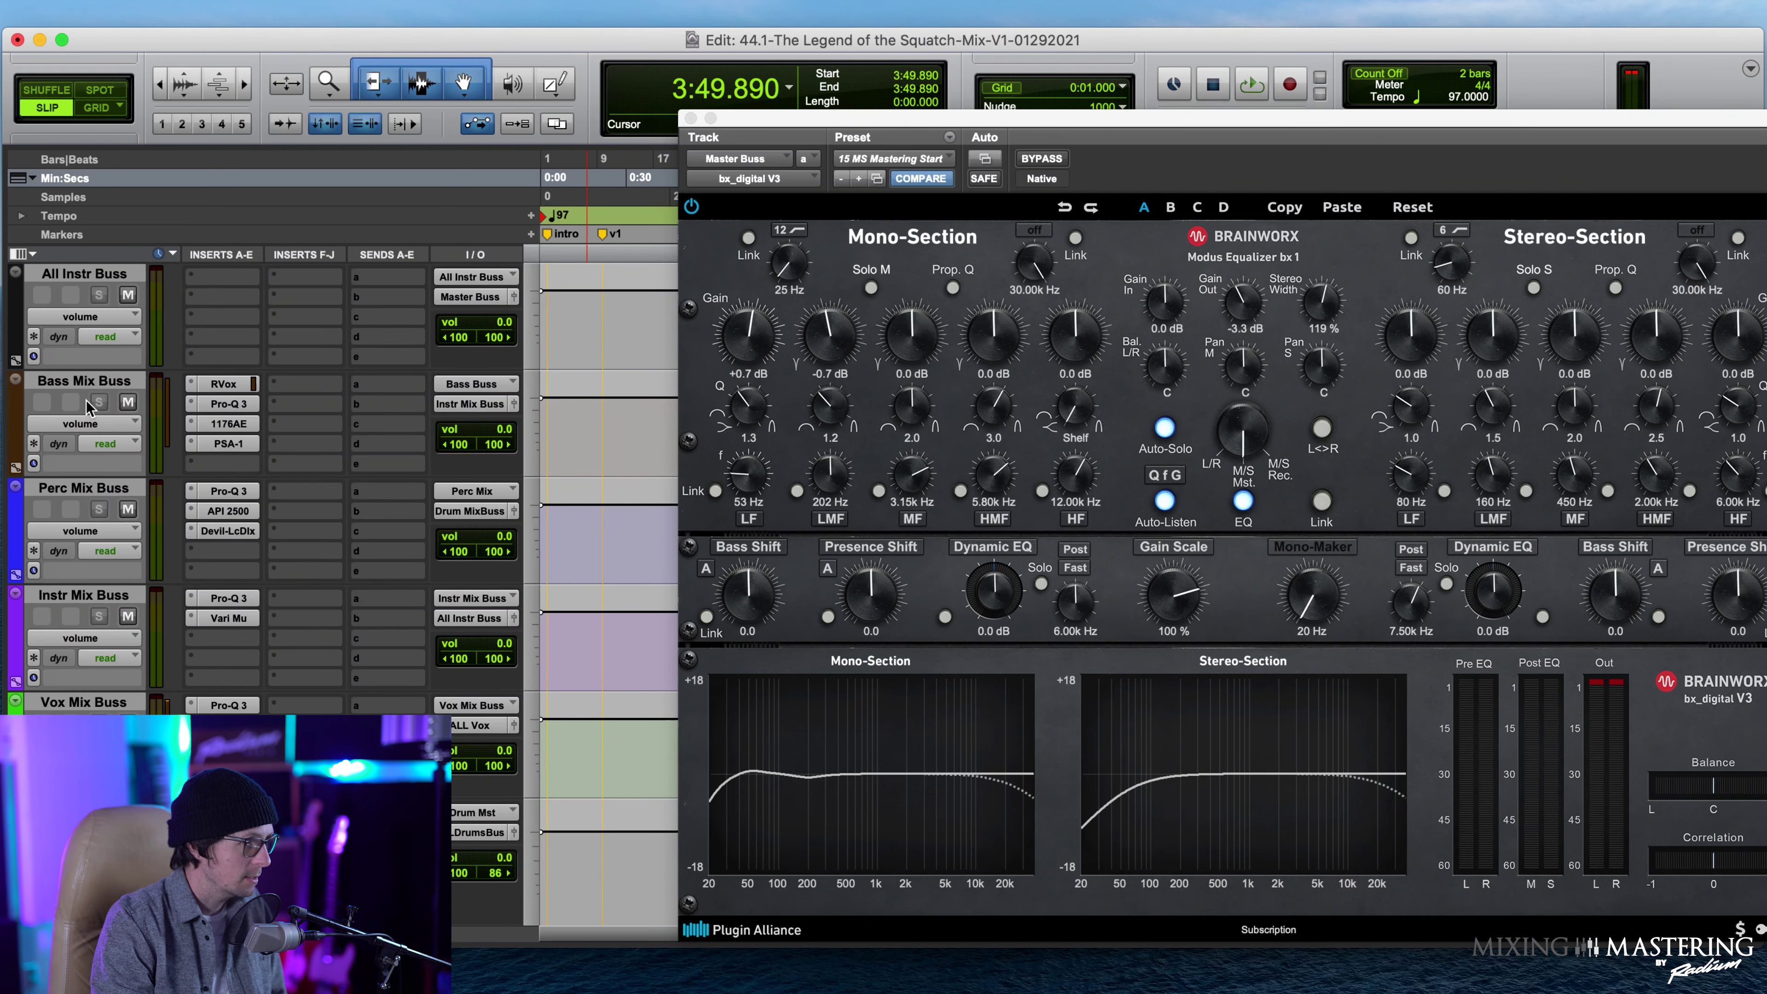
{"action": "scroll", "coordinate": [416, 475], "scroll_direction": "up", "scroll_amount": 4}
{"action": "left_click", "coordinate": [110, 485]}
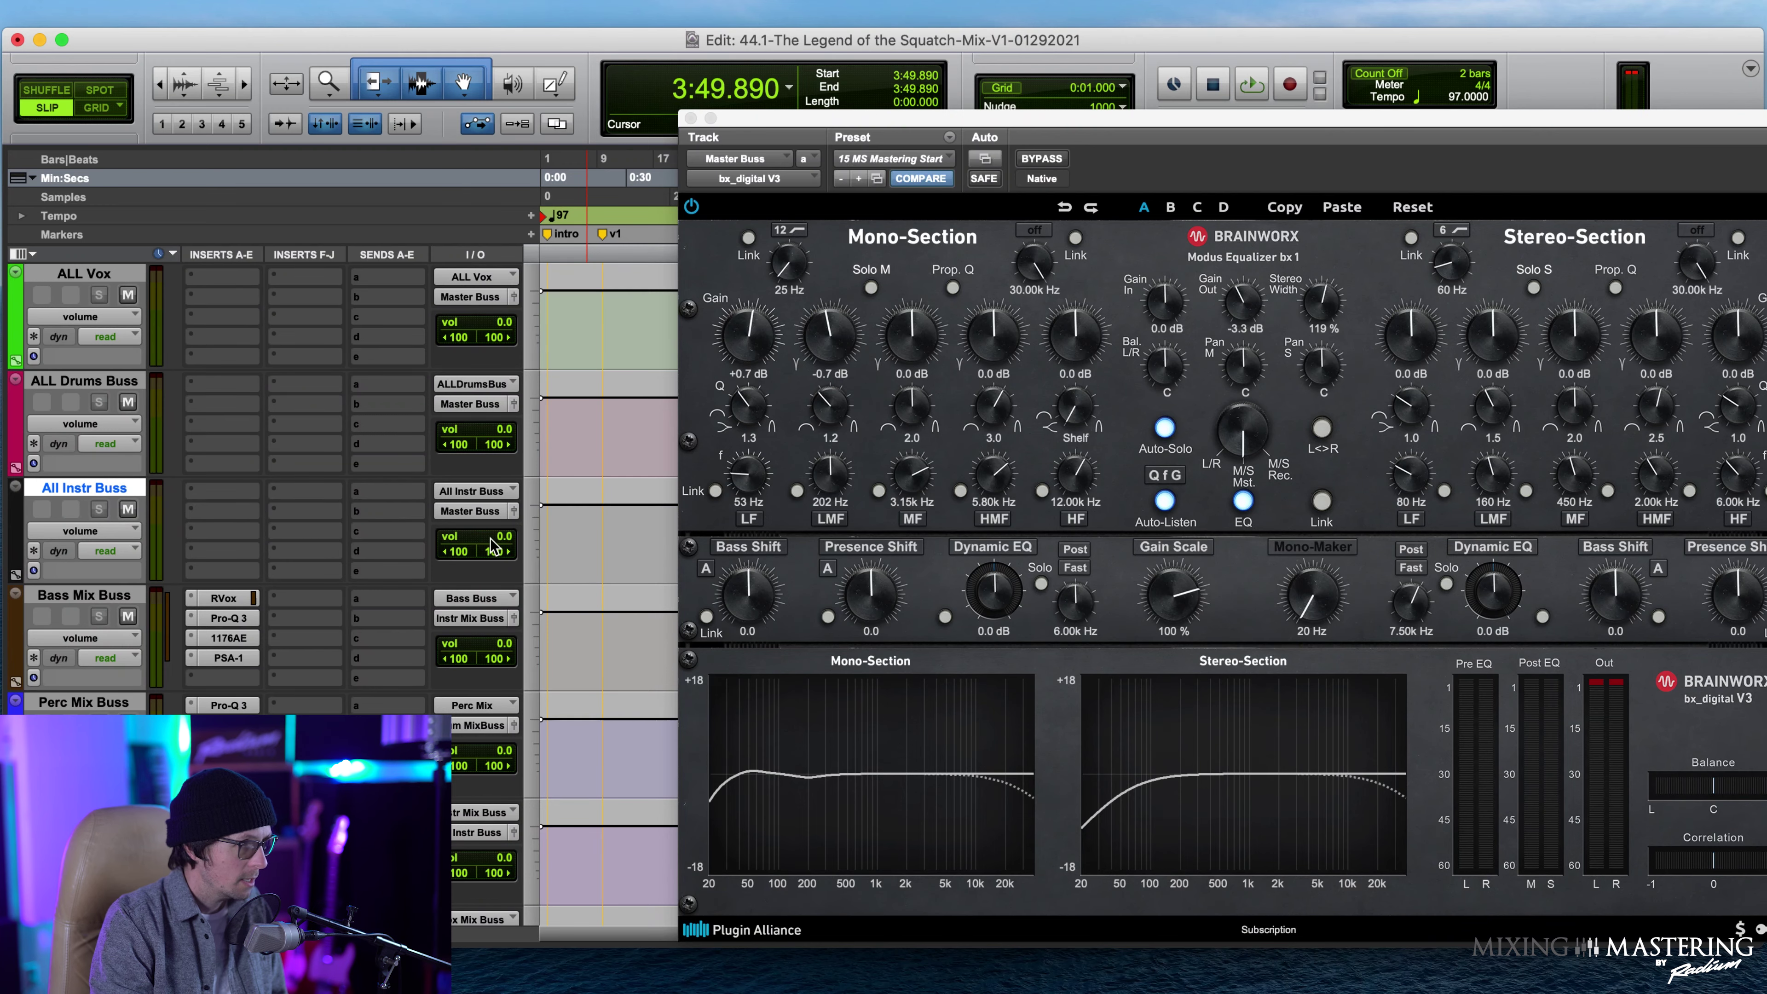
{"action": "left_click", "coordinate": [216, 495]}
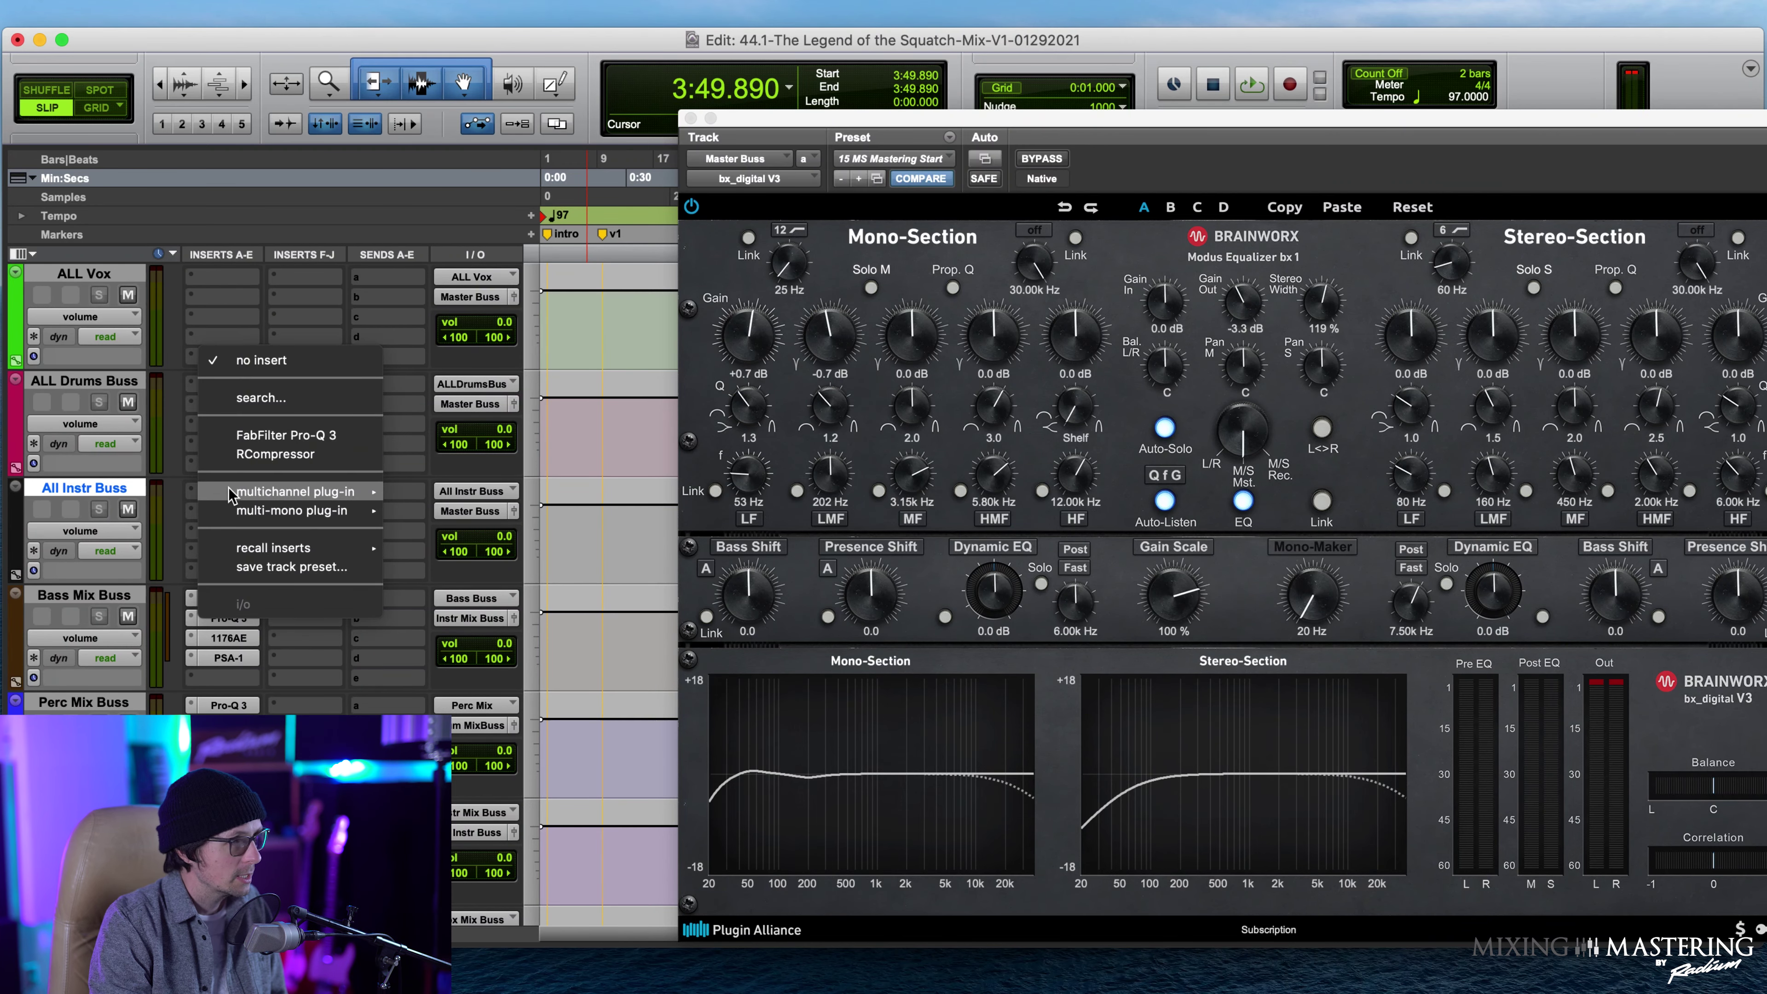
{"action": "key", "text": "Escape"}
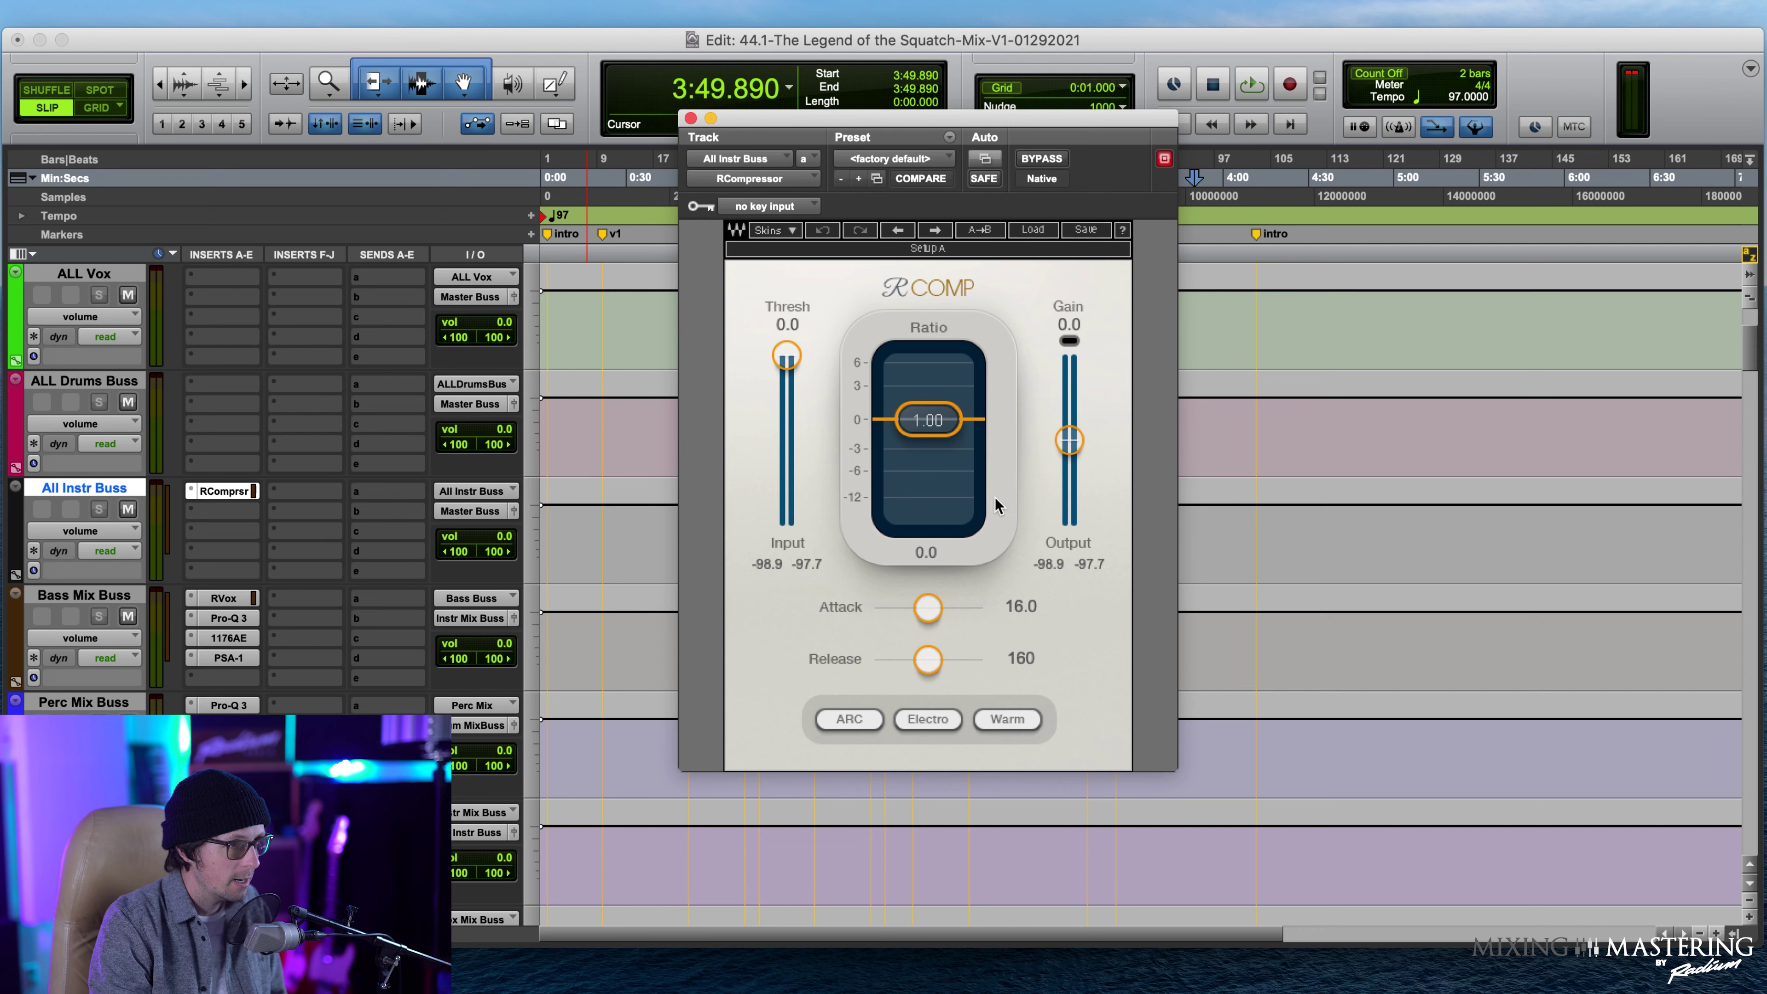
{"action": "left_click", "coordinate": [690, 119]}
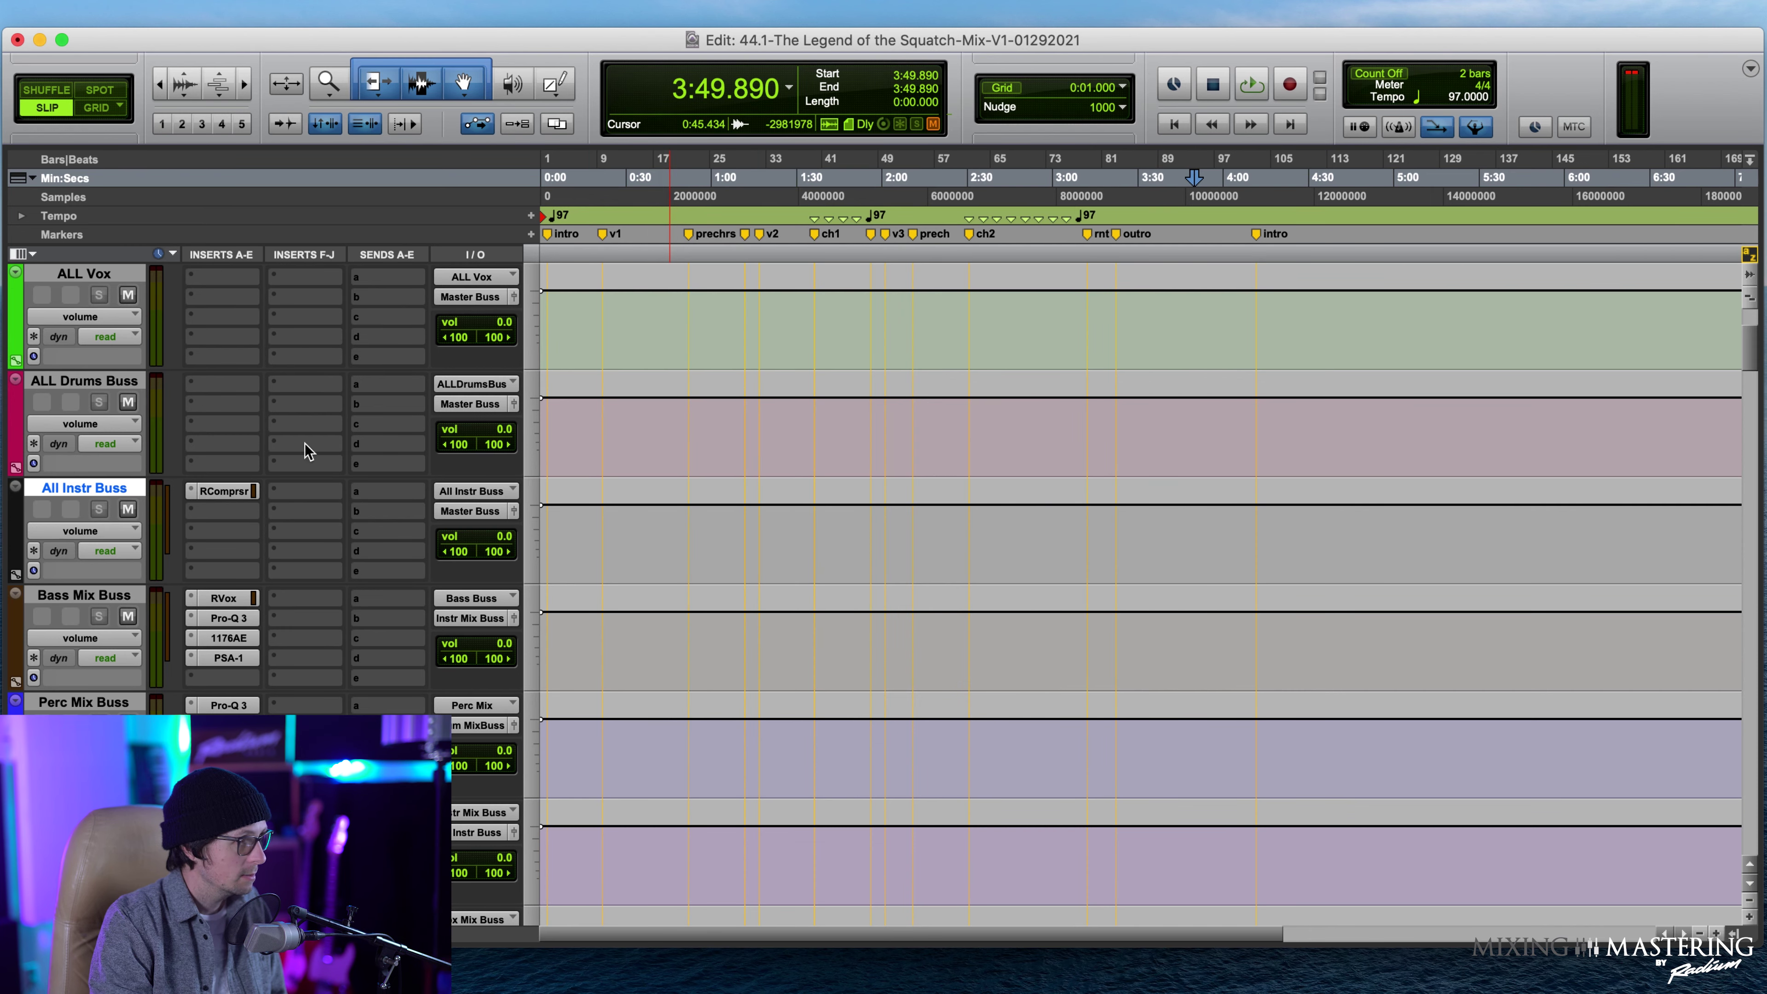
Load Softube's Weiss Compressor Limiter (stereo) as a multichannel plug-in in the first insert of the All Instr Buss.
{"action": "left_click", "coordinate": [193, 491]}
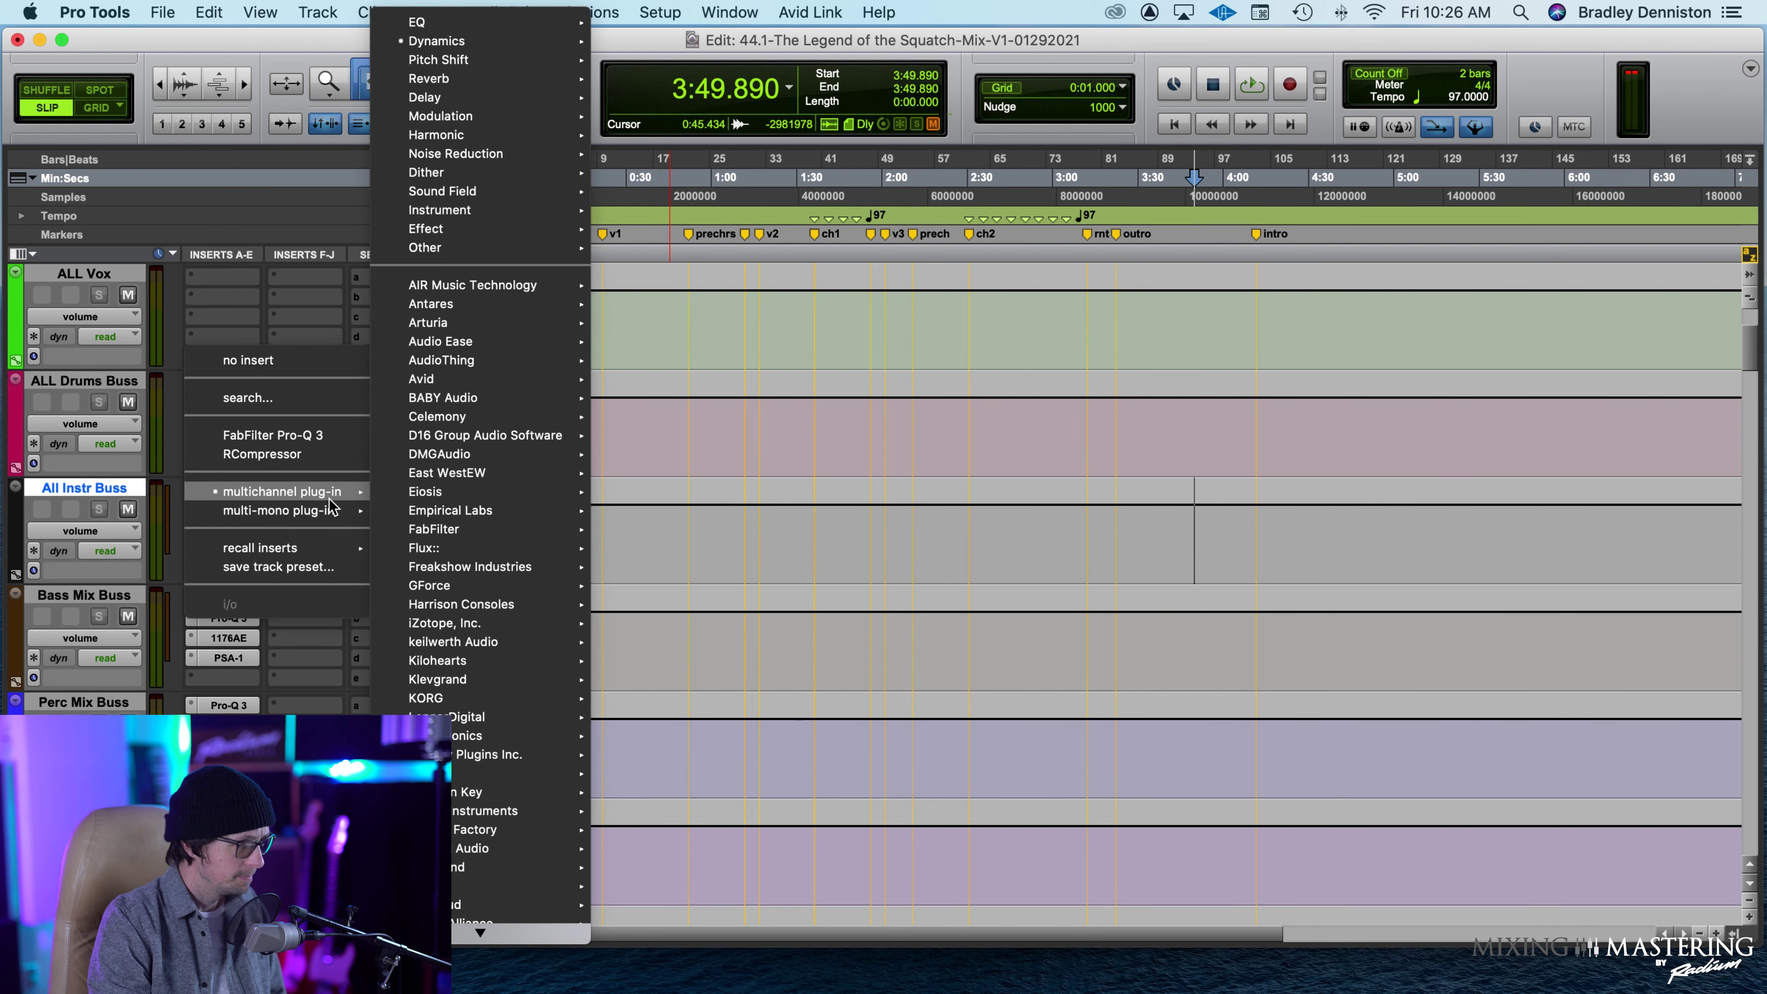
{"action": "scroll", "coordinate": [536, 919], "scroll_direction": "down", "scroll_amount": 3}
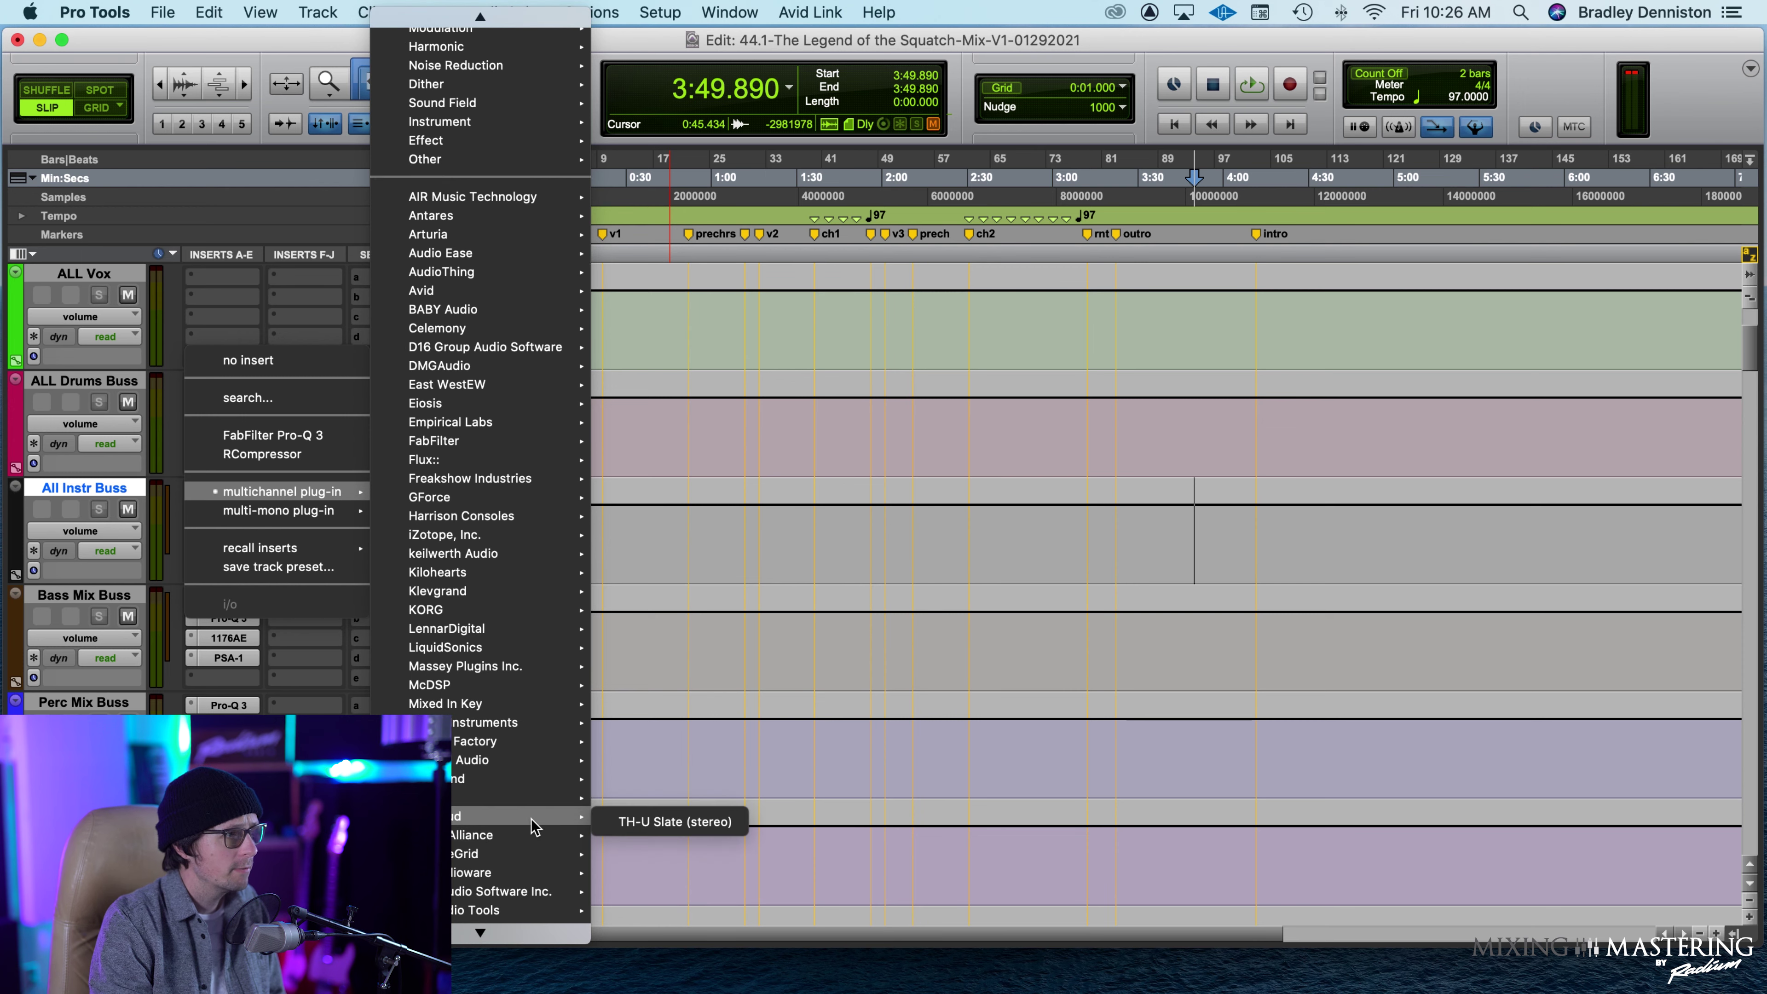
{"action": "mouse_move", "coordinate": [538, 764]}
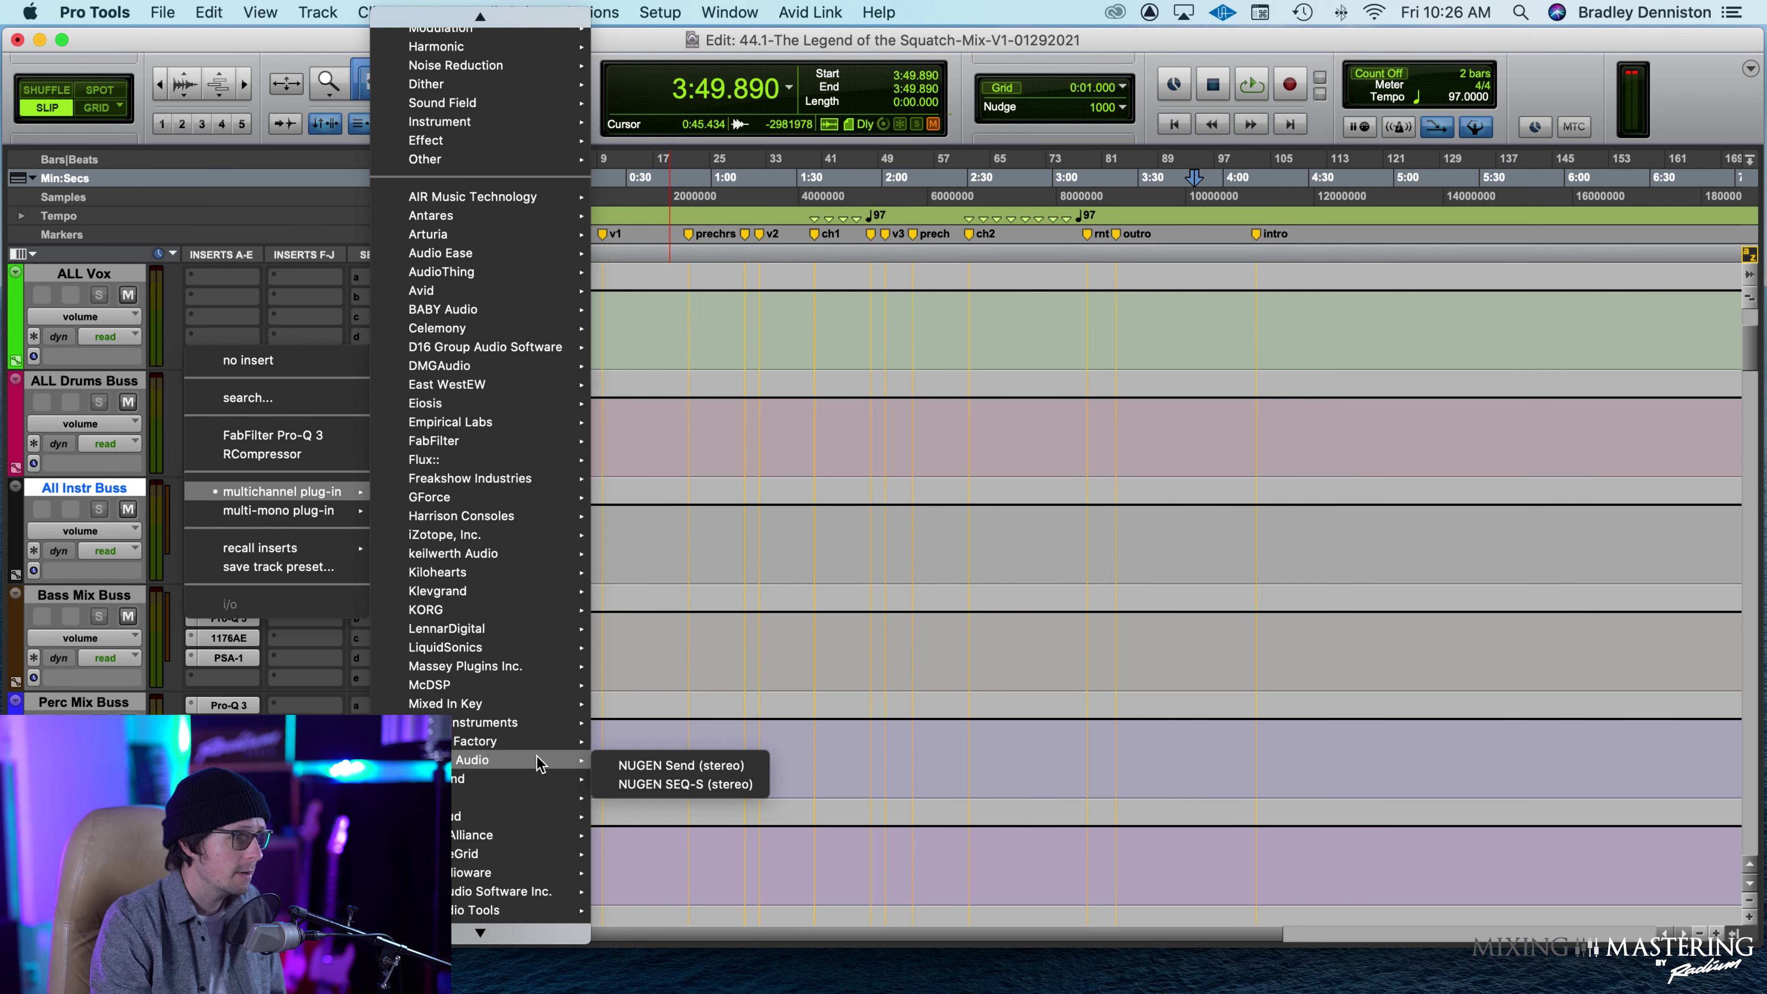
{"action": "mouse_move", "coordinate": [533, 689]}
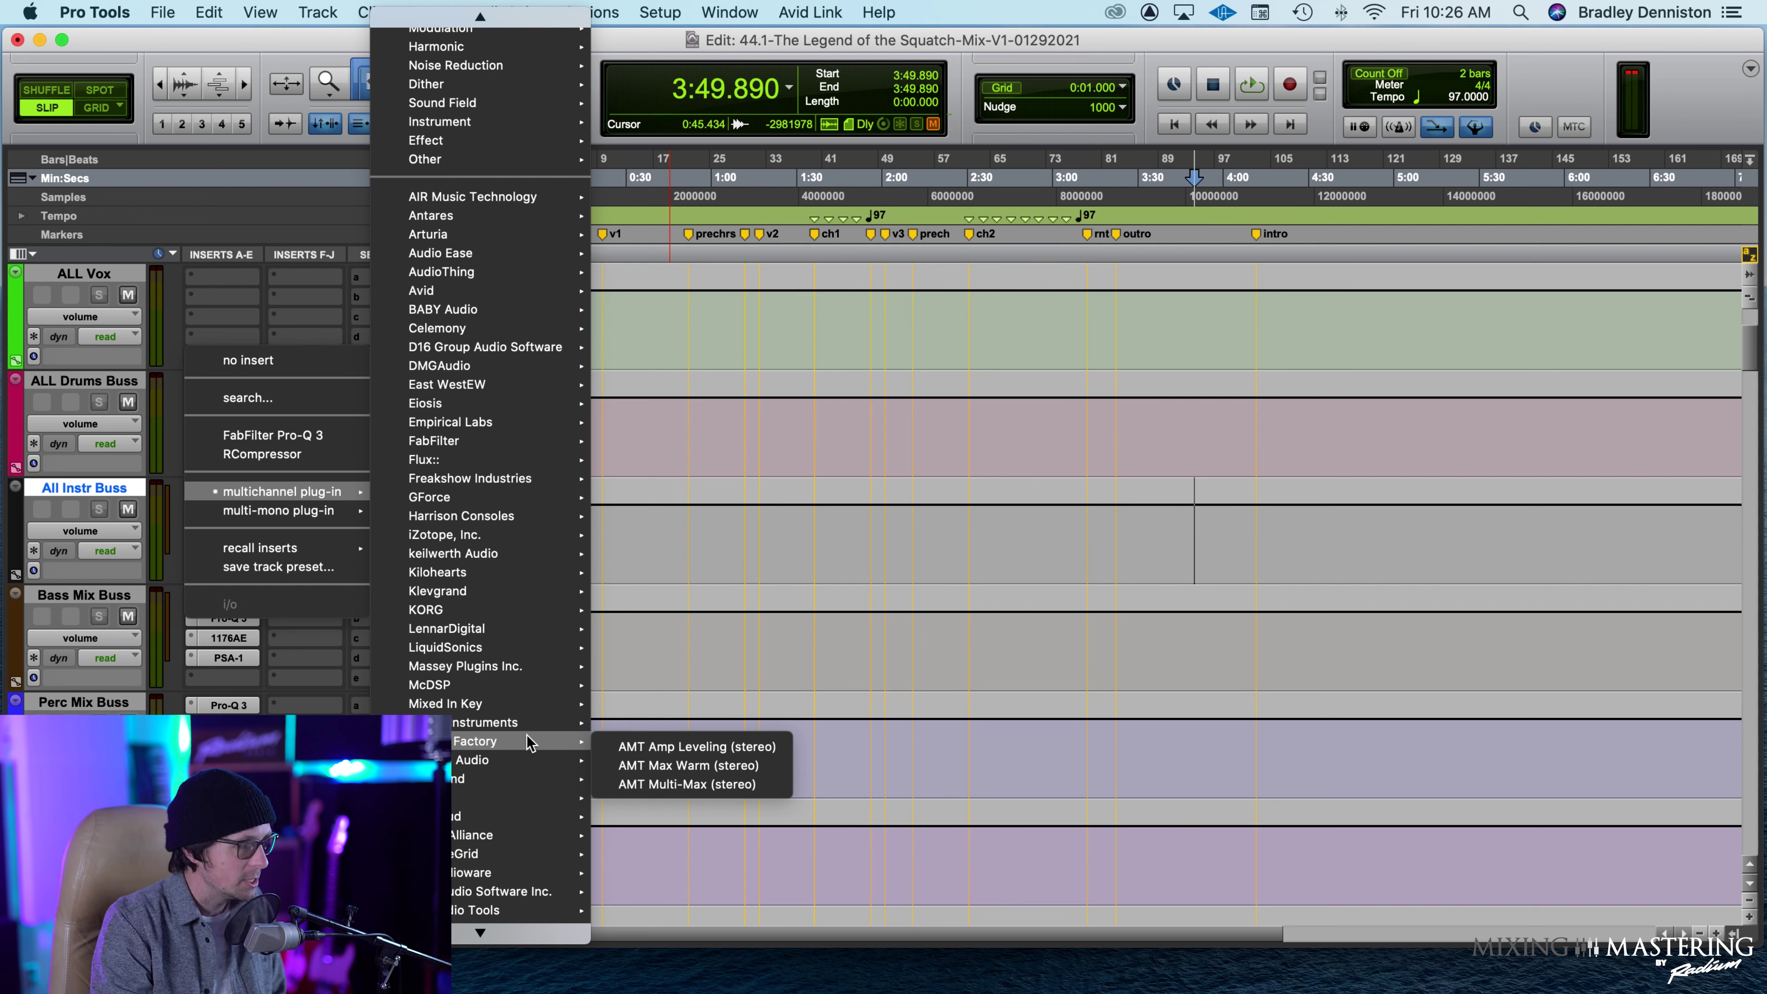
{"action": "scroll", "coordinate": [518, 759], "scroll_direction": "down", "scroll_amount": 7}
{"action": "mouse_move", "coordinate": [439, 394]}
{"action": "scroll", "coordinate": [440, 390], "scroll_direction": "up", "scroll_amount": 5}
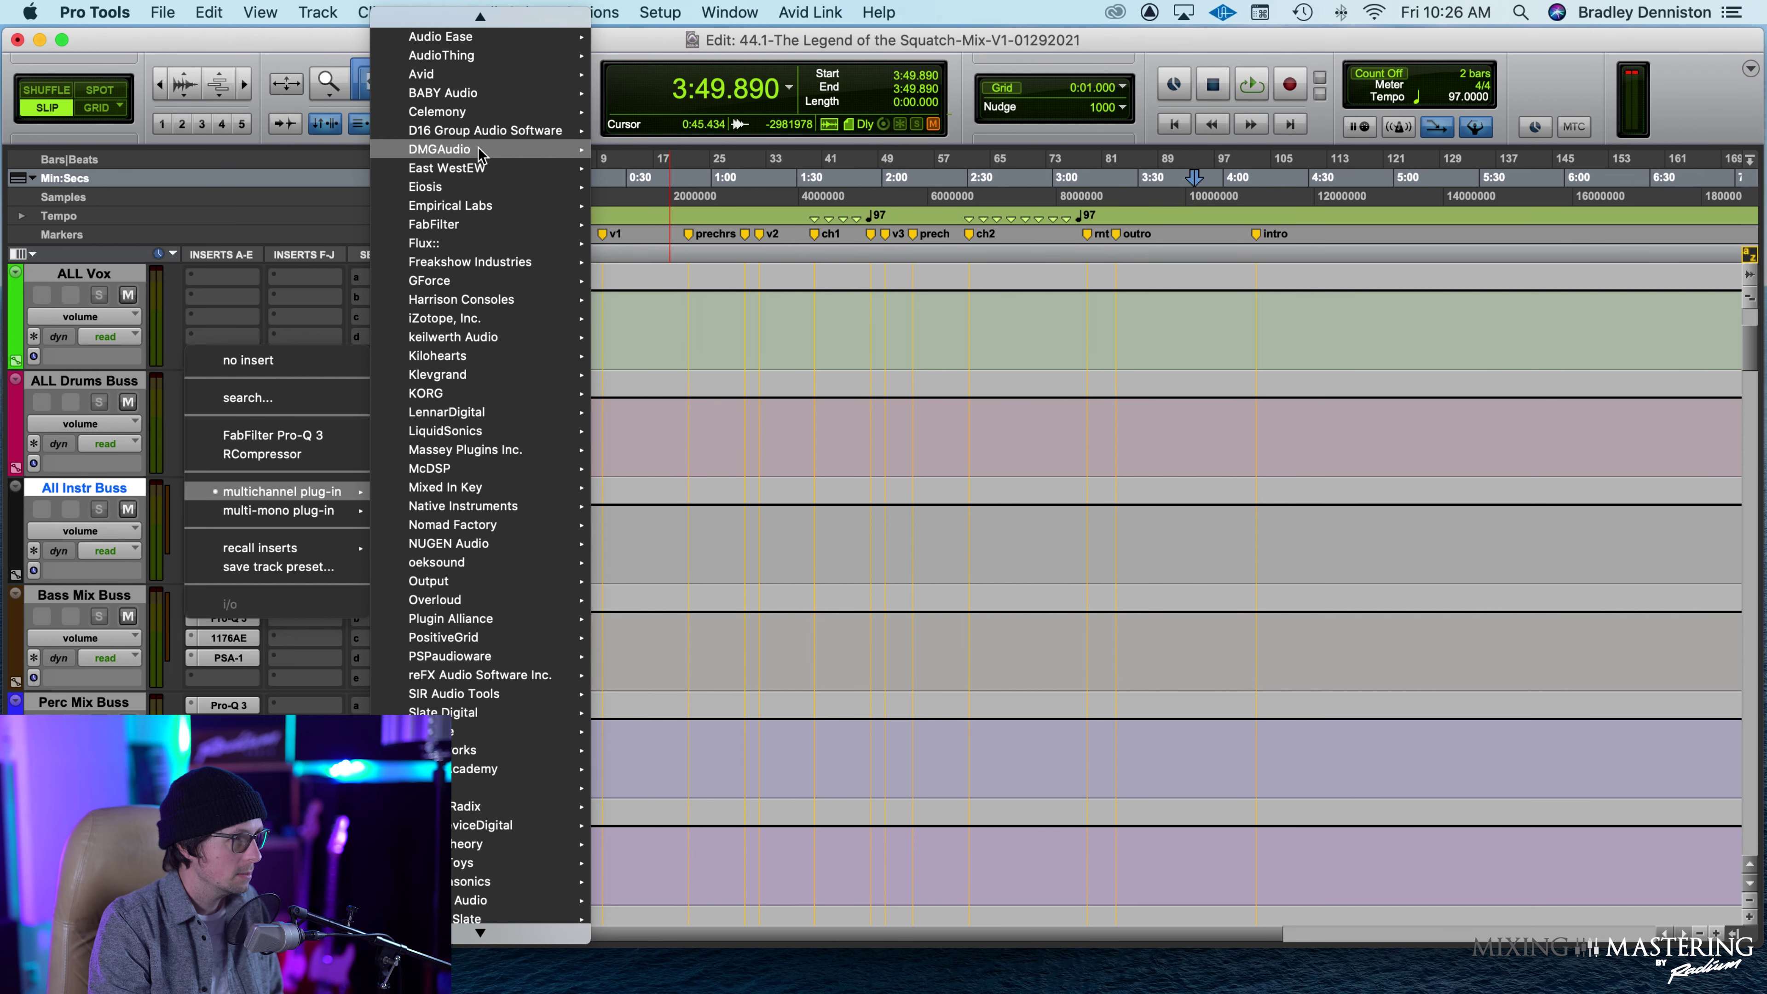
{"action": "mouse_move", "coordinate": [506, 620]}
{"action": "mouse_move", "coordinate": [523, 808]}
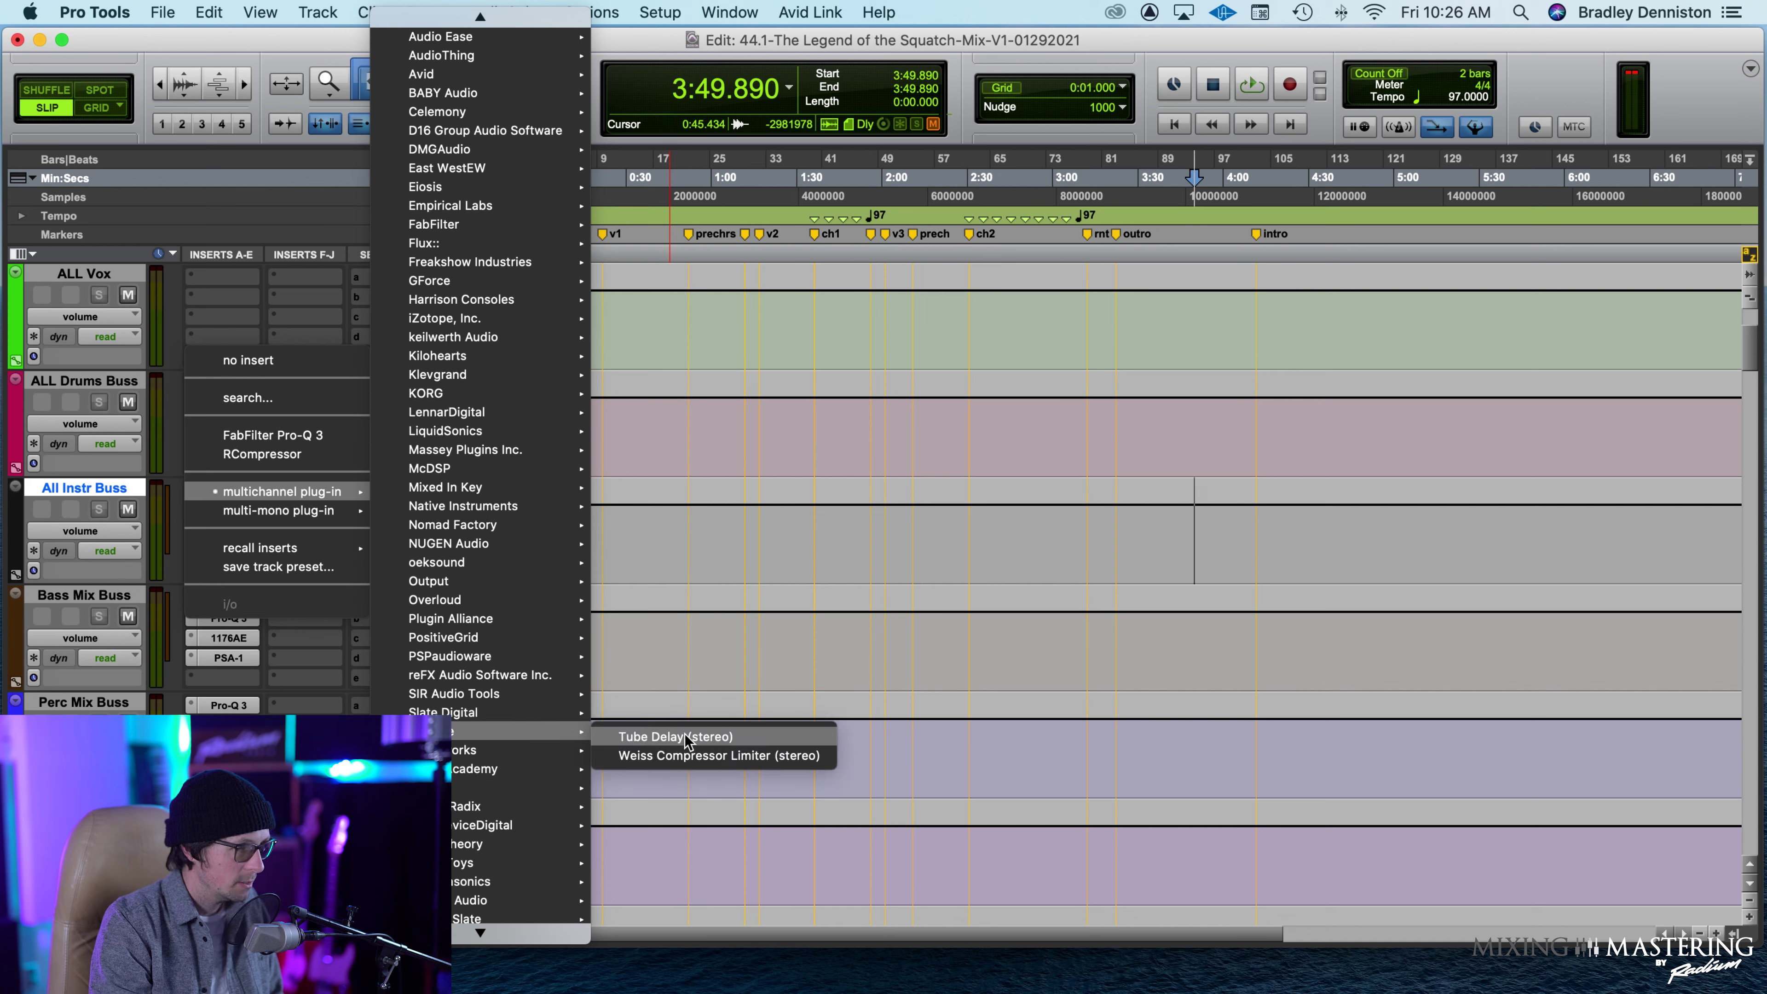
{"action": "left_click", "coordinate": [698, 756]}
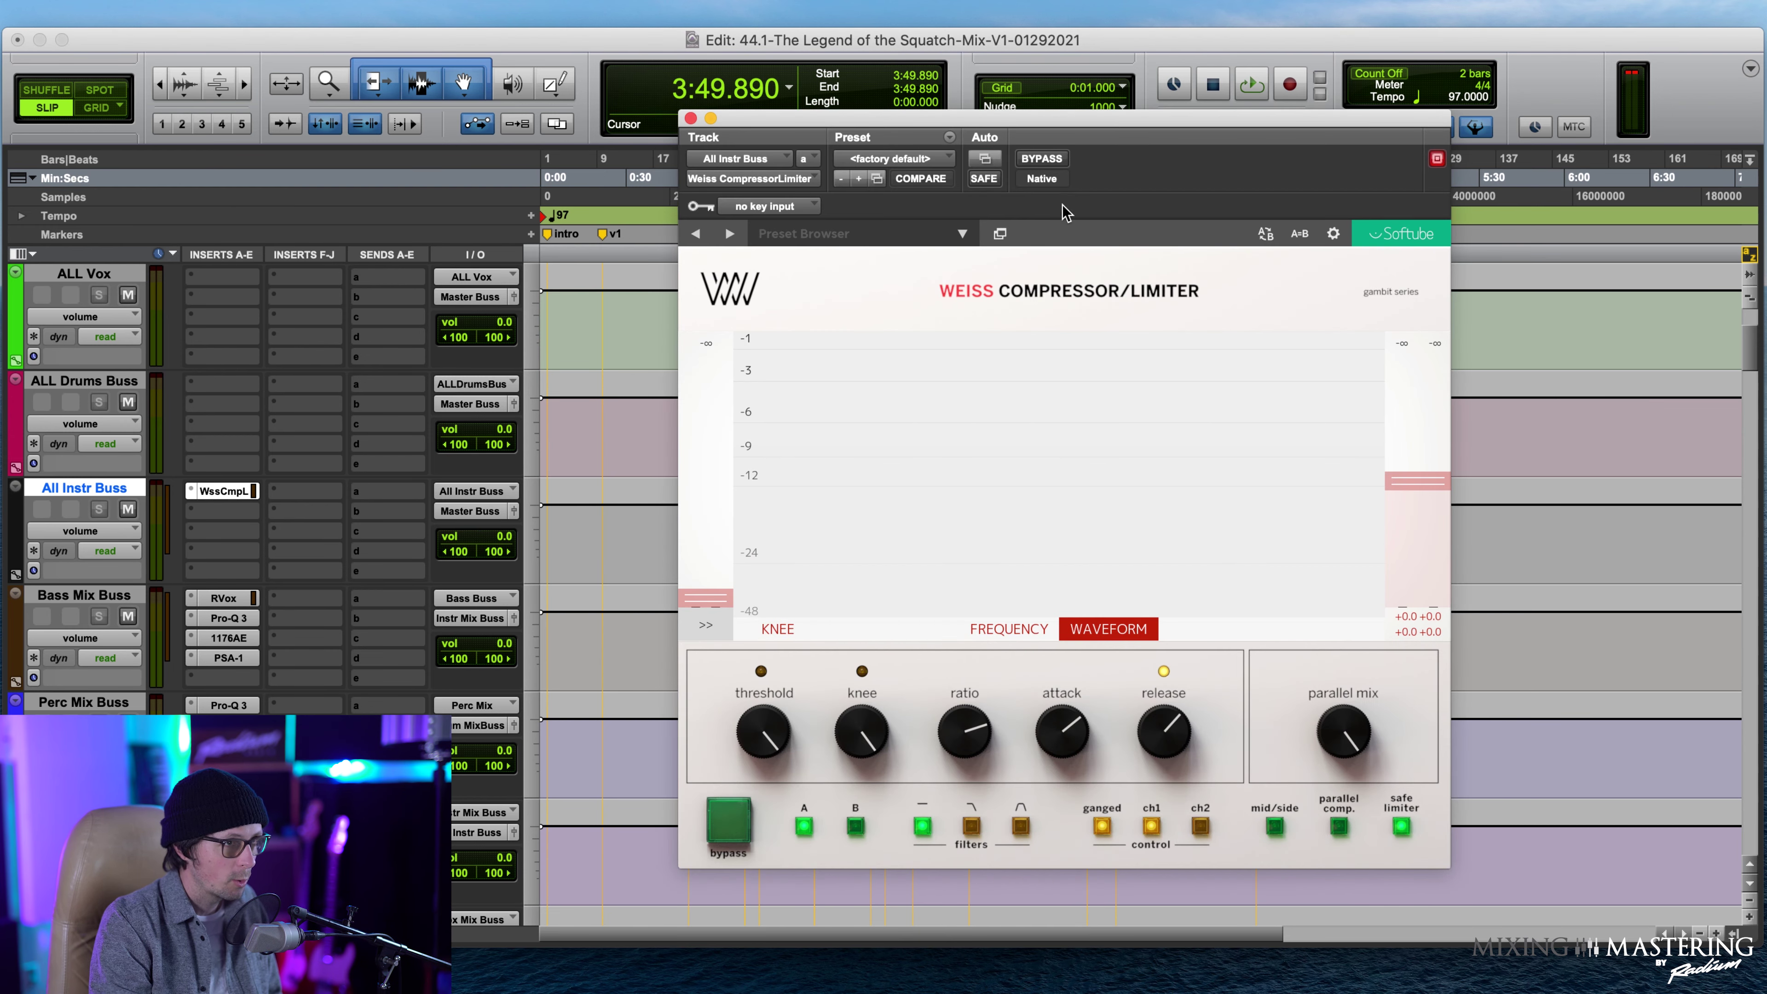
Reposition the compressor window, play the song, lower the soft knee and set the threshold to -11 dB.
{"action": "left_click_drag", "start_coordinate": [1107, 120], "coordinate": [954, 143]}
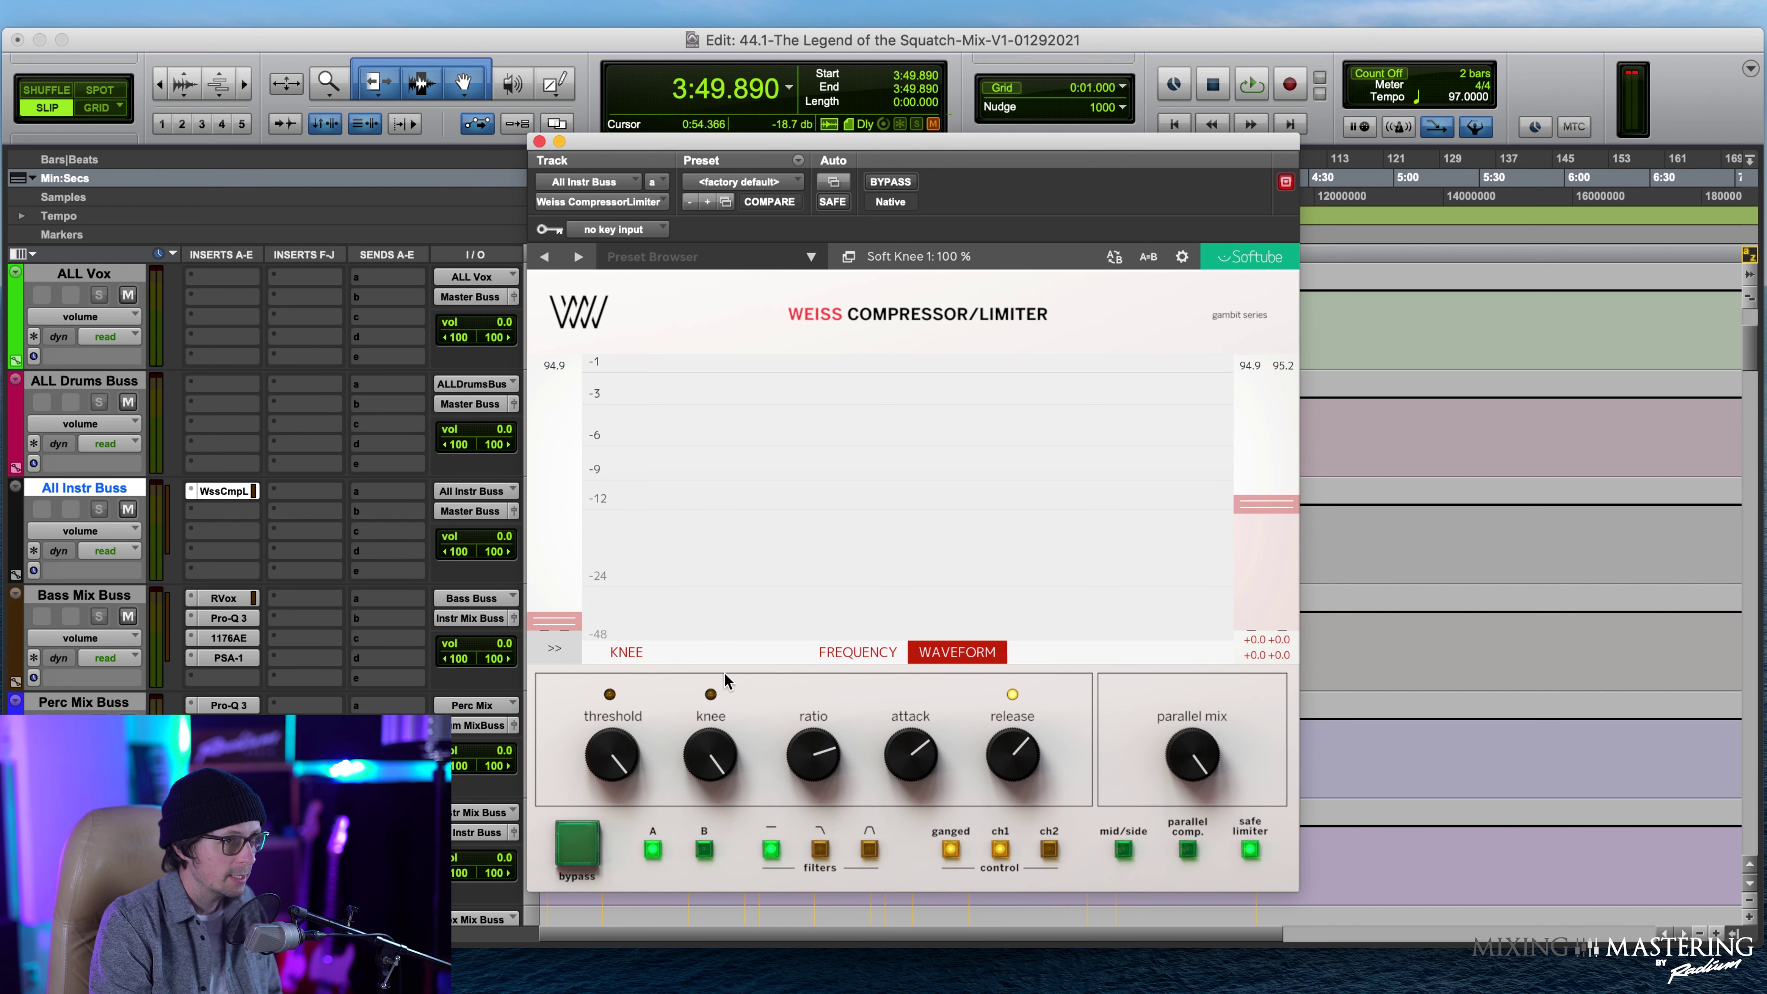
{"action": "left_click_drag", "start_coordinate": [989, 147], "coordinate": [890, 111]}
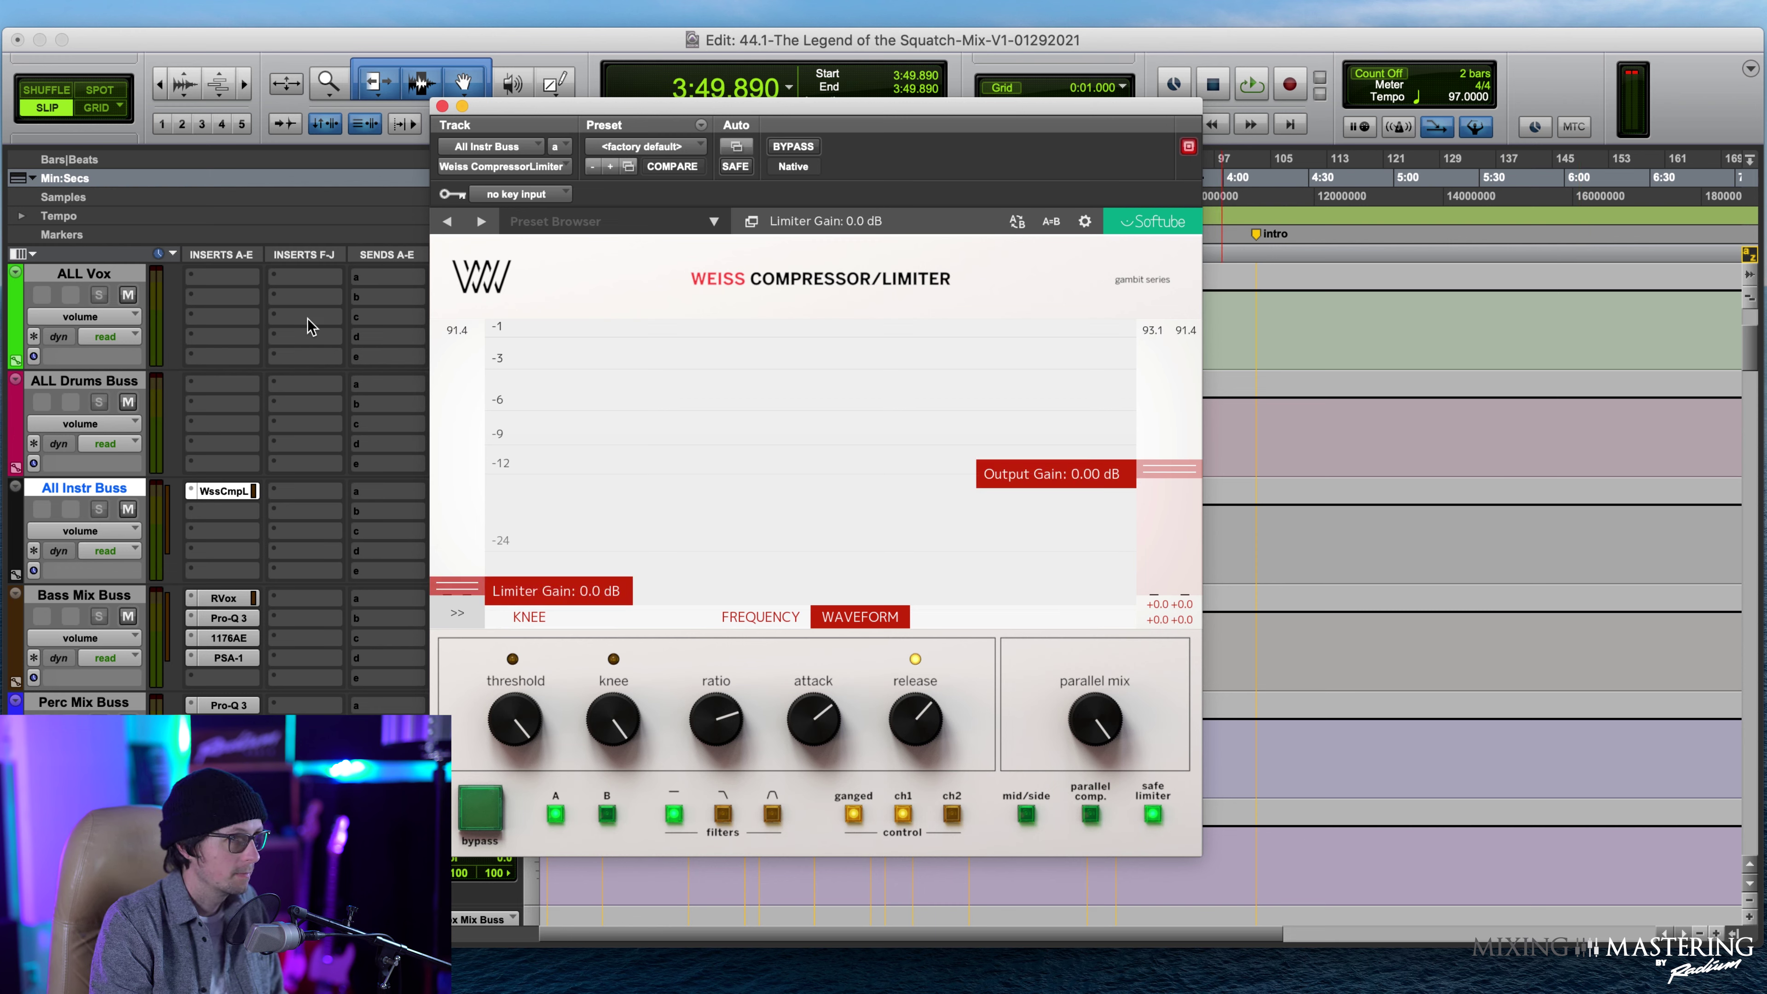
{"action": "left_click", "coordinate": [626, 38]}
{"action": "key", "text": "space"}
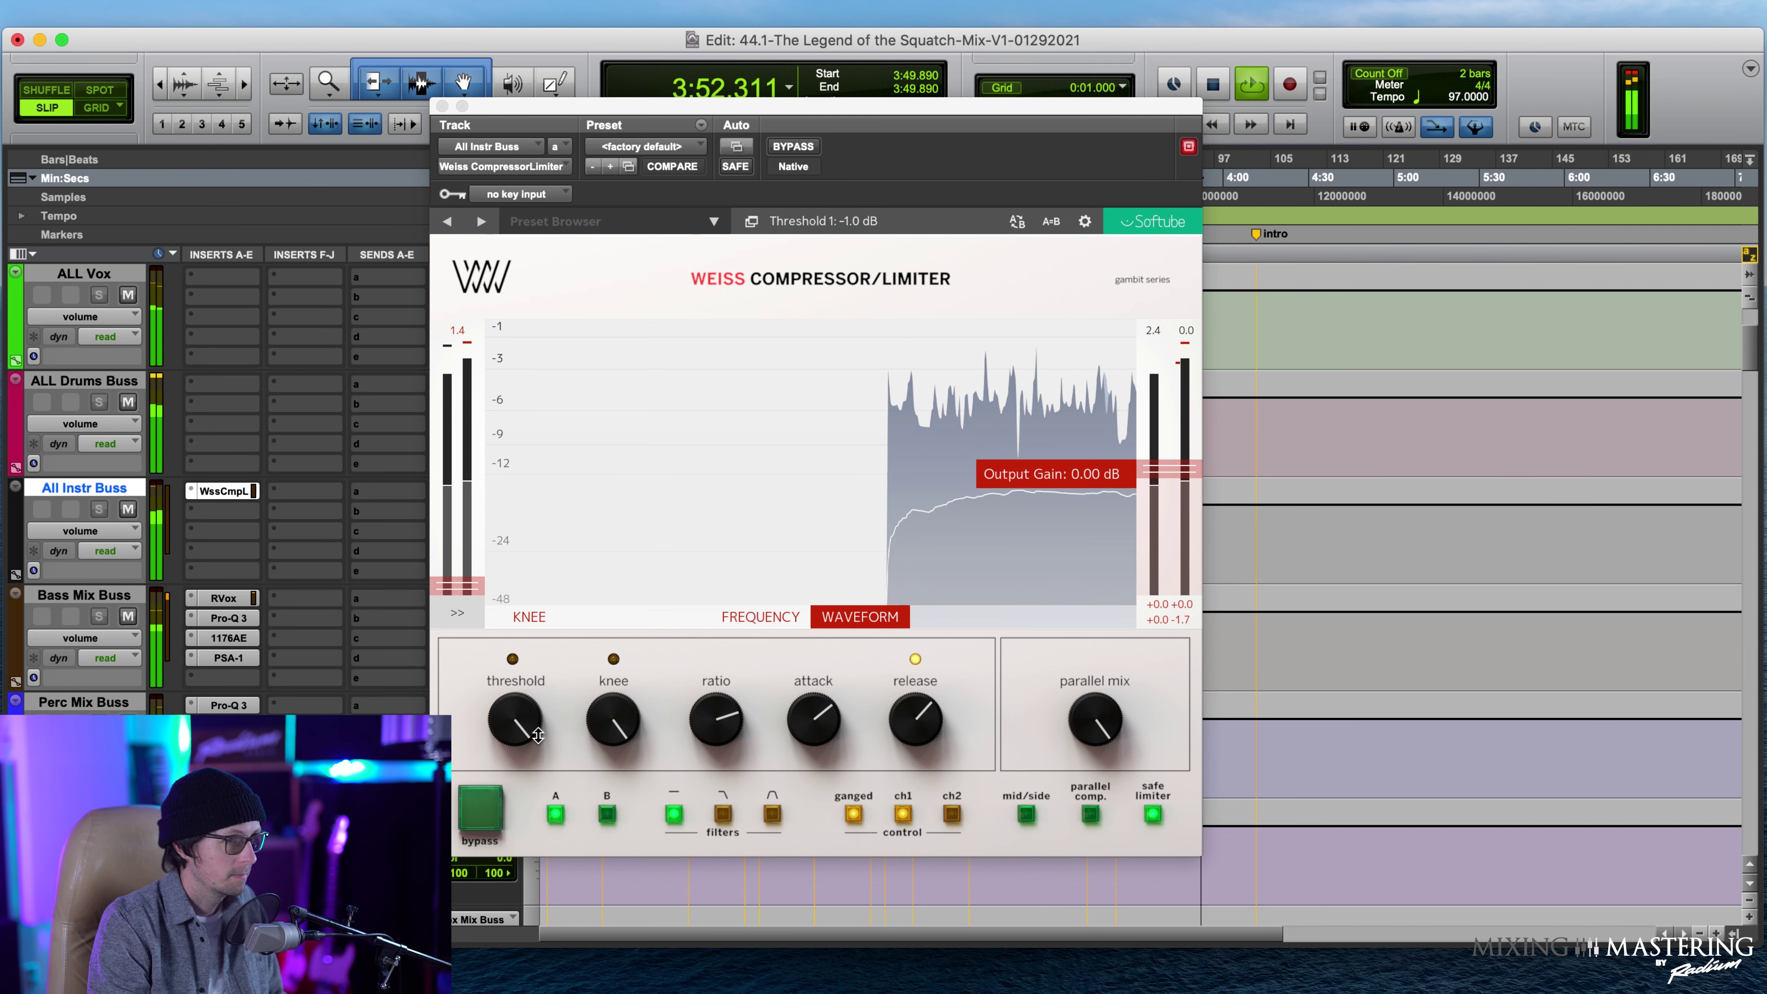
{"action": "left_click", "coordinate": [617, 728]}
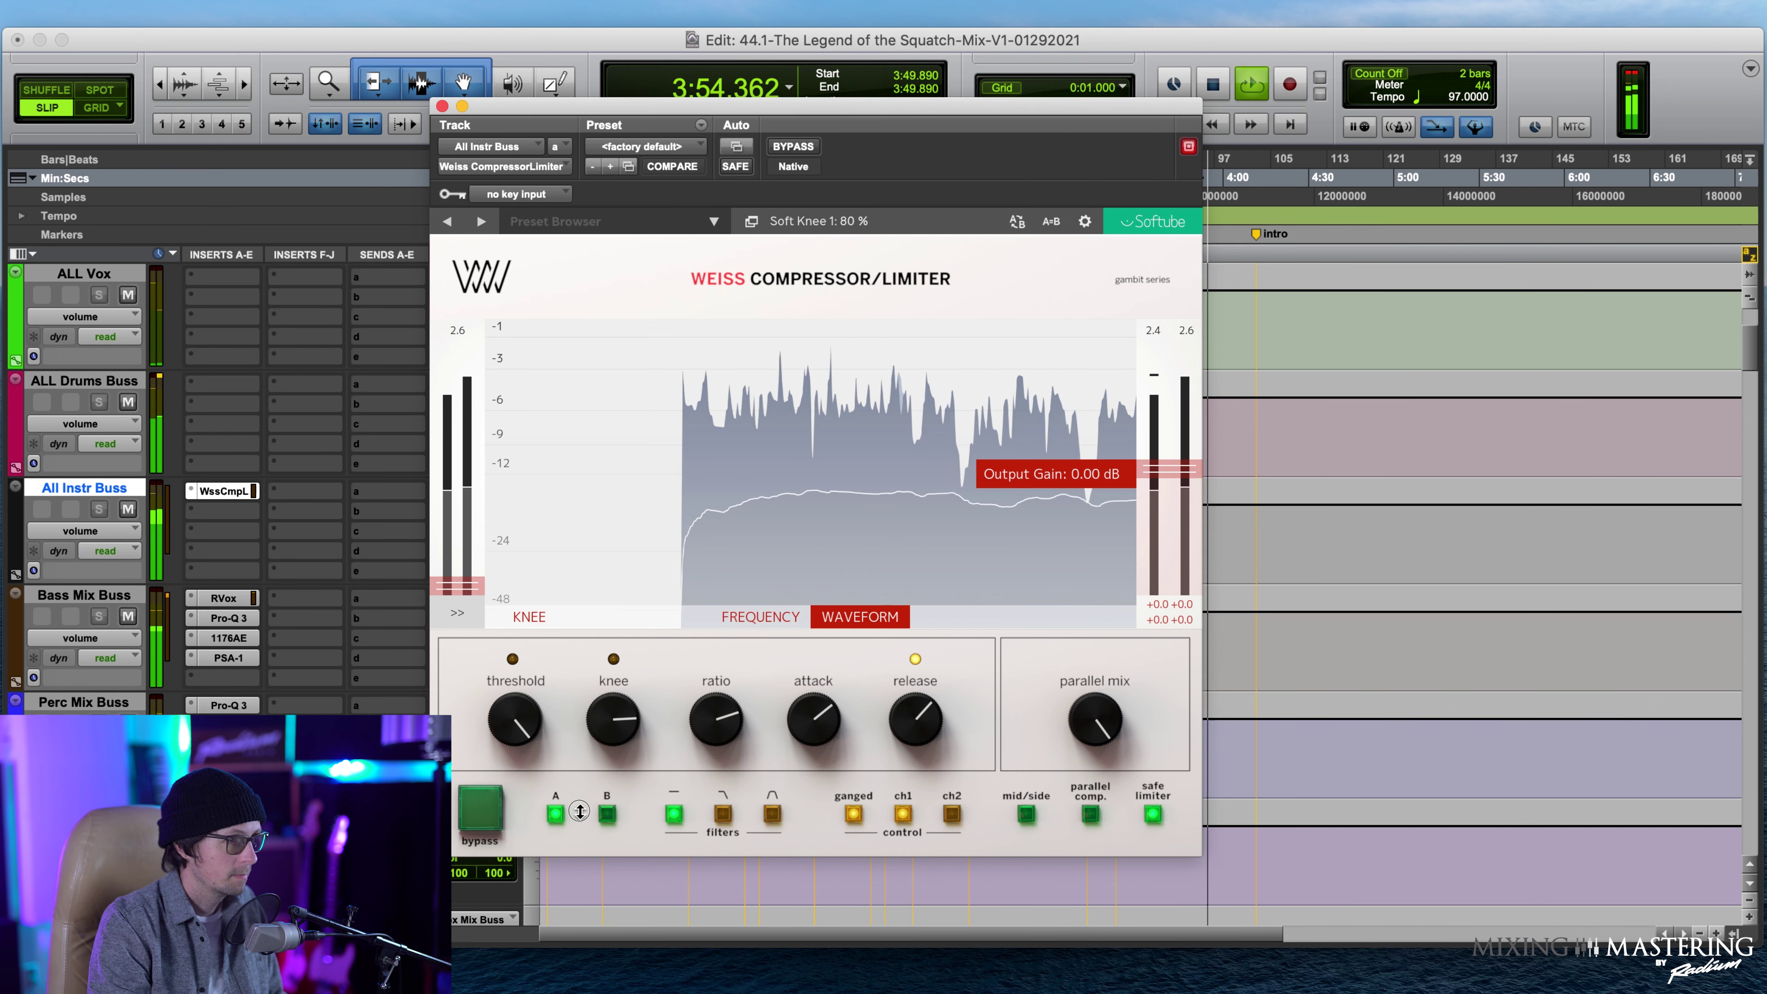
{"action": "left_click_drag", "start_coordinate": [613, 724], "coordinate": [485, 784]}
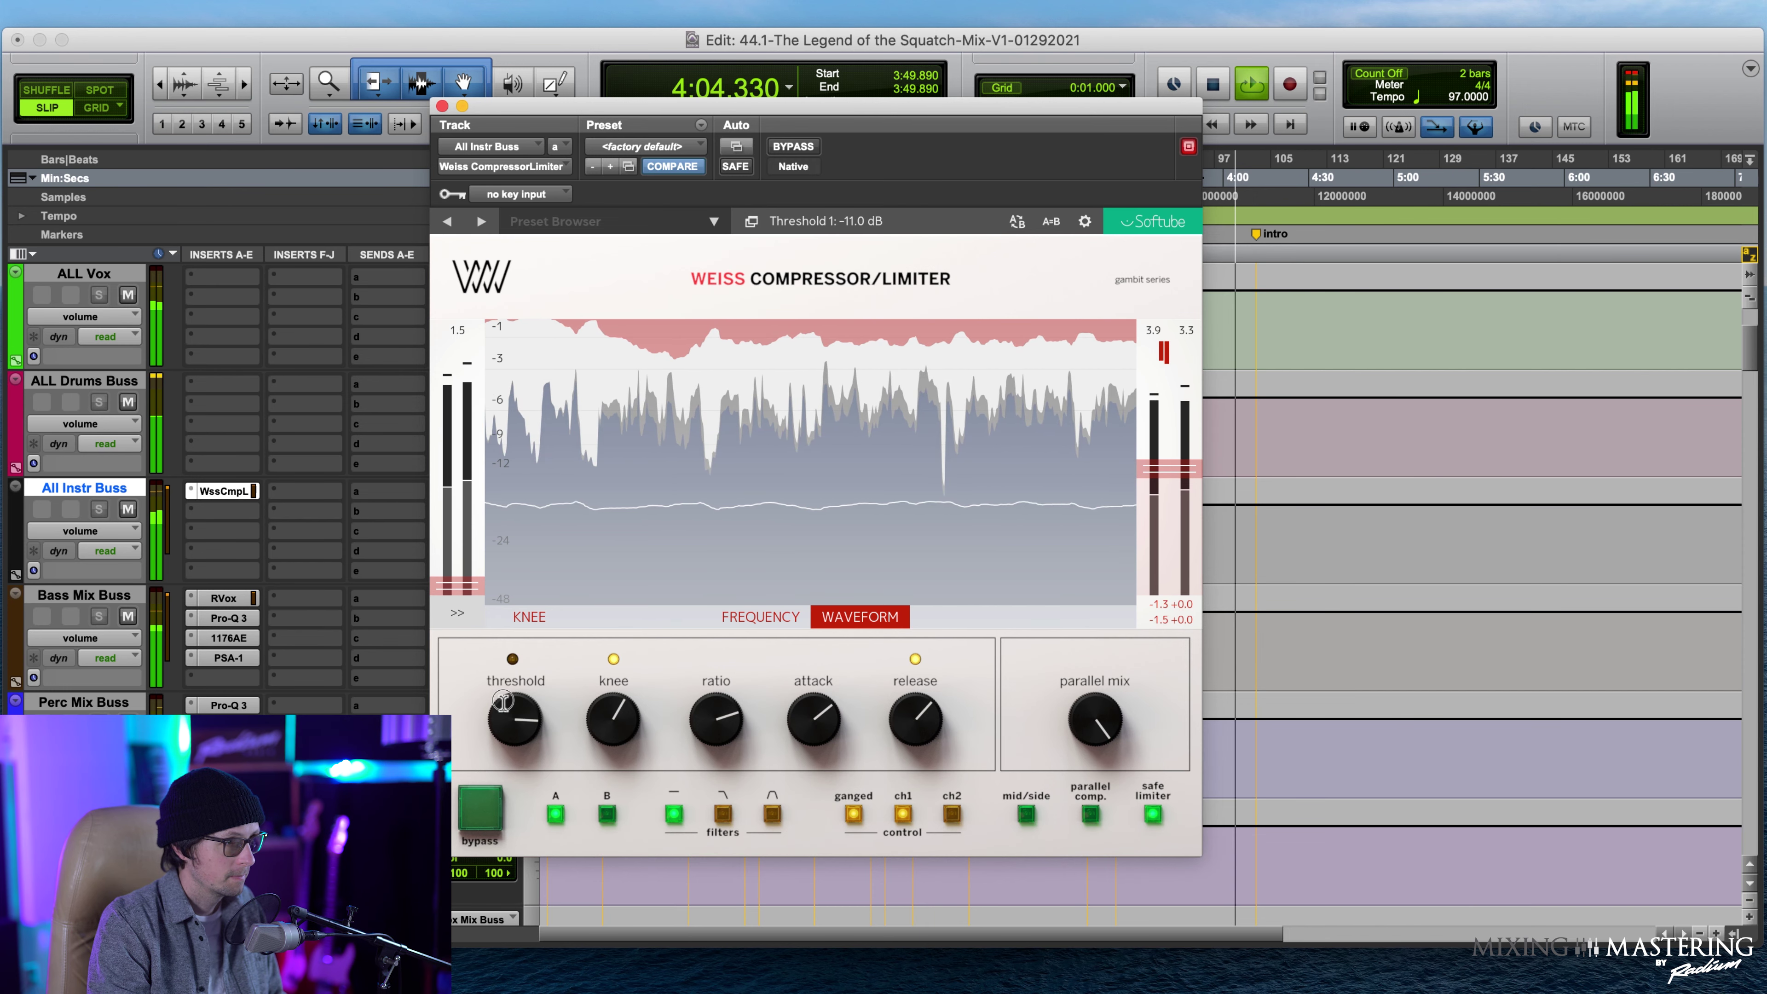
Set the compressor's ratio to 1:1.08, its attack to 1 ms and its fast release to 1.25 ms.
{"action": "left_click_drag", "start_coordinate": [713, 728], "coordinate": [689, 851]}
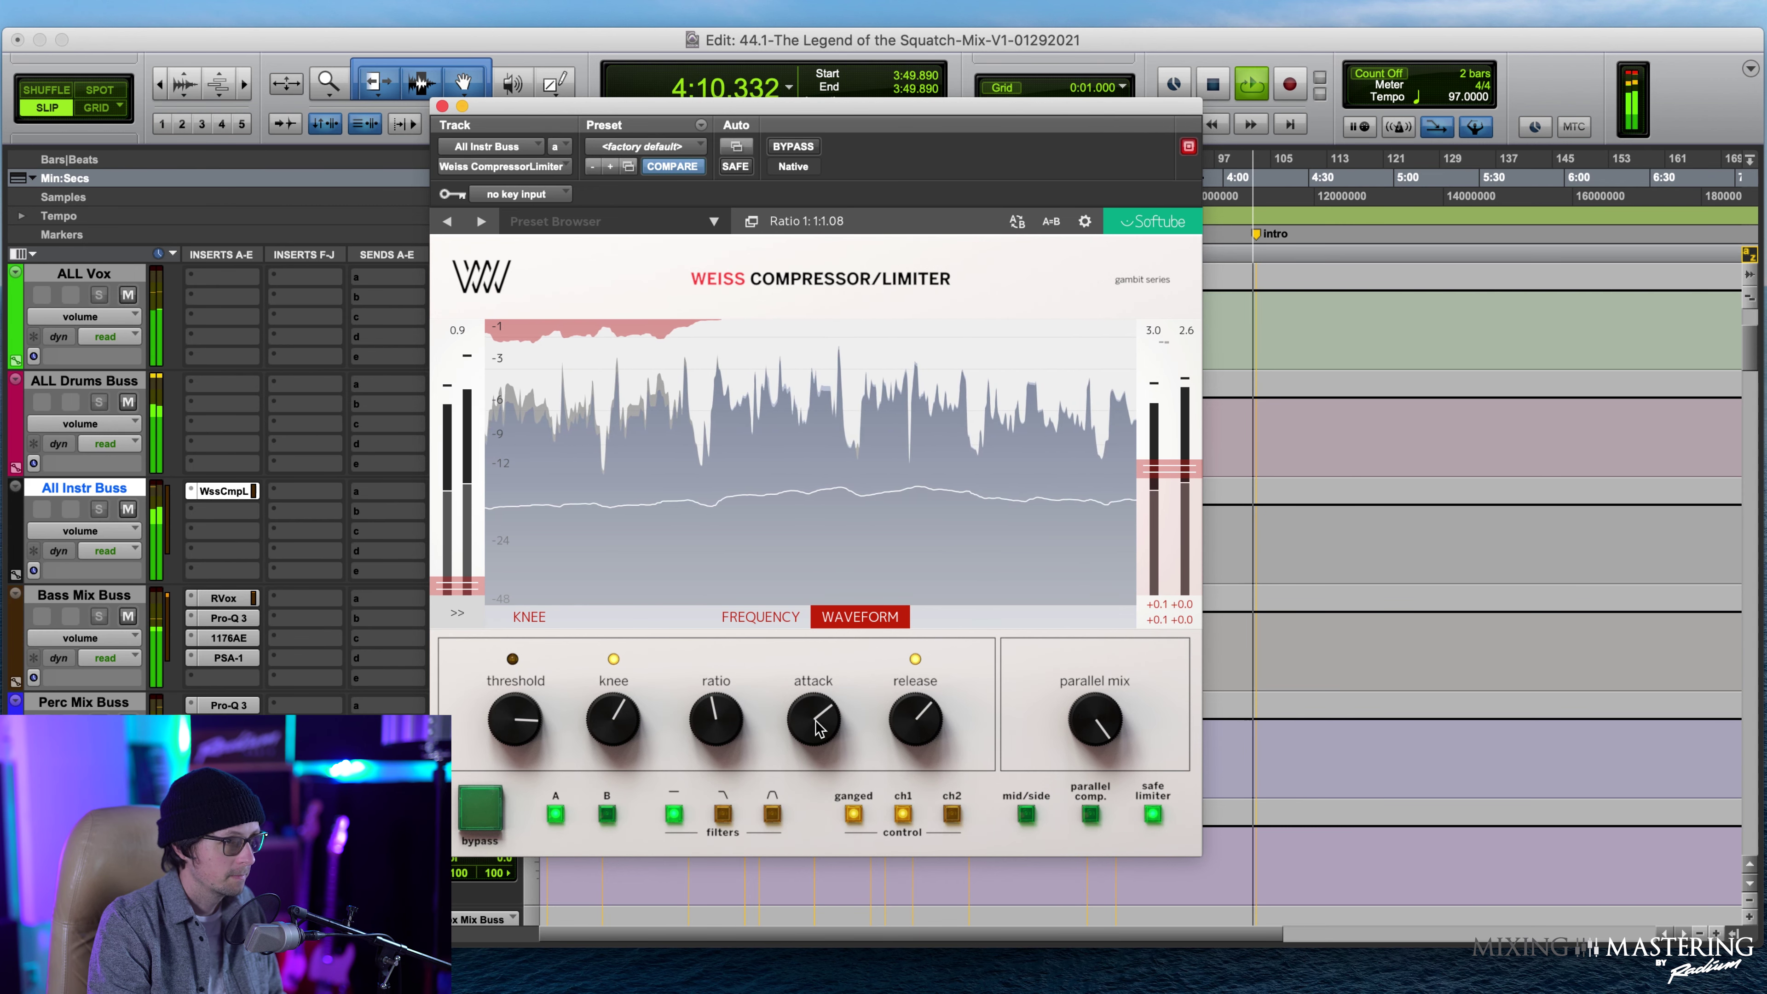
{"action": "left_click_drag", "start_coordinate": [813, 721], "coordinate": [787, 855]}
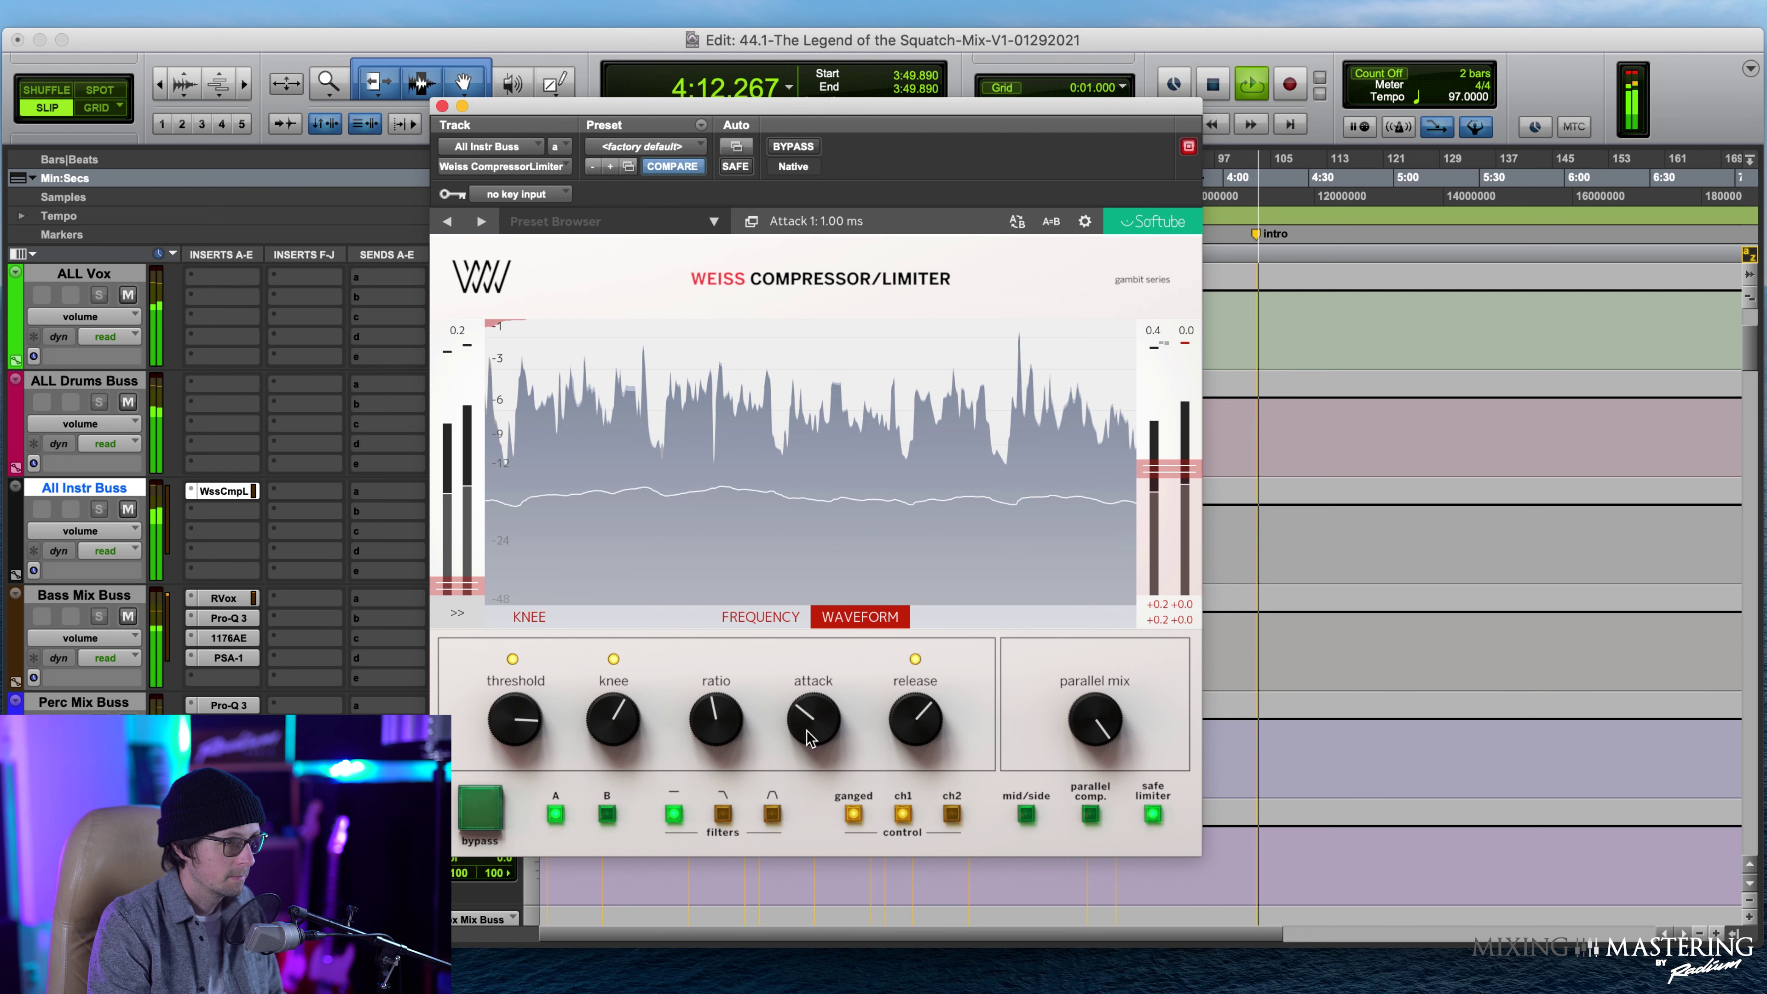
{"action": "left_click_drag", "start_coordinate": [916, 720], "coordinate": [872, 835]}
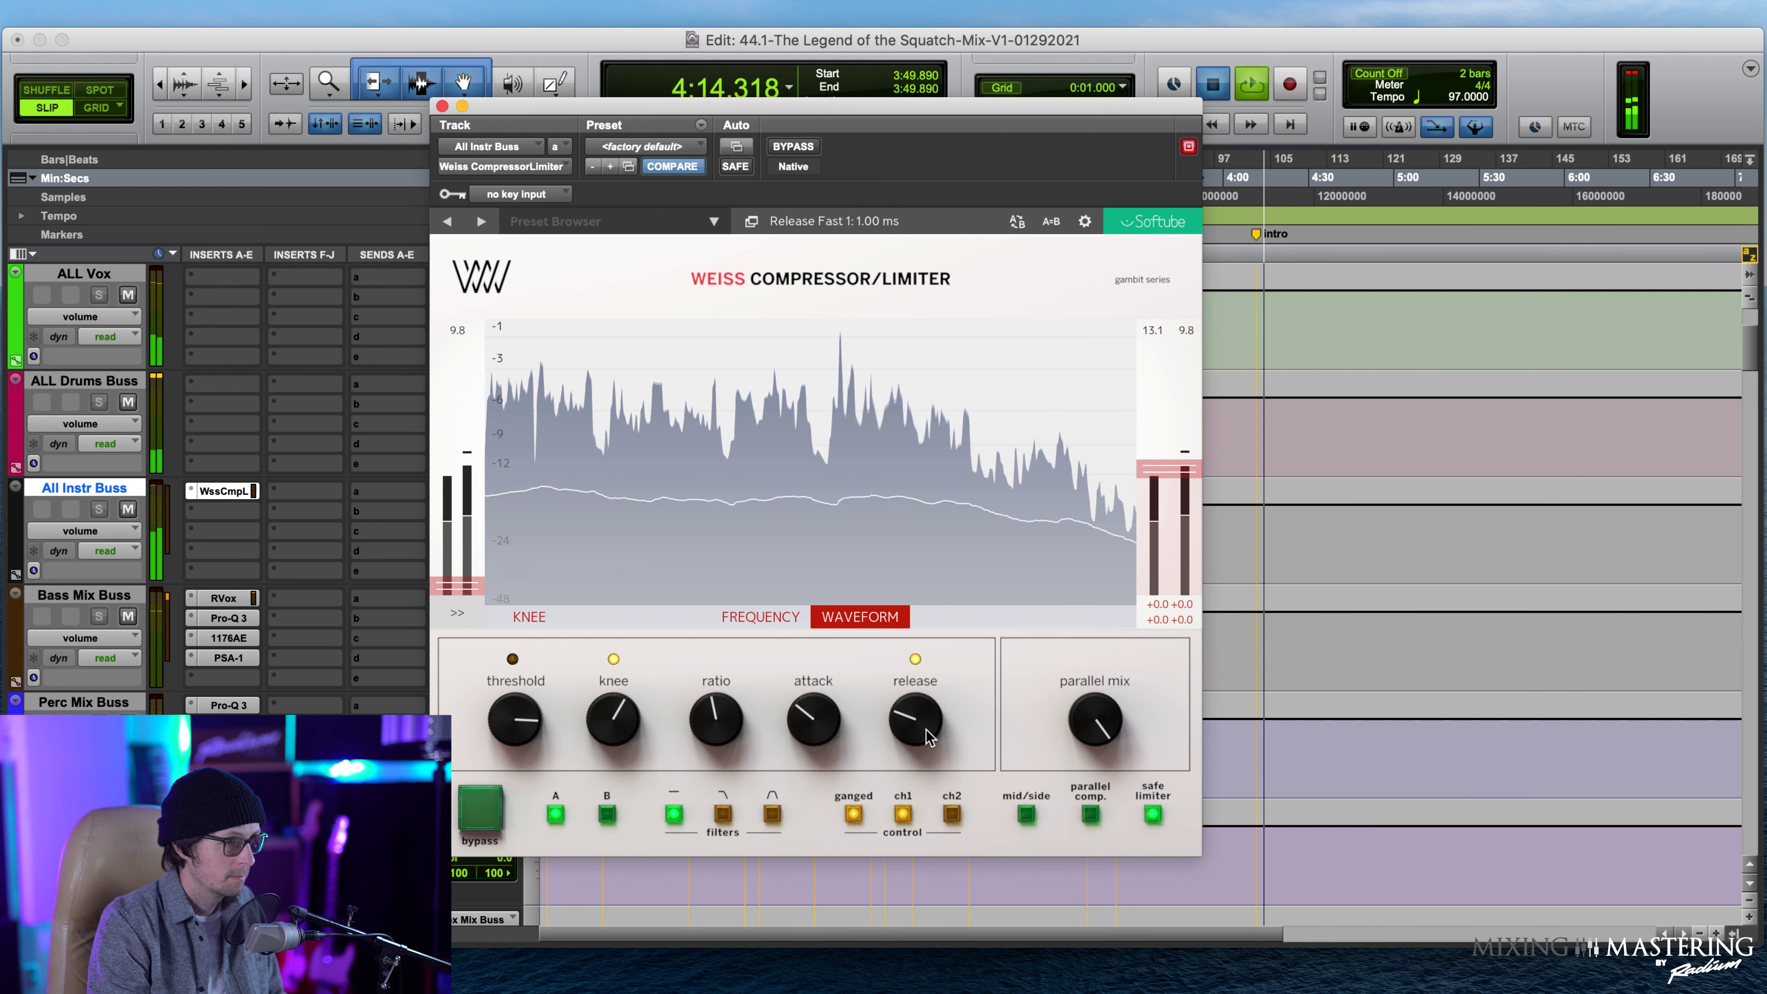
Restart playback and compare the instrument bus with the compressor bypassed and active.
{"action": "key", "text": "space"}
{"action": "key", "text": "space"}
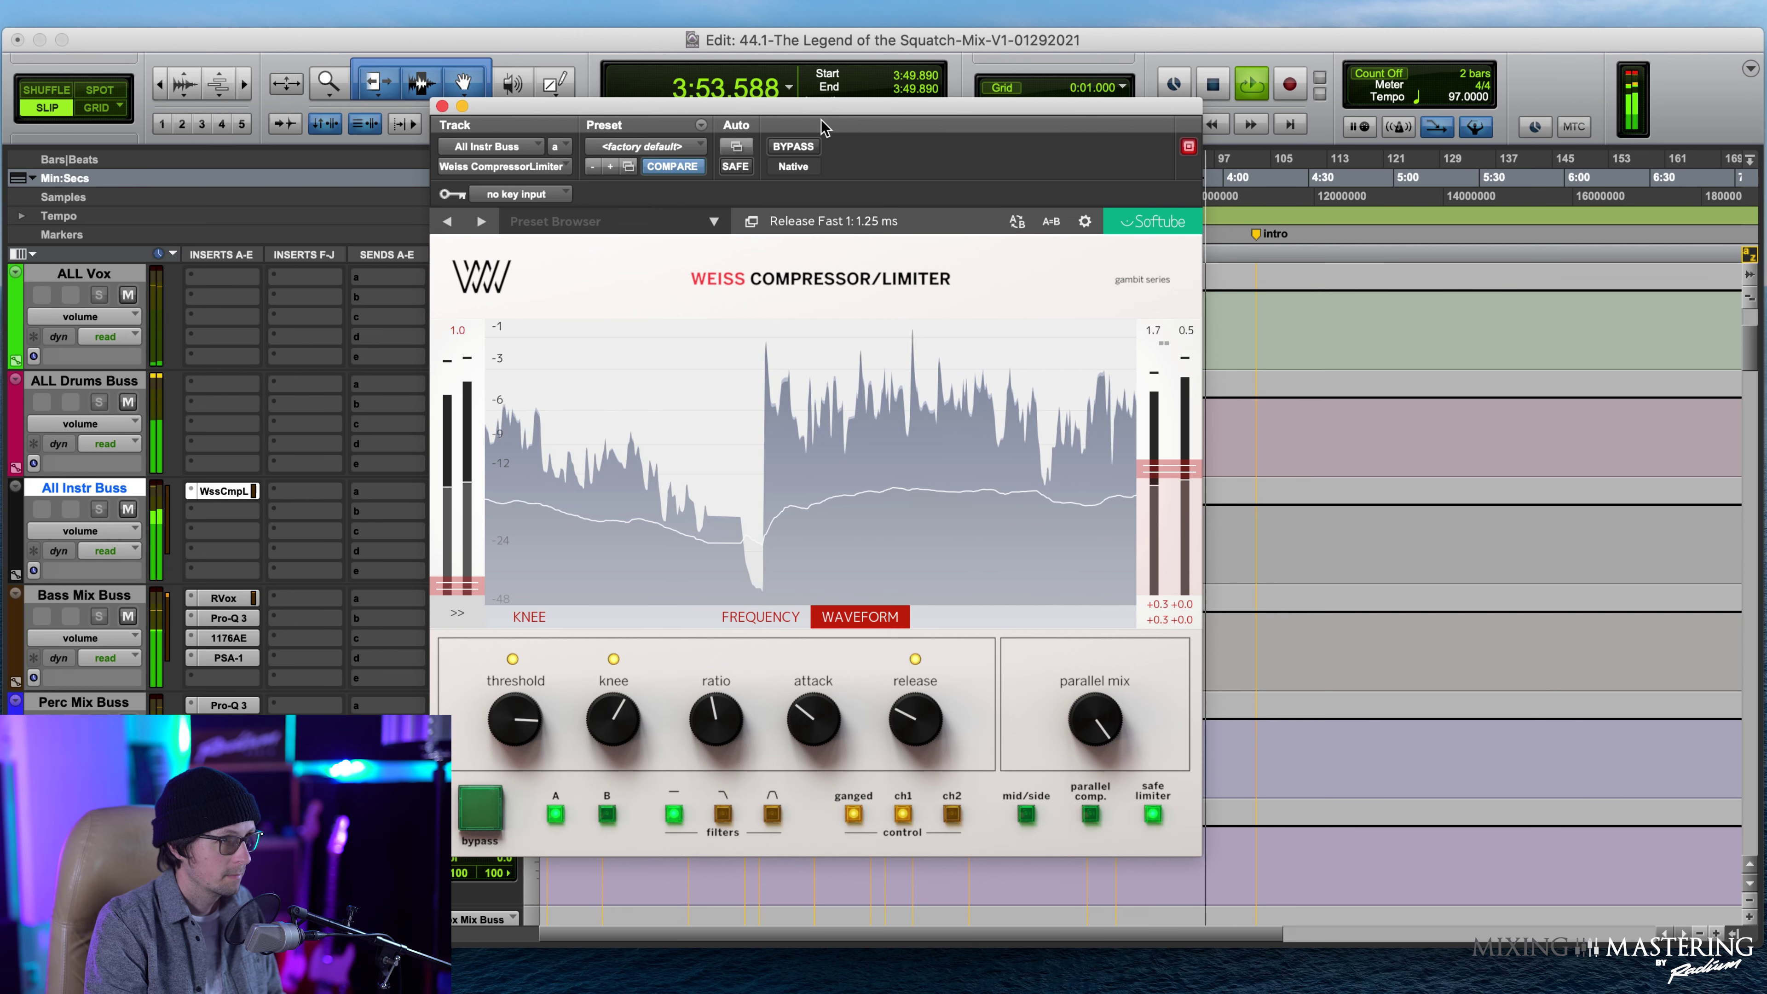
{"action": "left_click", "coordinate": [789, 147]}
{"action": "left_click", "coordinate": [788, 147]}
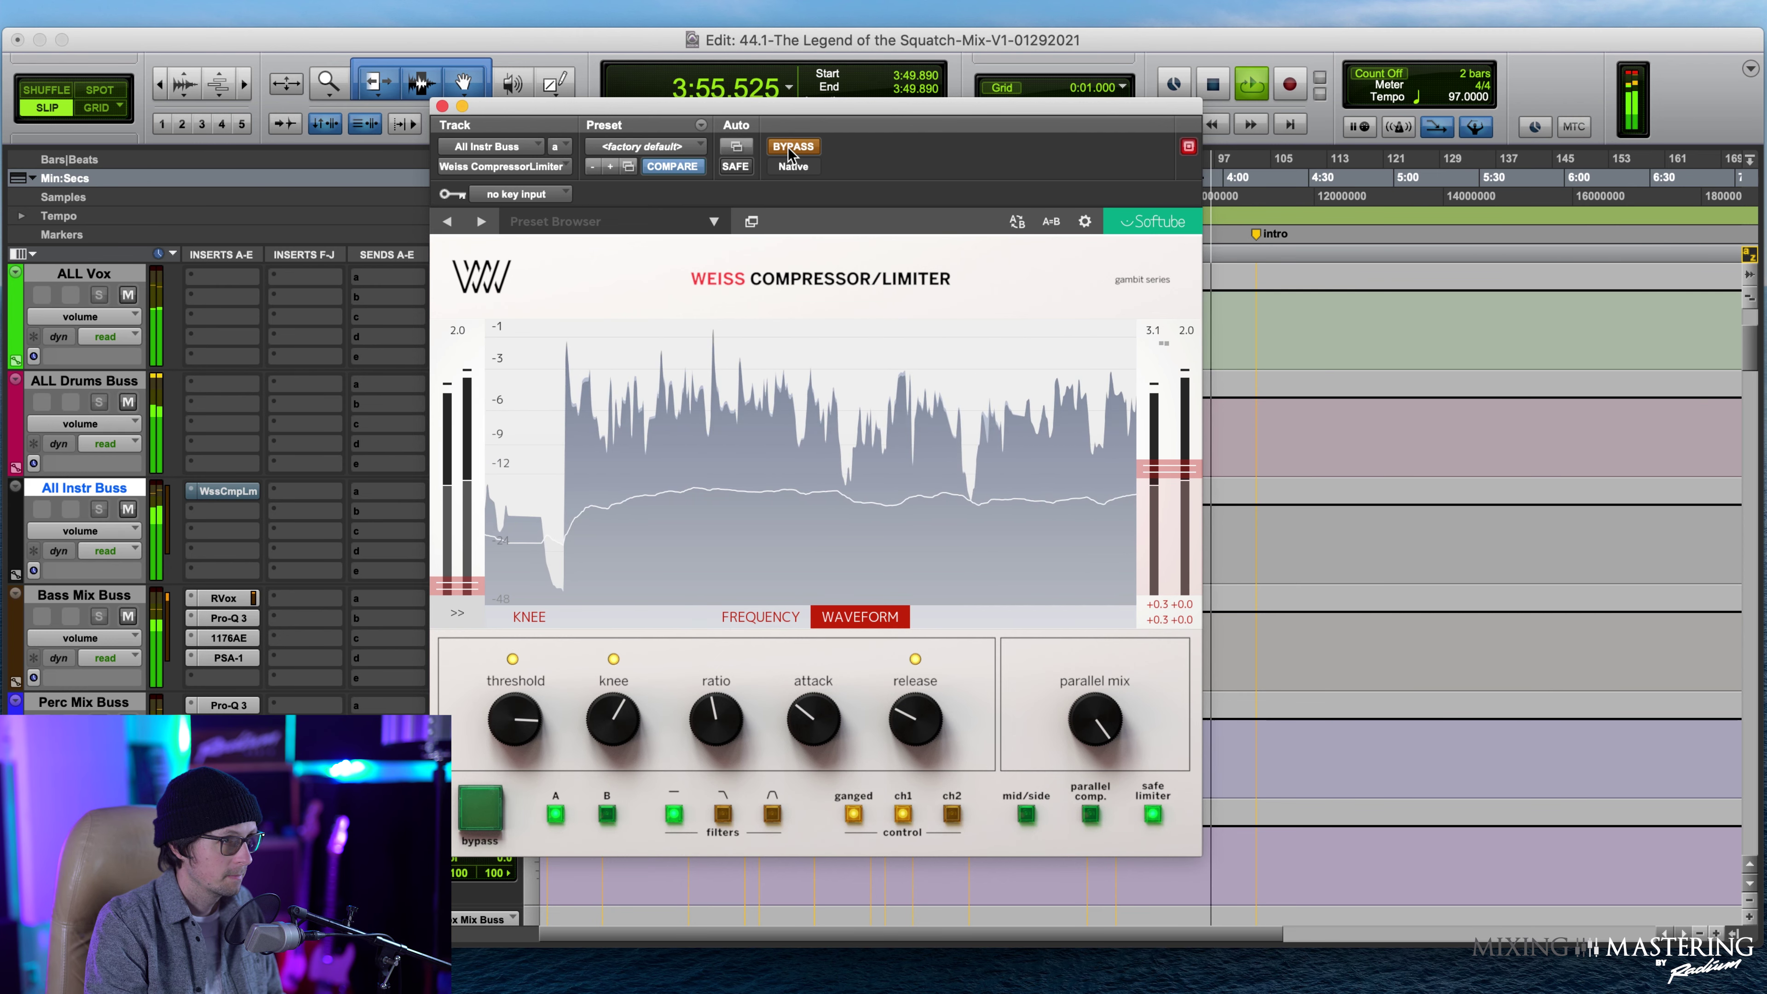
Set the compressor's threshold to -12 dB and soft knee to 40 %, and check its general and expert parameters.
{"action": "scroll", "coordinate": [515, 711], "scroll_direction": "down", "scroll_amount": 1}
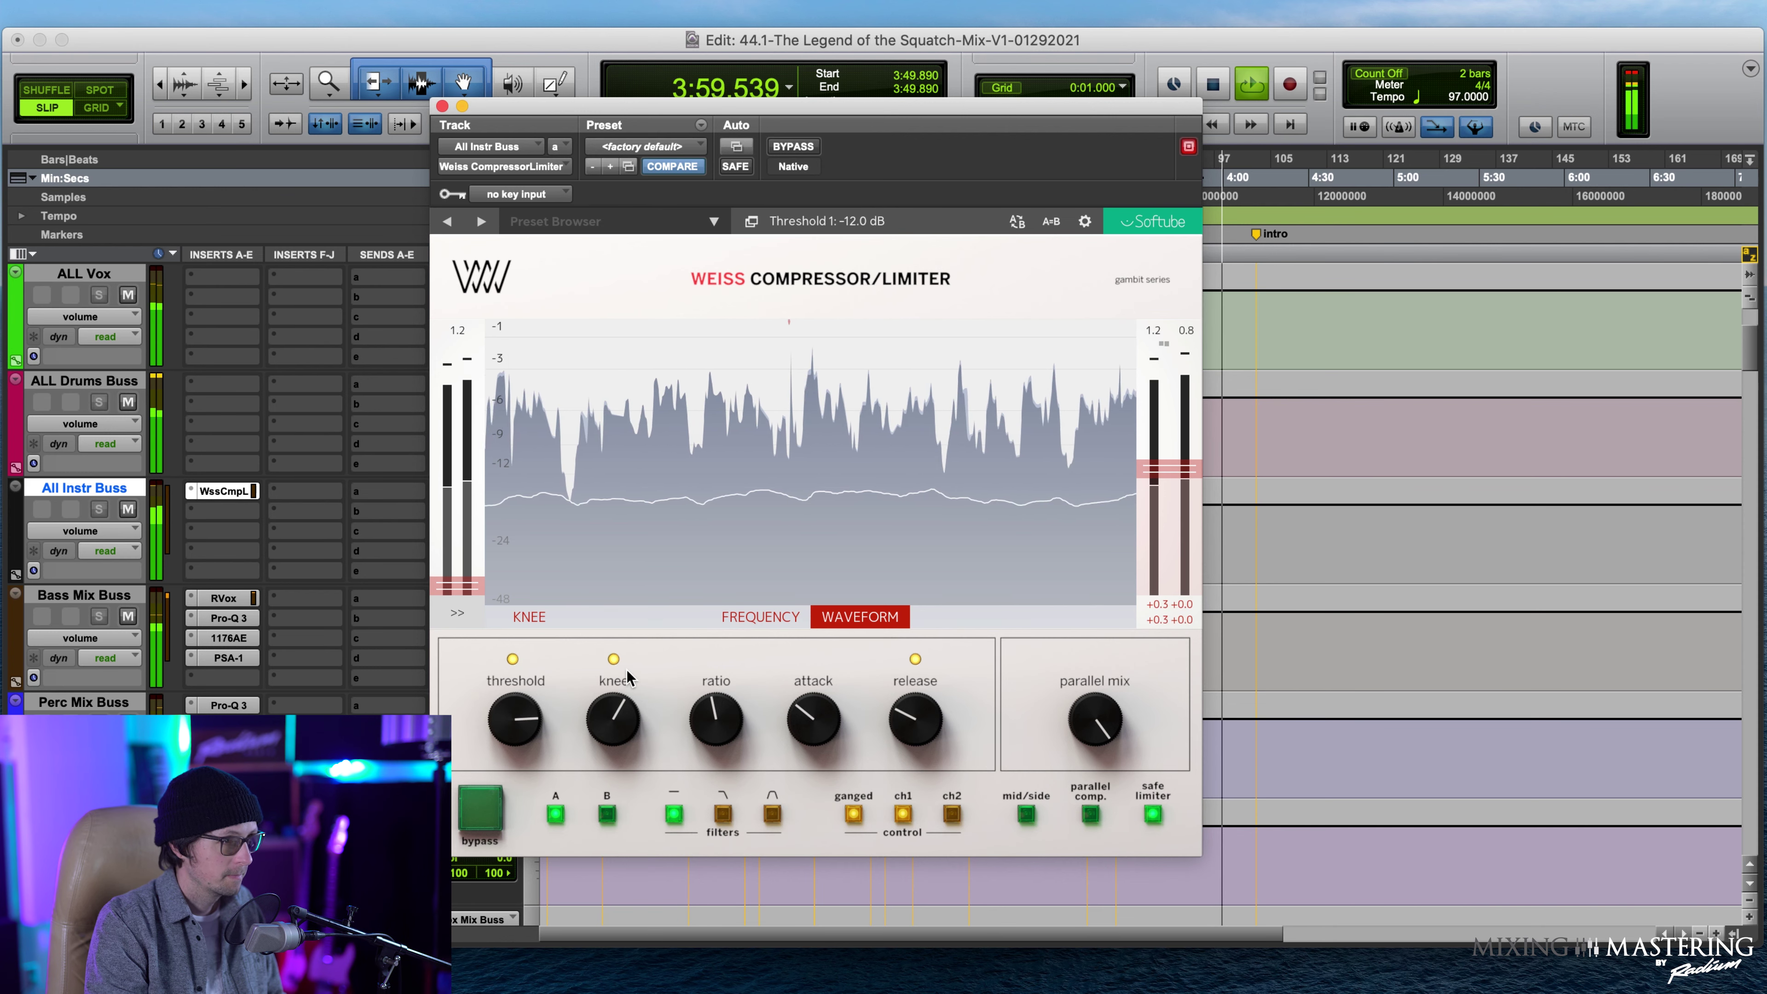
{"action": "mouse_move", "coordinate": [615, 721]}
{"action": "left_mouse_down"}
{"action": "mouse_move", "coordinate": [625, 679]}
{"action": "mouse_move", "coordinate": [595, 748]}
{"action": "mouse_move", "coordinate": [600, 732]}
{"action": "left_mouse_up"}
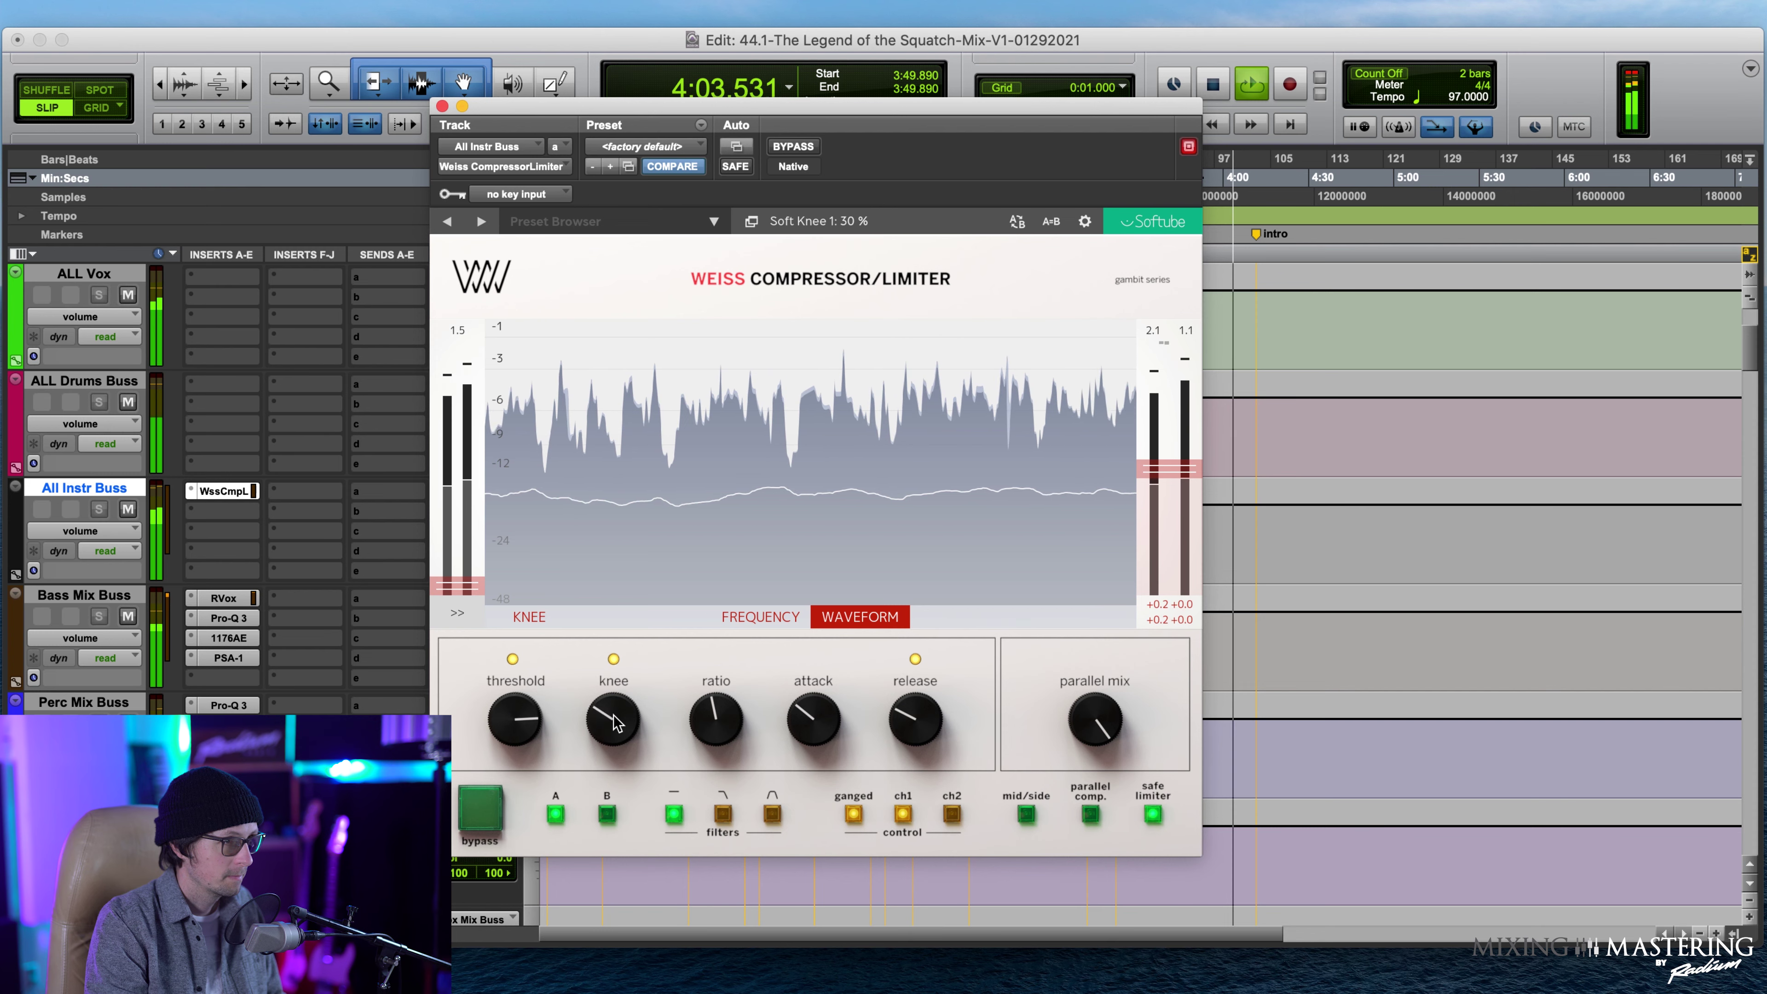
{"action": "left_click", "coordinate": [458, 611]}
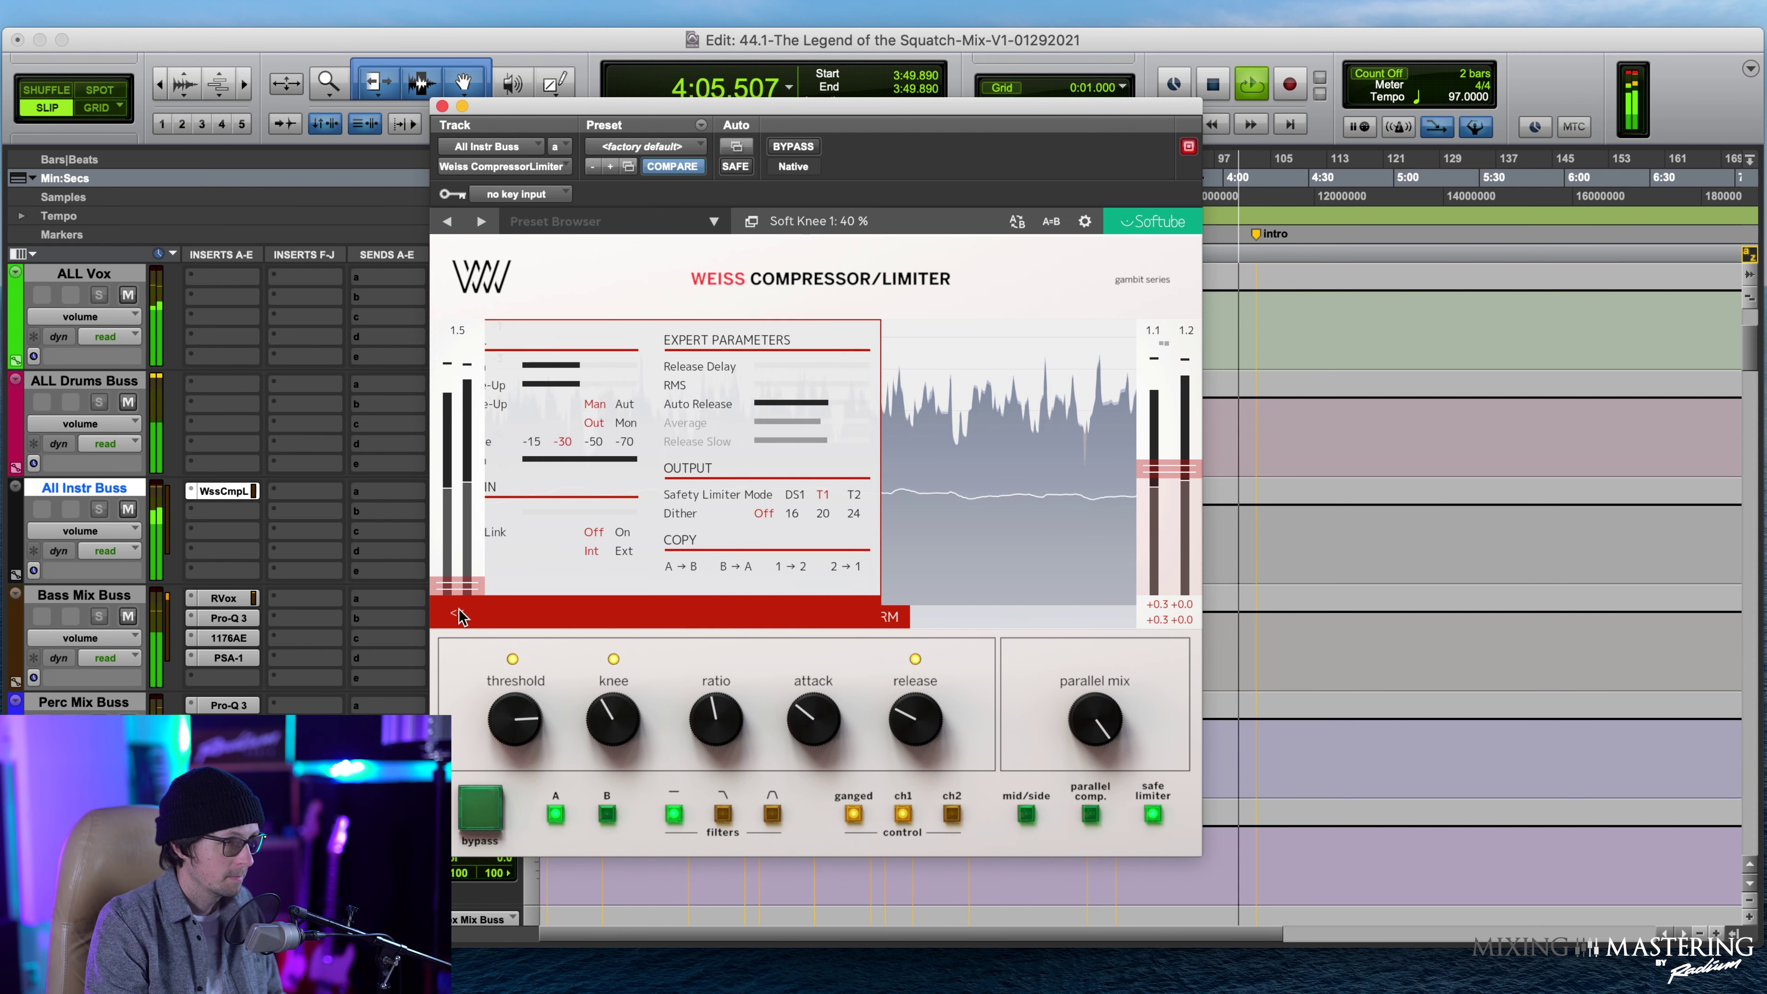
{"action": "left_click", "coordinate": [760, 499]}
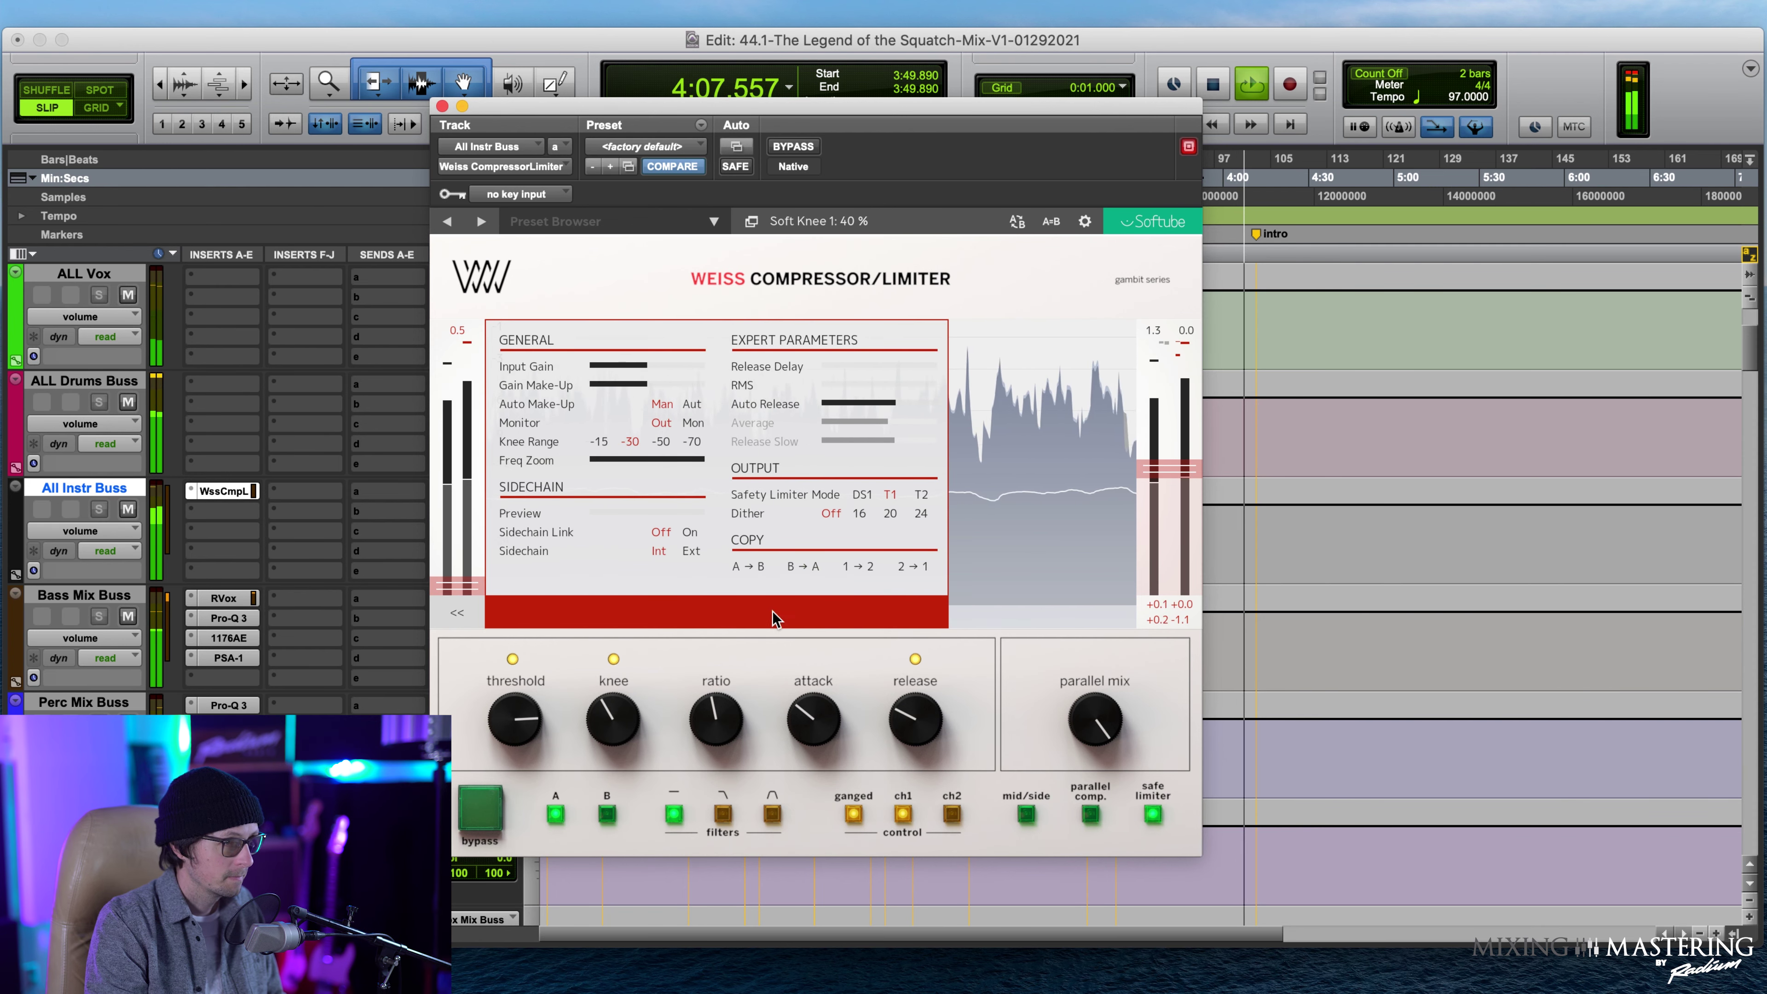
{"action": "left_click", "coordinate": [446, 619]}
Restart playback and turn on the Weiss compressor's parallel compression.
{"action": "left_click_drag", "start_coordinate": [449, 588], "coordinate": [450, 597]}
{"action": "key", "text": "space"}
{"action": "key", "text": "space"}
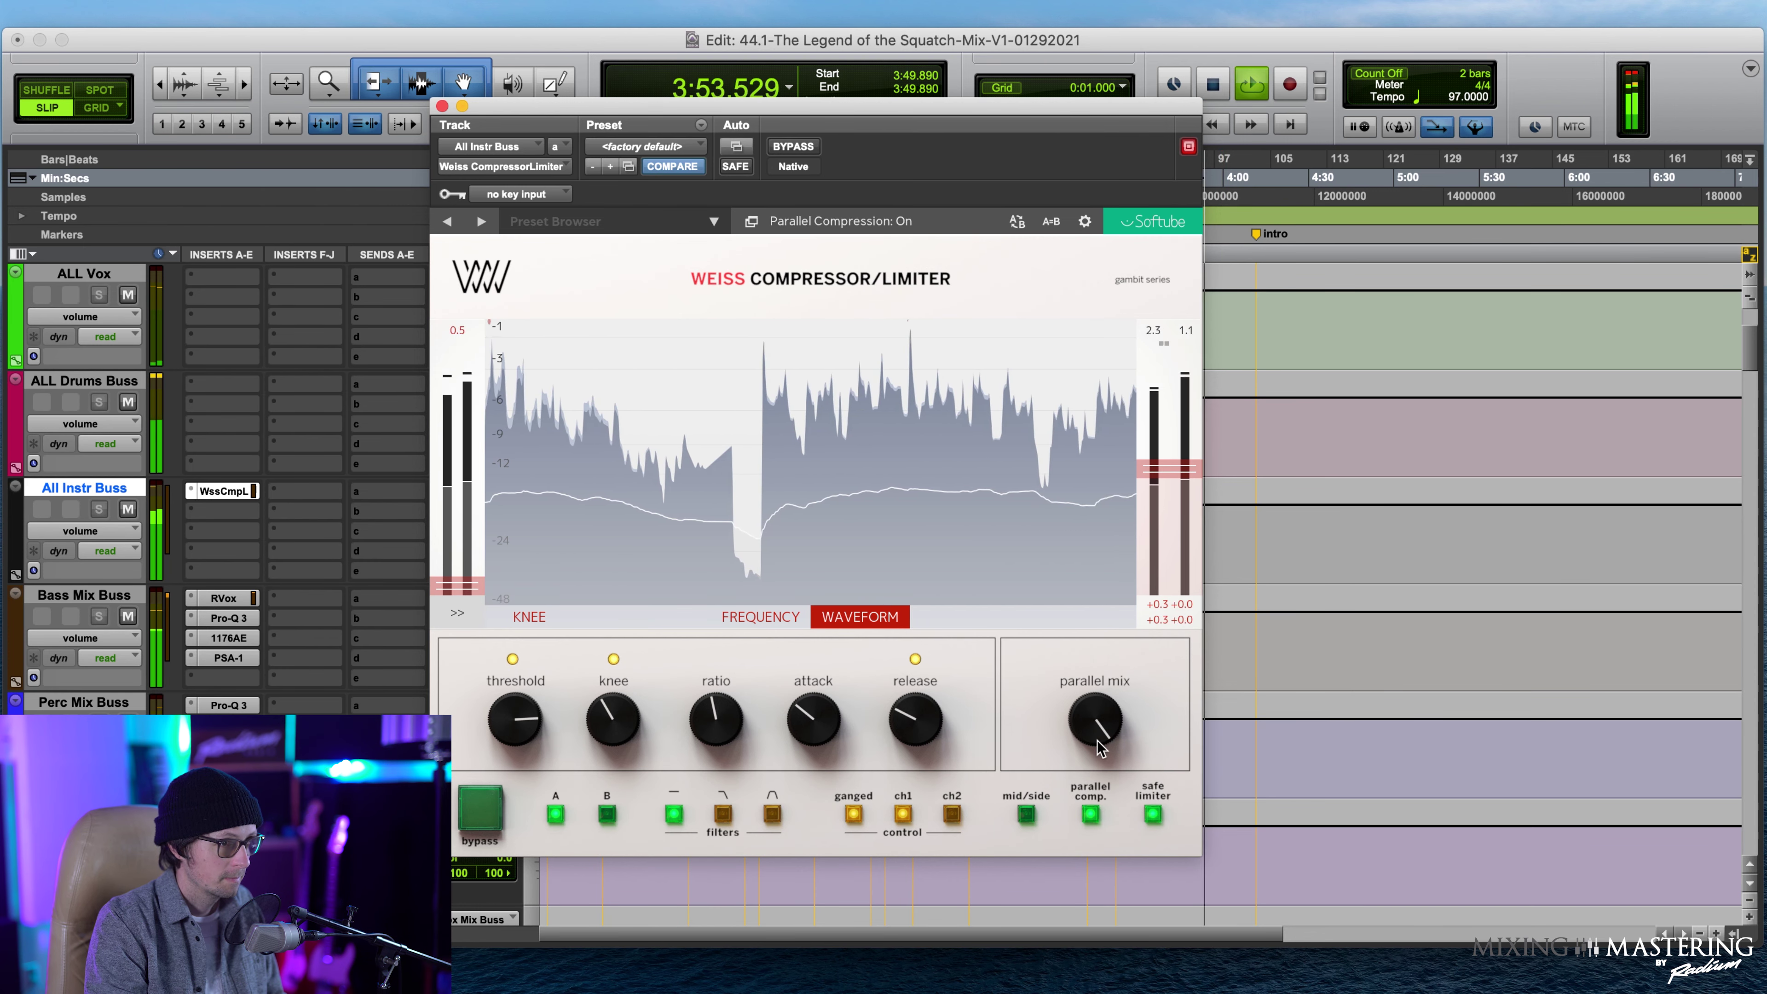
Set the compressor's threshold to -15 dB and compare the instrument bus with the compressor bypassed and active before closing it.
{"action": "left_click", "coordinate": [1088, 813]}
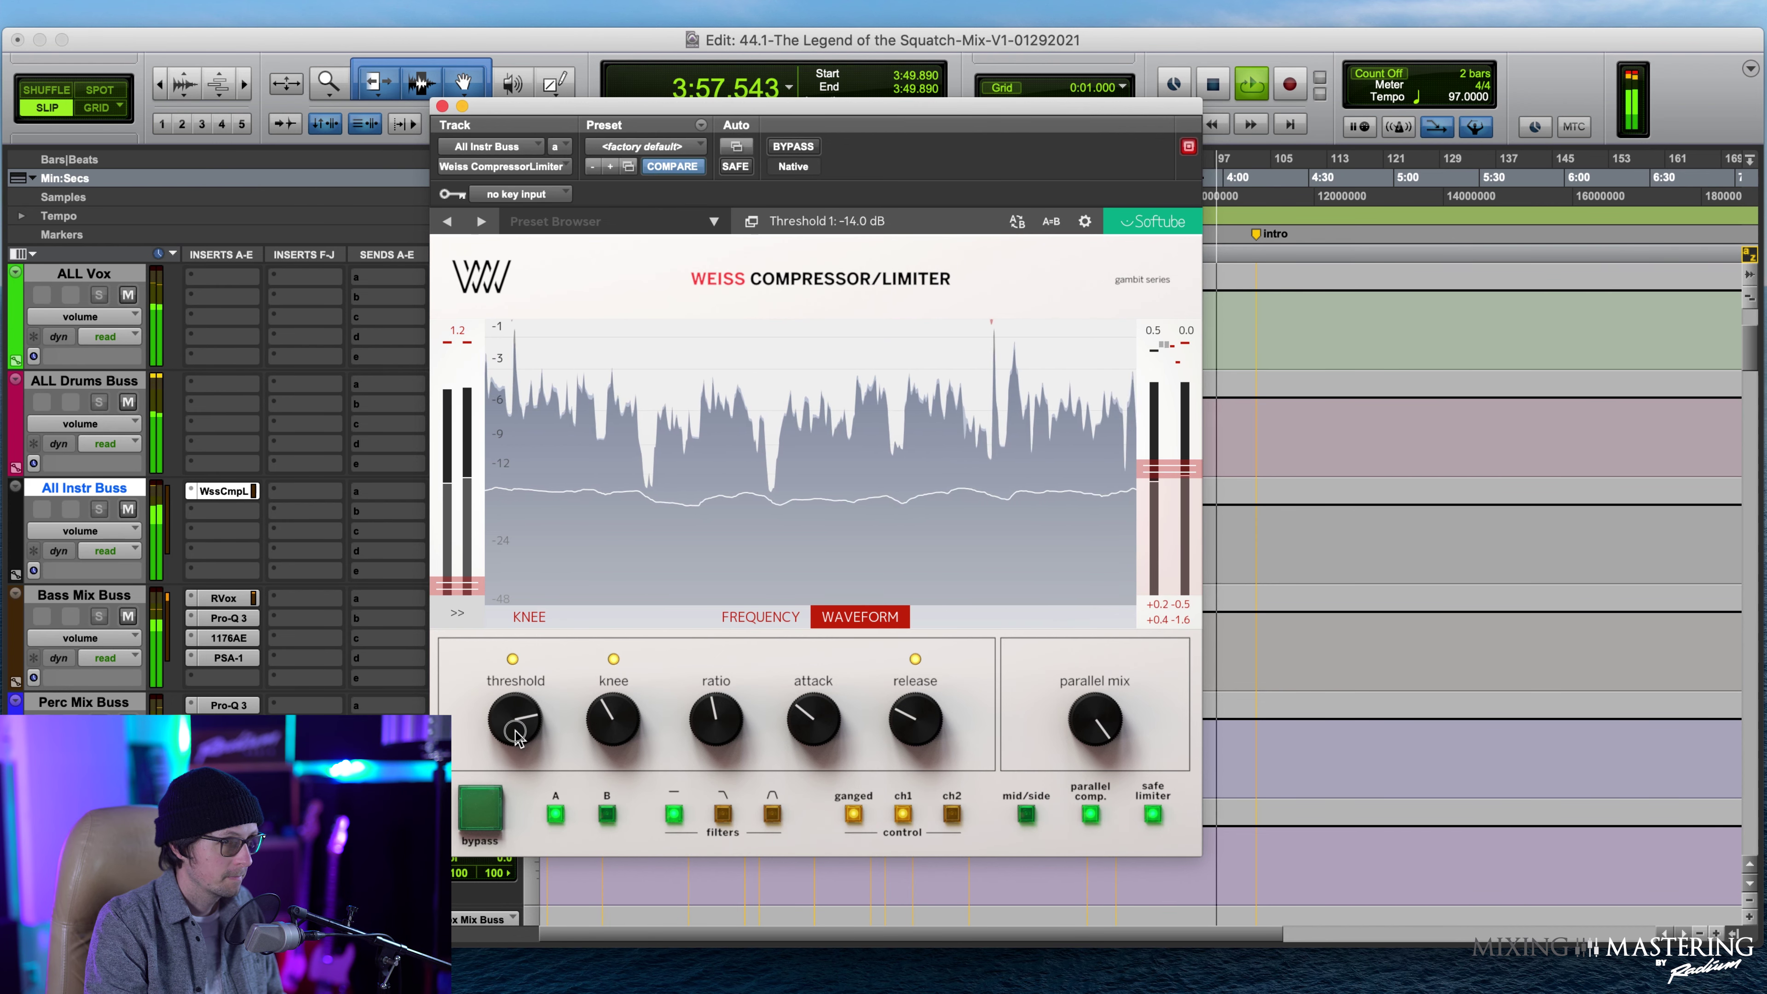
{"action": "mouse_move", "coordinate": [524, 726]}
{"action": "left_mouse_down"}
{"action": "mouse_move", "coordinate": [491, 830]}
{"action": "mouse_move", "coordinate": [534, 729]}
{"action": "left_mouse_up"}
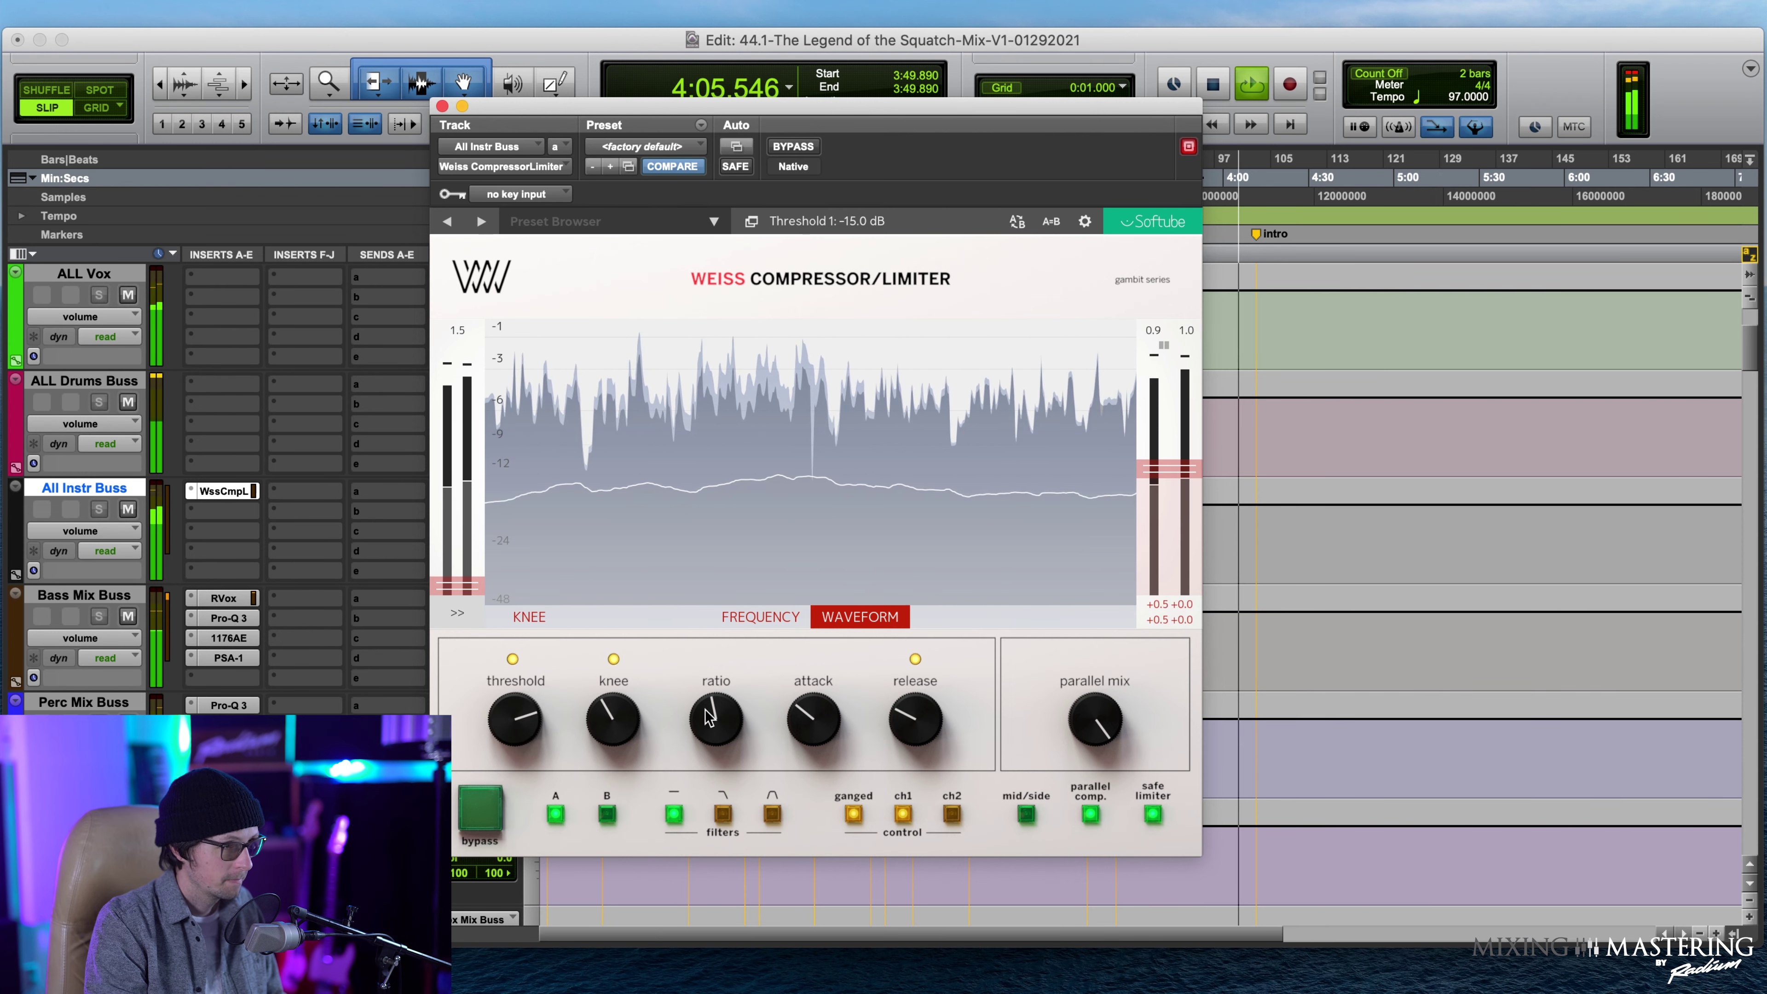
{"action": "left_click", "coordinate": [779, 149]}
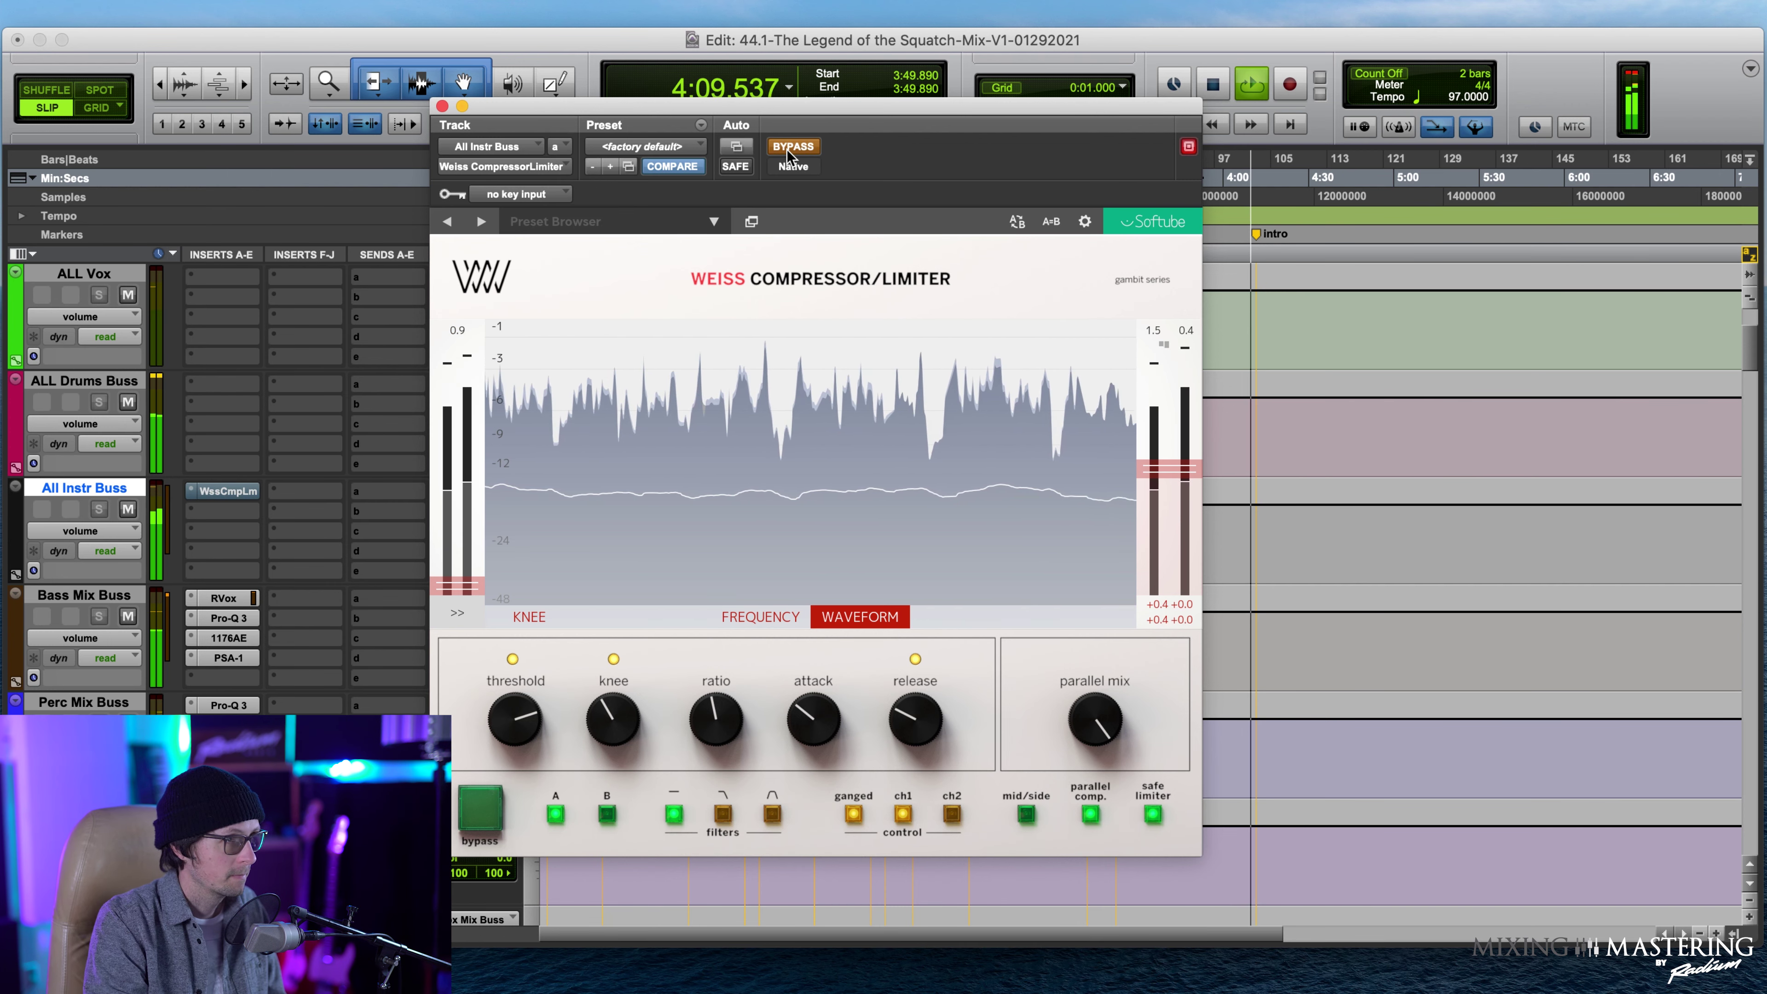
{"action": "left_click", "coordinate": [788, 151]}
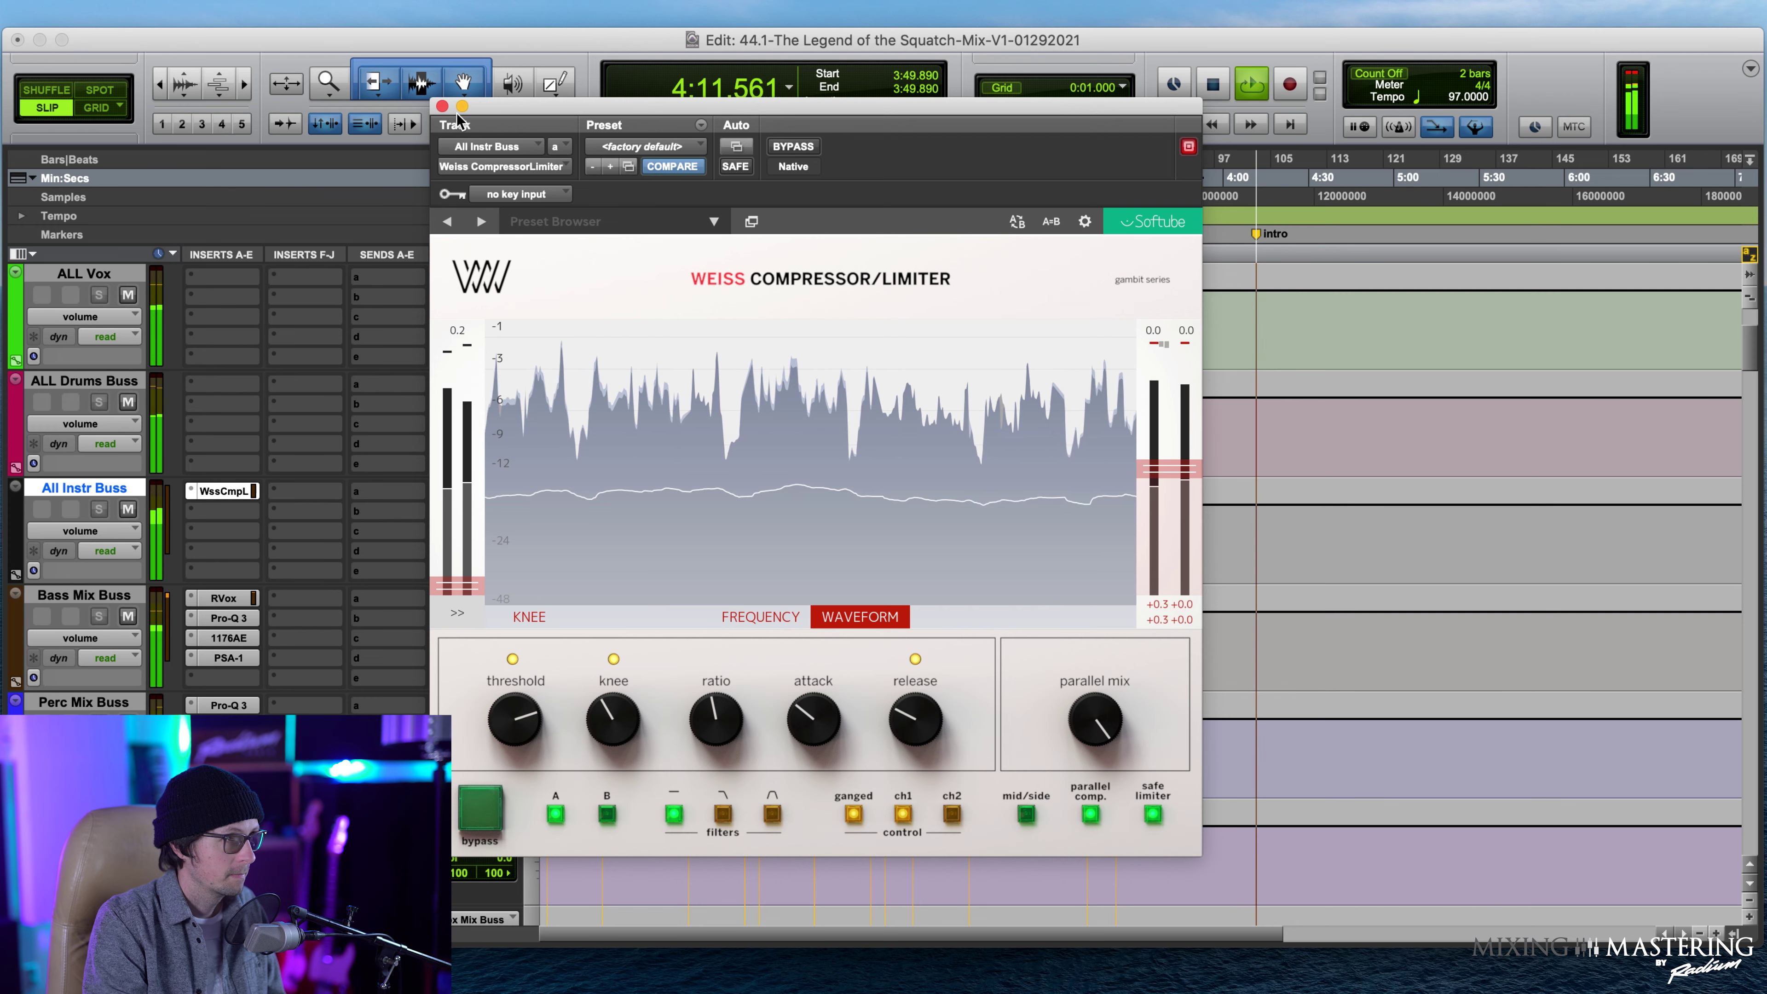
{"action": "left_click", "coordinate": [442, 105]}
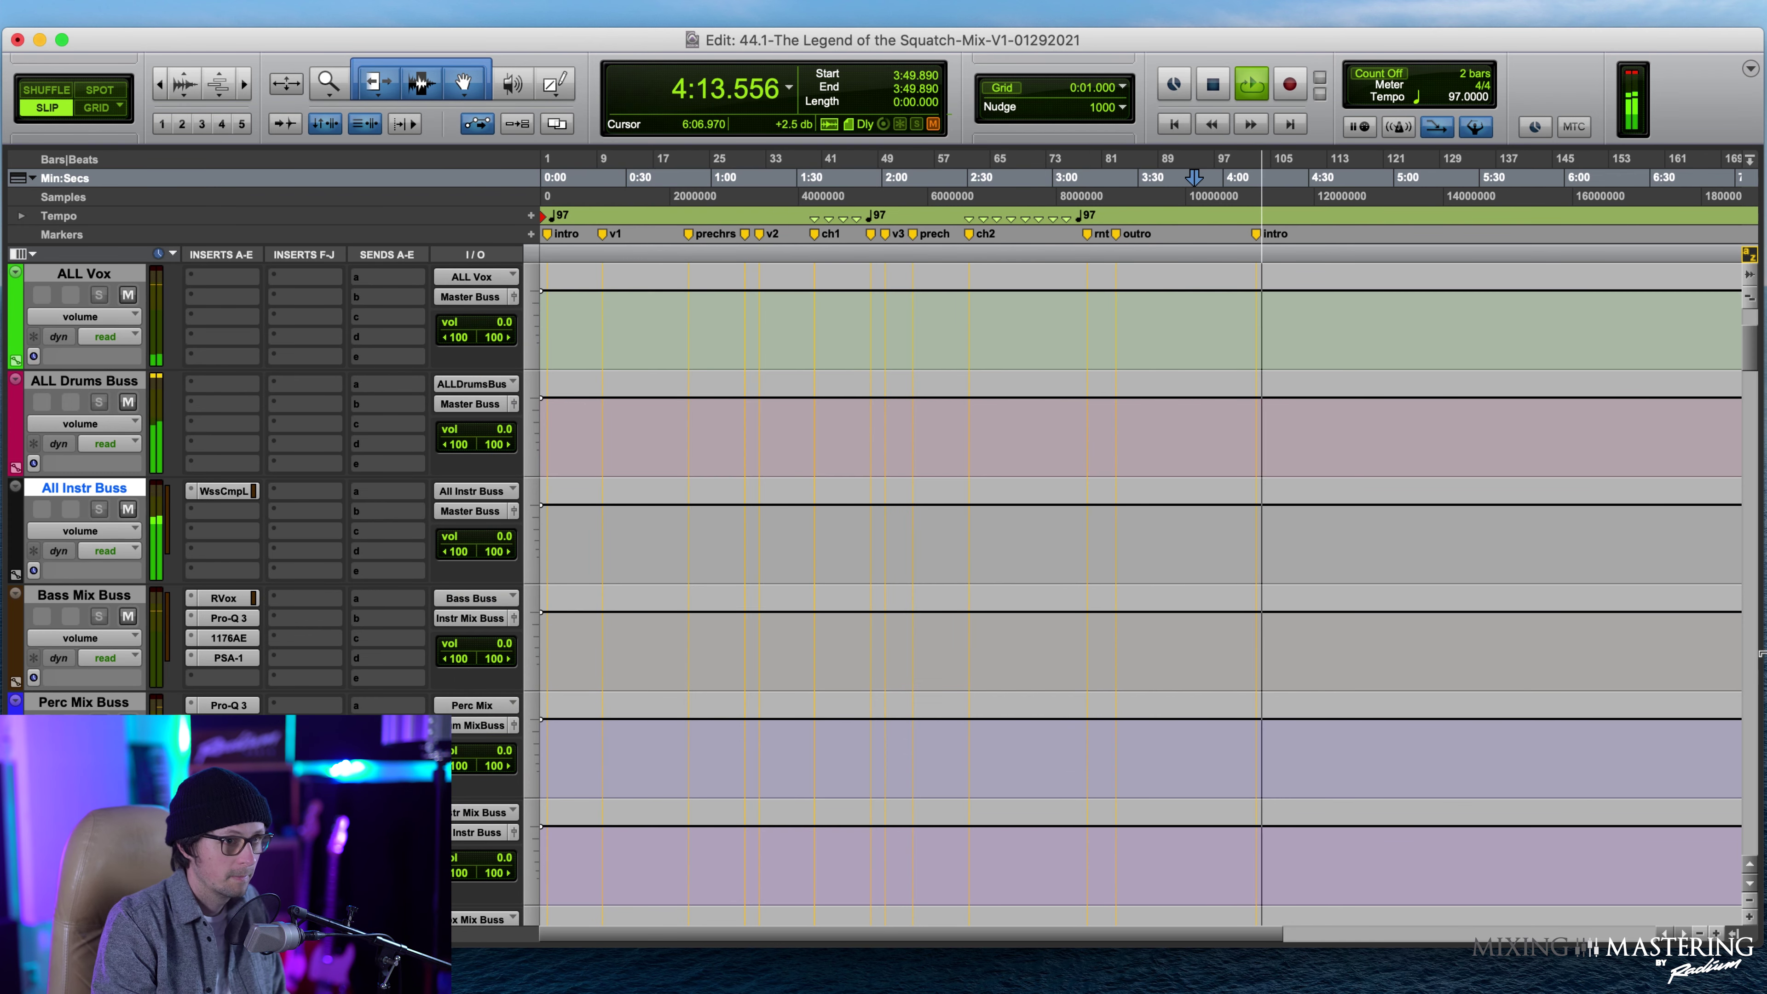
{"action": "key", "text": "space"}
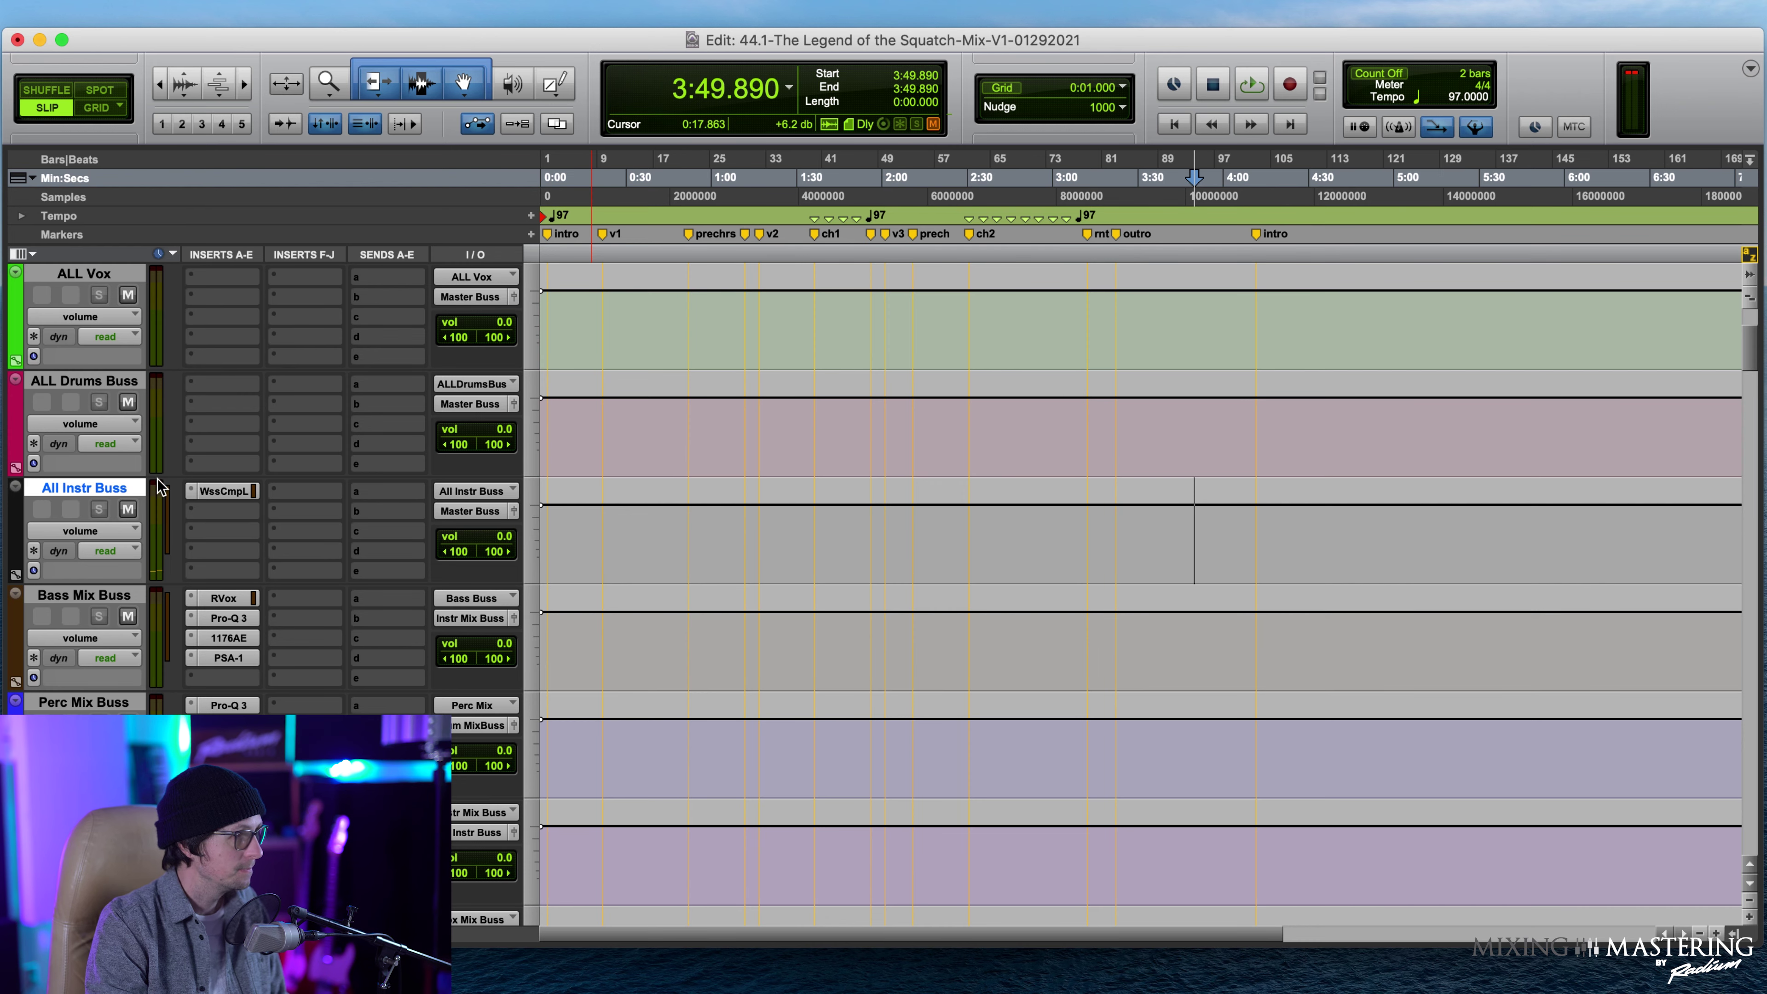
Open the Master Buss EQ during playback and set the stereo section's LMF band to 357 Hz, Q 0.8 and -0.7 dB.
{"action": "scroll", "coordinate": [397, 493], "scroll_direction": "up", "scroll_amount": 4}
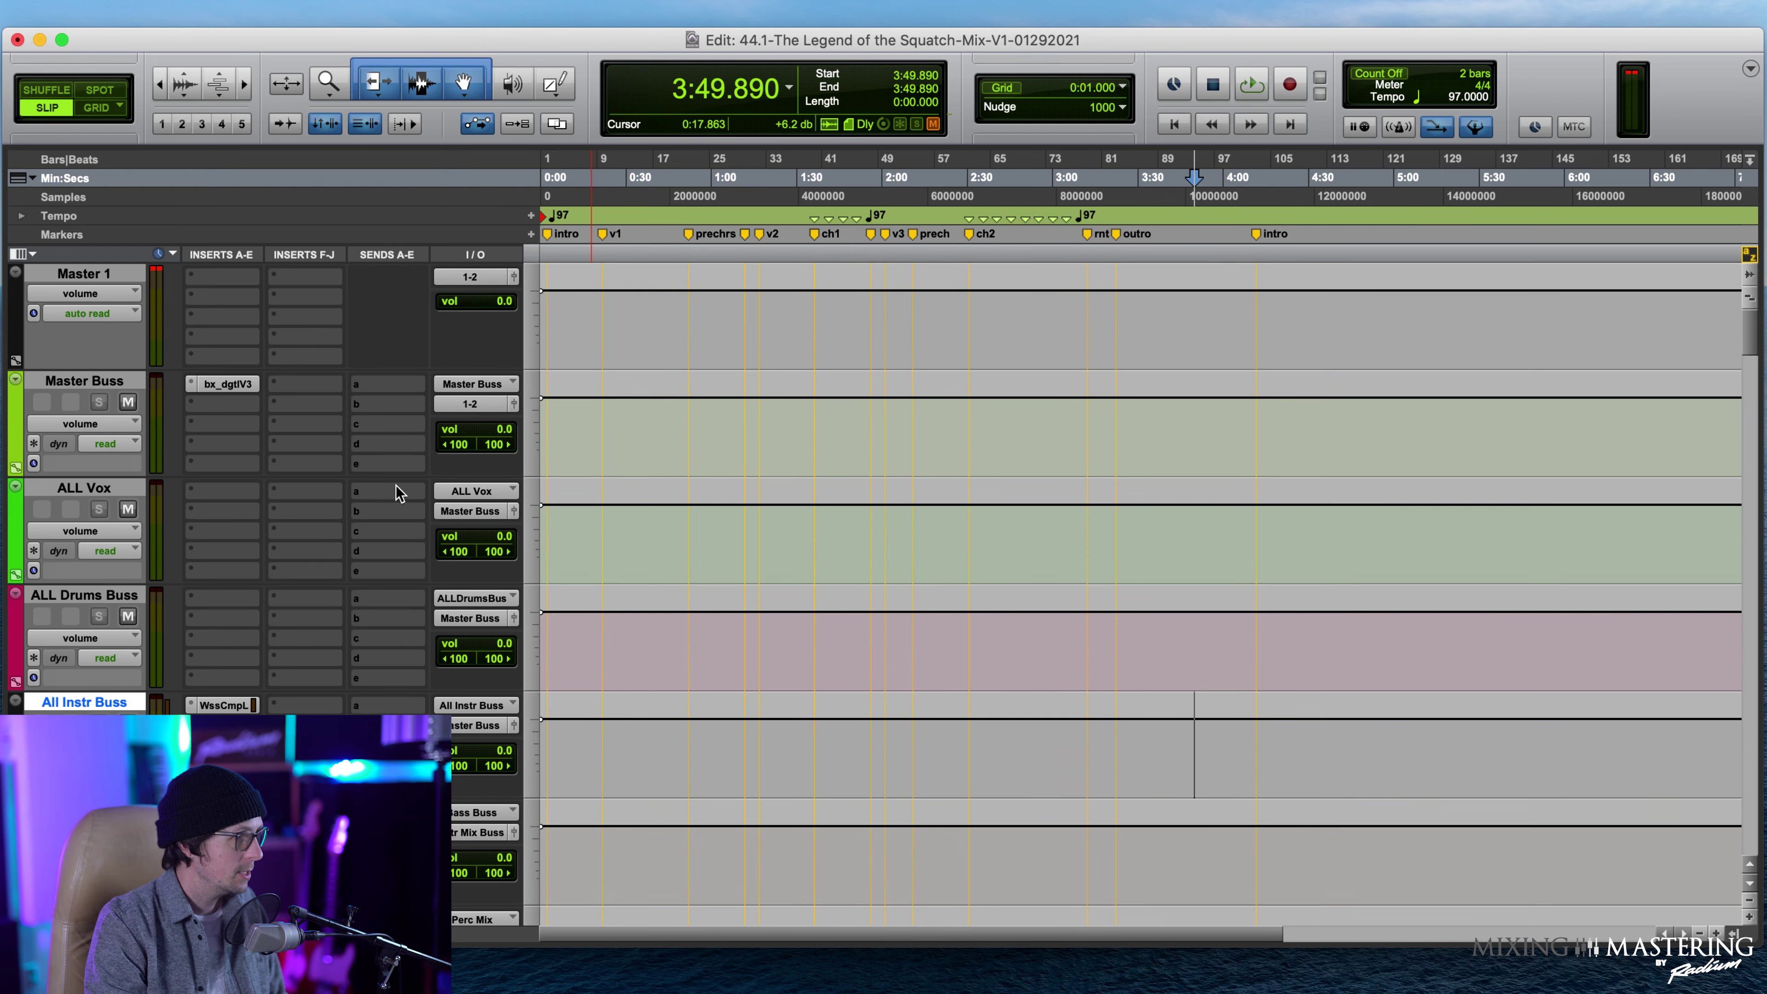
{"action": "left_click", "coordinate": [228, 384]}
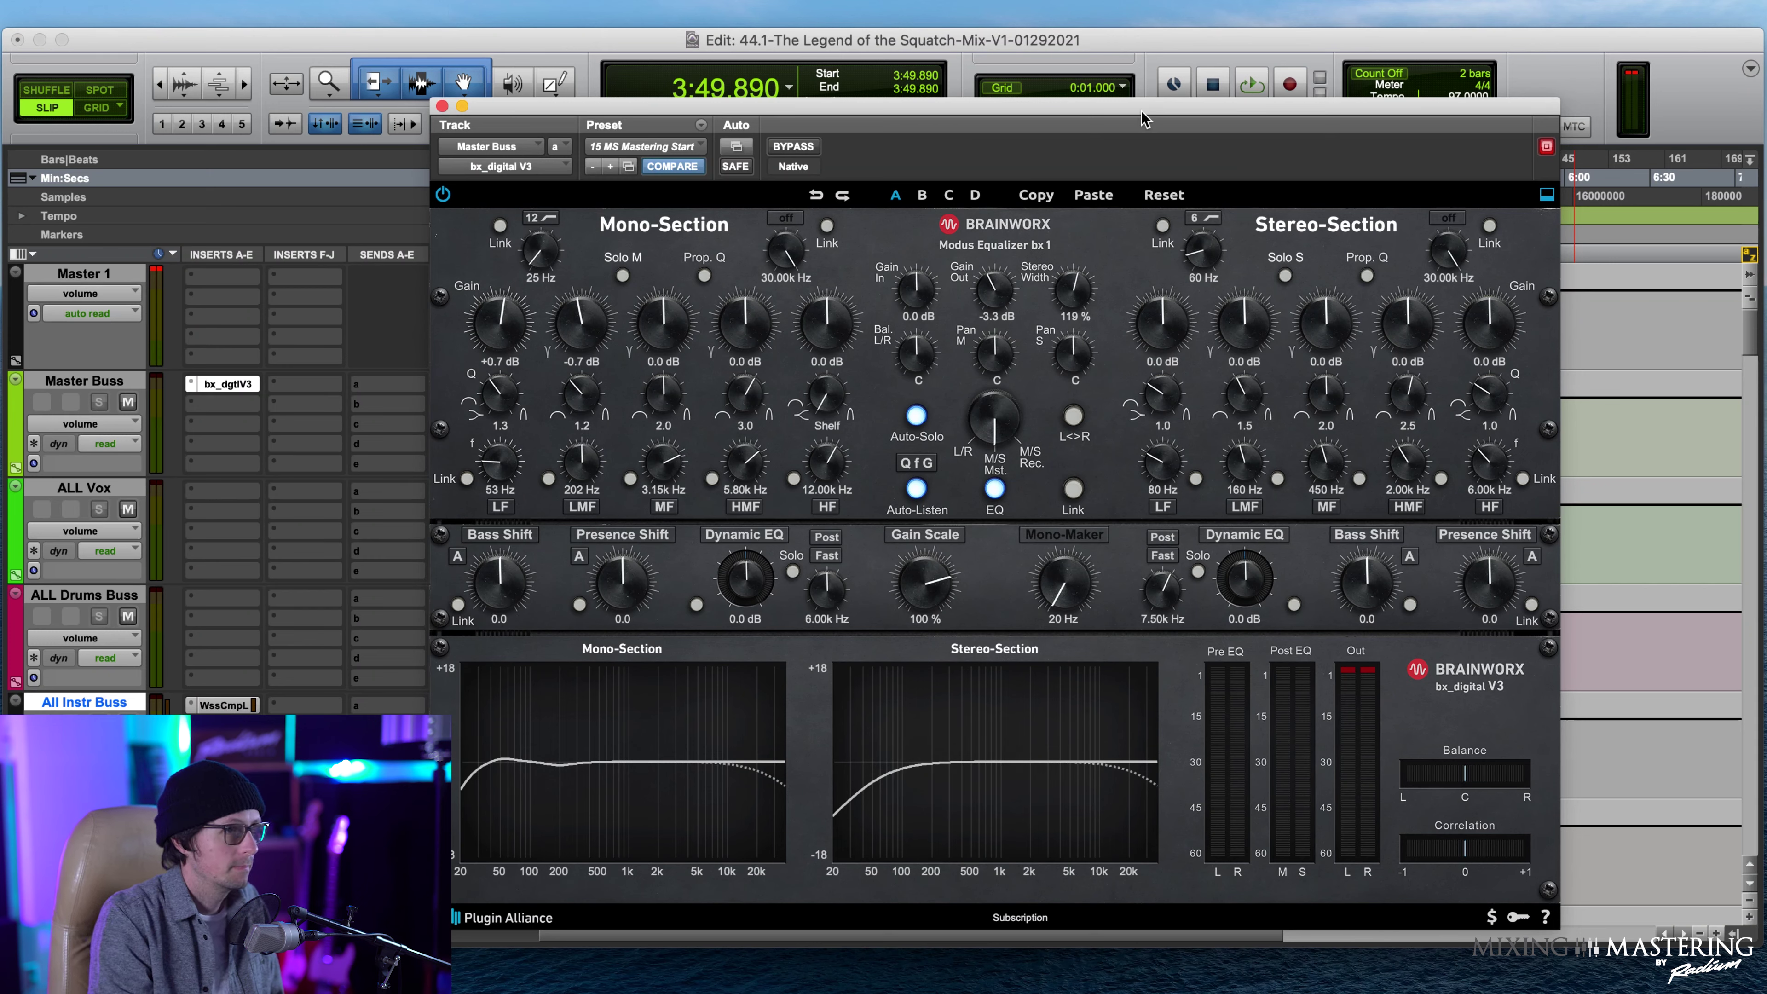
{"action": "left_click", "coordinate": [1137, 56]}
{"action": "key", "text": "space"}
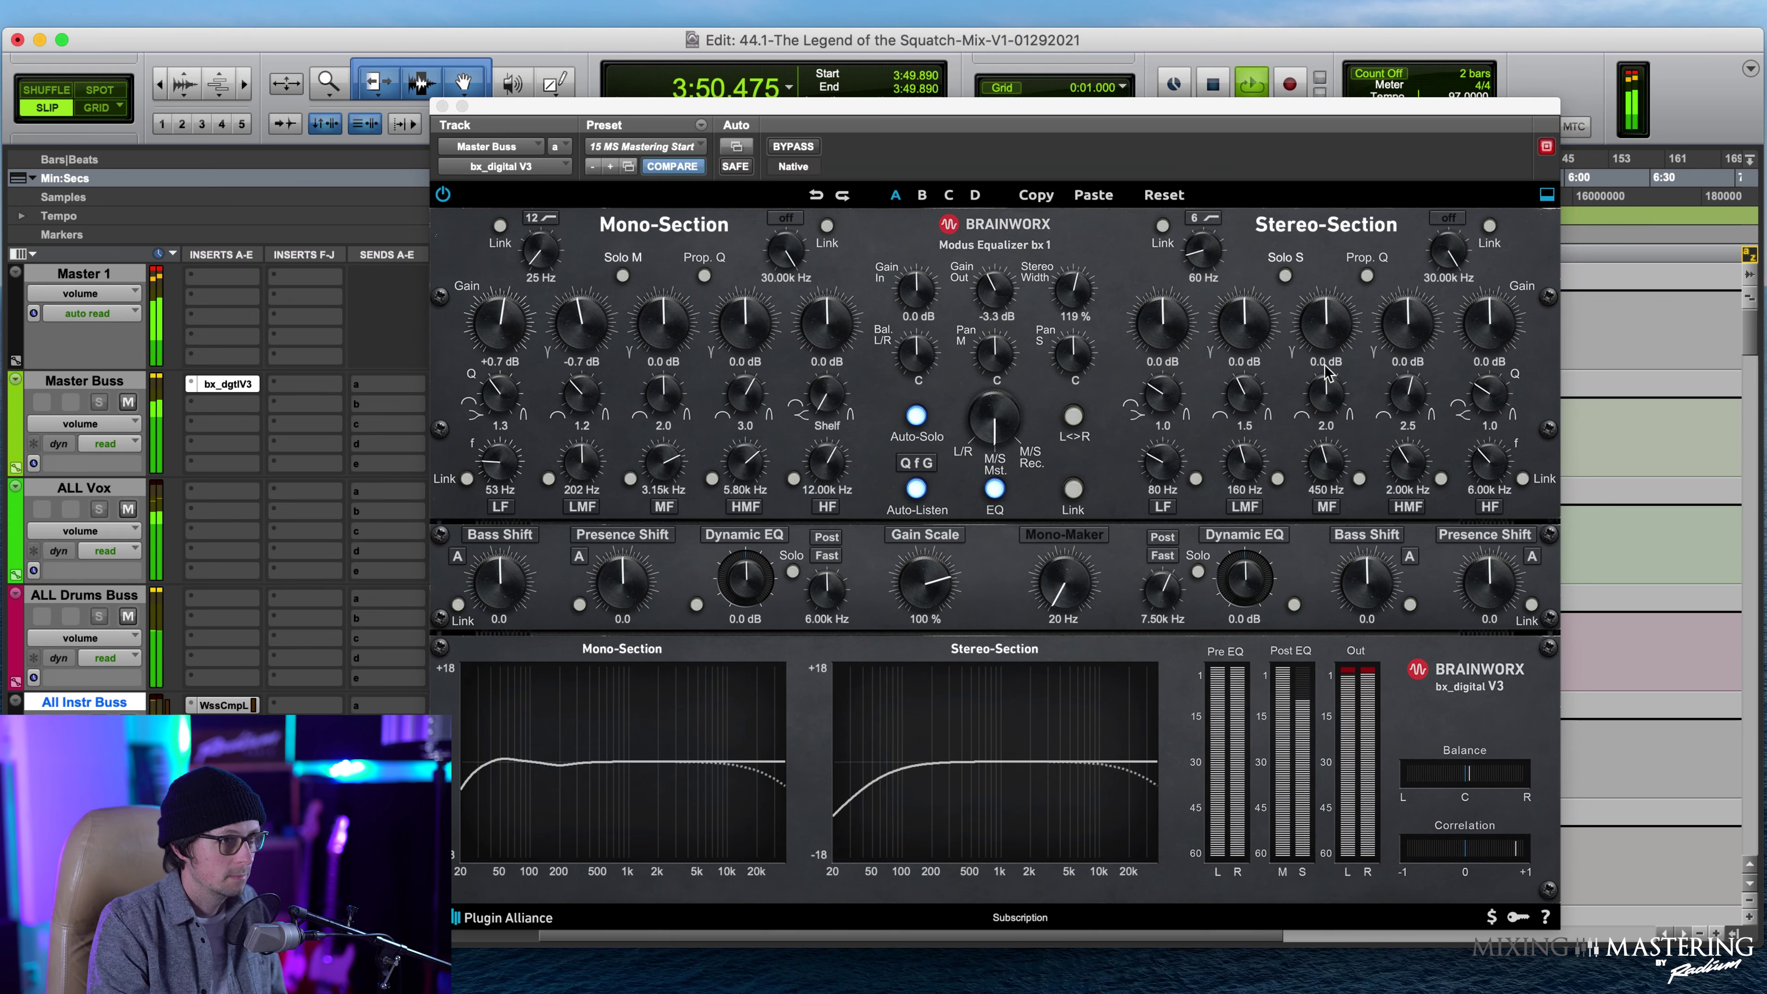
{"action": "mouse_move", "coordinate": [1244, 467]}
{"action": "left_mouse_down"}
{"action": "mouse_move", "coordinate": [1256, 431]}
{"action": "mouse_move", "coordinate": [1253, 446]}
{"action": "left_mouse_up"}
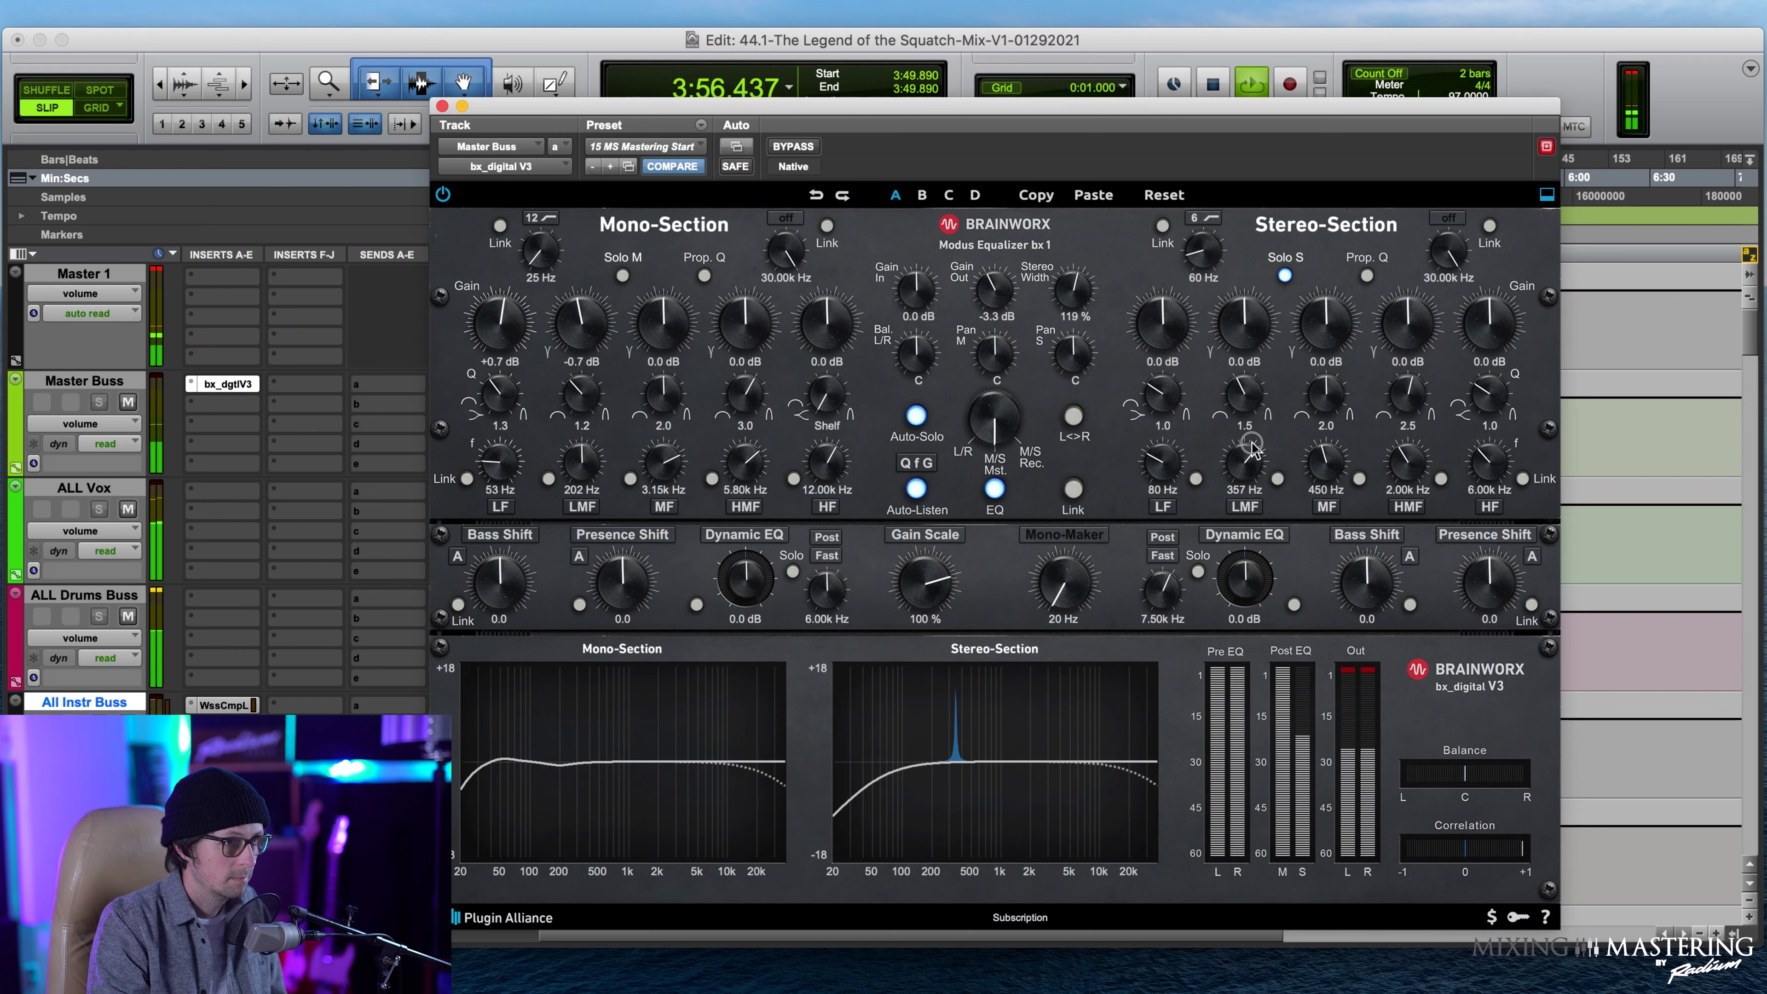
{"action": "left_click_drag", "start_coordinate": [1248, 347], "coordinate": [1252, 353]}
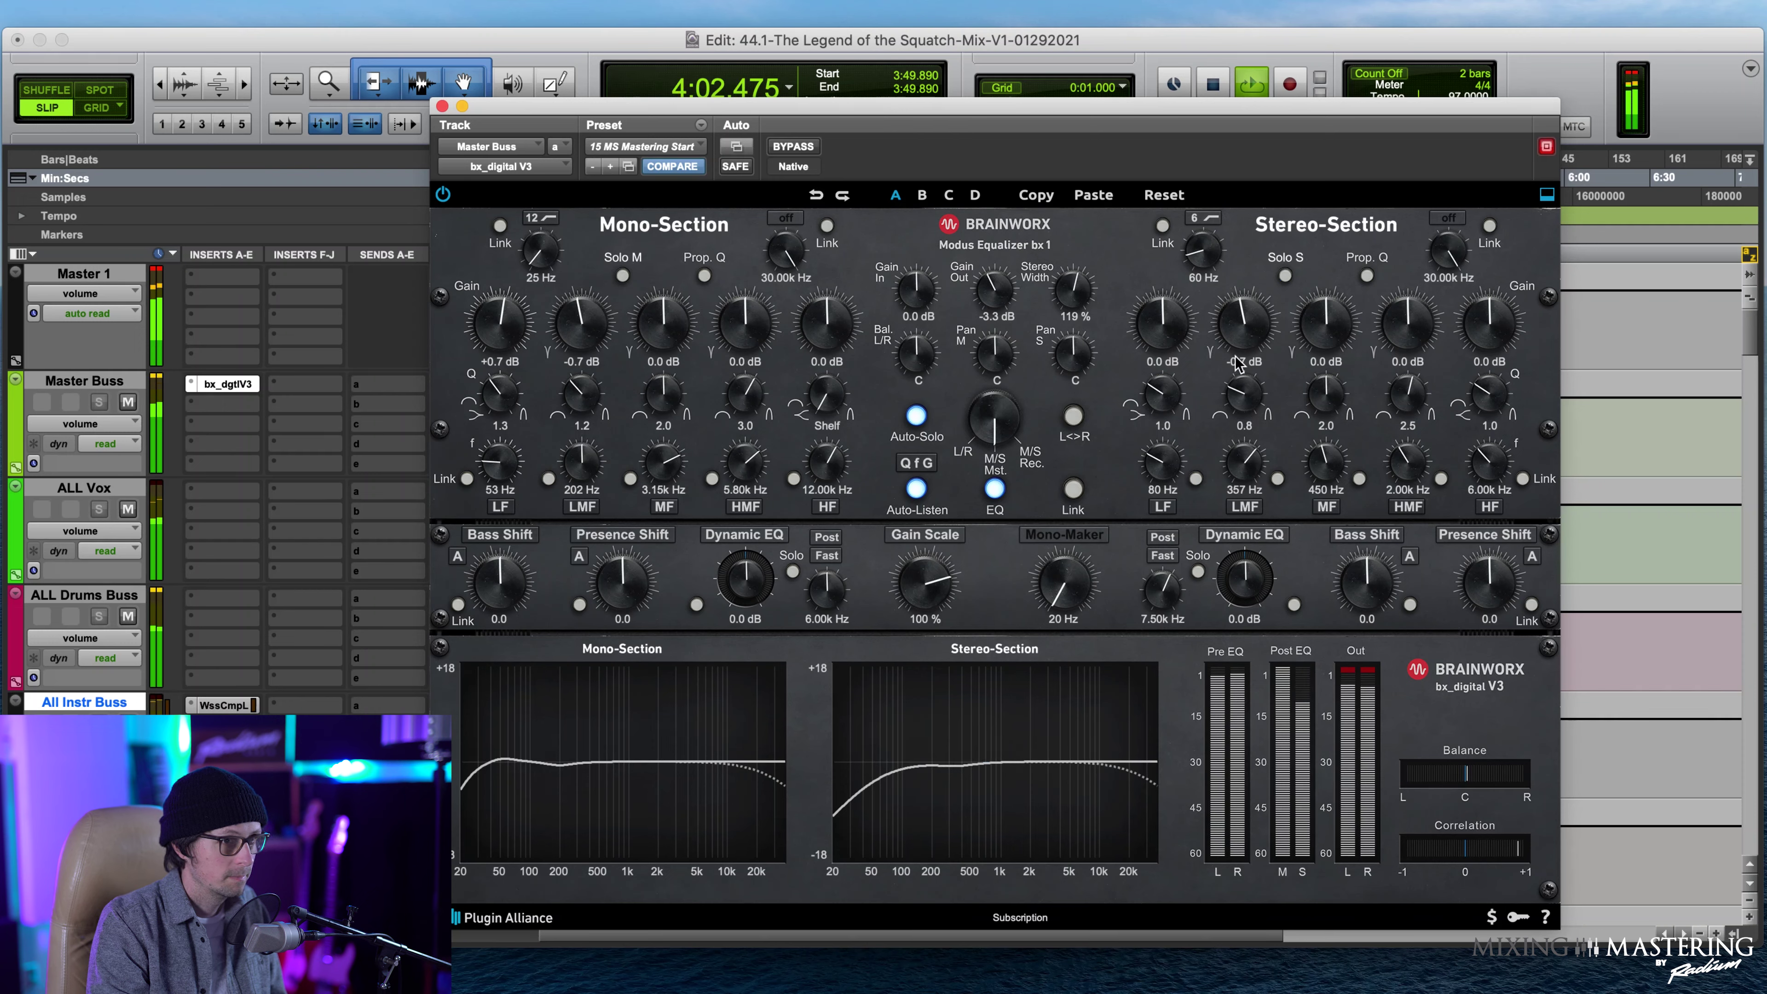
Audition the stereo section's MF band at 450 Hz, set it to -0.6 dB with Q 1.4, and stop playback.
{"action": "left_click_drag", "start_coordinate": [1326, 477], "coordinate": [1334, 482]}
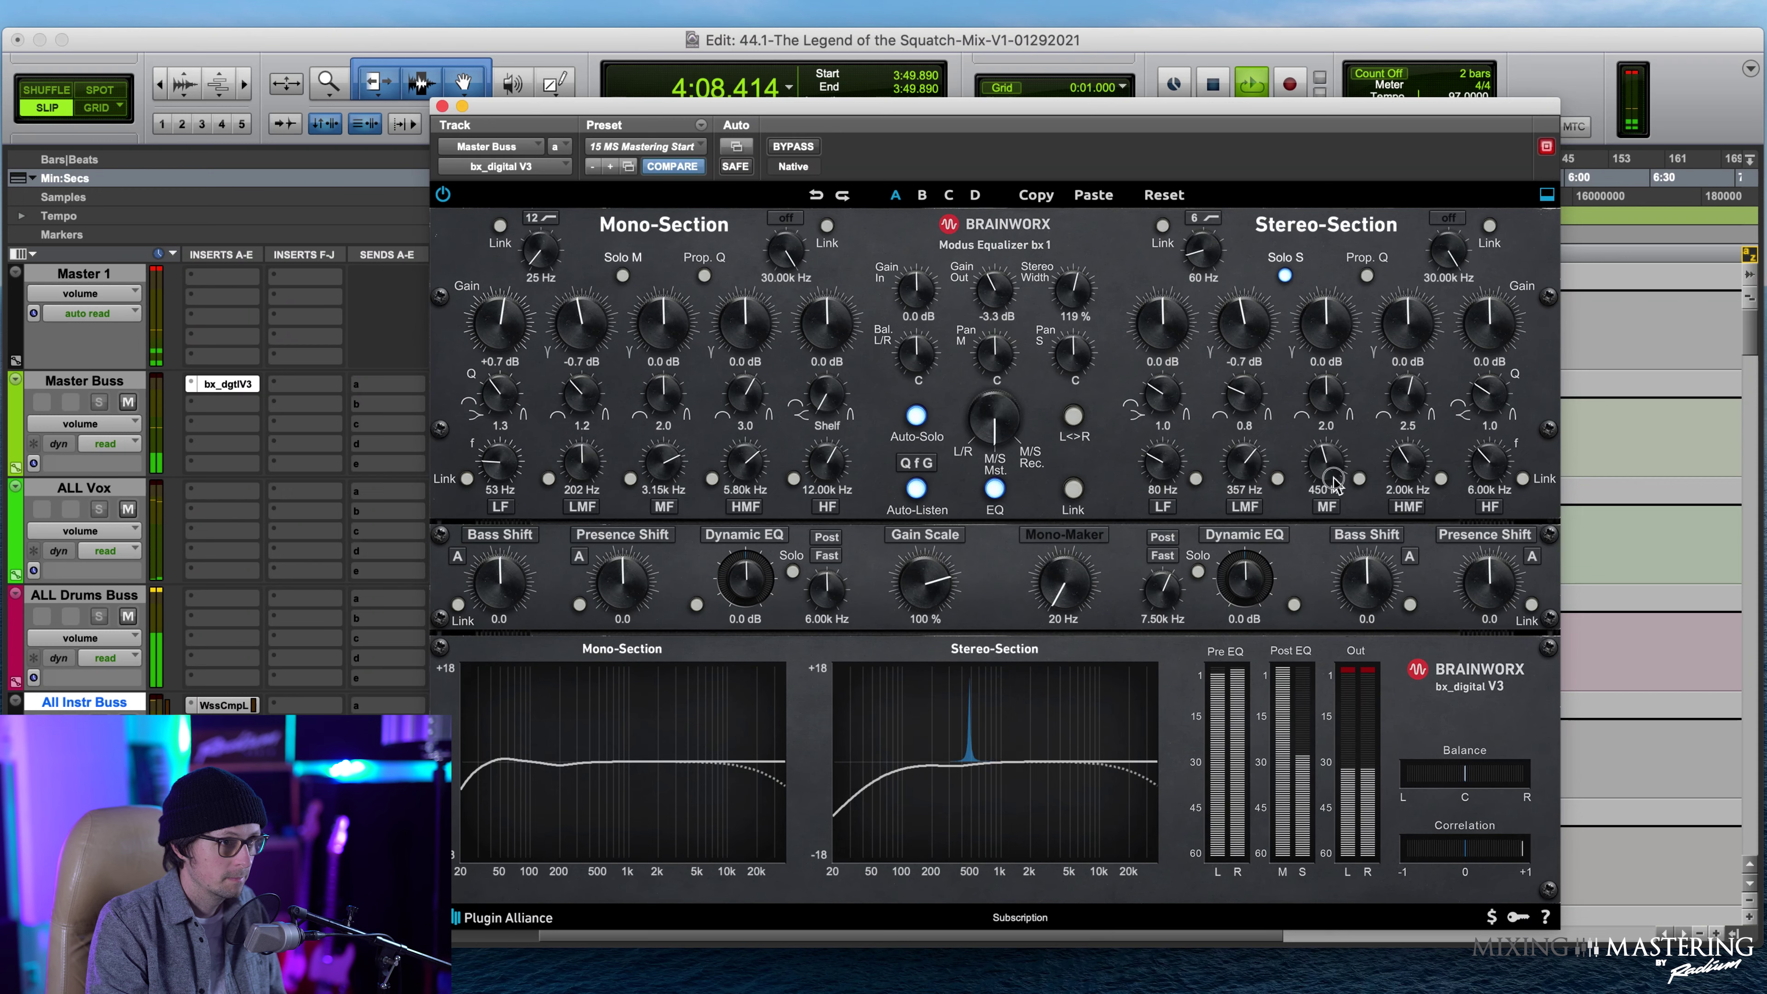
{"action": "left_click_drag", "start_coordinate": [1327, 321], "coordinate": [1342, 428]}
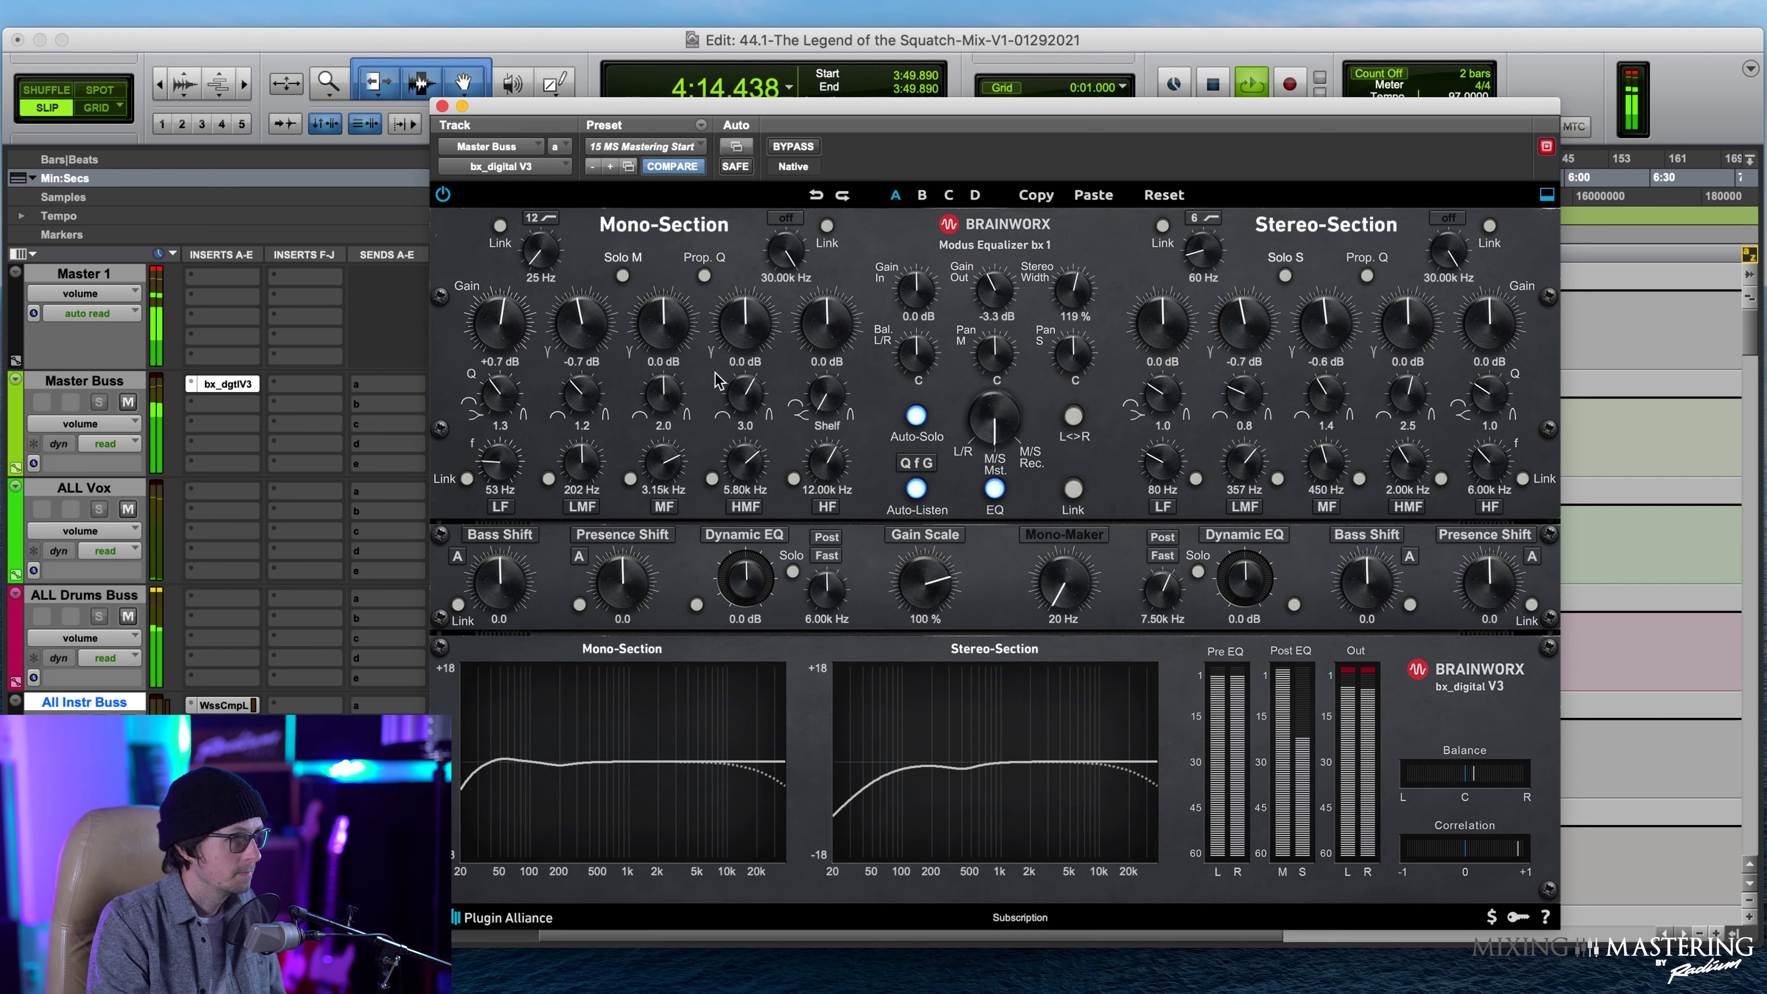
{"action": "key", "text": "space"}
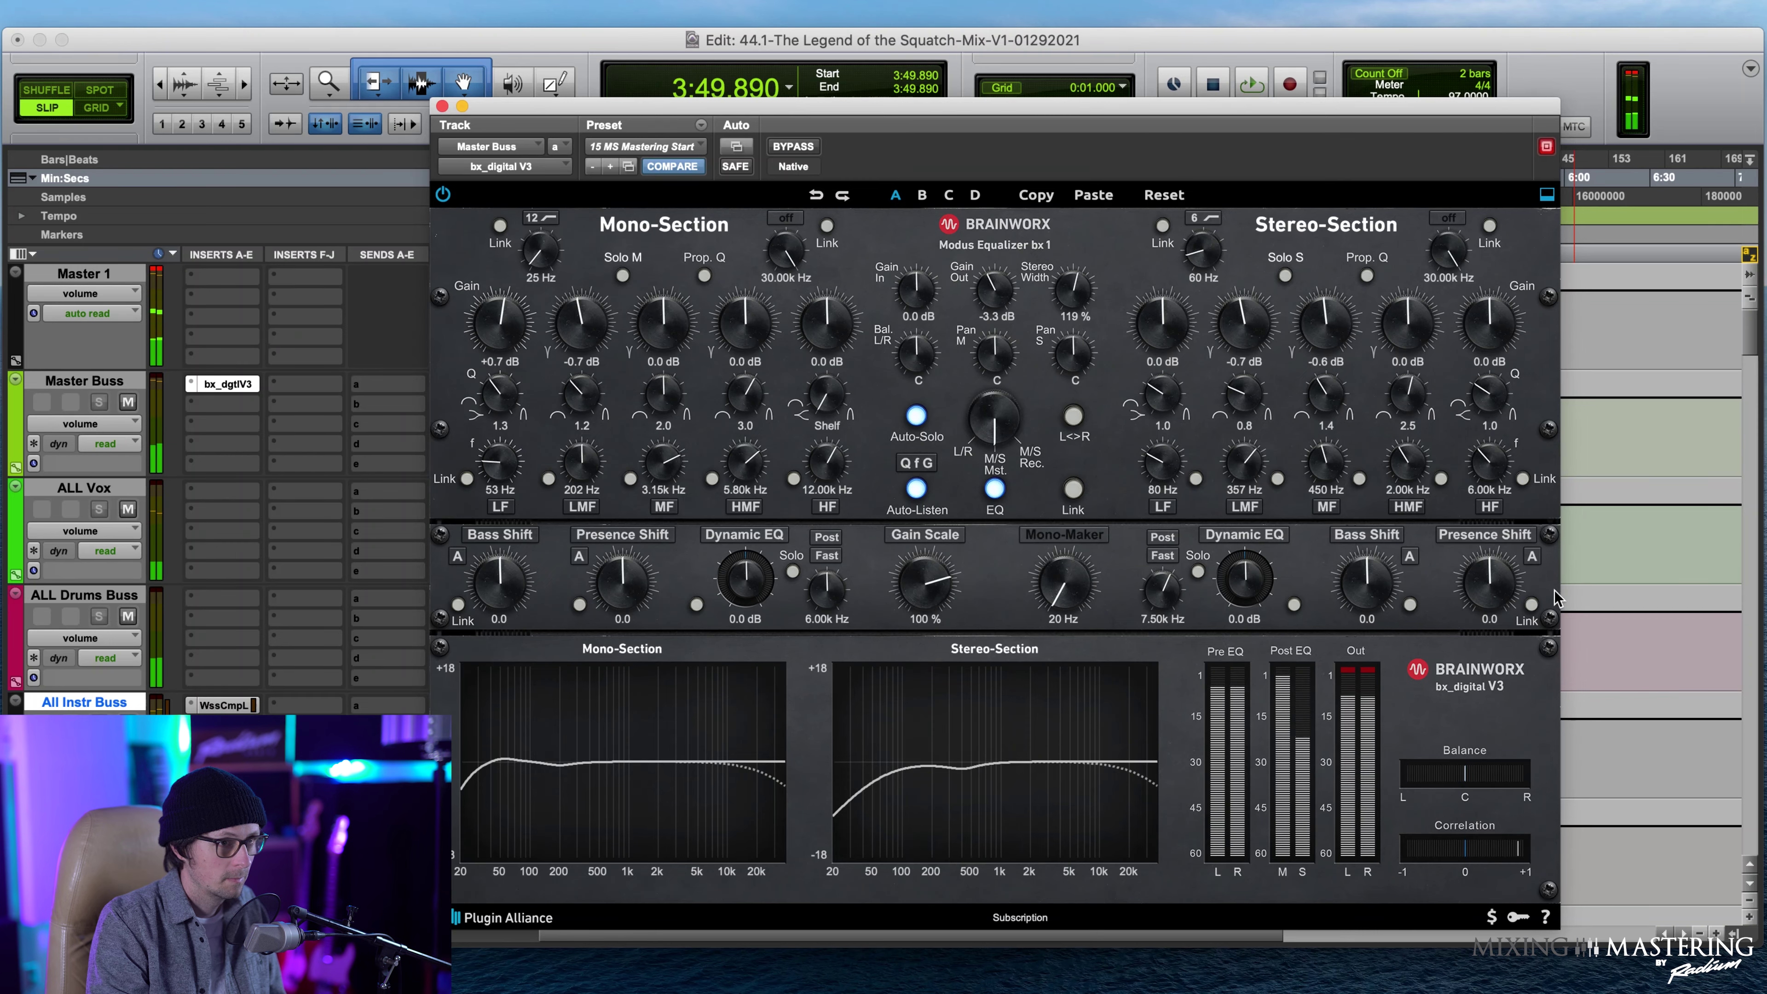
Locate the vocal tracks, cue the song at the ch2 marker, and start playback with the full Master Buss EQ in view.
{"action": "left_click_drag", "start_coordinate": [778, 105], "coordinate": [815, 774]}
{"action": "scroll", "coordinate": [865, 566], "scroll_direction": "down", "scroll_amount": 10}
{"action": "scroll", "coordinate": [865, 566], "scroll_direction": "down", "scroll_amount": 15}
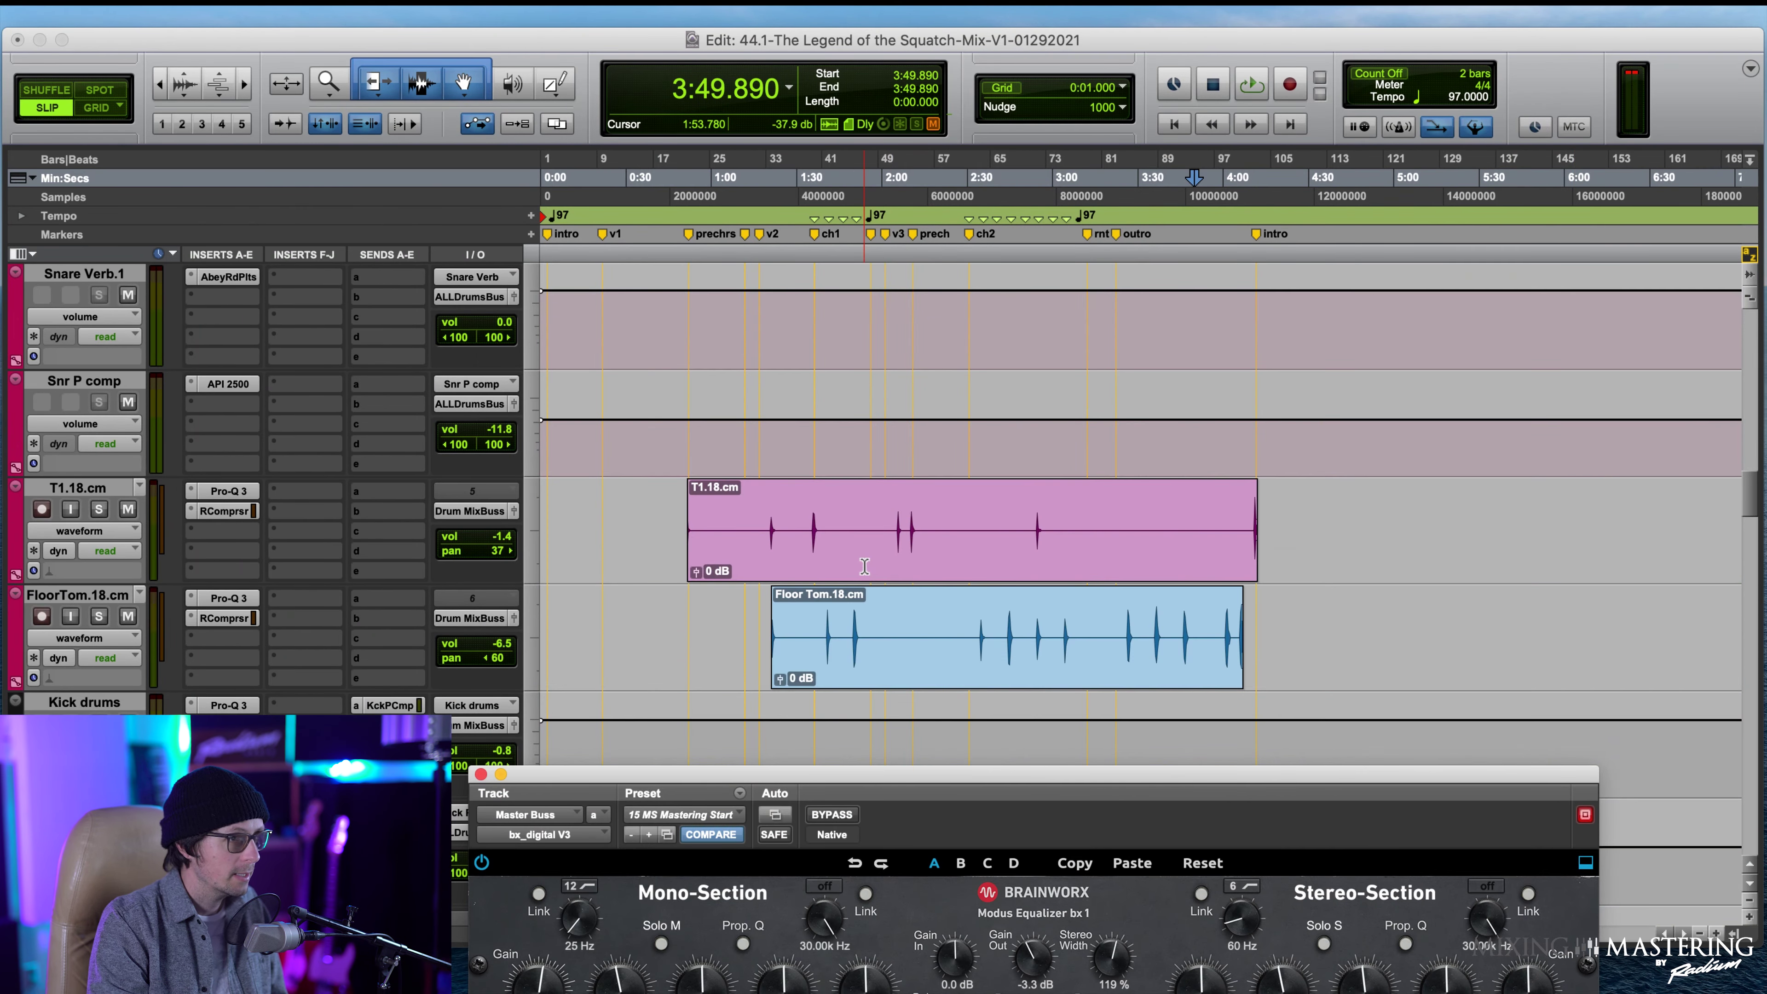
{"action": "scroll", "coordinate": [864, 566], "scroll_direction": "up", "scroll_amount": 4}
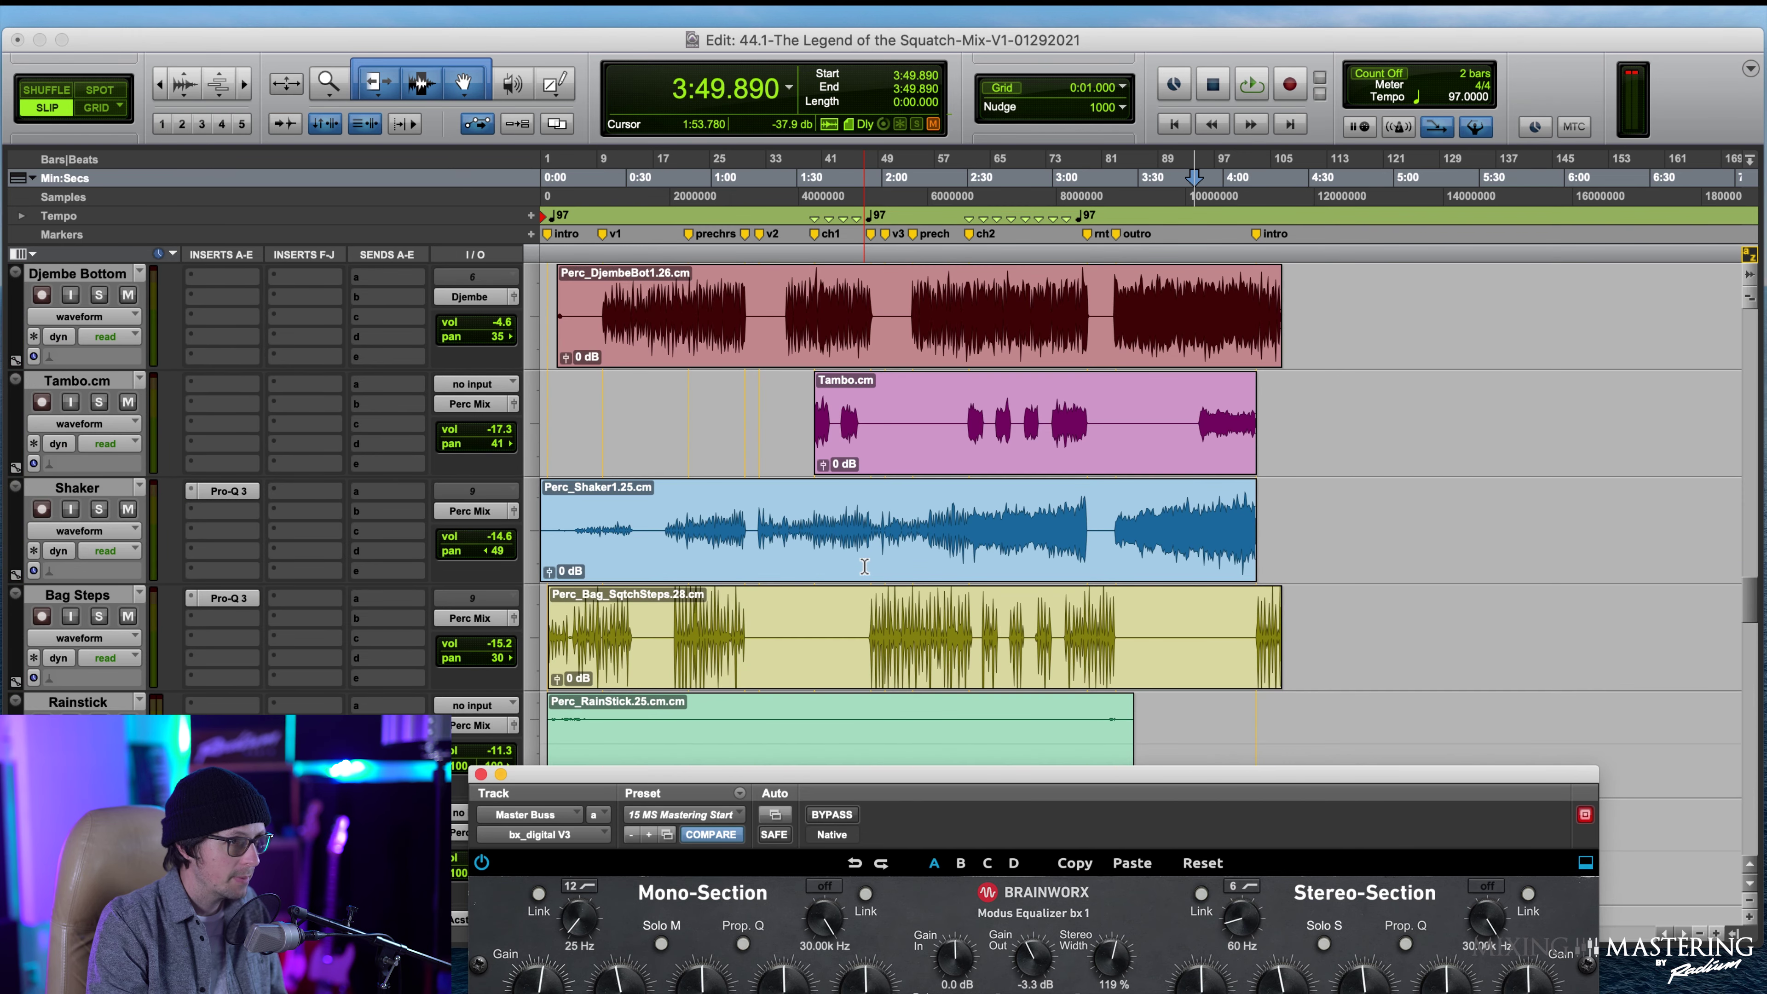
{"action": "scroll", "coordinate": [865, 566], "scroll_direction": "down", "scroll_amount": 20}
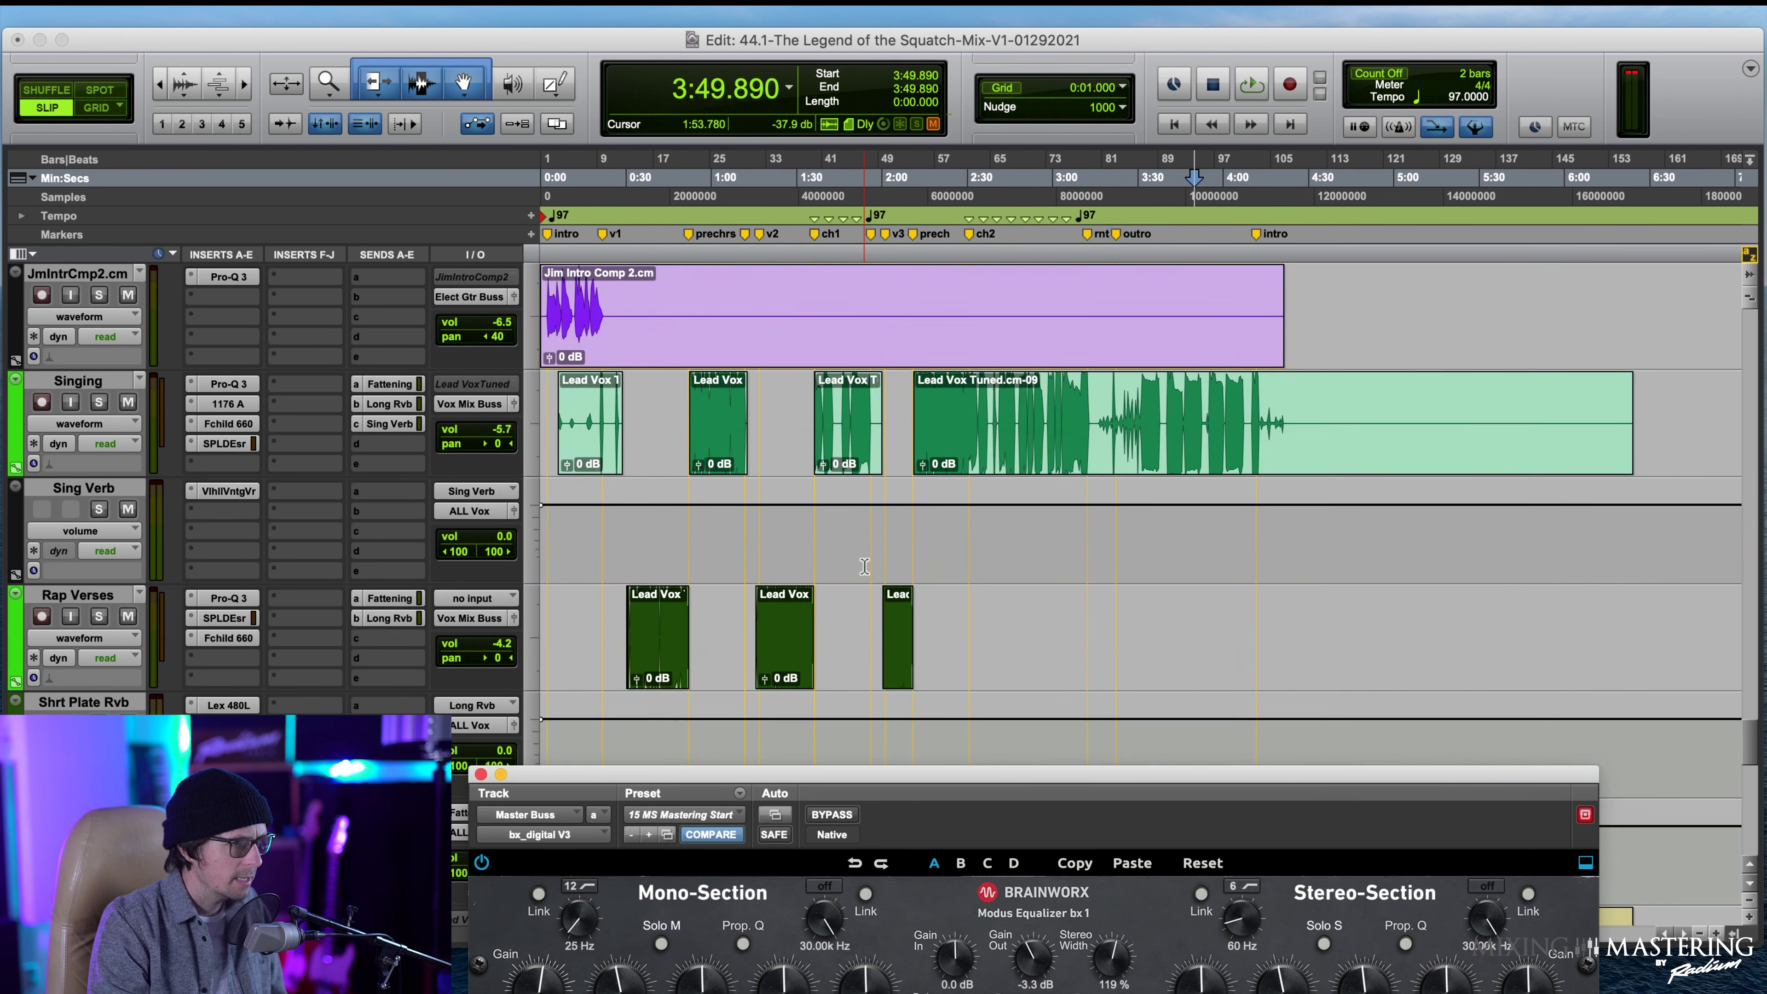
{"action": "scroll", "coordinate": [865, 566], "scroll_direction": "down", "scroll_amount": 6}
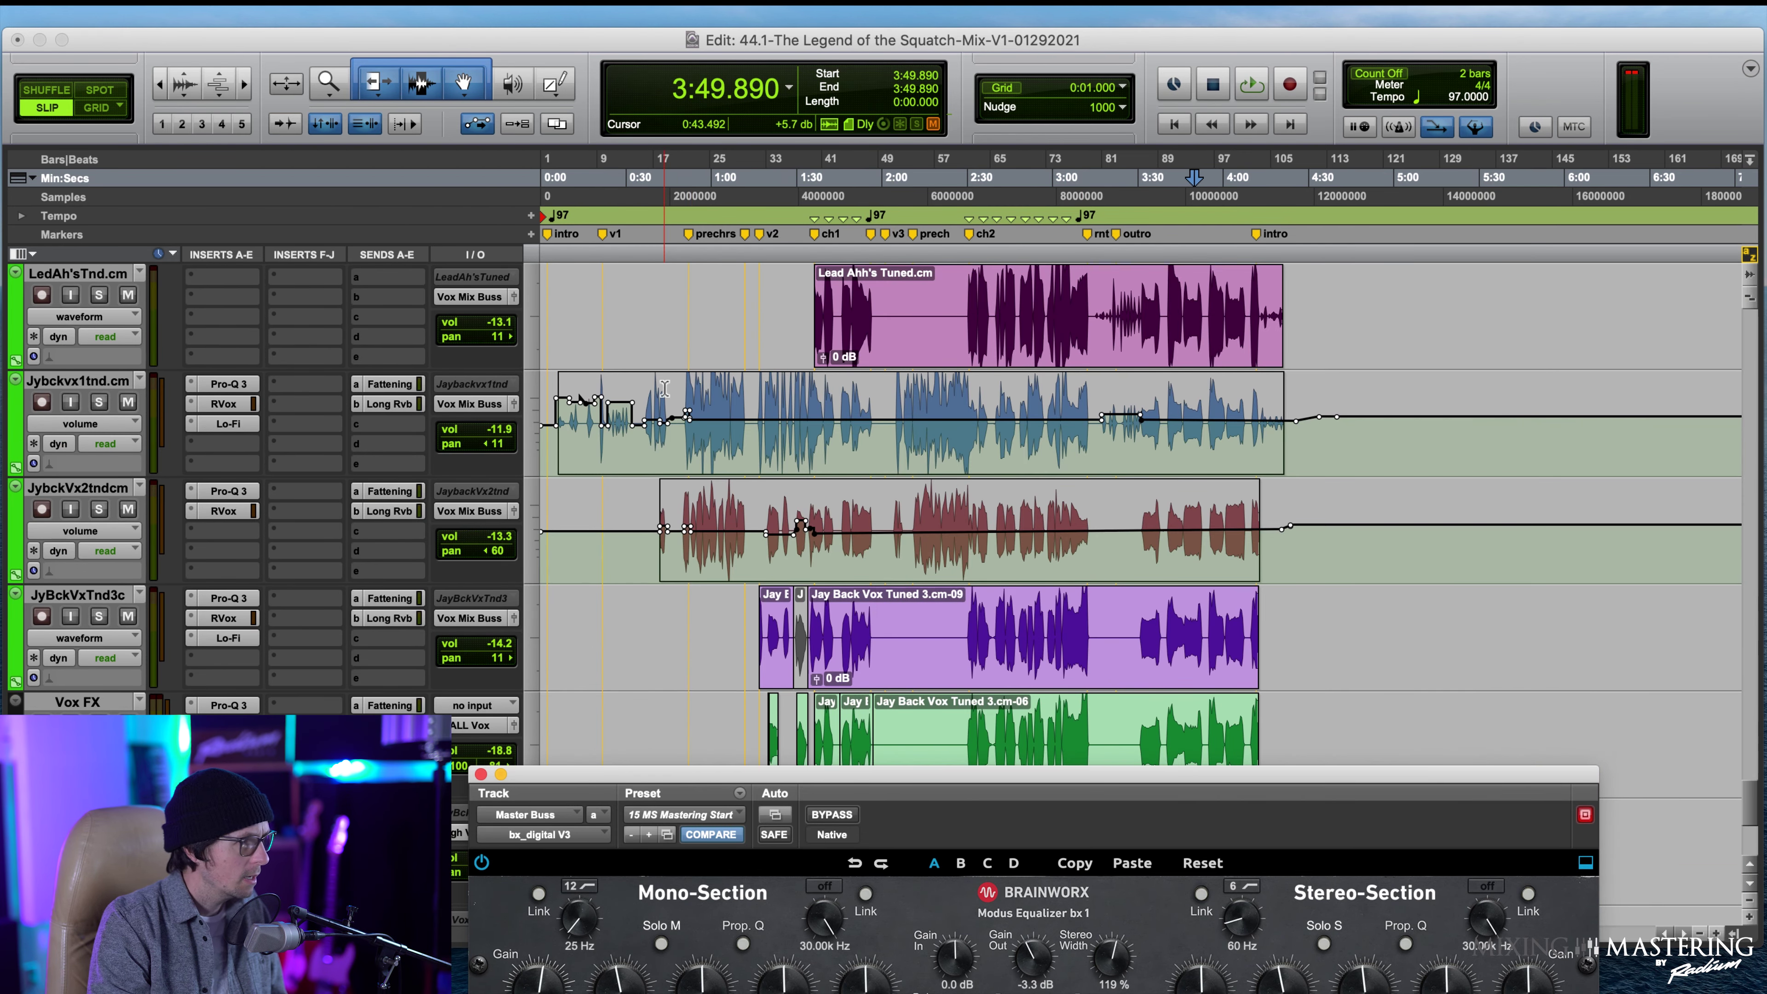
{"action": "scroll", "coordinate": [849, 372], "scroll_direction": "down", "scroll_amount": 6}
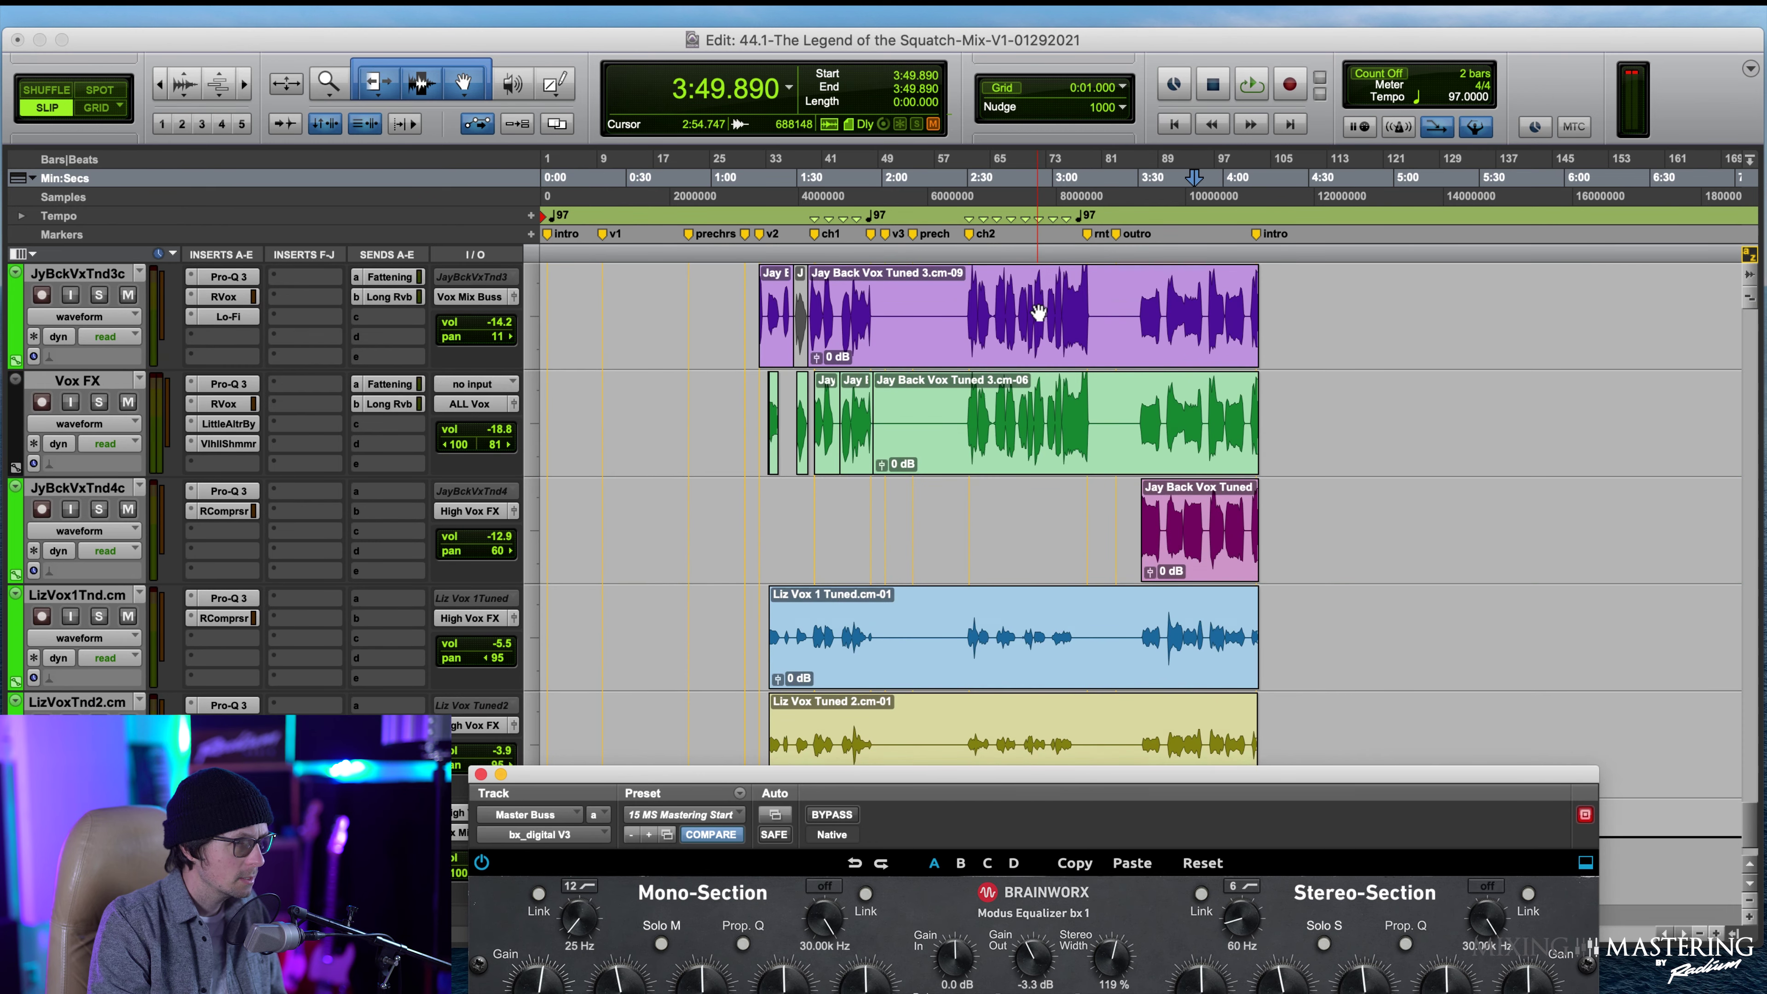
{"action": "scroll", "coordinate": [987, 309], "scroll_direction": "up", "scroll_amount": 4}
{"action": "scroll", "coordinate": [988, 309], "scroll_direction": "up", "scroll_amount": 4}
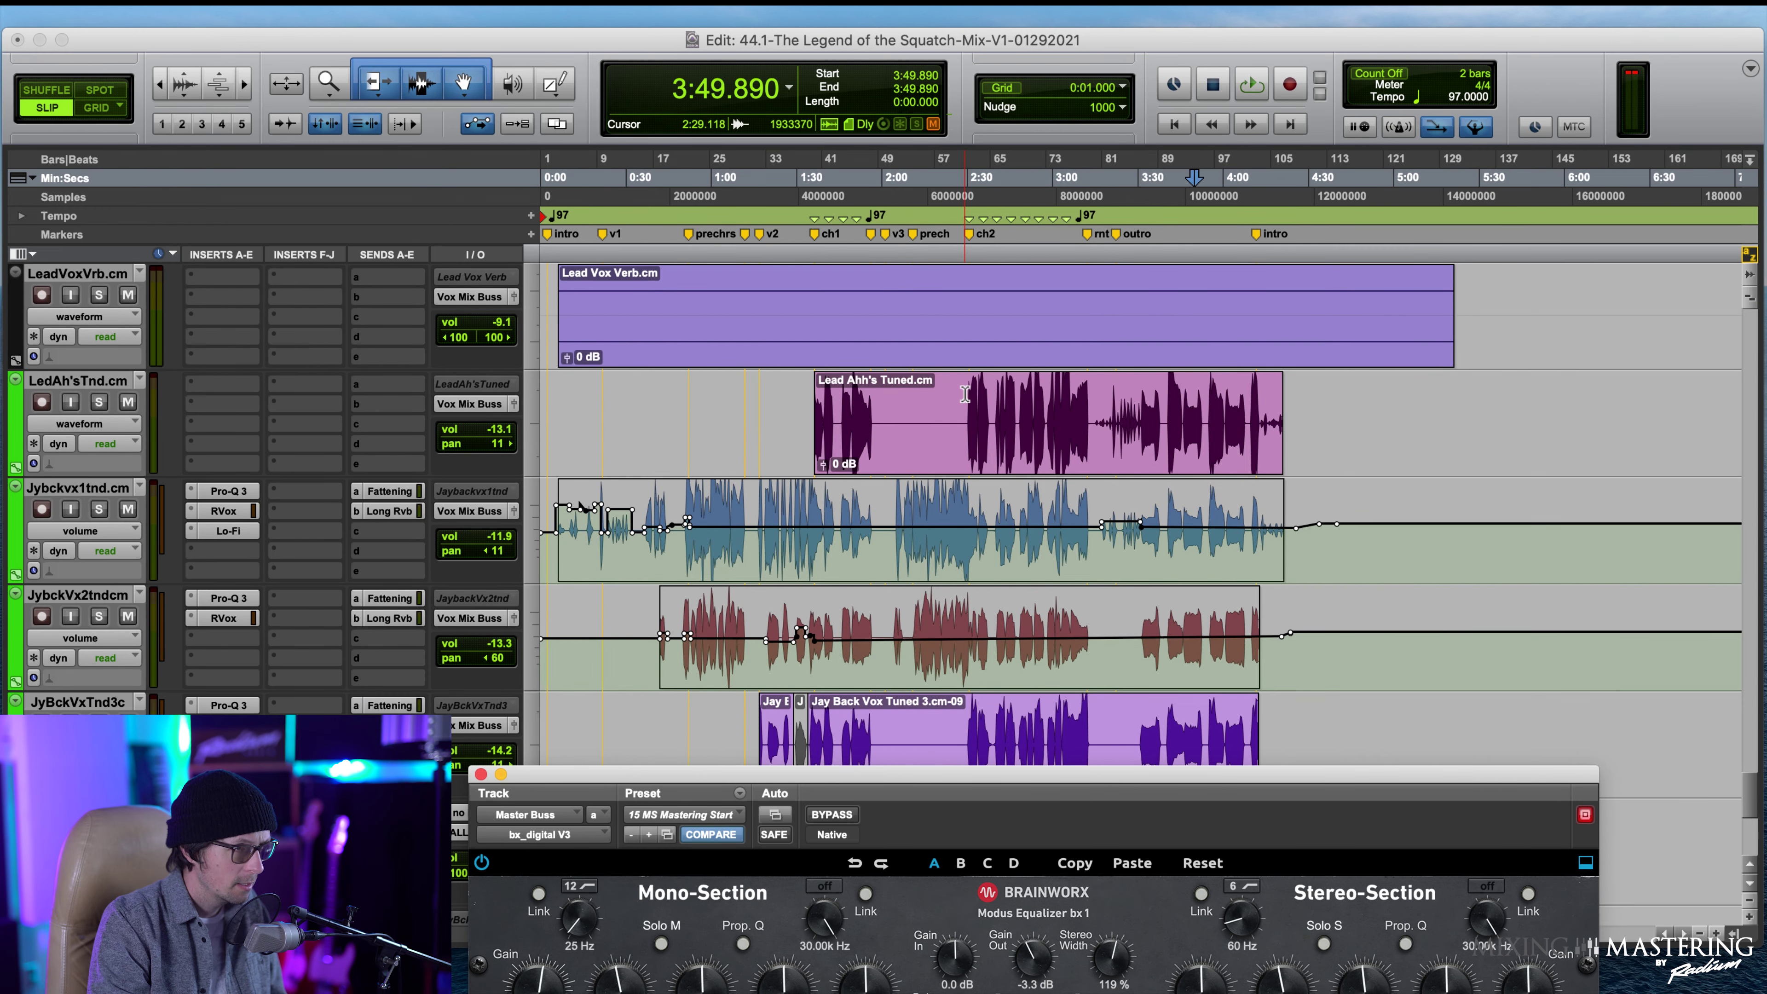
{"action": "left_click", "coordinate": [965, 394]}
{"action": "left_click", "coordinate": [972, 237]}
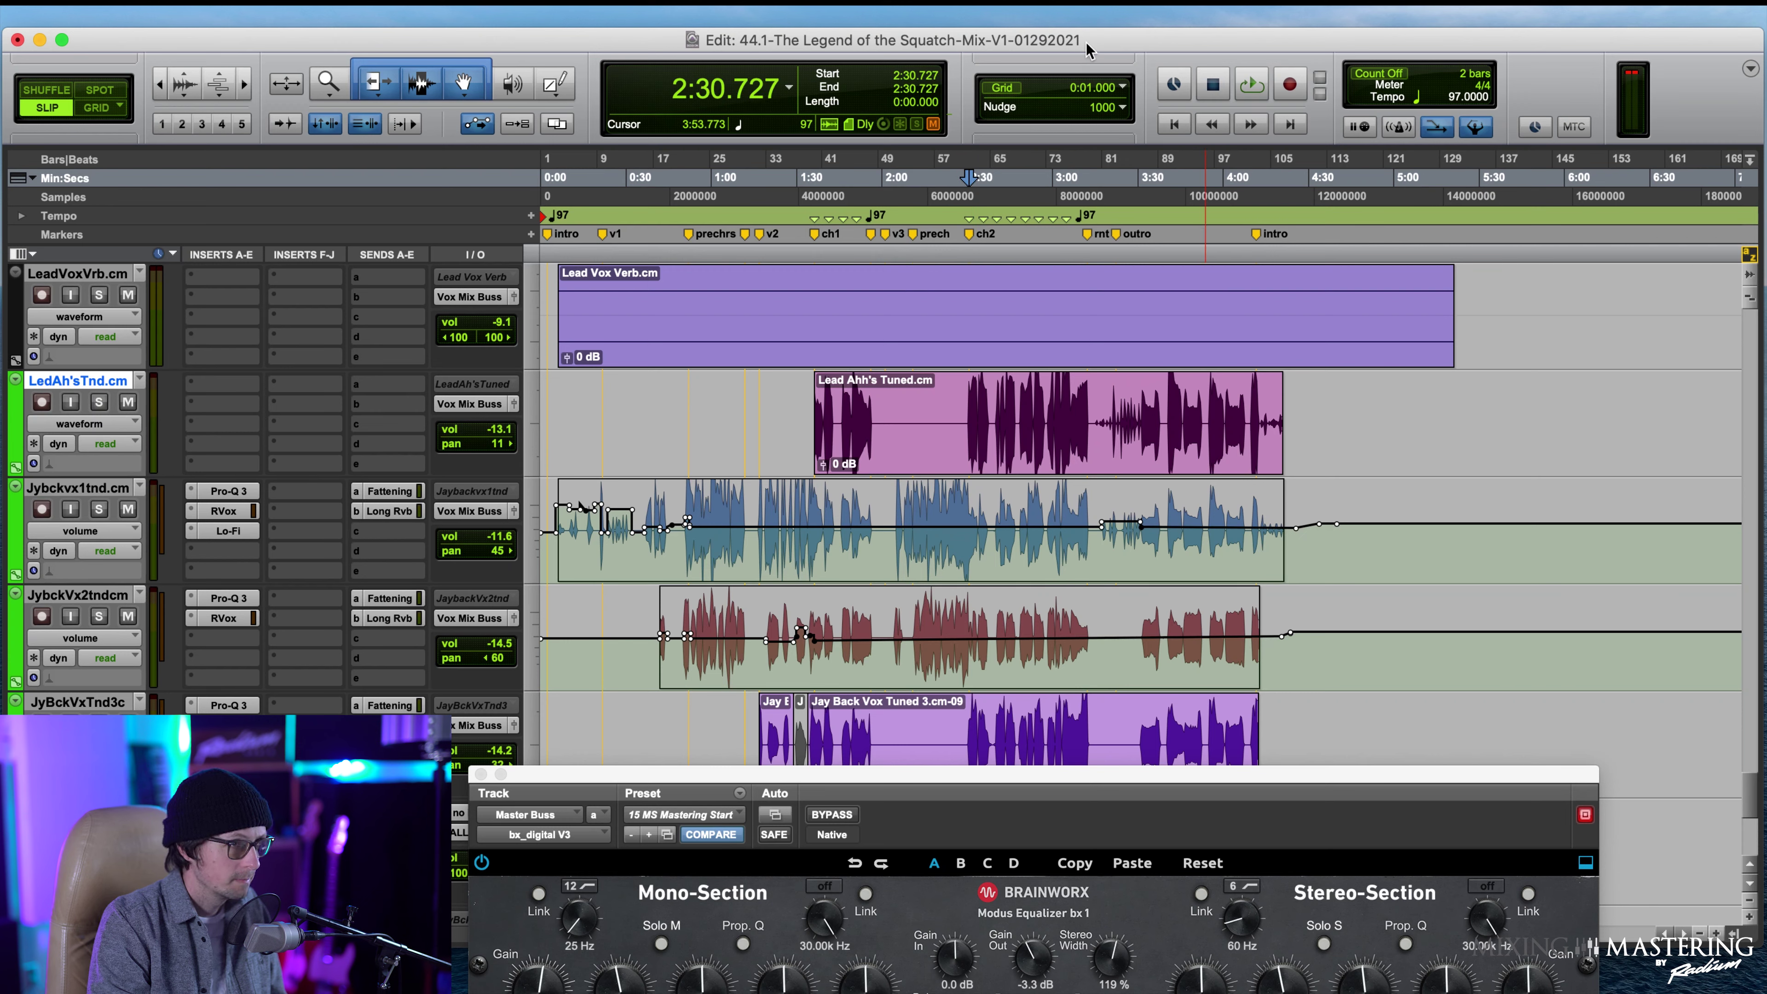
{"action": "key", "text": "space"}
{"action": "left_click_drag", "start_coordinate": [1029, 781], "coordinate": [726, 106]}
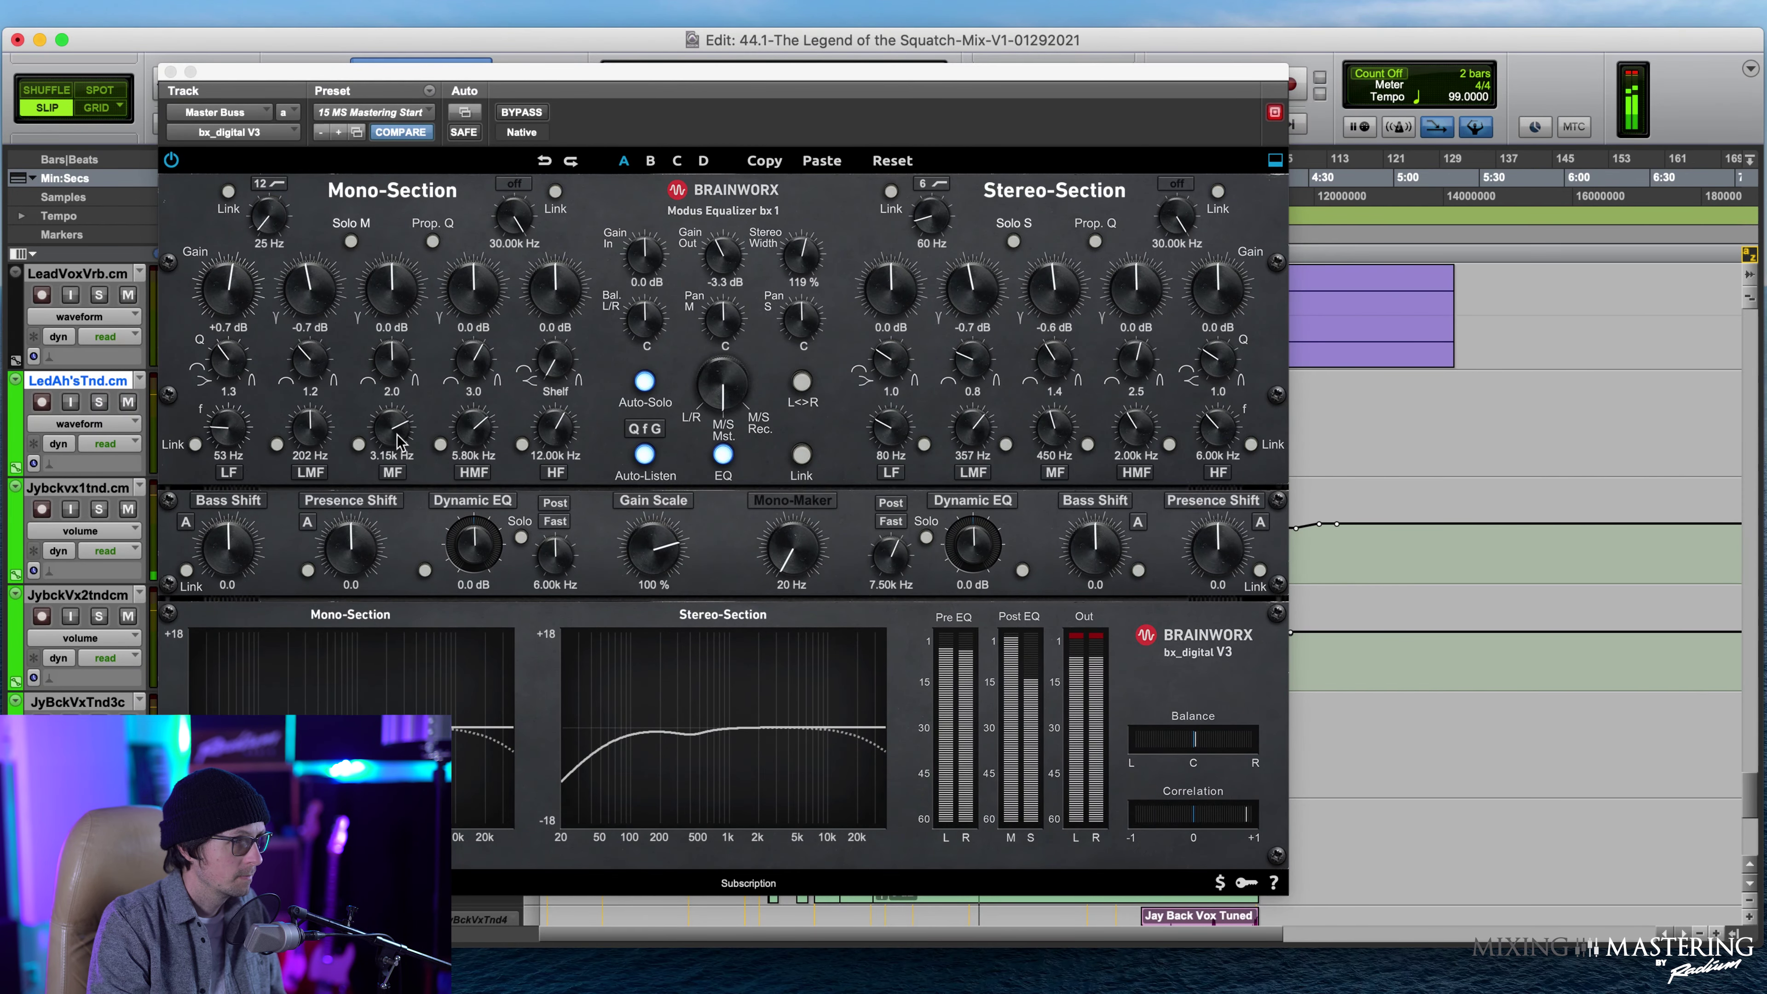
Sweep the mono section's MF band to 1.36 kHz and boost it by 0.7 dB with Q 0.8.
{"action": "mouse_move", "coordinate": [398, 438]}
{"action": "left_mouse_down"}
{"action": "mouse_move", "coordinate": [390, 463]}
{"action": "mouse_move", "coordinate": [393, 440]}
{"action": "left_mouse_up"}
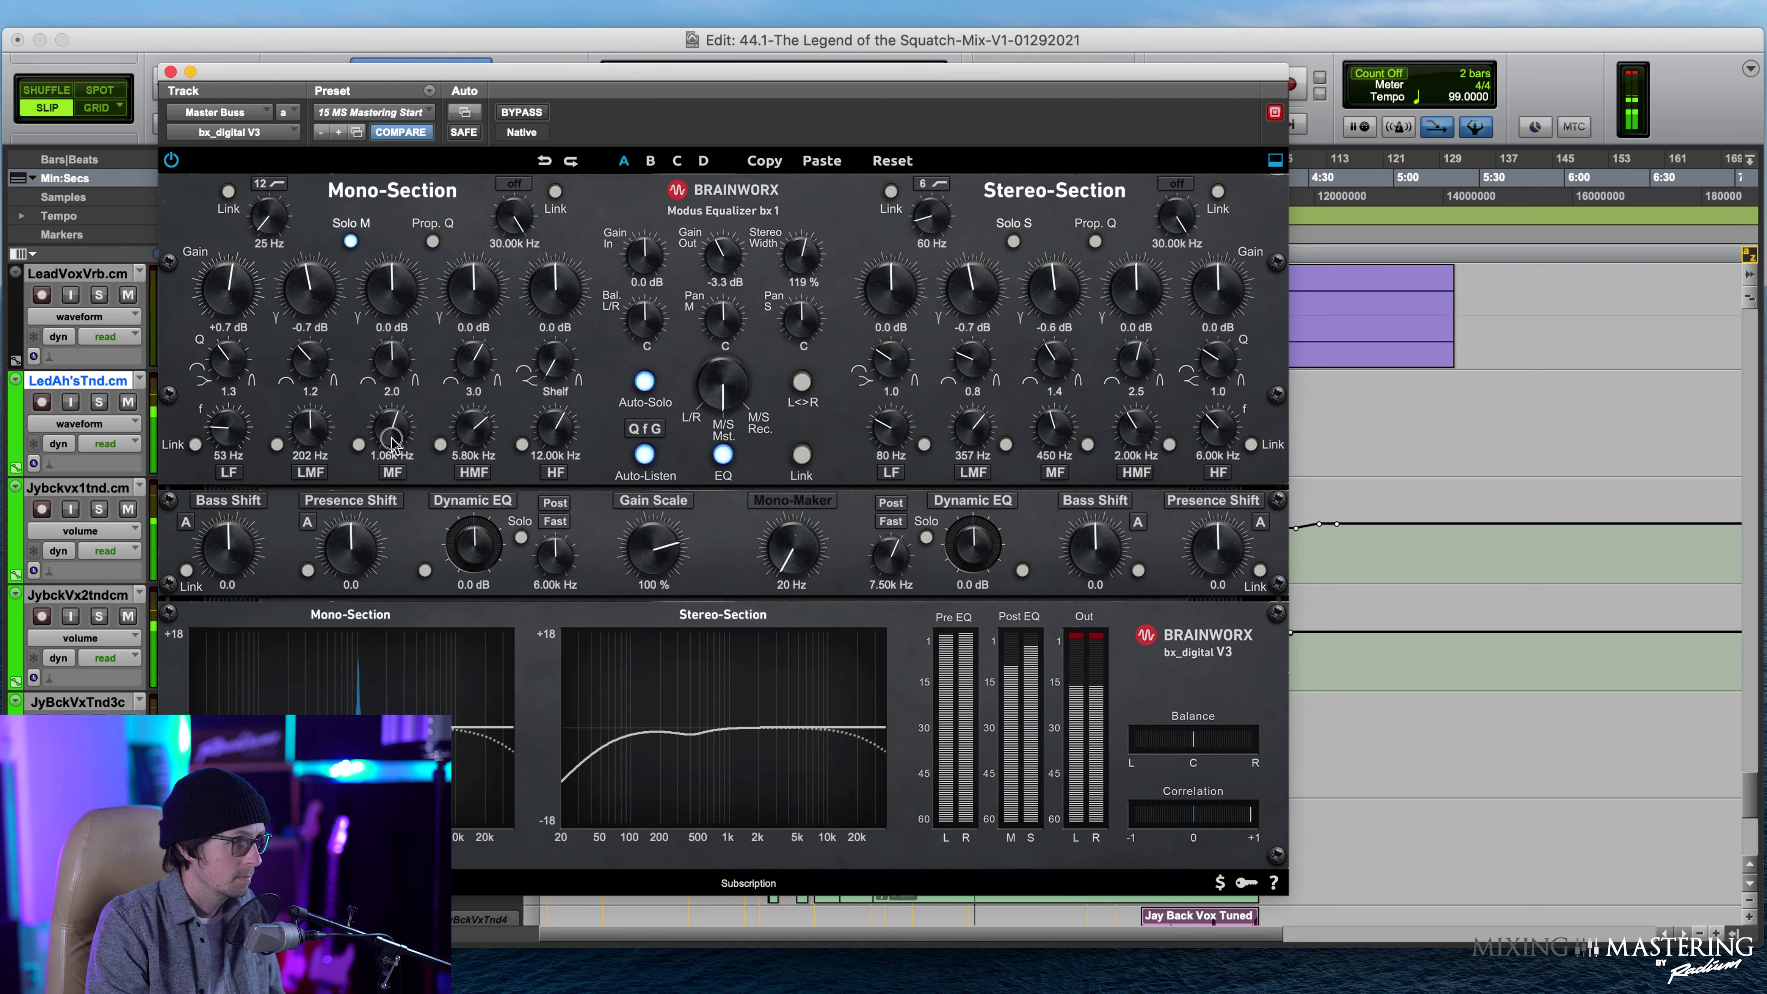
{"action": "left_click_drag", "start_coordinate": [394, 444], "coordinate": [397, 439]}
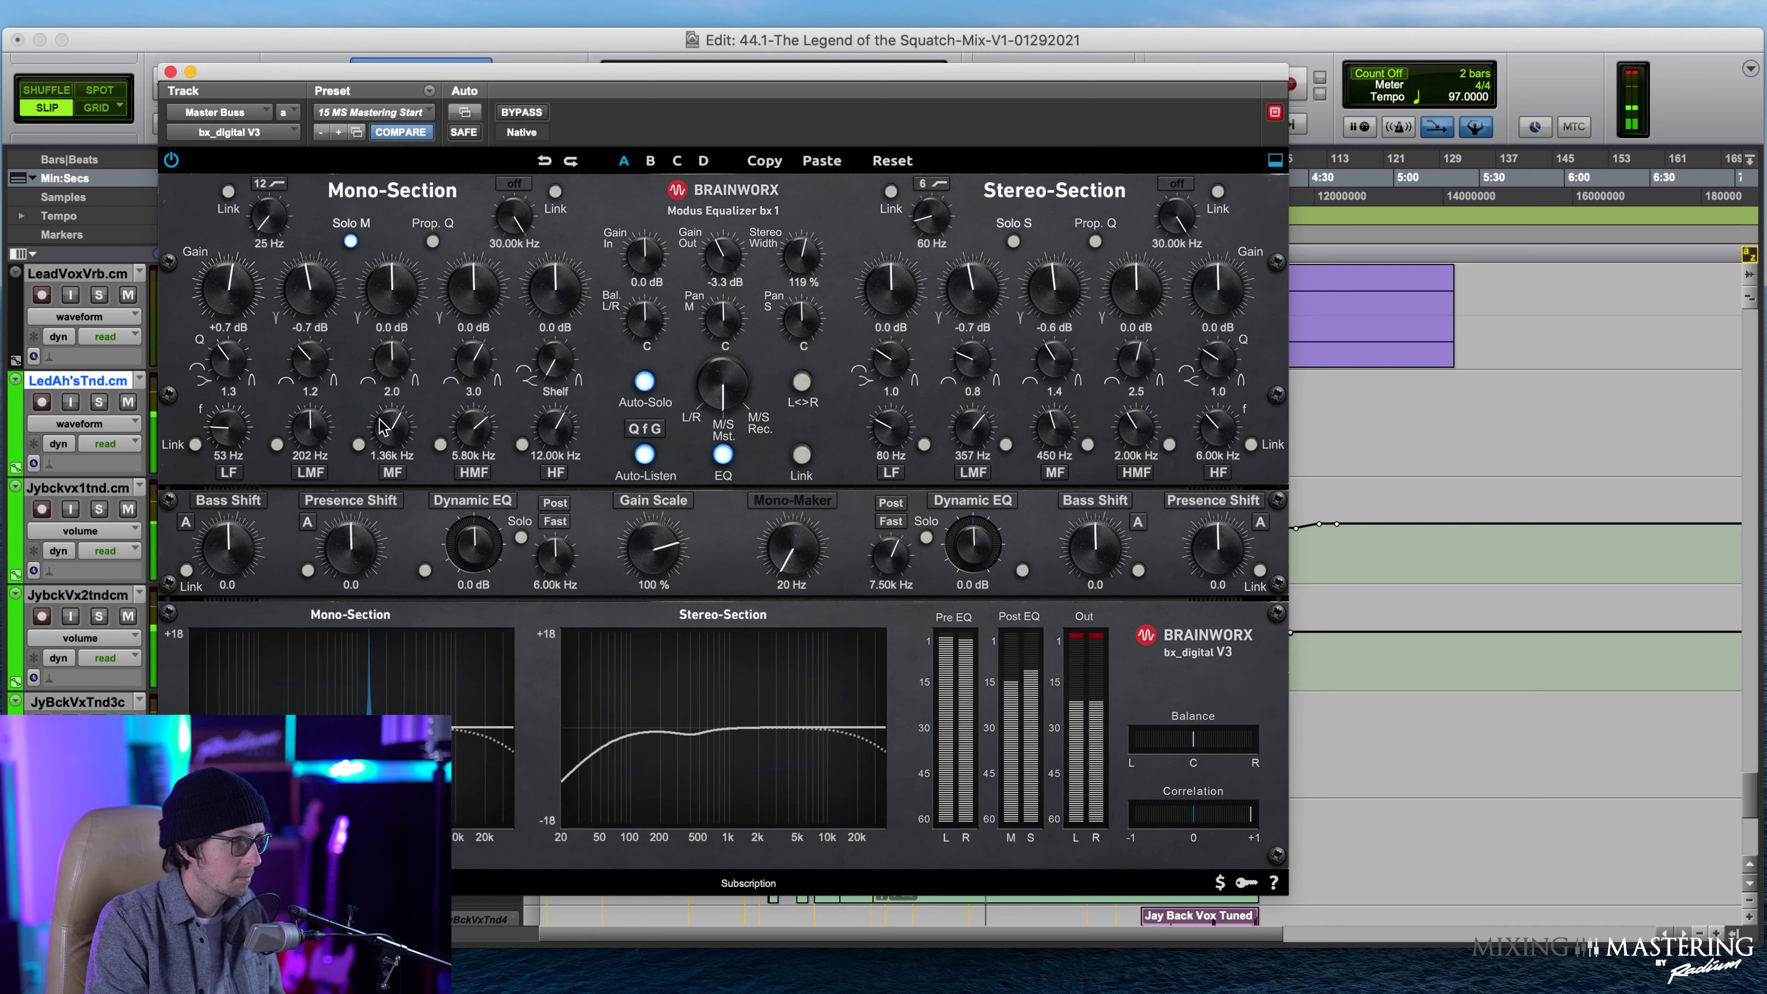
{"action": "left_click_drag", "start_coordinate": [393, 291], "coordinate": [394, 284]}
{"action": "left_click_drag", "start_coordinate": [401, 353], "coordinate": [385, 374]}
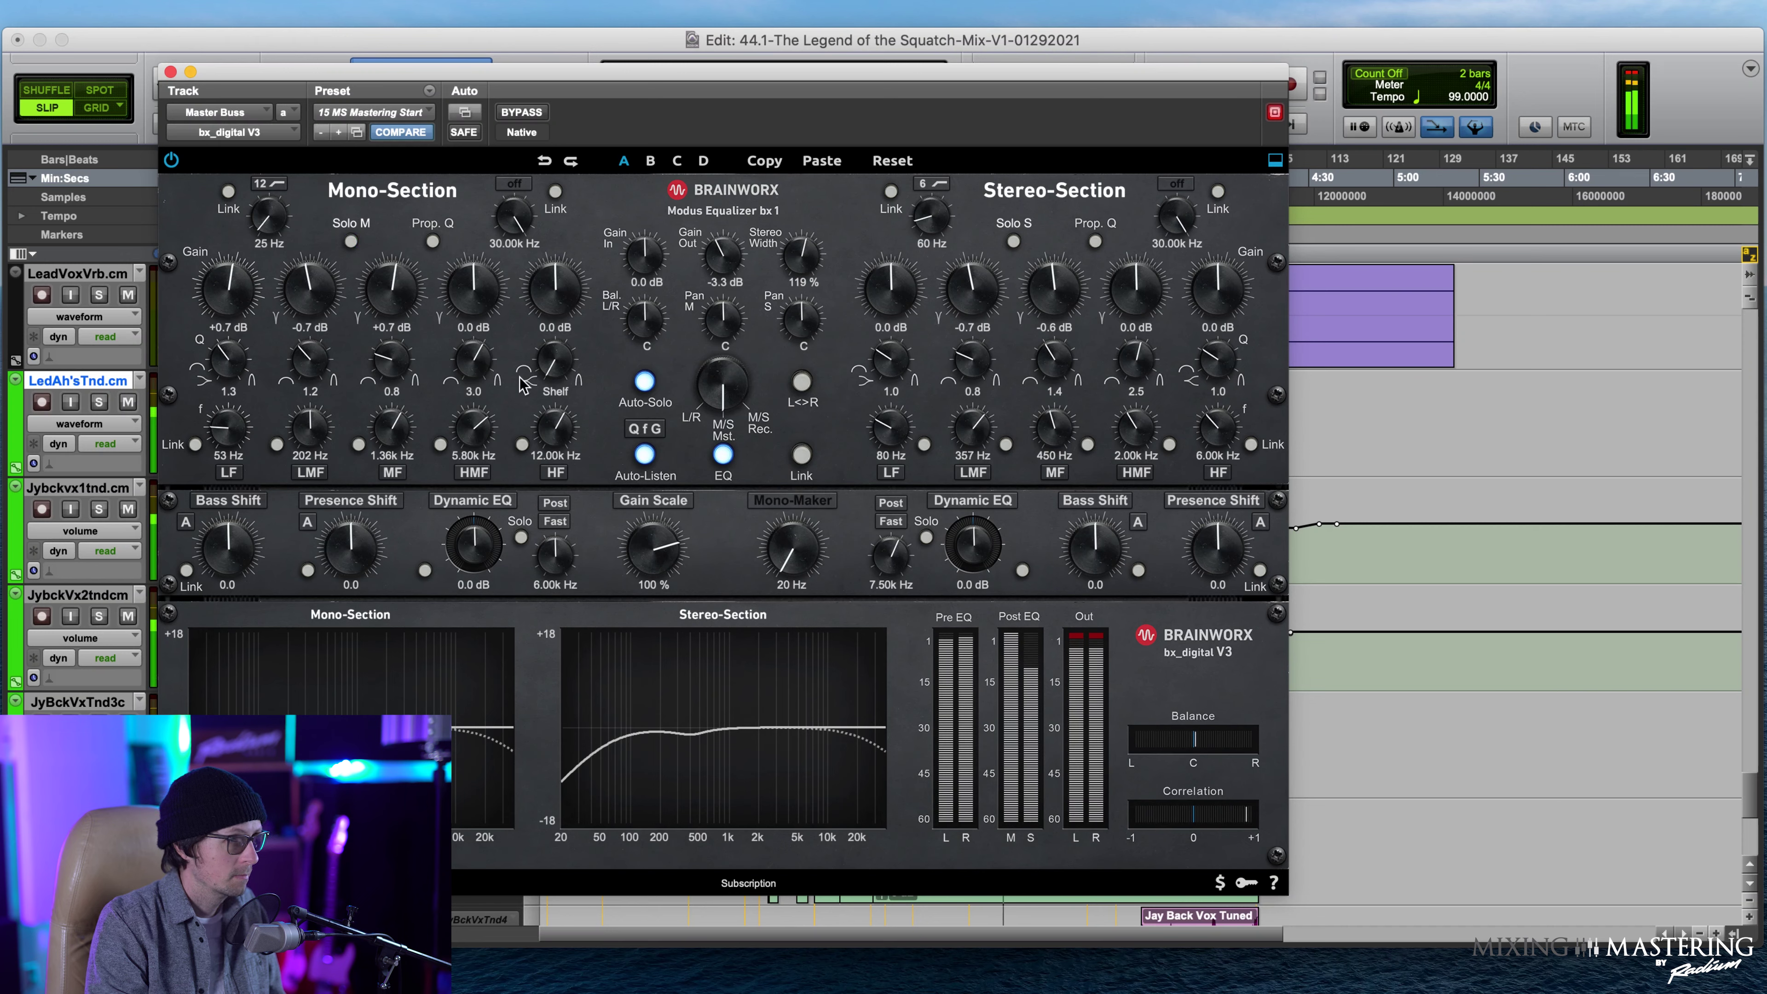
Sweep the mono section's HMF band to 5.27 kHz and boost it by 0.6 dB with Q 0.8.
{"action": "left_click", "coordinate": [486, 428]}
{"action": "left_click_drag", "start_coordinate": [486, 428], "coordinate": [487, 438]}
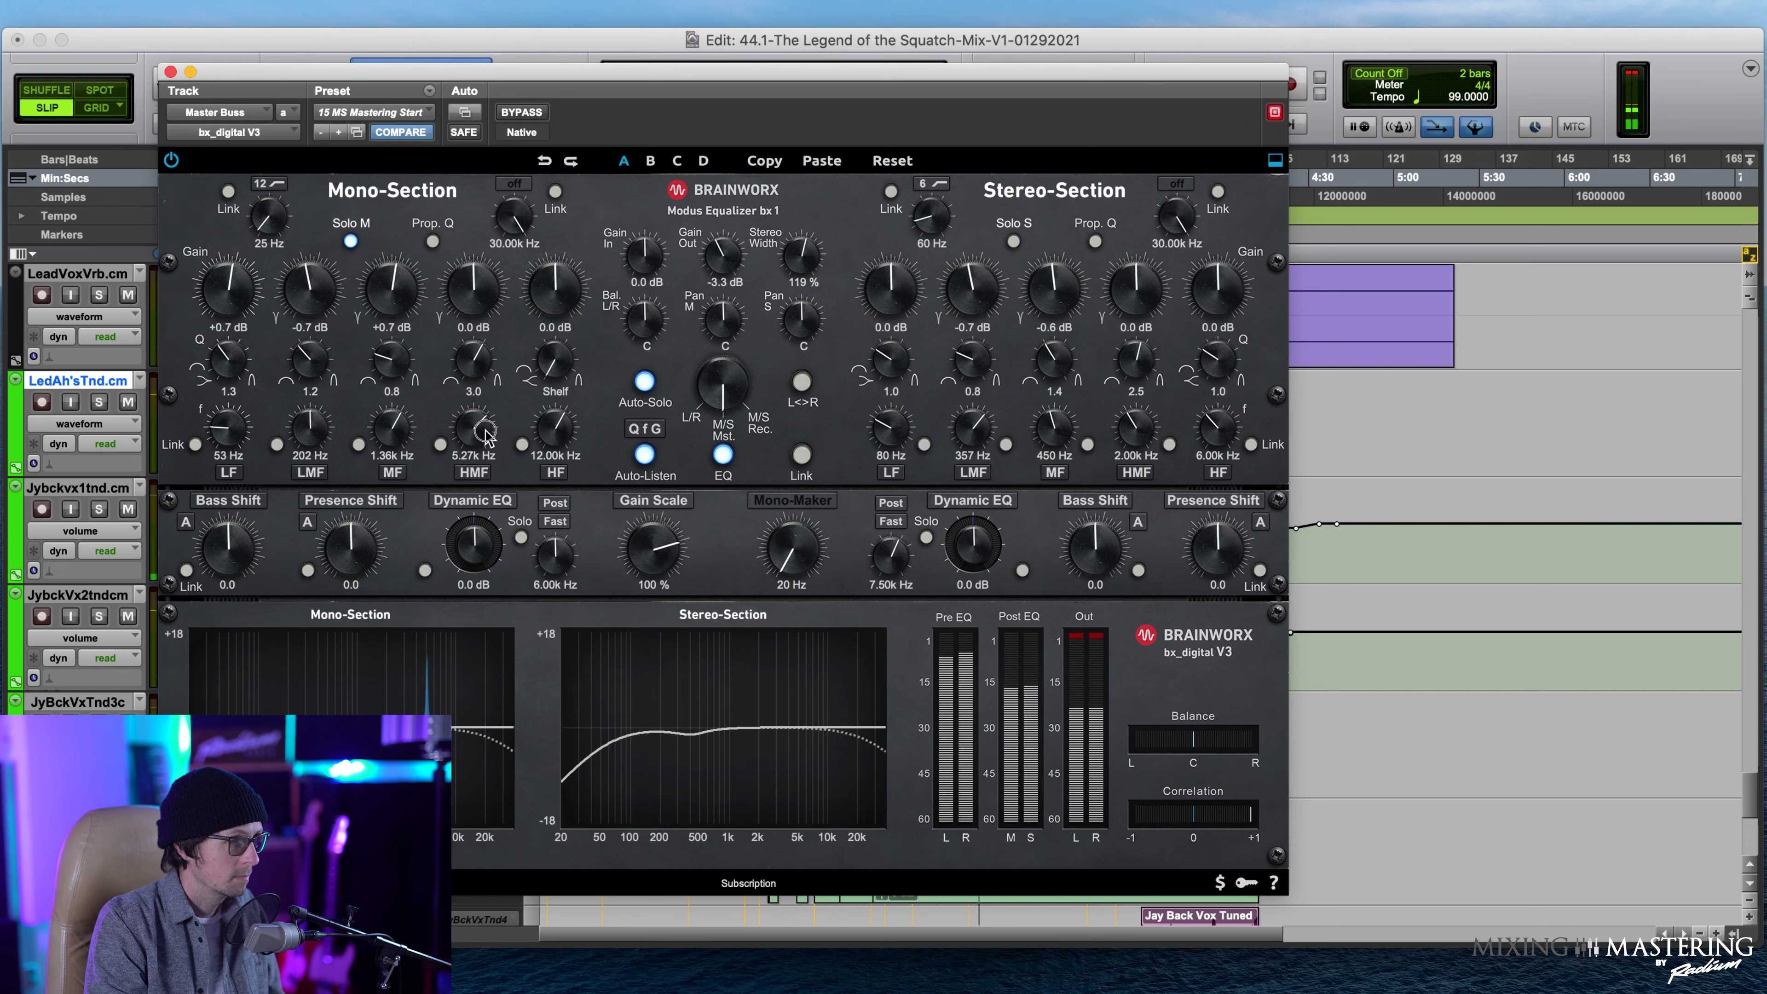
{"action": "left_click_drag", "start_coordinate": [473, 359], "coordinate": [451, 398]}
{"action": "left_click_drag", "start_coordinate": [458, 279], "coordinate": [472, 286]}
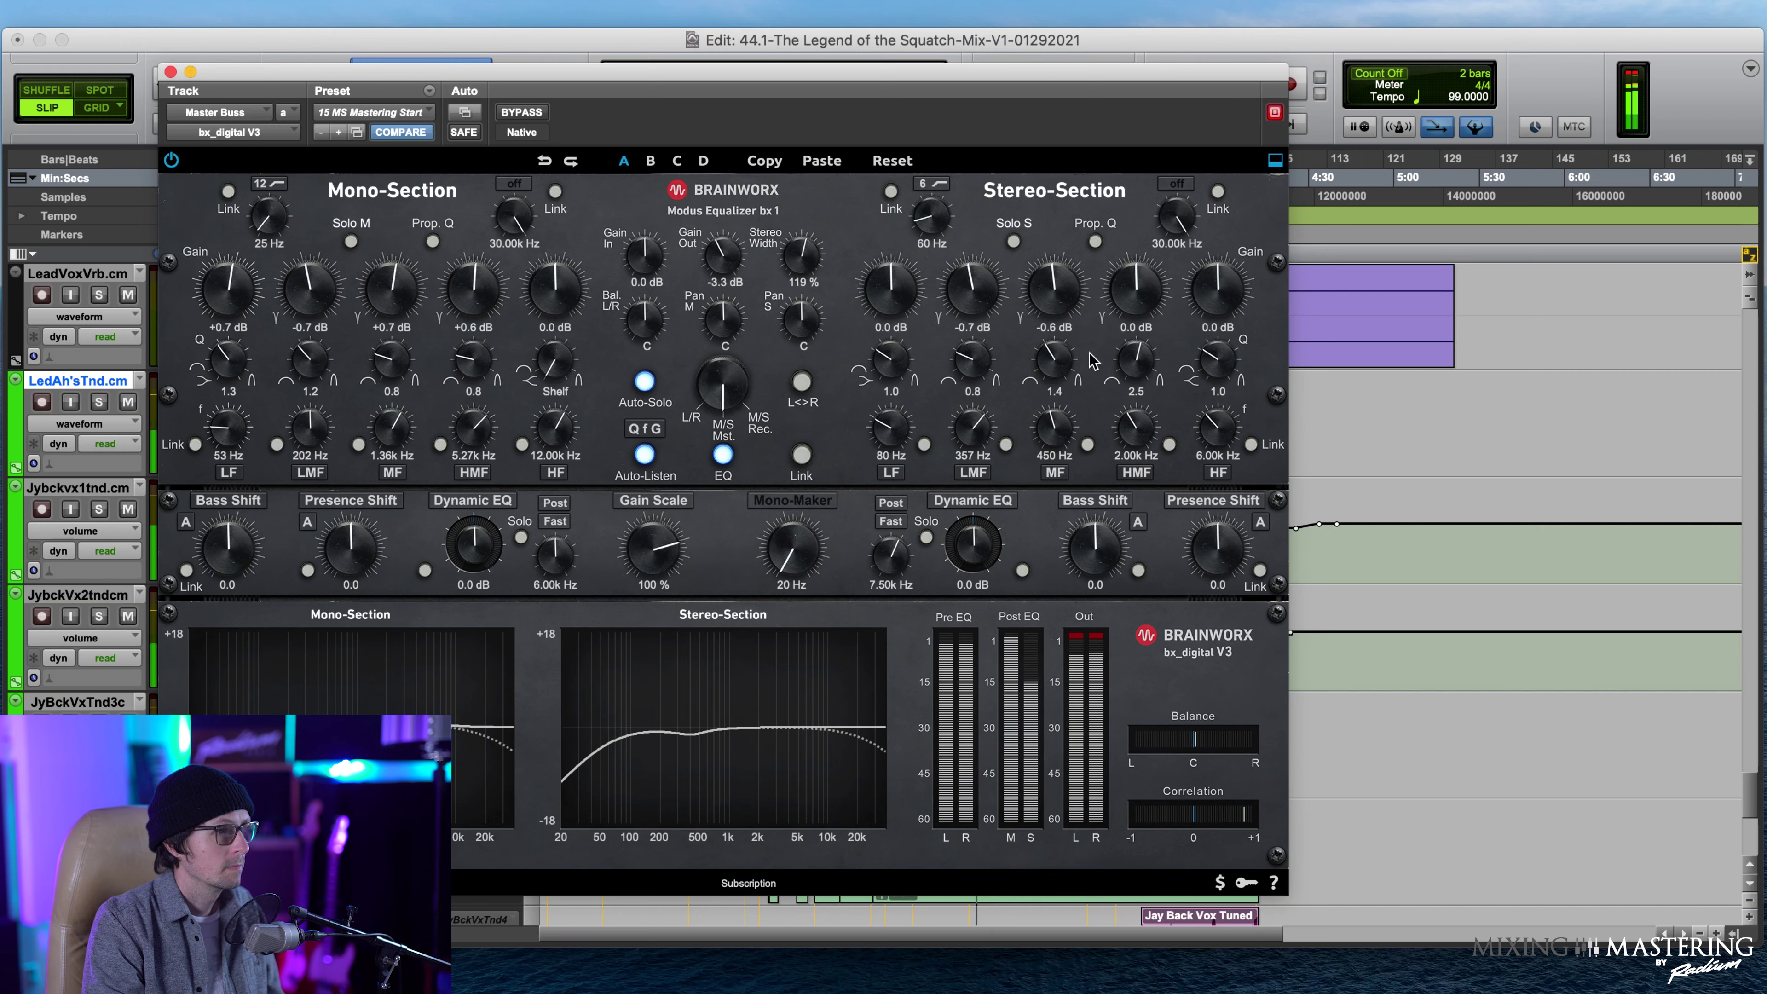
Compare the chorus with the Master Buss EQ bypassed and active several times, leaving it active, and close the EQ.
{"action": "left_click", "coordinate": [521, 113]}
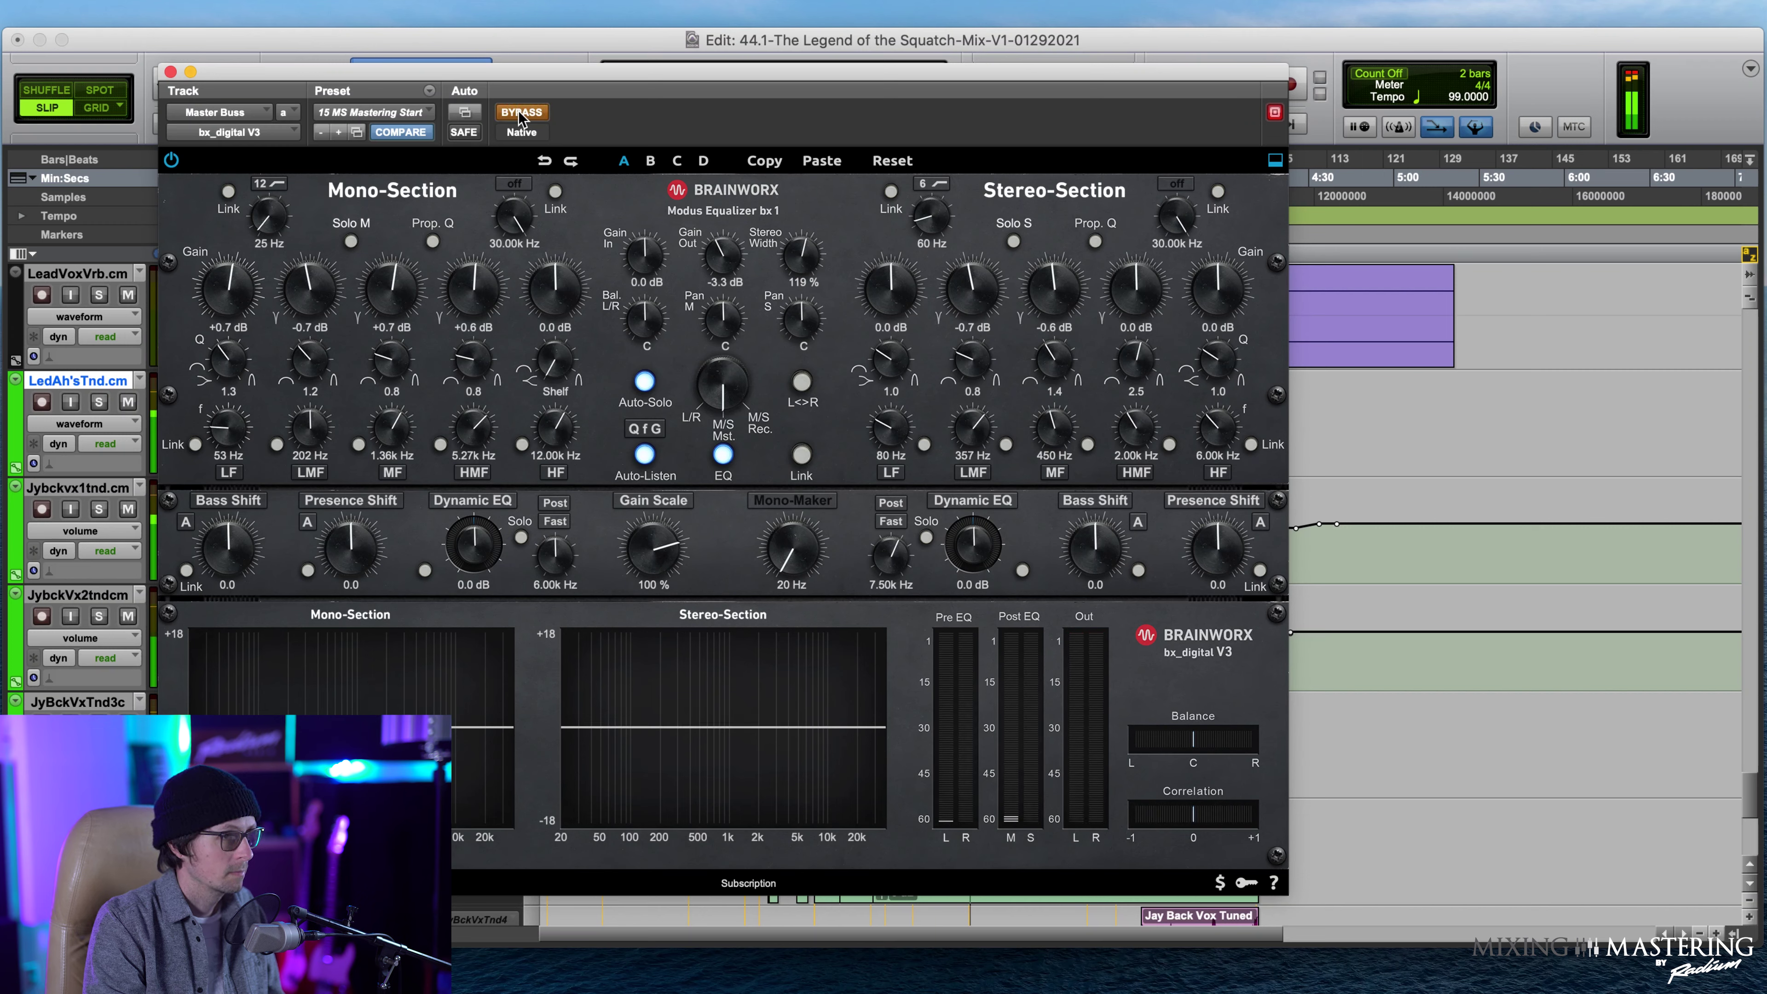
{"action": "left_click", "coordinate": [520, 113]}
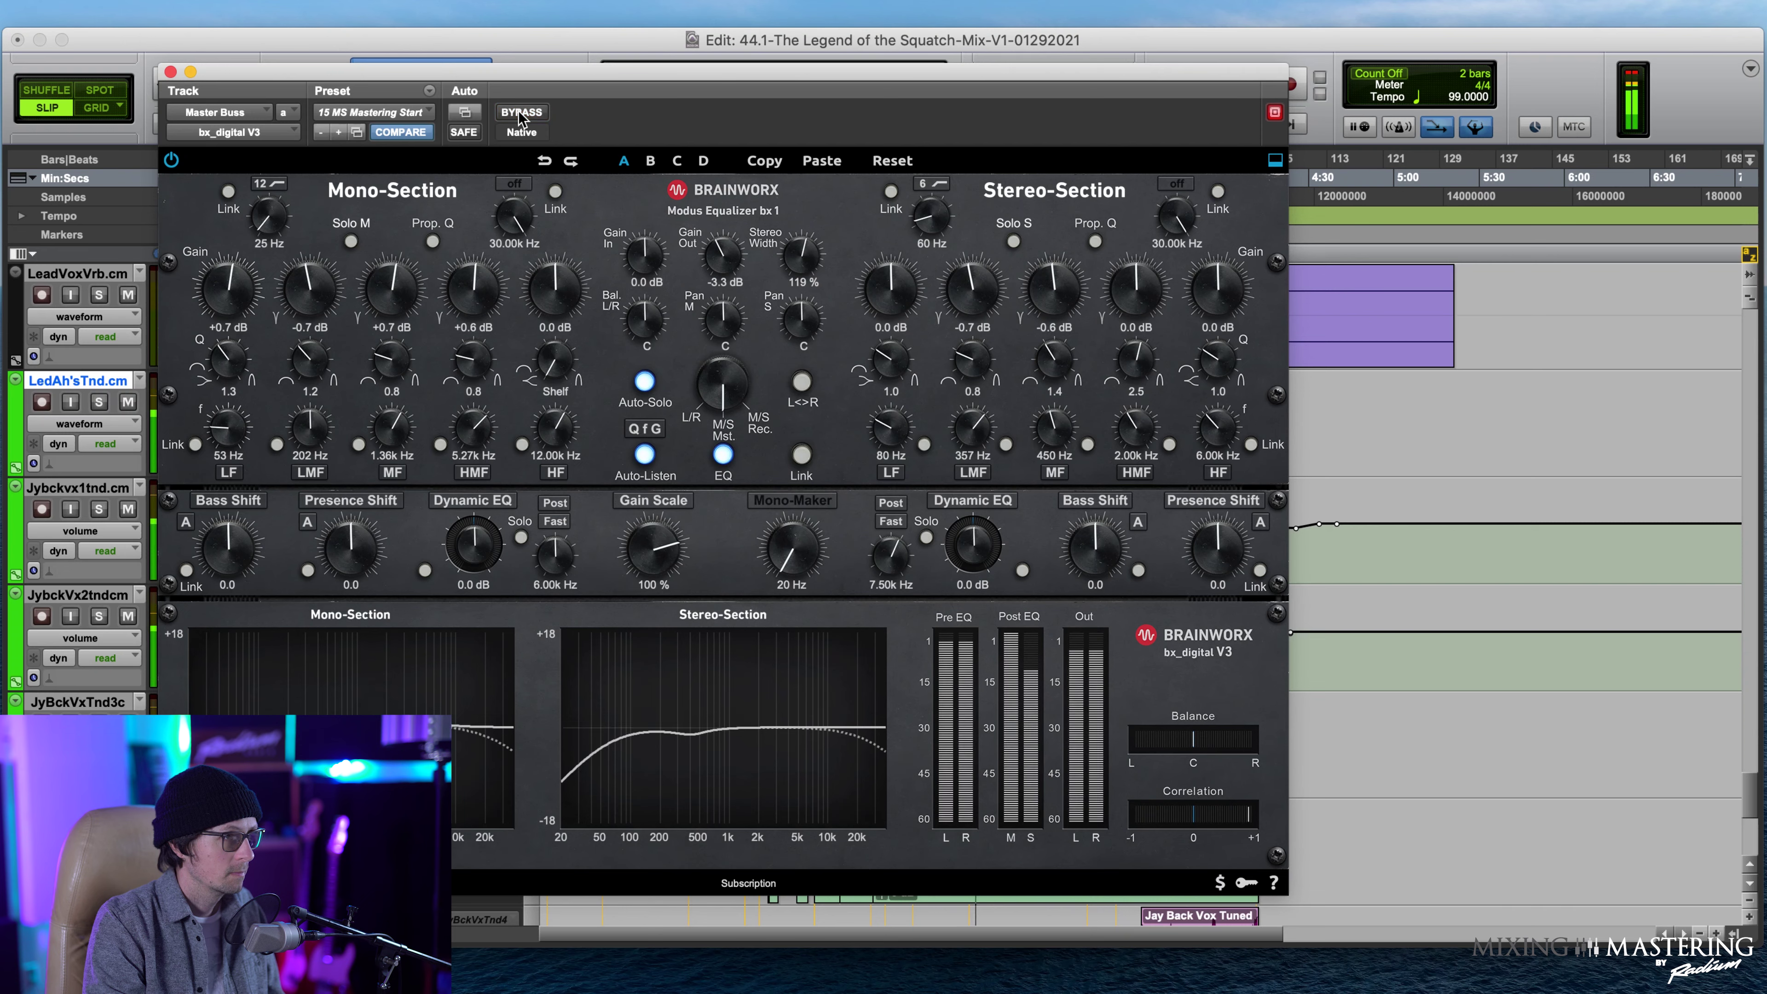
{"action": "left_click", "coordinate": [520, 112]}
{"action": "left_click", "coordinate": [520, 113]}
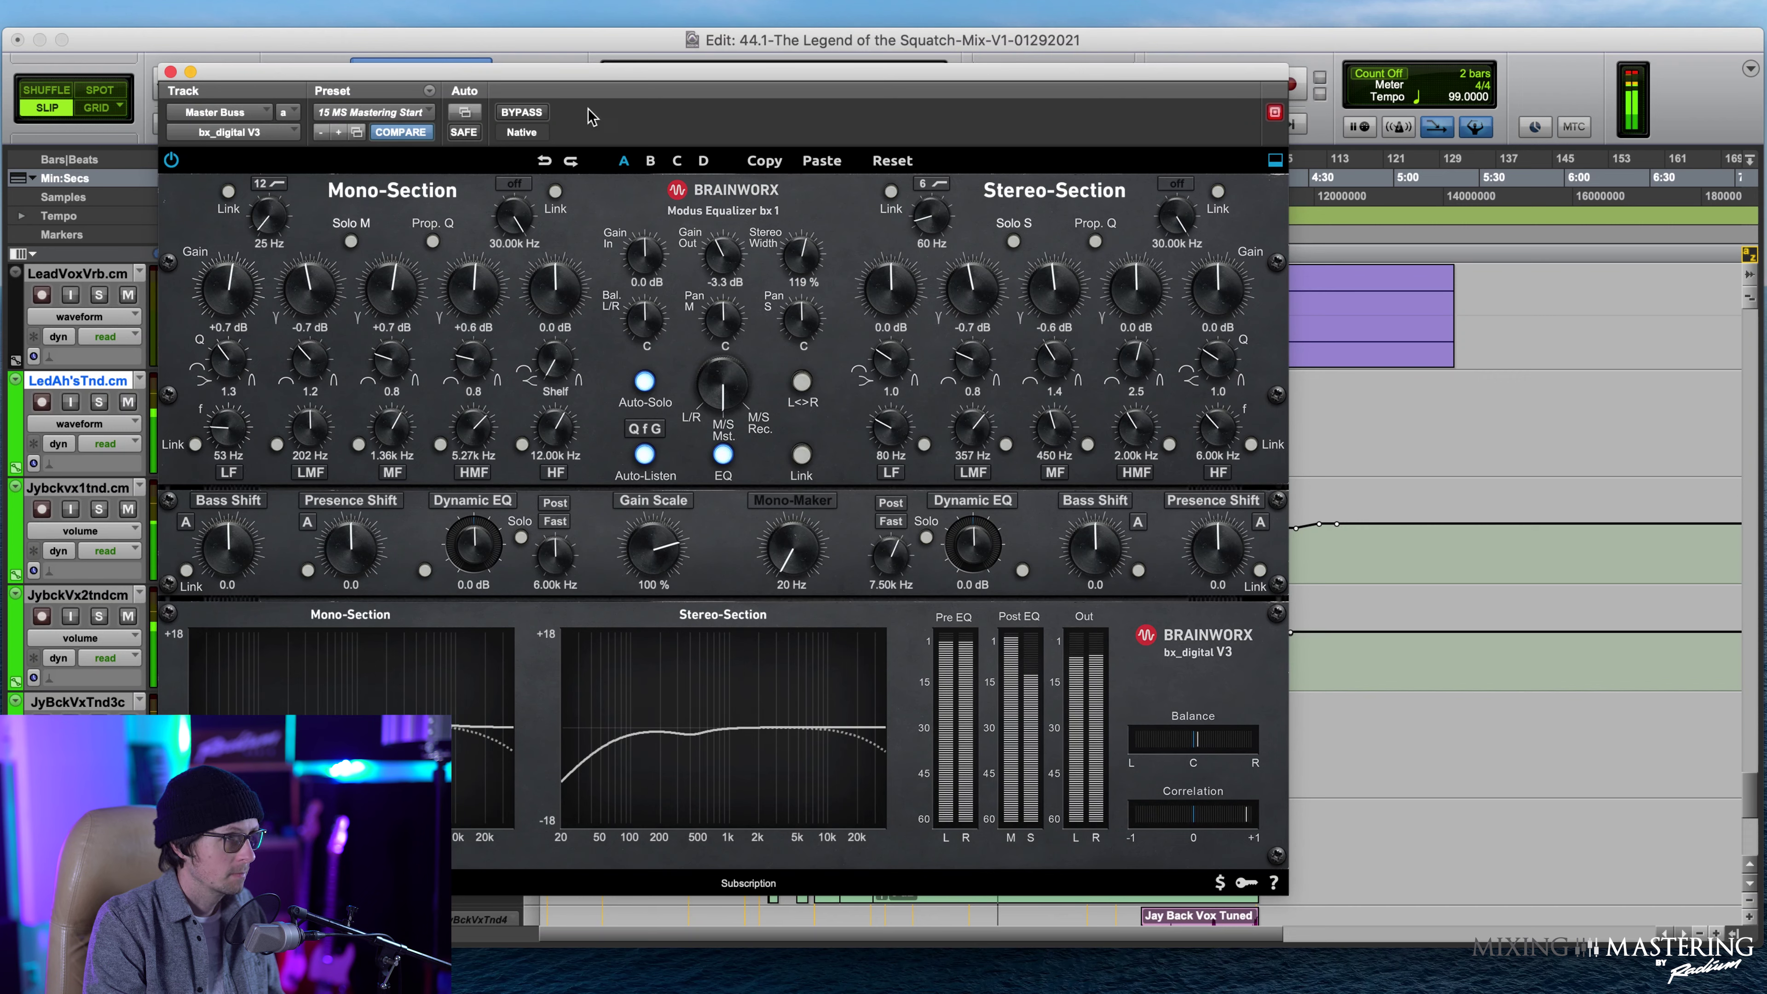
{"action": "left_click", "coordinate": [526, 114]}
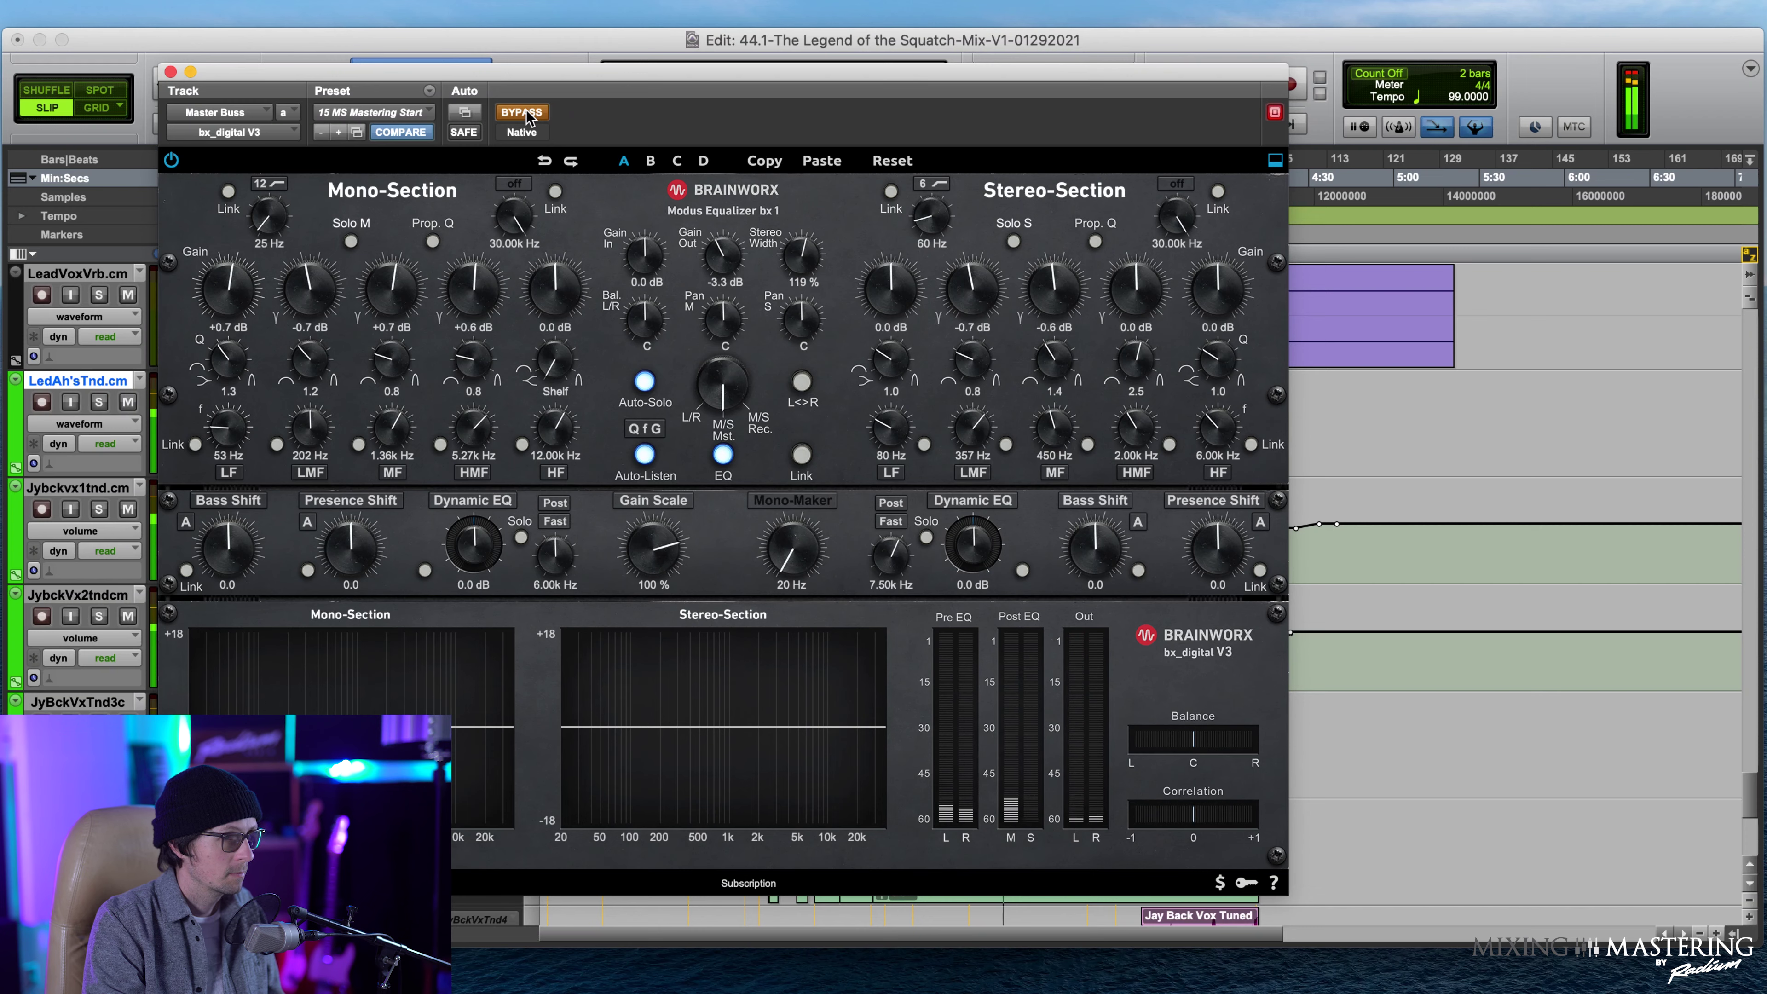
{"action": "left_click", "coordinate": [526, 114]}
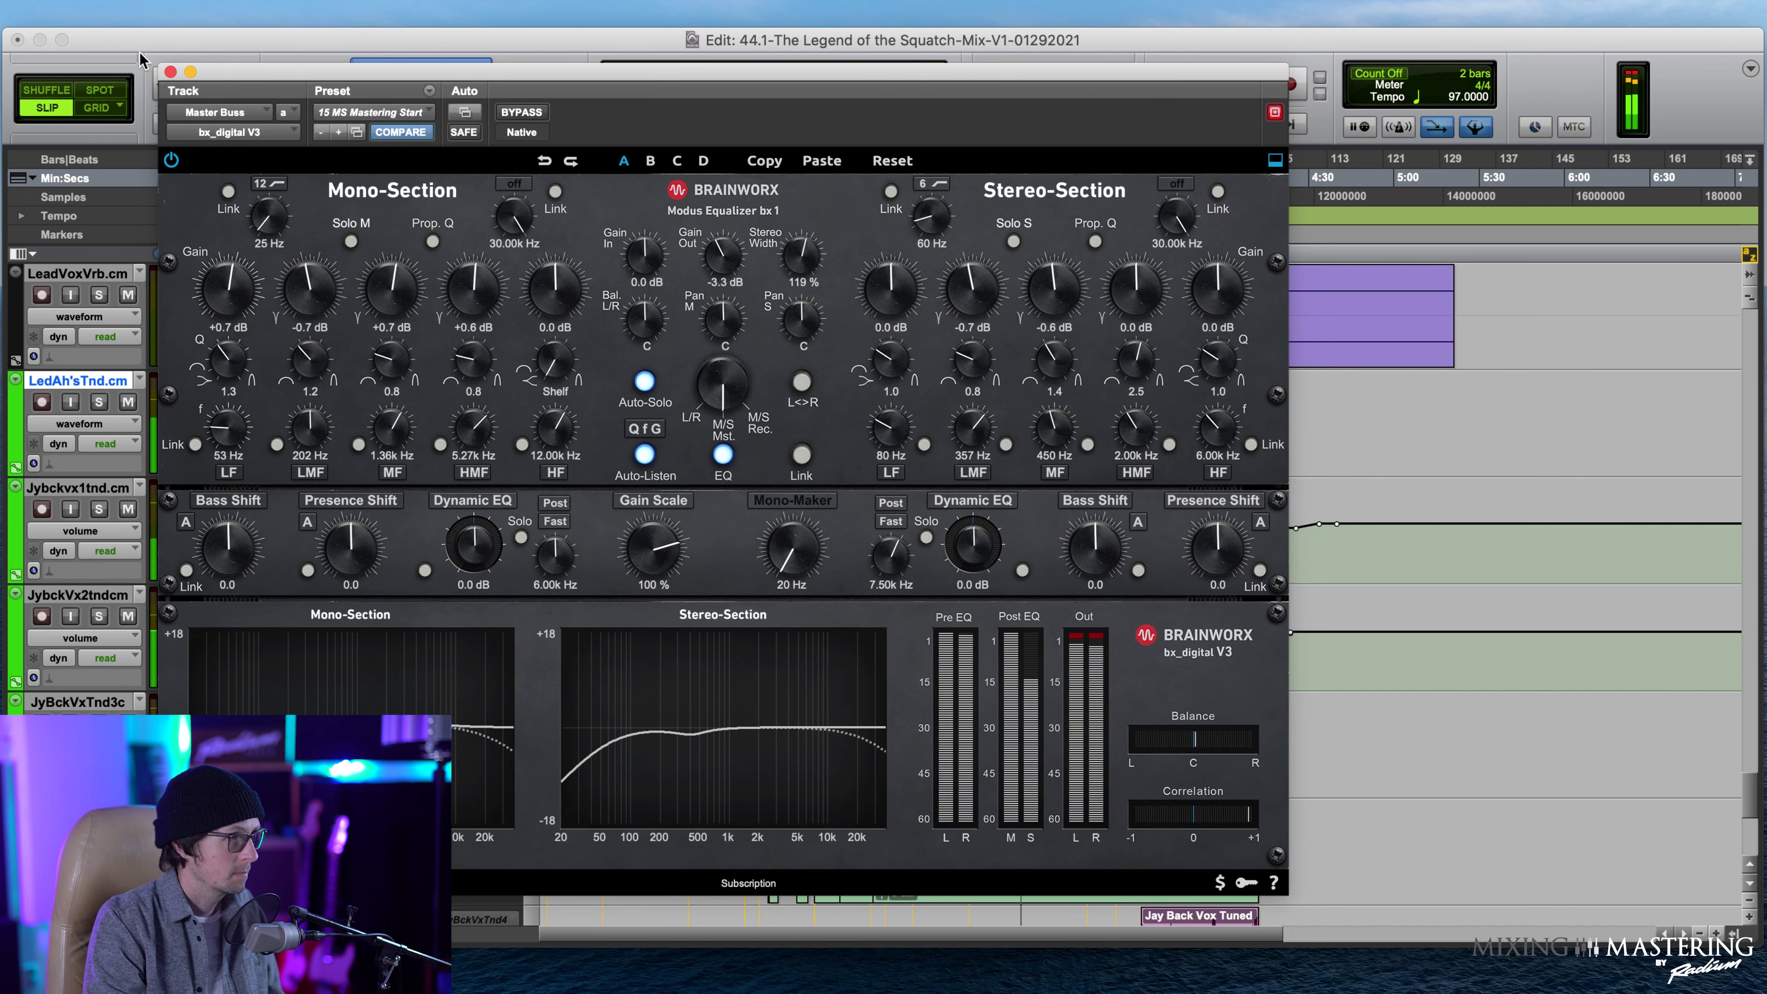
{"action": "left_click", "coordinate": [171, 72]}
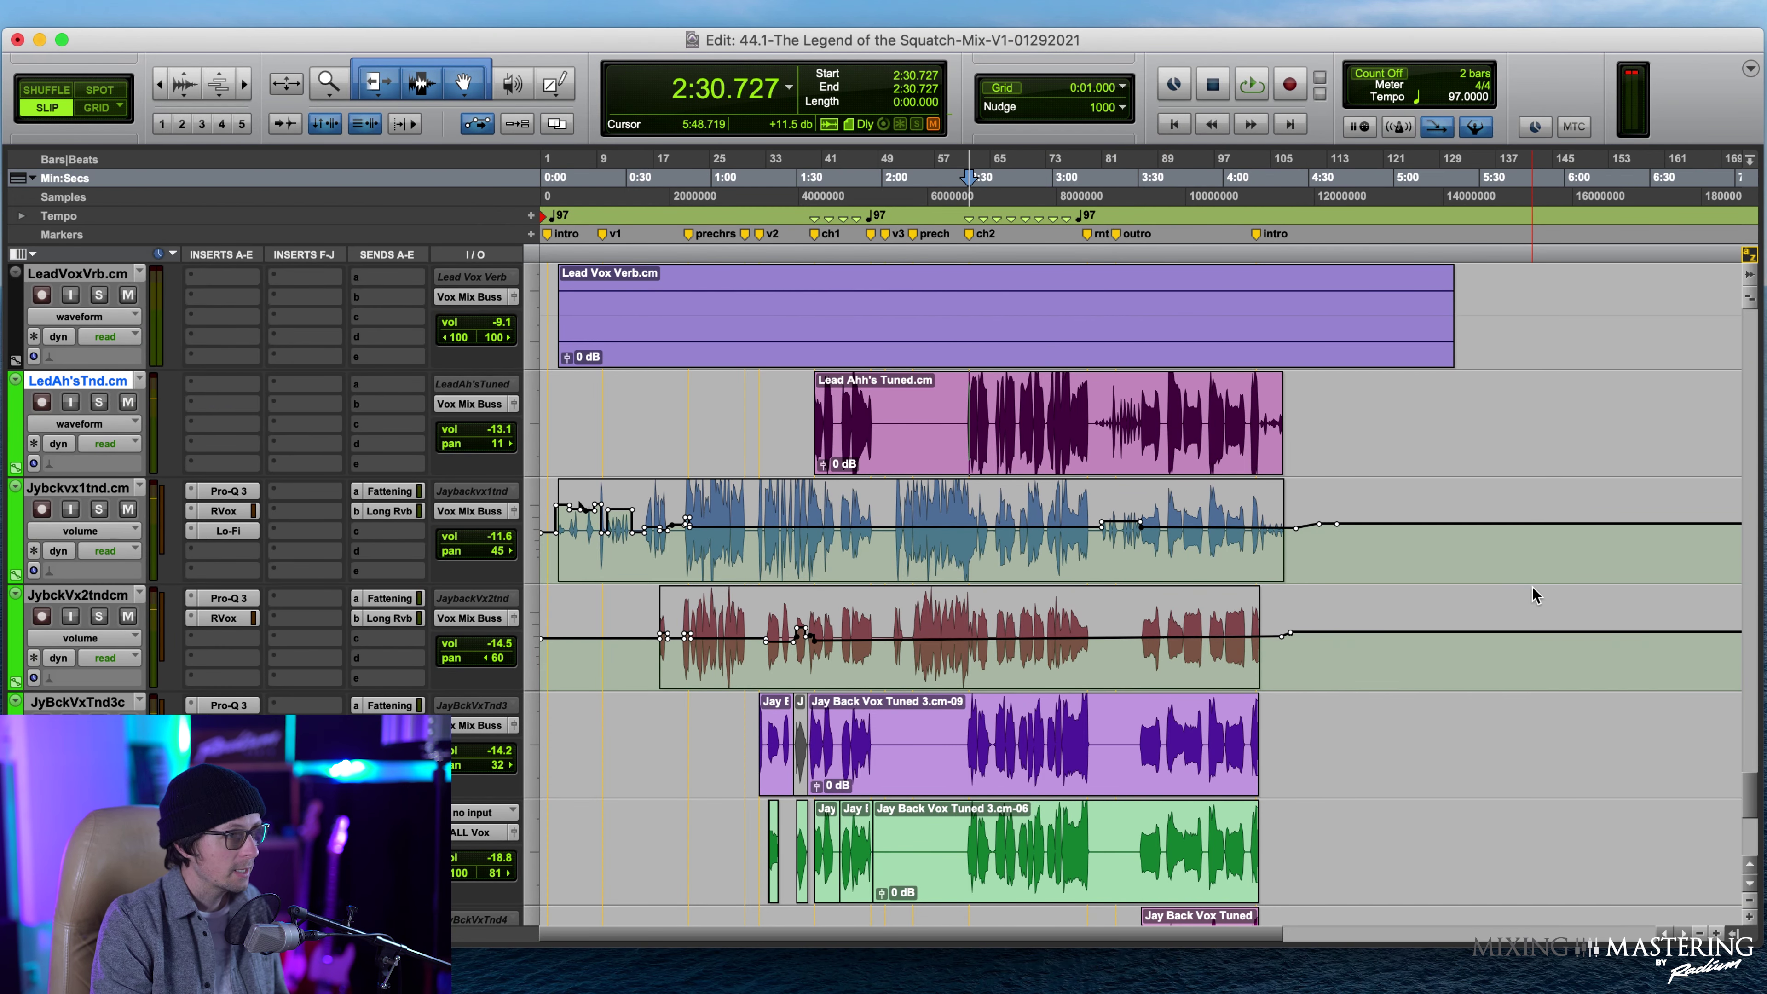
Insert the stereo bx_townhouse Buss Compressor in the Master Buss's second insert slot, after the mid/side EQ.
{"action": "scroll", "coordinate": [905, 592], "scroll_direction": "up", "scroll_amount": 15}
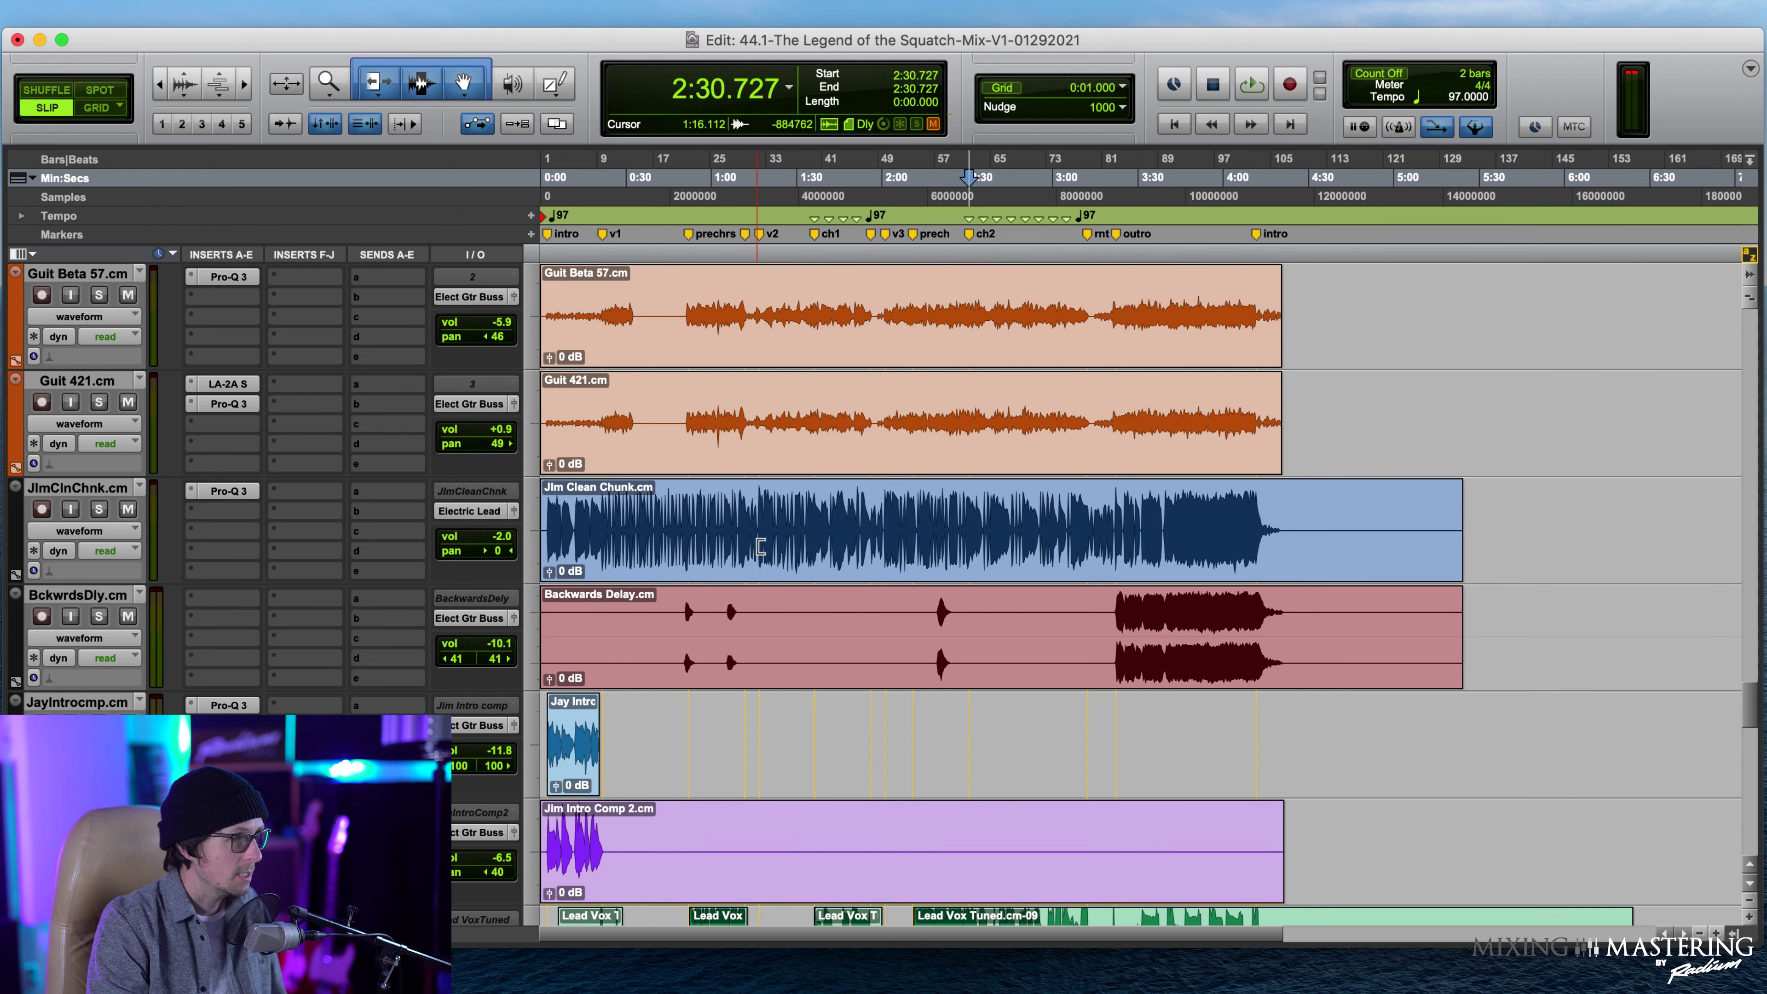
{"action": "scroll", "coordinate": [757, 550], "scroll_direction": "up", "scroll_amount": 10}
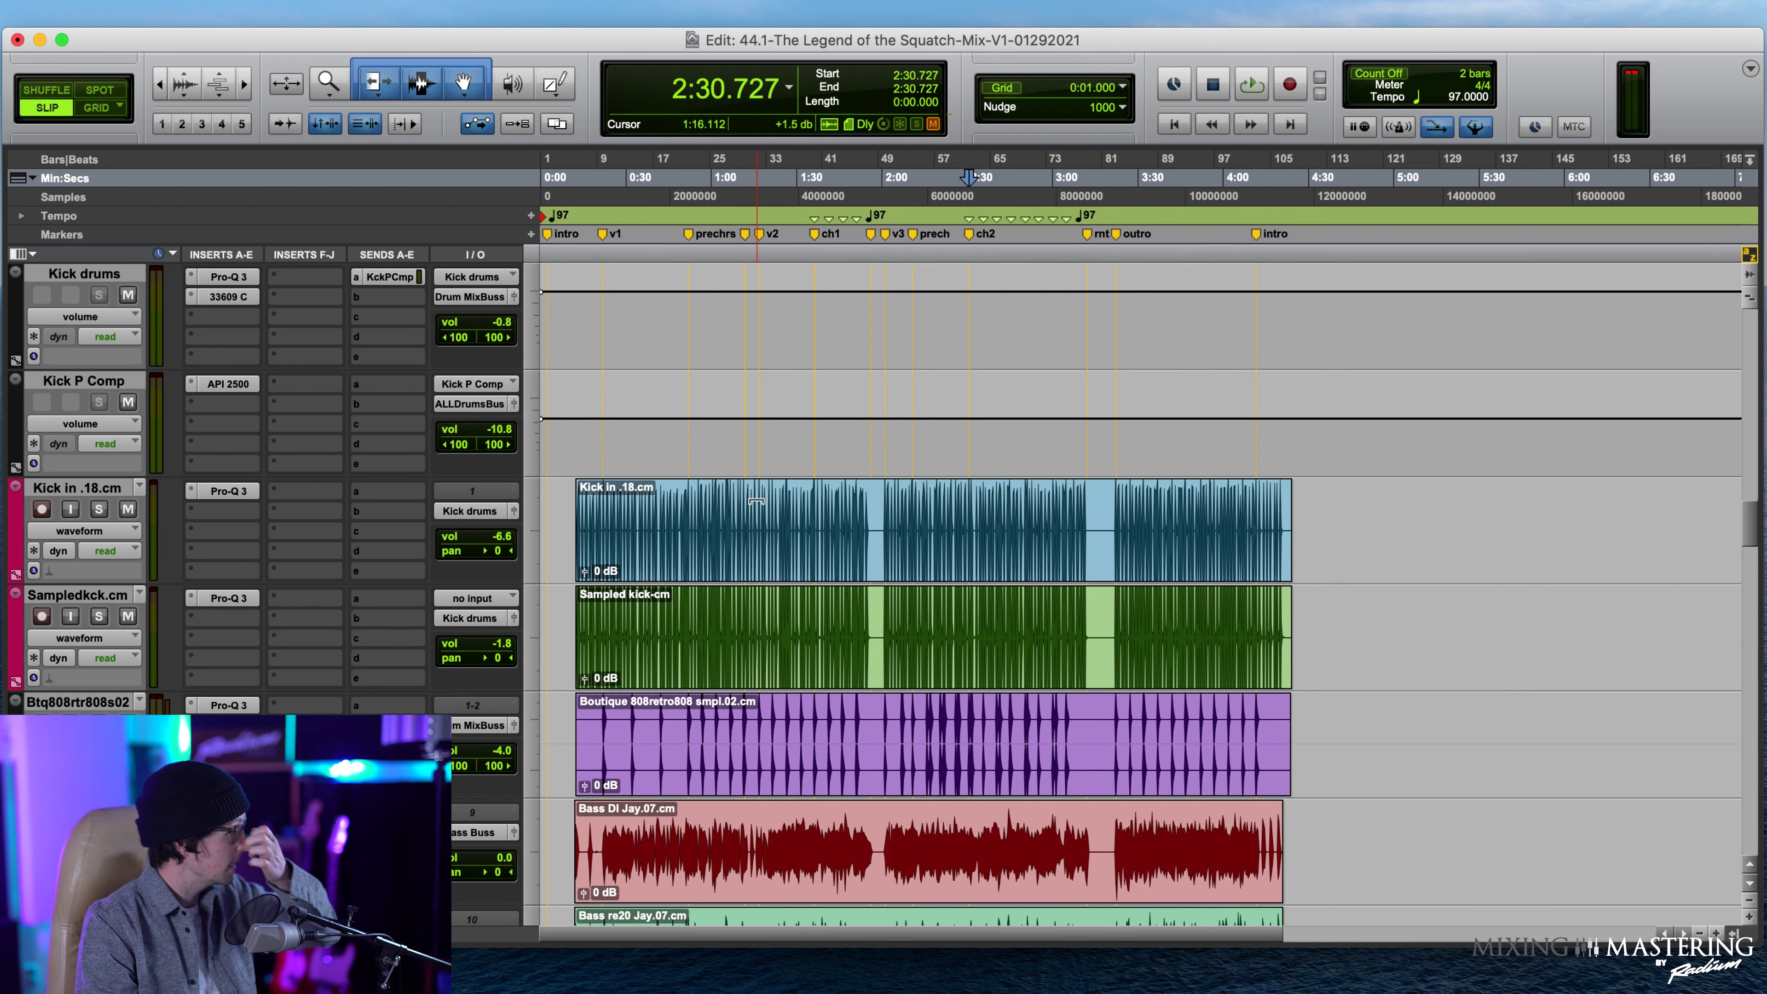
{"action": "scroll", "coordinate": [755, 501], "scroll_direction": "up", "scroll_amount": 10}
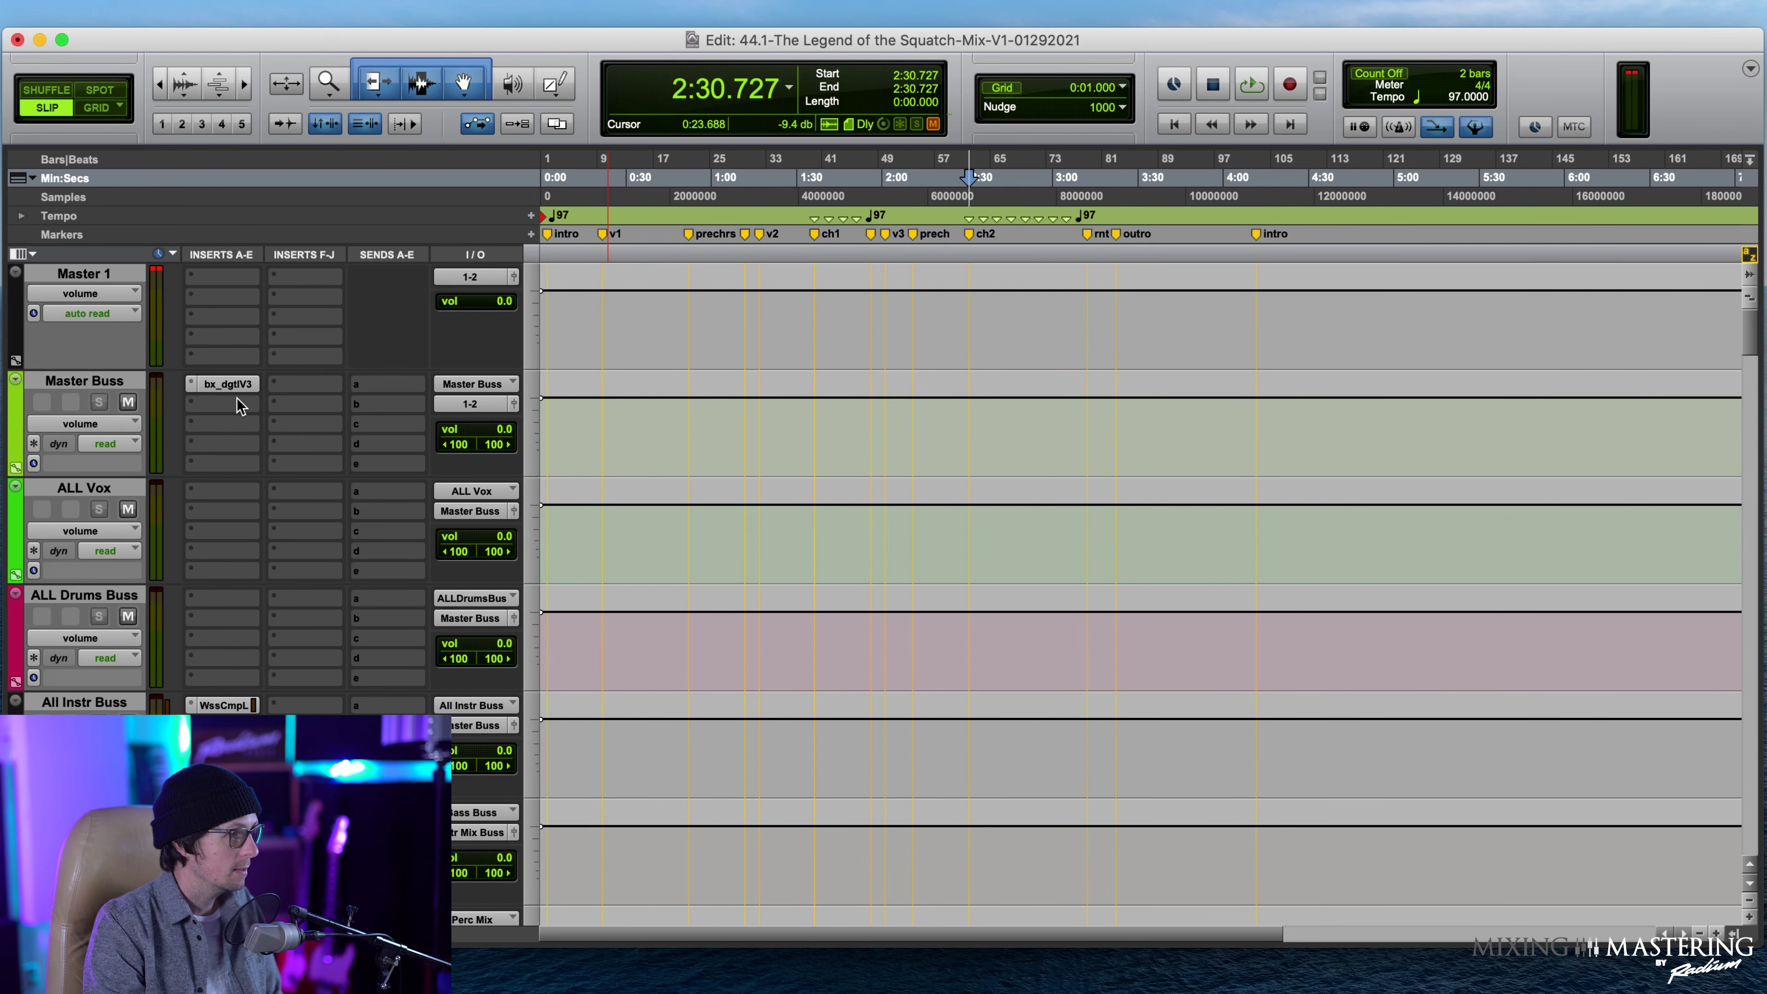
{"action": "left_click", "coordinate": [237, 406]}
{"action": "key", "text": "Escape"}
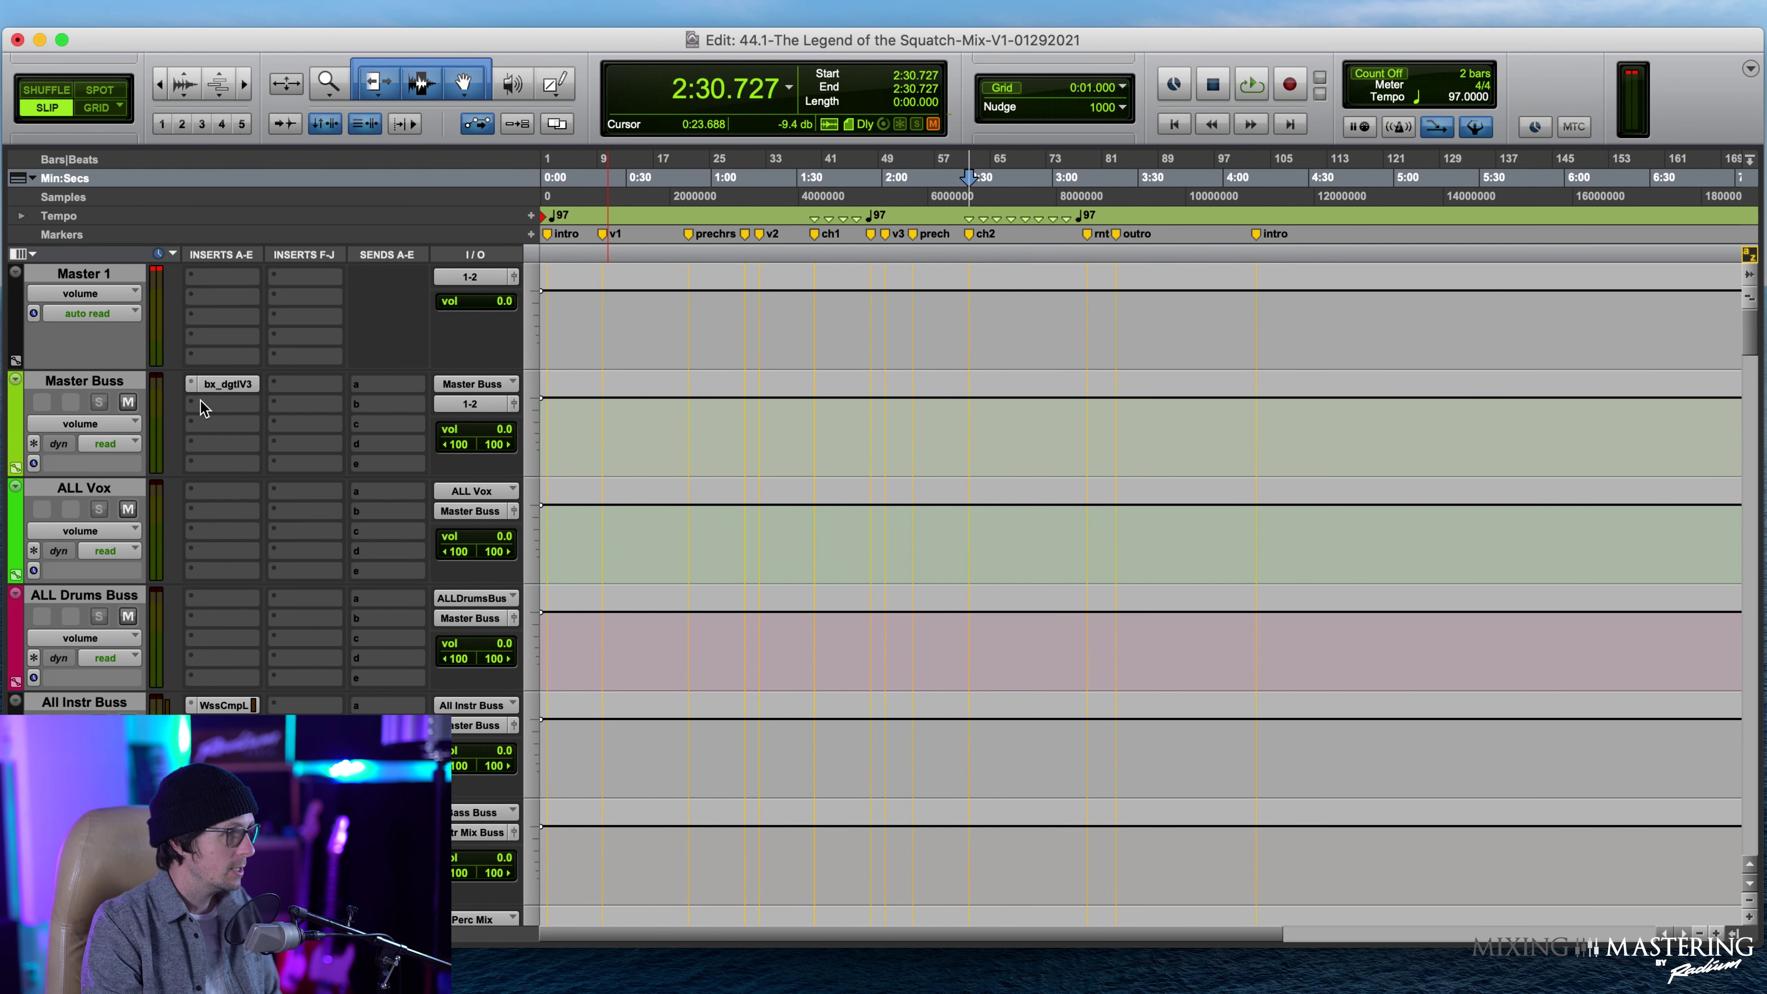
{"action": "left_click", "coordinate": [204, 410]}
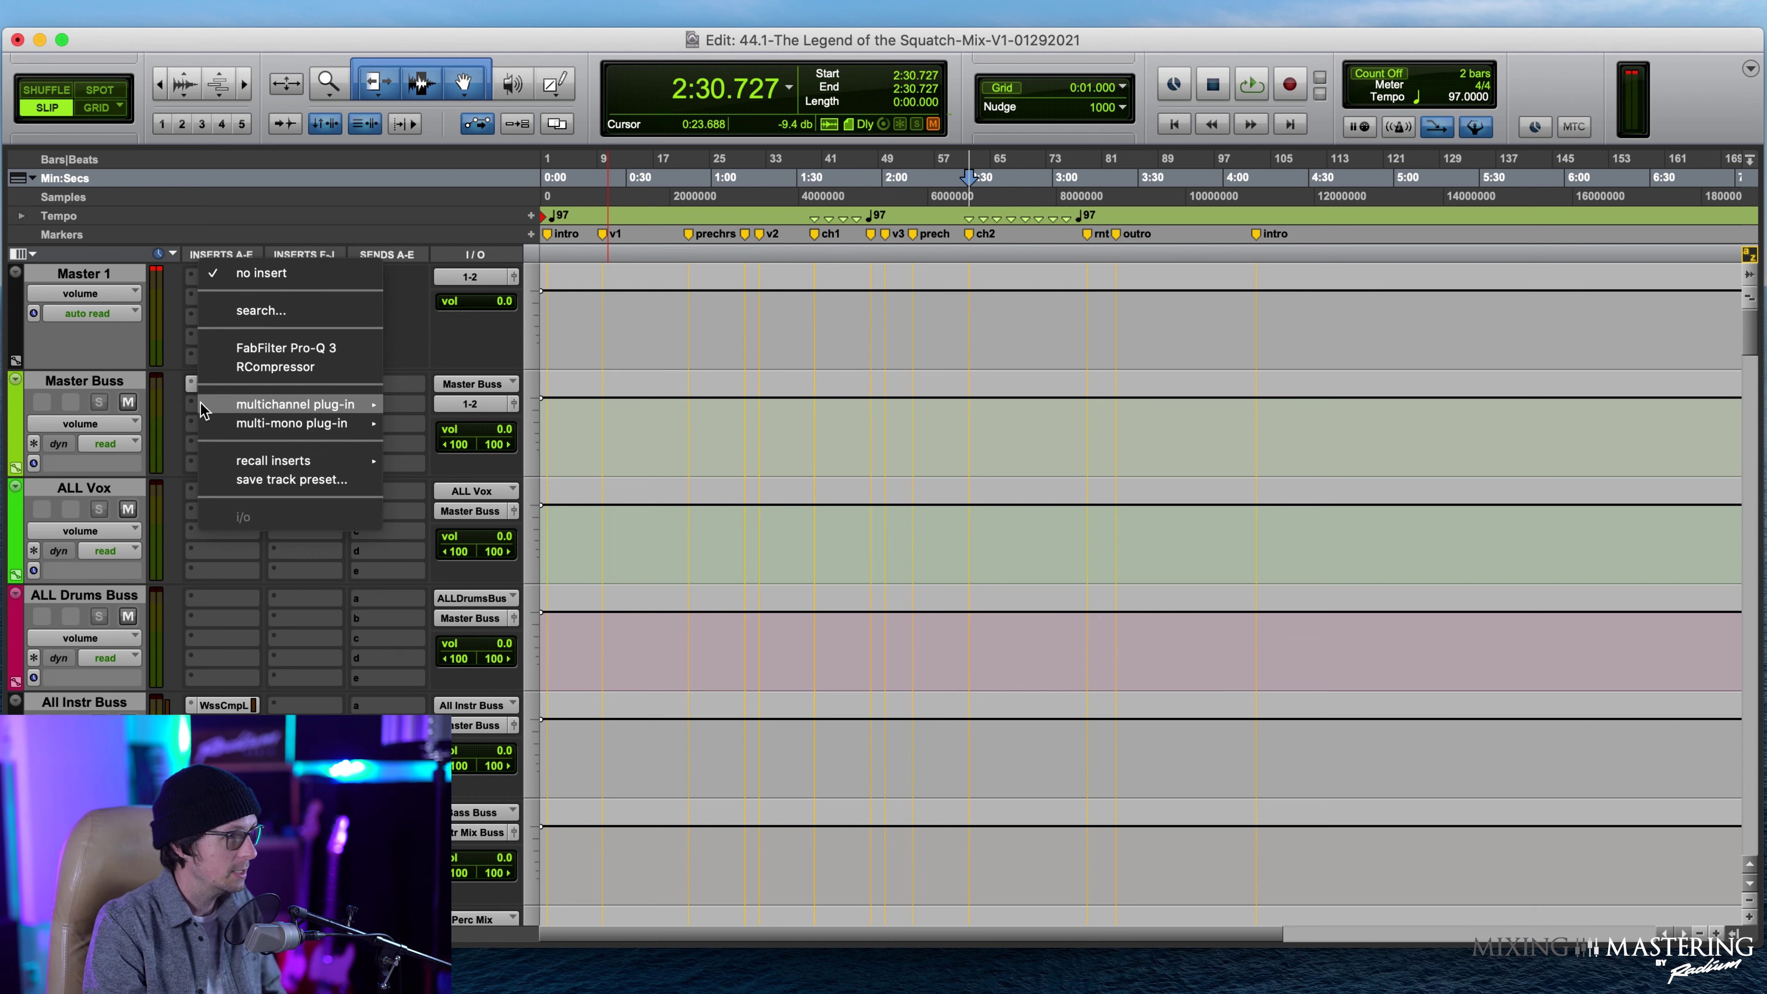
{"action": "mouse_move", "coordinate": [203, 408]}
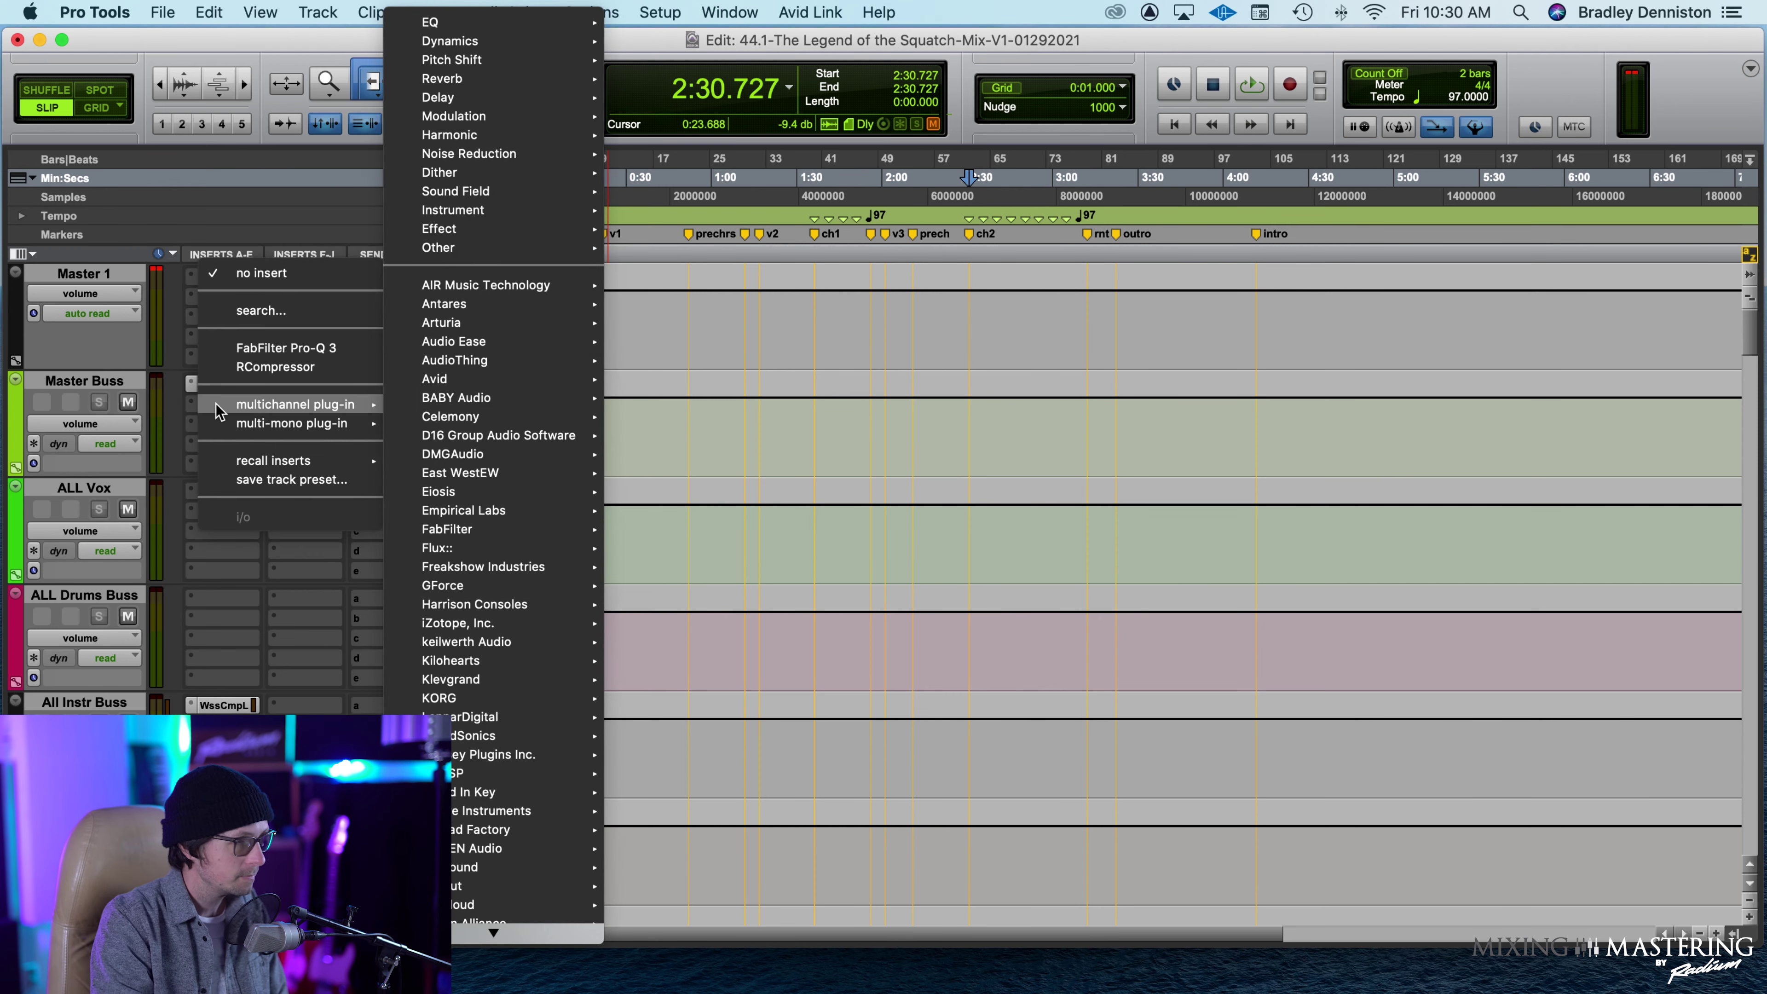
{"action": "key", "text": "Return"}
{"action": "left_click", "coordinate": [216, 403]}
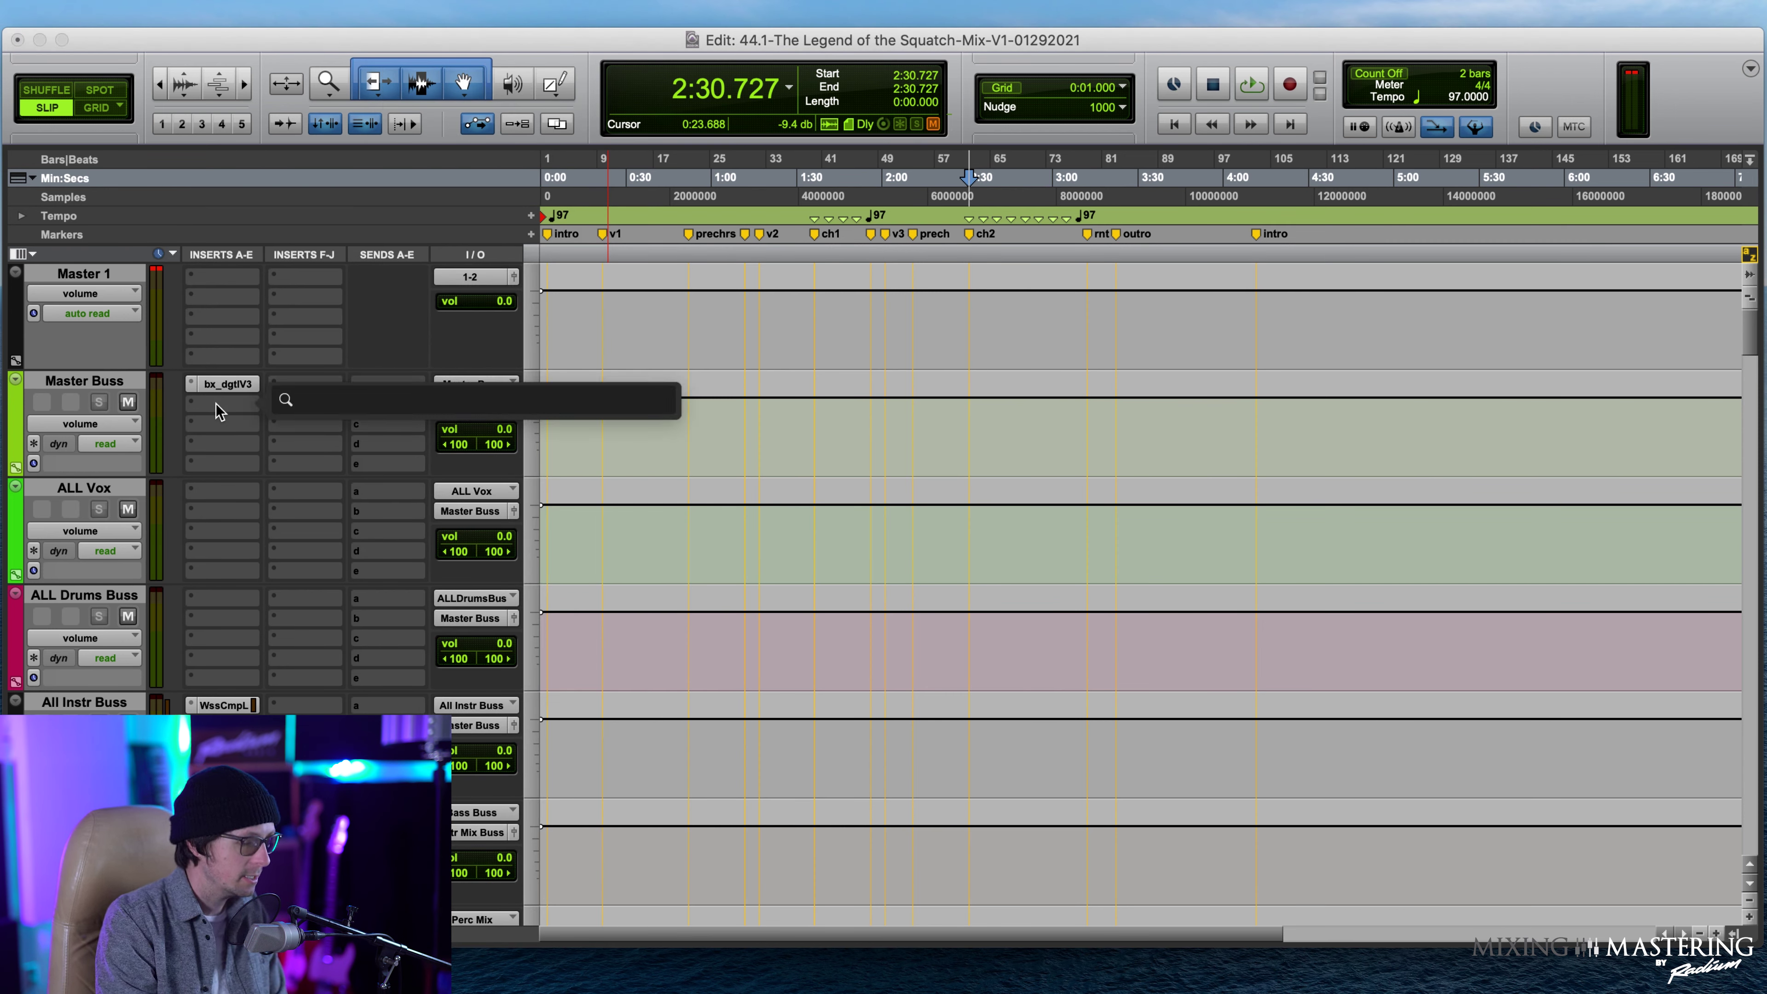
{"action": "type", "text": "to"}
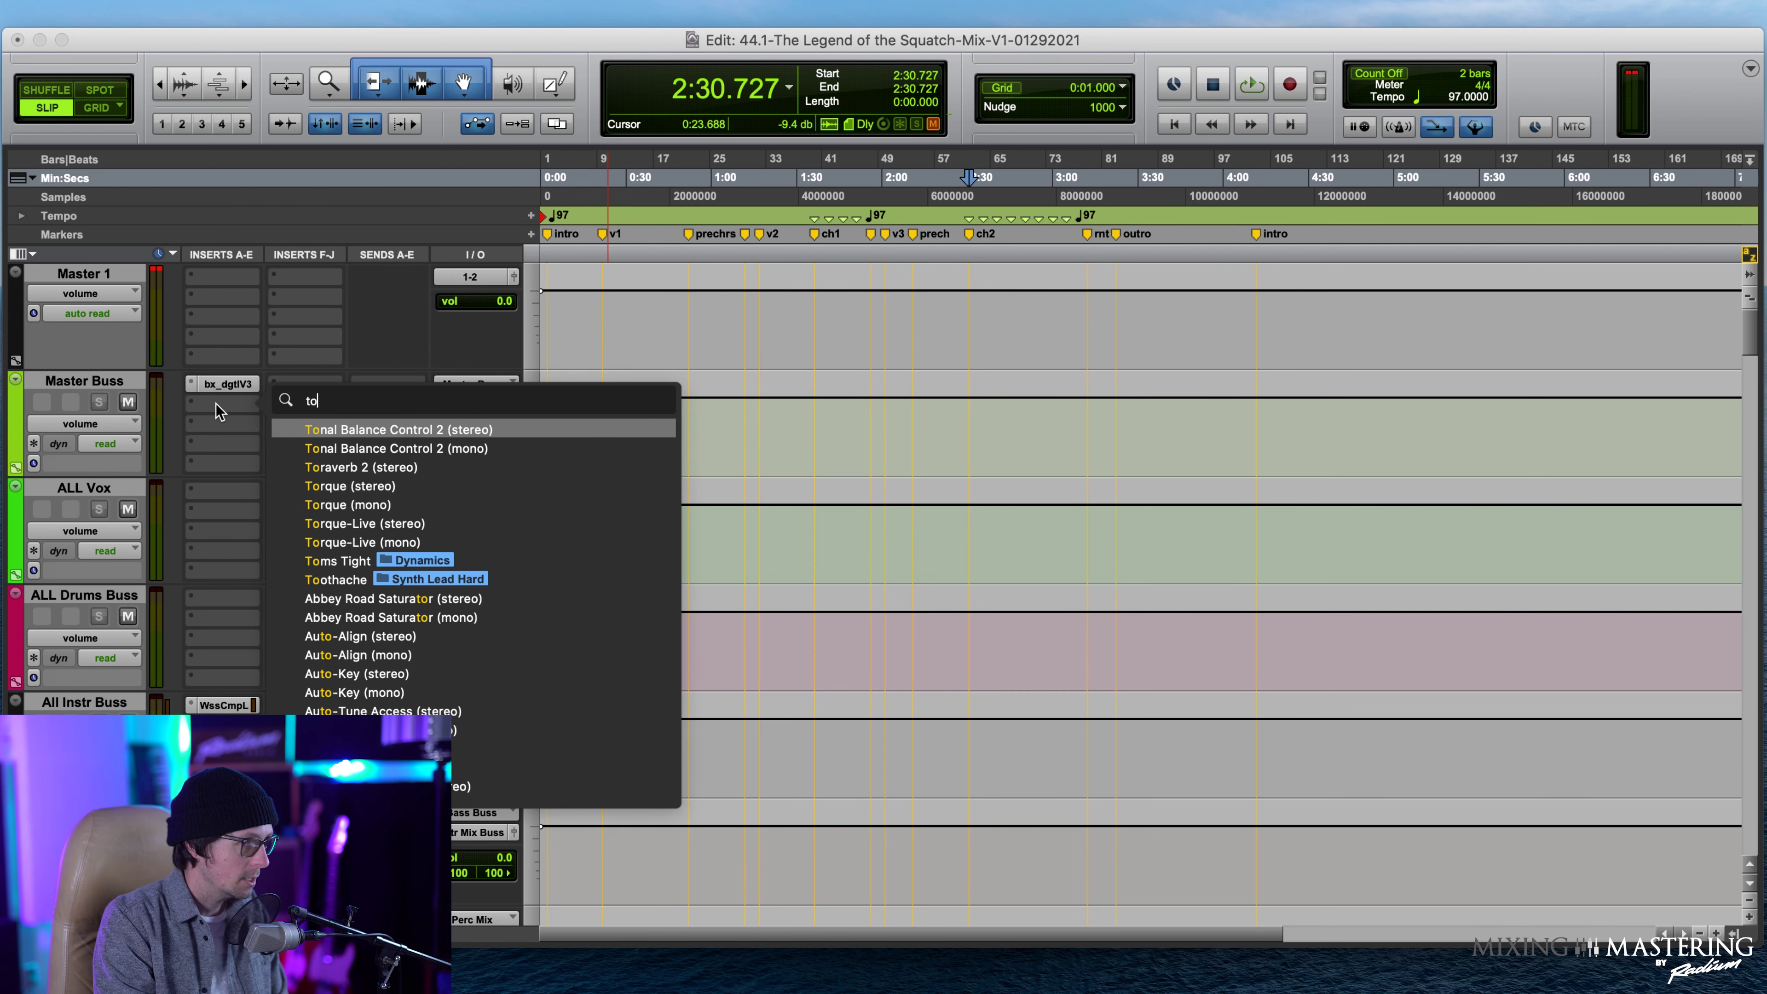
{"action": "type", "text": "w"}
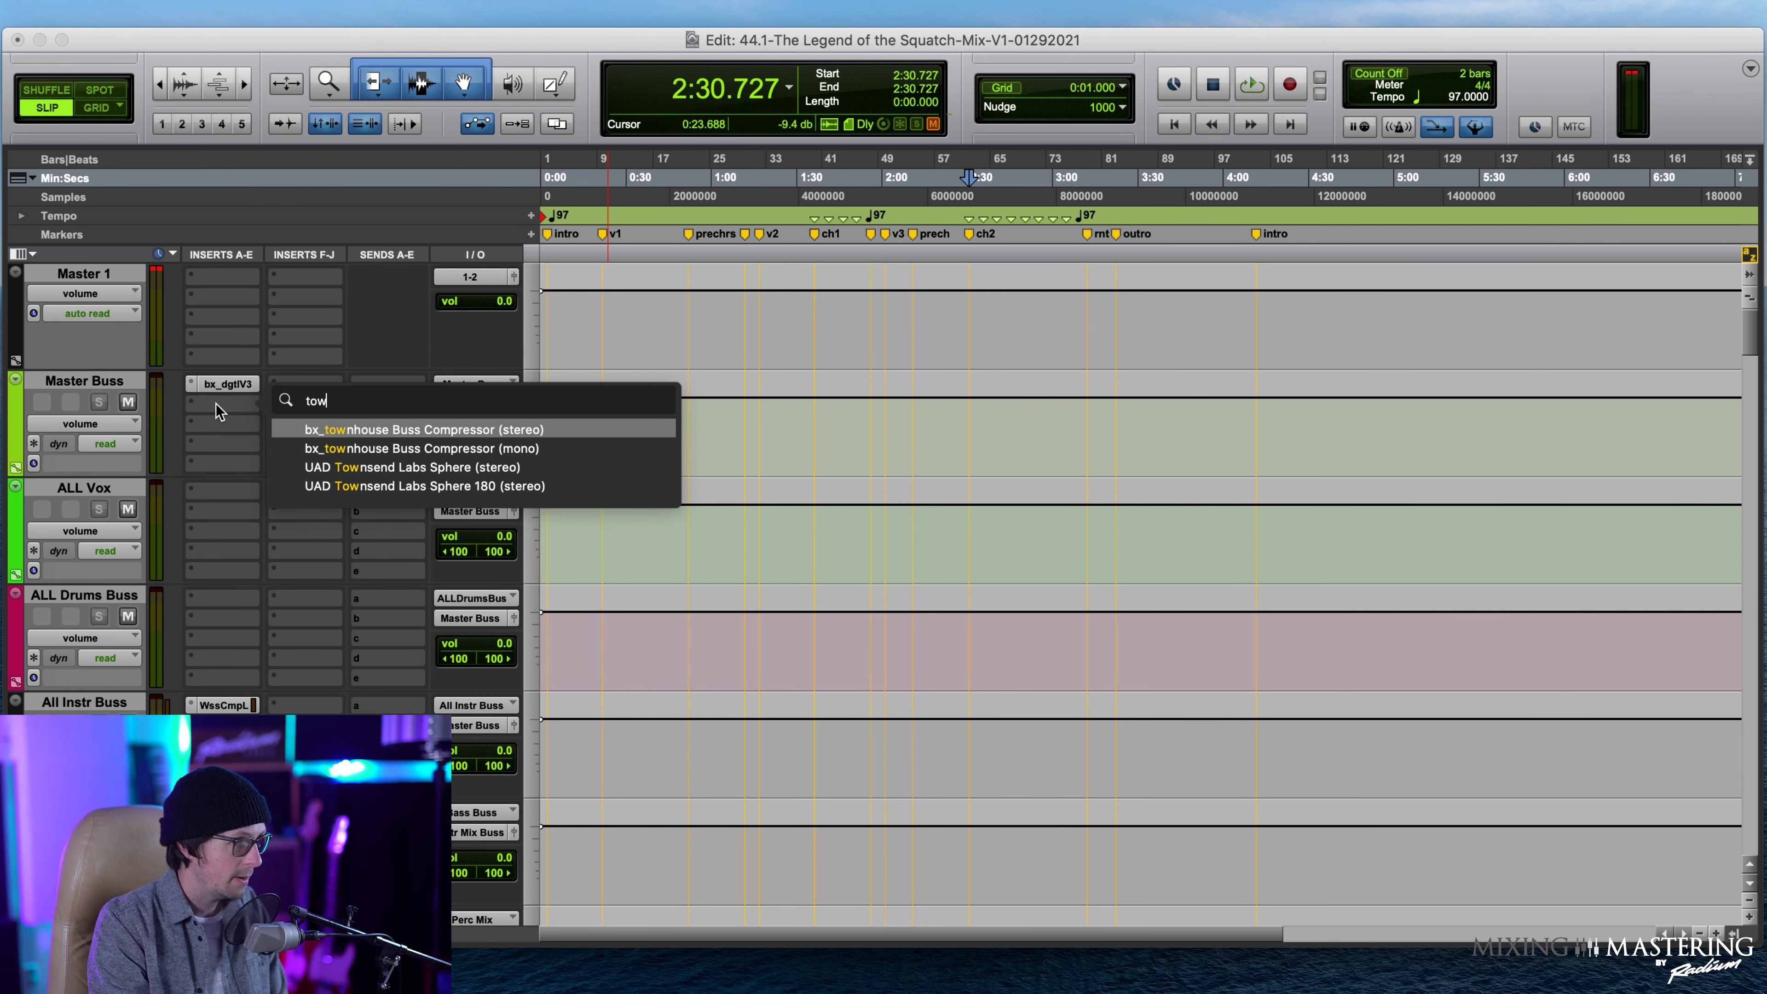
{"action": "left_click", "coordinate": [431, 431]}
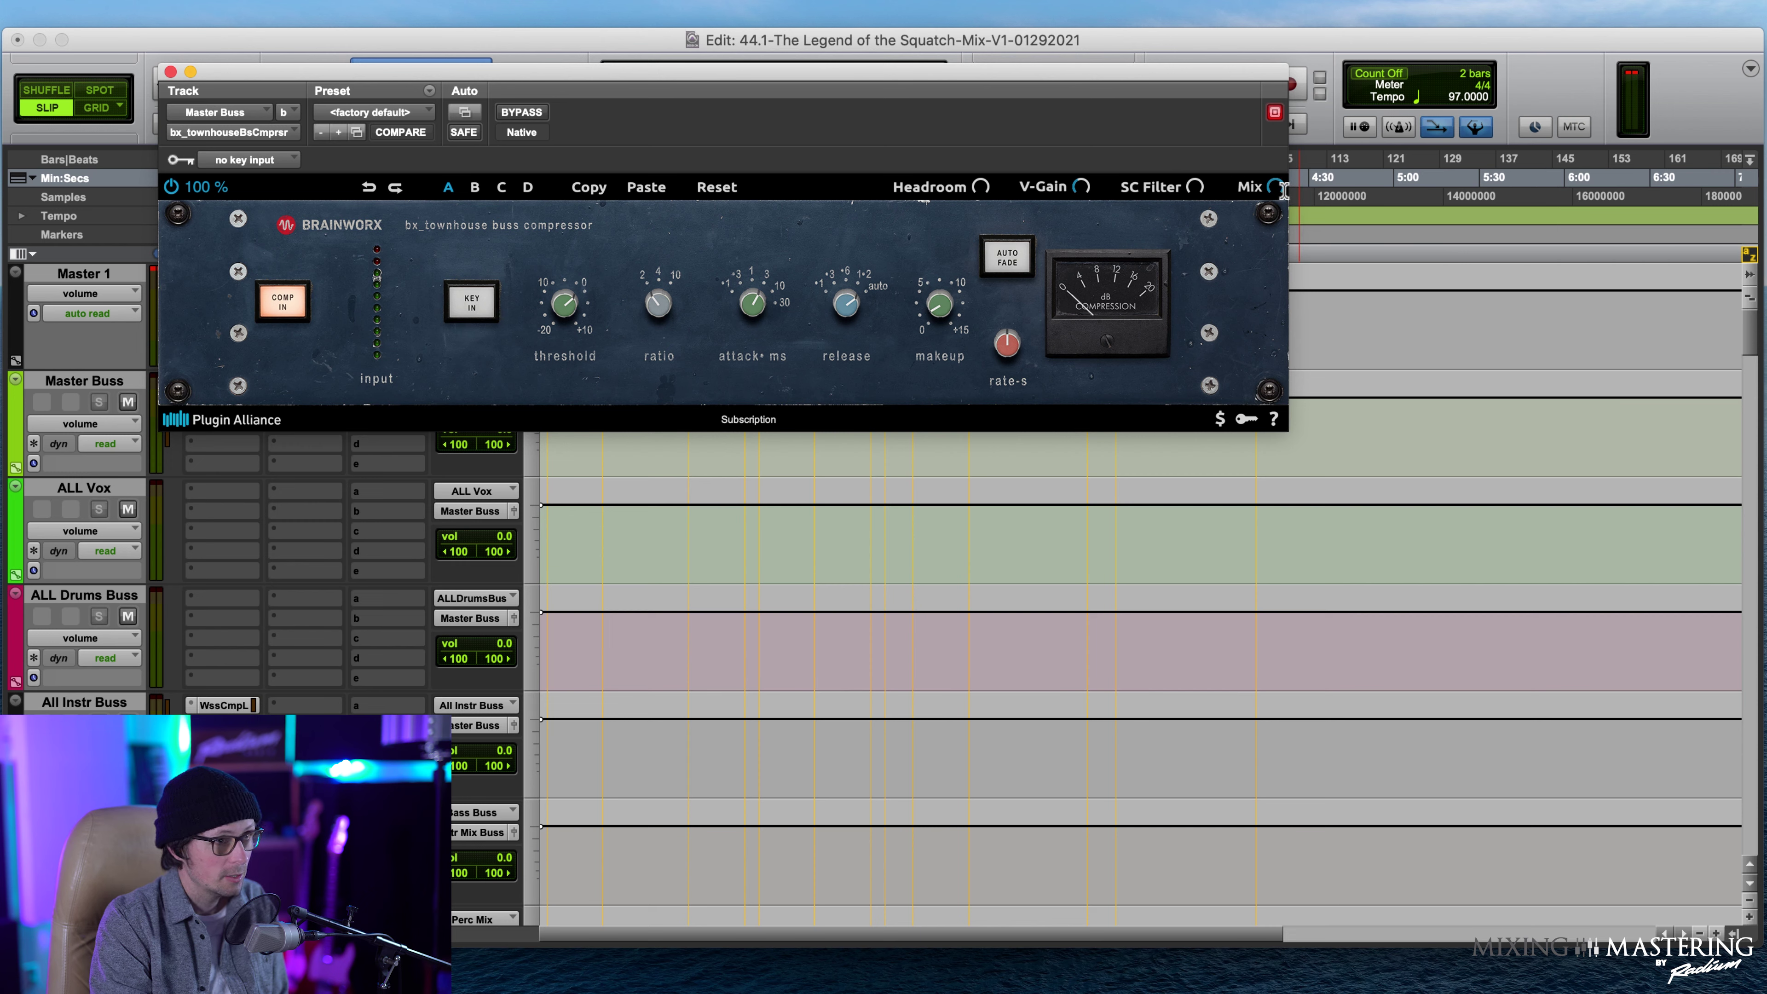
Play the chorus and slow the Townhouse compressor's attack to 30 ms.
{"action": "left_click_drag", "start_coordinate": [1245, 216], "coordinate": [1239, 263]}
{"action": "left_click_drag", "start_coordinate": [1294, 73], "coordinate": [1294, 76]}
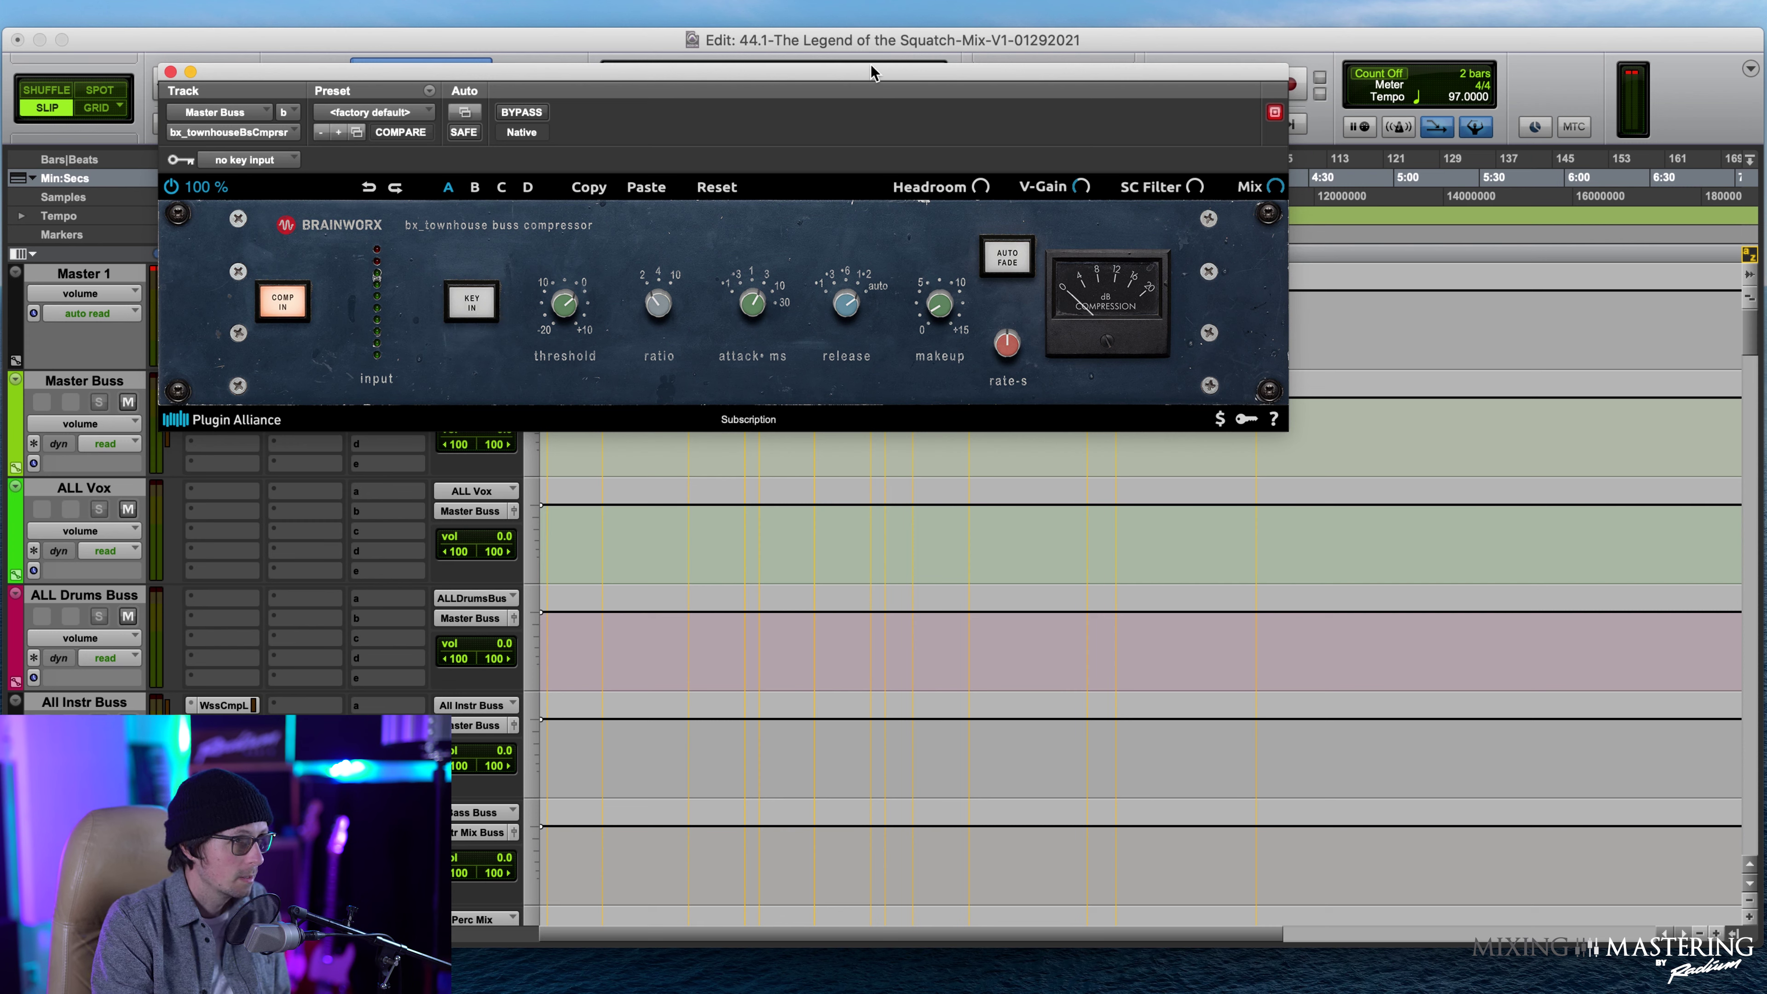
{"action": "left_click", "coordinate": [865, 29]}
{"action": "key", "text": "space"}
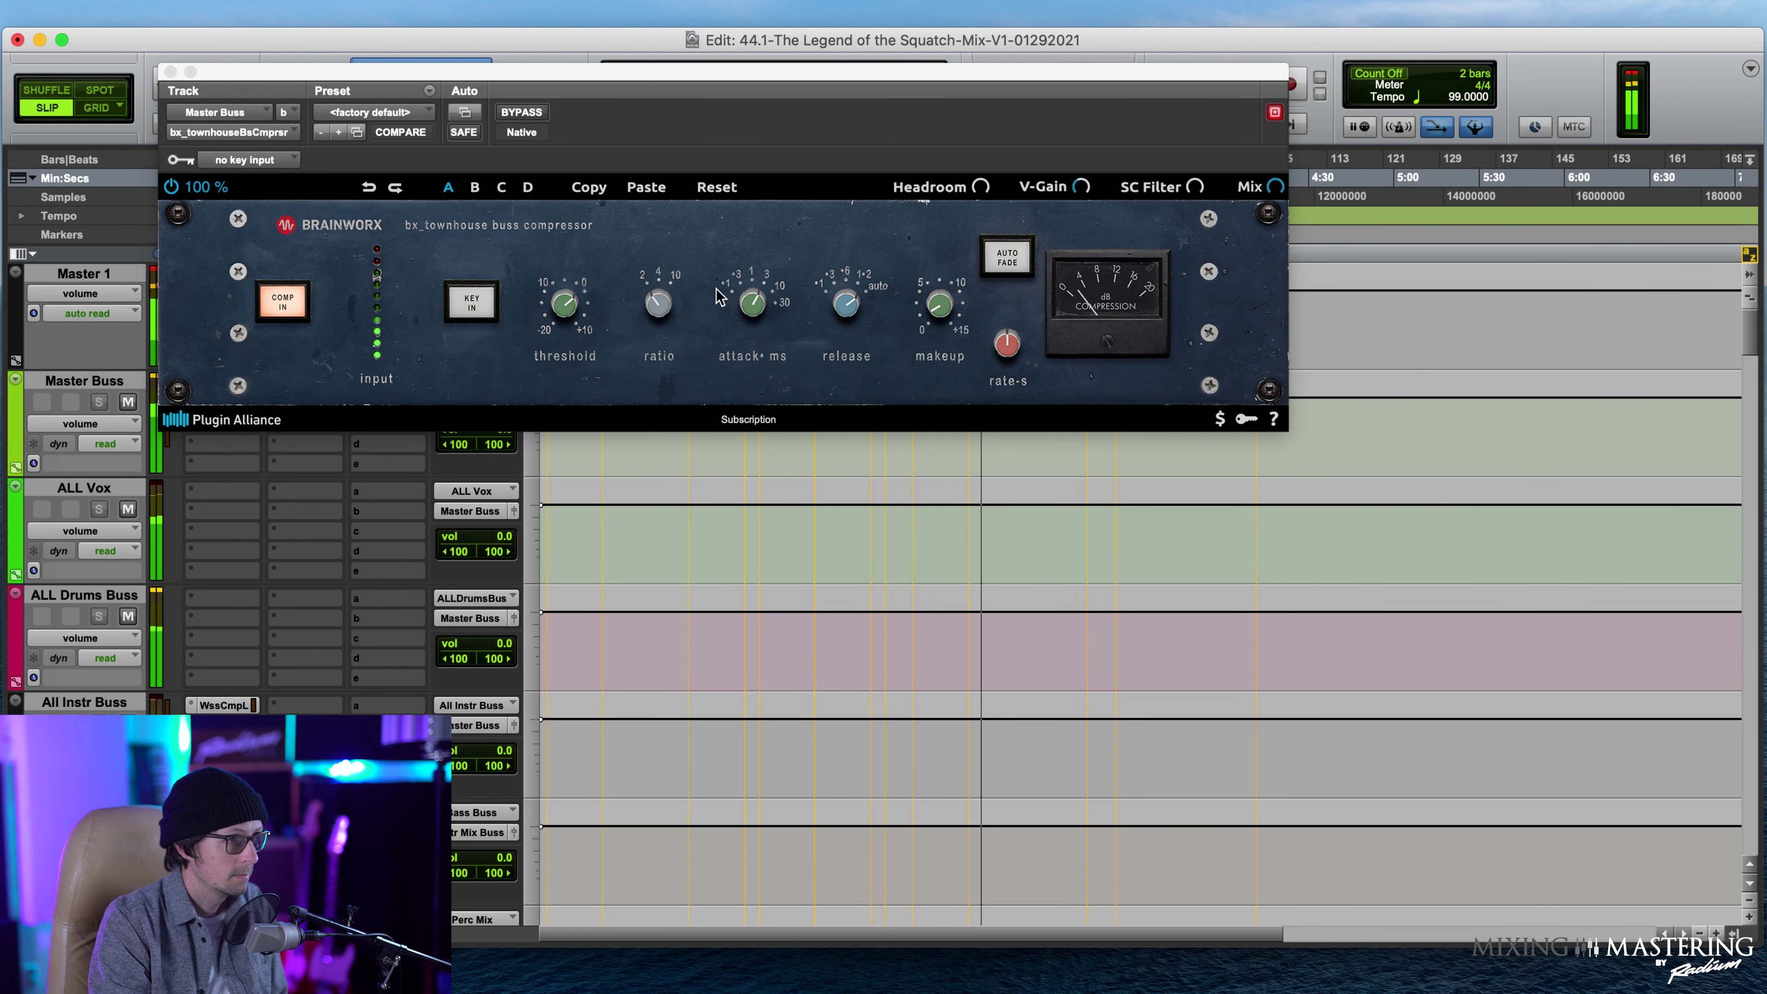
{"action": "left_click", "coordinate": [753, 307]}
{"action": "left_click_drag", "start_coordinate": [755, 309], "coordinate": [759, 310]}
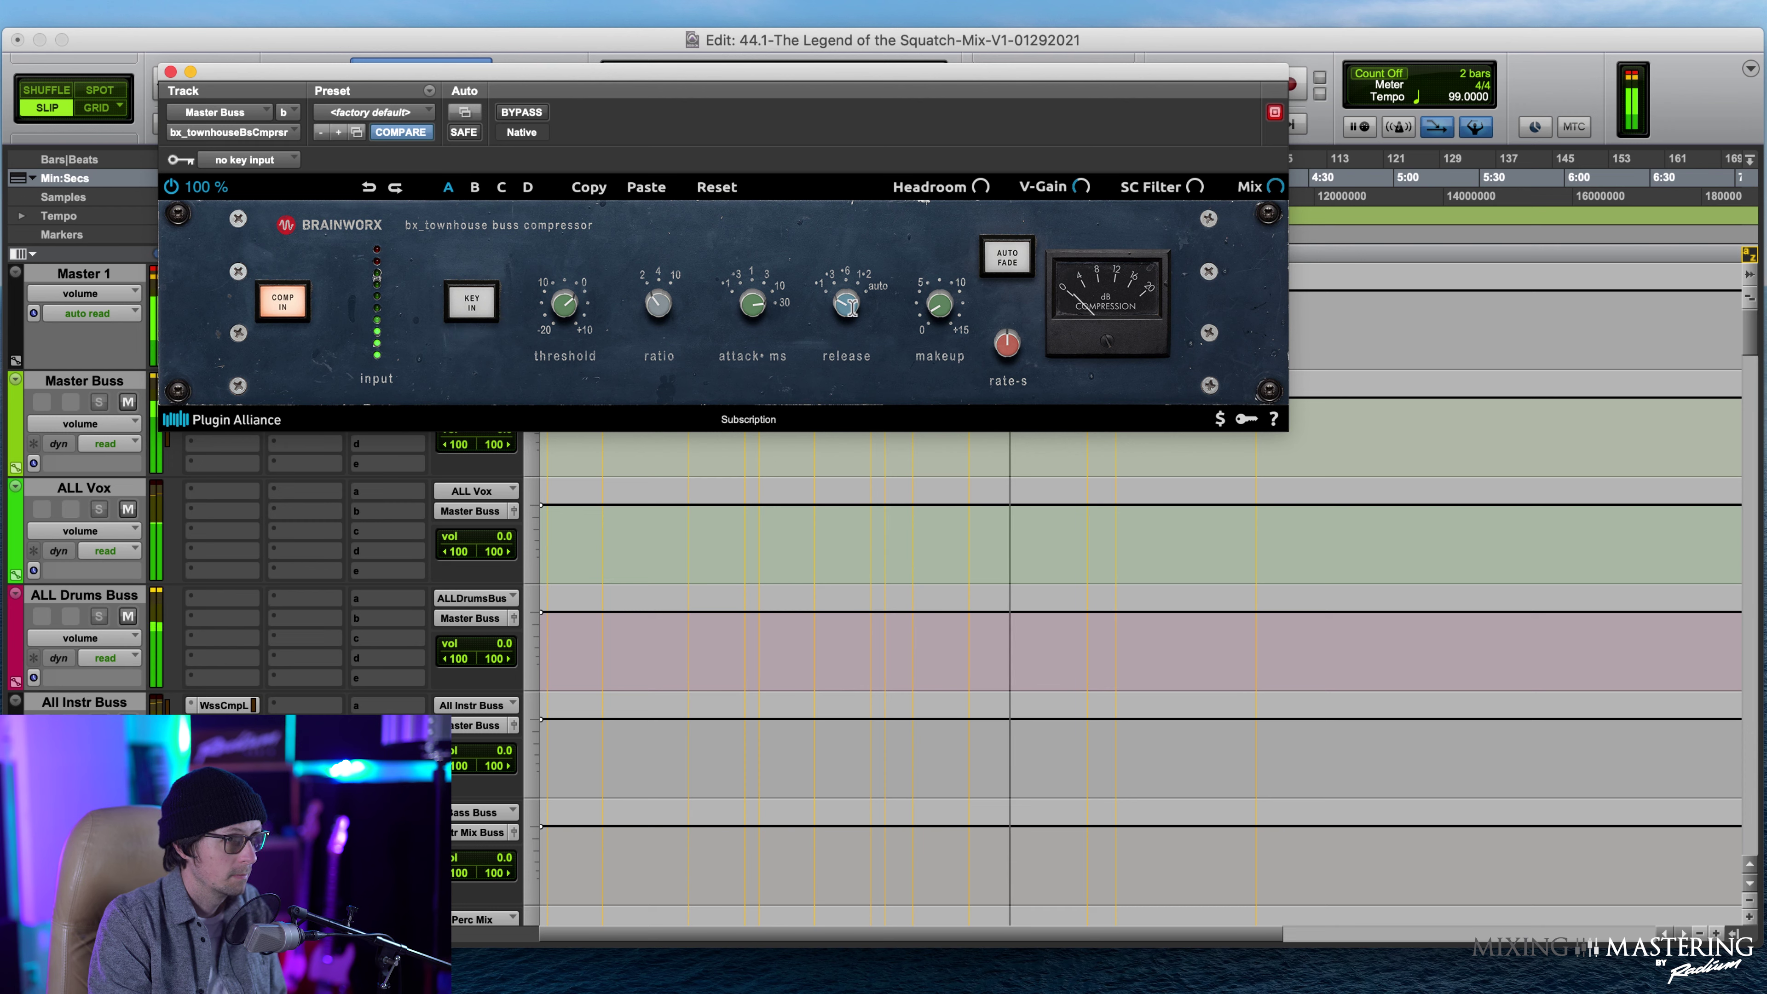
Balance the Townhouse compressor's threshold and makeup gain by ear for gentle compression at a matched level.
{"action": "mouse_move", "coordinate": [567, 305]}
{"action": "left_click_drag", "start_coordinate": [567, 304], "coordinate": [562, 319]}
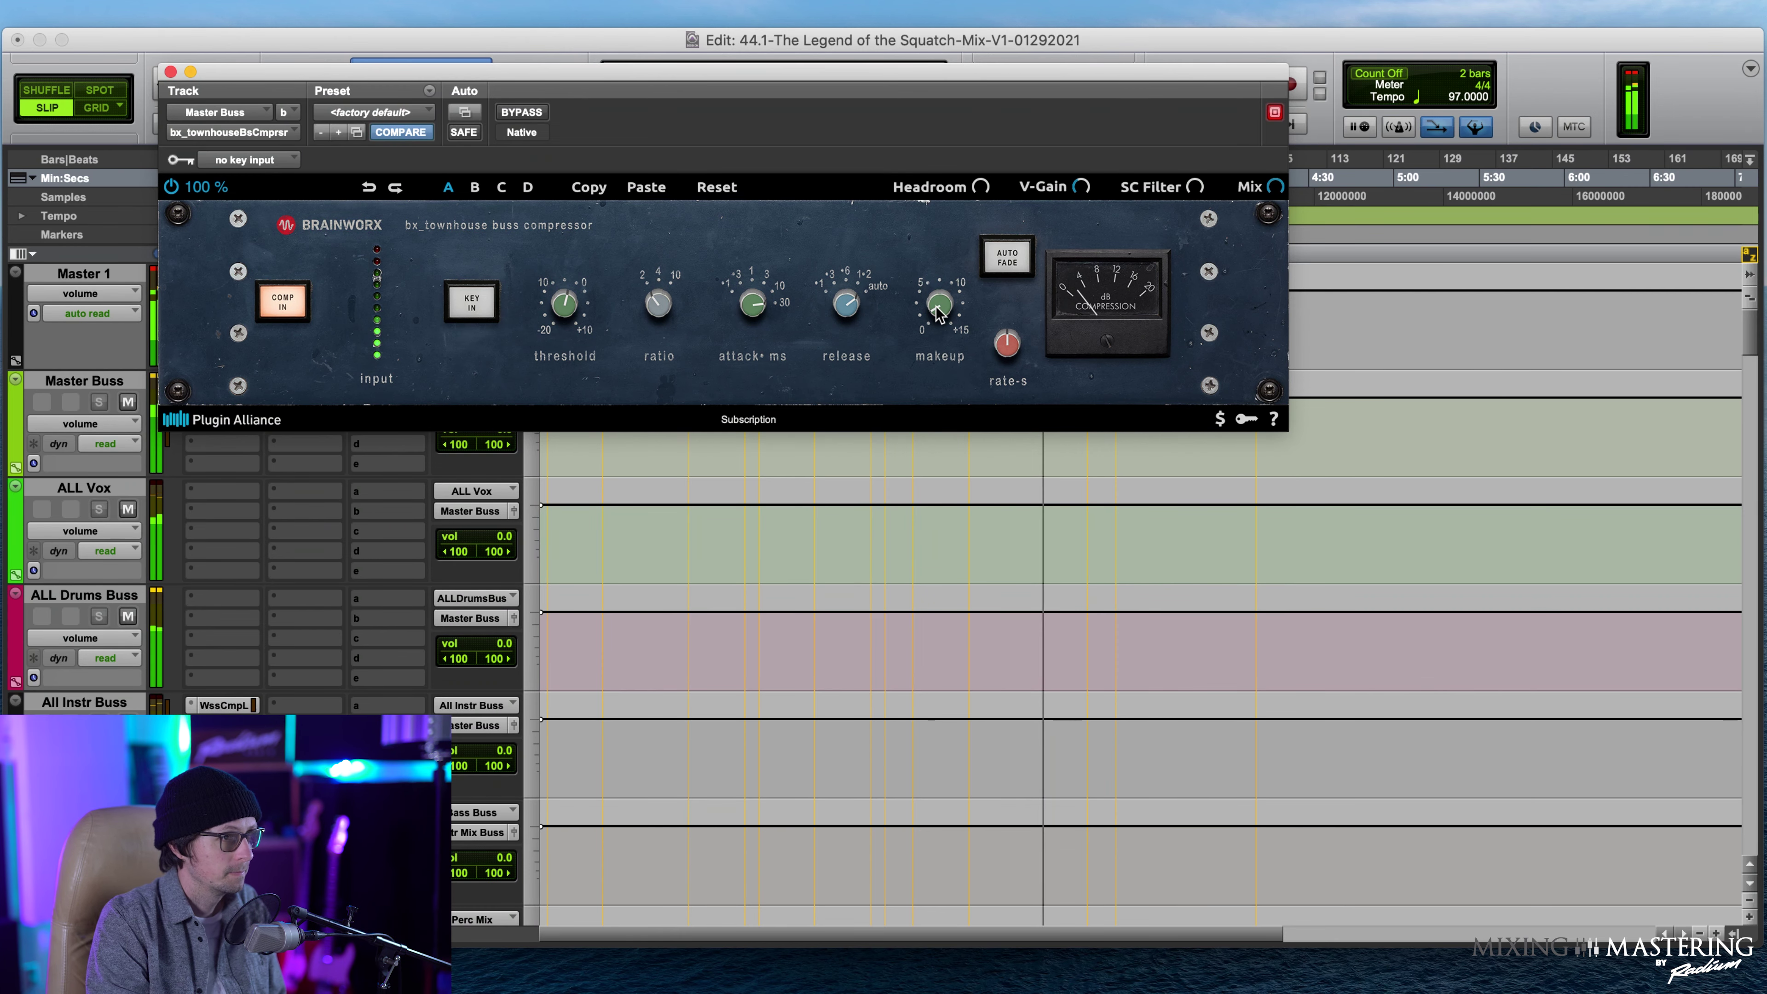
{"action": "mouse_move", "coordinate": [939, 310]}
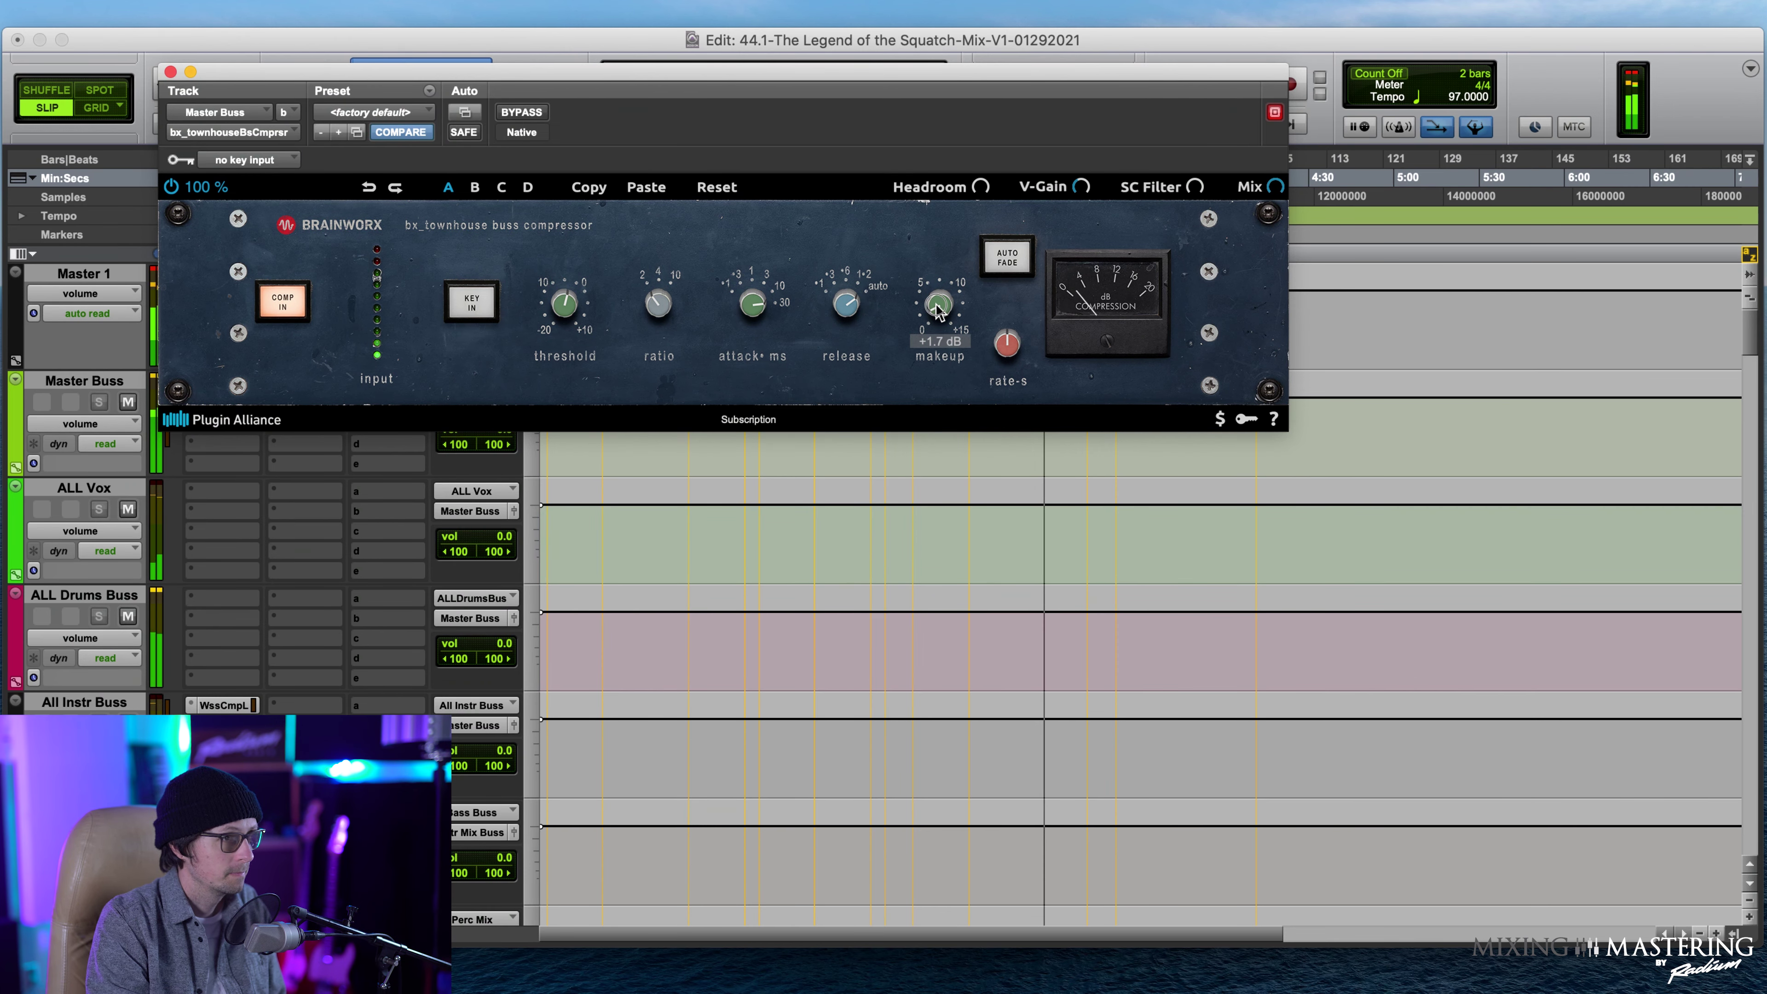
{"action": "mouse_move", "coordinate": [939, 310]}
{"action": "left_mouse_down"}
{"action": "mouse_move", "coordinate": [933, 295]}
{"action": "mouse_move", "coordinate": [946, 311]}
{"action": "left_mouse_up"}
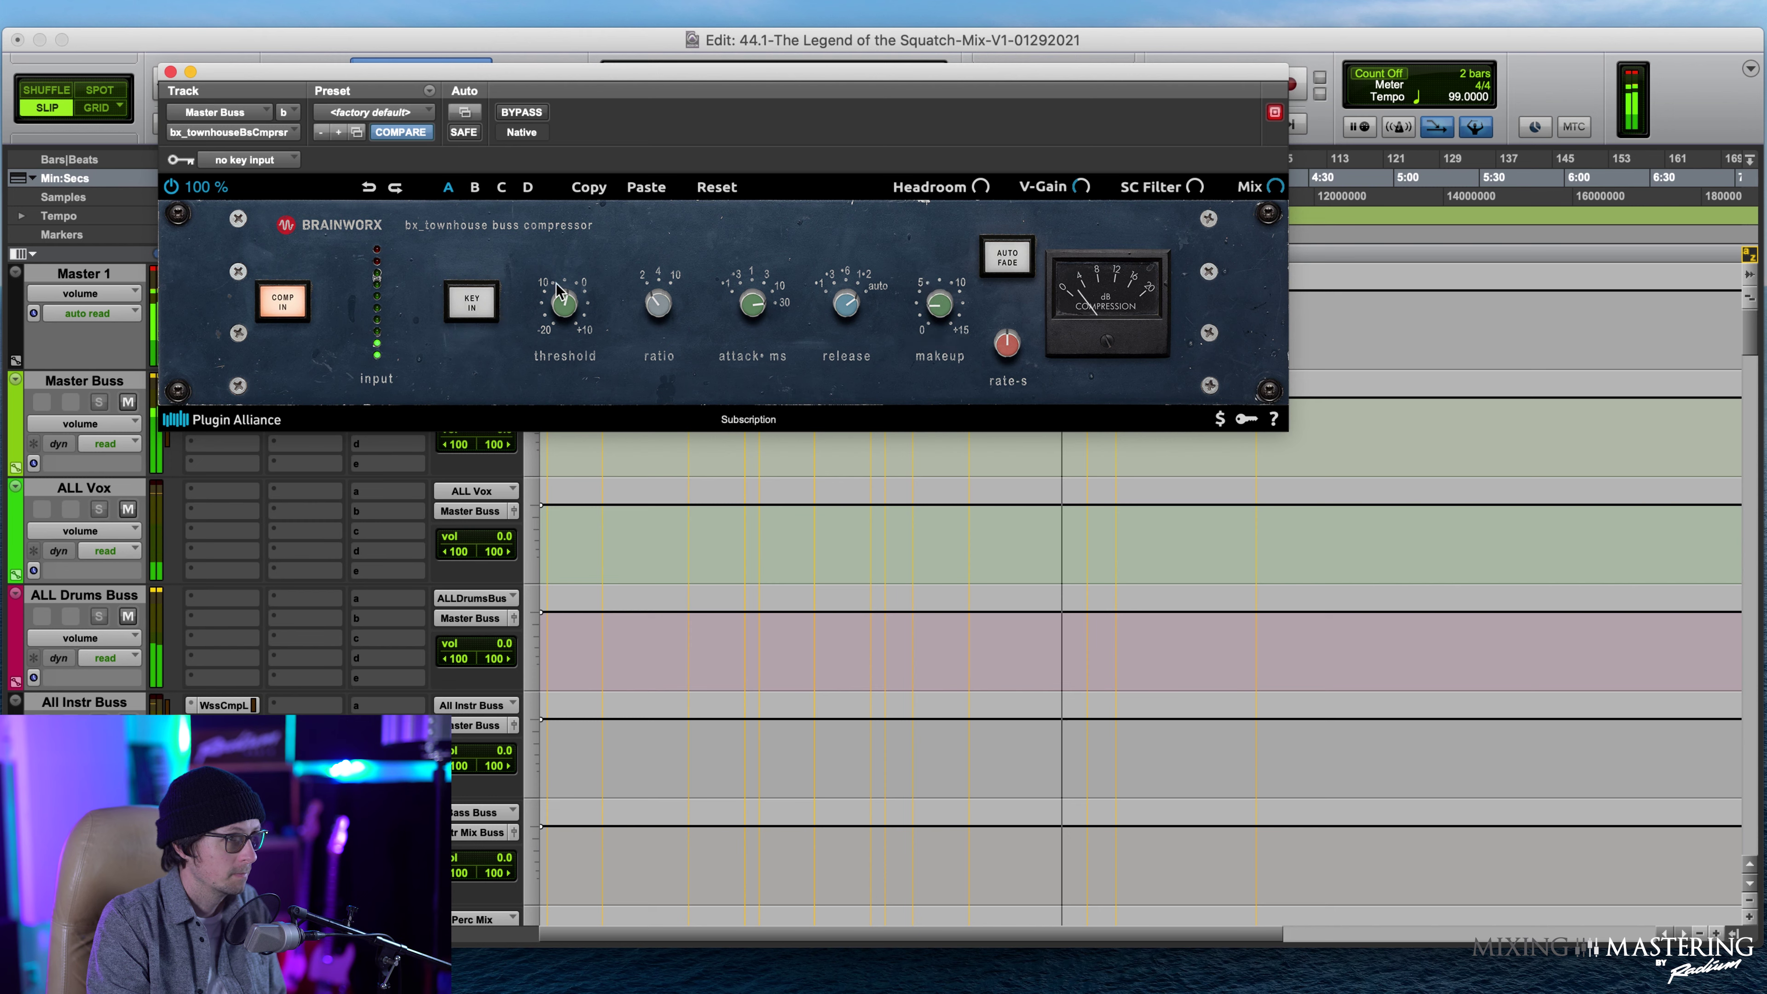
{"action": "left_click_drag", "start_coordinate": [564, 306], "coordinate": [565, 309]}
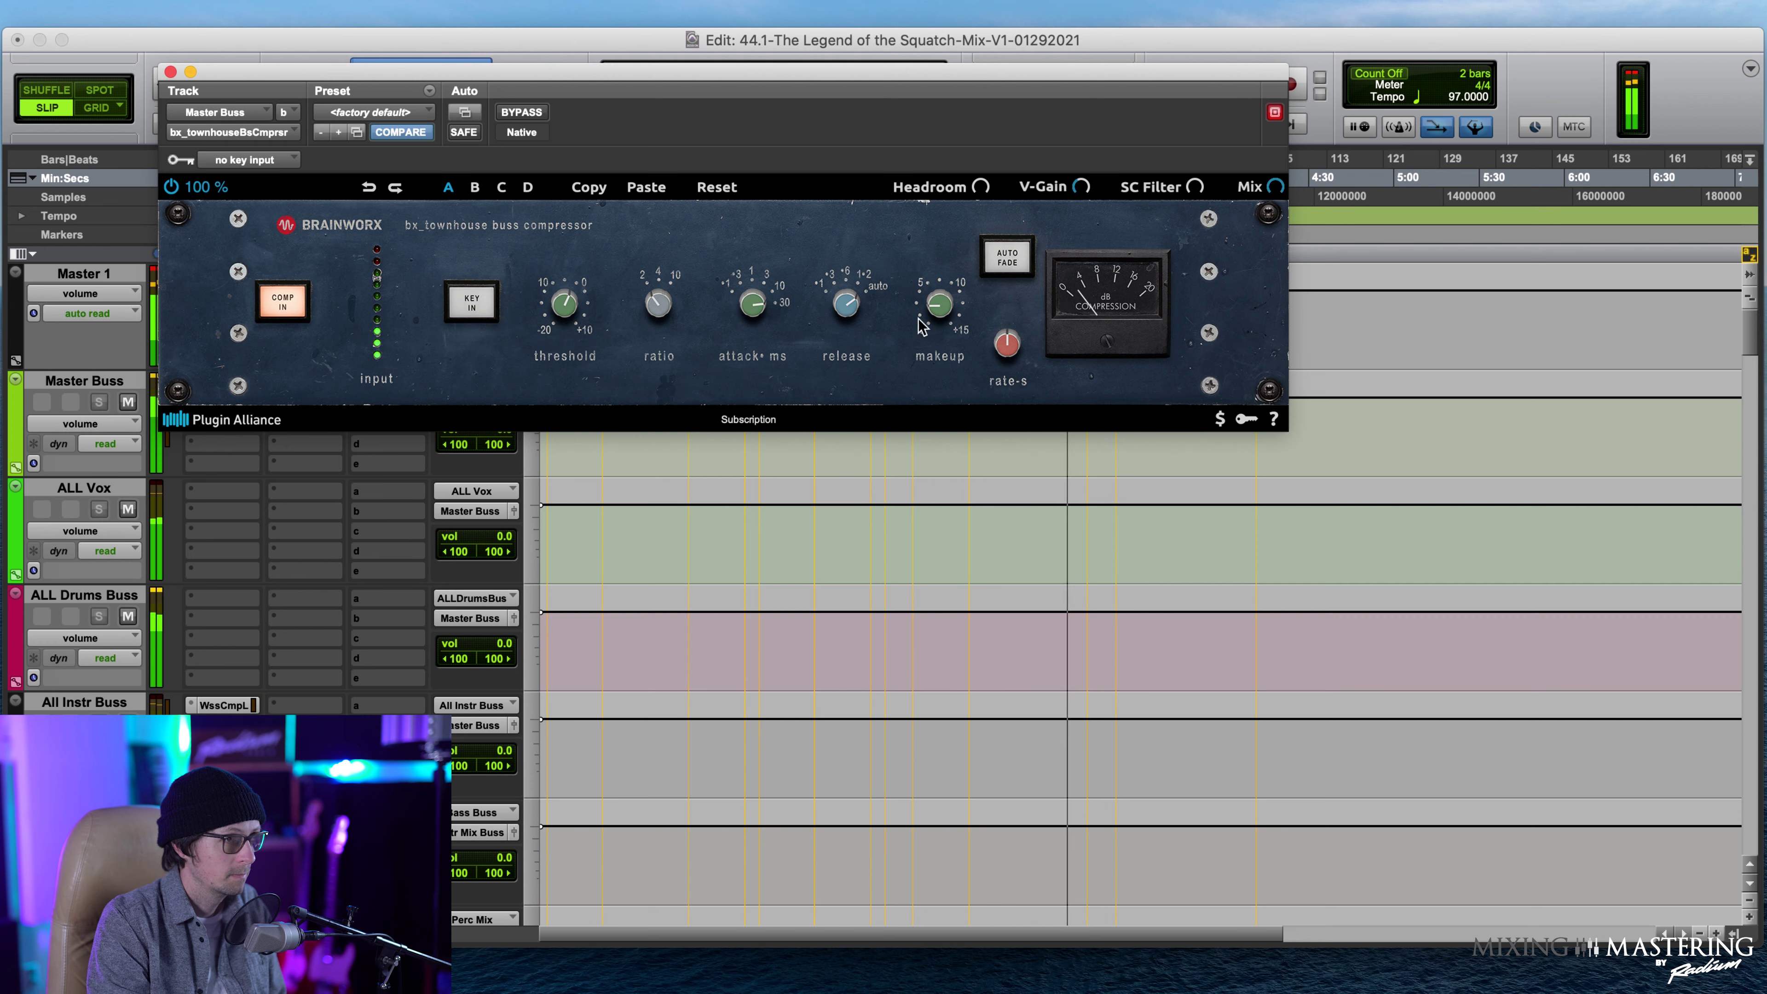
{"action": "left_click_drag", "start_coordinate": [935, 312], "coordinate": [935, 315]}
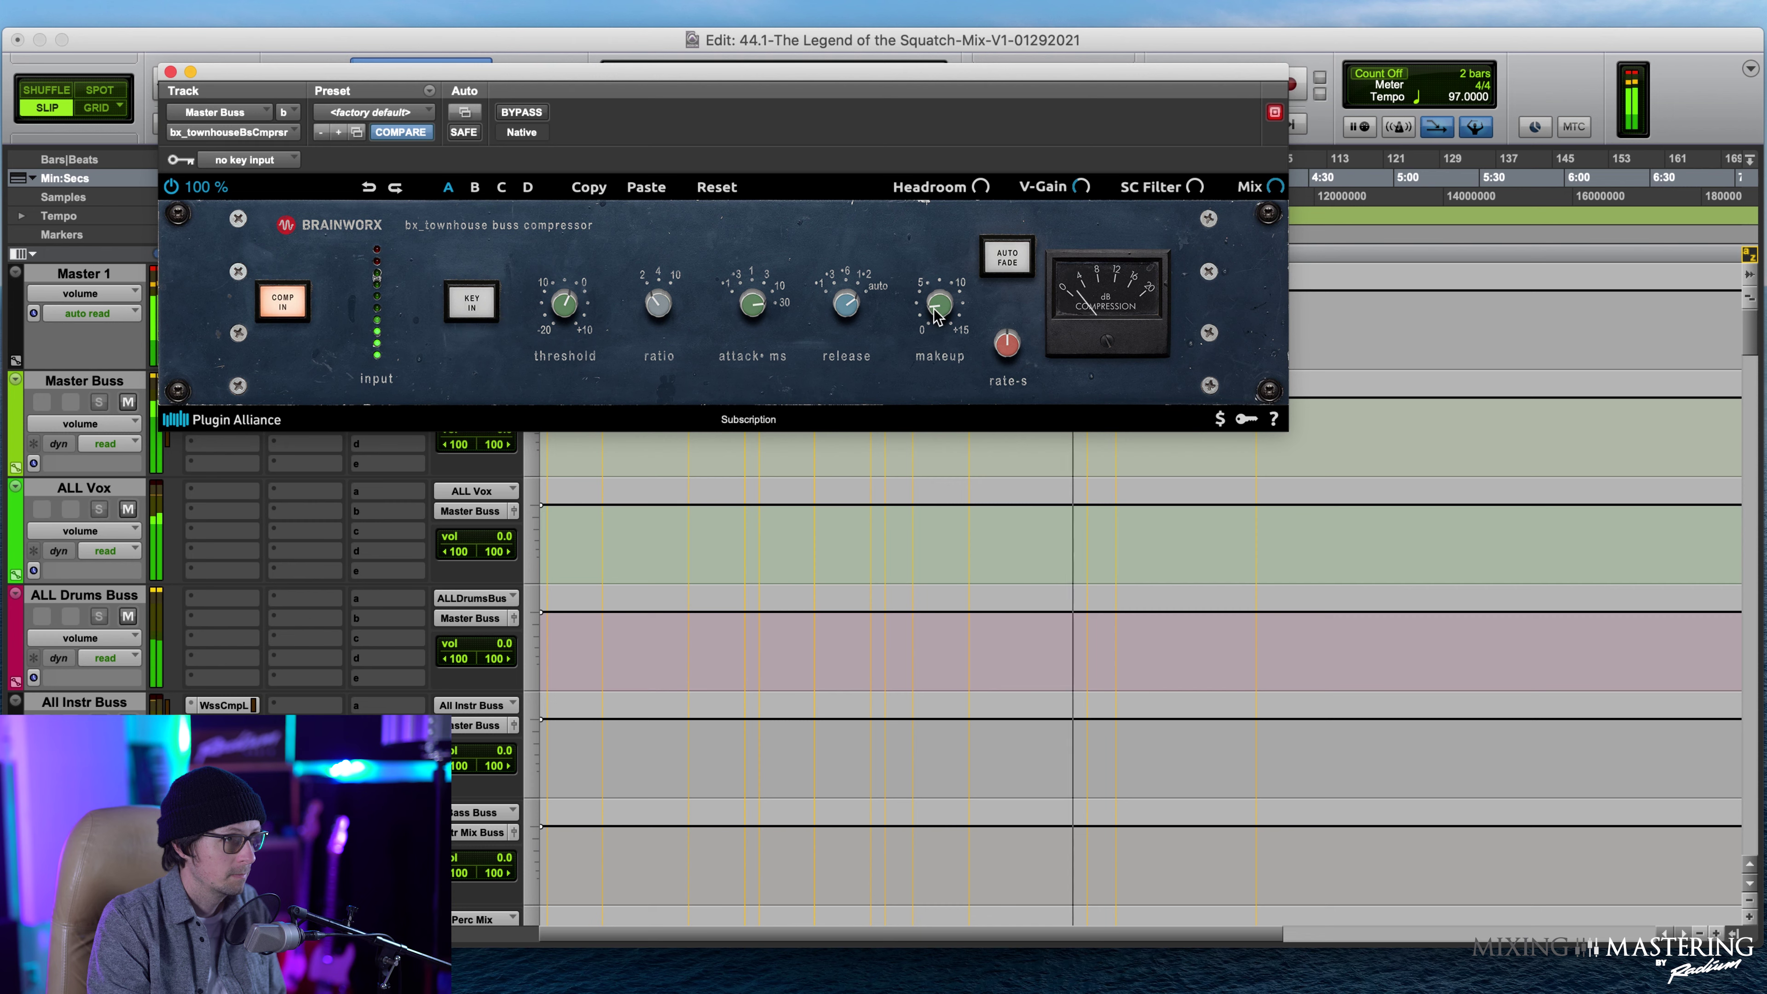
Compare the chorus with the Townhouse compressor bypassed and active, leaving it active, then close it and stop playback.
{"action": "left_click", "coordinate": [527, 114]}
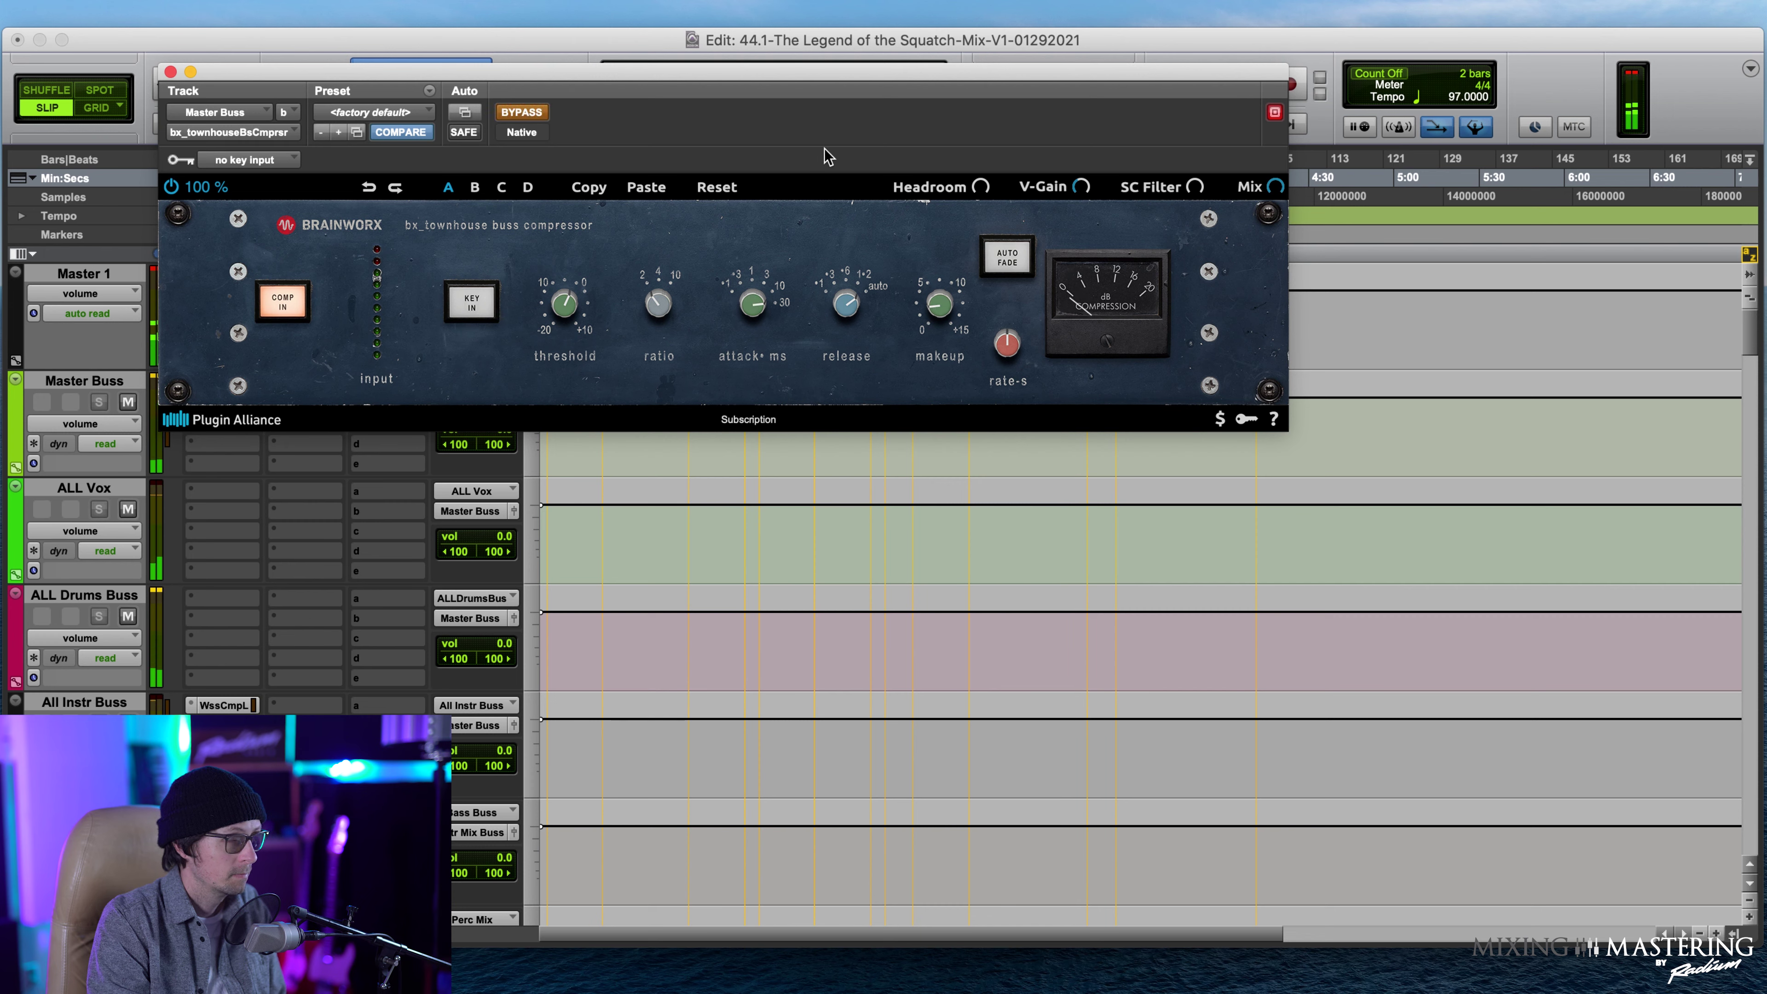
{"action": "left_click", "coordinate": [522, 118]}
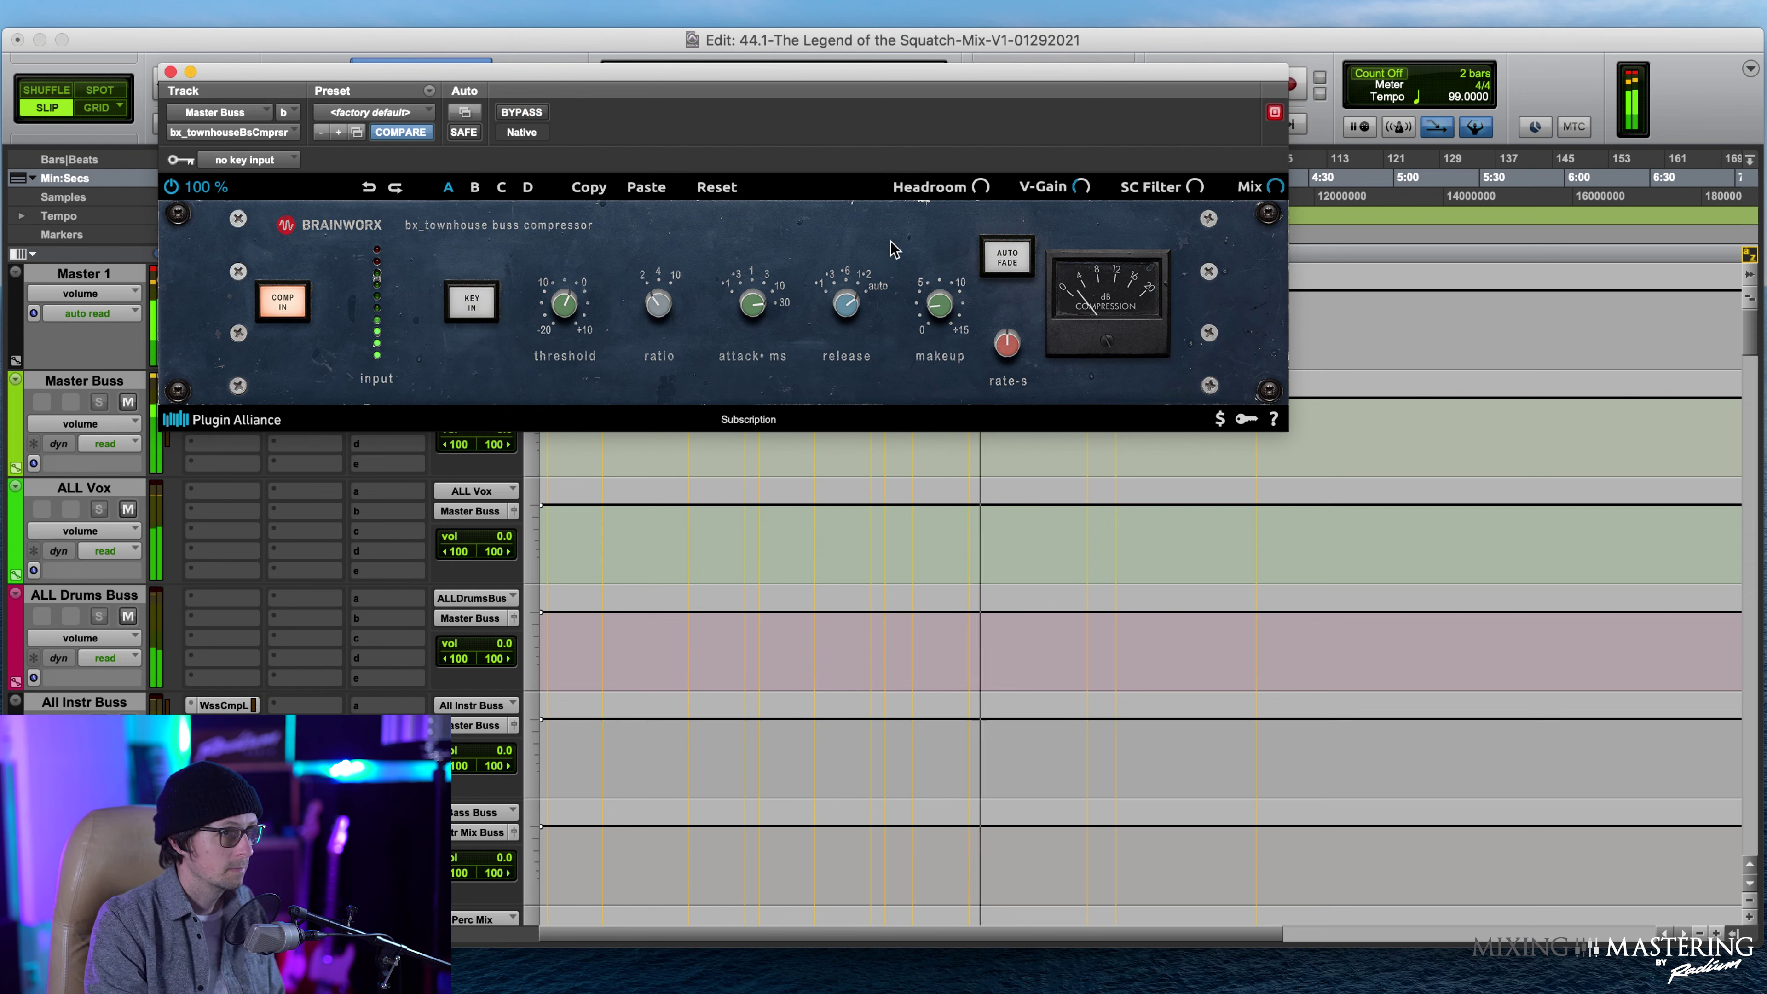
{"action": "left_click", "coordinate": [522, 113]}
{"action": "left_click", "coordinate": [522, 112]}
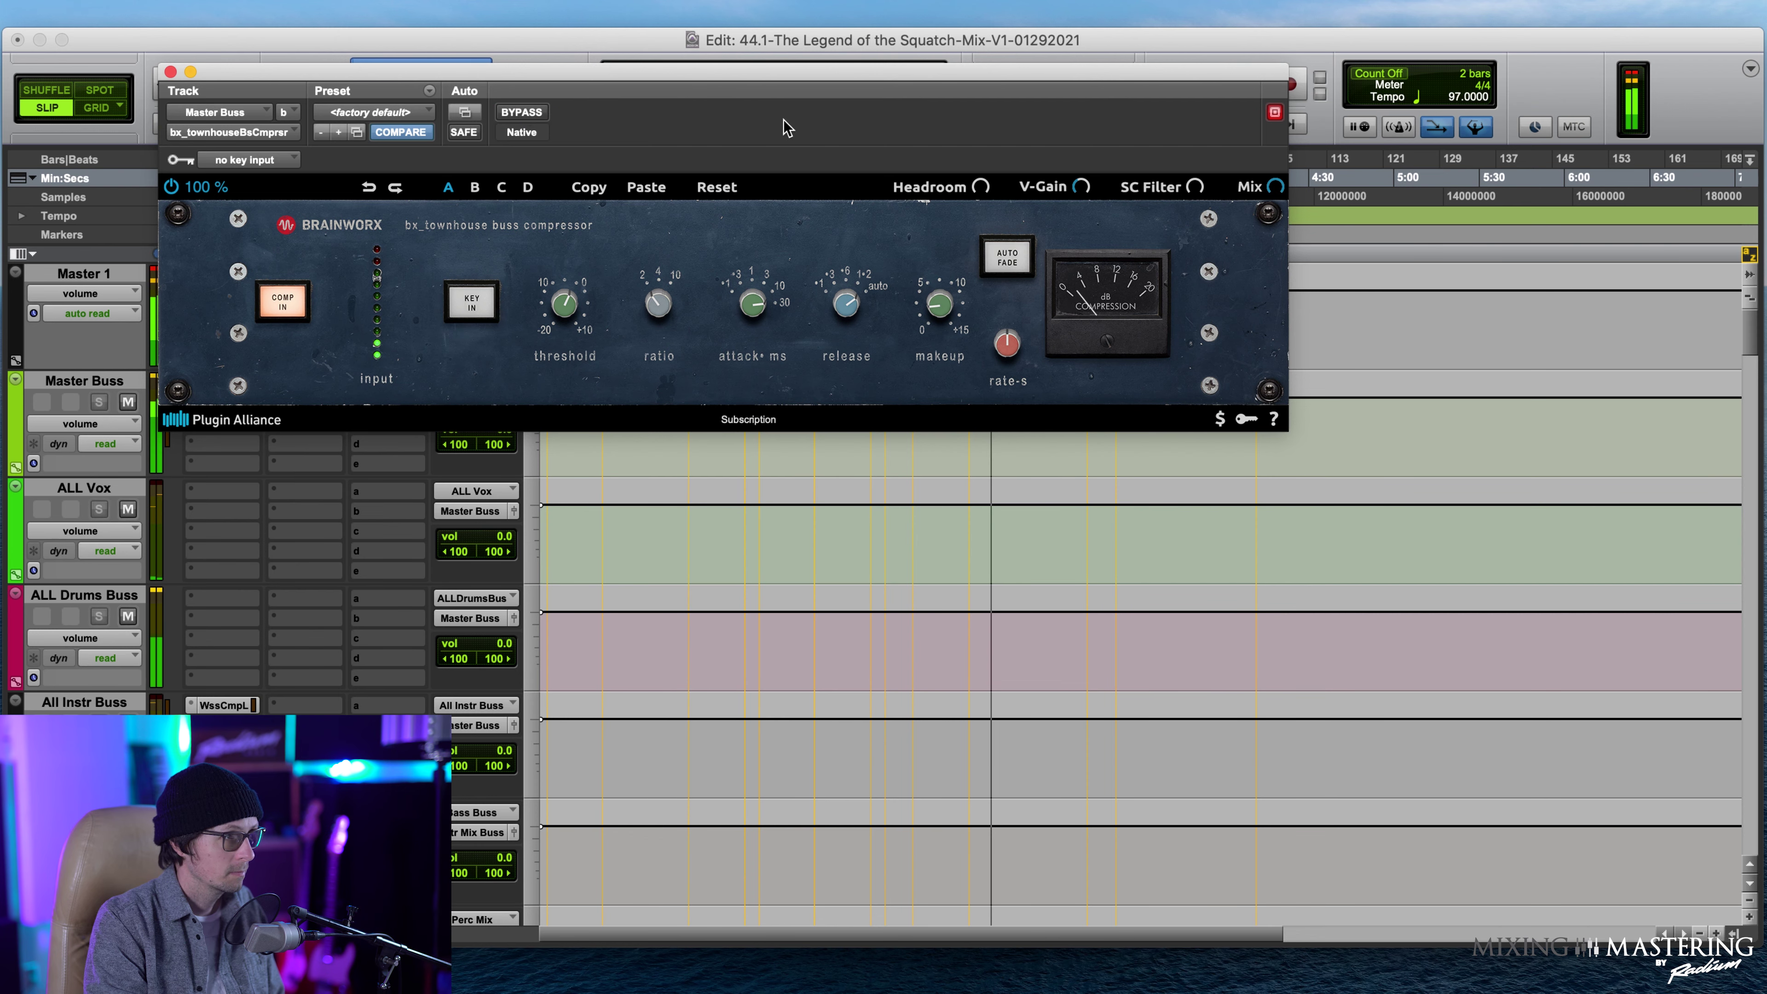
{"action": "left_click", "coordinate": [170, 72]}
{"action": "key", "text": "space"}
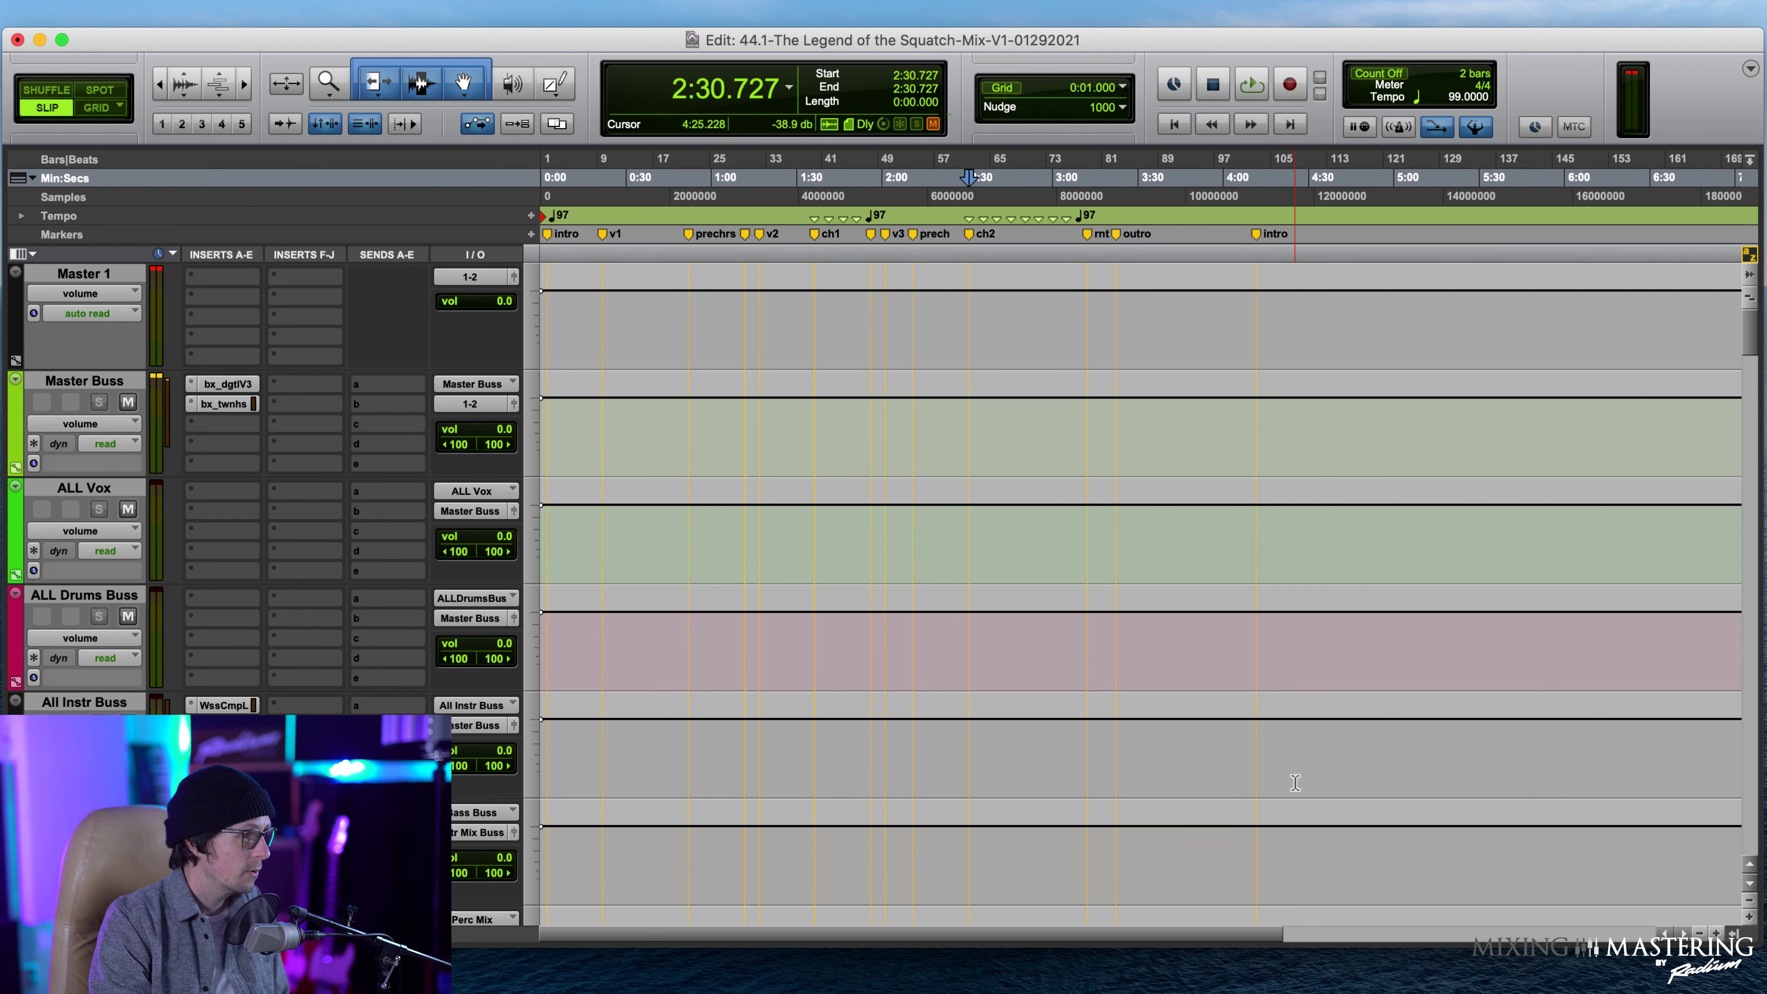
In the Bass Mix Buss Pro-Q 3, move the 446 Hz band to about 379 Hz at -1.1 dB and add a +1.6 dB bell near 2 kHz.
{"action": "scroll", "coordinate": [137, 572], "scroll_direction": "down", "scroll_amount": 3}
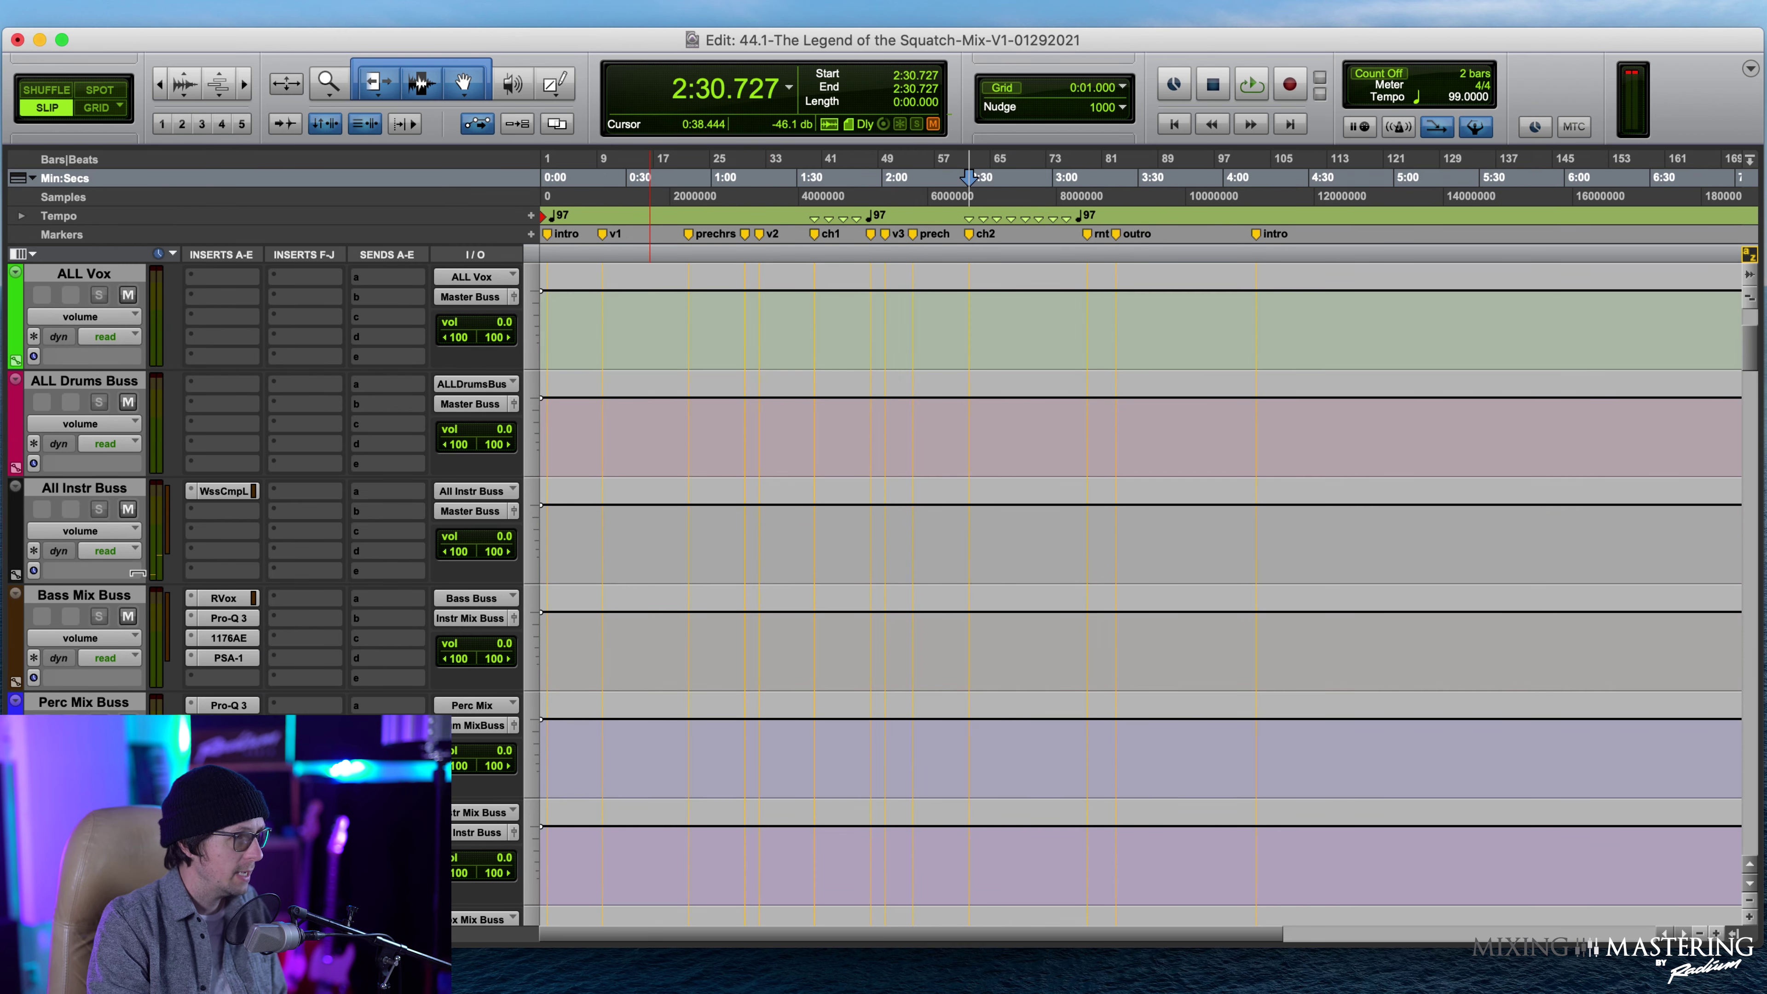
{"action": "left_click", "coordinate": [228, 619]}
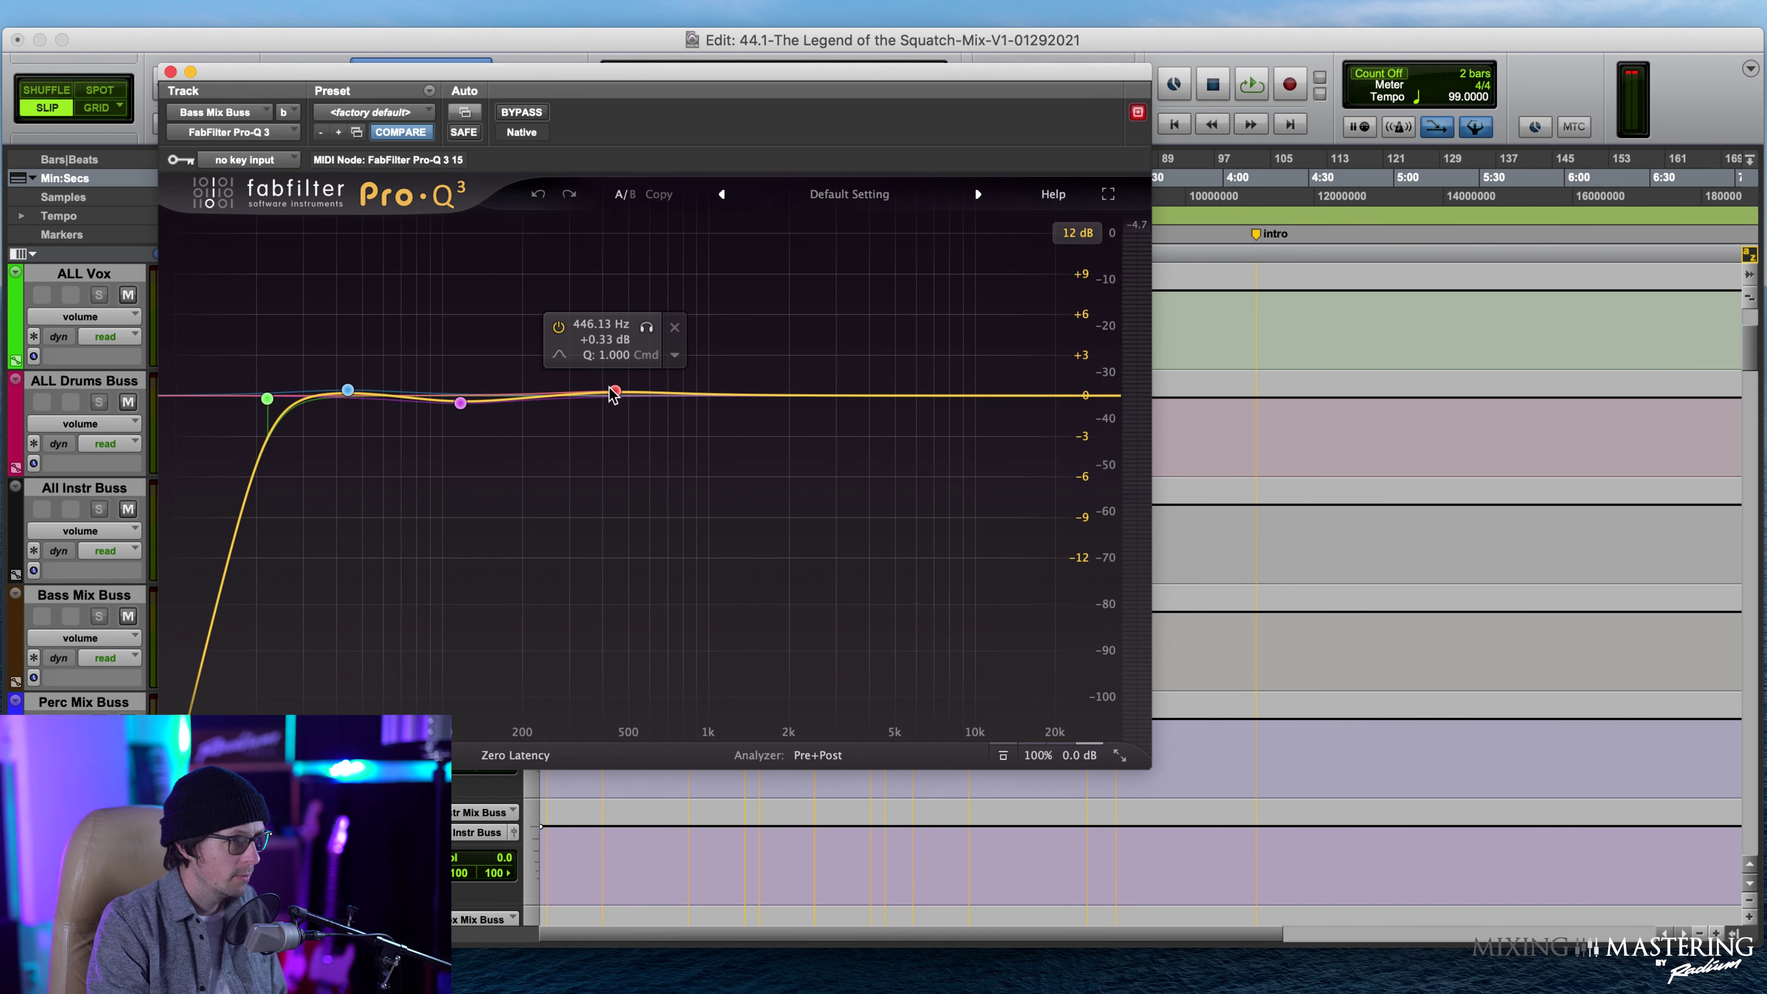
{"action": "mouse_move", "coordinate": [615, 396]}
{"action": "left_mouse_down"}
{"action": "mouse_move", "coordinate": [572, 363]}
{"action": "mouse_move", "coordinate": [620, 347]}
{"action": "mouse_move", "coordinate": [604, 347]}
{"action": "mouse_move", "coordinate": [595, 412]}
{"action": "left_mouse_up"}
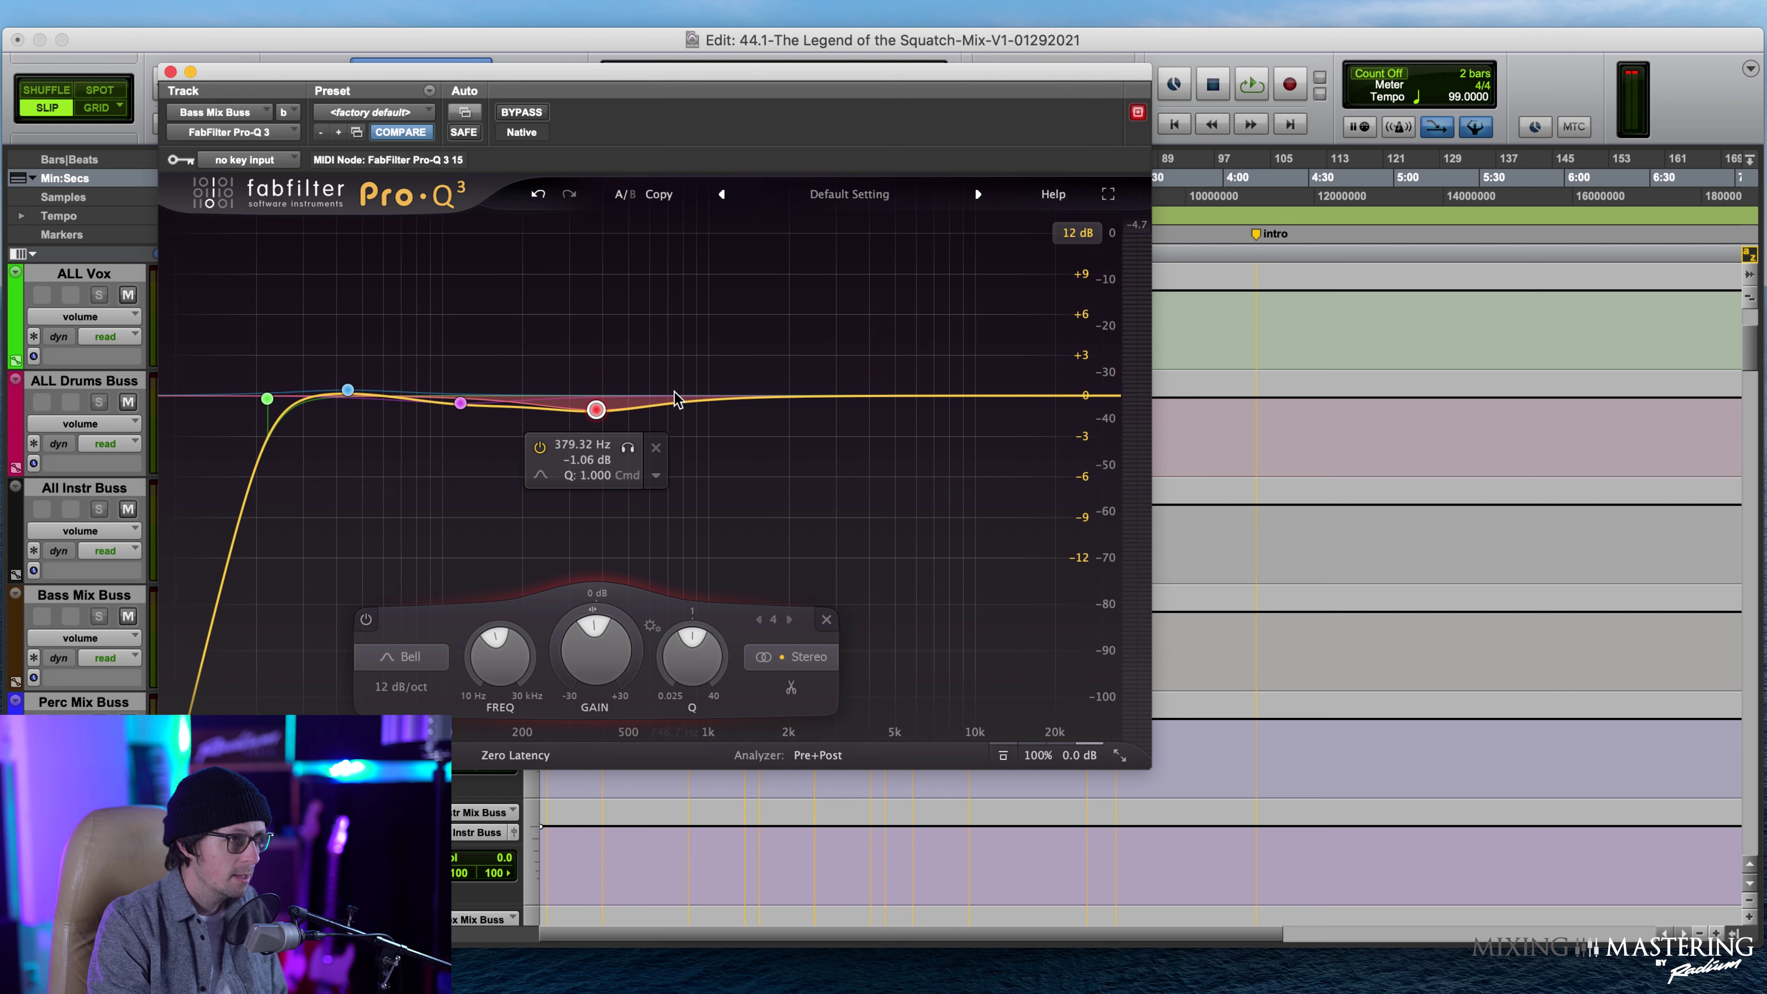
{"action": "left_click_drag", "start_coordinate": [737, 395], "coordinate": [788, 373]}
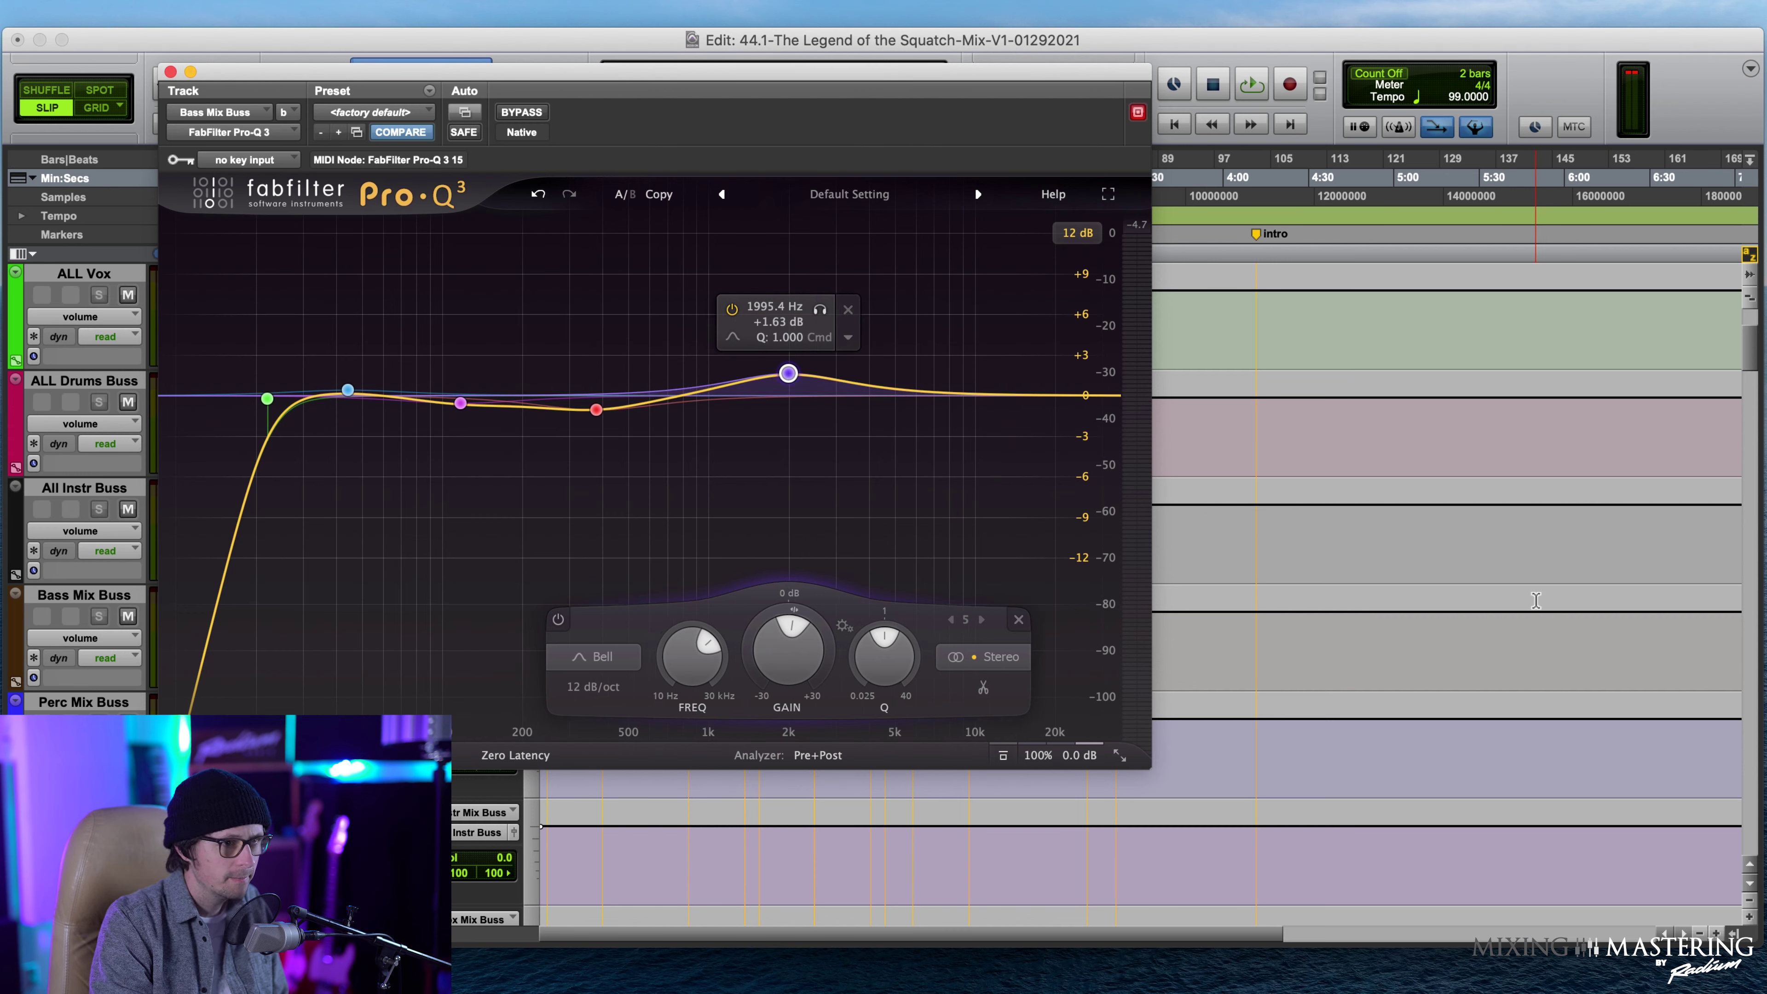
During playback, deepen the bass low-mid cut to about -1.3 dB, auditioning its frequency, and set the 117 Hz band to about 114 Hz, -0.9 dB.
{"action": "left_click", "coordinate": [1251, 84]}
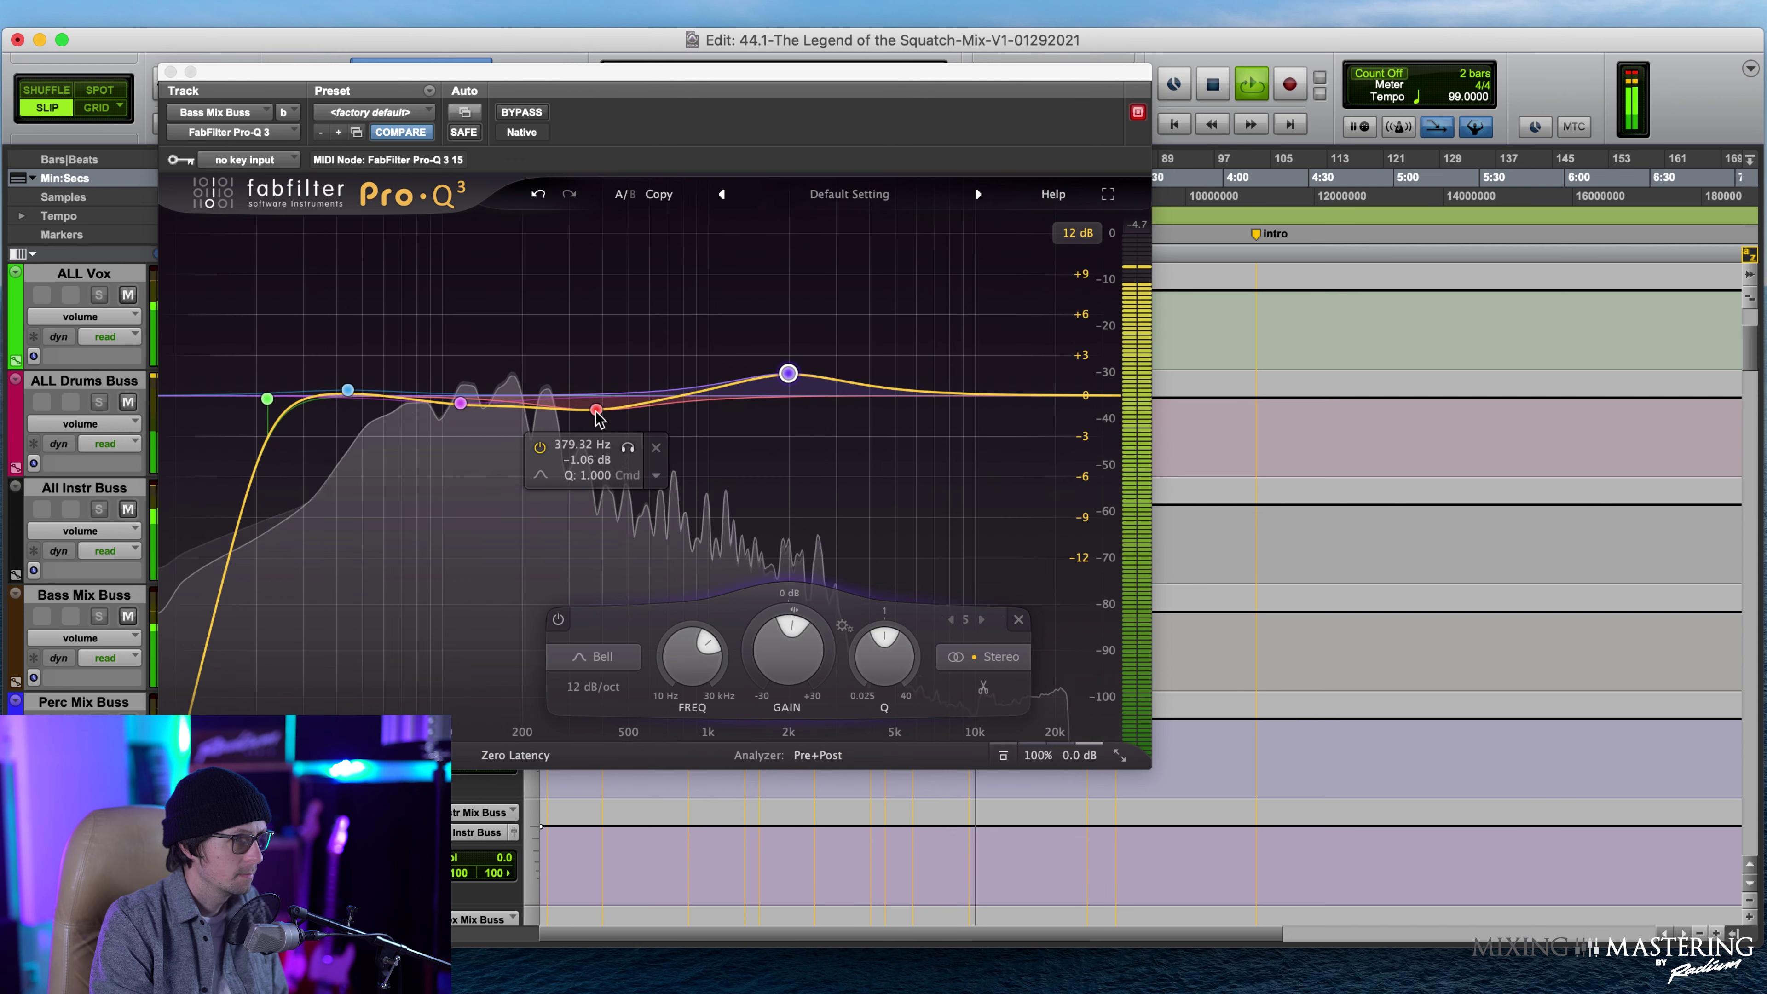
{"action": "left_click_drag", "start_coordinate": [598, 416], "coordinate": [594, 421]}
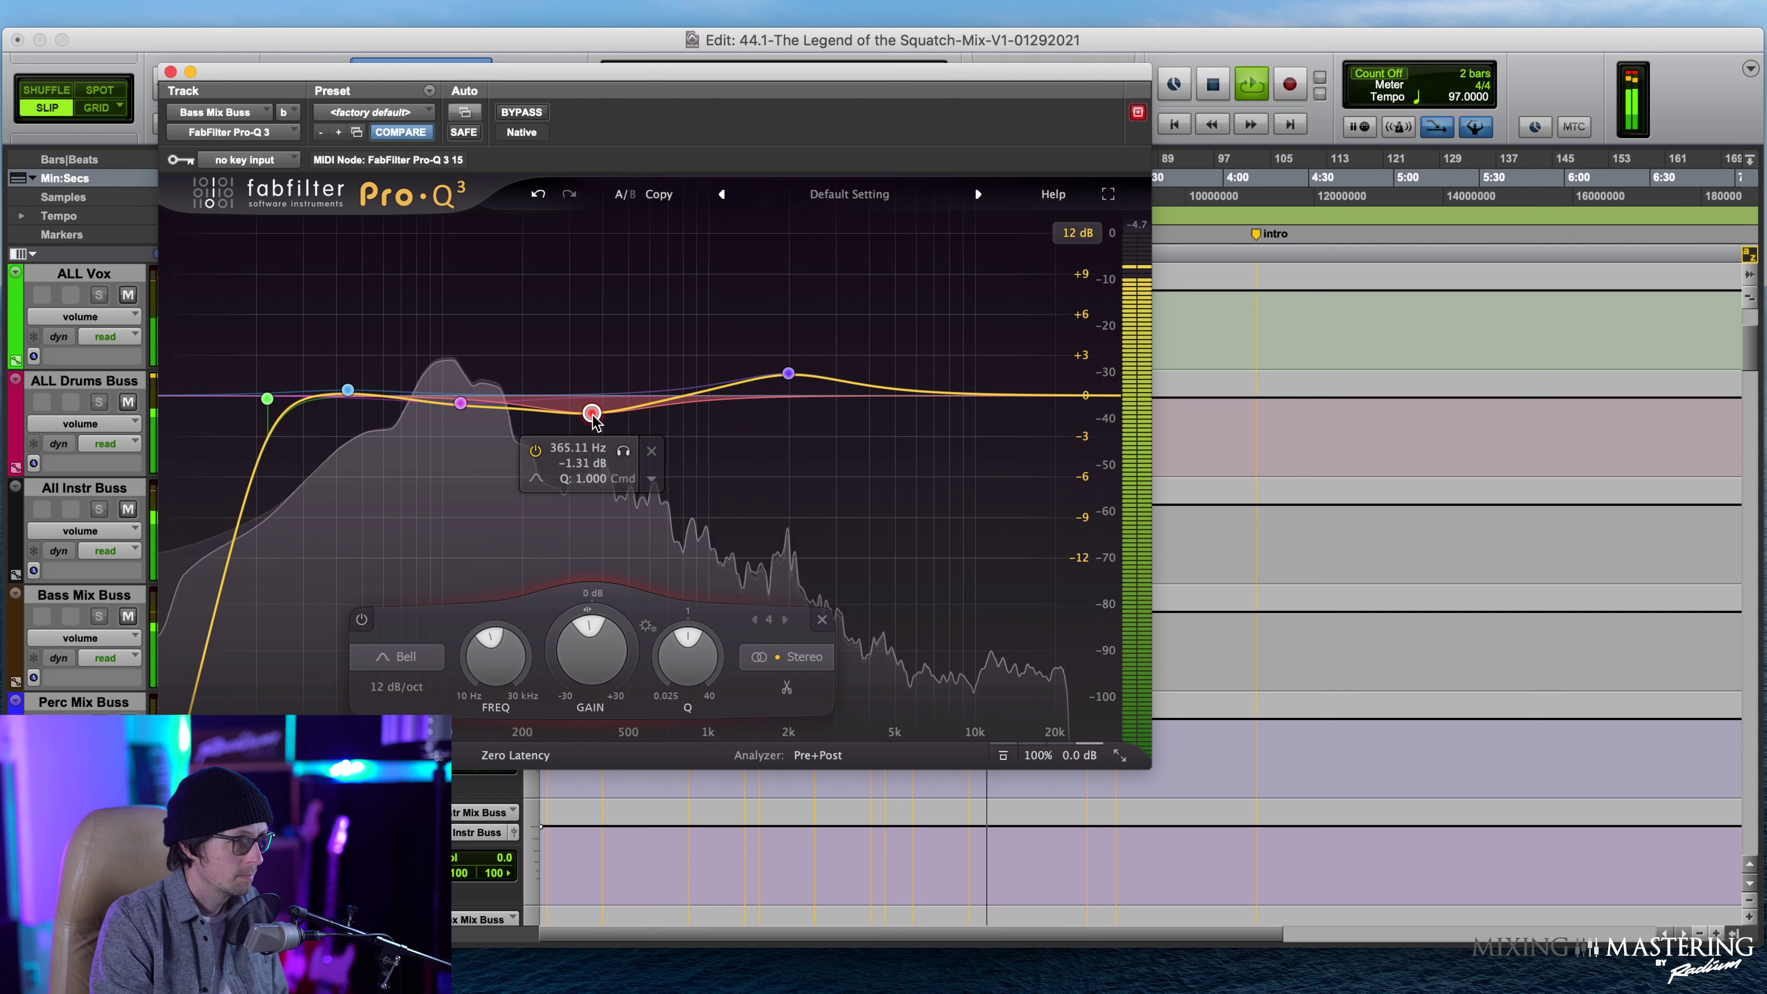
{"action": "left_click", "coordinate": [621, 451]}
{"action": "mouse_move", "coordinate": [618, 457]}
{"action": "left_mouse_down"}
{"action": "mouse_move", "coordinate": [640, 464]}
{"action": "mouse_move", "coordinate": [586, 466]}
{"action": "mouse_move", "coordinate": [632, 470]}
{"action": "left_mouse_up"}
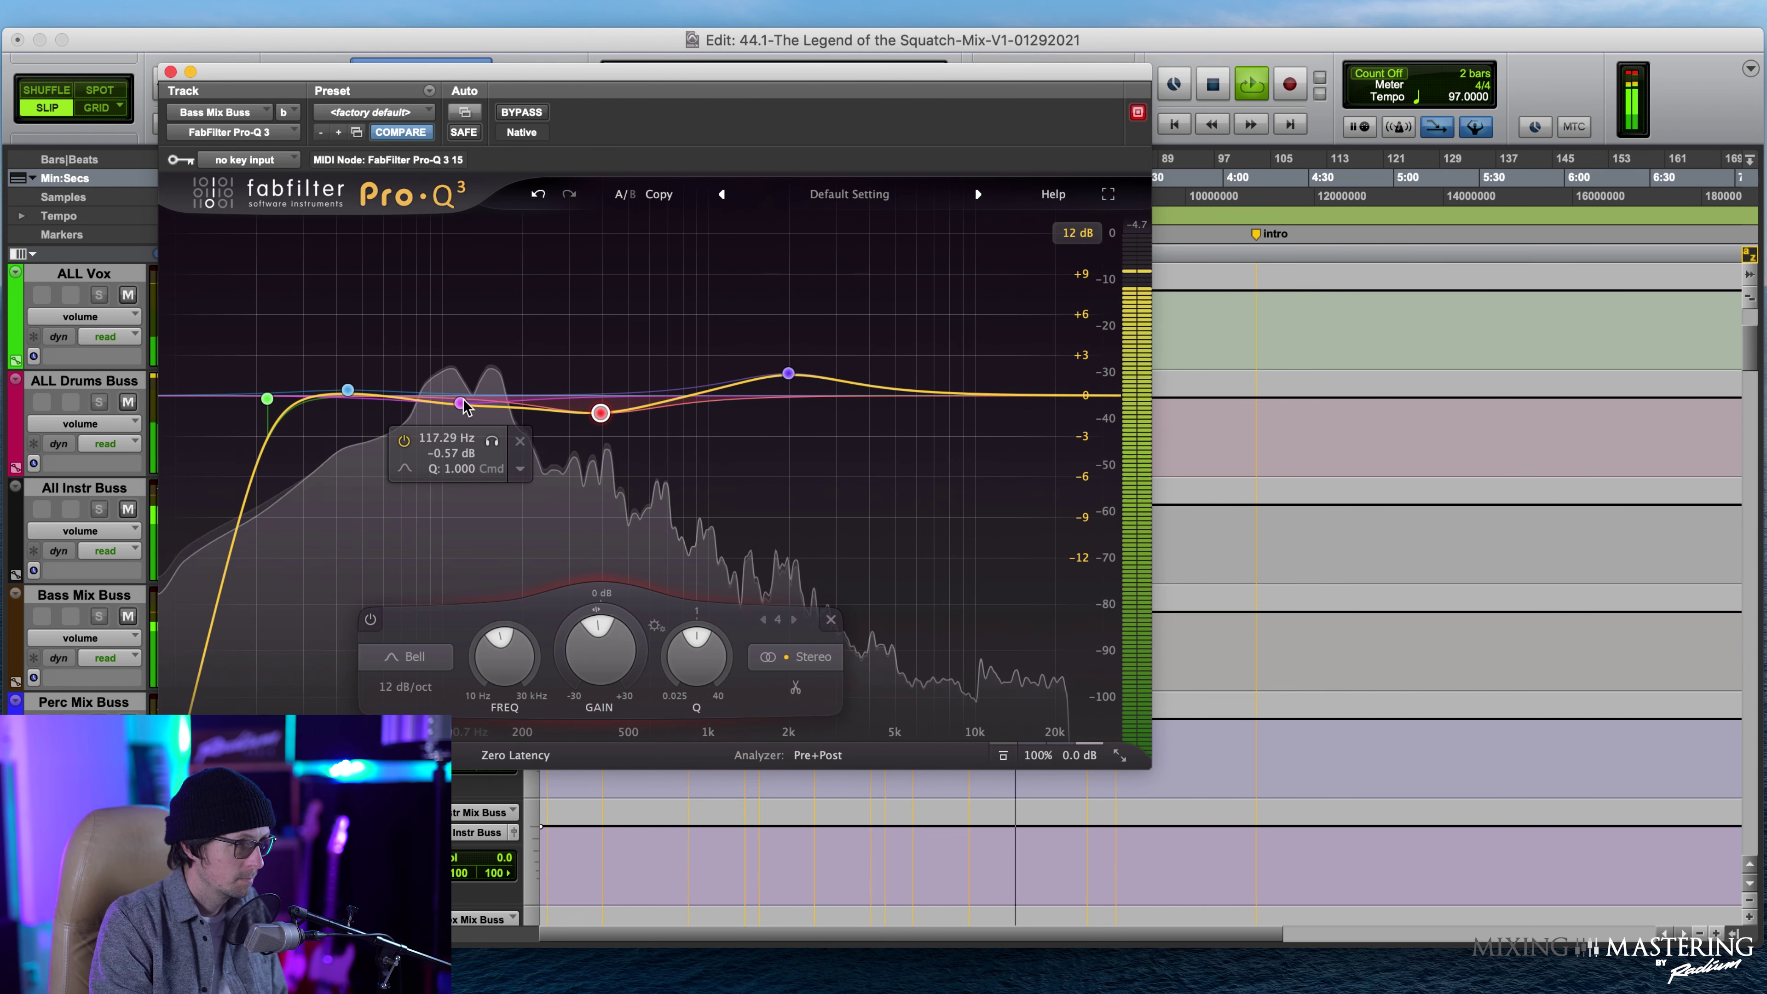
{"action": "mouse_move", "coordinate": [463, 405]}
{"action": "left_mouse_down"}
{"action": "mouse_move", "coordinate": [473, 383]}
{"action": "mouse_move", "coordinate": [455, 381]}
{"action": "mouse_move", "coordinate": [457, 409]}
{"action": "left_mouse_up"}
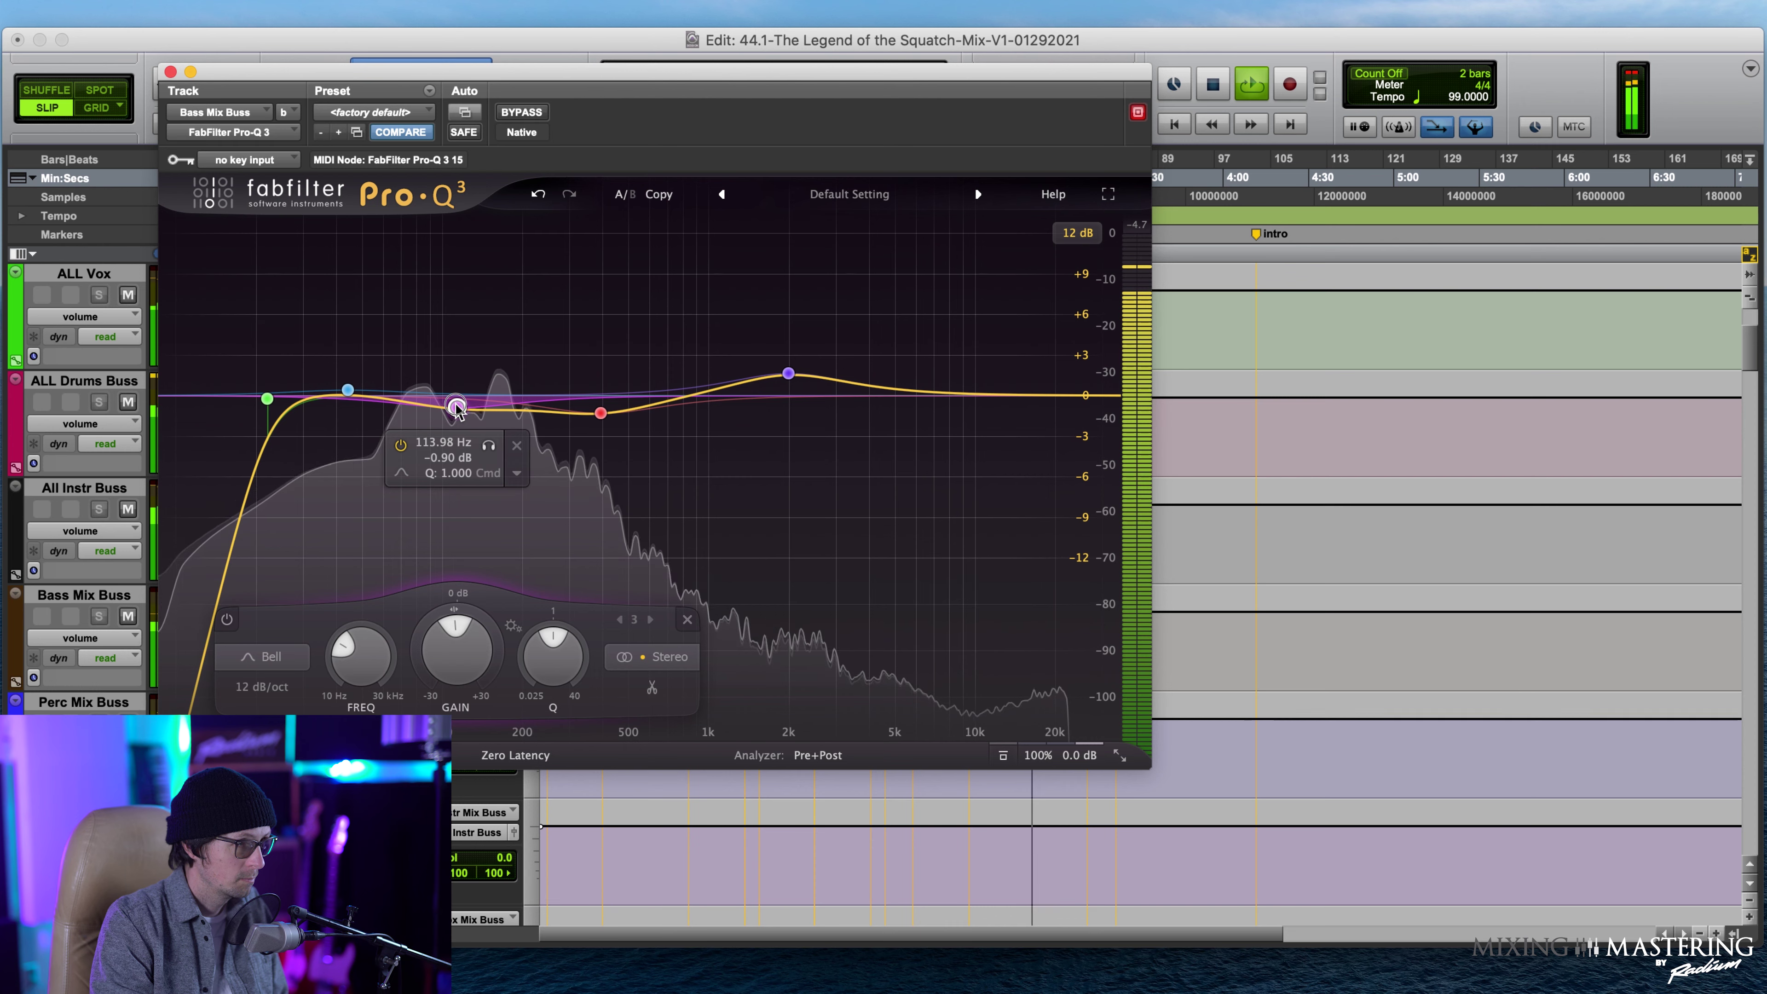
Audition the 2 kHz bass boost in solo, sweep it down to about 1.1 kHz, and raise its gain slightly.
{"action": "left_click", "coordinate": [788, 374]}
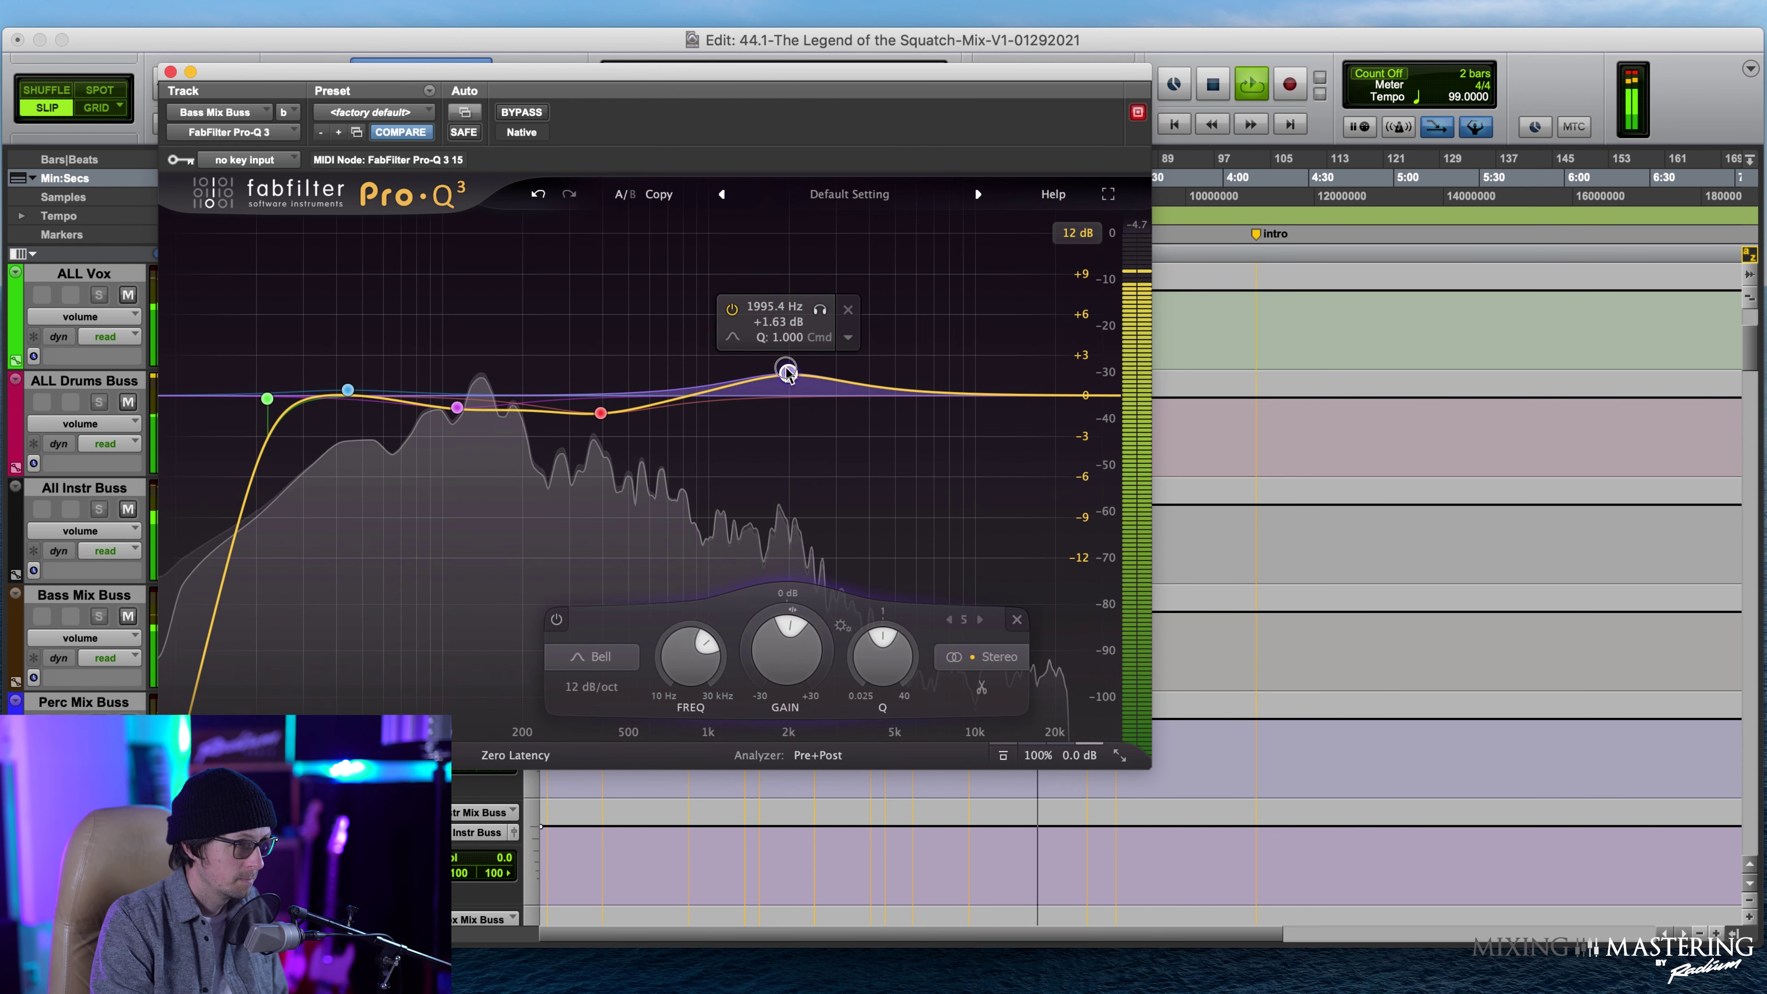
{"action": "left_click", "coordinate": [821, 311]}
{"action": "left_click_drag", "start_coordinate": [826, 321], "coordinate": [751, 272]}
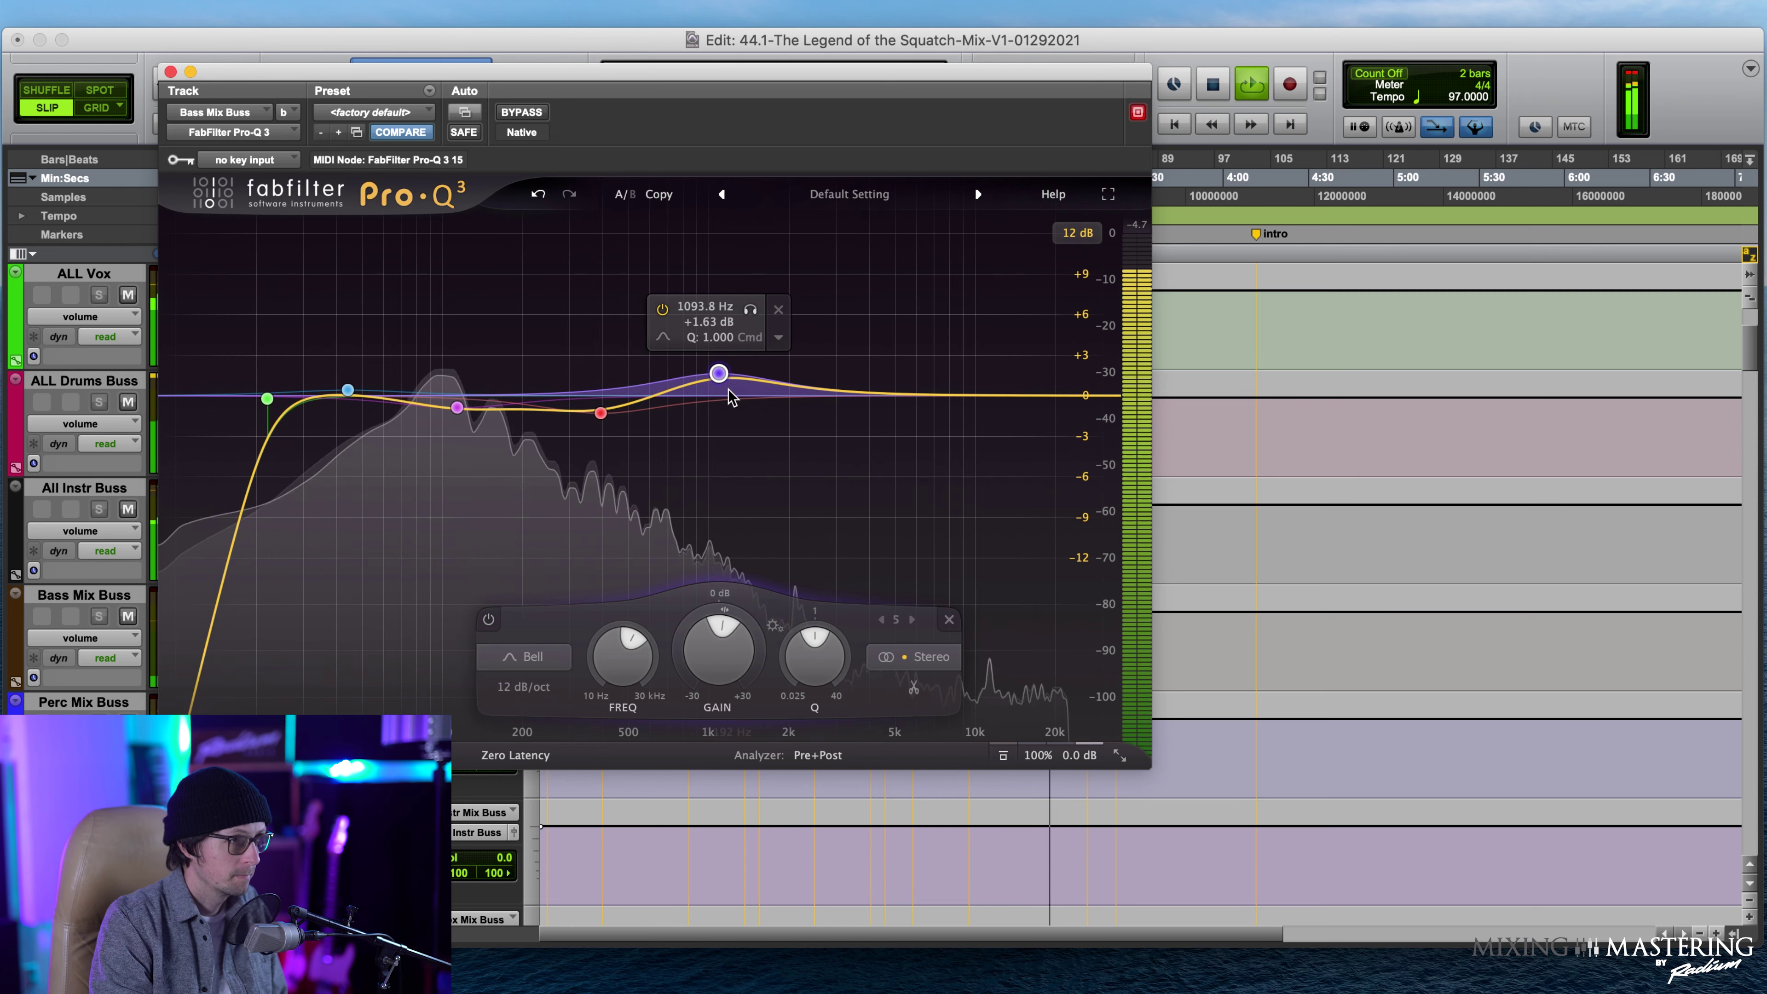
{"action": "left_click_drag", "start_coordinate": [722, 374], "coordinate": [725, 362]}
Raise the bass EQ's low cut to about 26.5 Hz with Q 0.914.
{"action": "mouse_move", "coordinate": [270, 398]}
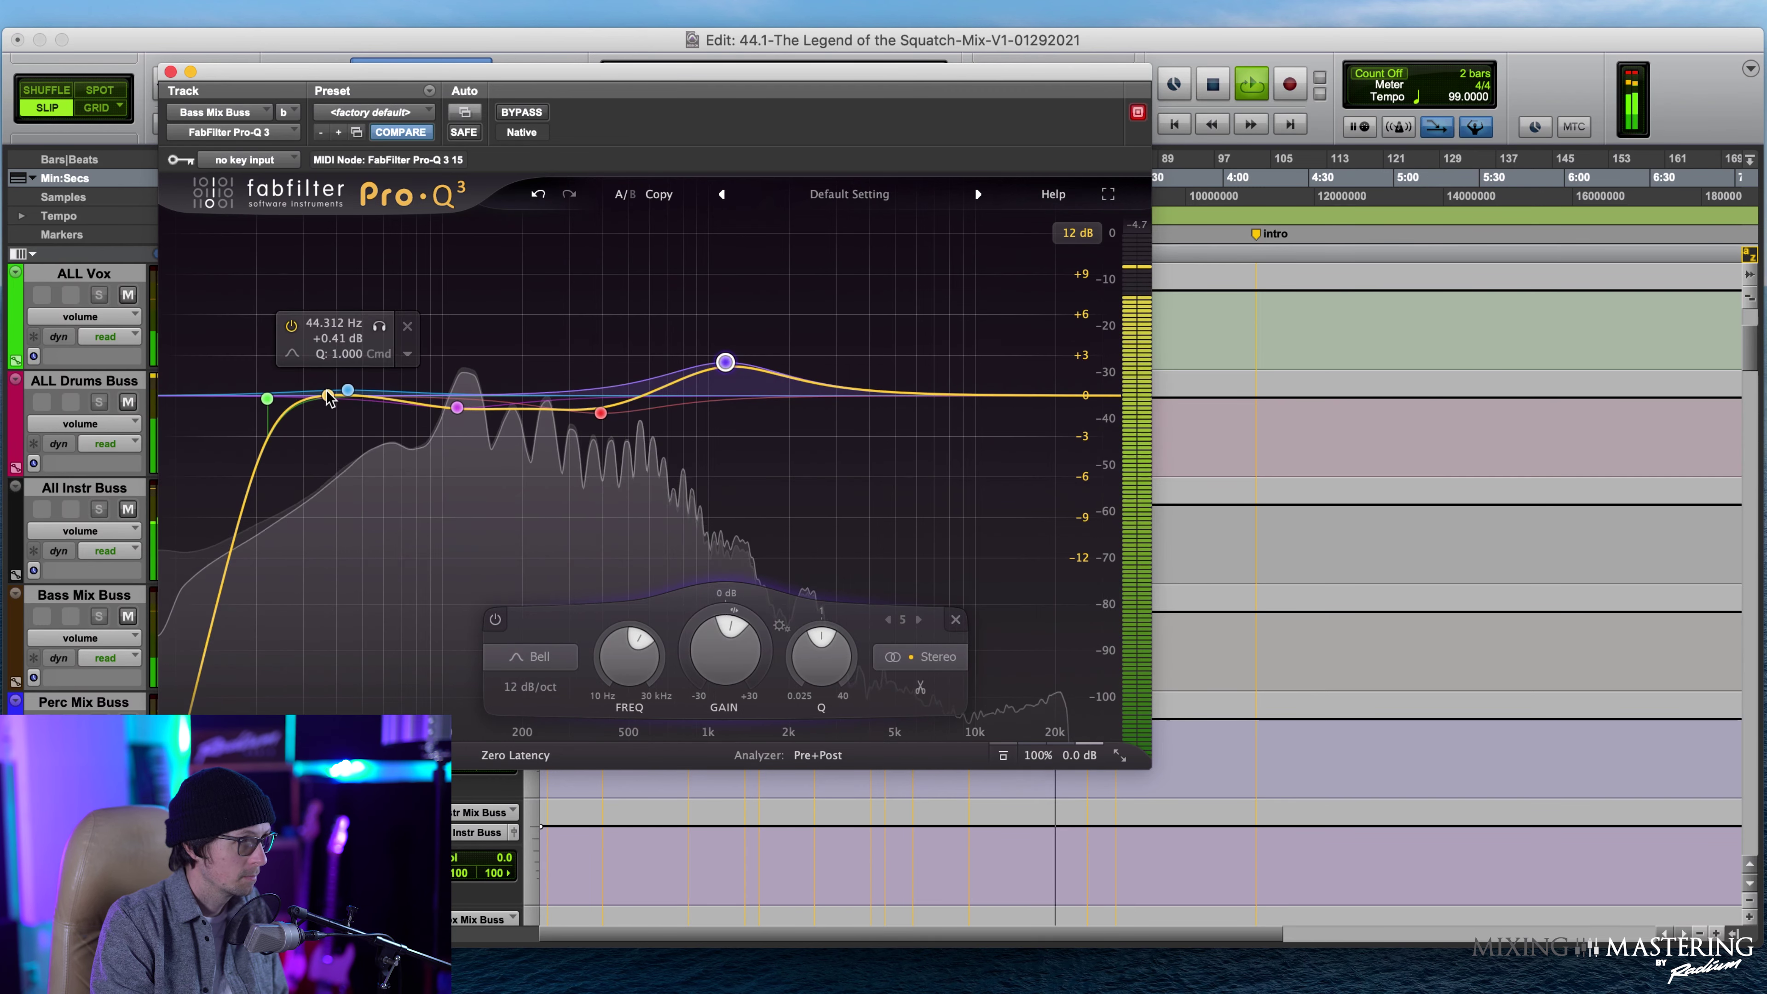
{"action": "left_click_drag", "start_coordinate": [270, 398], "coordinate": [290, 410]}
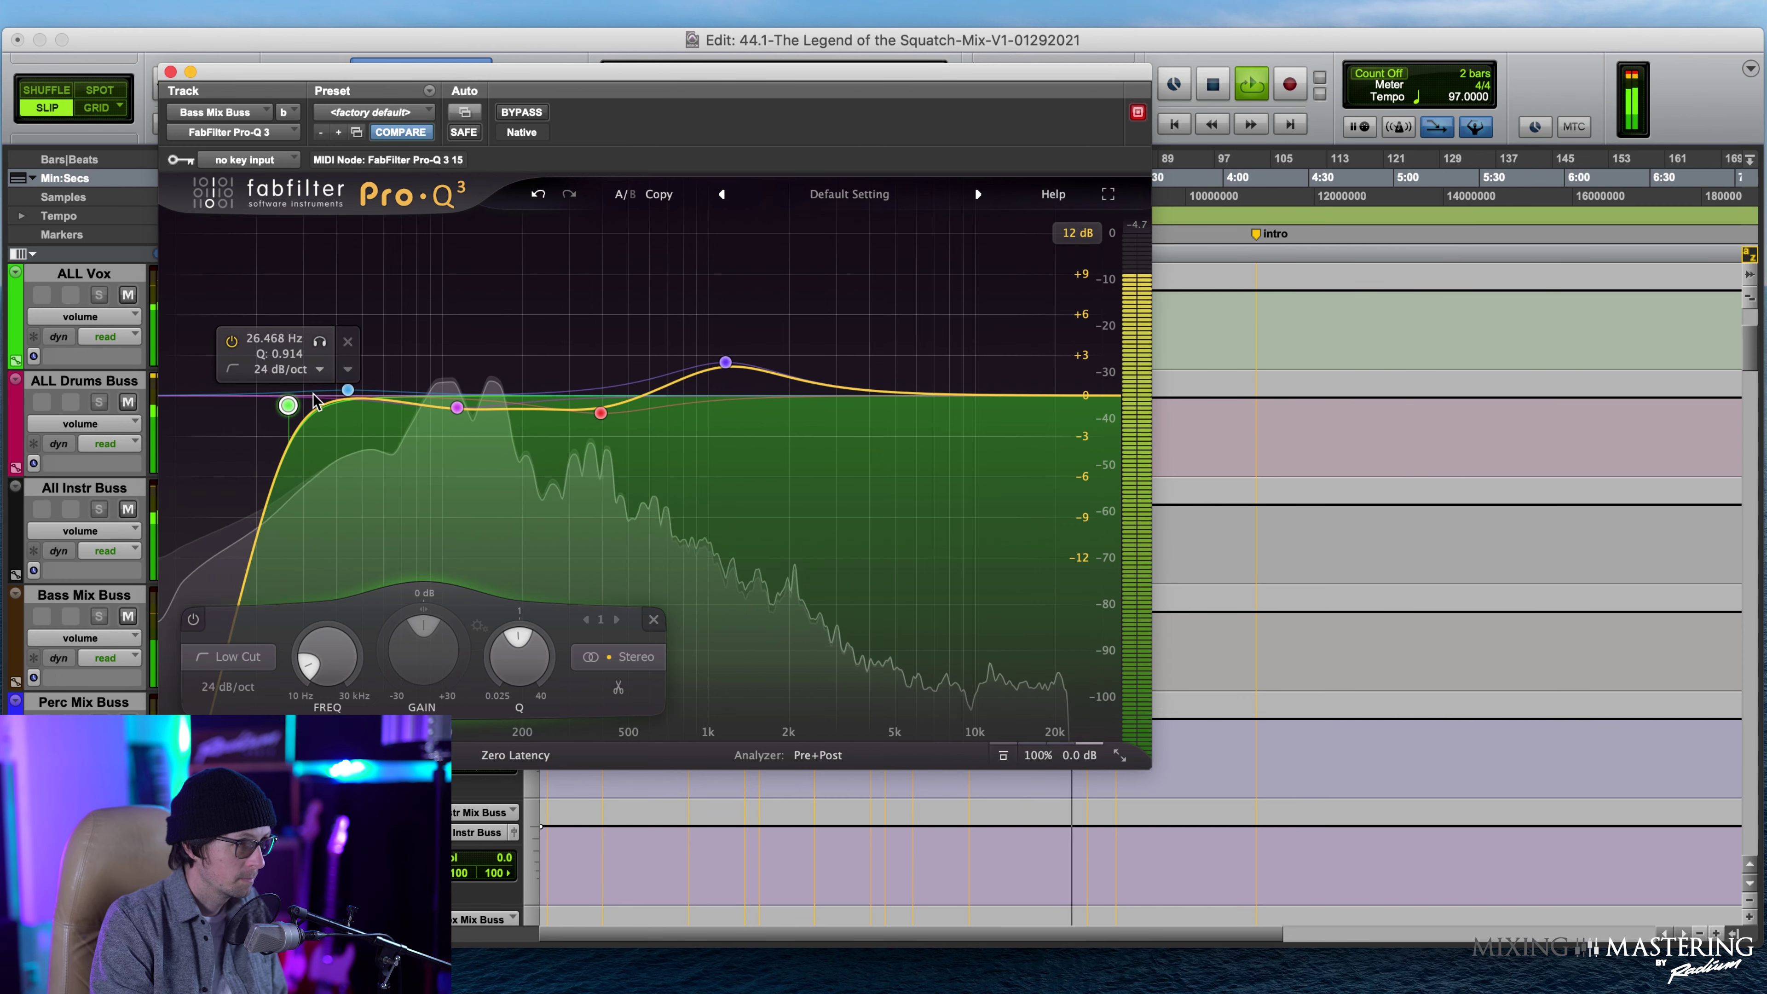
{"action": "mouse_move", "coordinate": [356, 401]}
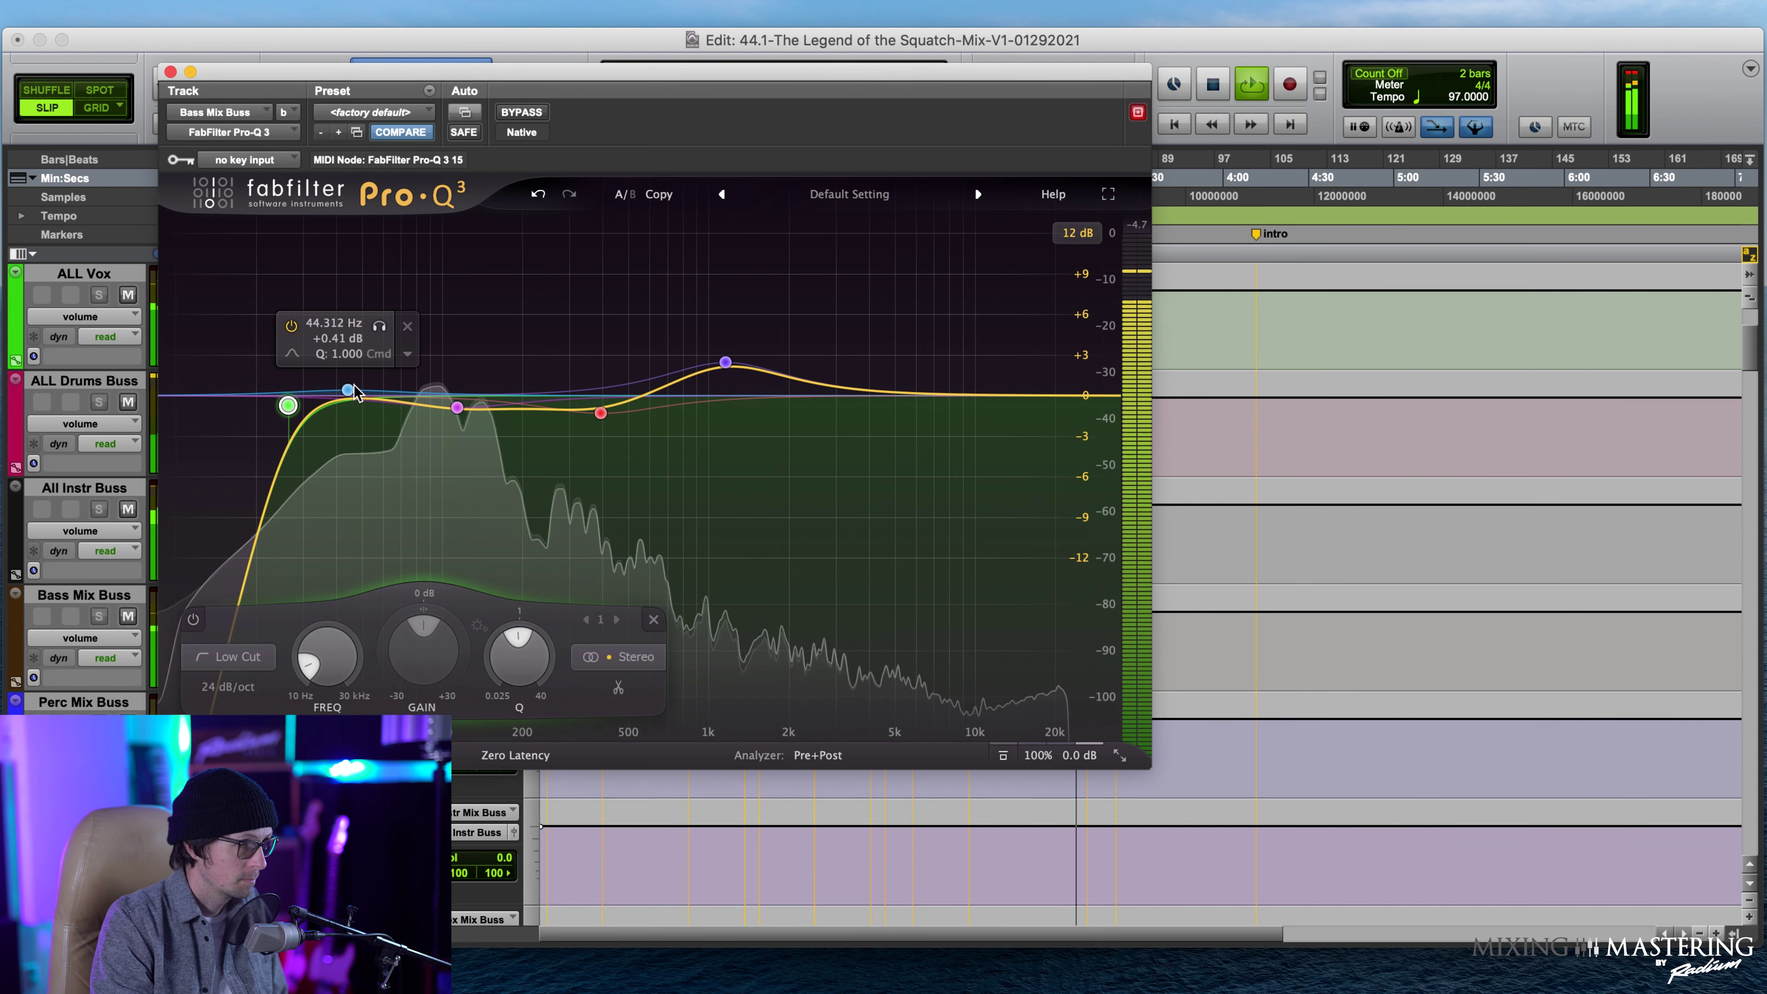
Move the bass EQ's 44 Hz band slightly higher, set the 114 Hz band to about 121 Hz at -0.65 dB, then close it and stop playback.
{"action": "left_click_drag", "start_coordinate": [357, 400], "coordinate": [353, 388]}
{"action": "mouse_move", "coordinate": [475, 423]}
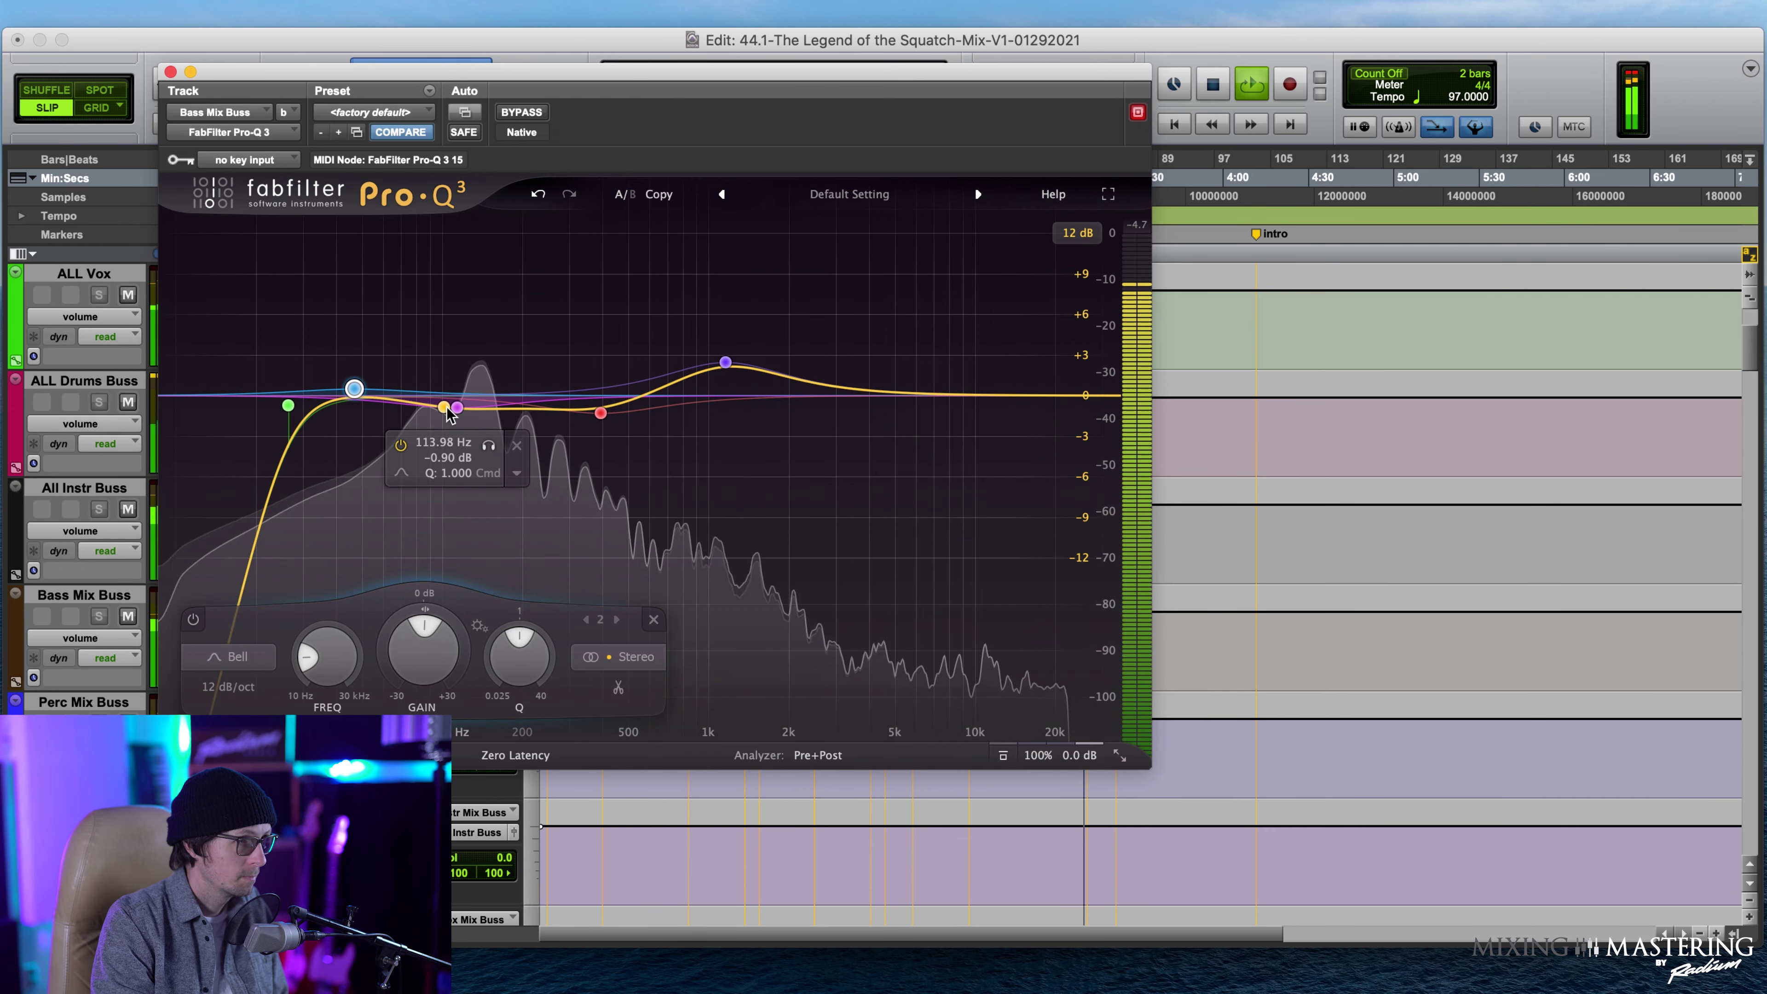
{"action": "left_click_drag", "start_coordinate": [457, 407], "coordinate": [463, 403]}
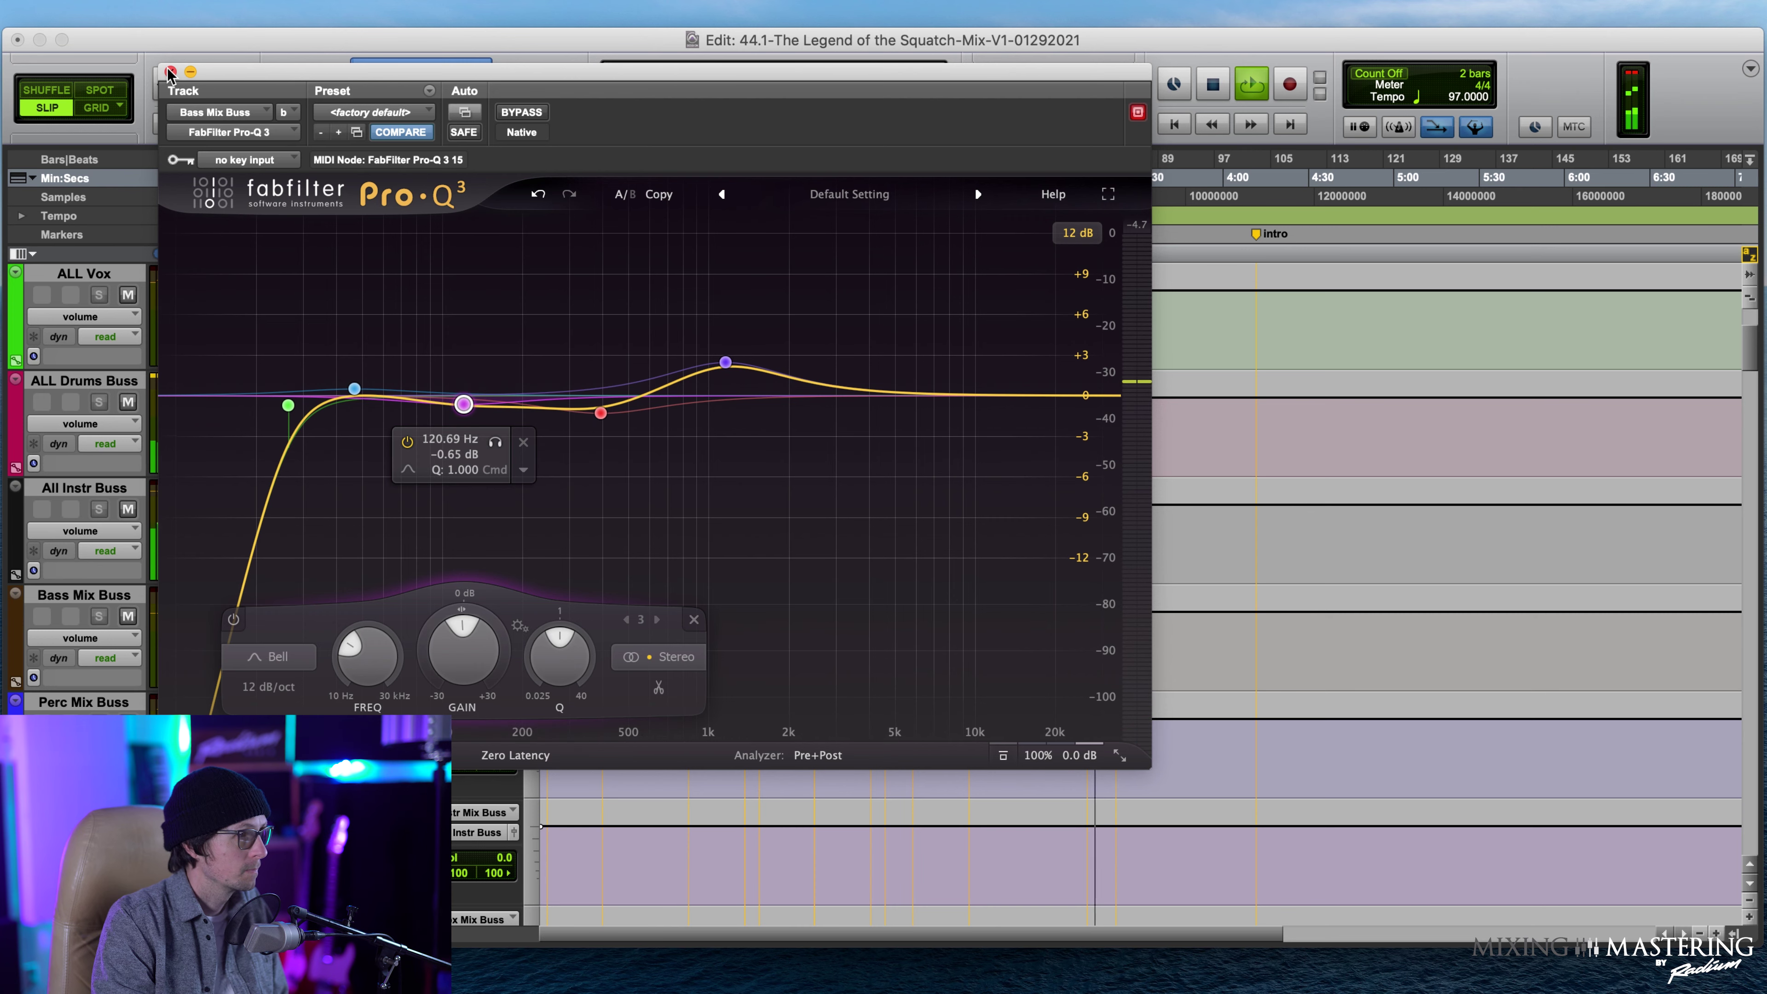
{"action": "key", "text": "super+w"}
{"action": "key", "text": "space"}
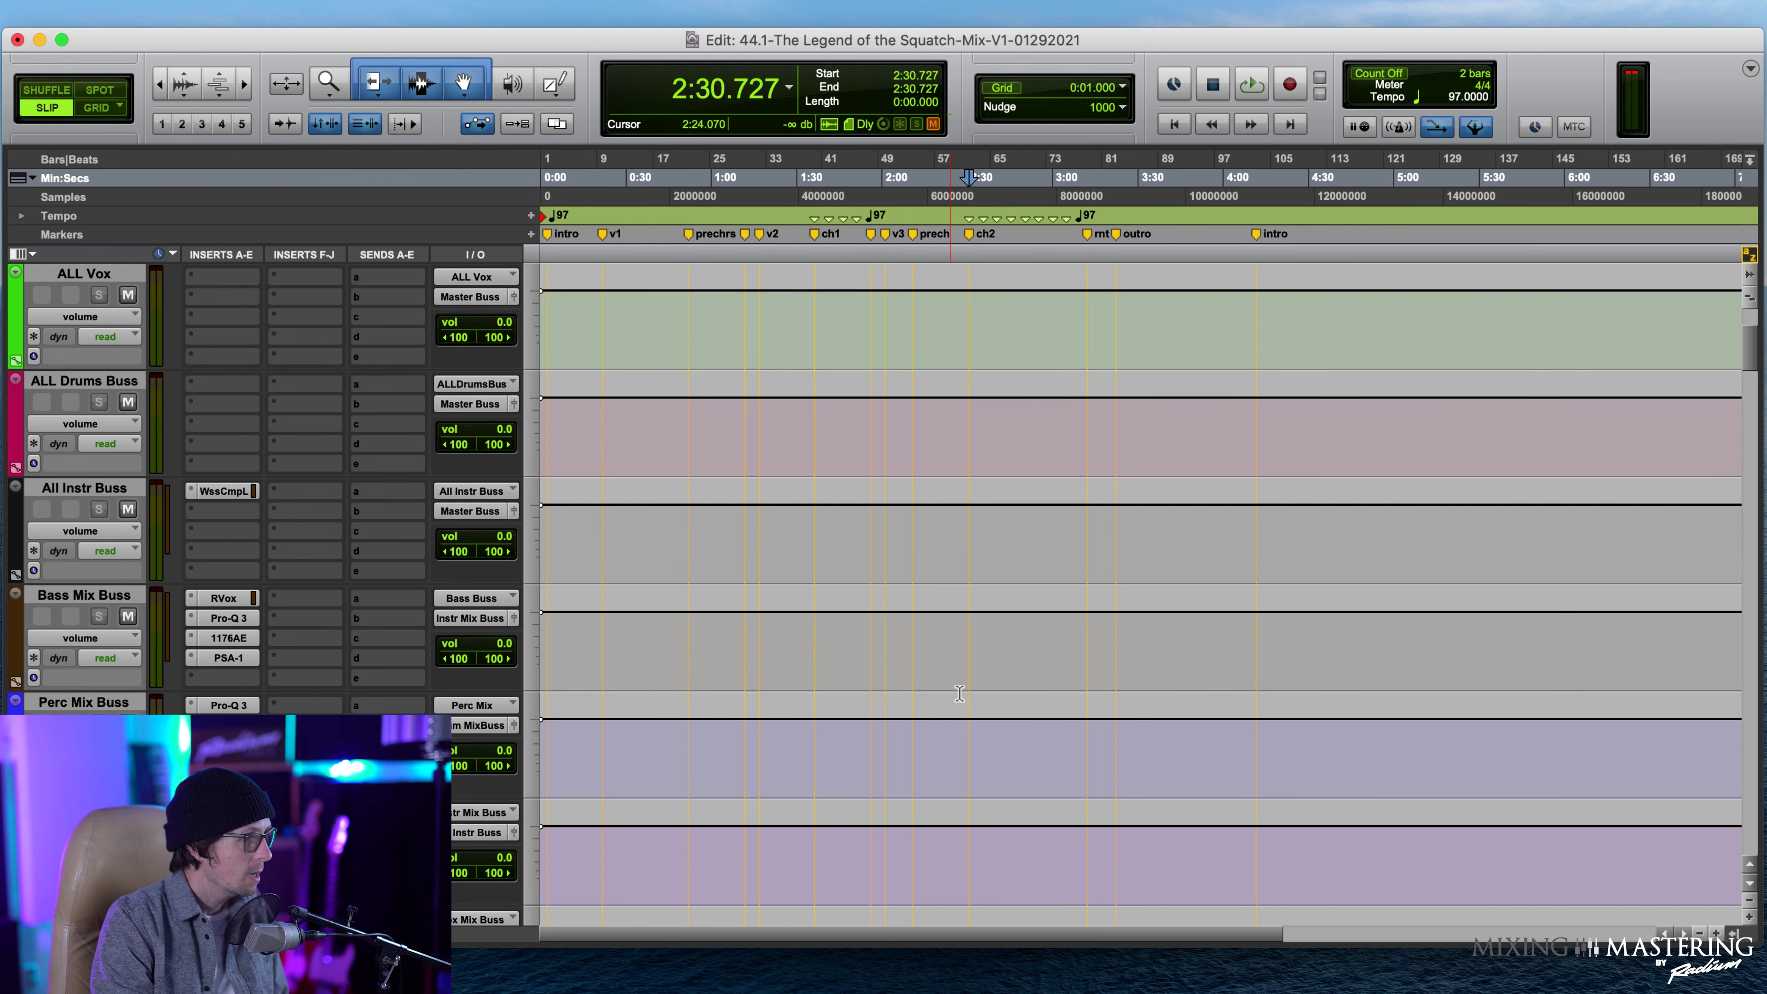
Insert the stereo UAD Vertigo VSM-3 on the Master Buss's third insert slot and load its MS Master preset.
{"action": "scroll", "coordinate": [959, 693], "scroll_direction": "up", "scroll_amount": 3}
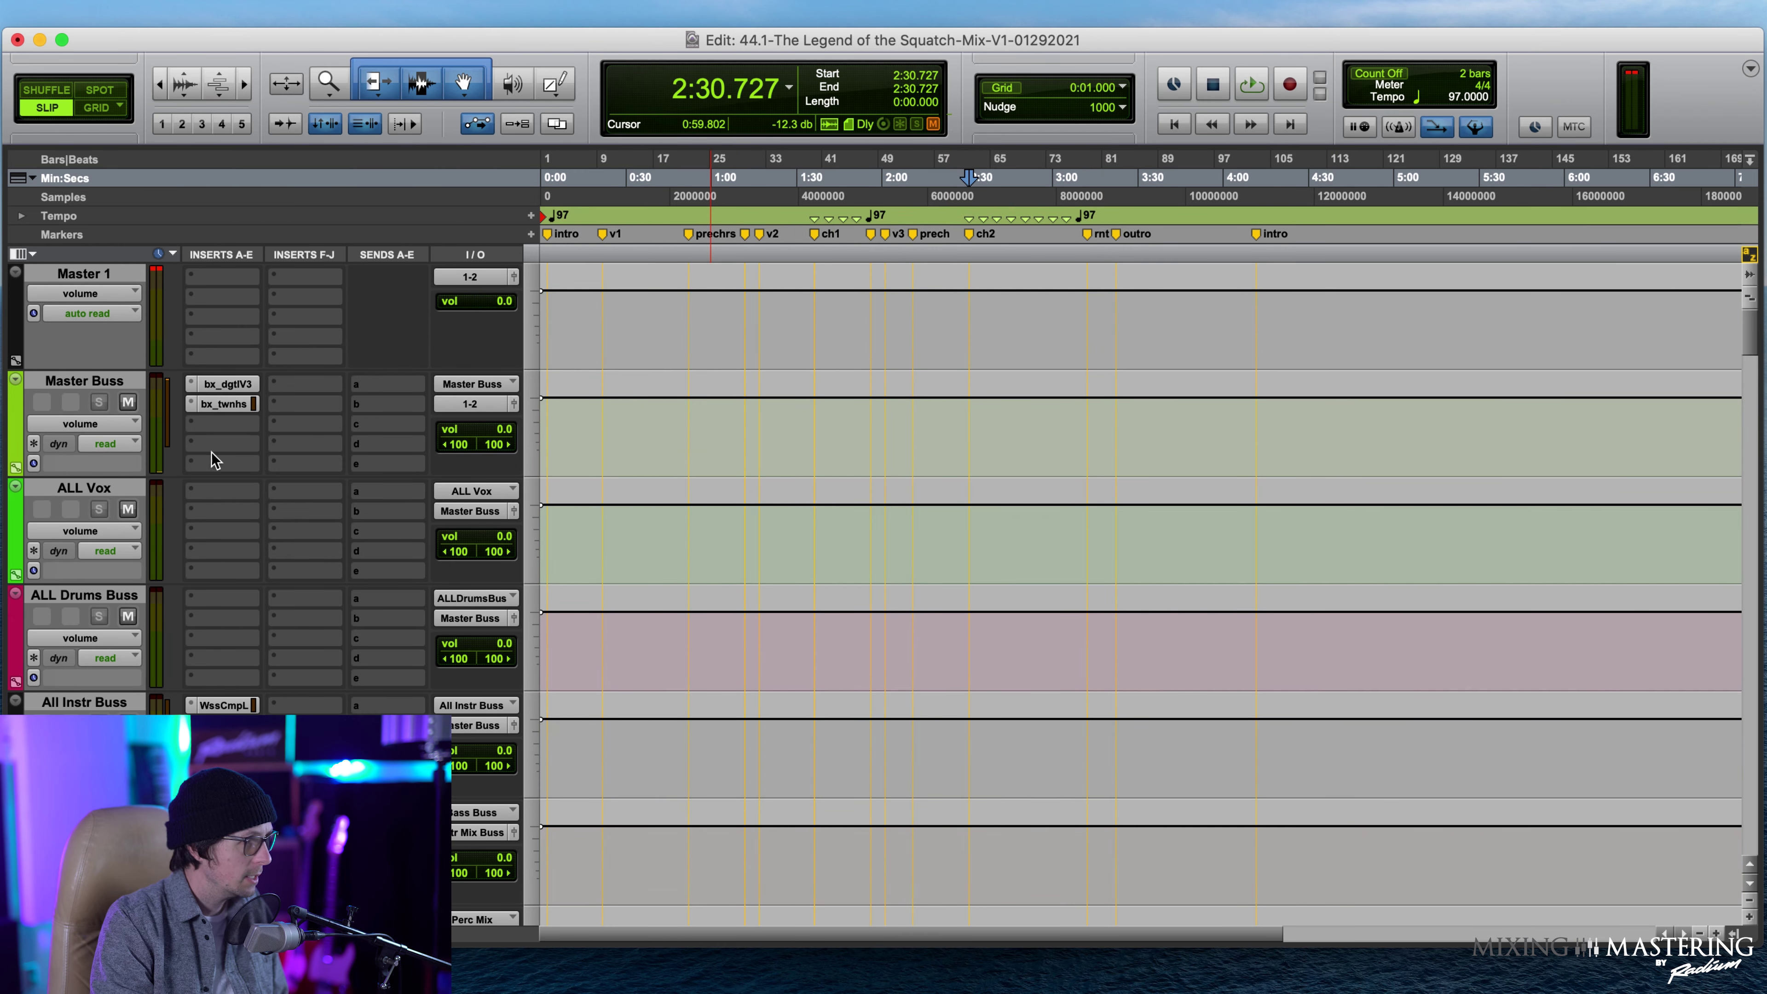
{"action": "left_click", "coordinate": [210, 424]}
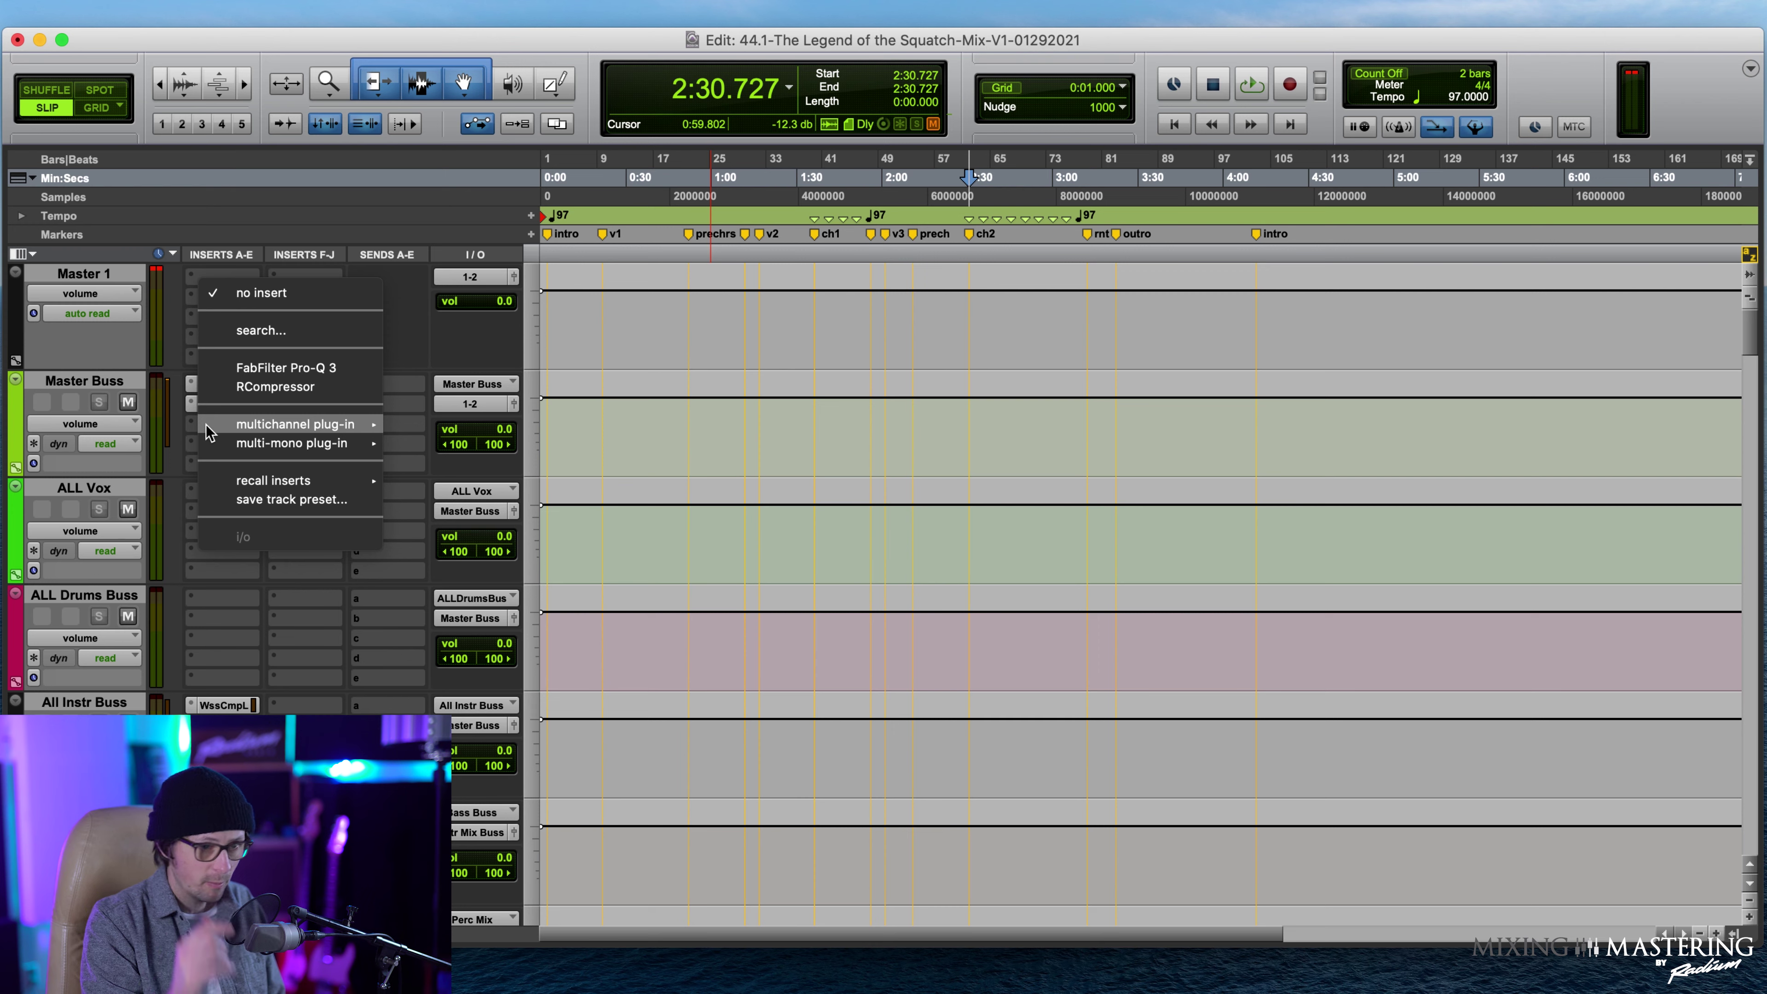
{"action": "mouse_move", "coordinate": [247, 433]}
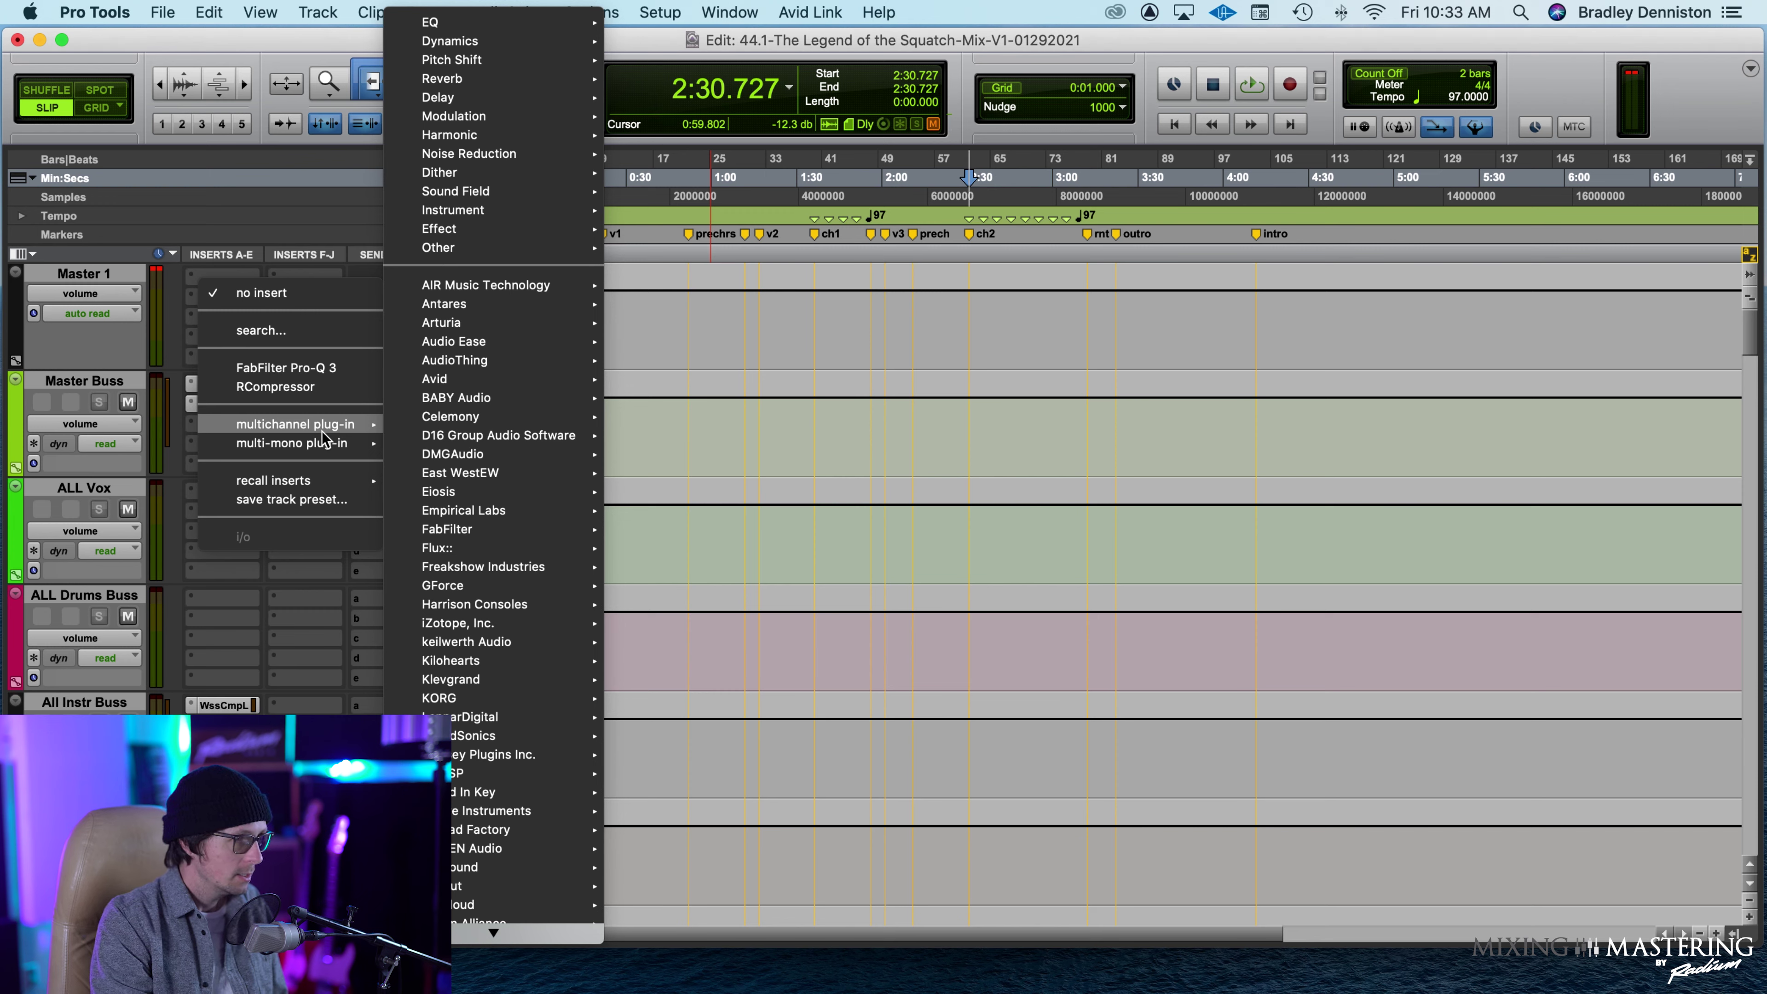
{"action": "scroll", "coordinate": [571, 499], "scroll_direction": "down", "scroll_amount": 10}
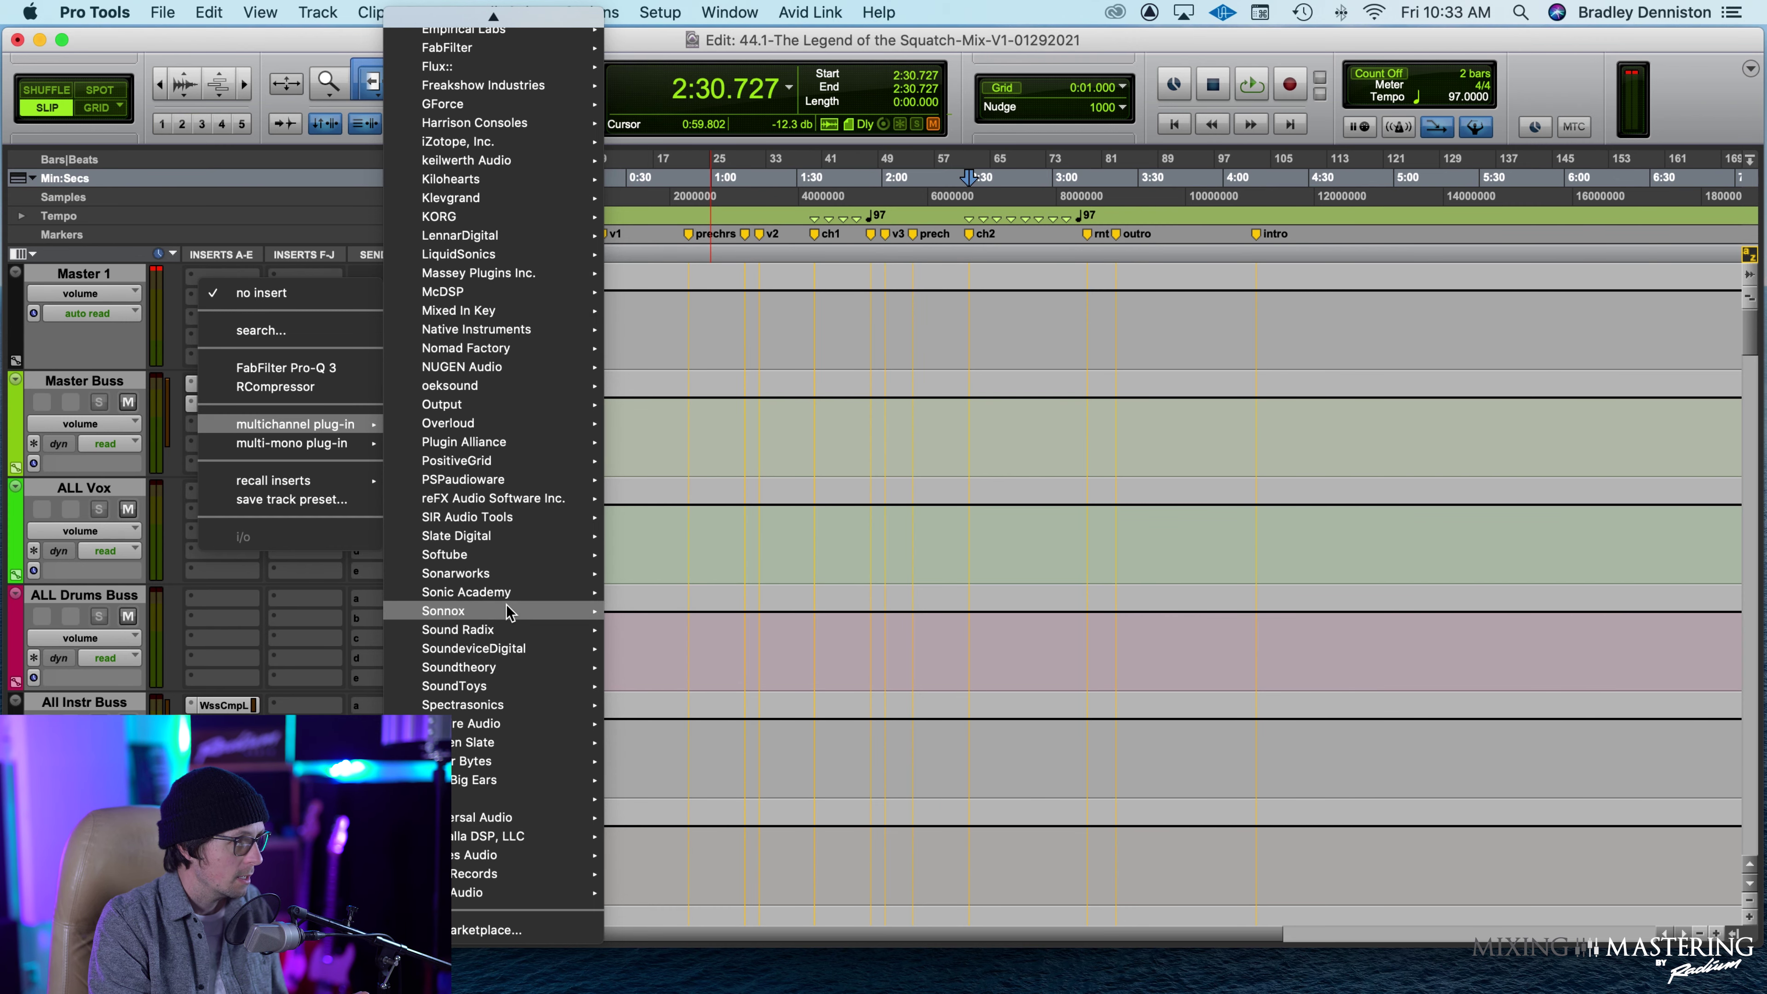
{"action": "mouse_move", "coordinate": [529, 817]}
{"action": "scroll", "coordinate": [689, 824], "scroll_direction": "down", "scroll_amount": 20}
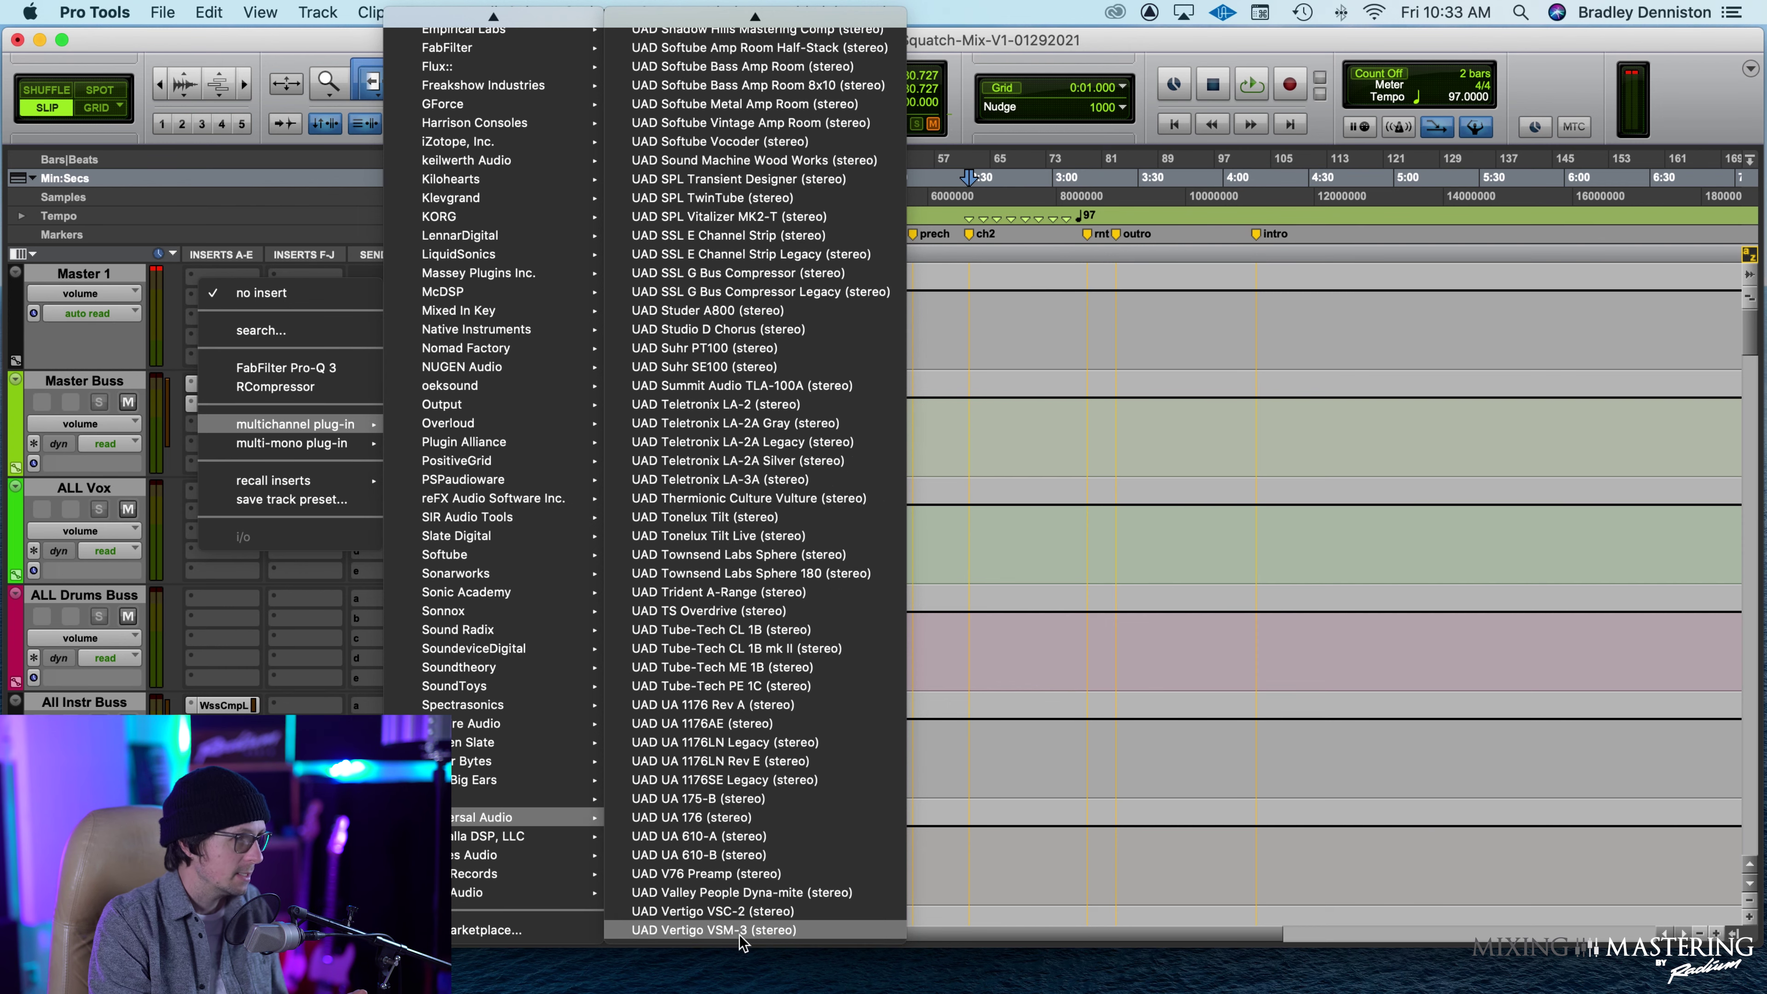
{"action": "left_click", "coordinate": [740, 933]}
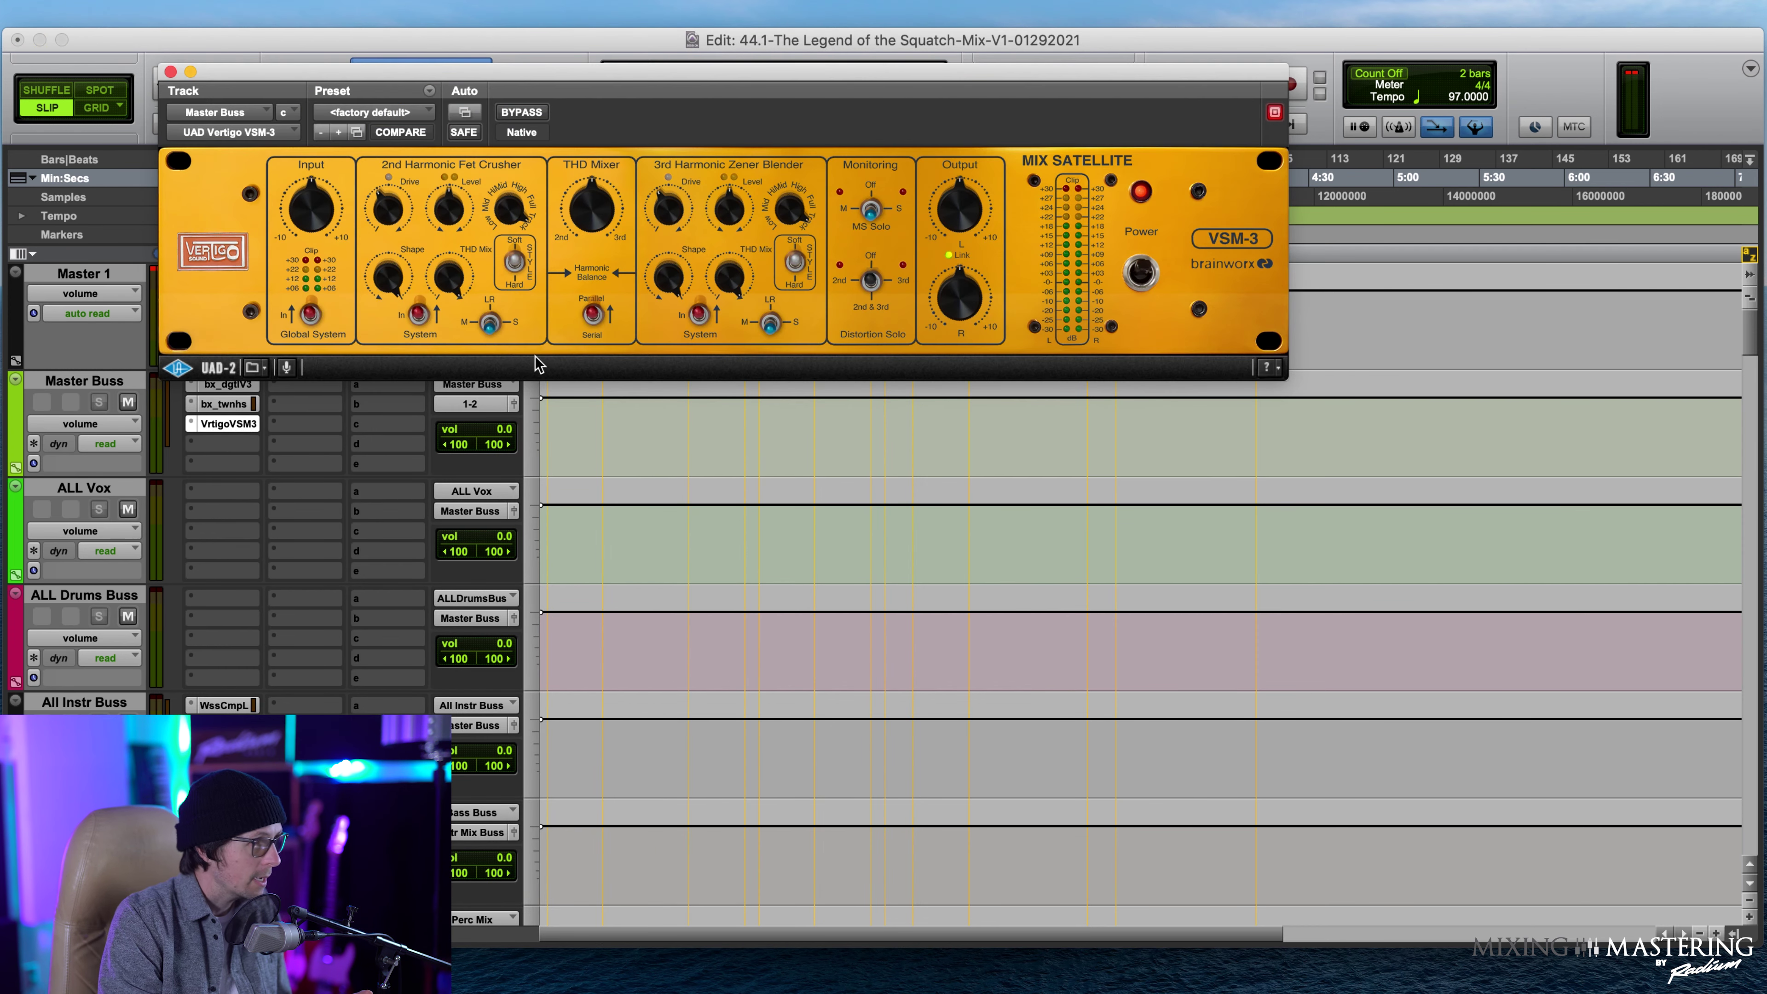
{"action": "left_click", "coordinate": [376, 113]}
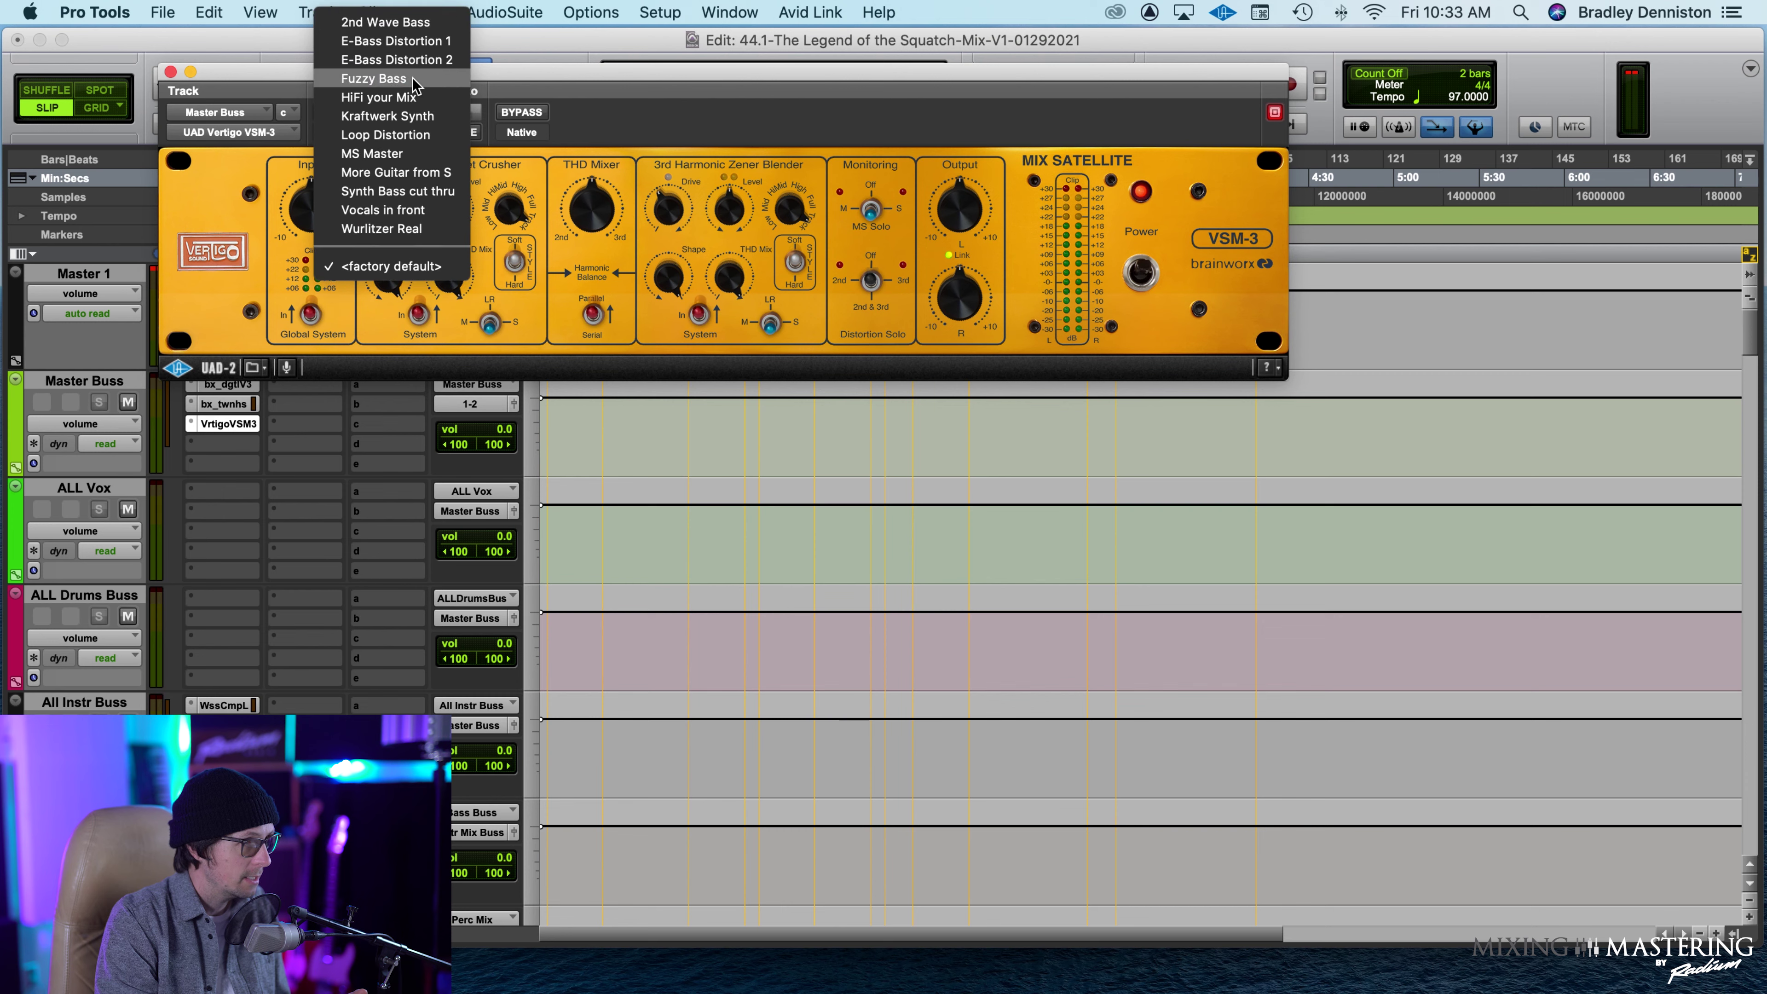
{"action": "left_click", "coordinate": [397, 162]}
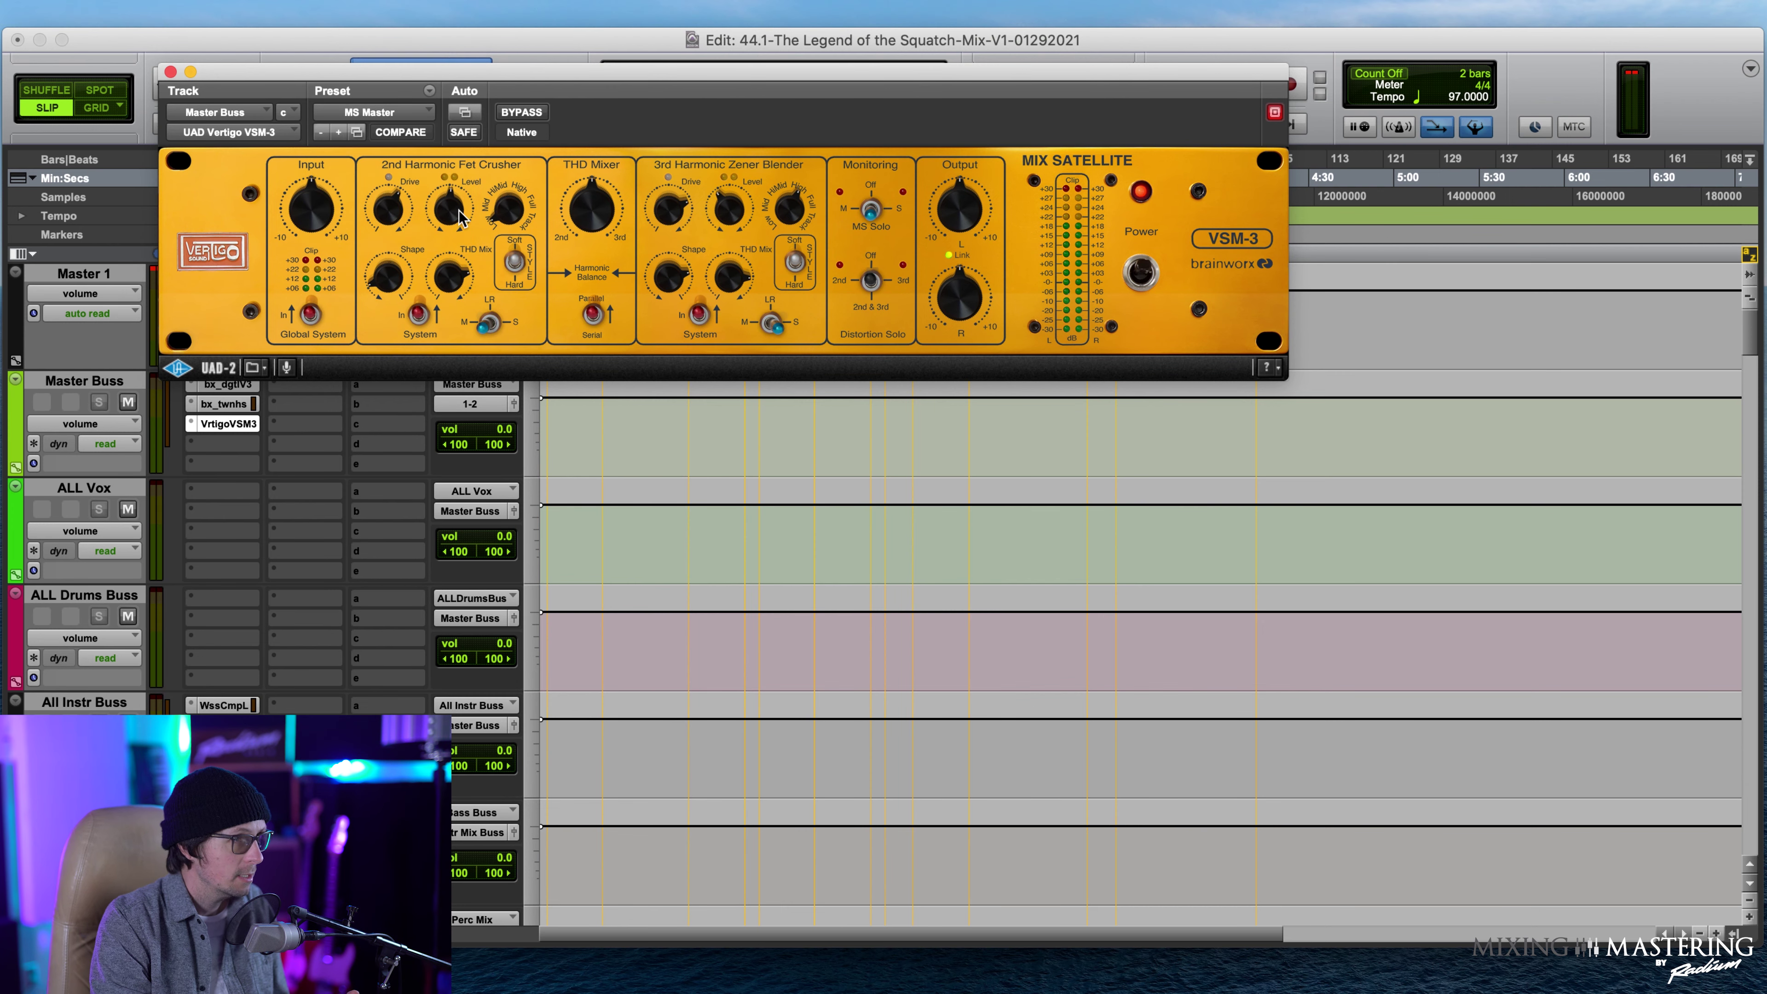
Adjust the Drive of the VSM-3's 2nd Harmonic Fet Crusher and the Drive and Shape of its 3rd Harmonic Zener Blender.
{"action": "left_click_drag", "start_coordinate": [382, 212], "coordinate": [392, 281]}
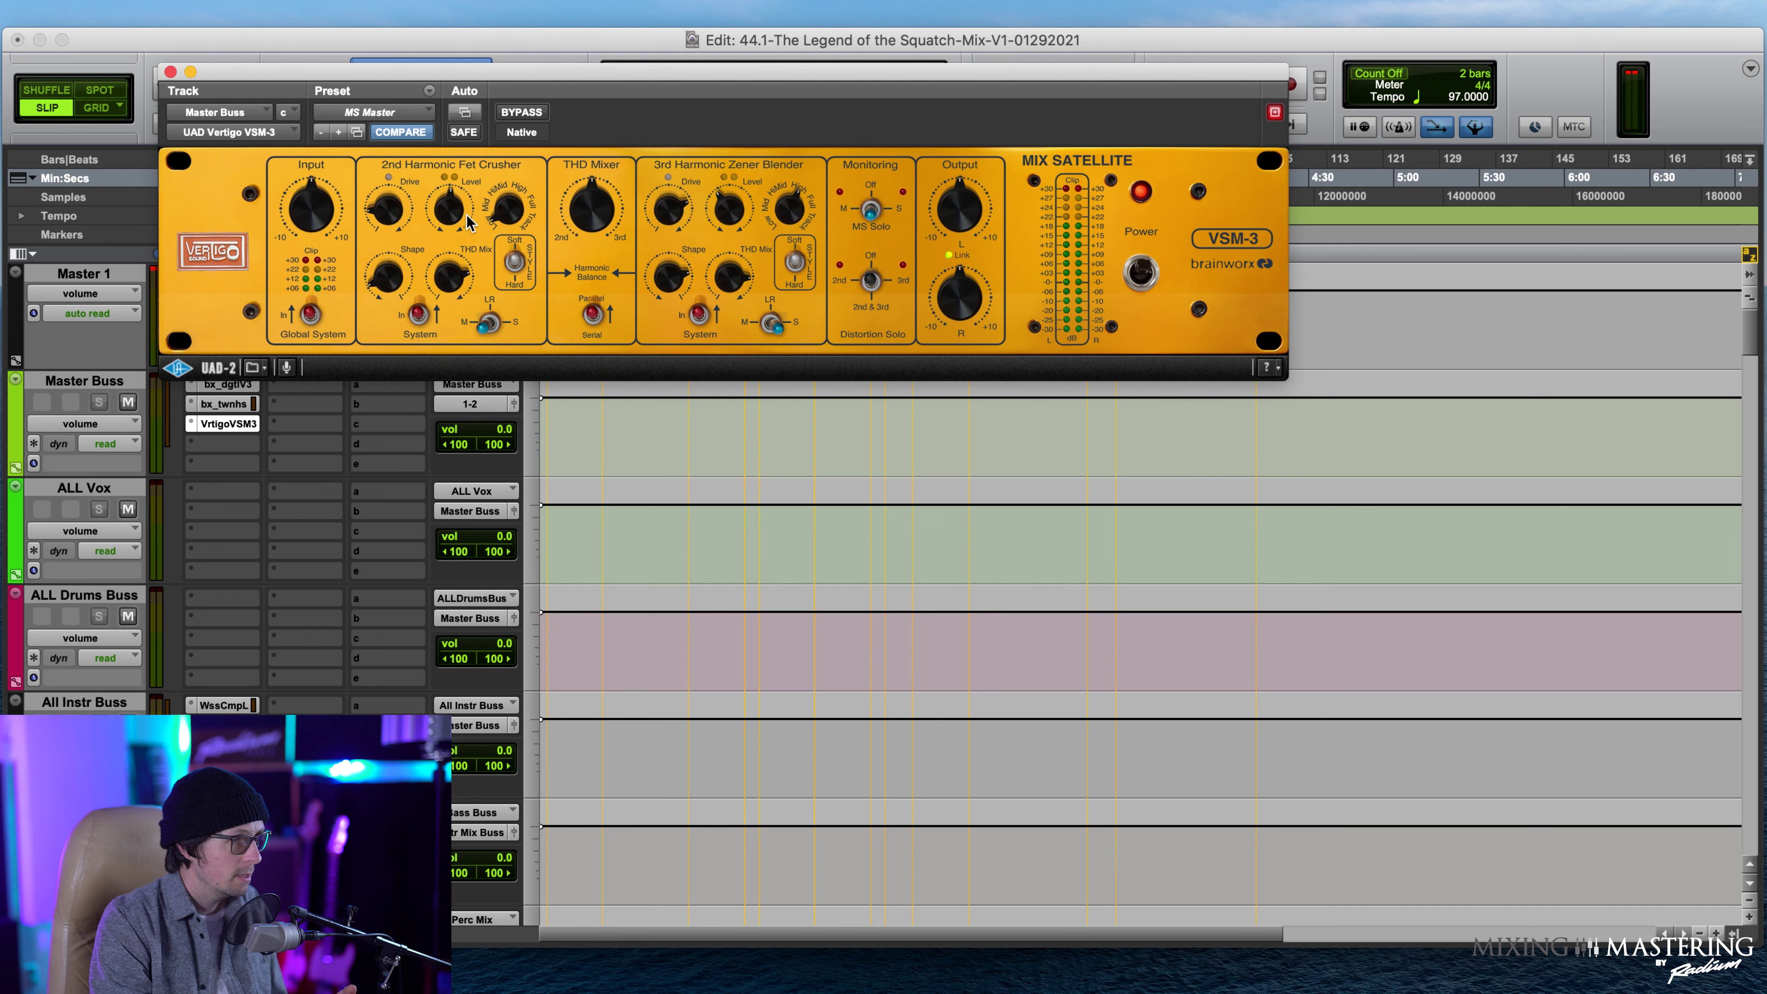
{"action": "left_click_drag", "start_coordinate": [450, 277], "coordinate": [441, 287]}
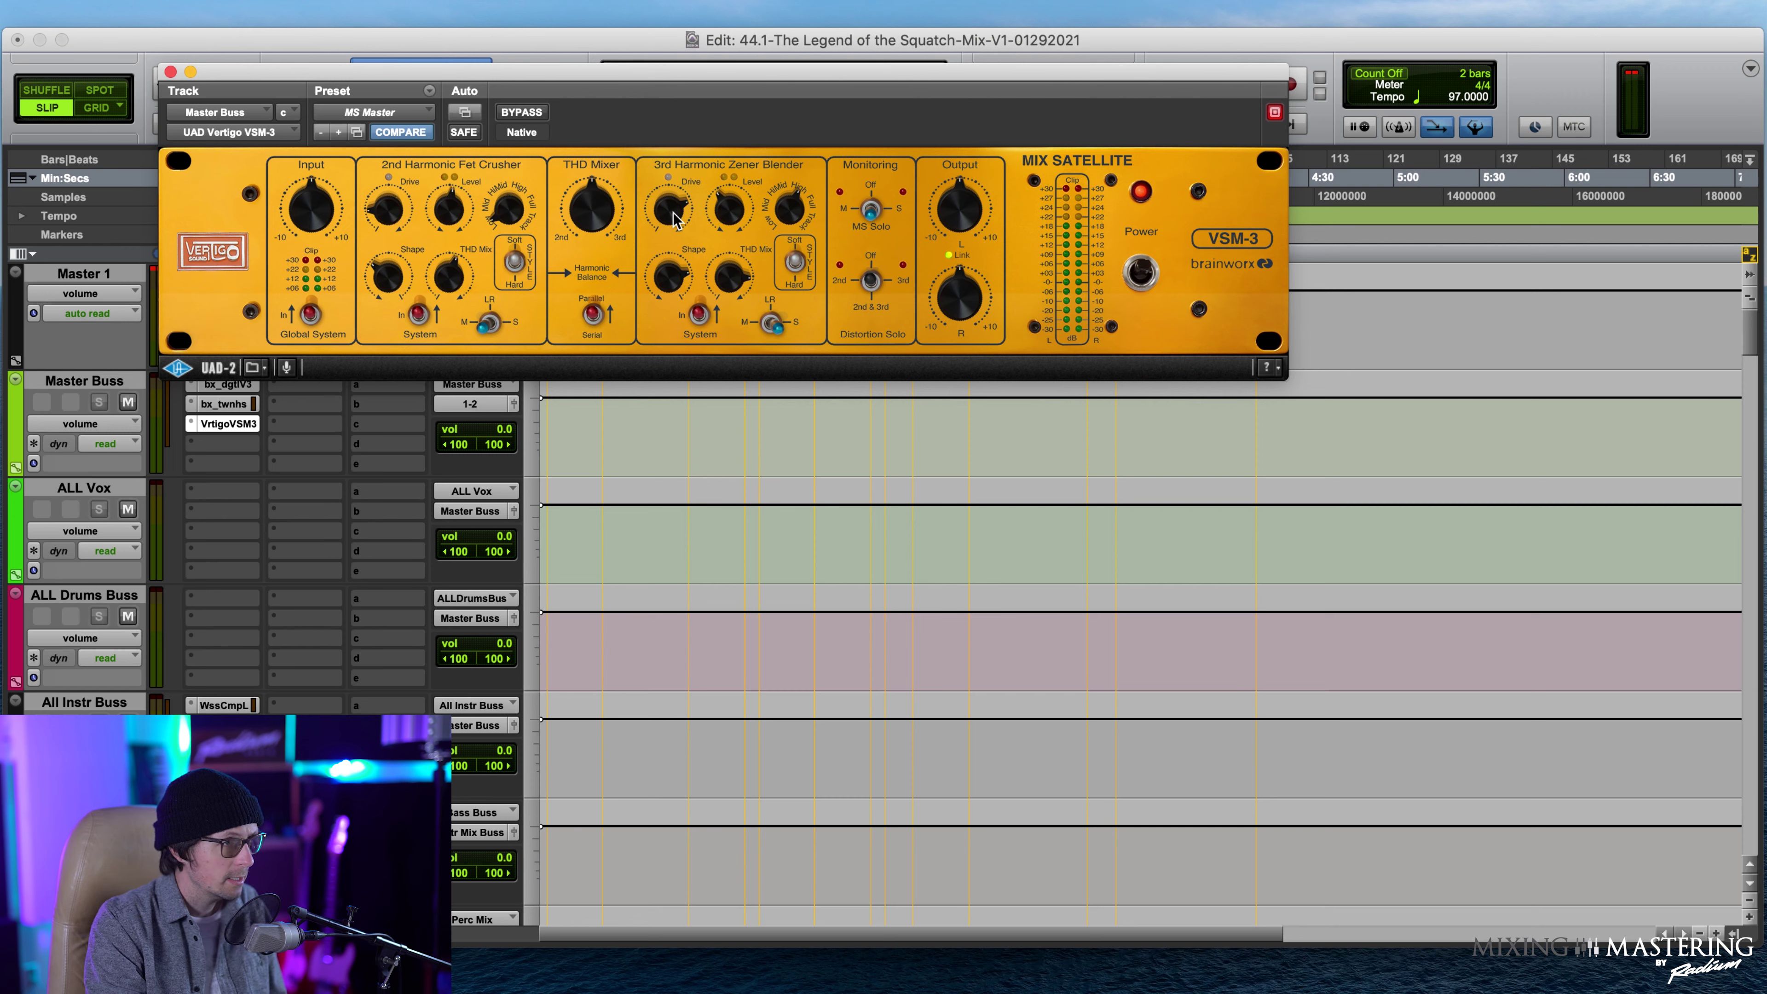
{"action": "left_click_drag", "start_coordinate": [673, 205], "coordinate": [736, 177]}
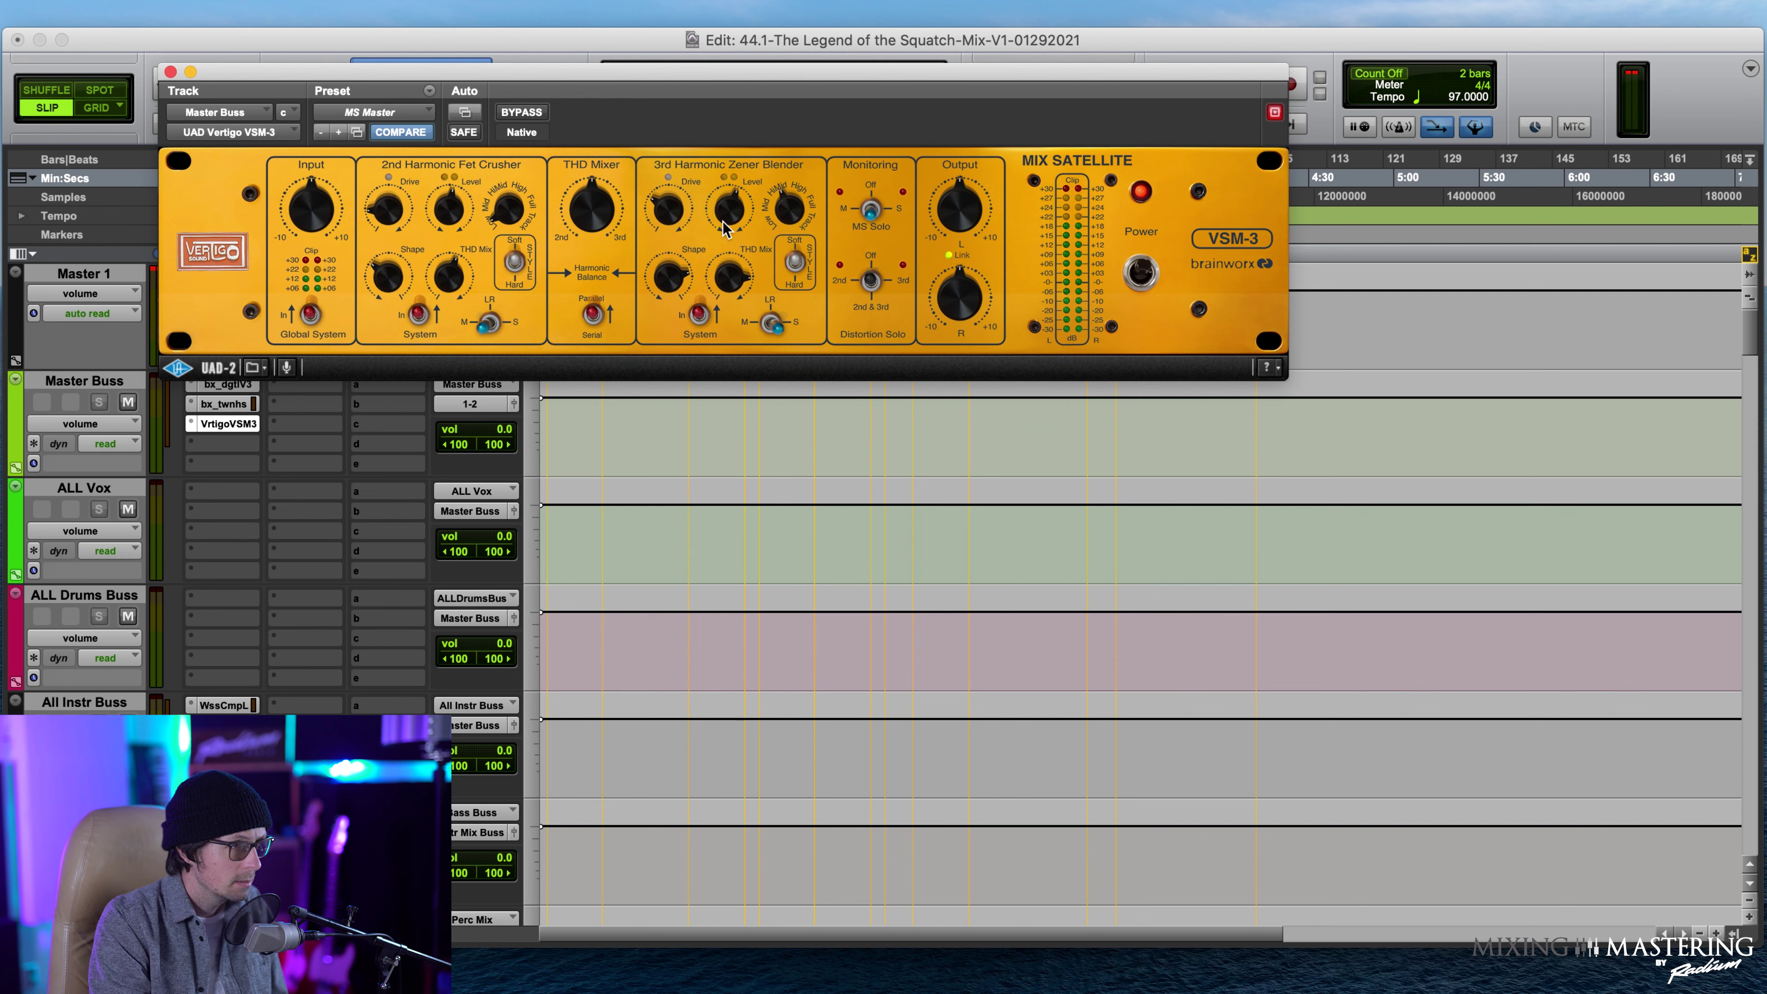
{"action": "left_click_drag", "start_coordinate": [670, 275], "coordinate": [719, 319]}
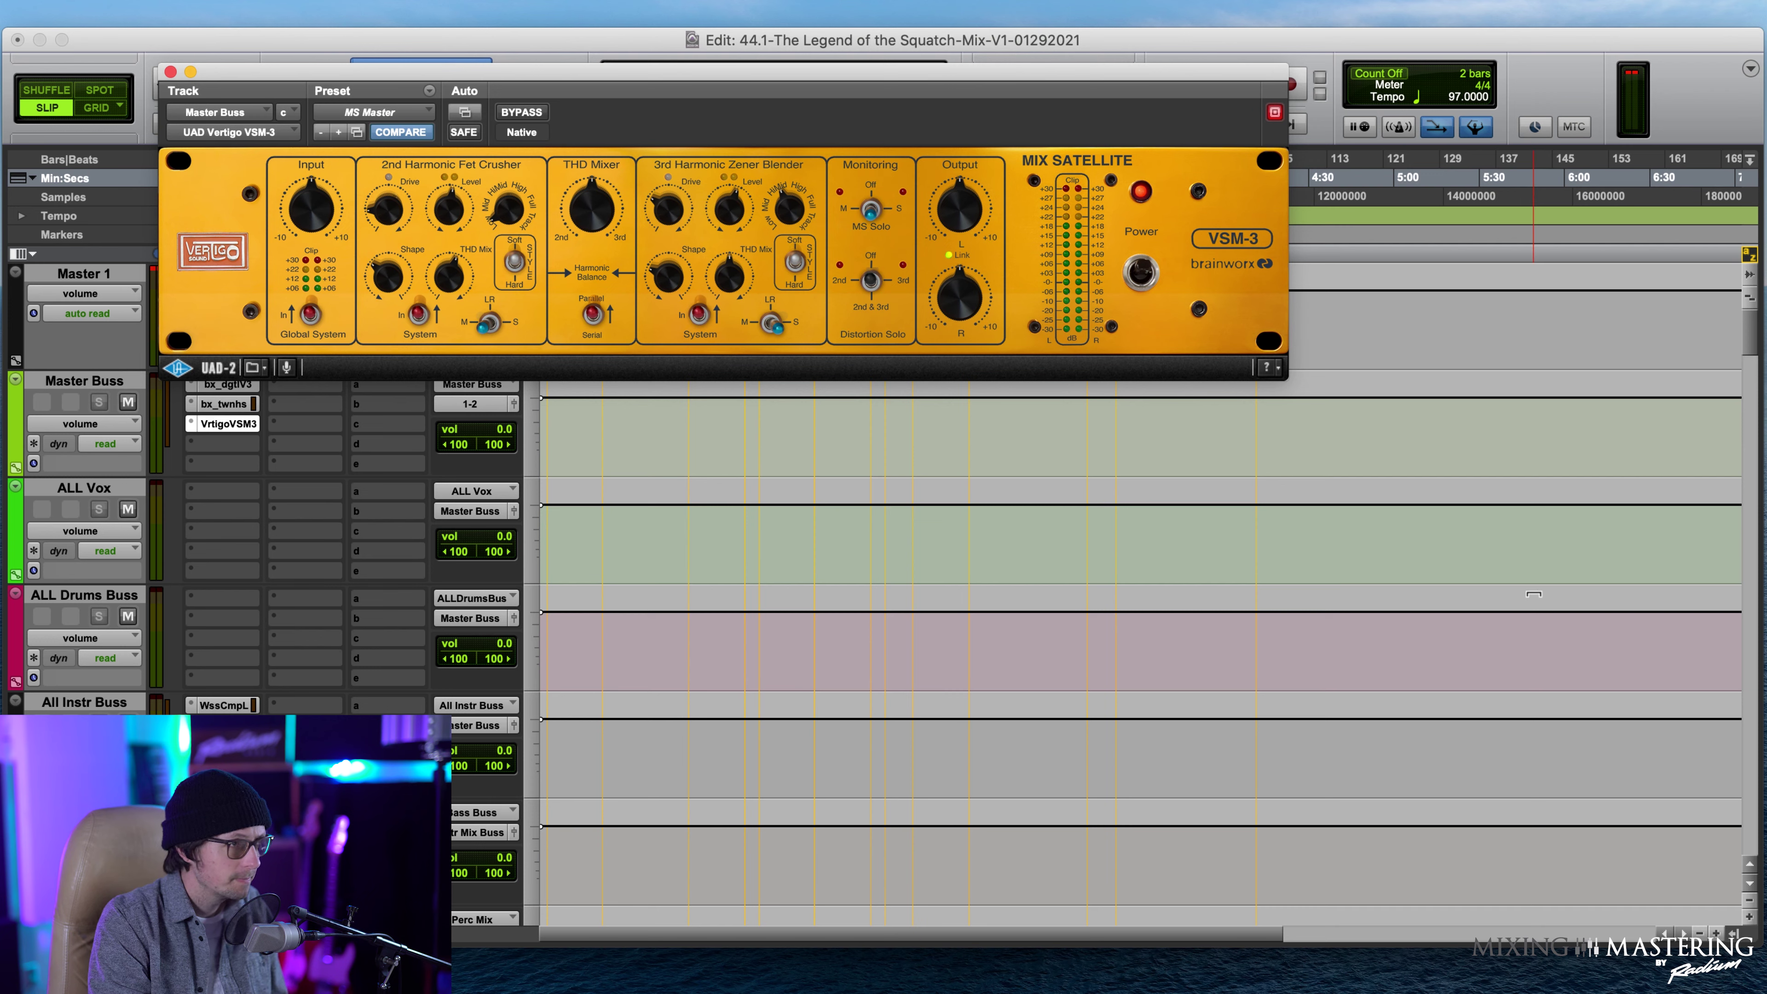
Play the second chorus and compare the mix with the VSM-3 bypassed and active.
{"action": "left_click", "coordinate": [610, 61]}
{"action": "key", "text": "space"}
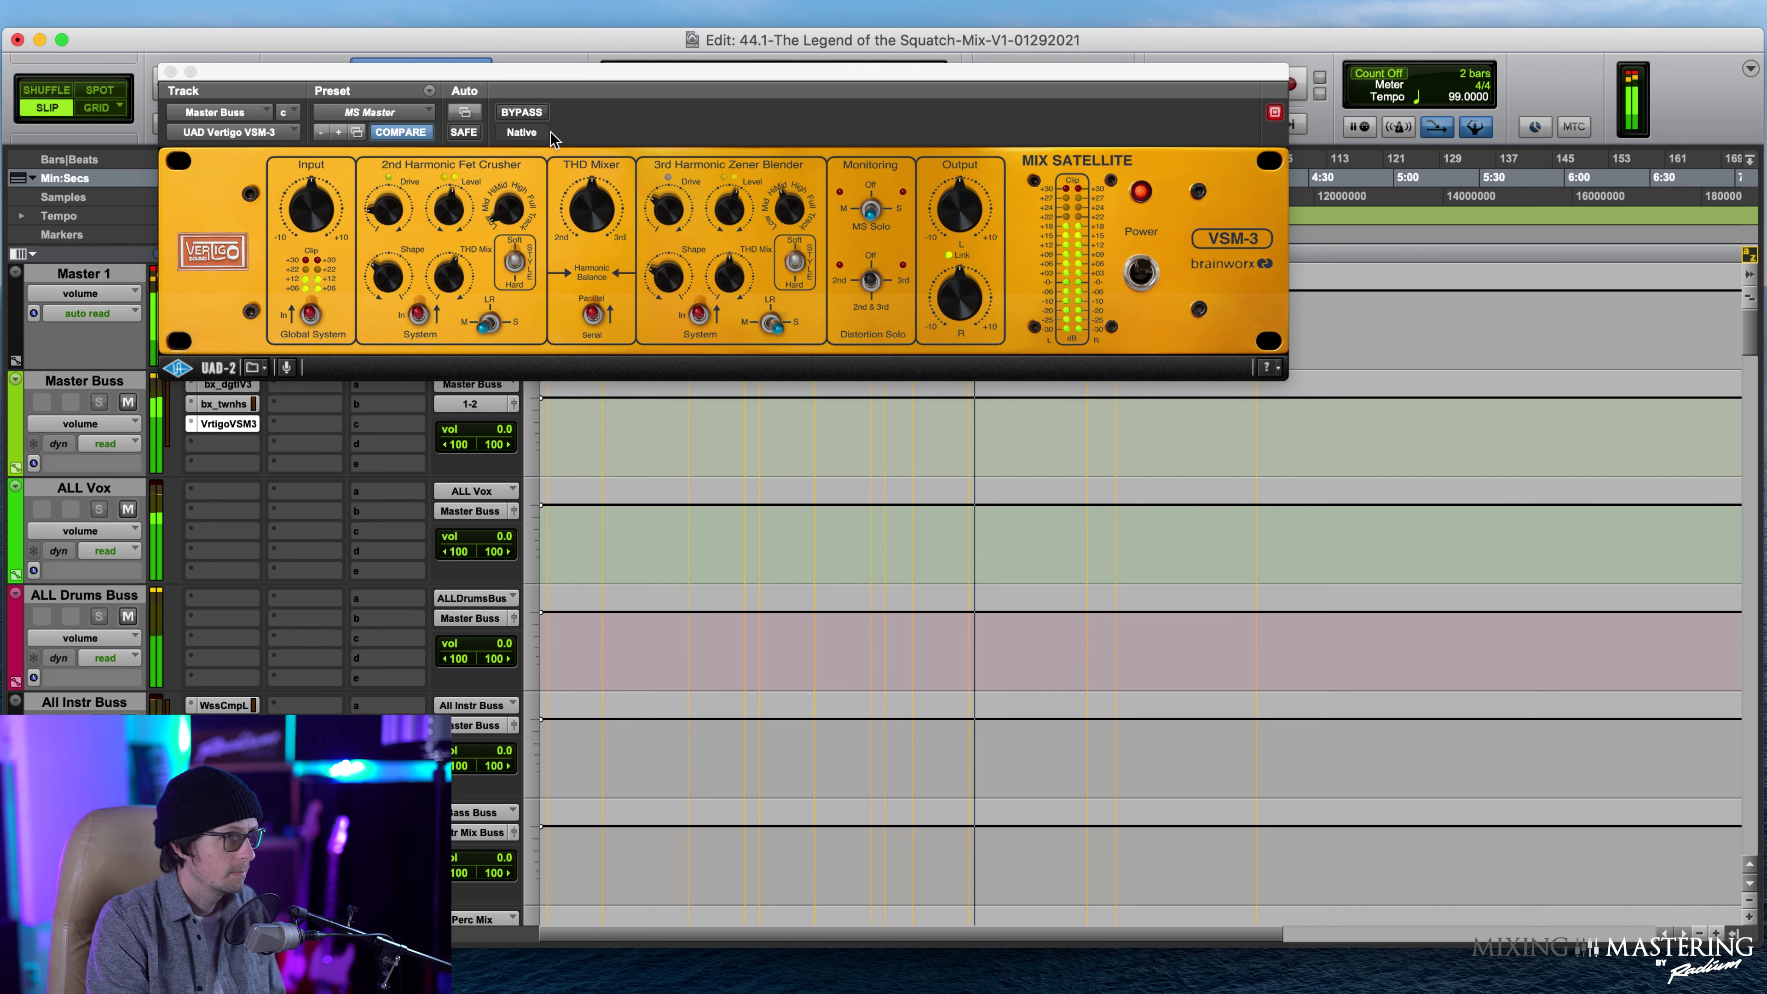
{"action": "left_click", "coordinate": [537, 113]}
{"action": "left_click", "coordinate": [537, 112]}
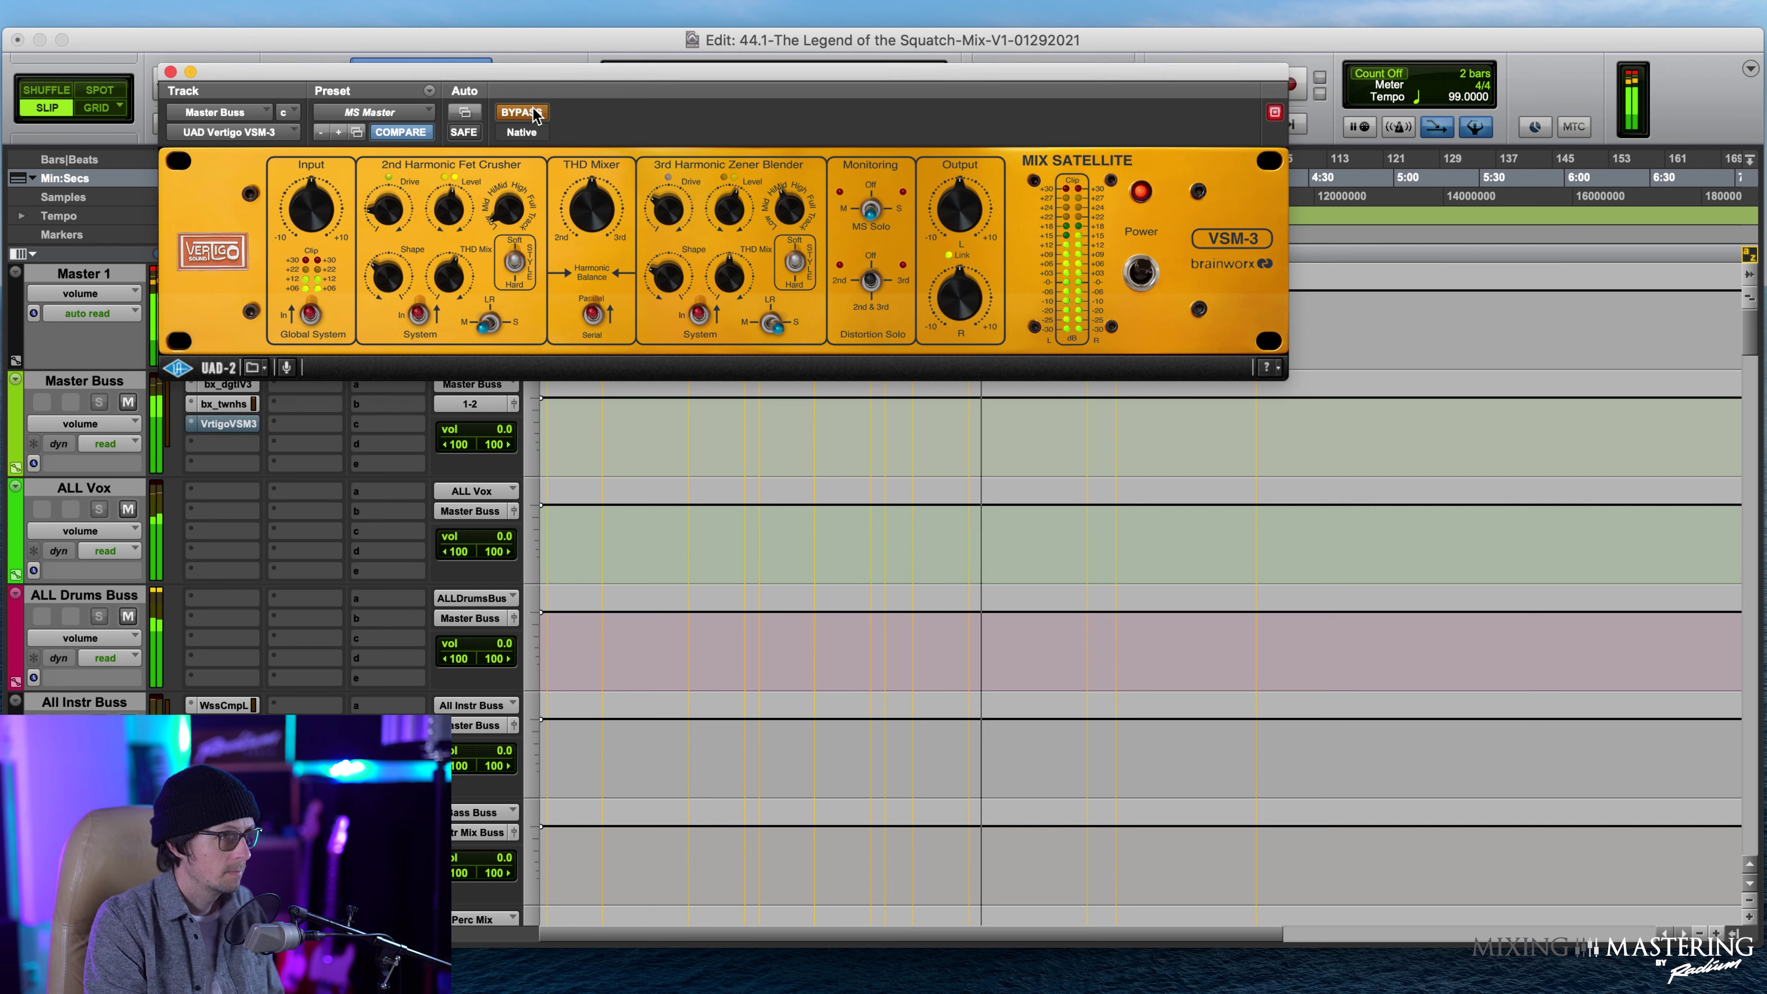
{"action": "left_click", "coordinate": [537, 112]}
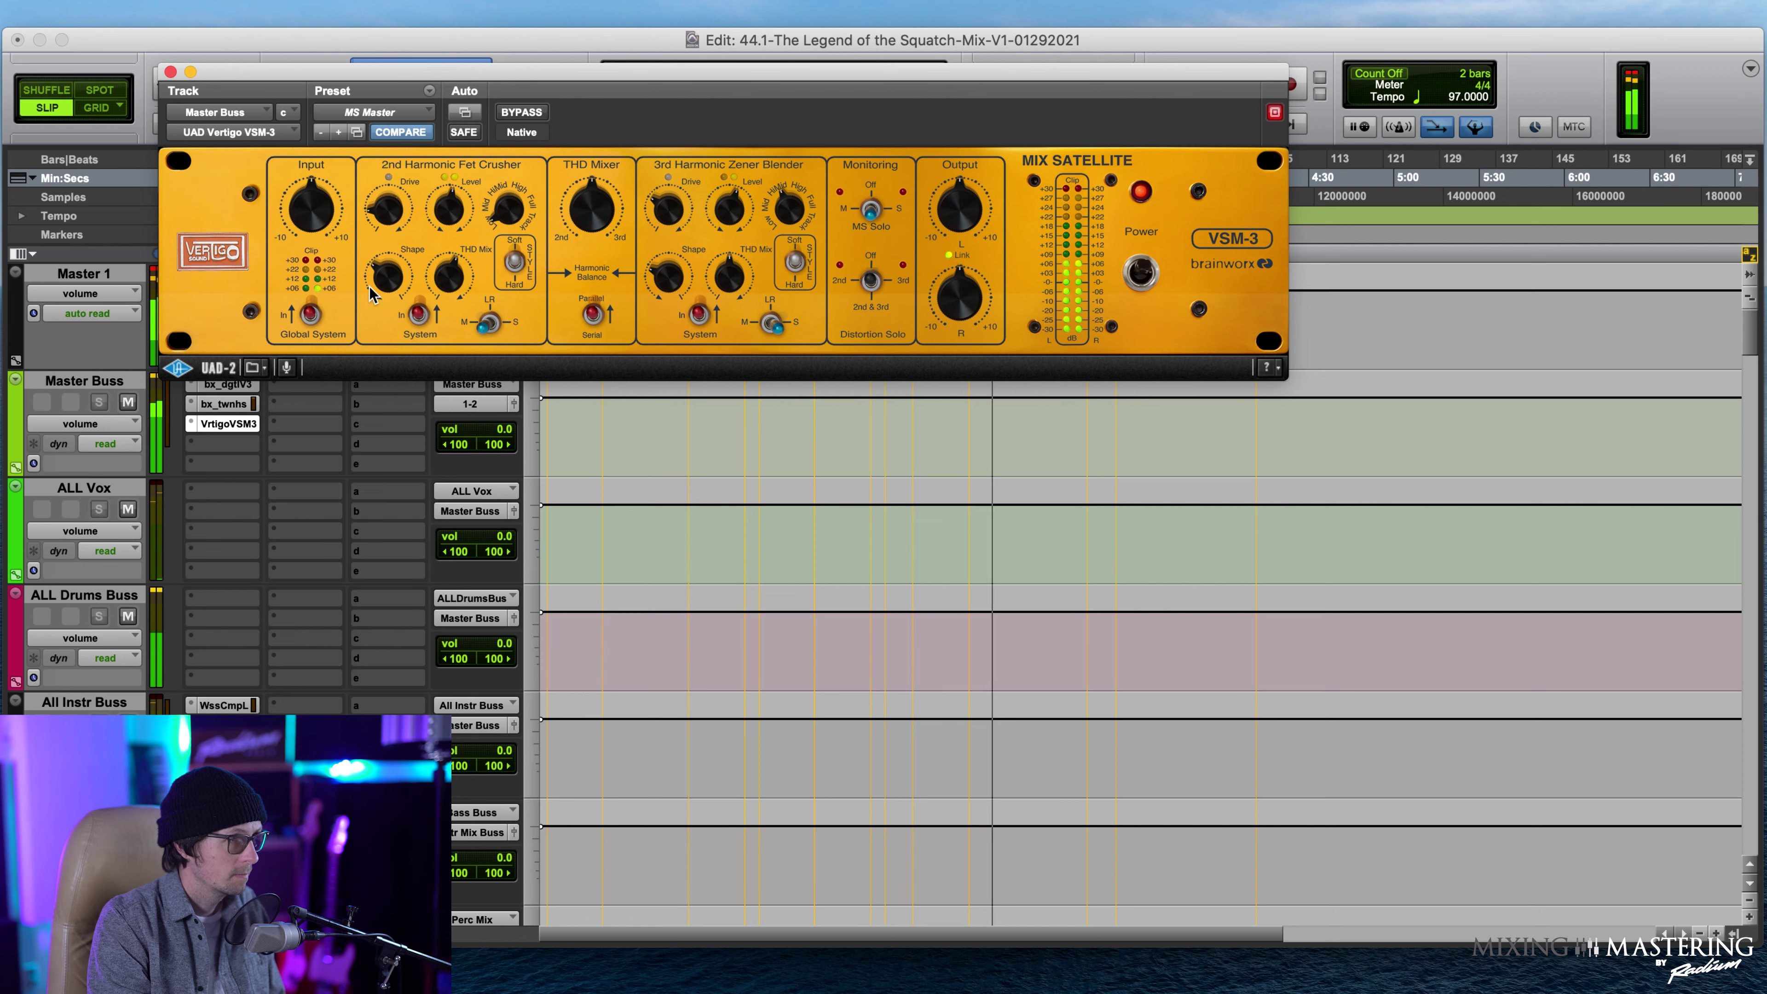
During playback, set the Fet Crusher's Level to 51 % and check its Drive, Shape and THD Mix.
{"action": "left_click", "coordinate": [388, 212]}
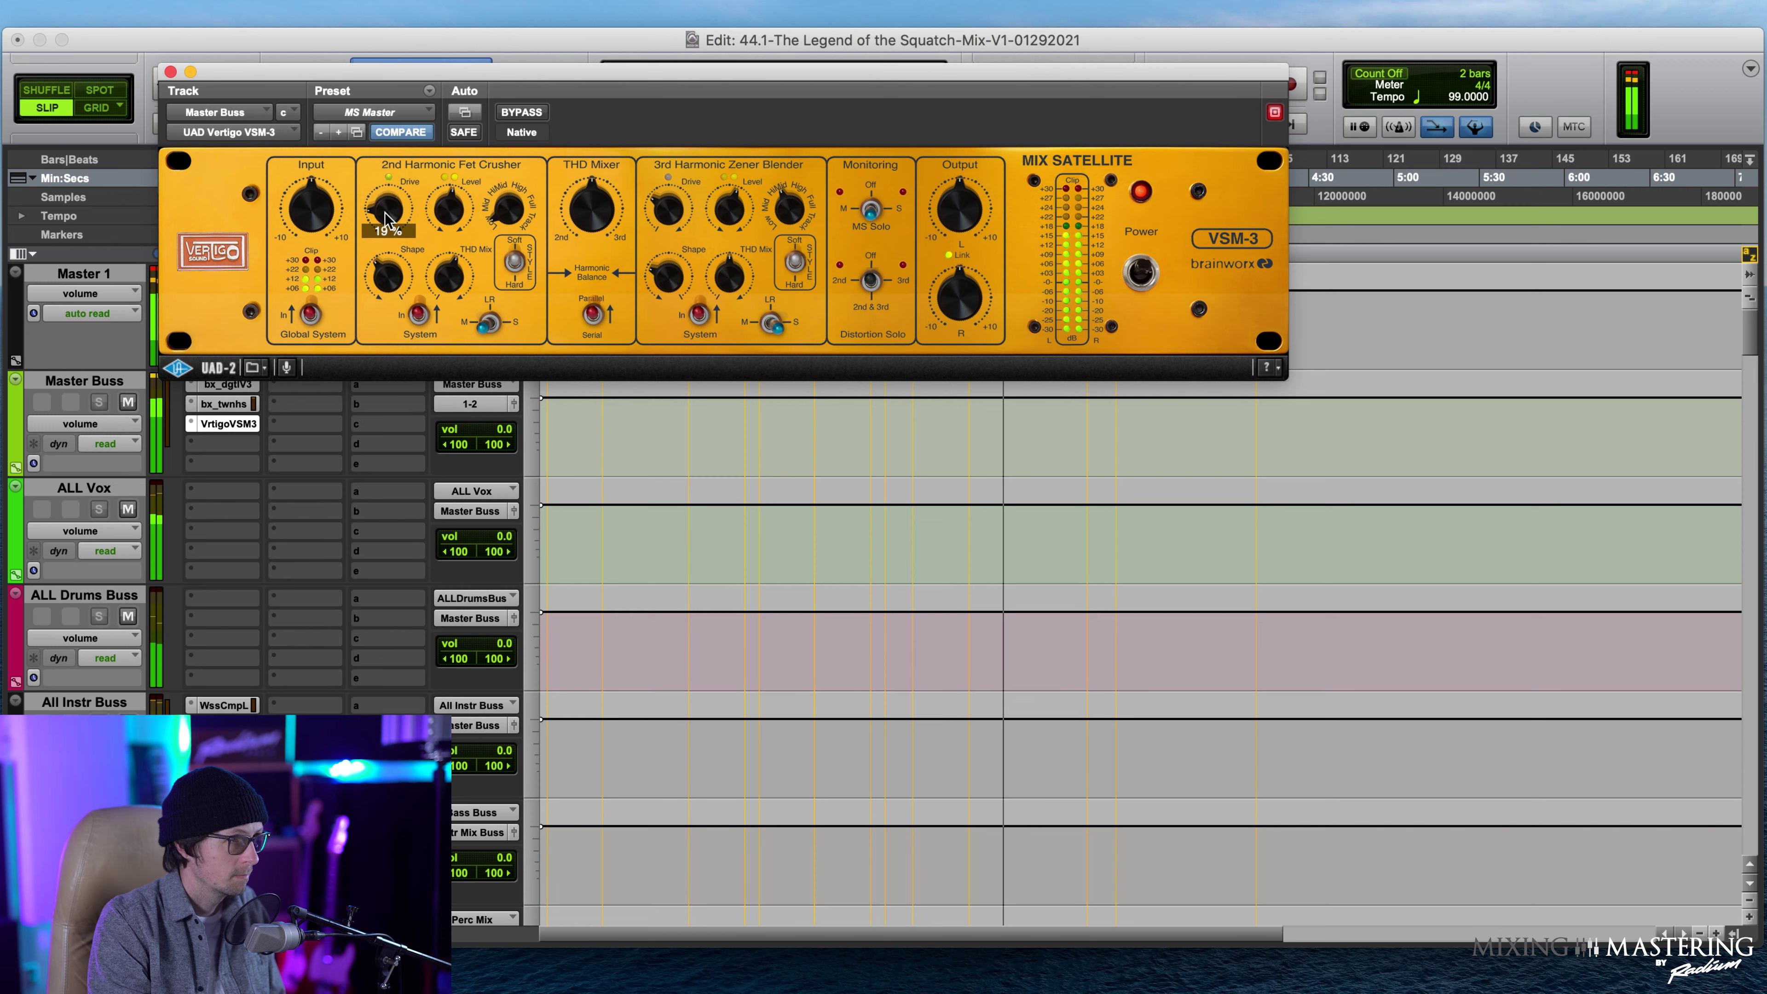
{"action": "left_click", "coordinate": [446, 207]}
{"action": "left_click_drag", "start_coordinate": [446, 207], "coordinate": [438, 198]}
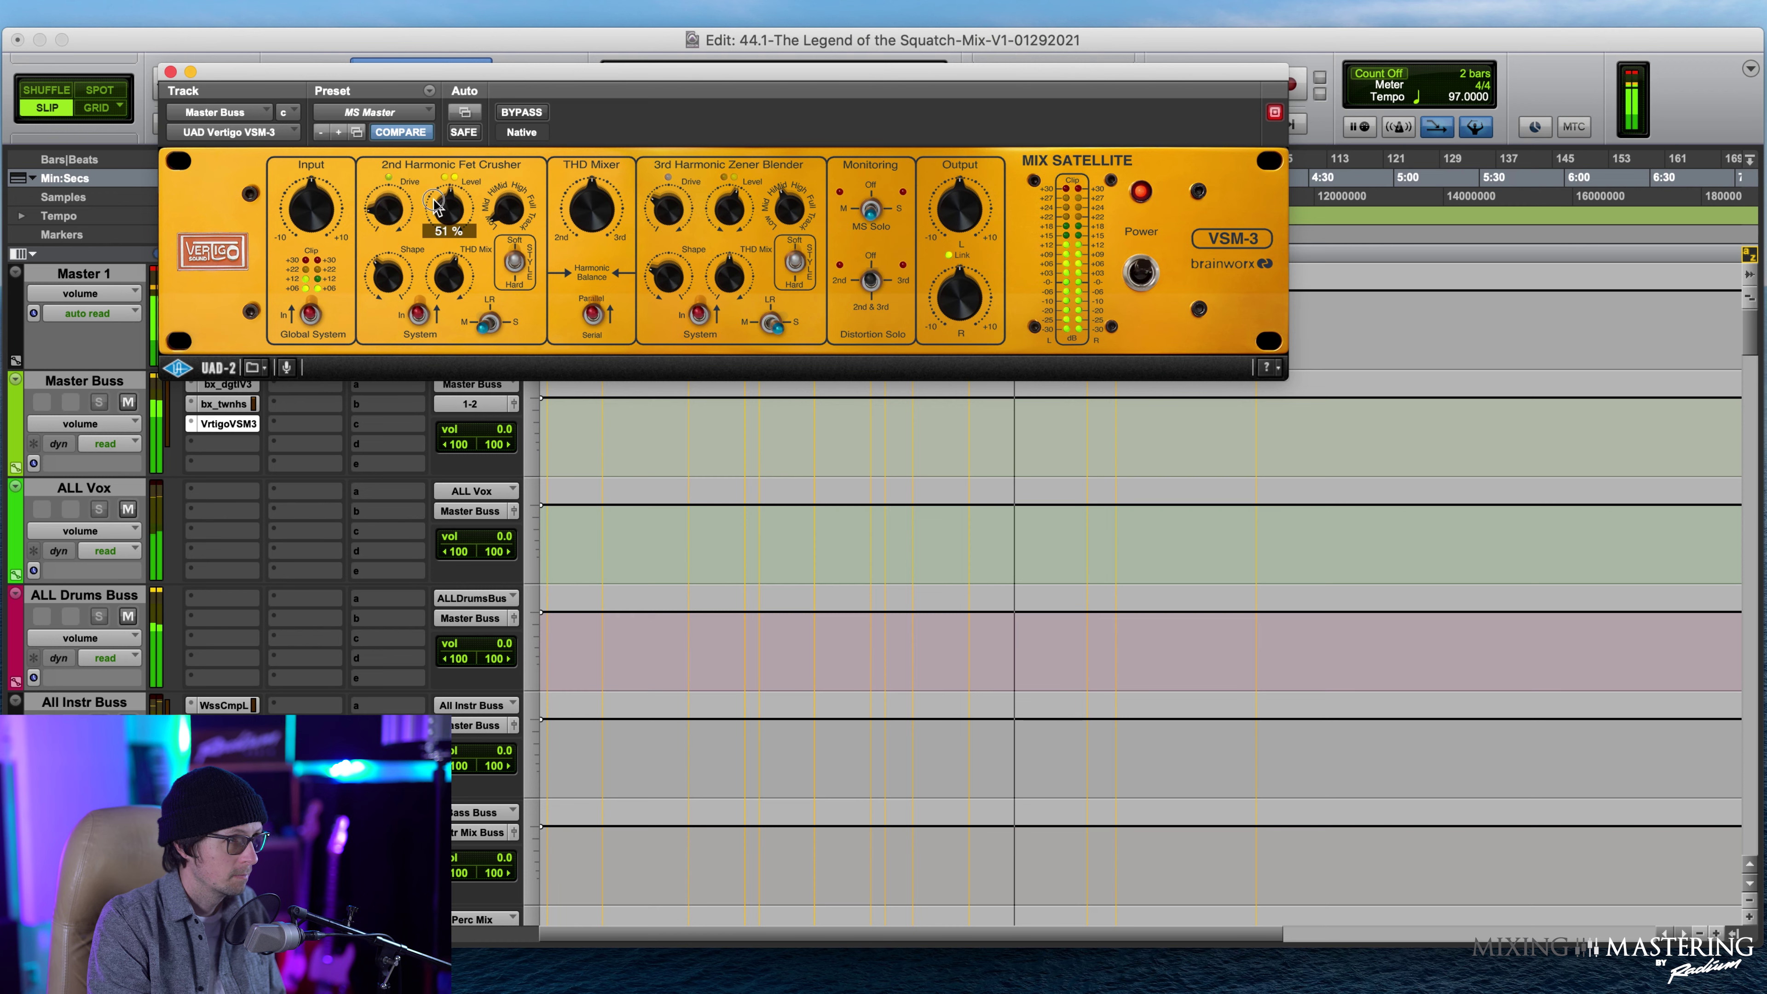
{"action": "left_click", "coordinate": [394, 279]}
{"action": "left_click", "coordinate": [451, 292]}
Fine-tune the Zener Blender's Level and Shape by ear, then stop playback.
{"action": "mouse_move", "coordinate": [743, 205]}
{"action": "left_mouse_down"}
{"action": "mouse_move", "coordinate": [751, 170]}
{"action": "mouse_move", "coordinate": [743, 209]}
{"action": "left_mouse_up"}
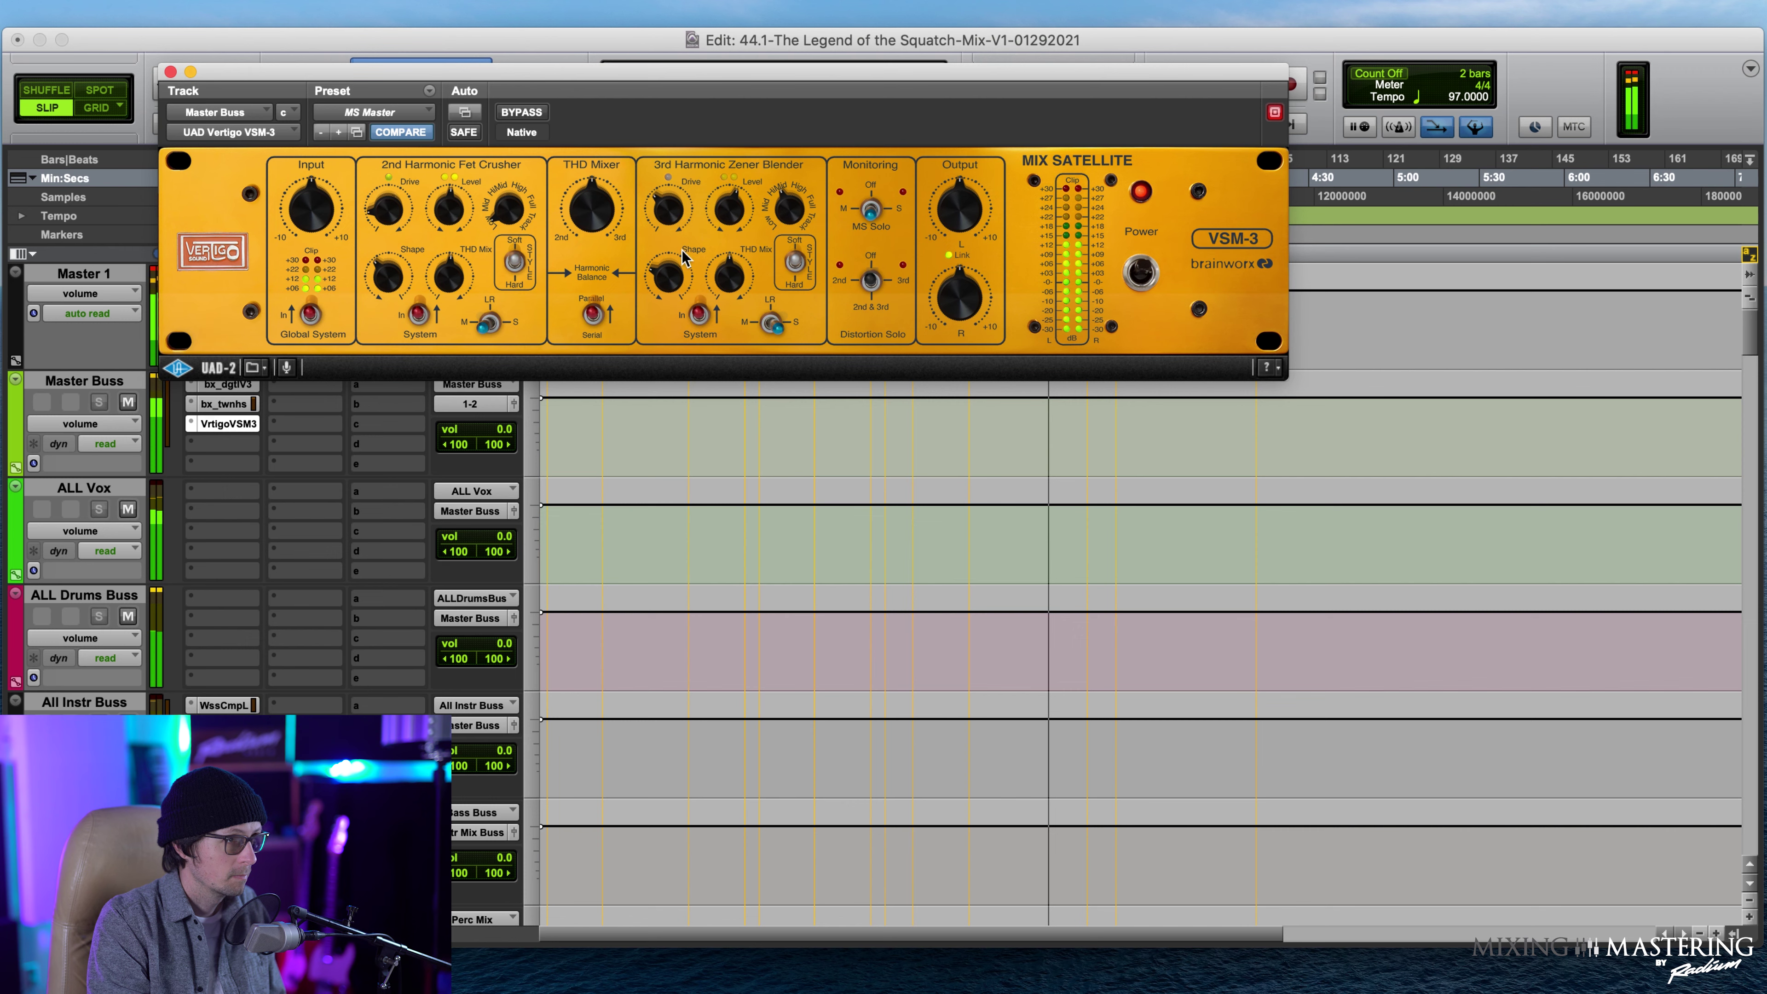
{"action": "left_click", "coordinate": [666, 270]}
{"action": "left_click", "coordinate": [666, 269]}
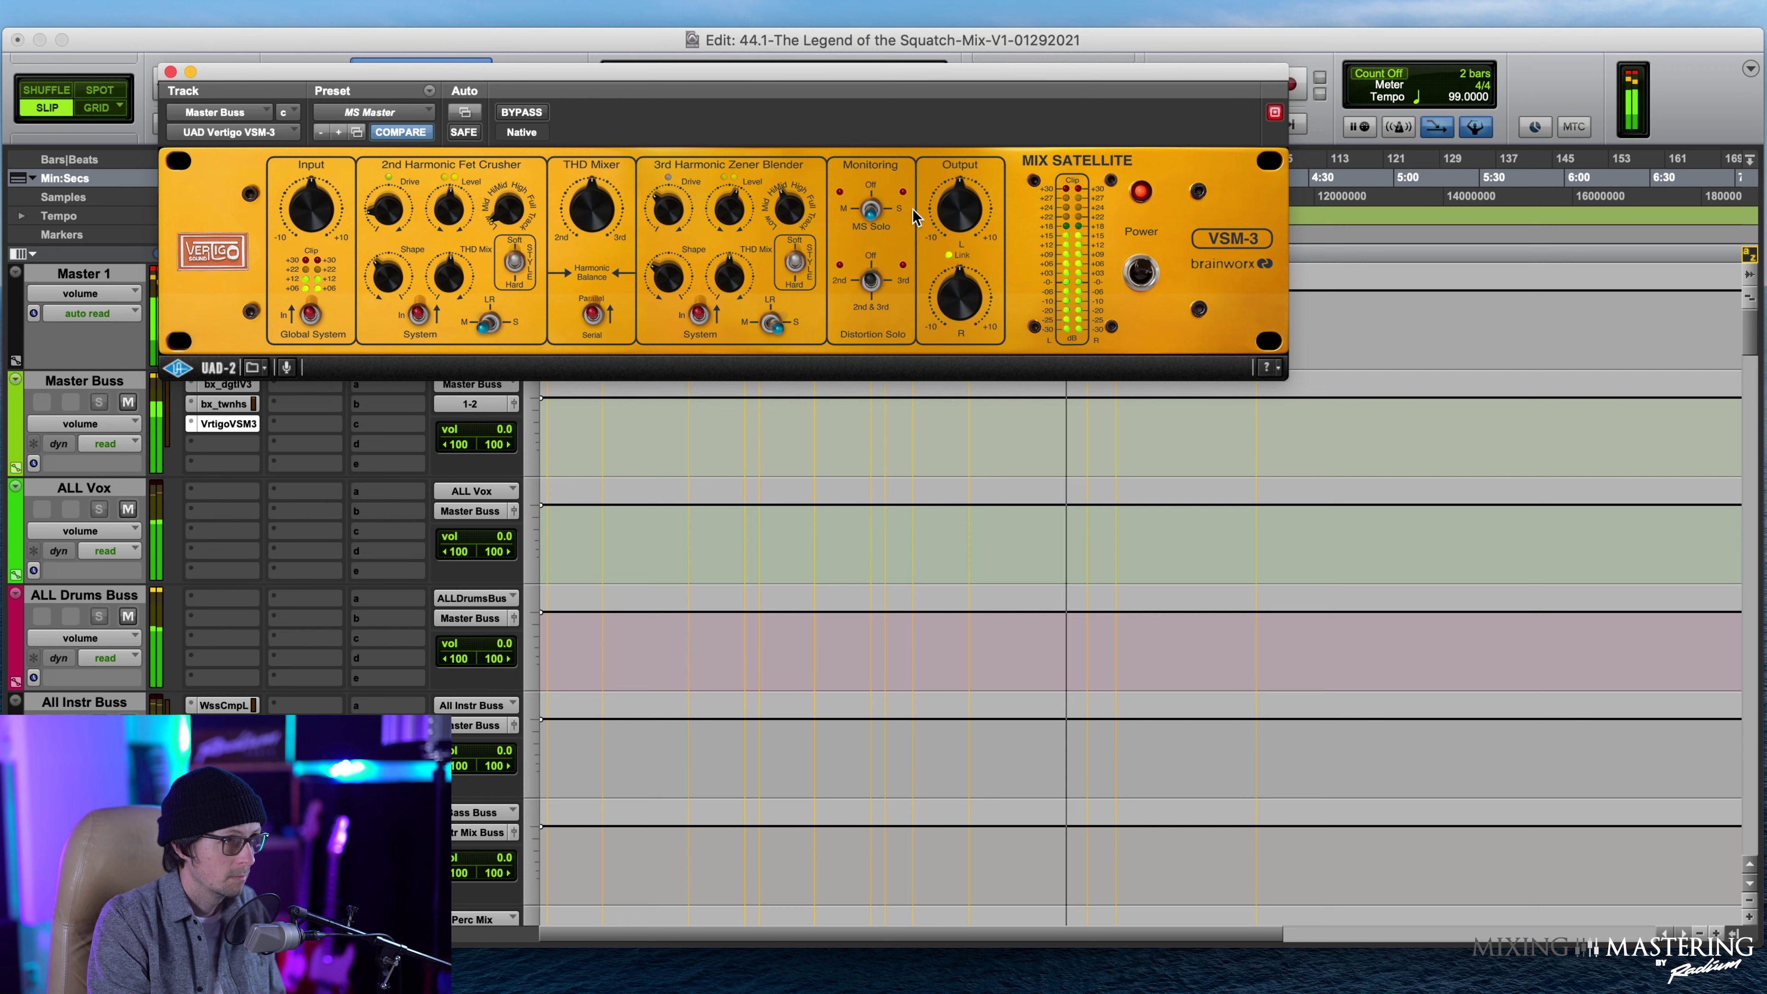
{"action": "left_click", "coordinate": [1524, 594]}
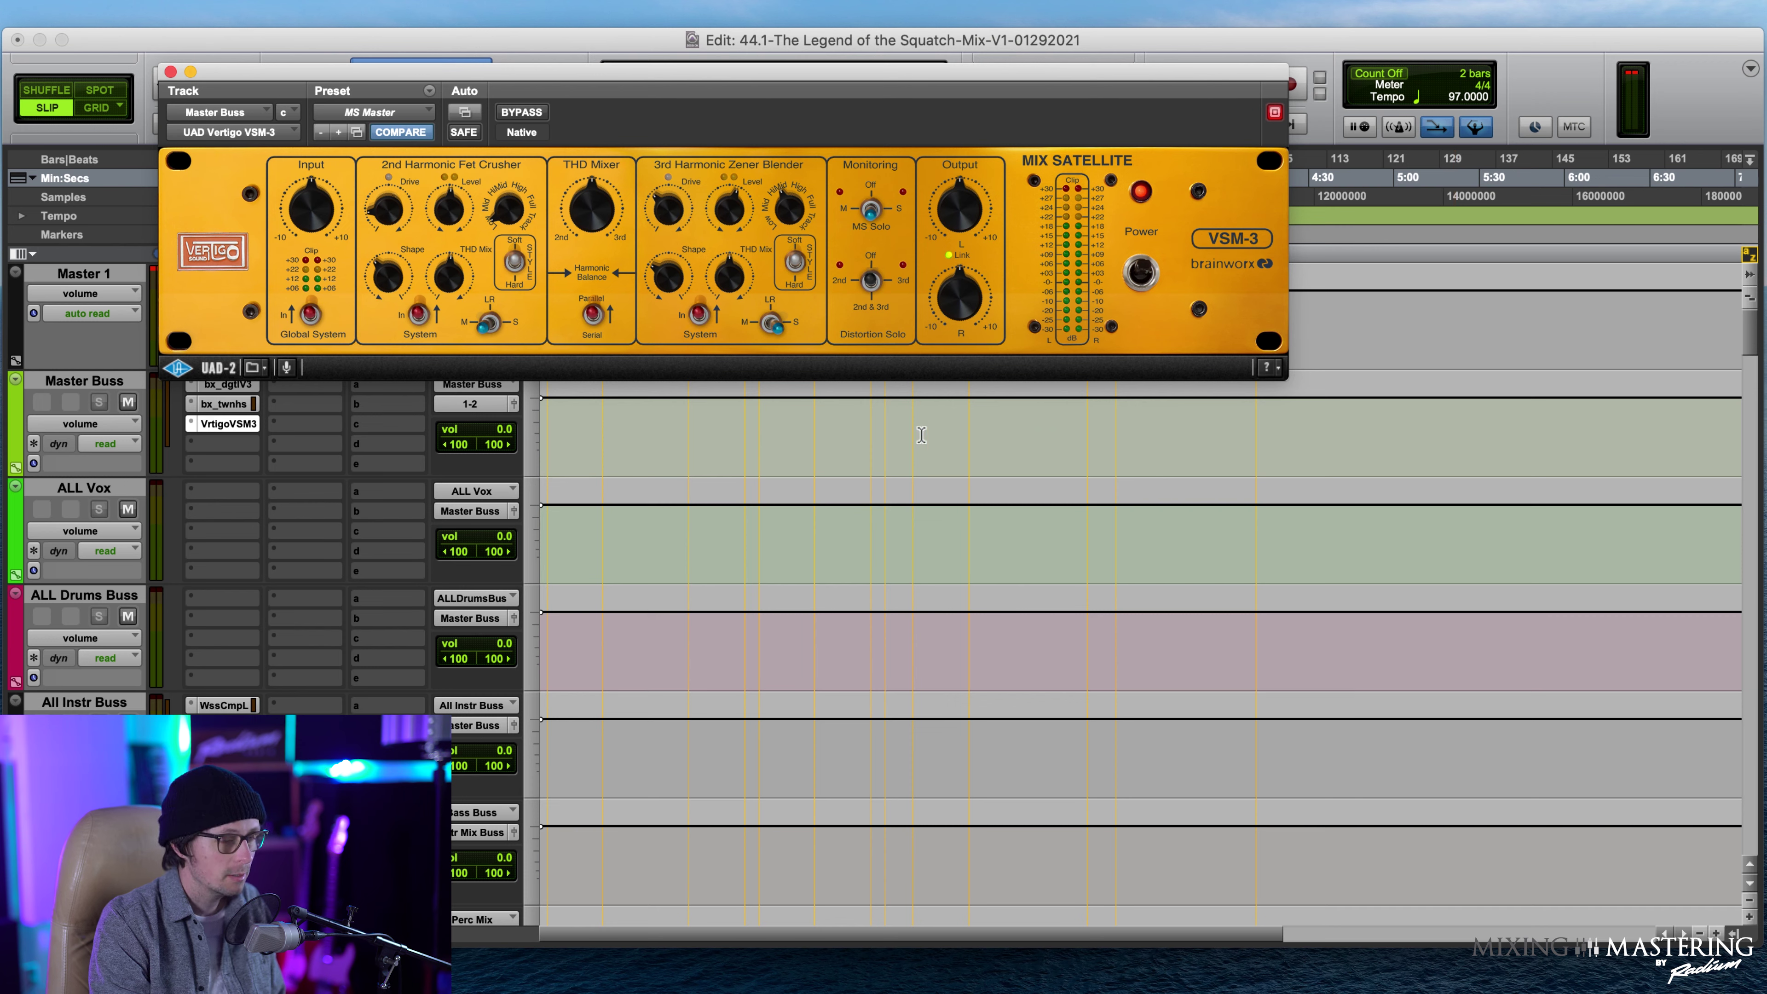
Move the VSM-3 window clear of the timeline, and play the song from the v1 marker.
{"action": "left_click_drag", "start_coordinate": [701, 78], "coordinate": [778, 589]}
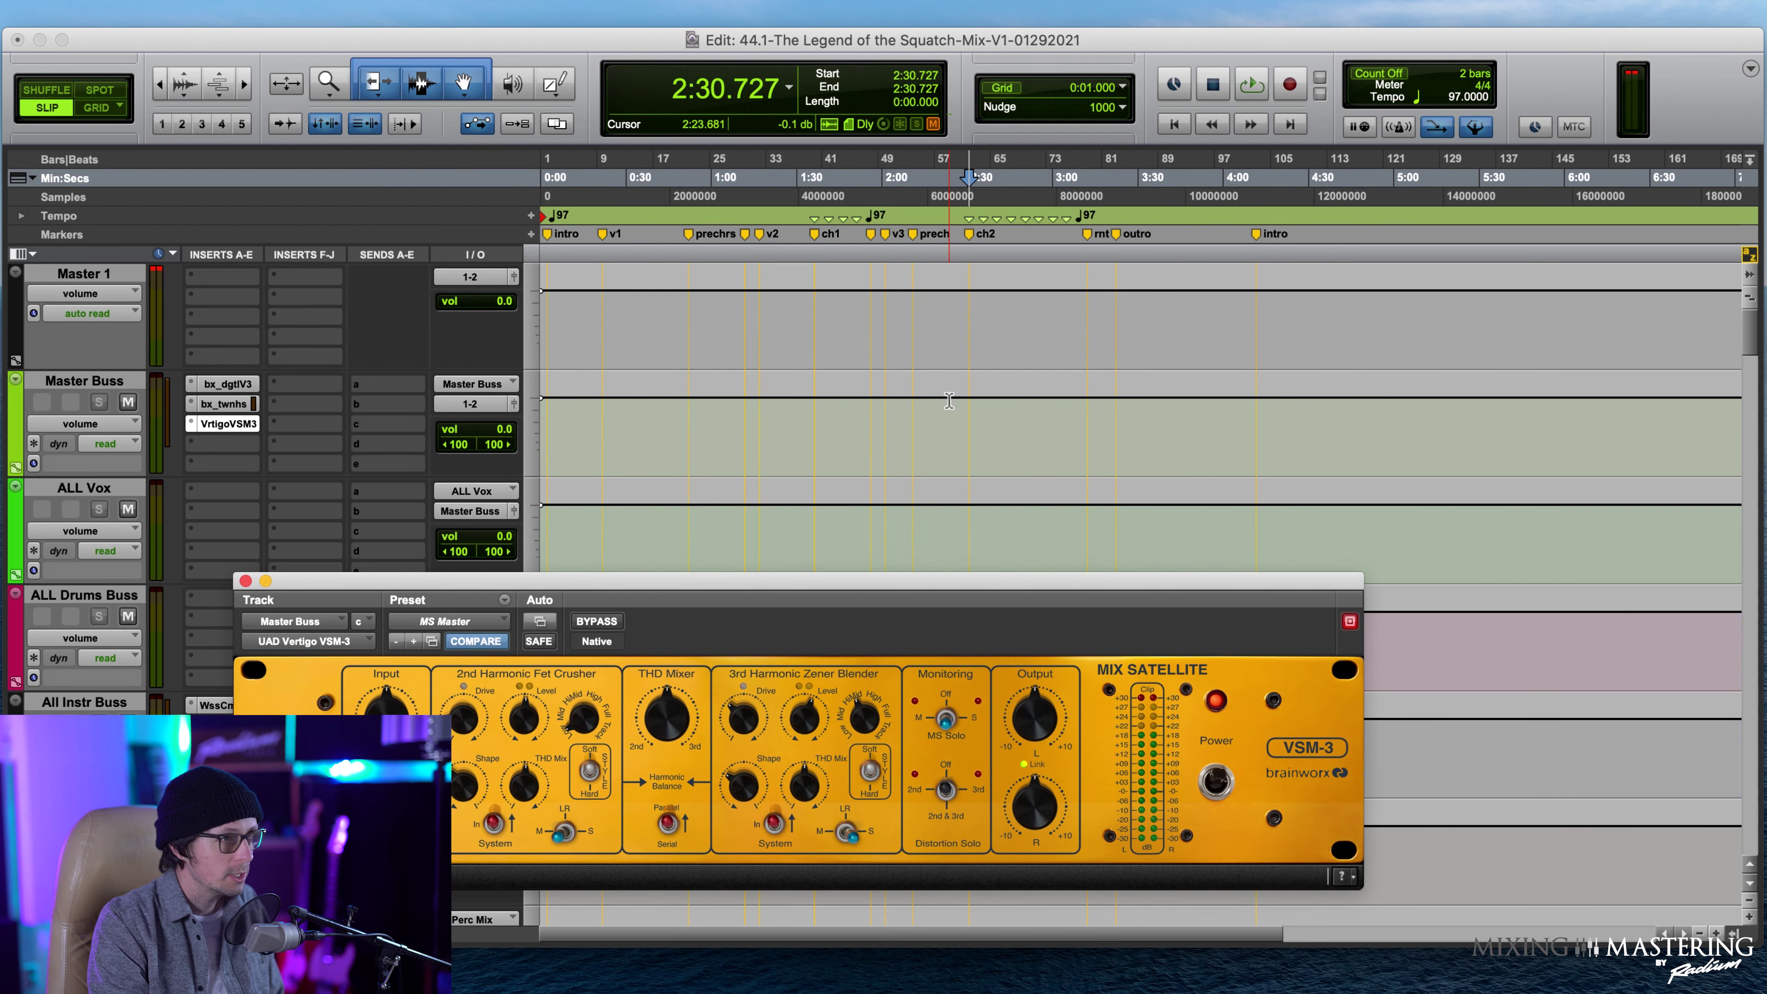
{"action": "scroll", "coordinate": [948, 401], "scroll_direction": "down", "scroll_amount": 10}
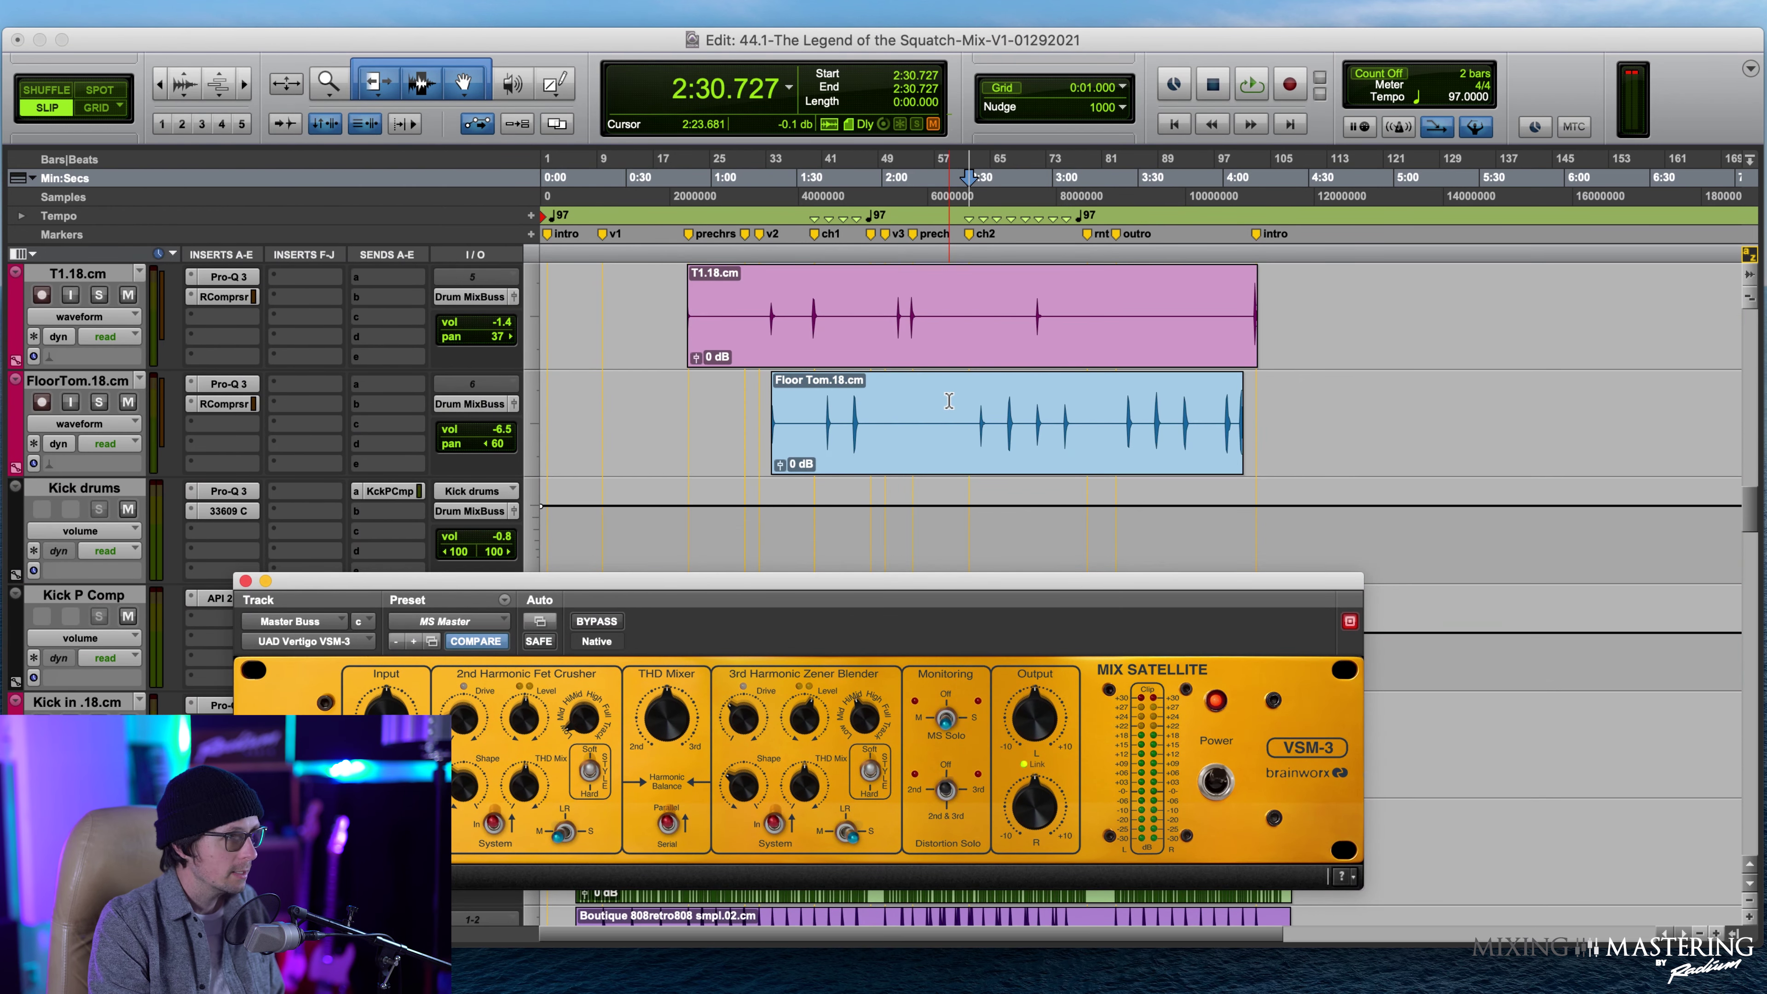
{"action": "scroll", "coordinate": [949, 401], "scroll_direction": "down", "scroll_amount": 15}
{"action": "scroll", "coordinate": [948, 401], "scroll_direction": "down", "scroll_amount": 15}
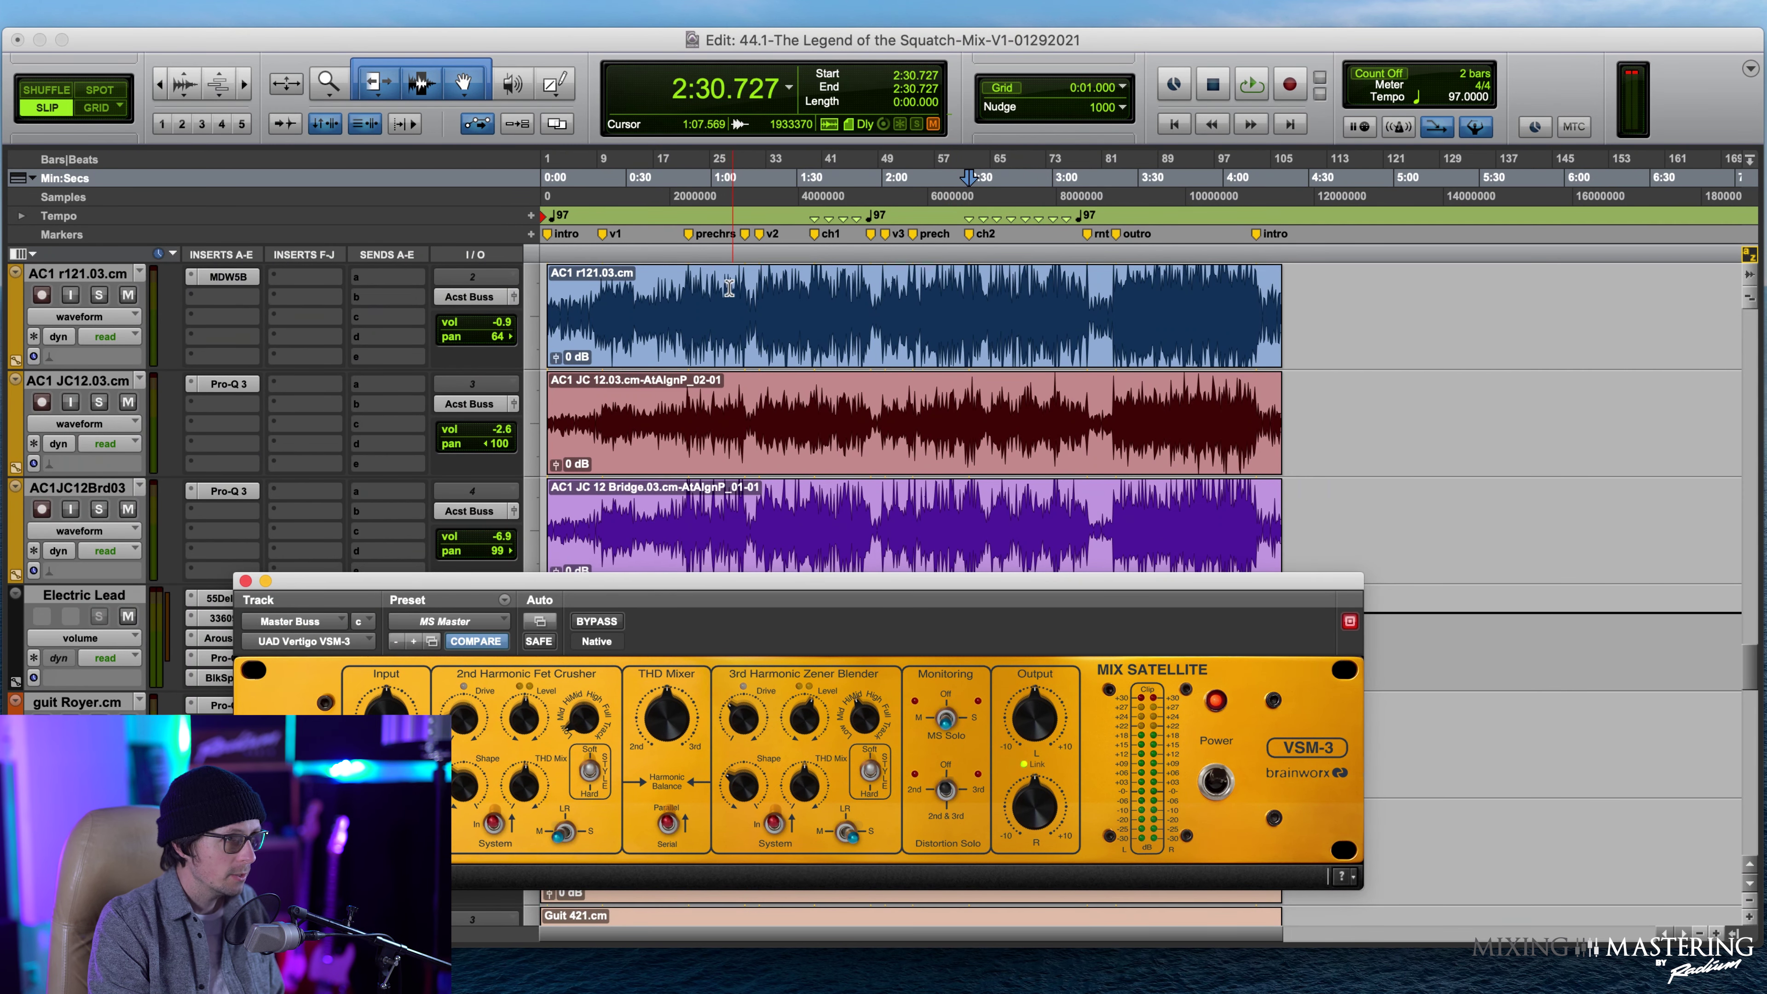
{"action": "left_click", "coordinate": [696, 243]}
{"action": "left_click_drag", "start_coordinate": [896, 598], "coordinate": [890, 389]}
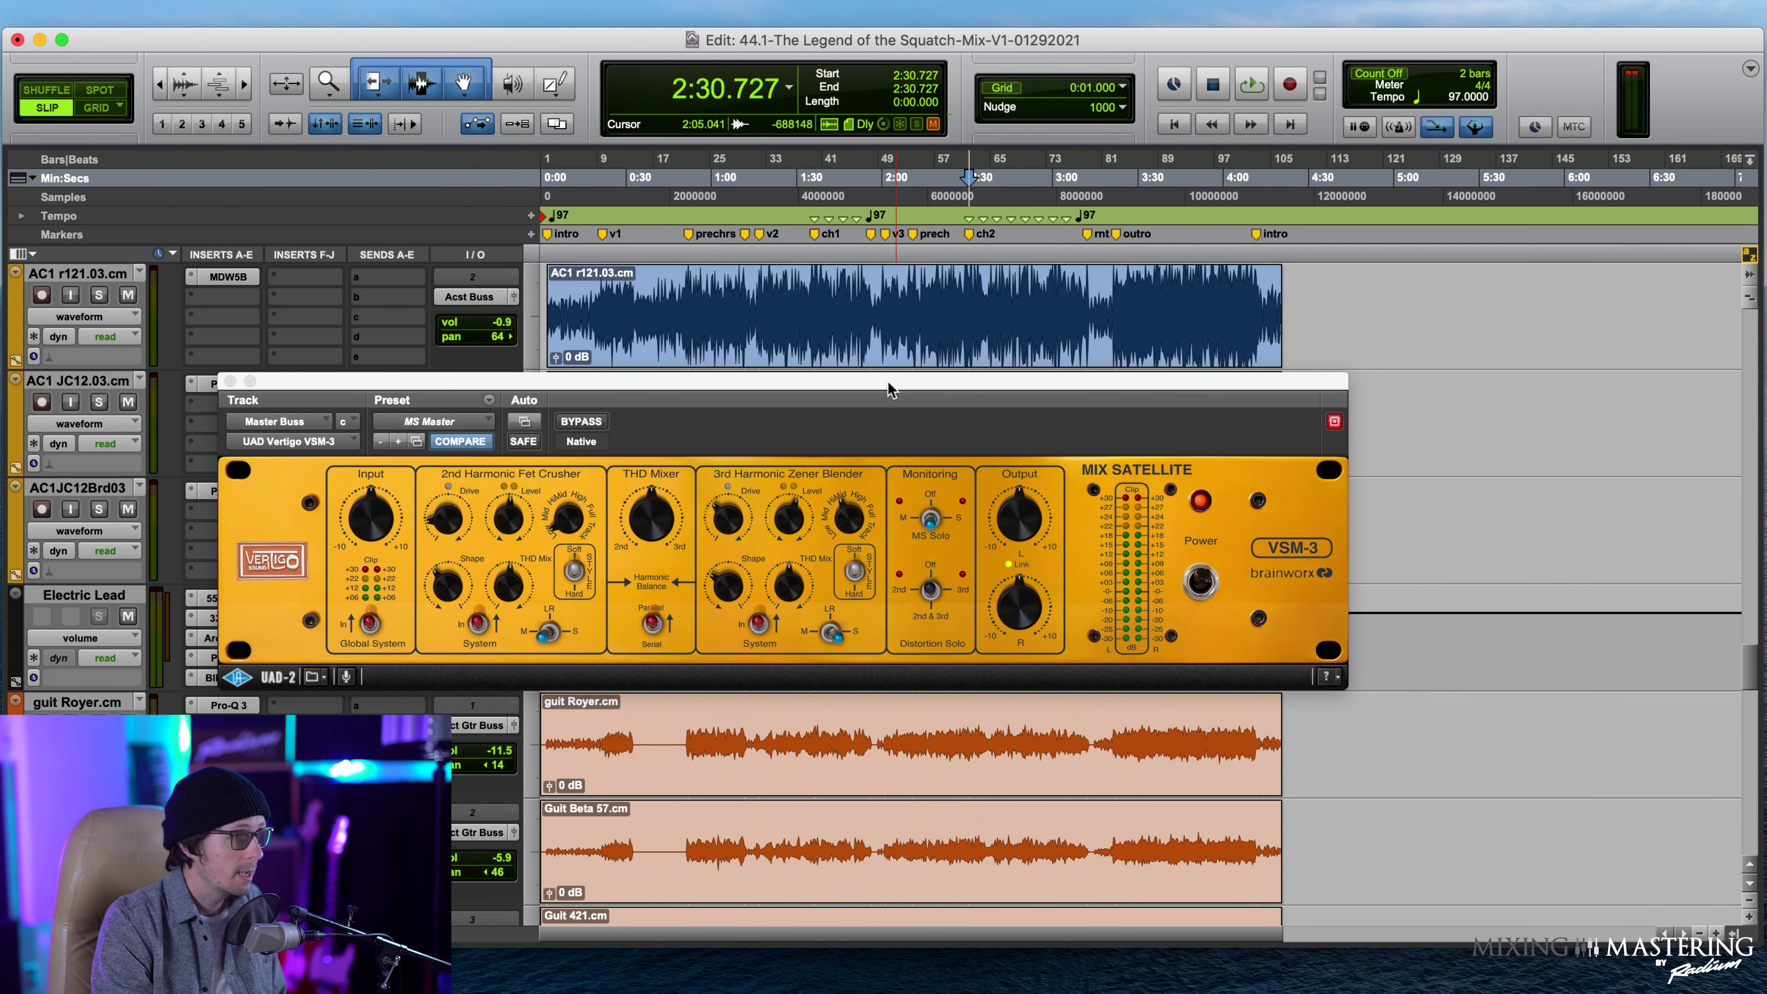
{"action": "left_click", "coordinate": [605, 235]}
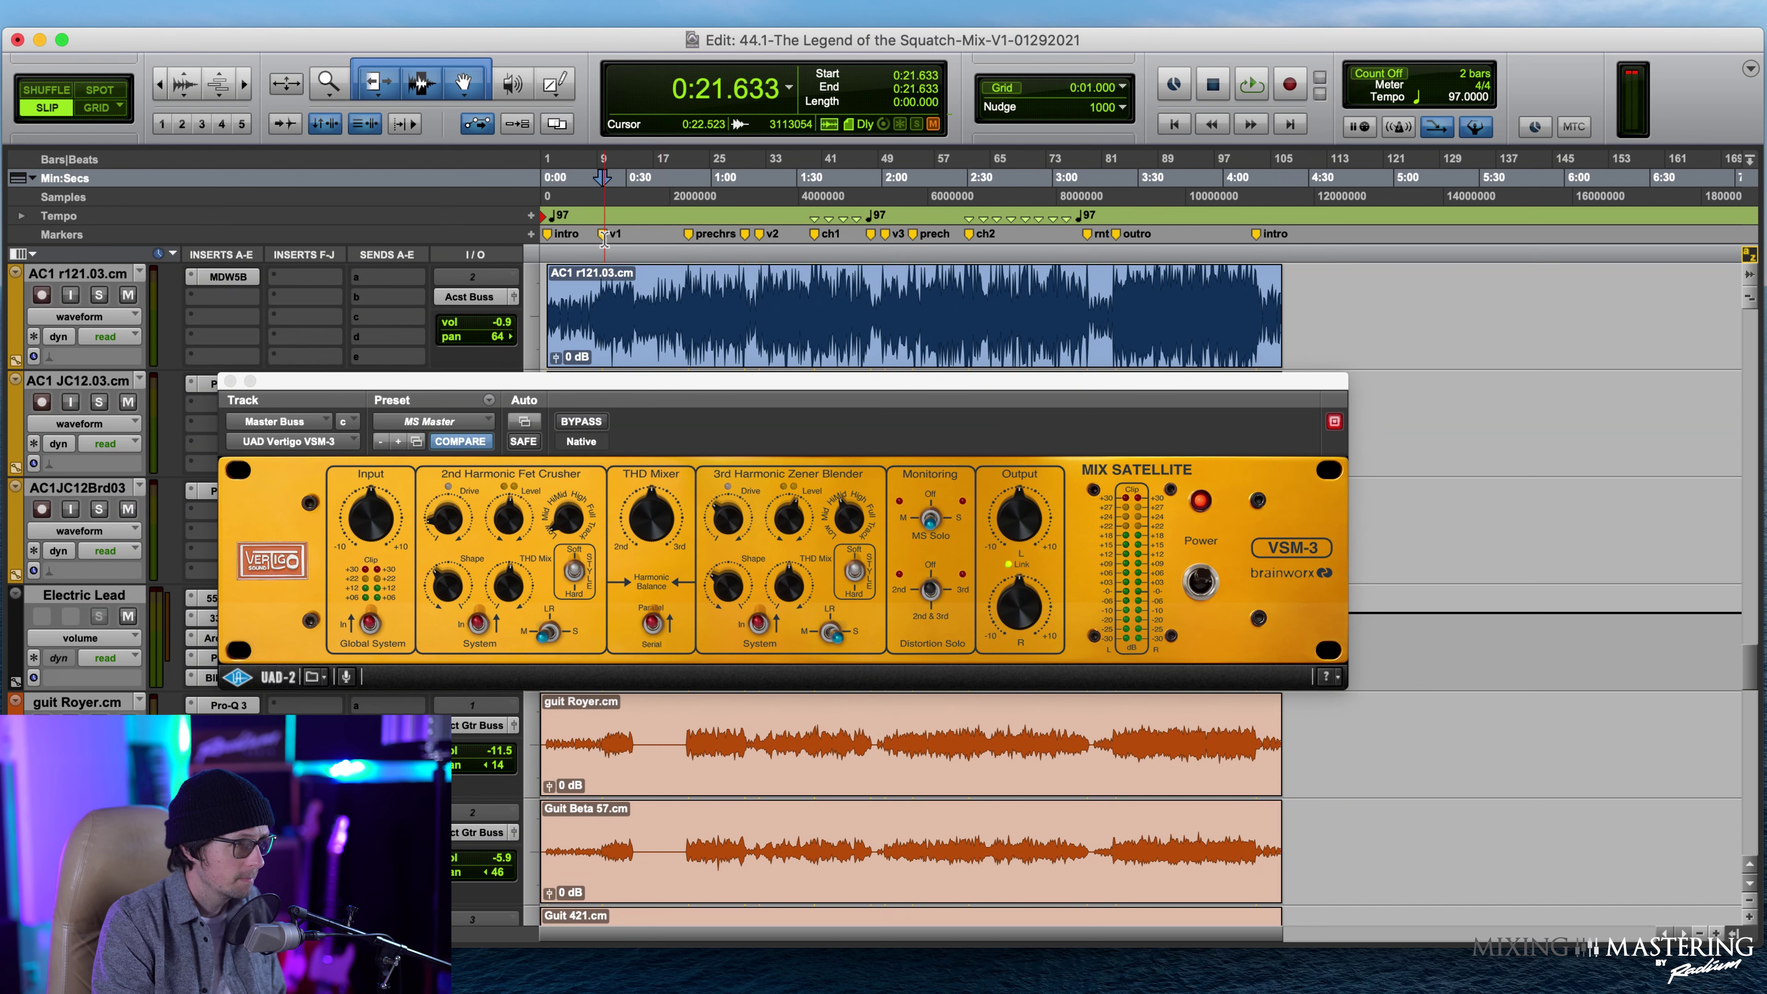
{"action": "key", "text": "space"}
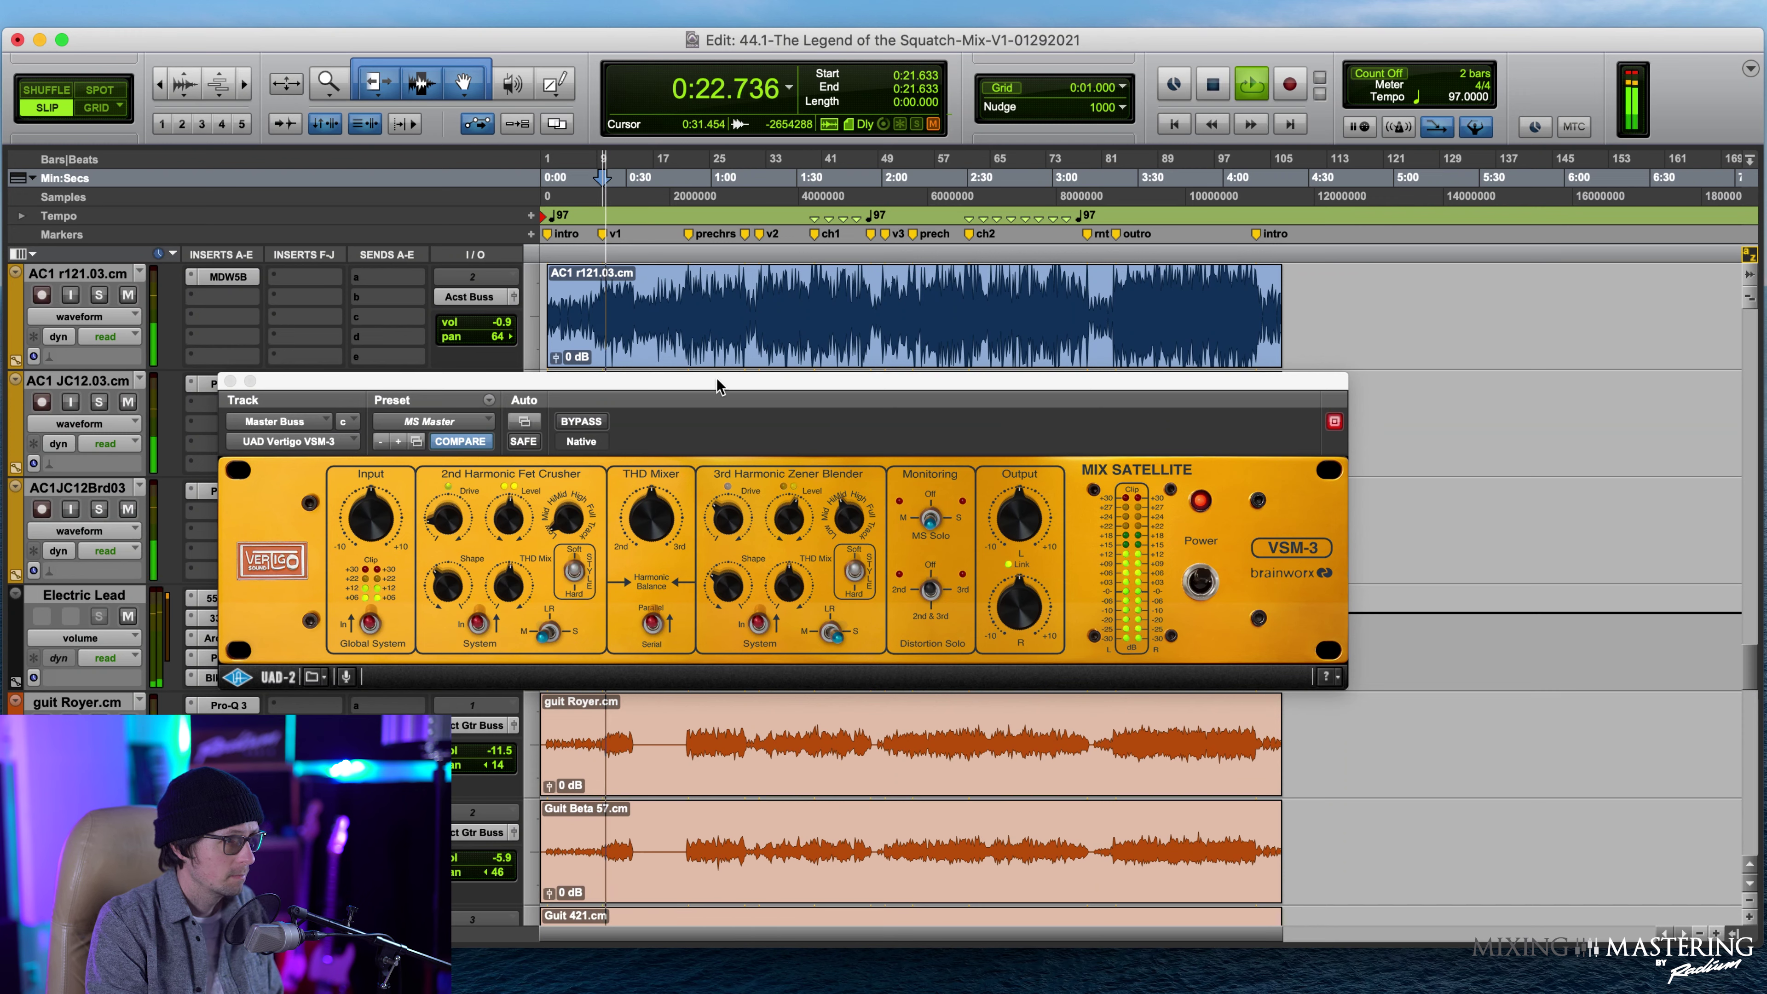
Fine-tune the Fet Crusher's Drive during the verse, check its Level, and close the VSM-3.
{"action": "left_click_drag", "start_coordinate": [438, 533], "coordinate": [440, 526]}
{"action": "left_click", "coordinate": [503, 523]}
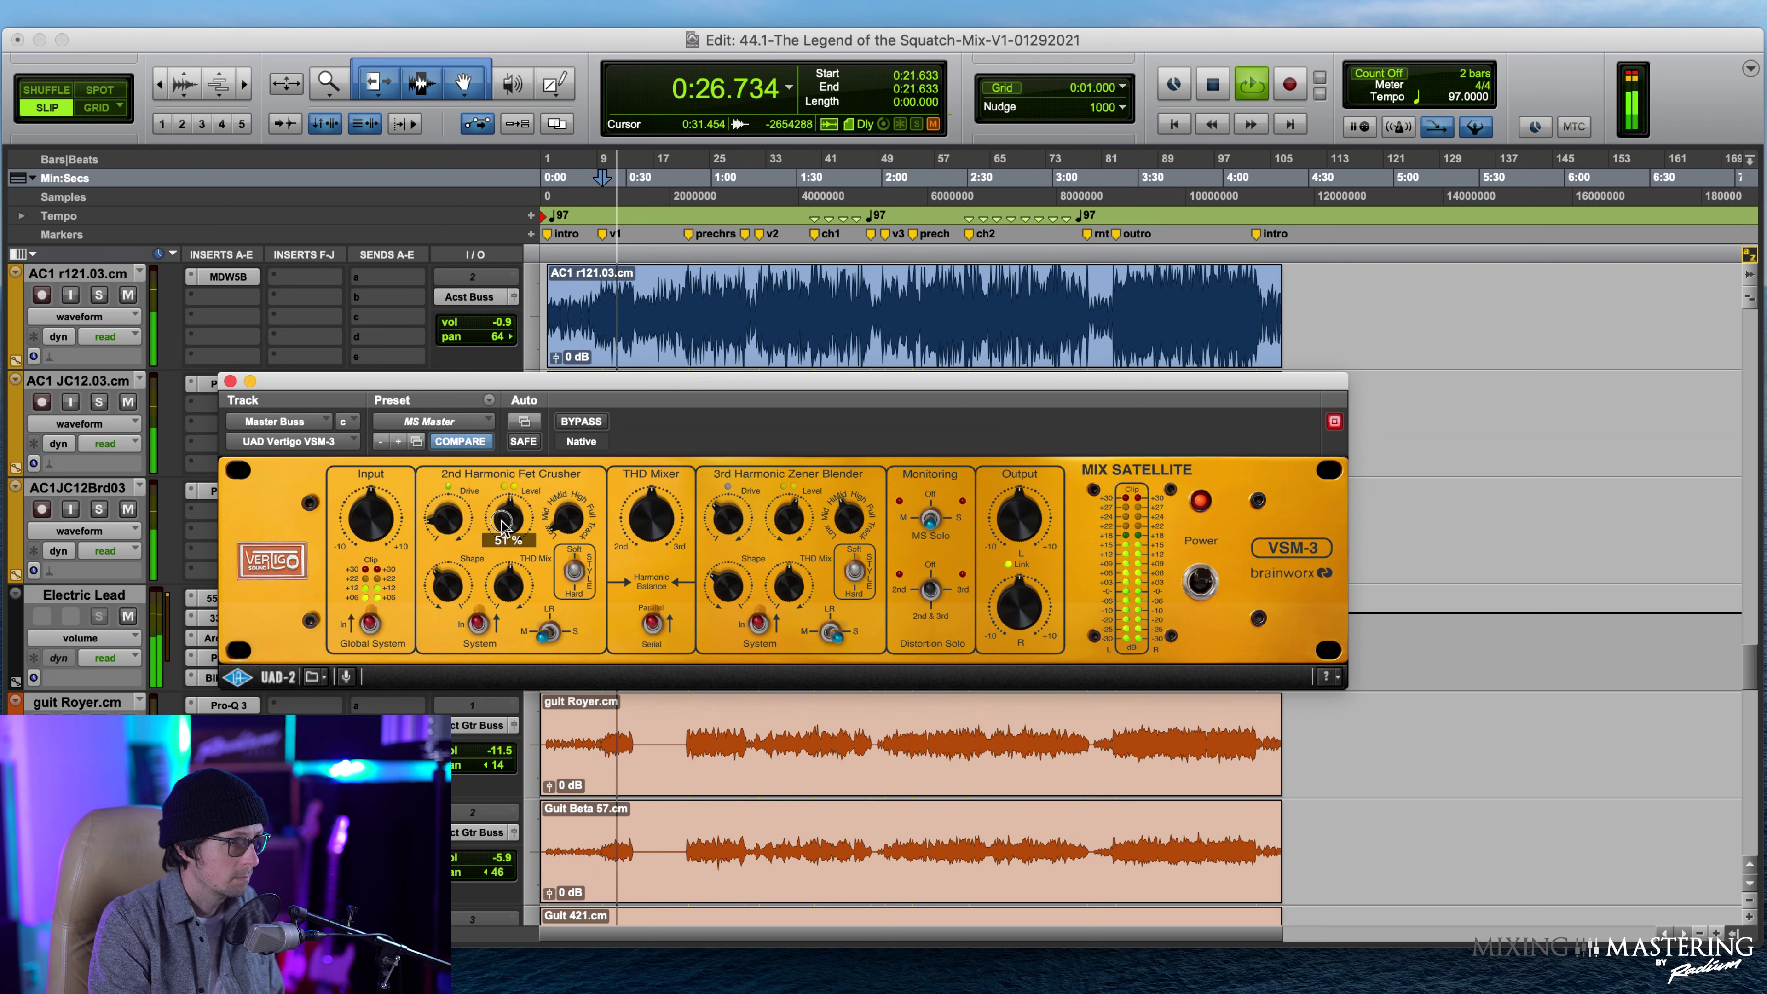
{"action": "left_click", "coordinate": [230, 380]}
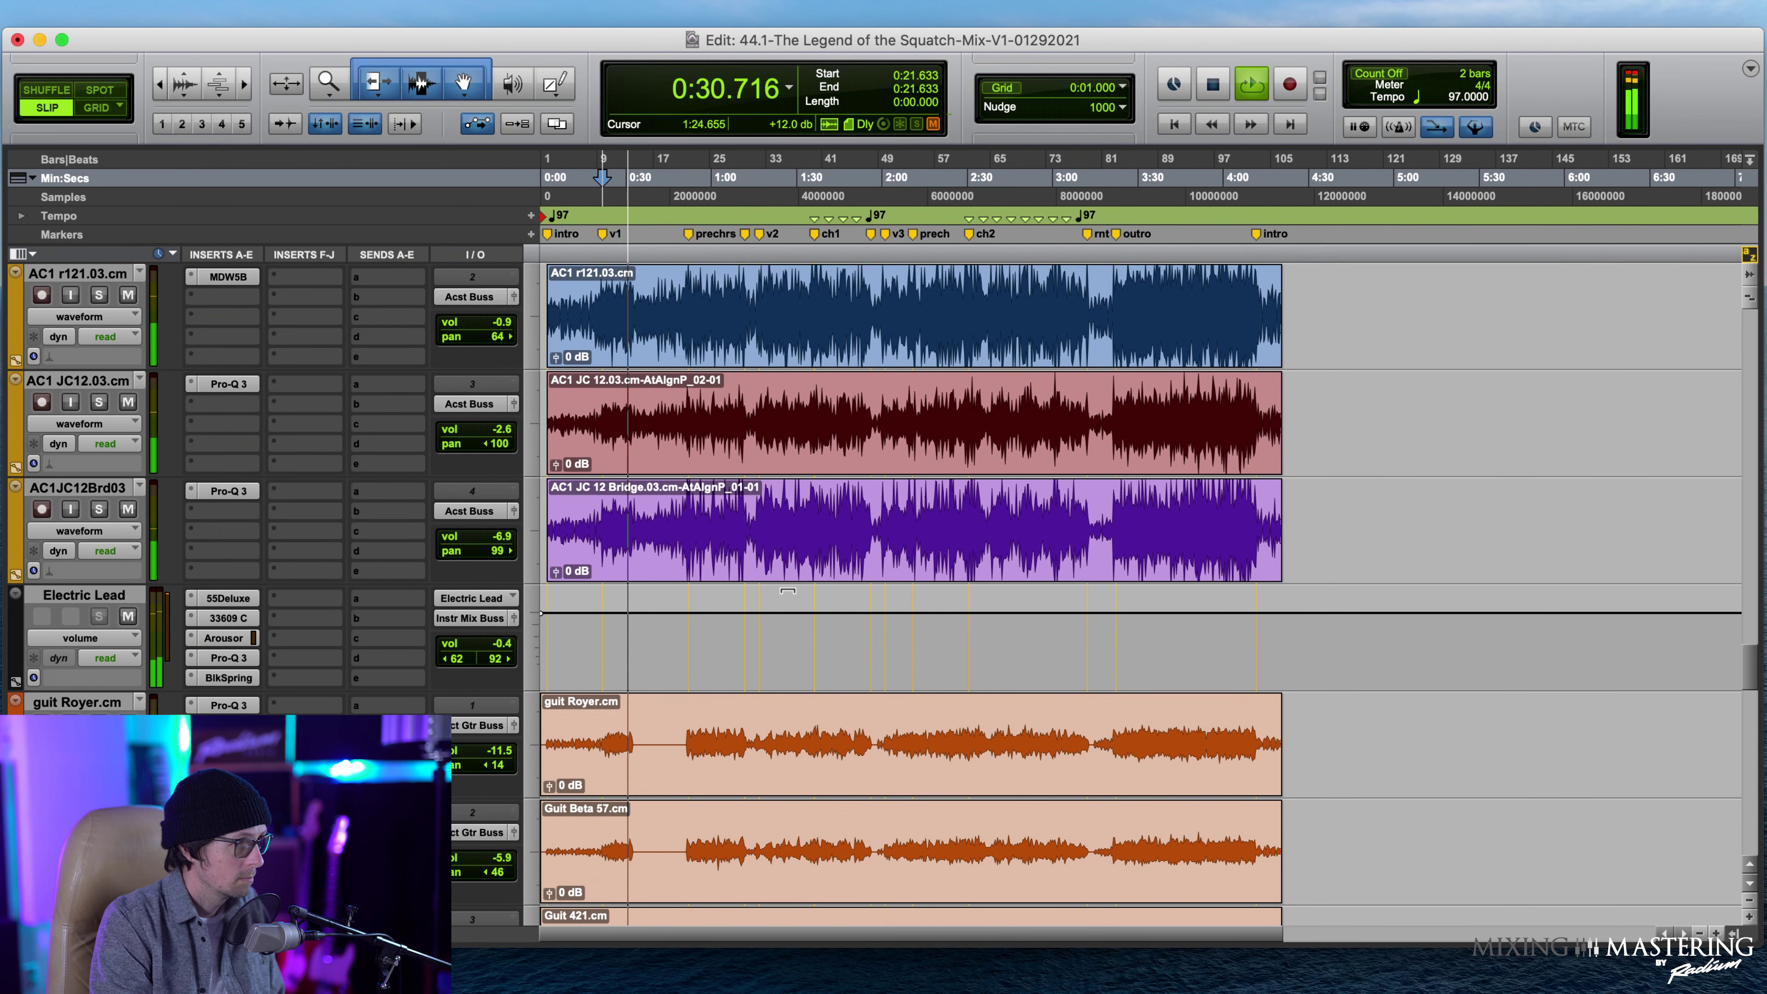
Look through the guitar and vocal tracks during playback, and restart the song from the v1 marker.
{"action": "scroll", "coordinate": [787, 593], "scroll_direction": "up", "scroll_amount": 3}
{"action": "scroll", "coordinate": [787, 592], "scroll_direction": "up", "scroll_amount": 3}
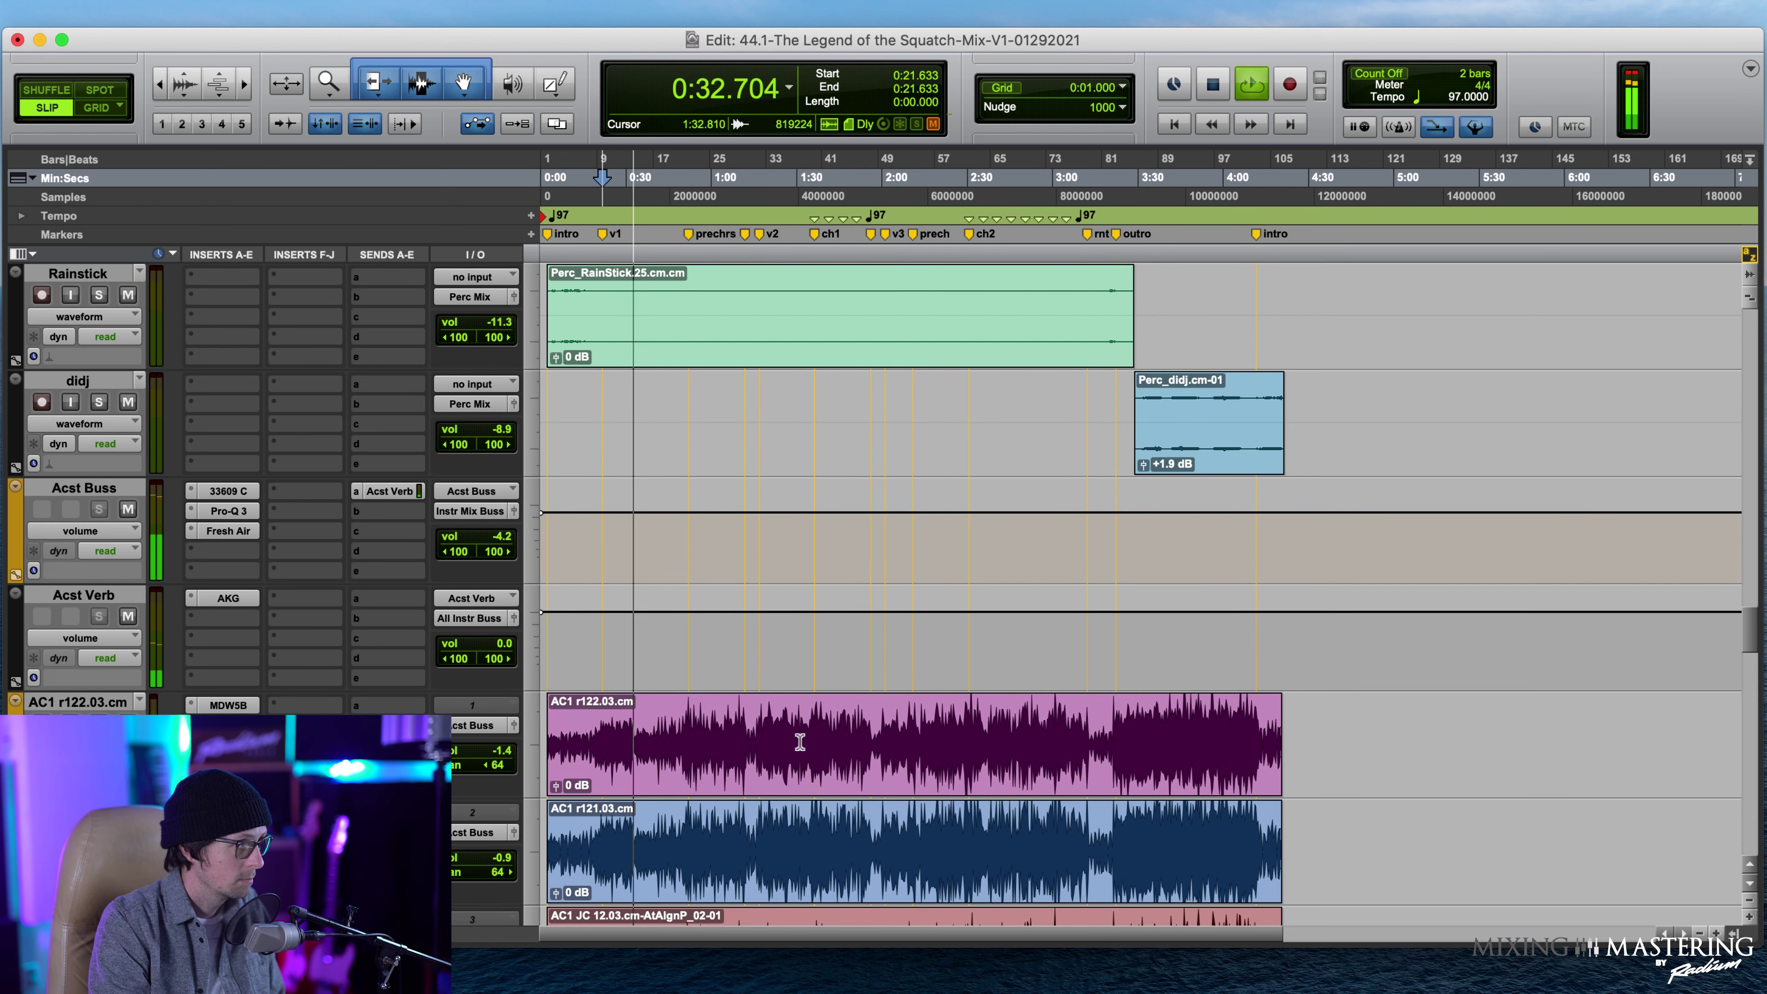
{"action": "scroll", "coordinate": [732, 822], "scroll_direction": "down", "scroll_amount": 9}
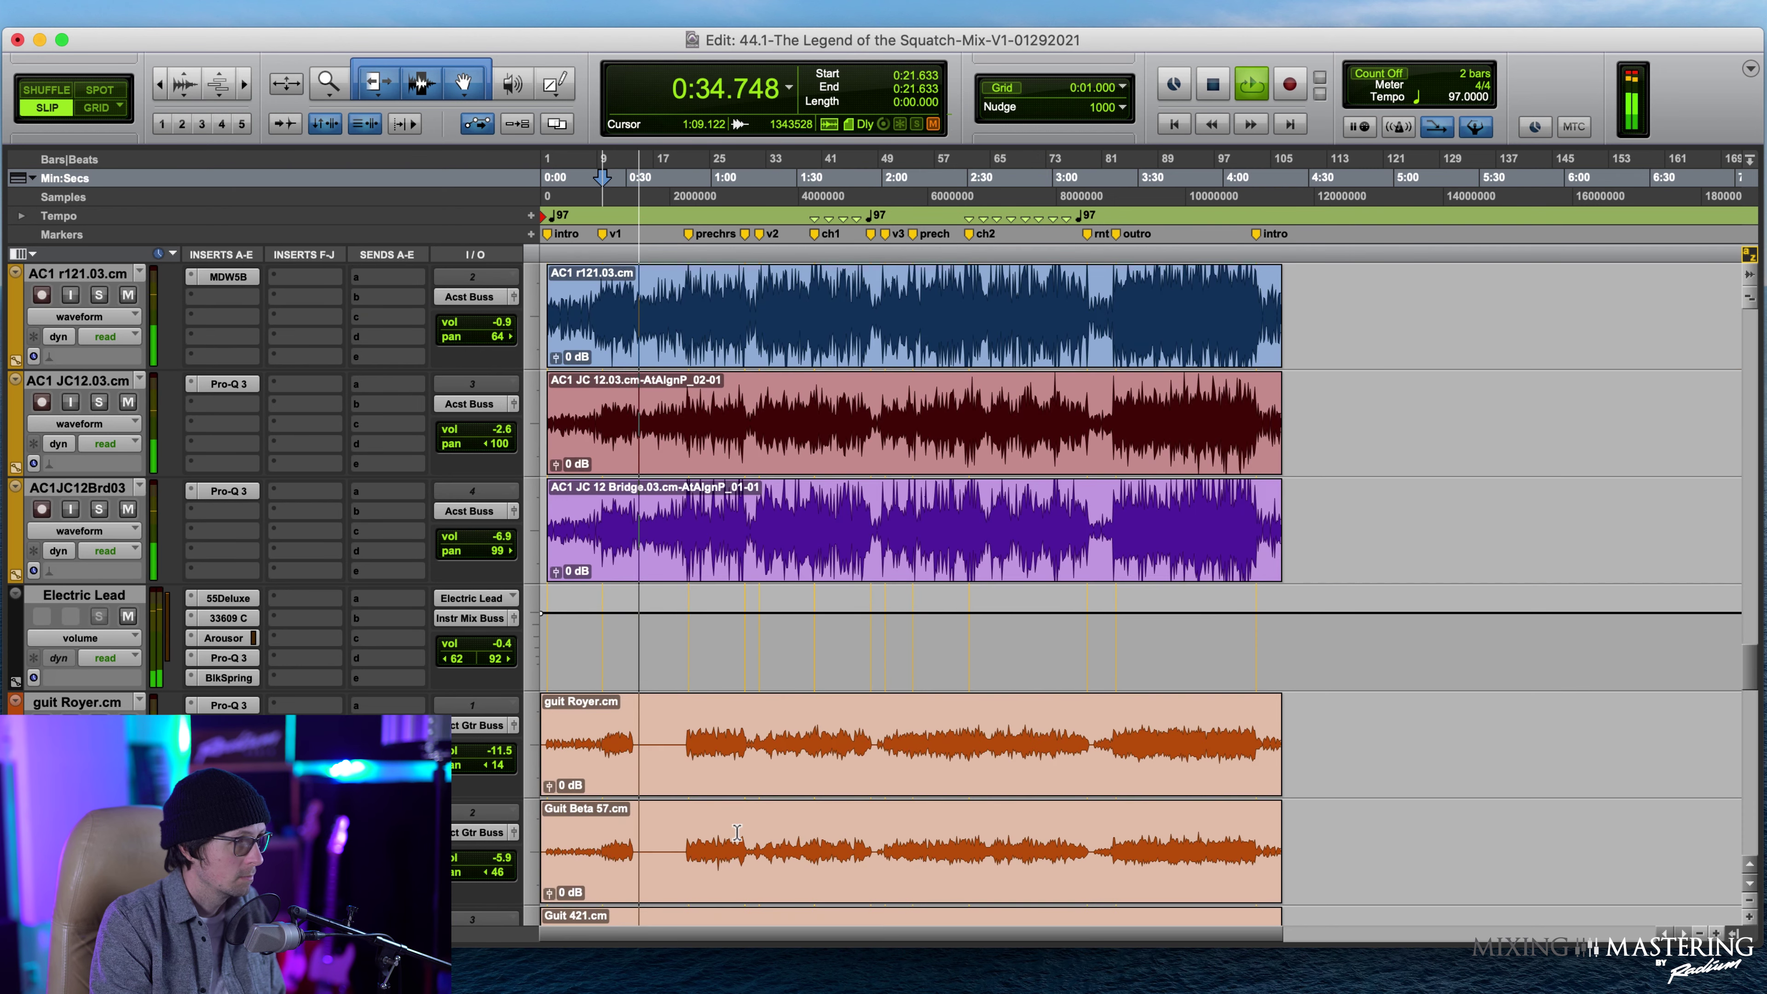
{"action": "scroll", "coordinate": [727, 811], "scroll_direction": "down", "scroll_amount": 20}
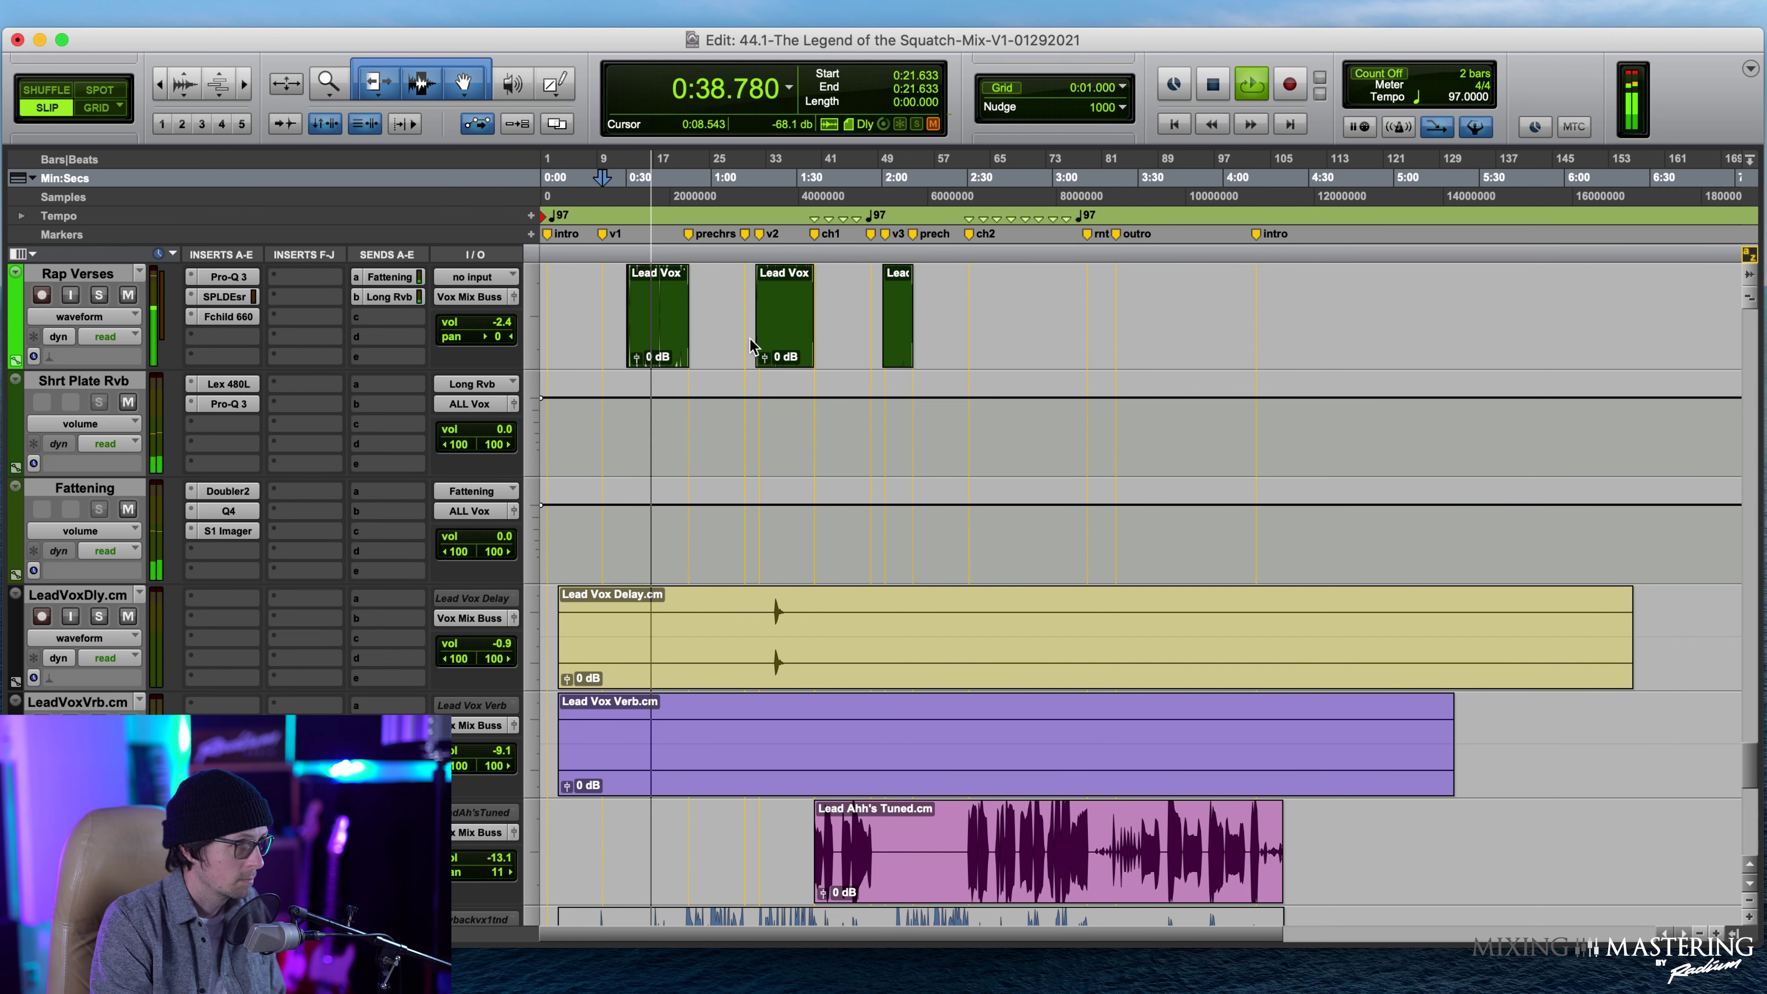
{"action": "scroll", "coordinate": [967, 585], "scroll_direction": "down", "scroll_amount": 9}
{"action": "scroll", "coordinate": [967, 585], "scroll_direction": "up", "scroll_amount": 9}
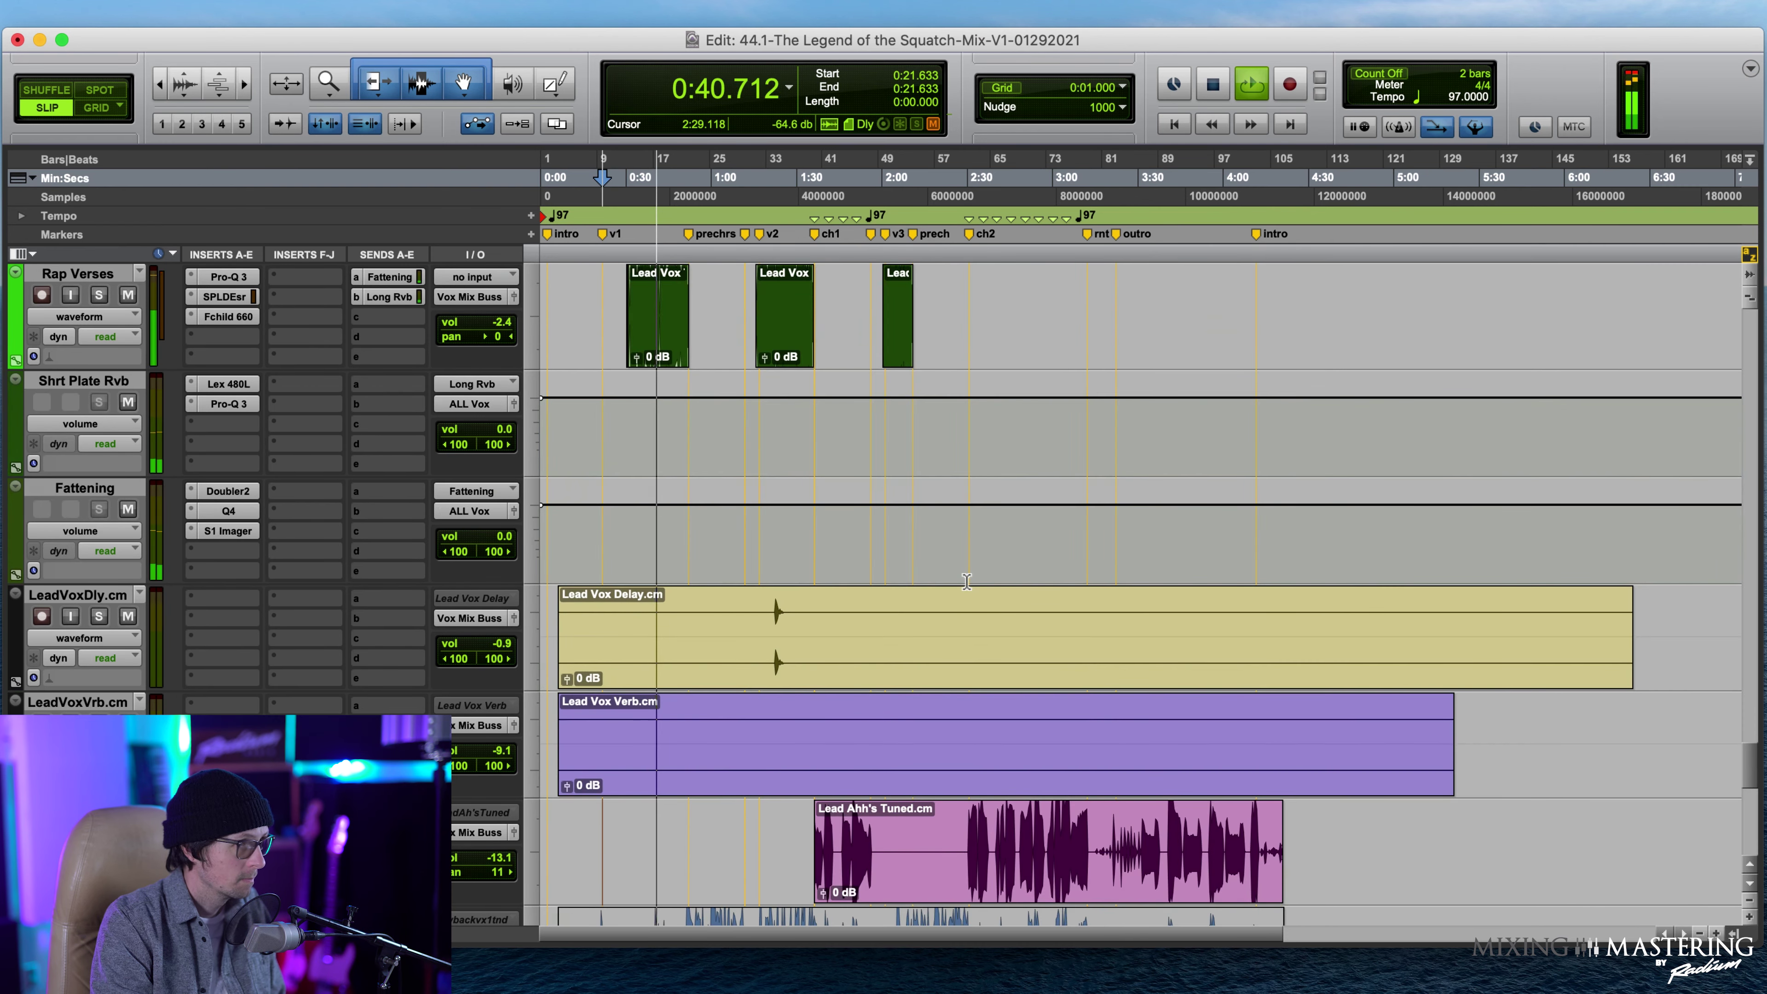
{"action": "scroll", "coordinate": [967, 582], "scroll_direction": "down", "scroll_amount": 9}
{"action": "scroll", "coordinate": [967, 581], "scroll_direction": "up", "scroll_amount": 4}
{"action": "scroll", "coordinate": [967, 581], "scroll_direction": "up", "scroll_amount": 5}
{"action": "key", "text": "space"}
{"action": "scroll", "coordinate": [967, 581], "scroll_direction": "up", "scroll_amount": 4}
{"action": "key", "text": "space"}
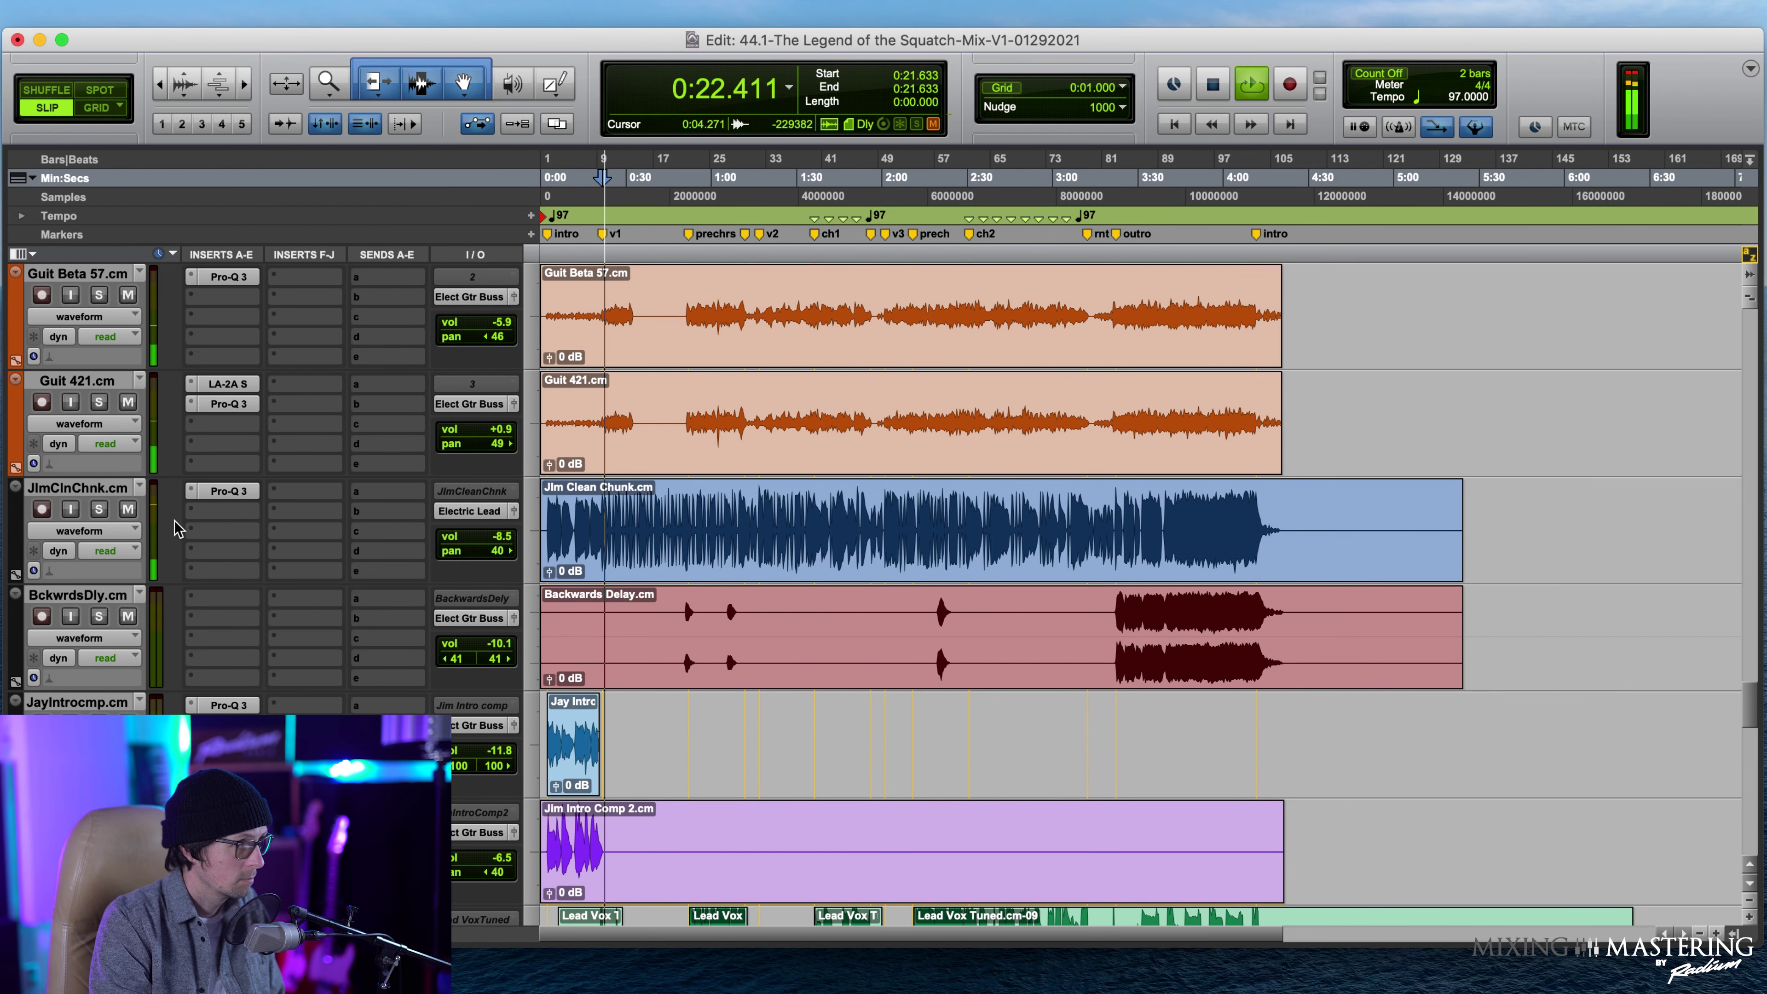
On the Jim Clean Chunk track's Pro-Q 3, raise the low cut to about 90 Hz and slightly cut the bell between 1 and 2 kHz.
{"action": "left_click", "coordinate": [99, 509]}
{"action": "left_click", "coordinate": [99, 510]}
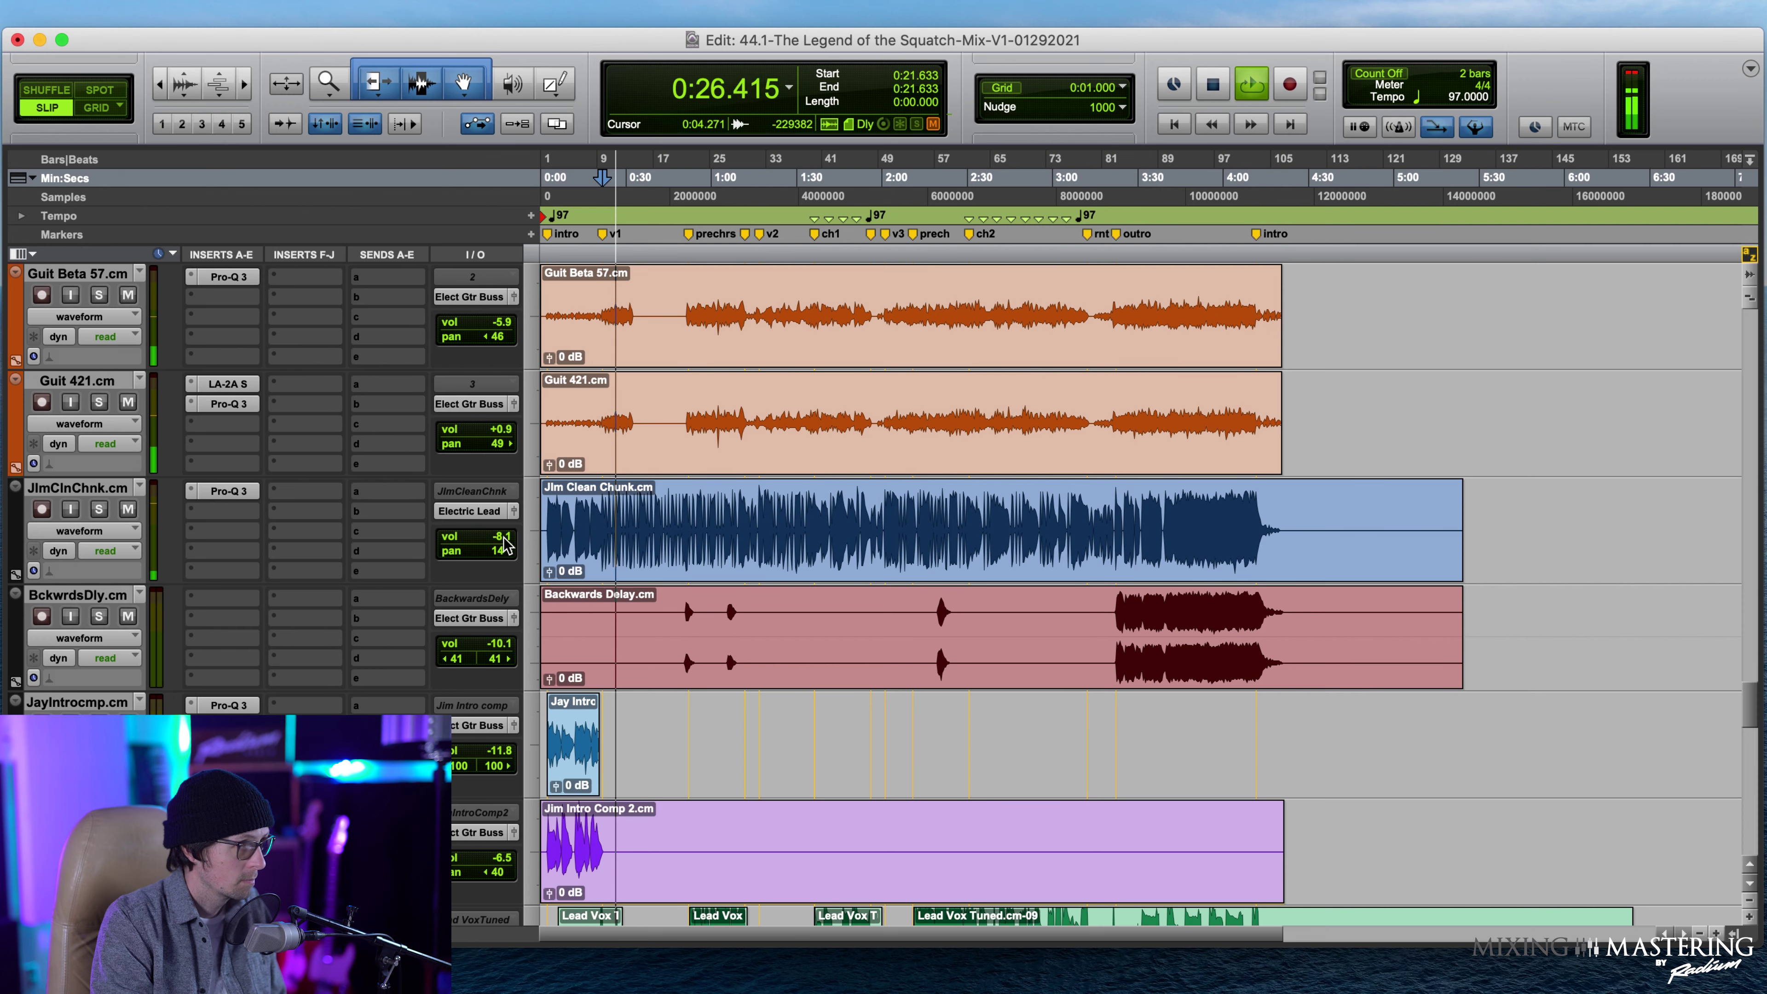
{"action": "left_click", "coordinate": [222, 490]}
{"action": "left_click", "coordinate": [595, 603]}
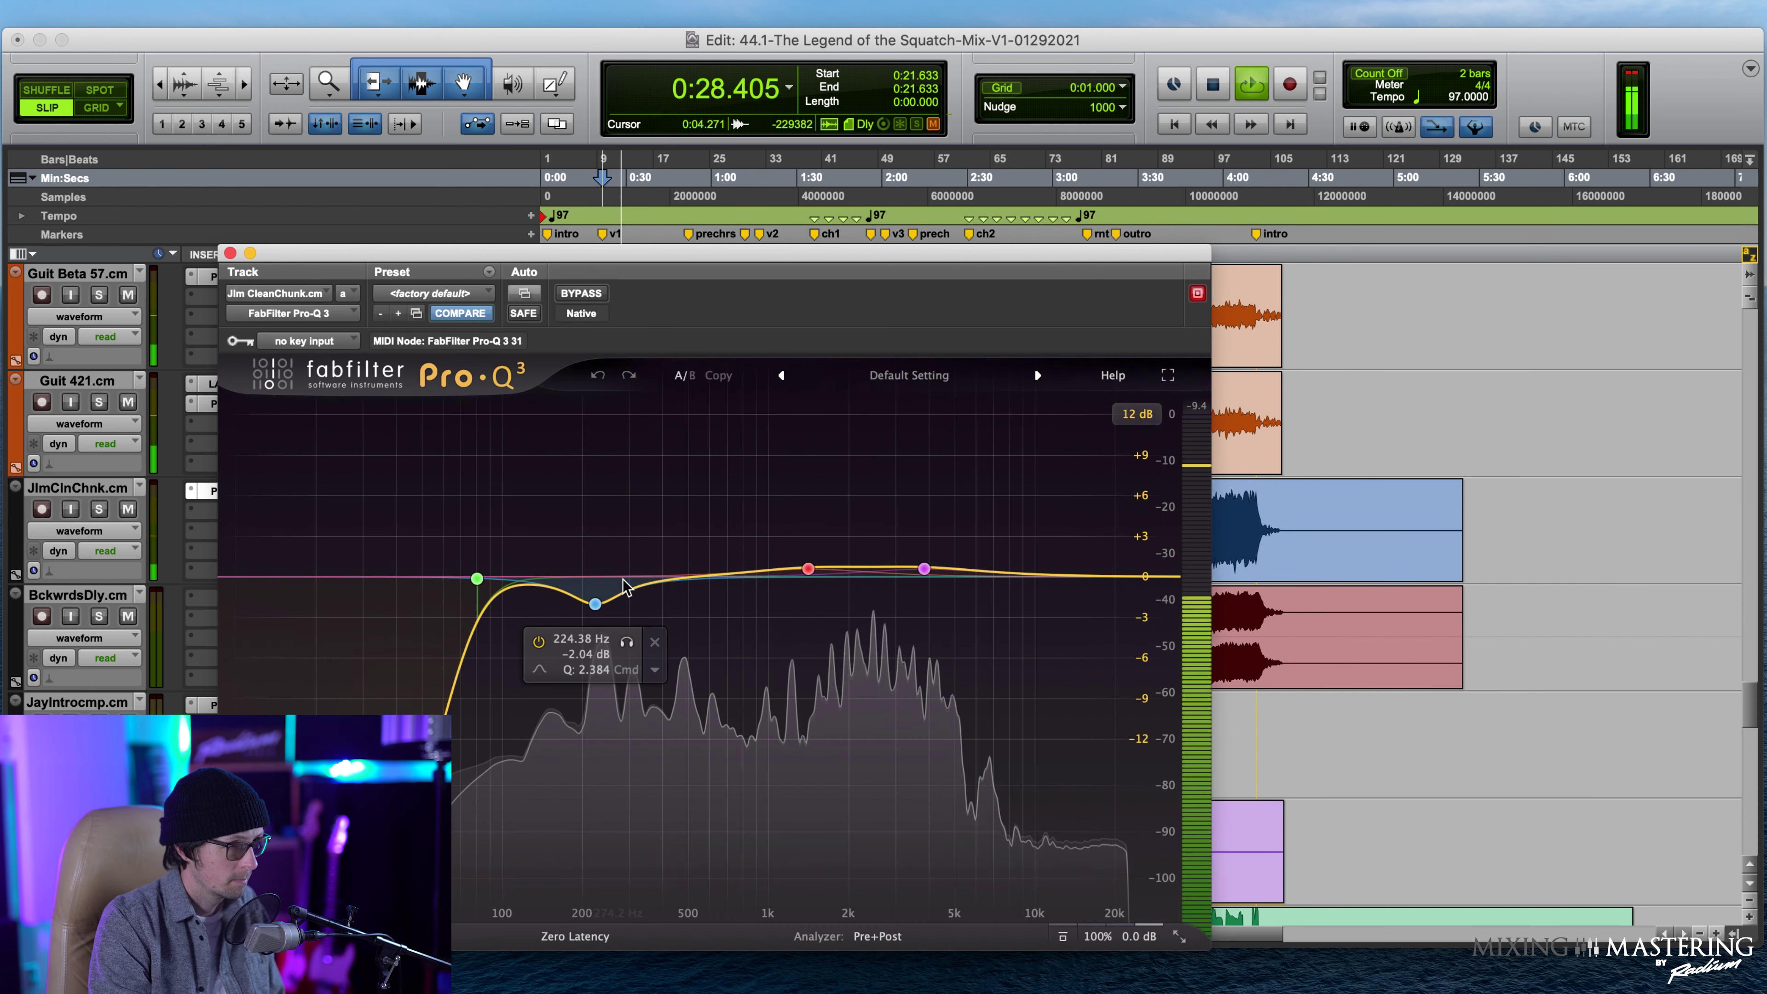
{"action": "left_click_drag", "start_coordinate": [477, 578], "coordinate": [488, 595]}
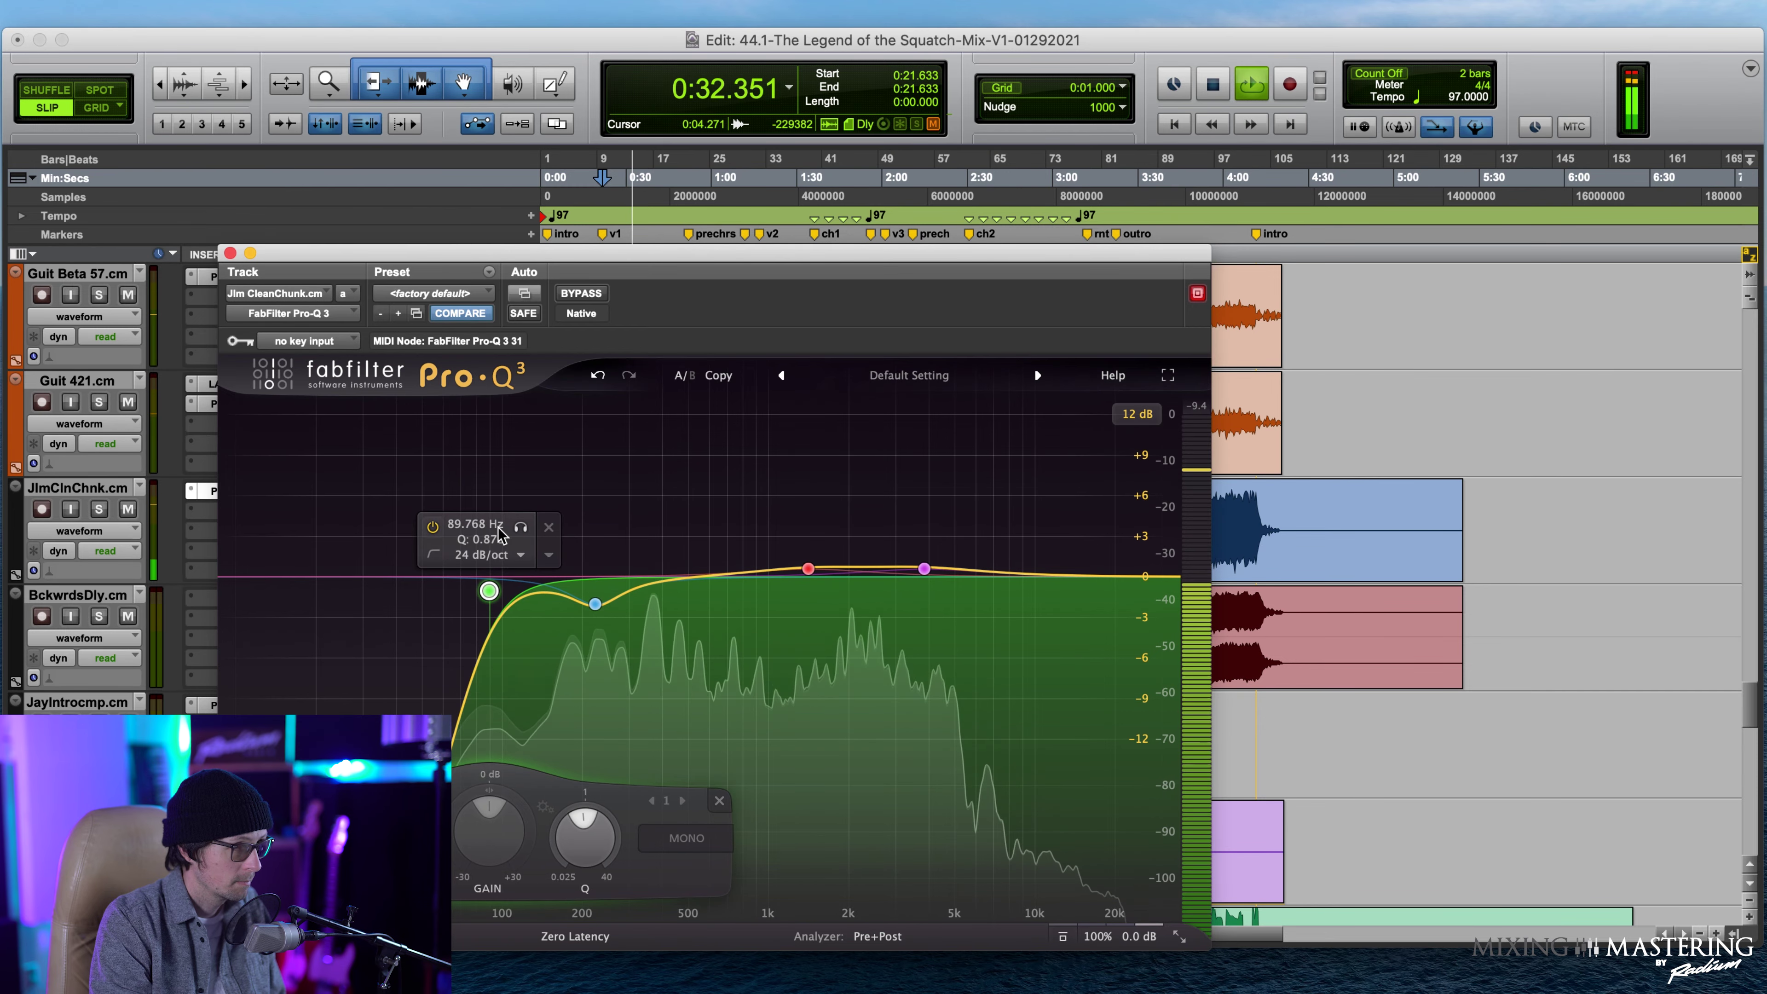
{"action": "mouse_move", "coordinate": [811, 569]}
{"action": "left_click_drag", "start_coordinate": [811, 570], "coordinate": [806, 595]}
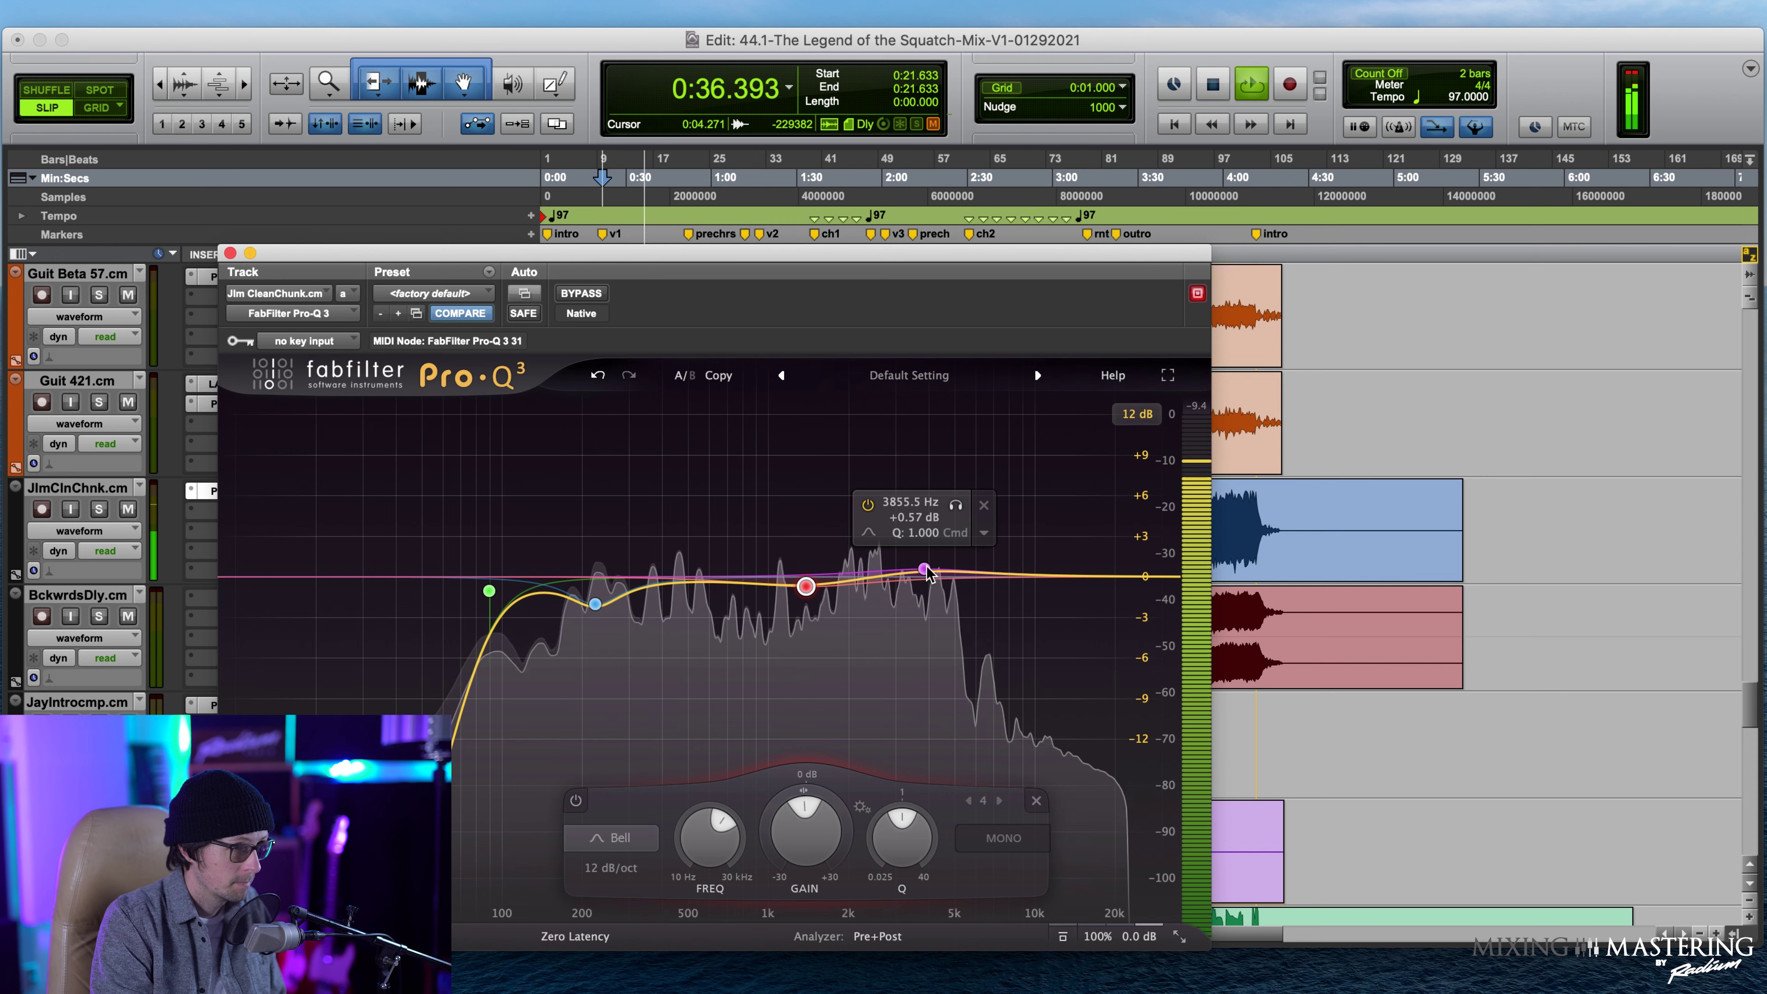
{"action": "left_click", "coordinate": [230, 252]}
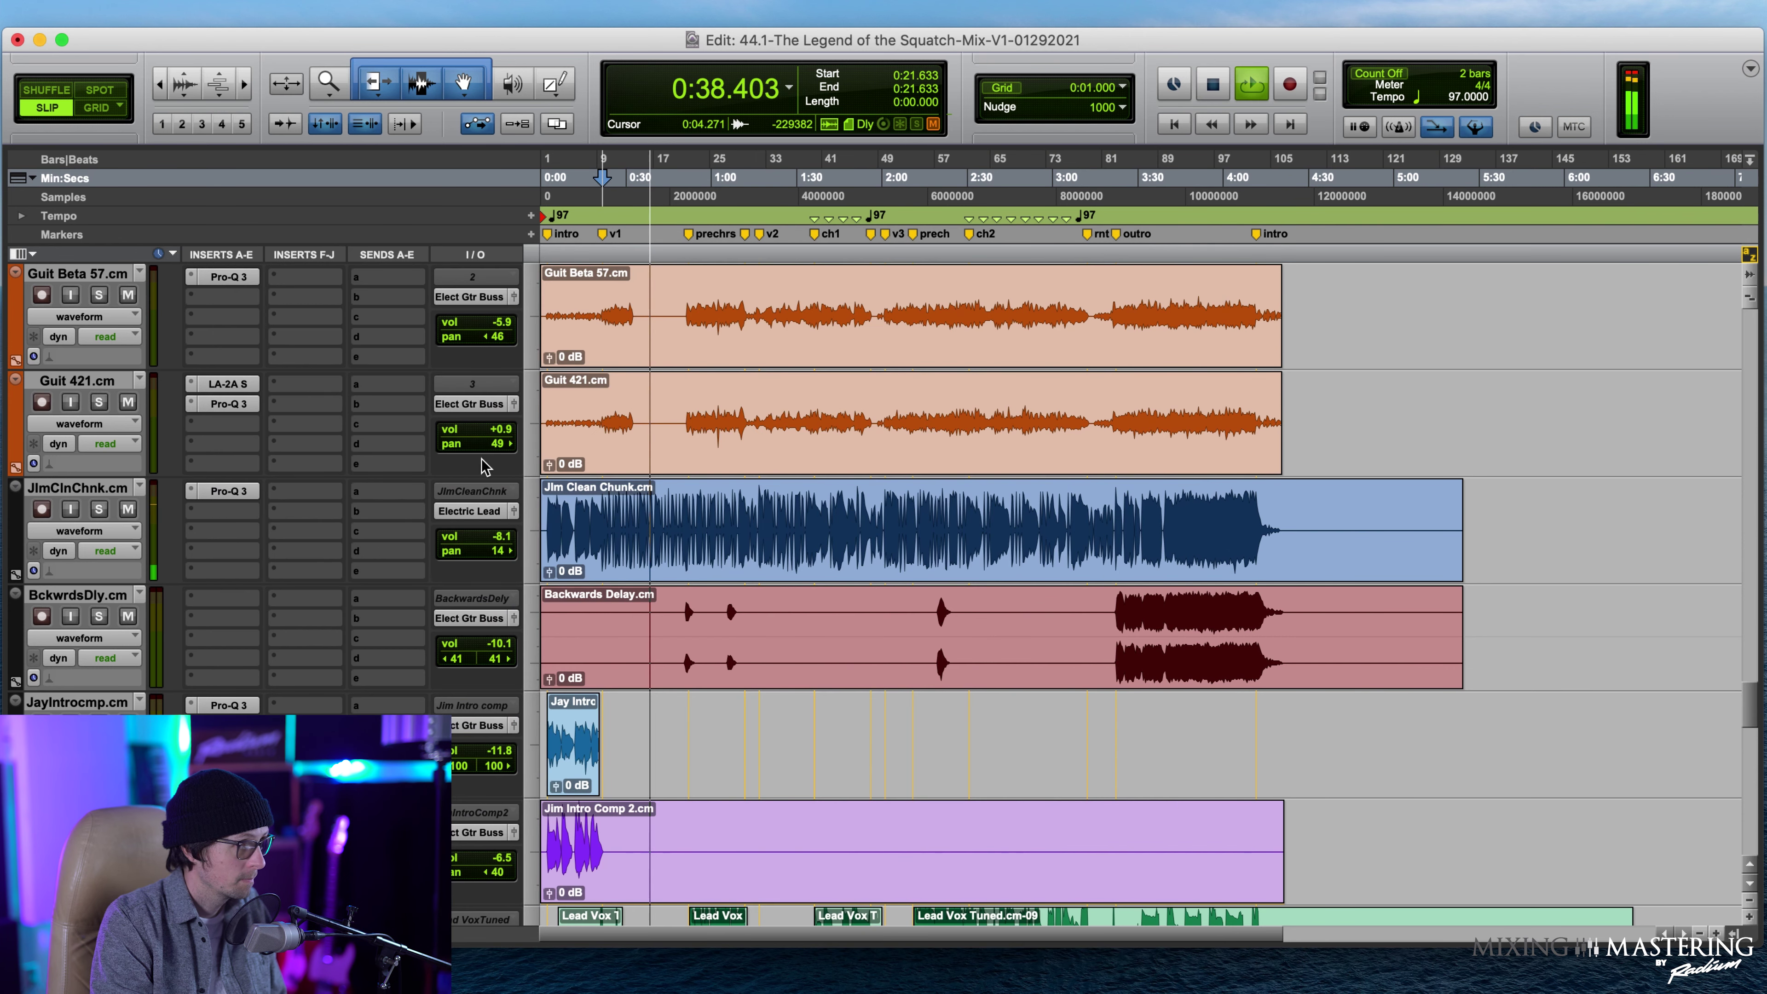
Show the Jim Clean Chunk track's volume automation and trim the curve down about 5.8 dB across the whole song.
{"action": "left_click", "coordinate": [498, 540]}
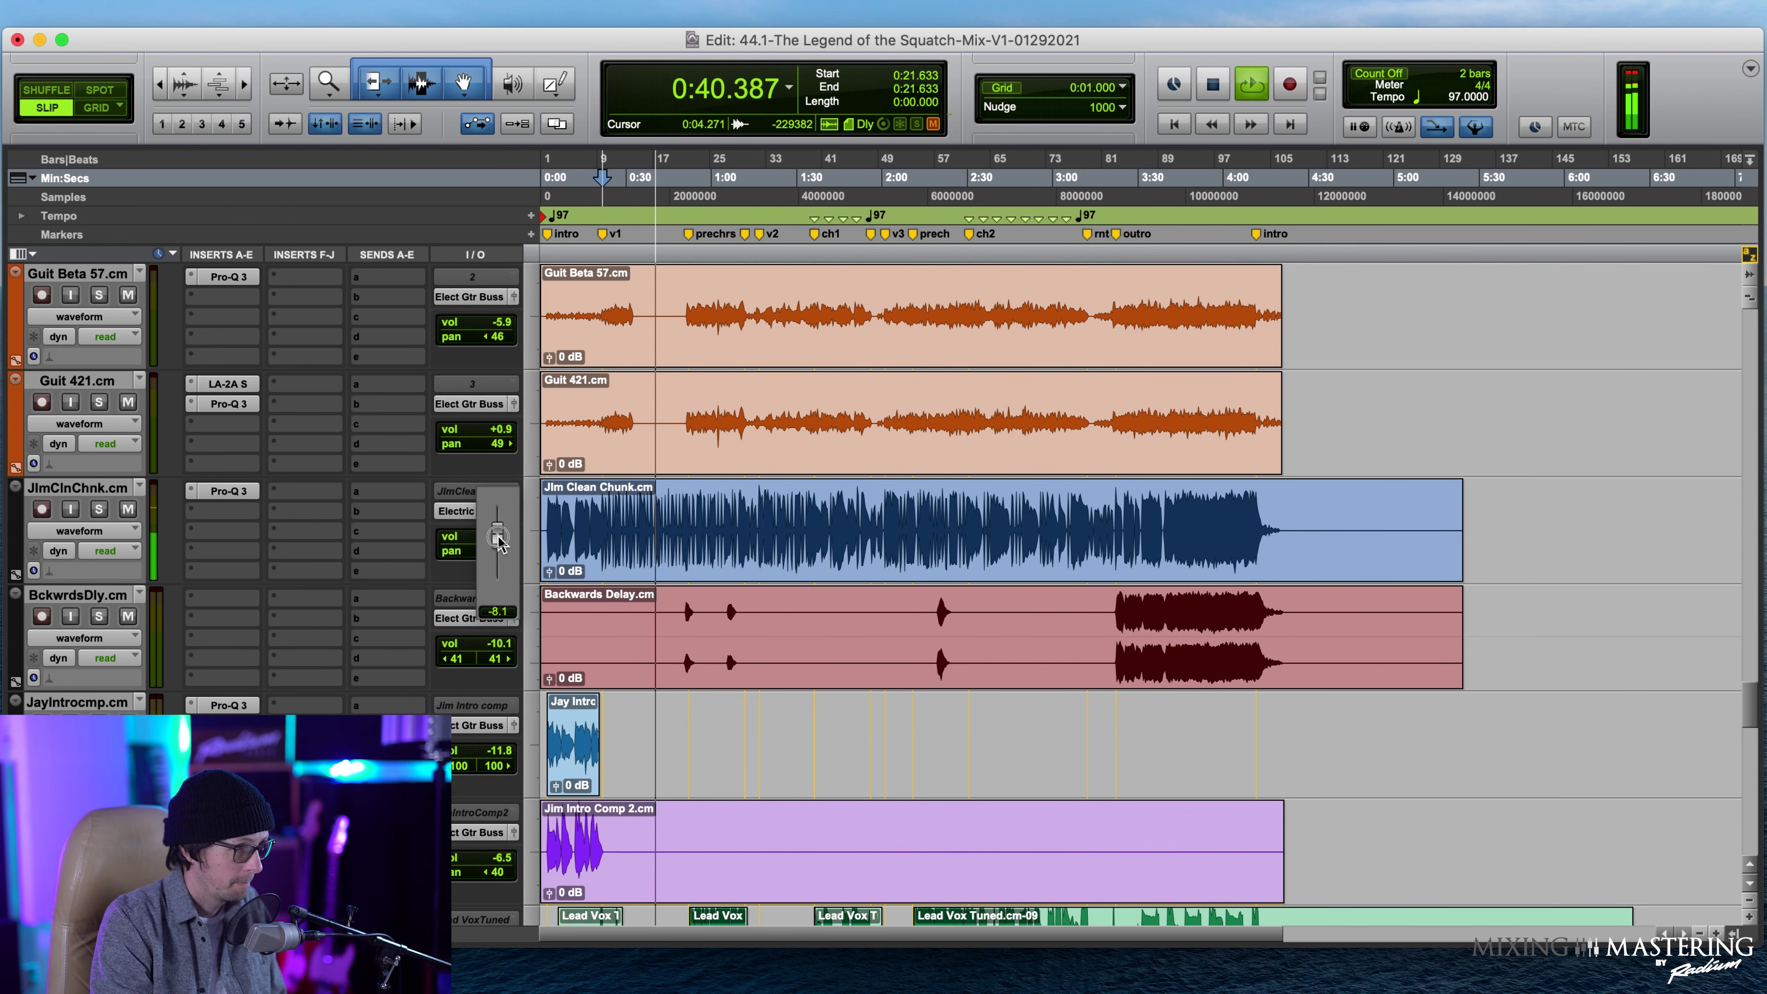
{"action": "left_click_drag", "start_coordinate": [501, 549], "coordinate": [501, 549]}
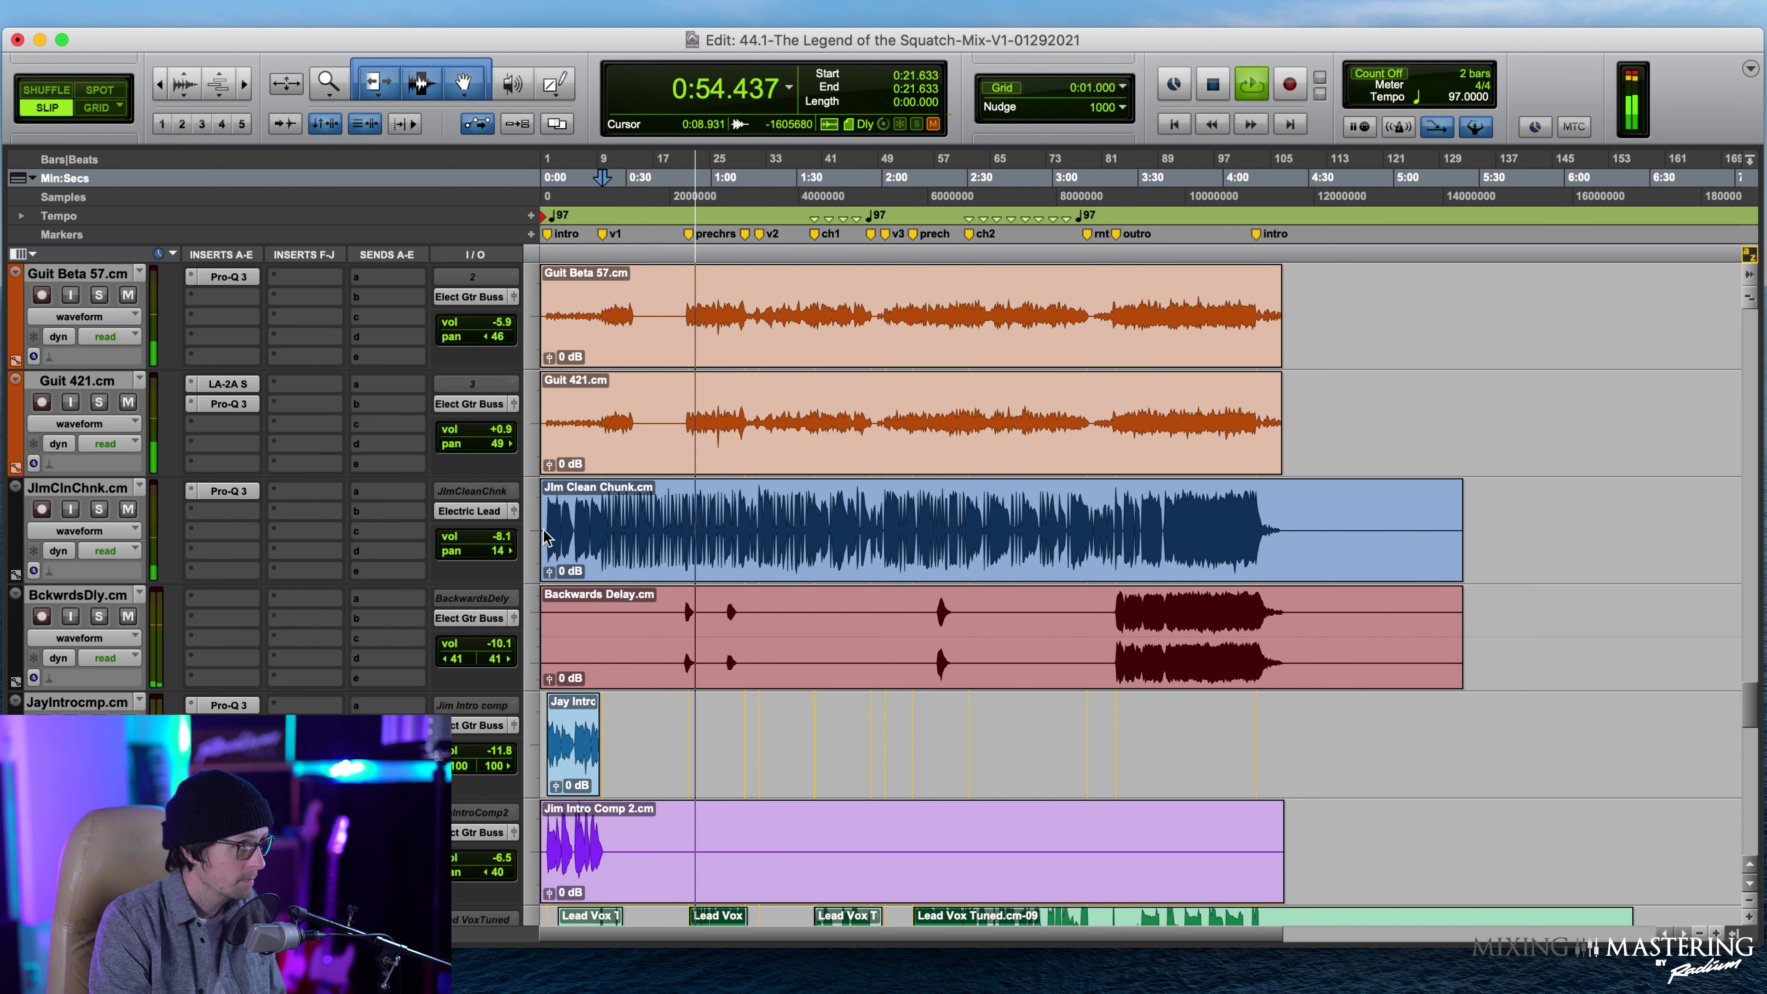
{"action": "left_click", "coordinate": [79, 531]}
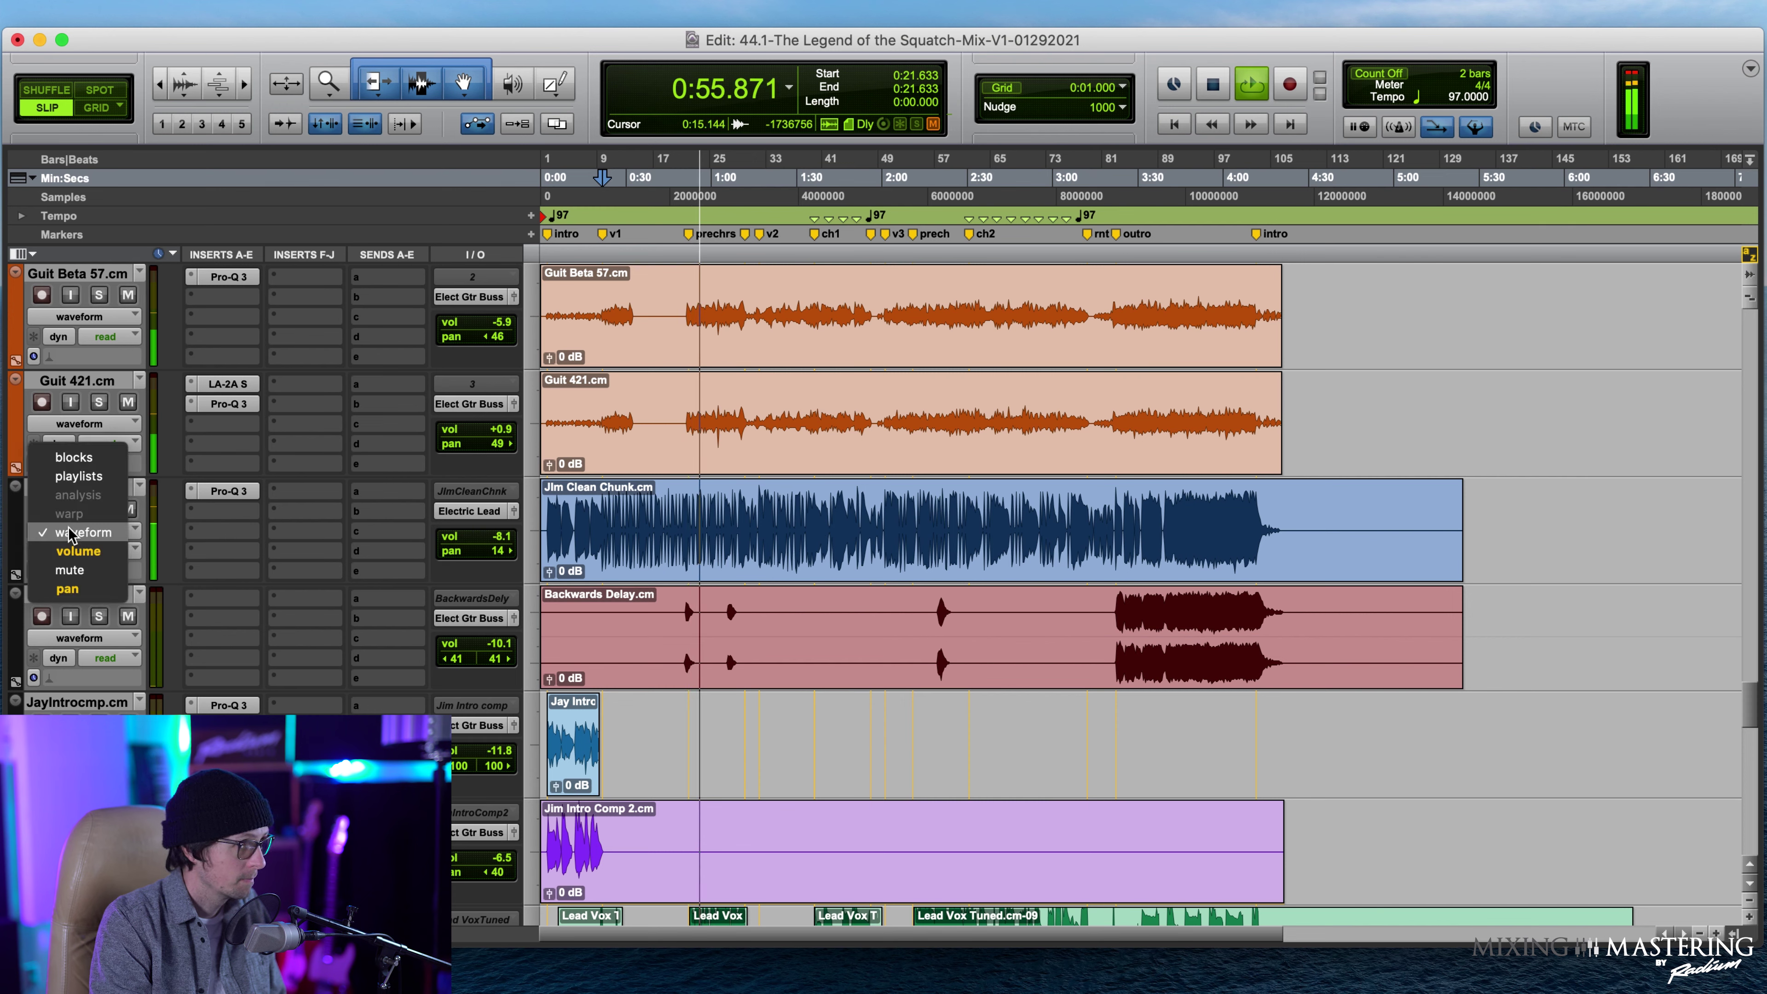
{"action": "left_click", "coordinate": [79, 551]}
{"action": "key", "text": "space"}
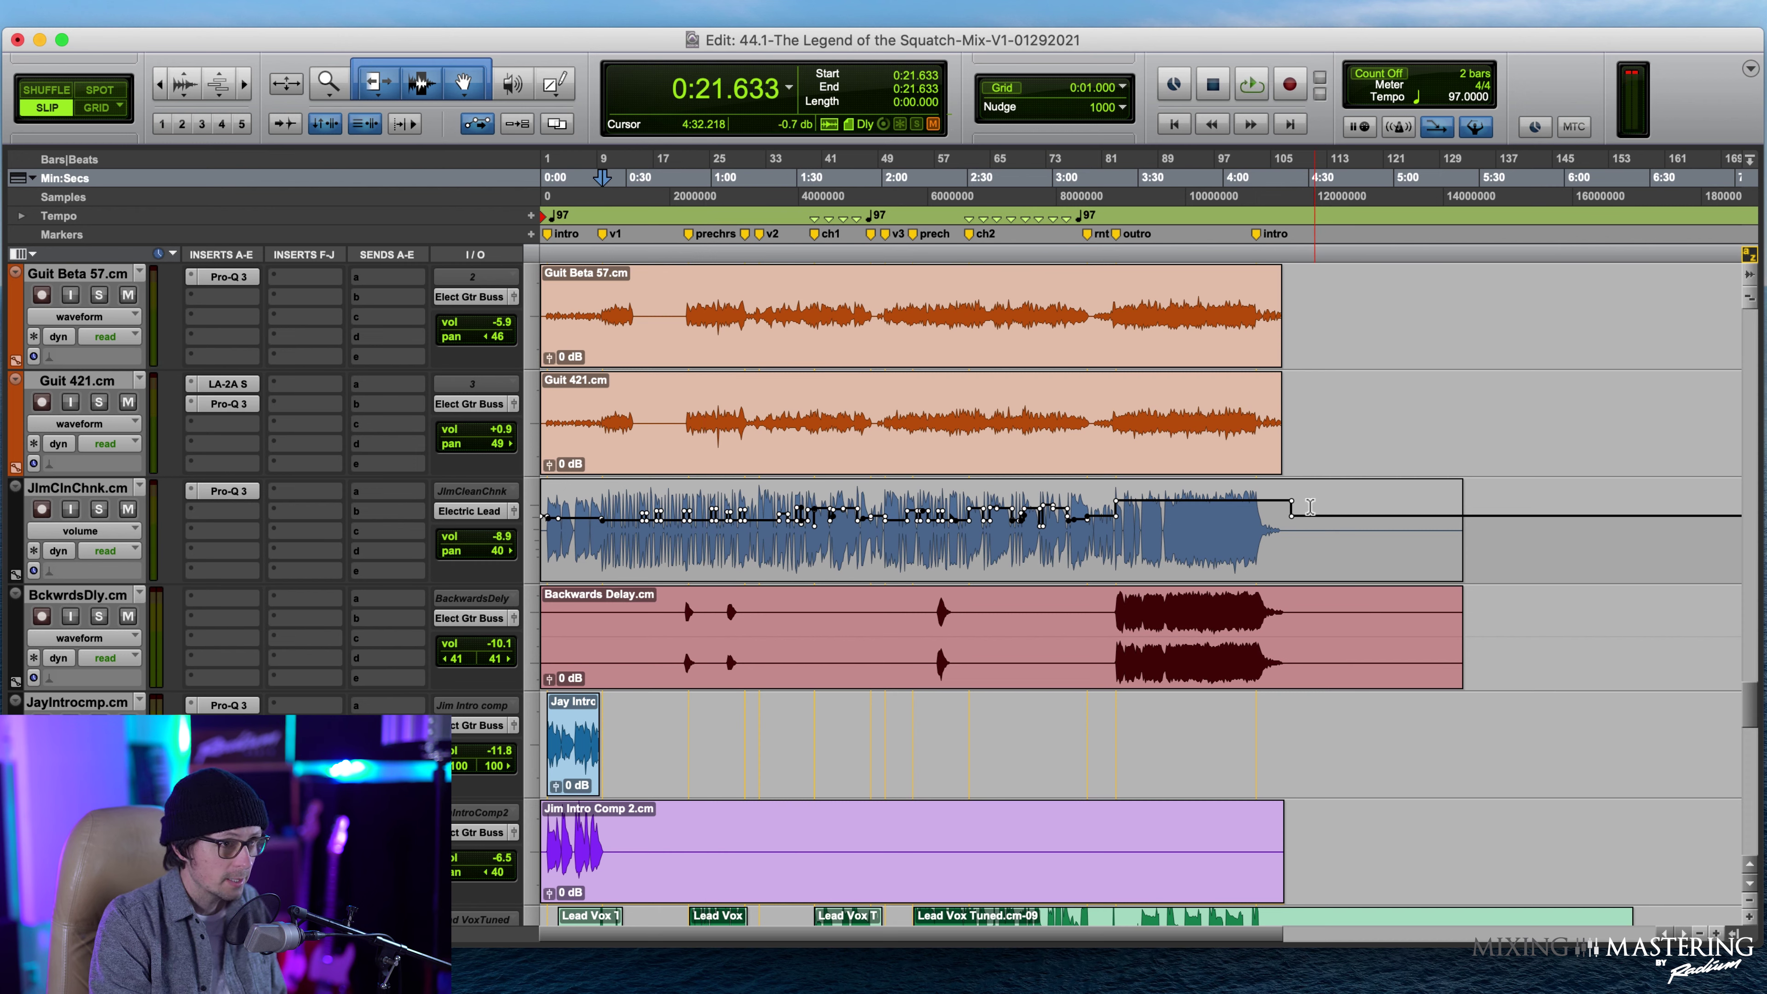
{"action": "left_click_drag", "start_coordinate": [1302, 509], "coordinate": [475, 502]}
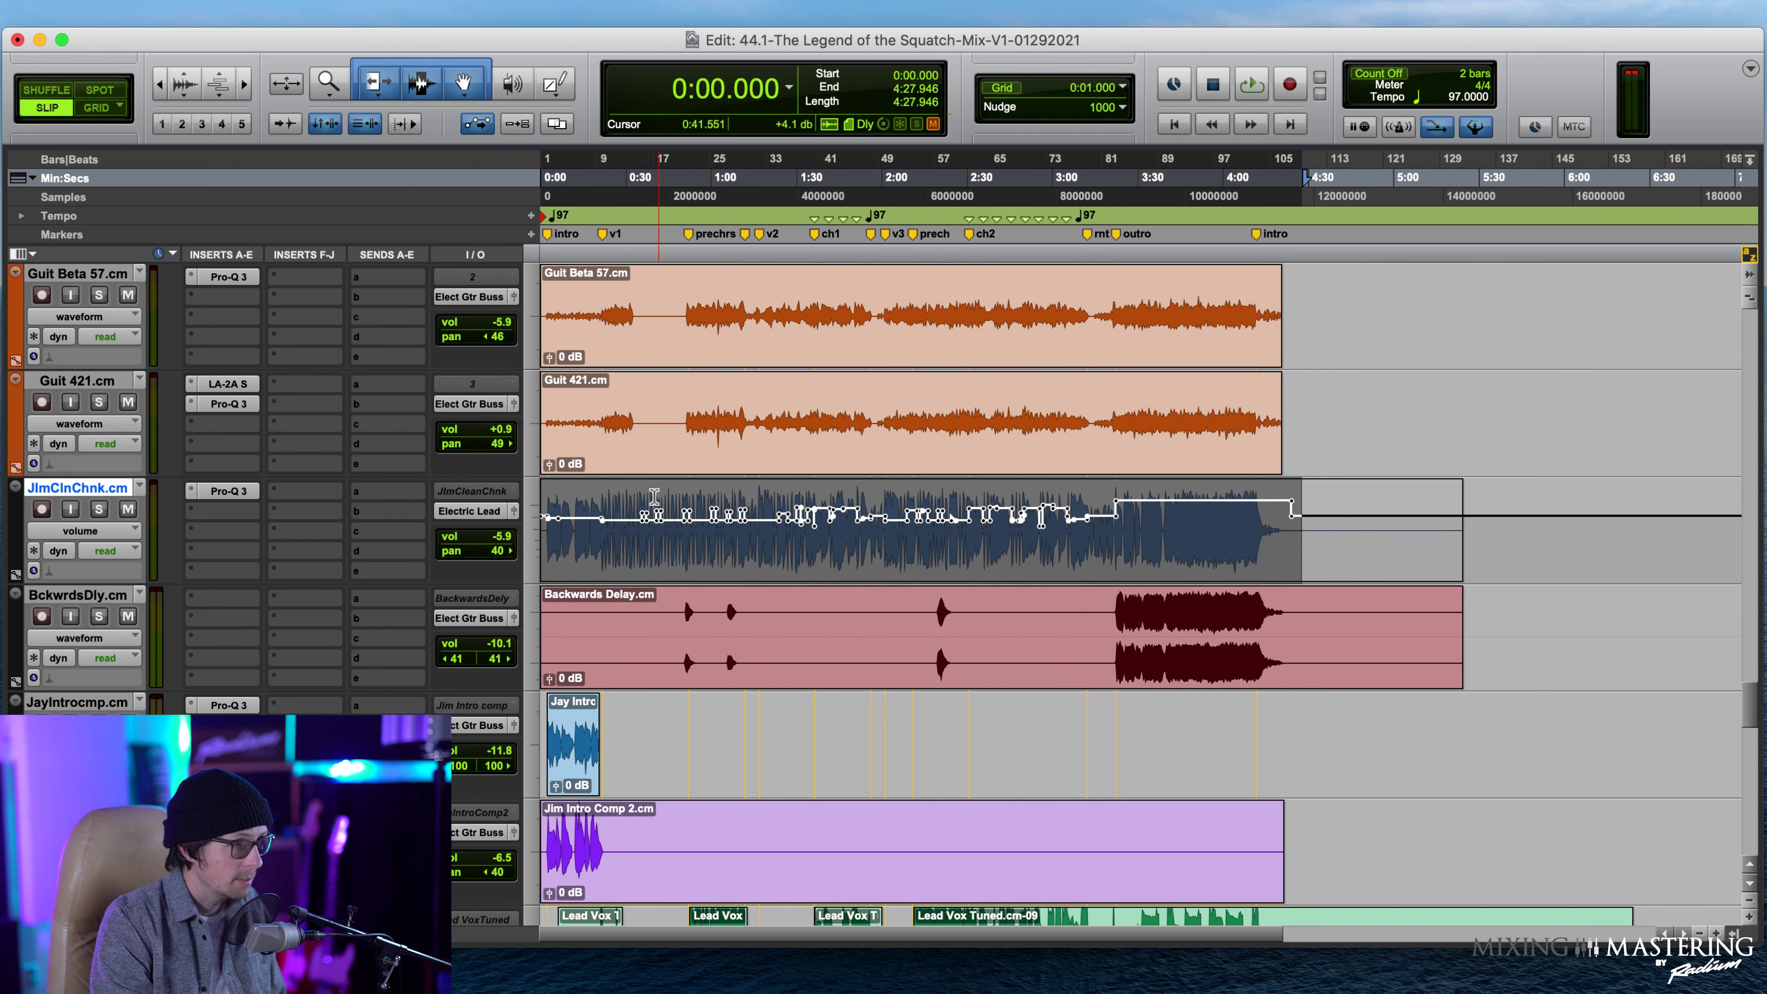
{"action": "left_click_drag", "start_coordinate": [624, 500], "coordinate": [621, 517]}
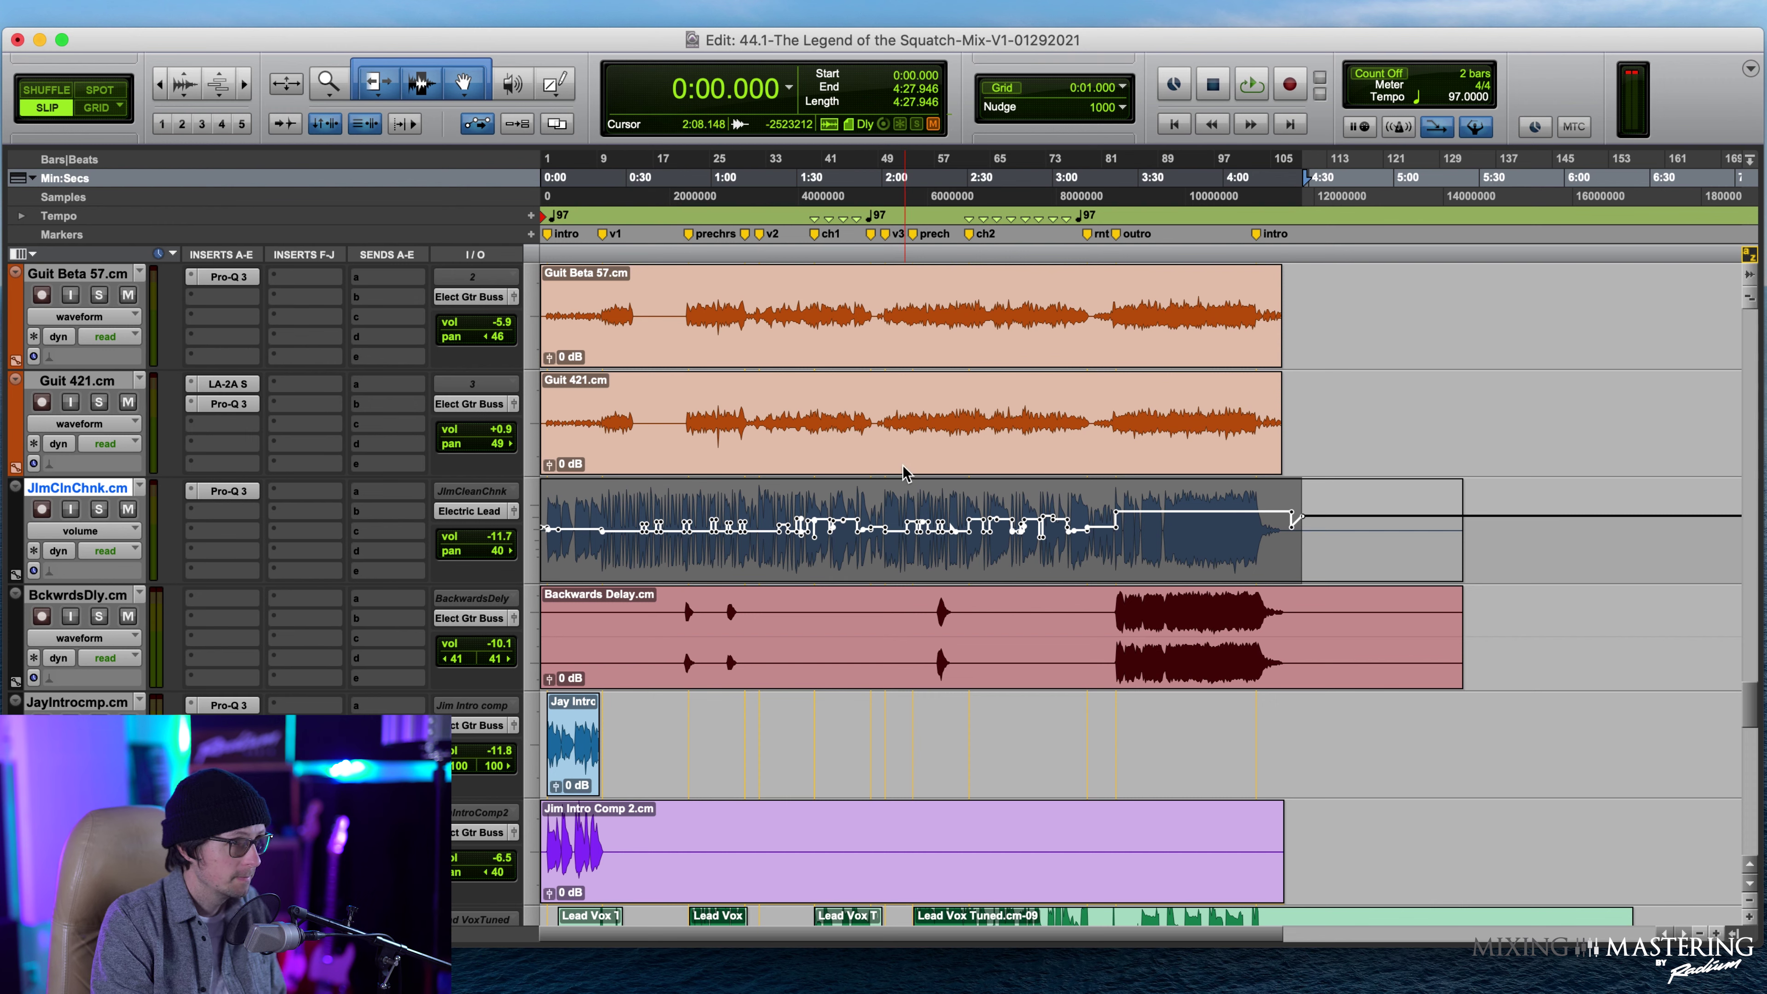
Audition the verse from about 0:24, and again from about 0:31.
{"action": "left_click", "coordinate": [610, 538]}
{"action": "key", "text": "space"}
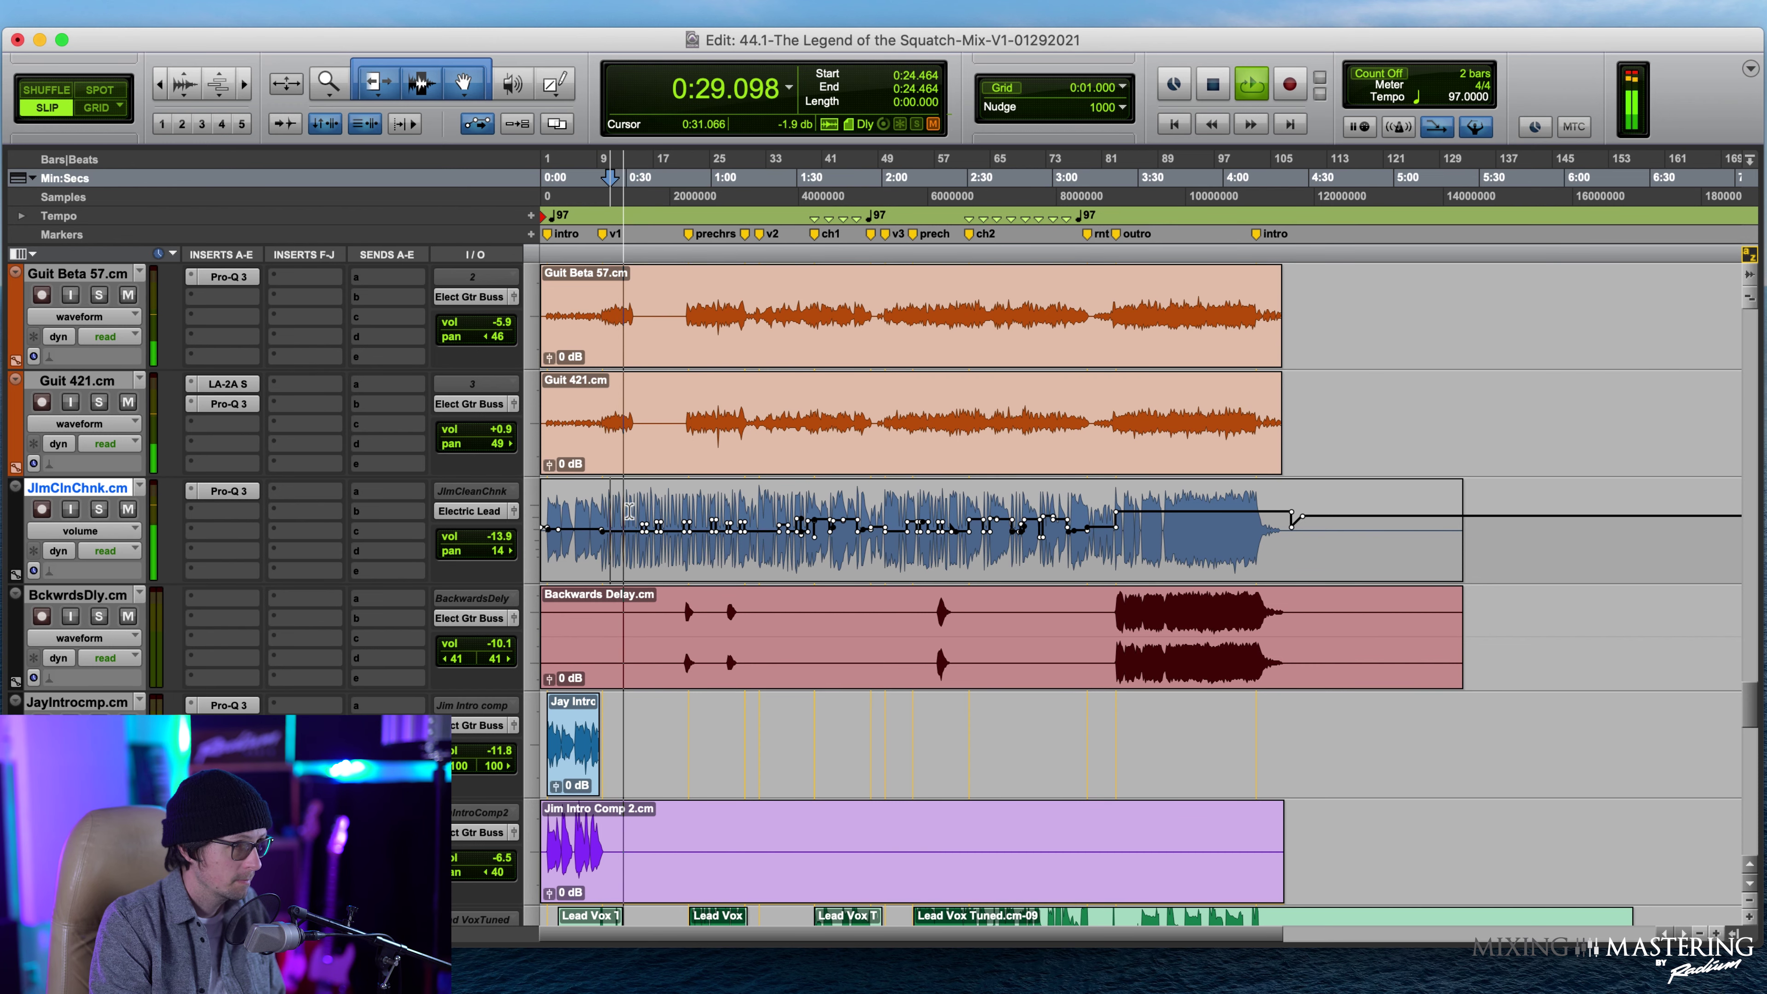
{"action": "left_click", "coordinate": [629, 510]}
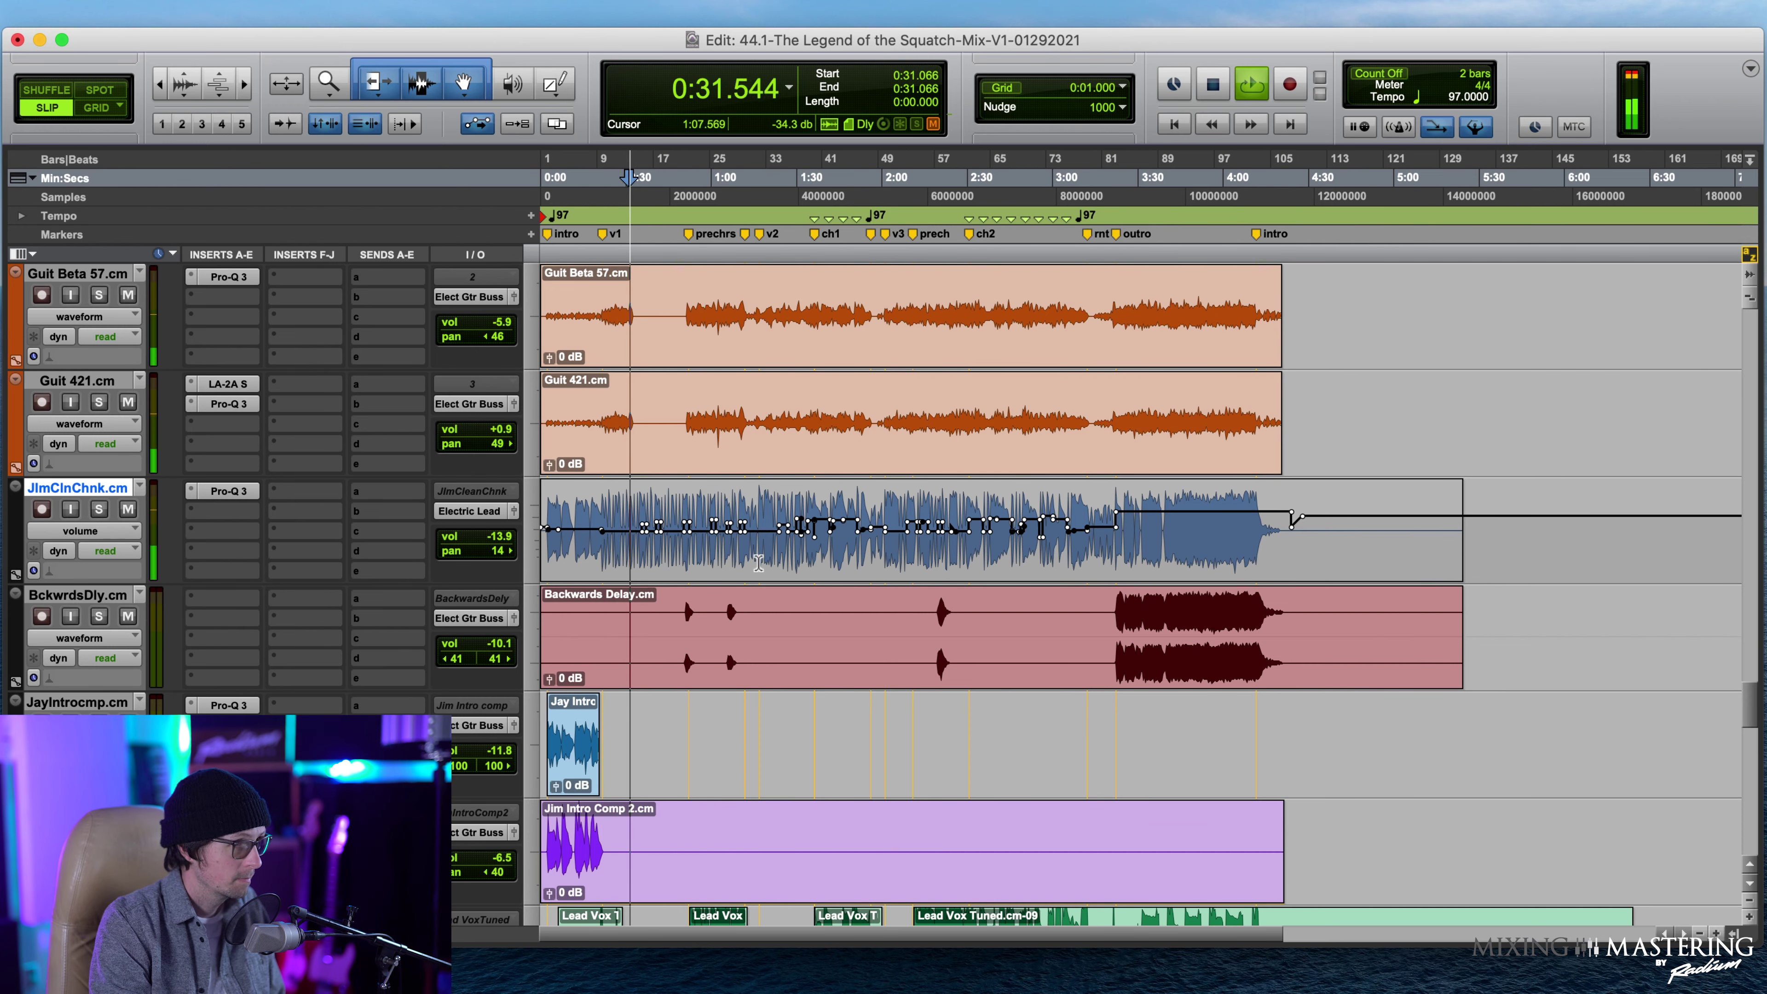
Fine-tune the Mix of the Electric Lead's Black Spring reverb to about 2.8 and close the plug-in.
{"action": "scroll", "coordinate": [758, 562], "scroll_direction": "up", "scroll_amount": 5}
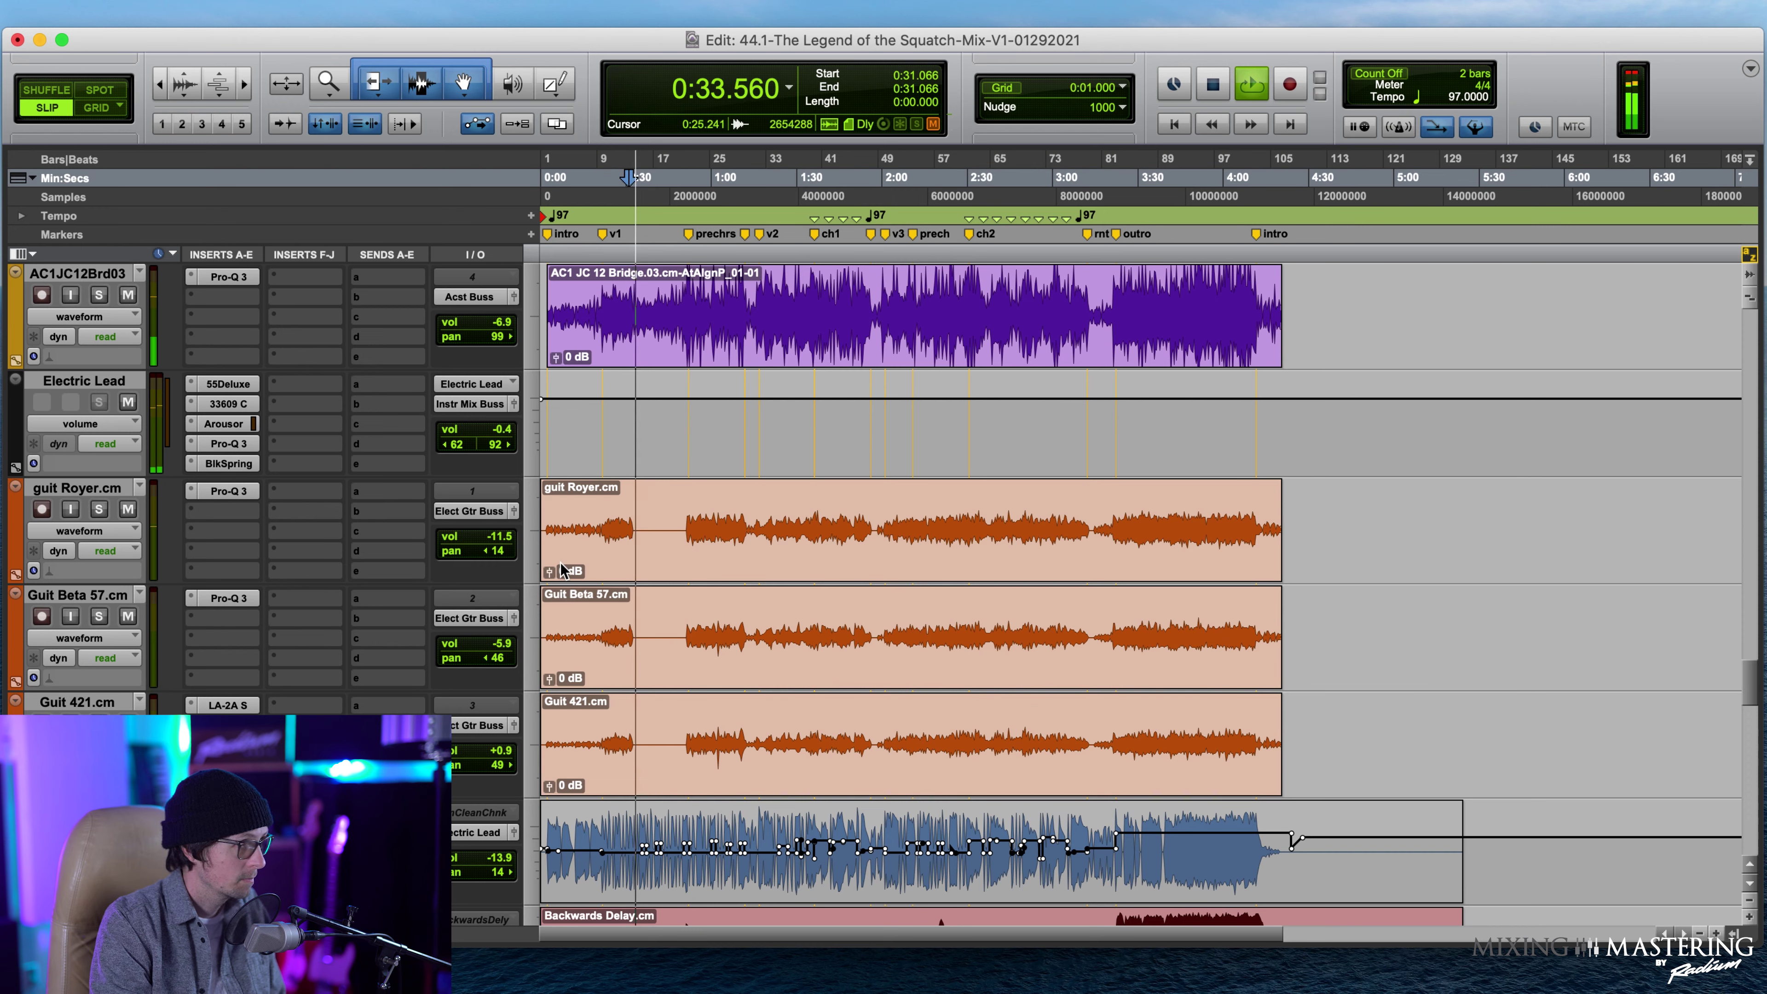
{"action": "left_click", "coordinate": [225, 463]}
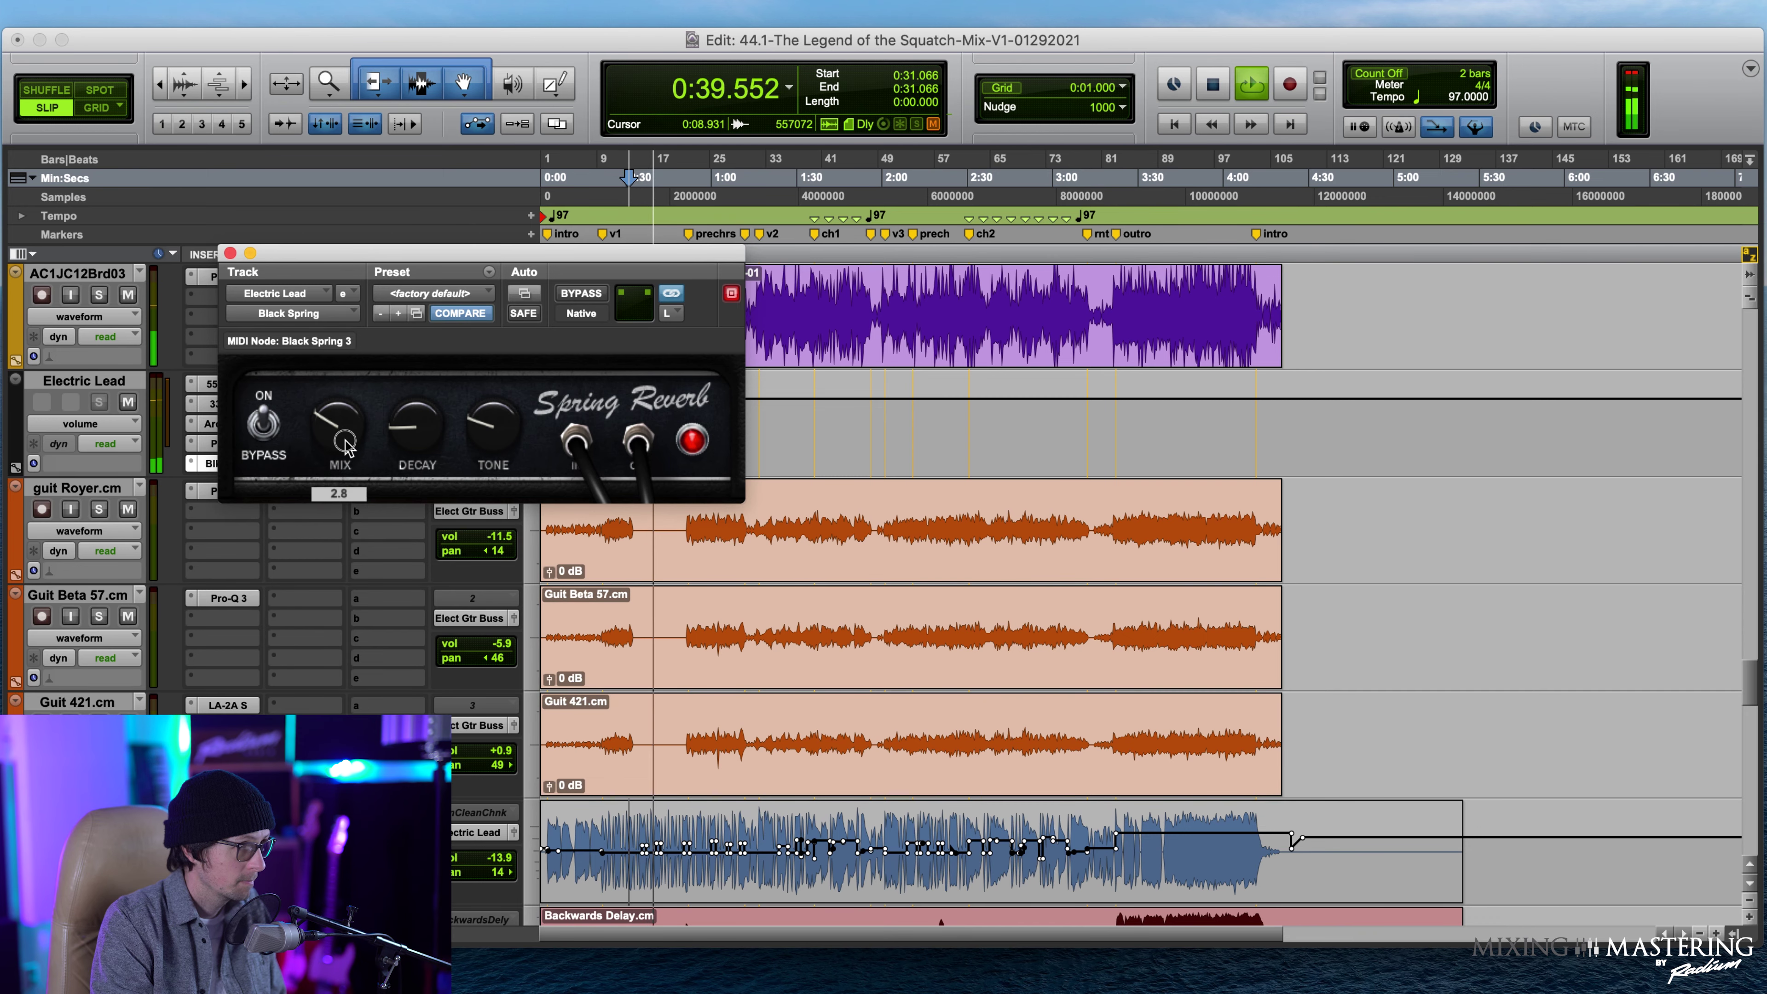
{"action": "left_click_drag", "start_coordinate": [341, 440], "coordinate": [339, 445]}
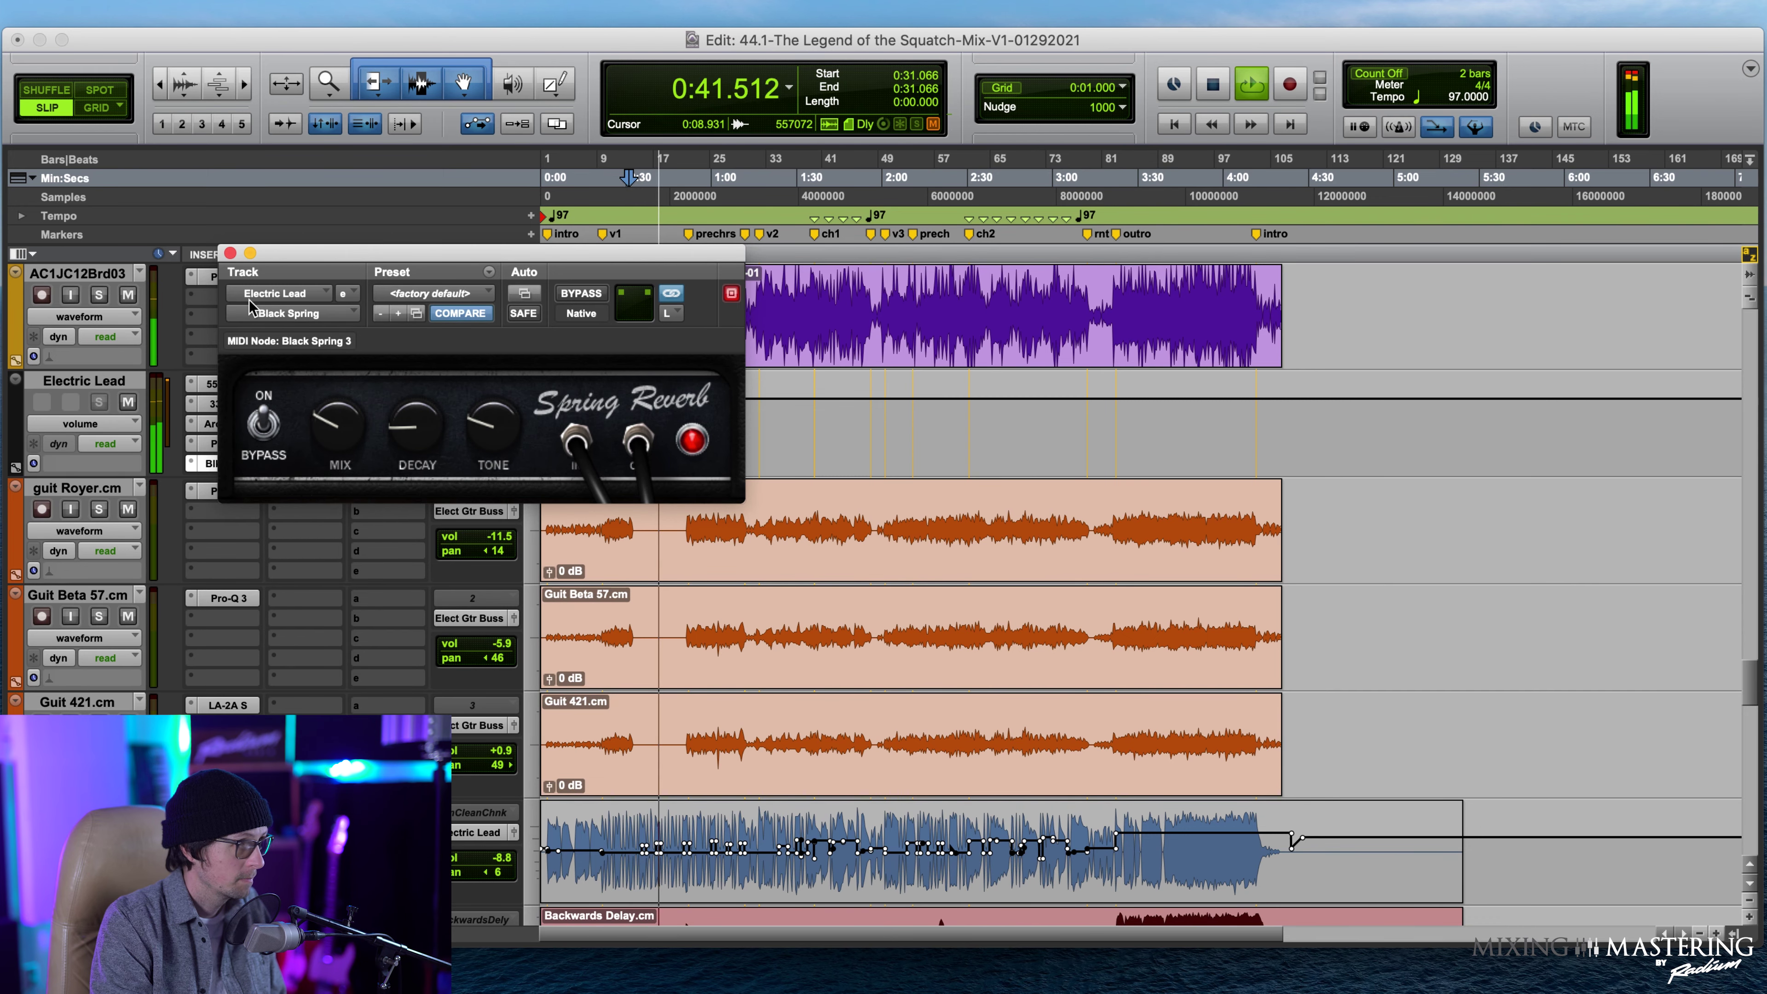
{"action": "left_click", "coordinate": [229, 252]}
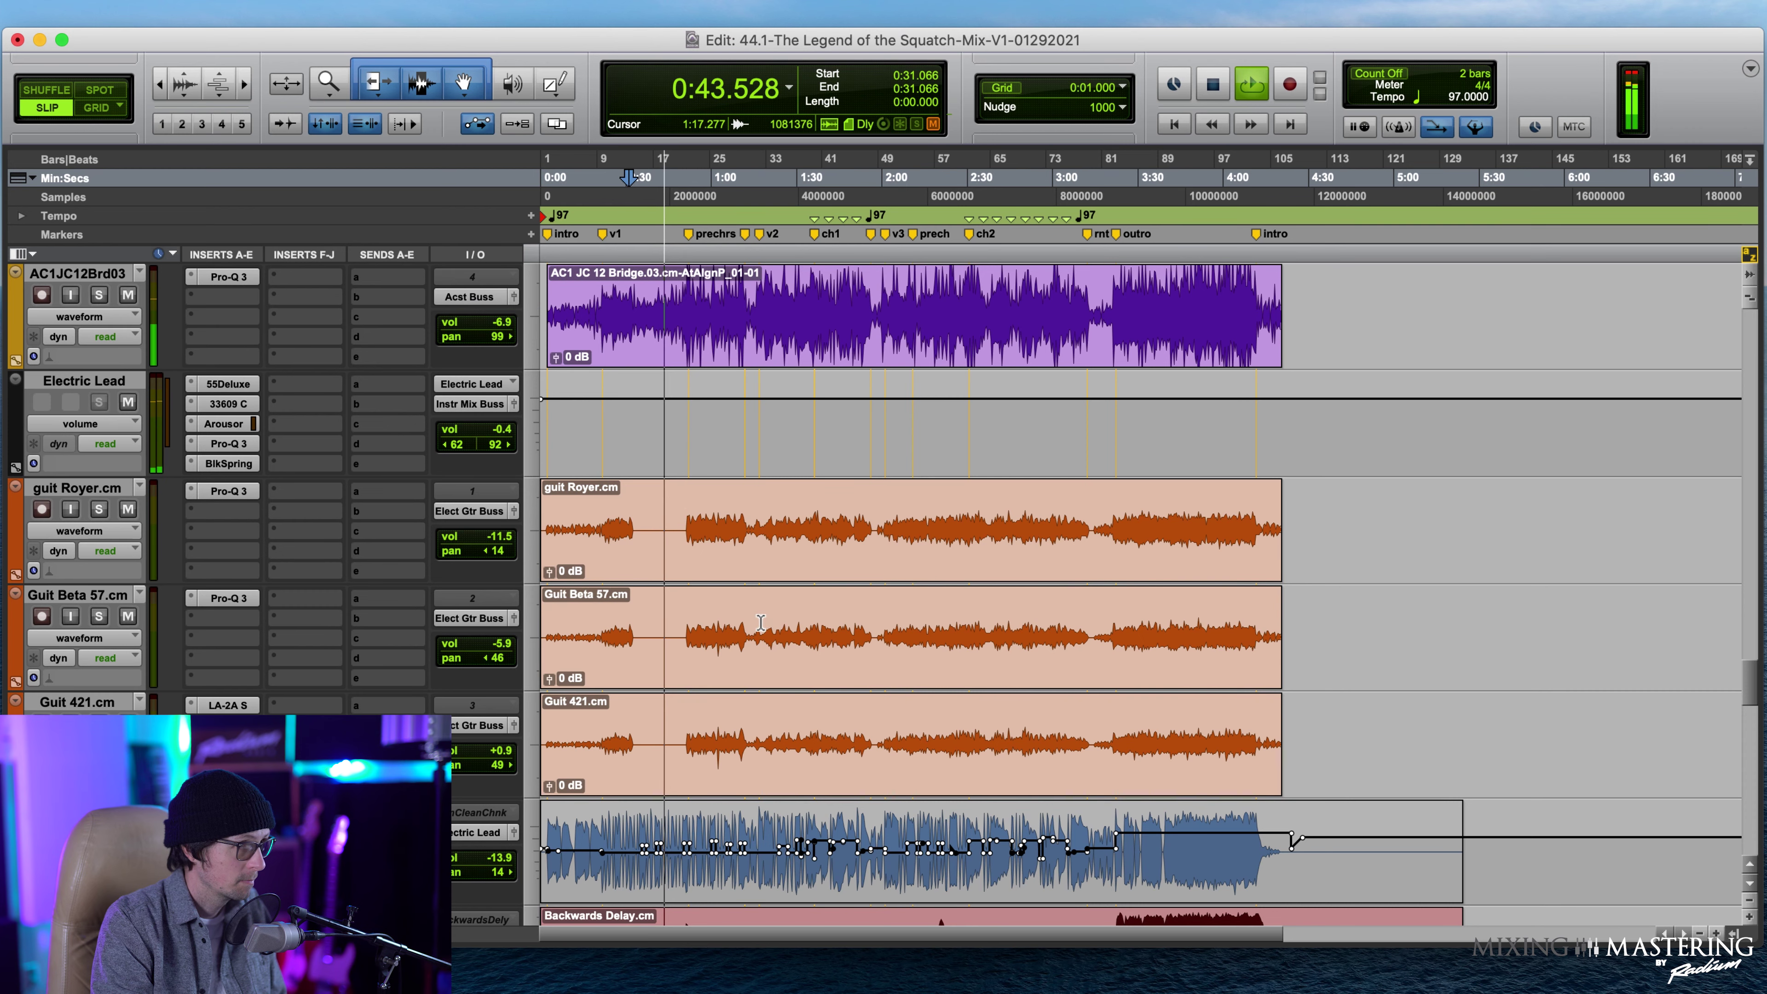
Stop playback and try to insert the mono Pultec EQP-1A after the Fairchild 660 on the Rap Verses track.
{"action": "scroll", "coordinate": [744, 622], "scroll_direction": "down", "scroll_amount": 10}
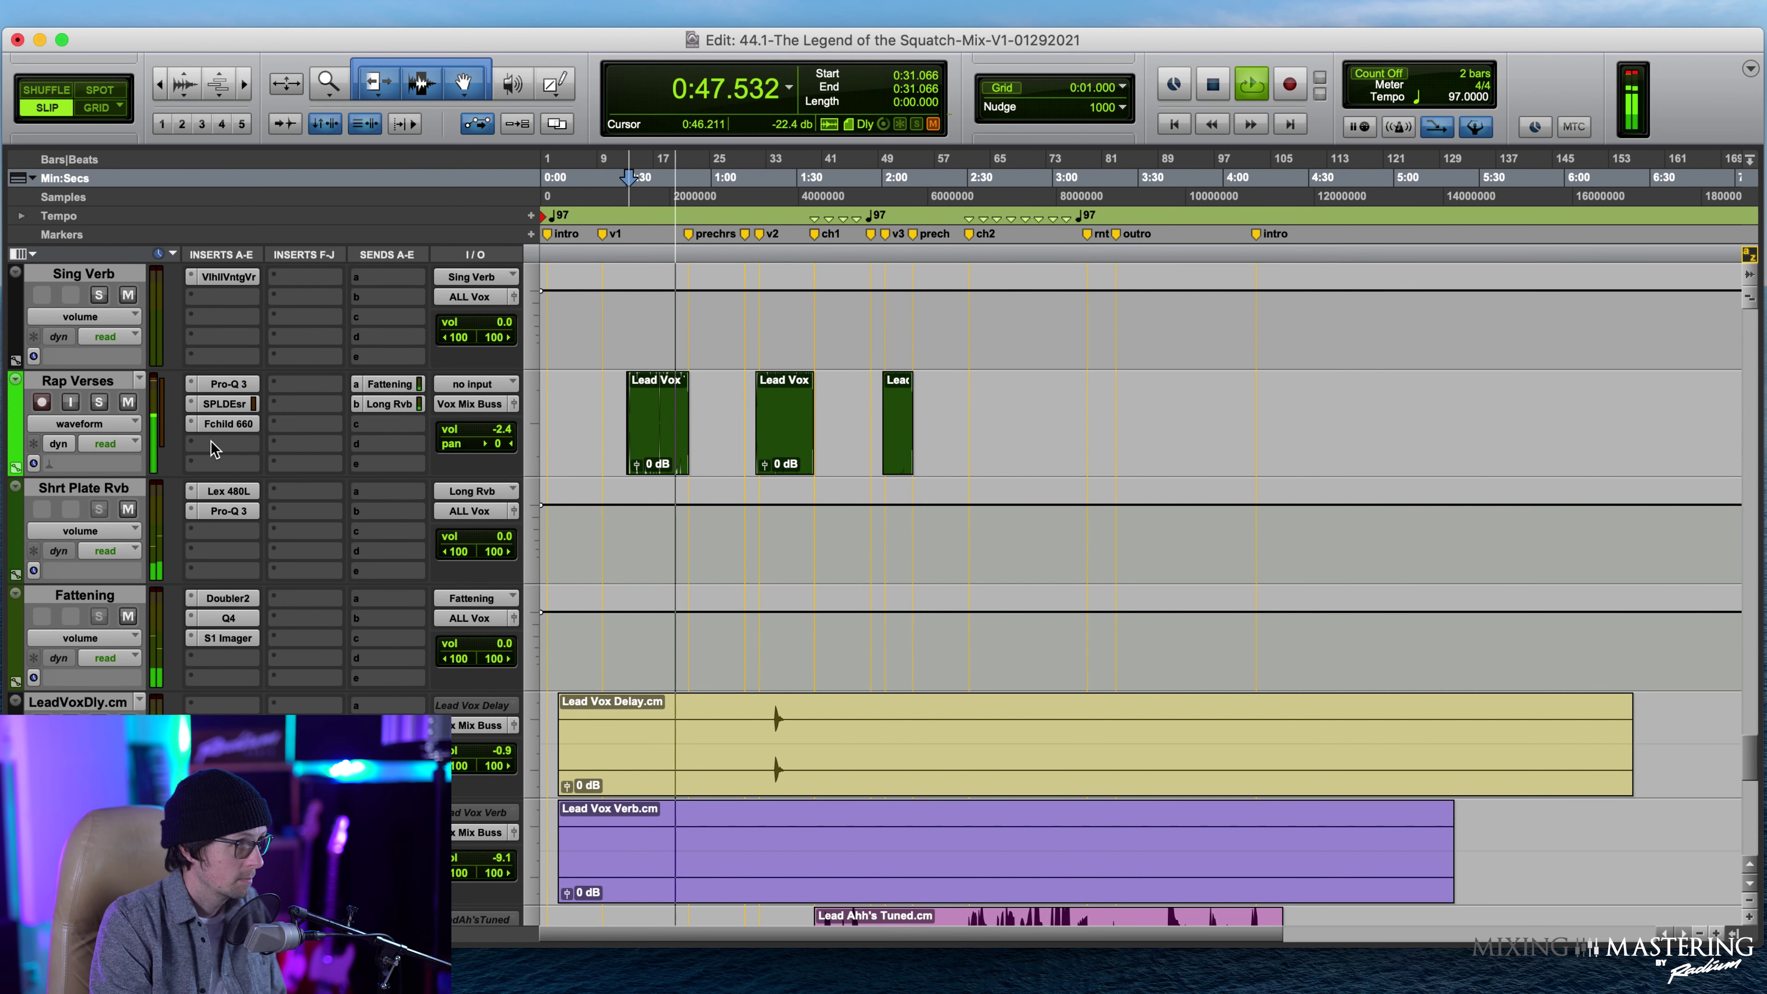
{"action": "key", "text": "space"}
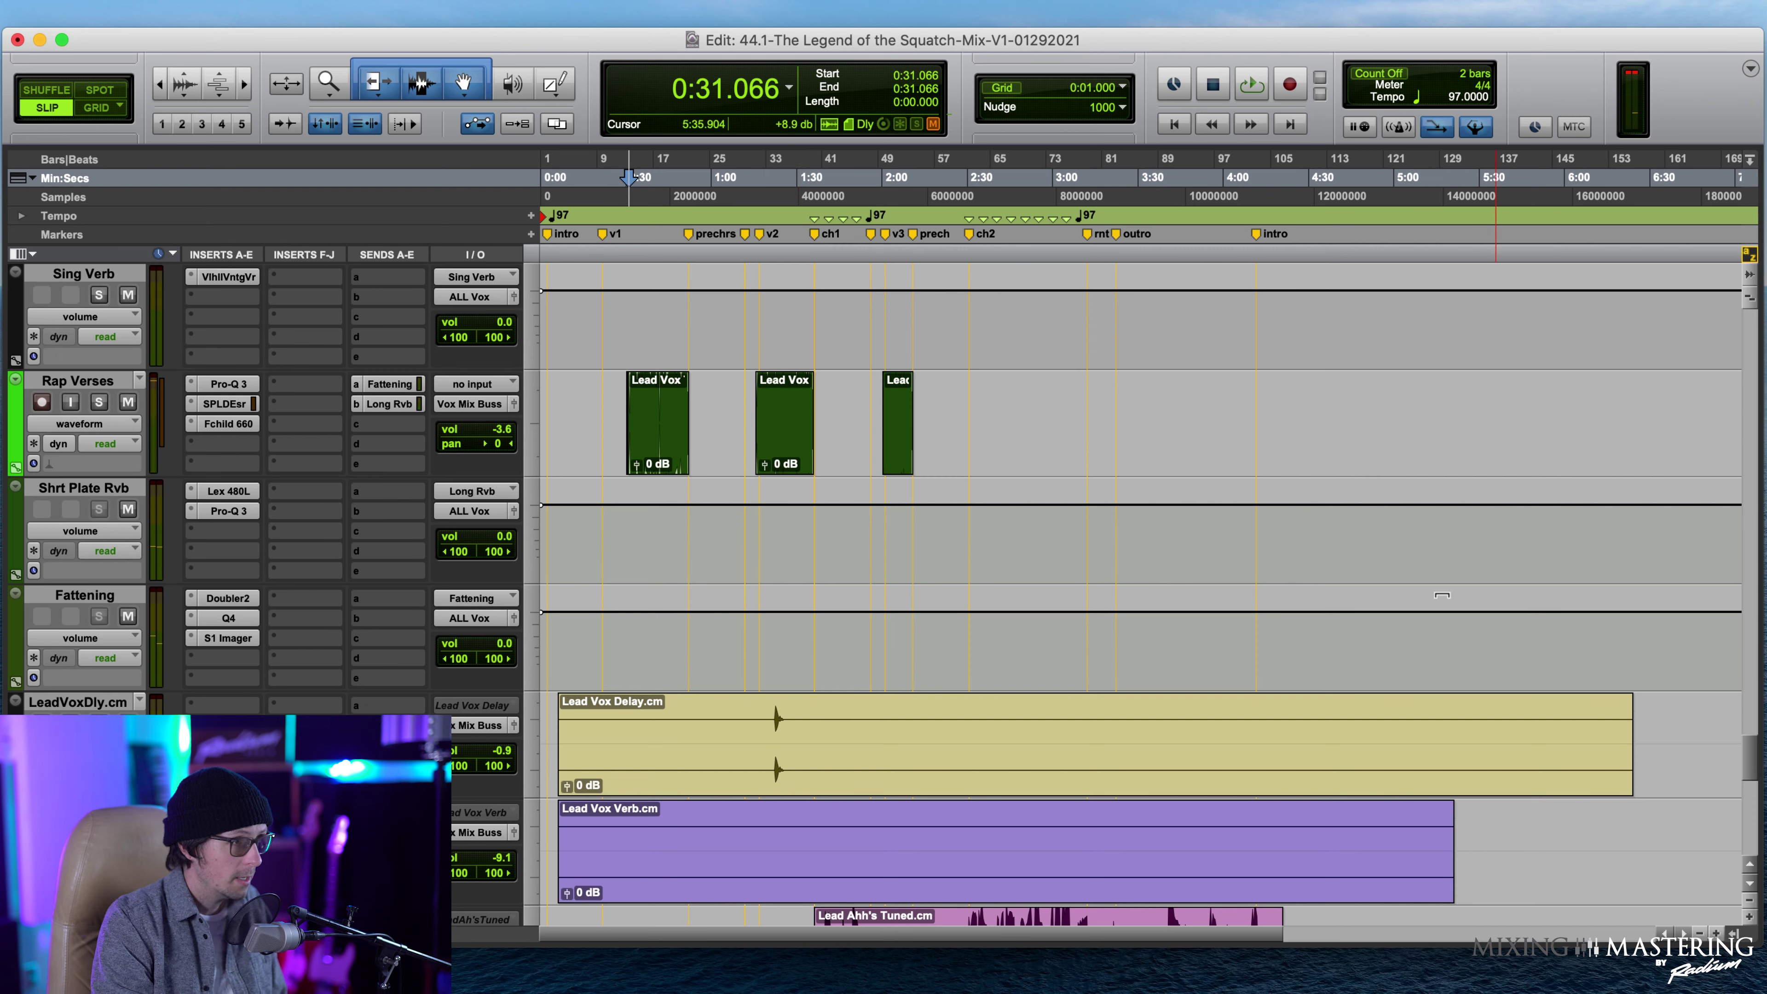
{"action": "left_click", "coordinate": [219, 442]}
{"action": "mouse_move", "coordinate": [309, 444]}
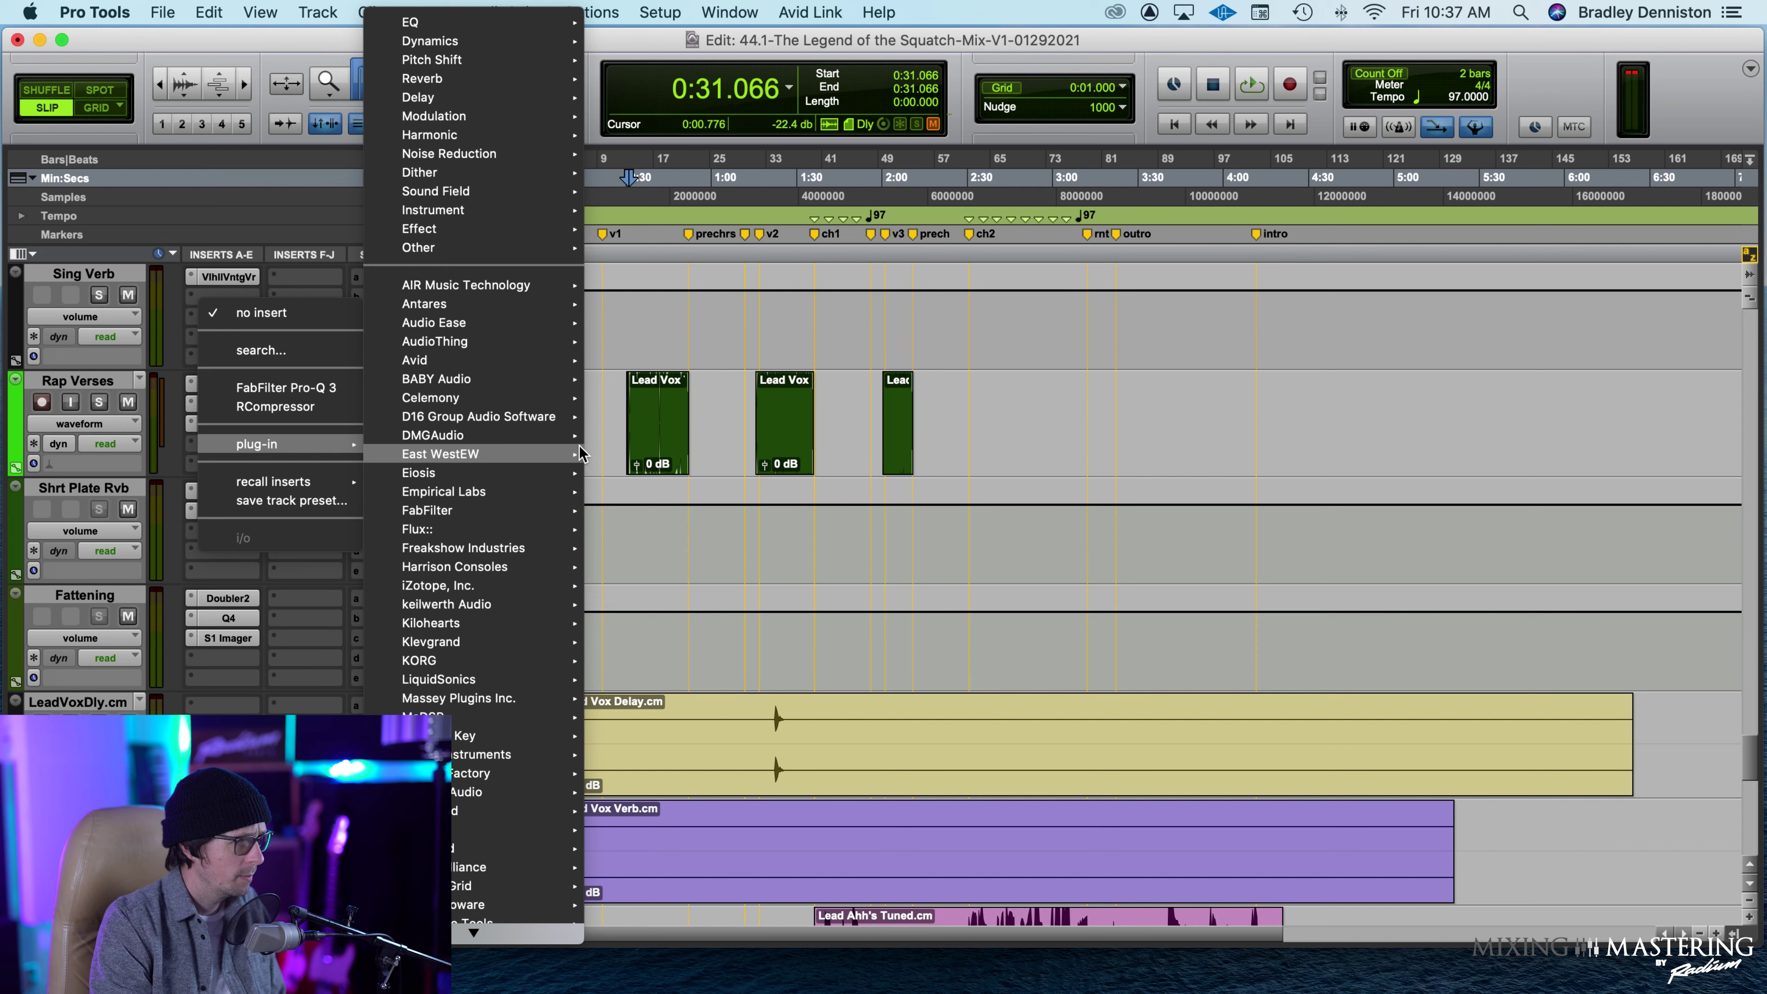
{"action": "scroll", "coordinate": [487, 800], "scroll_direction": "down", "scroll_amount": 10}
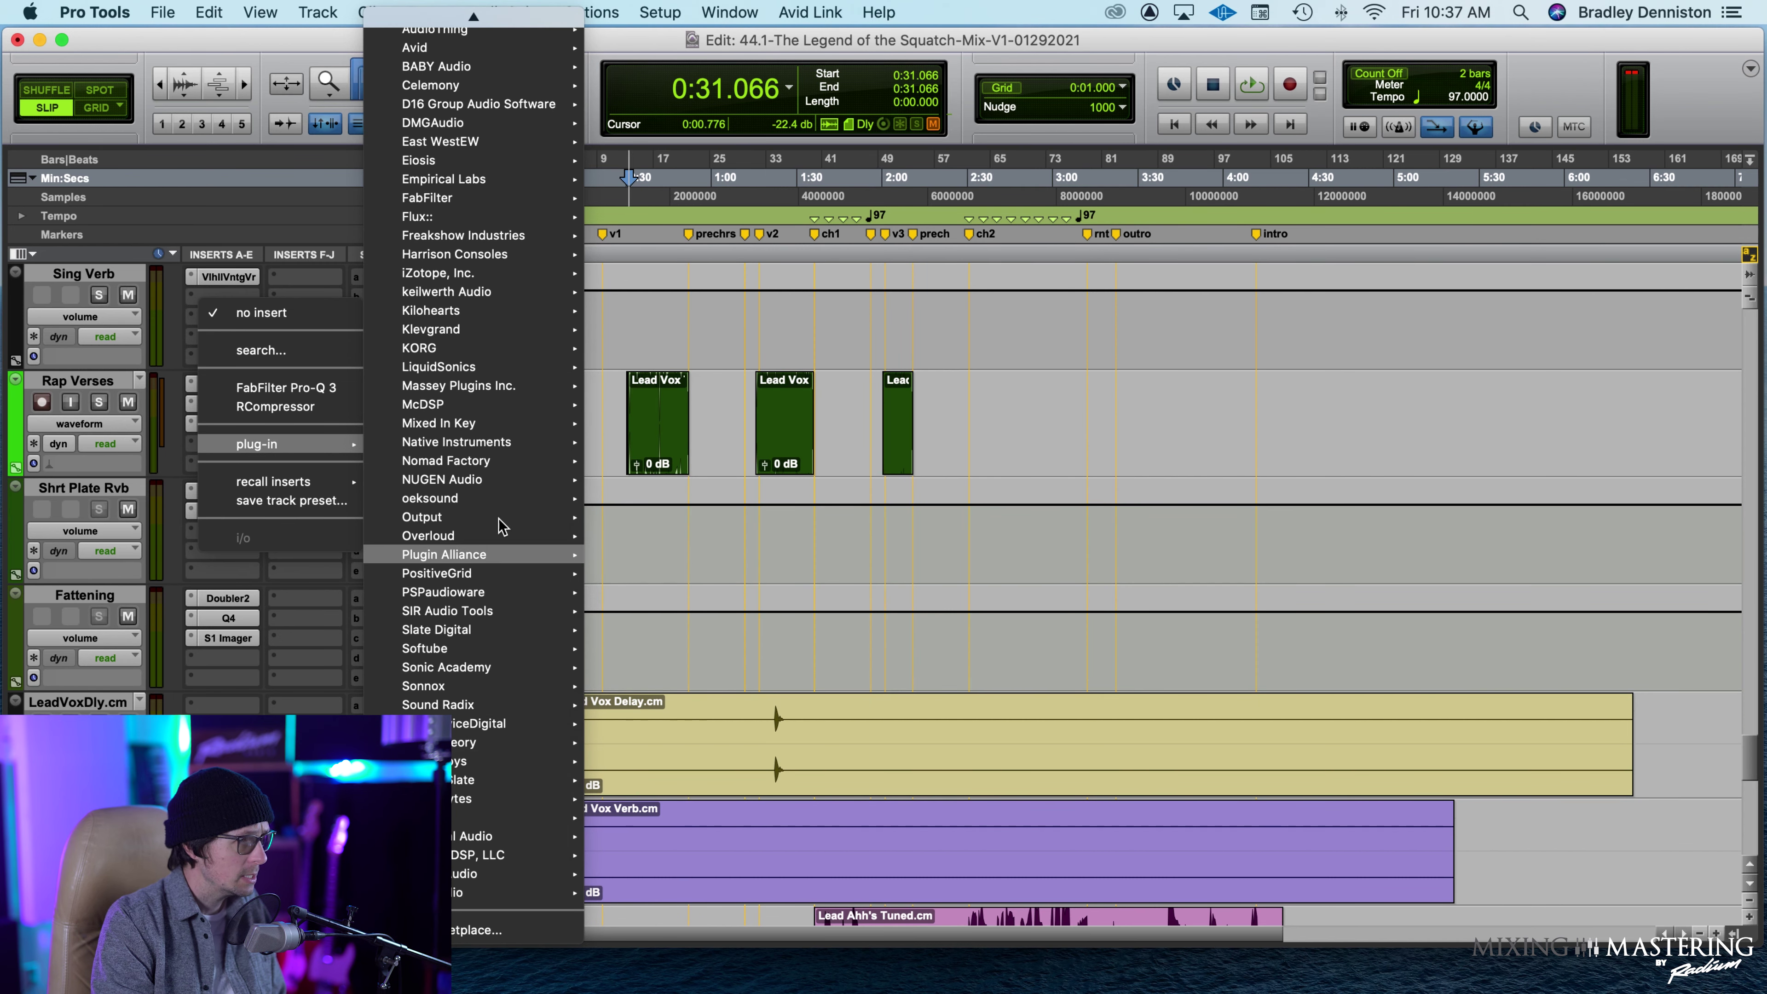
{"action": "mouse_move", "coordinate": [494, 749]}
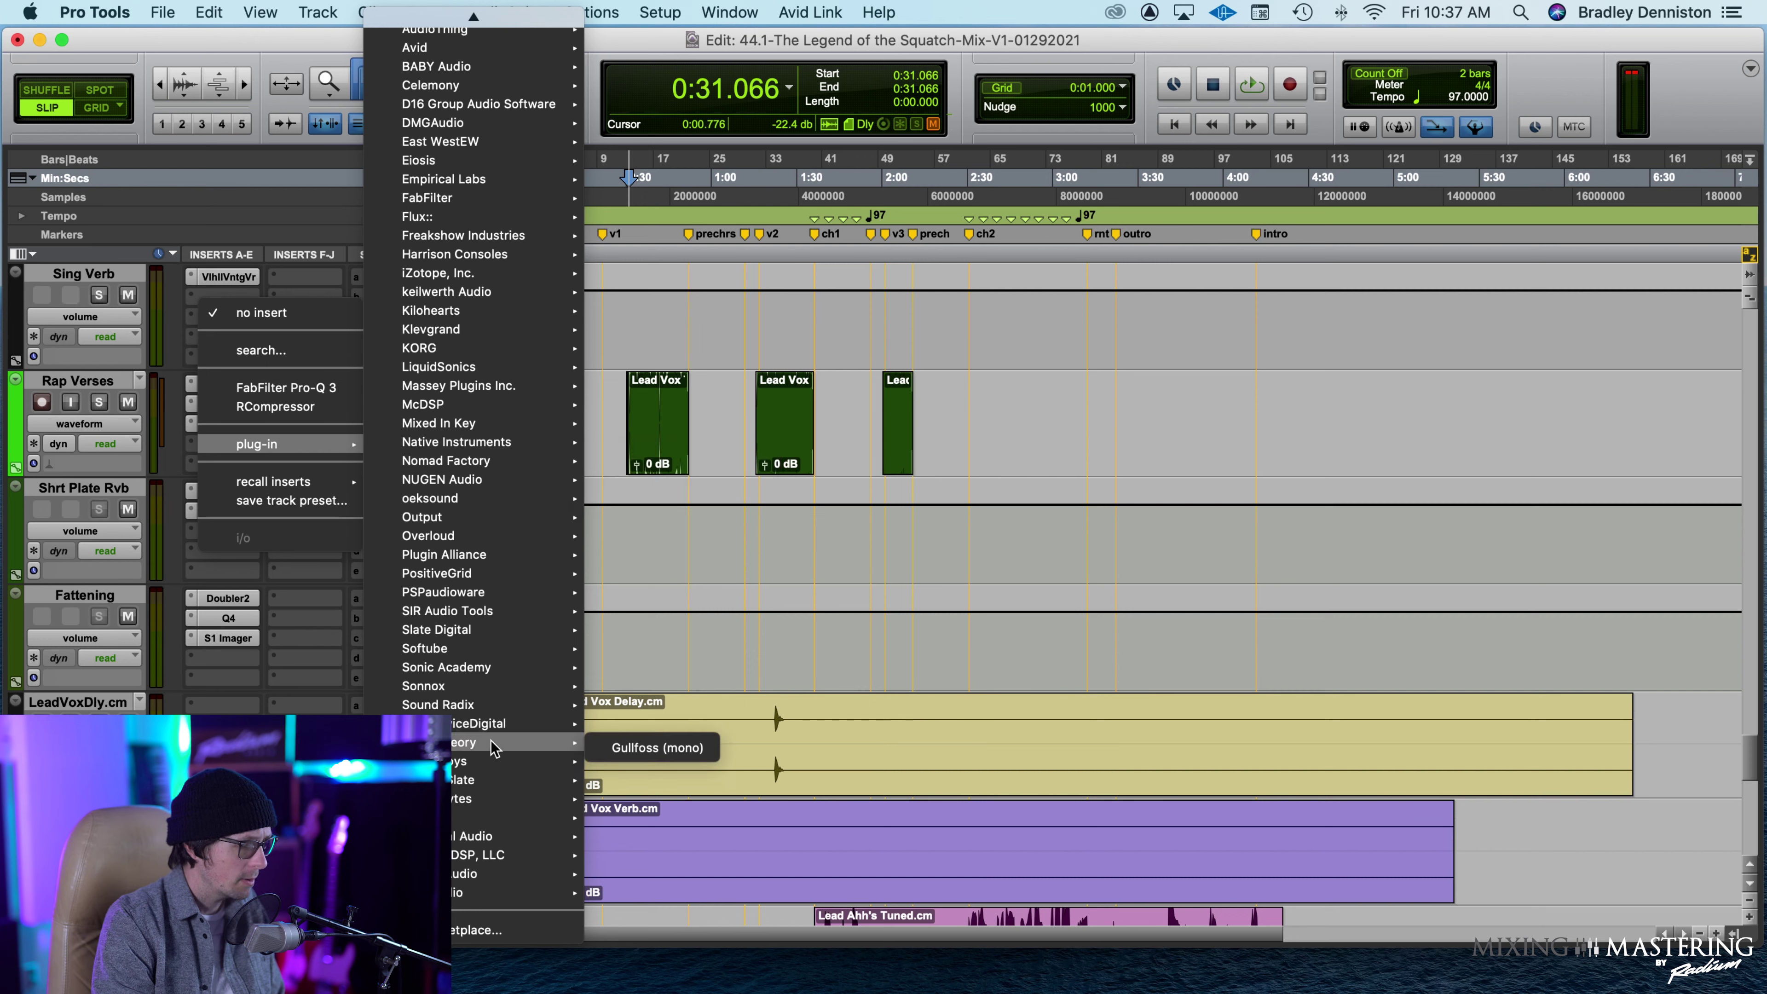
{"action": "key", "text": "Escape"}
{"action": "type", "text": "pultec"}
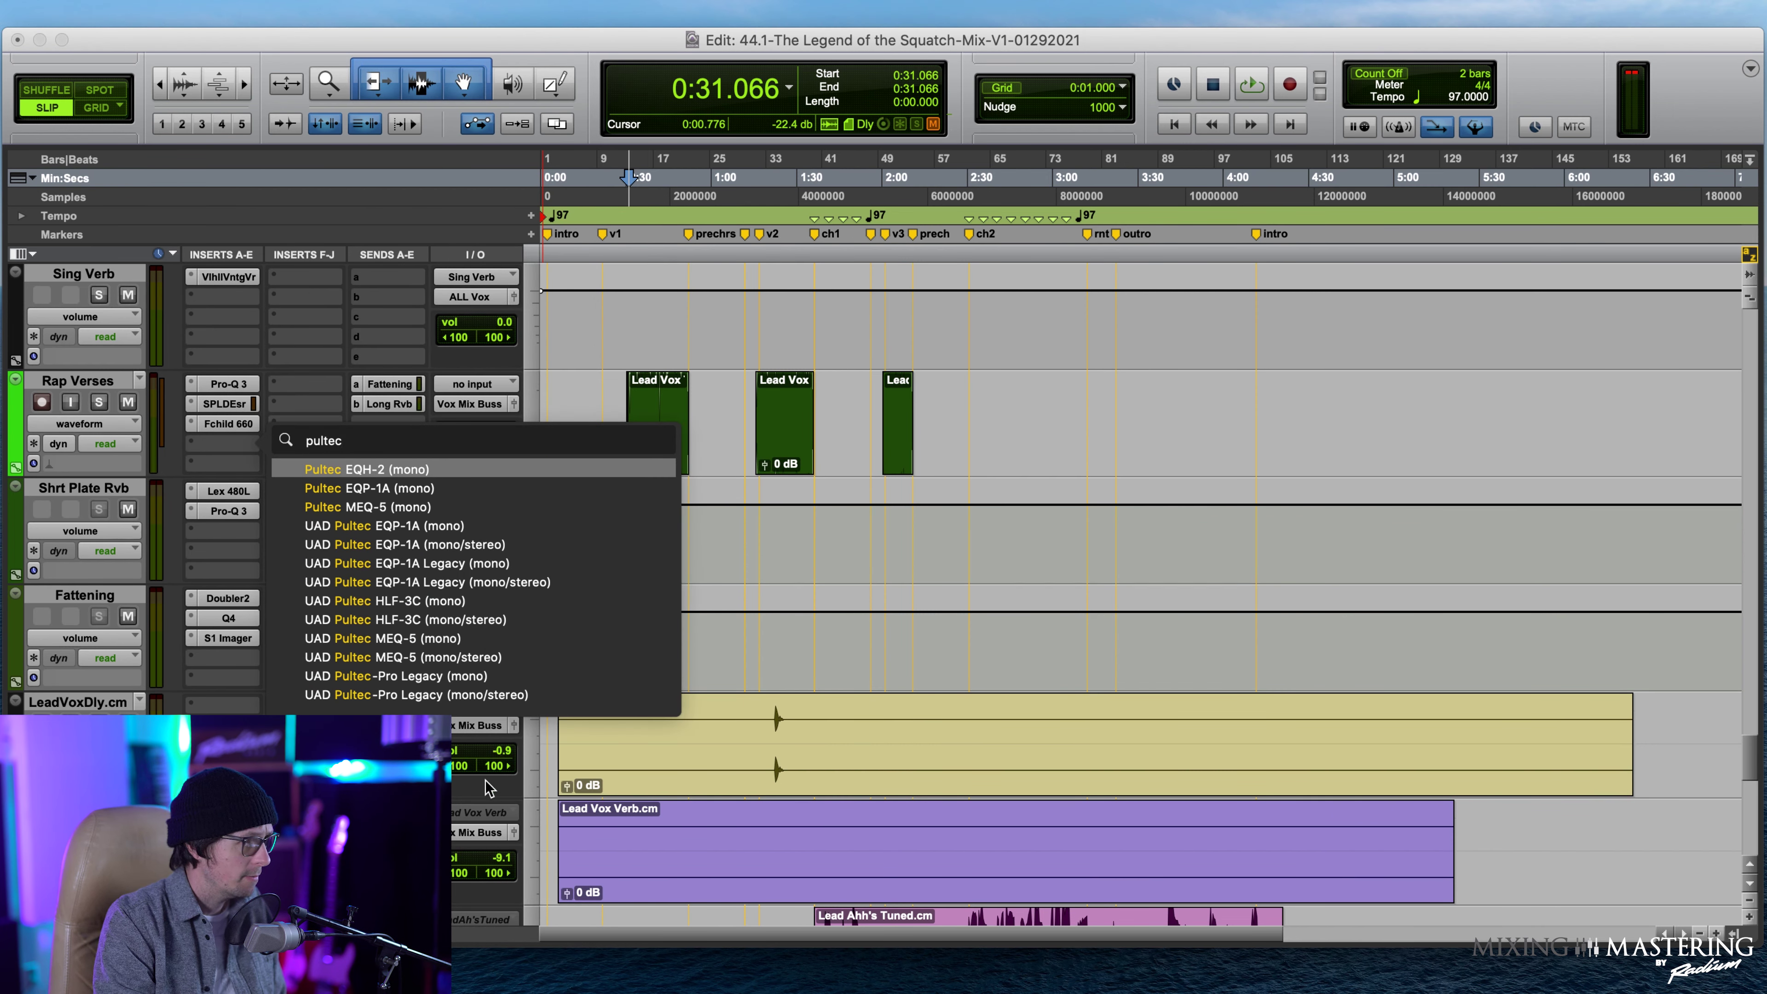
{"action": "left_click", "coordinate": [389, 493]}
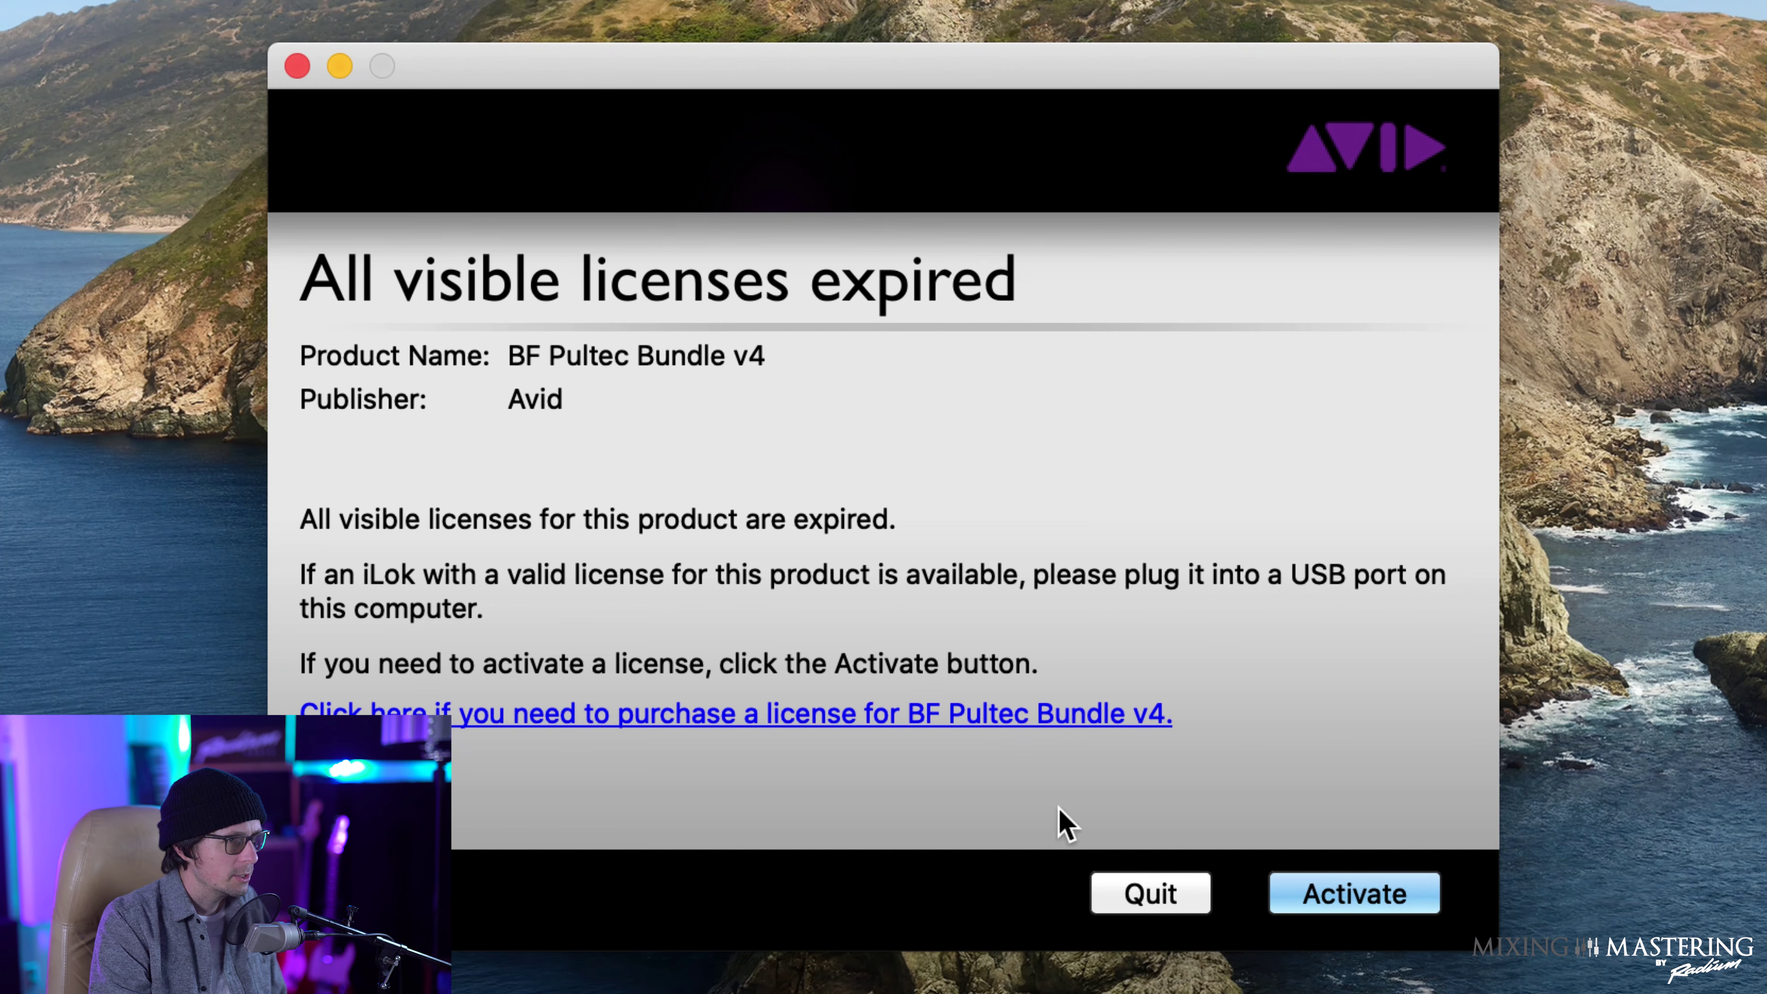
{"action": "left_click", "coordinate": [1168, 903]}
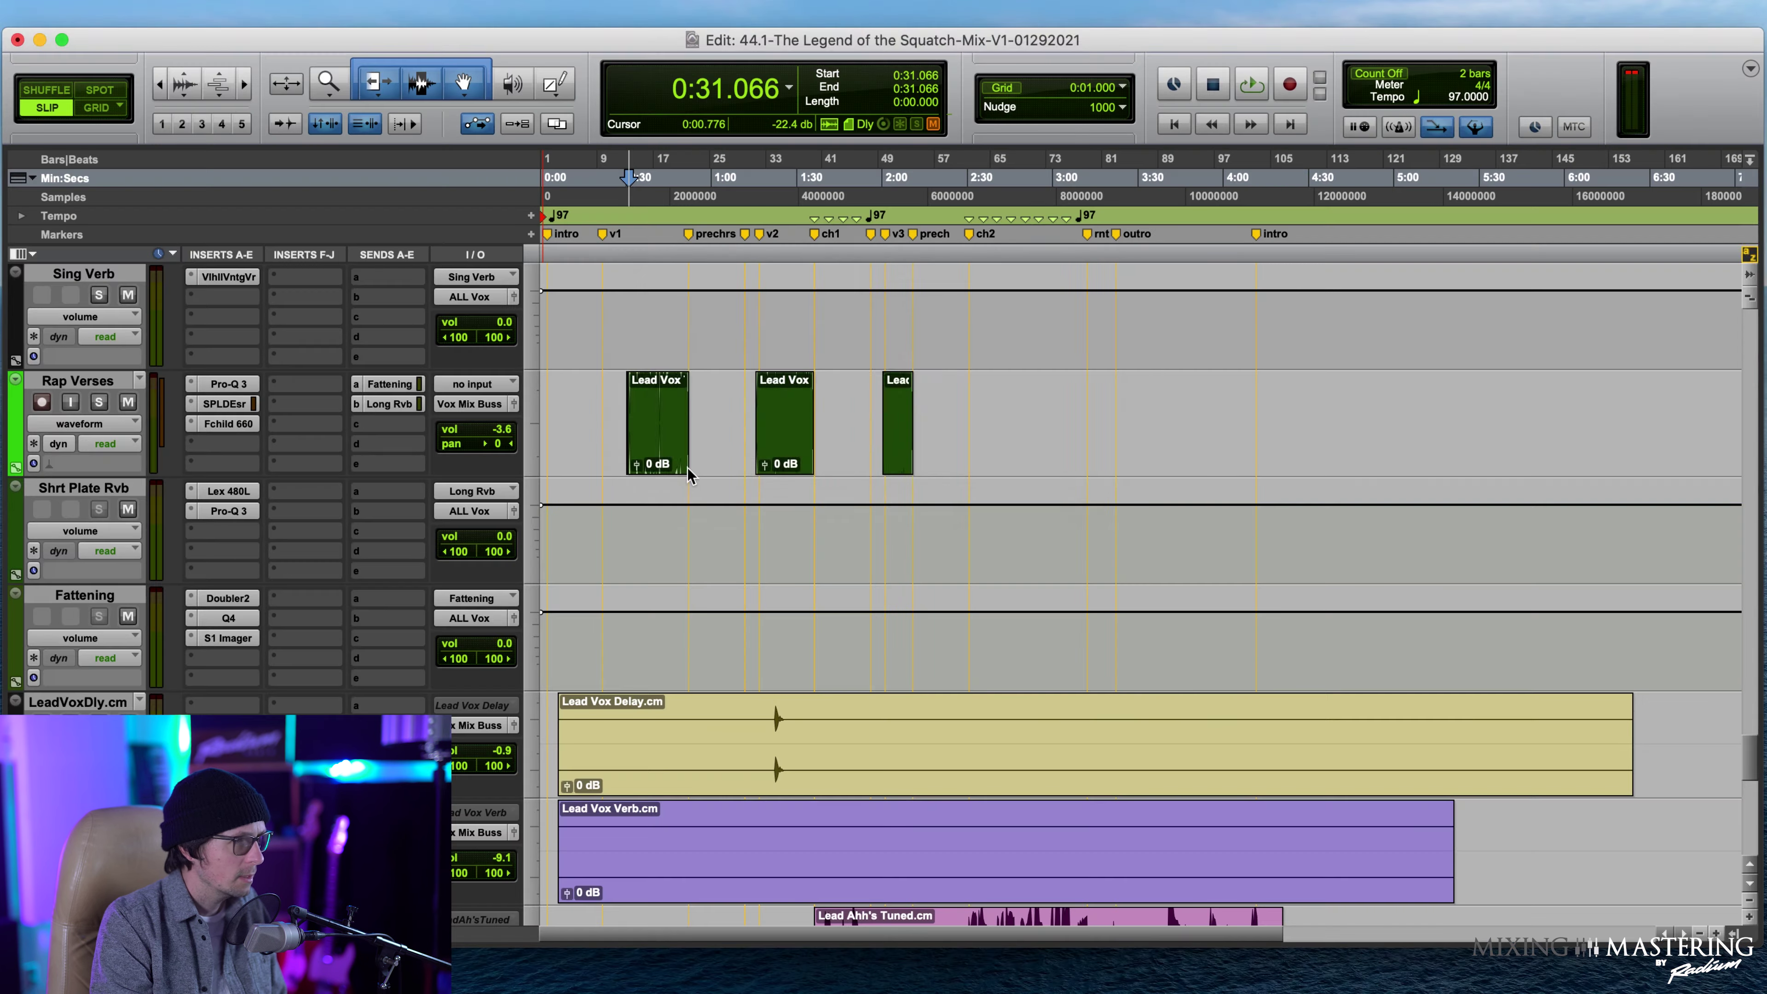
{"action": "left_click", "coordinate": [1046, 444]}
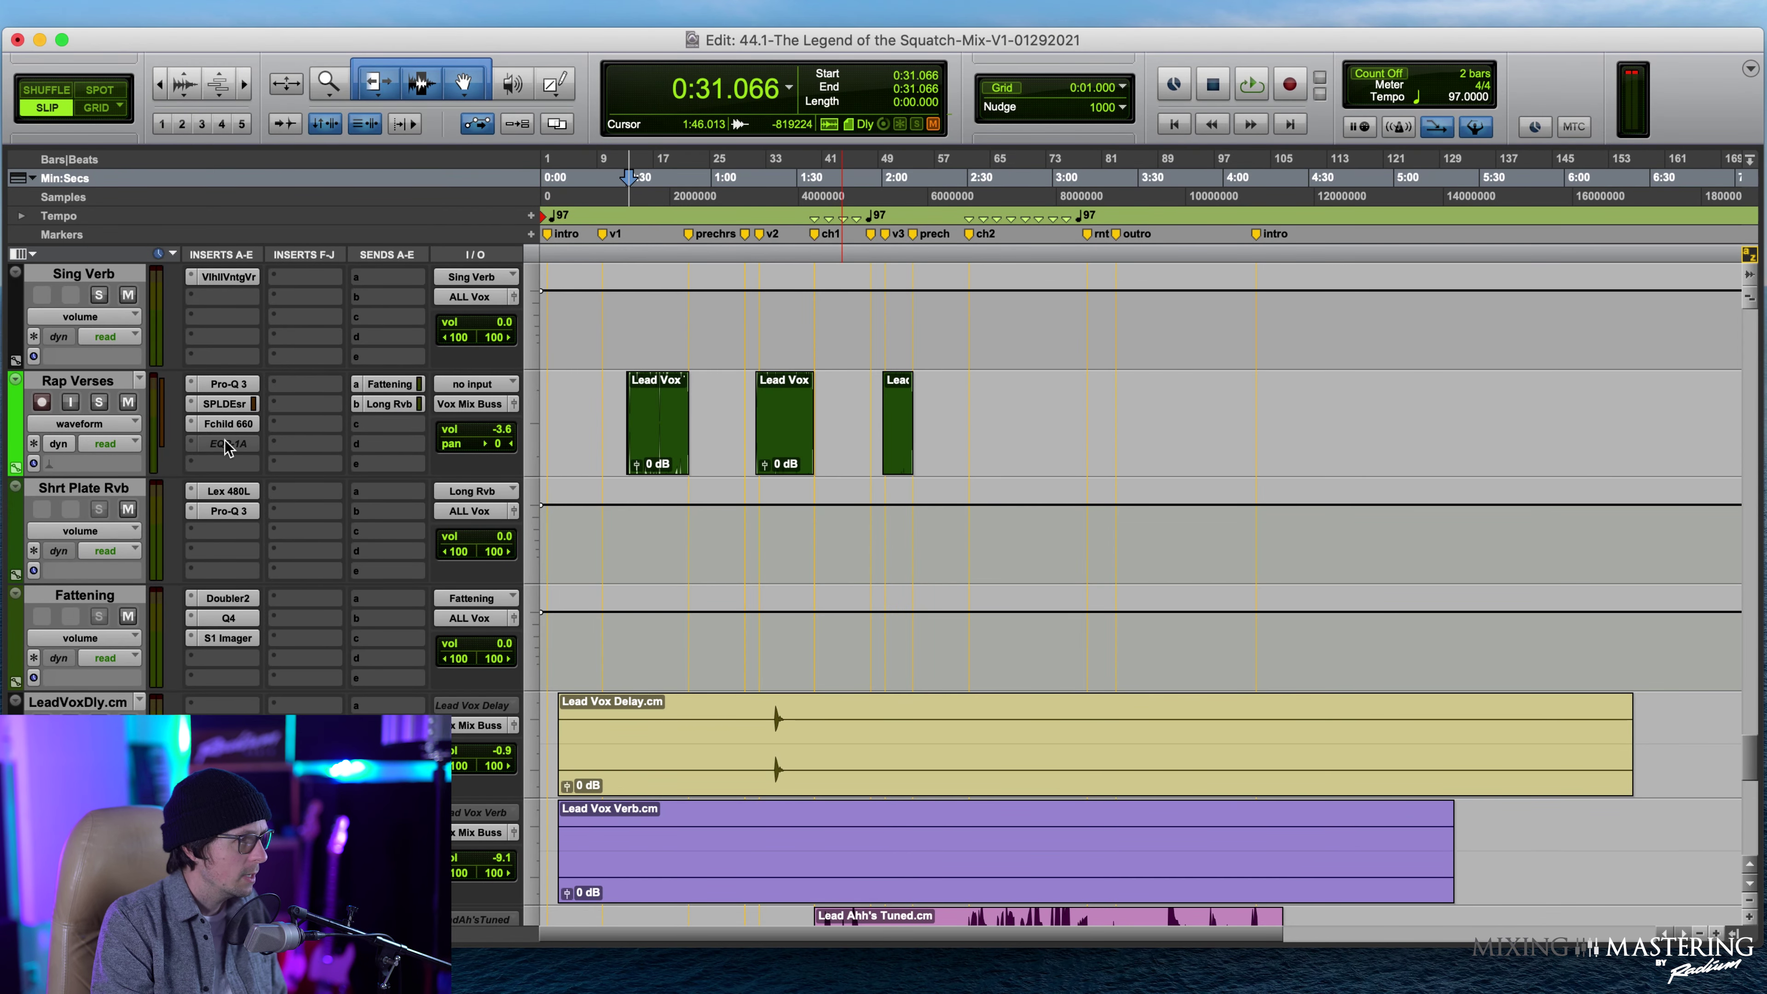
Insert the mono UAD Pultec EQP-1A after the Fairchild 660 on the Rap Verses track.
{"action": "left_click", "coordinate": [198, 448]}
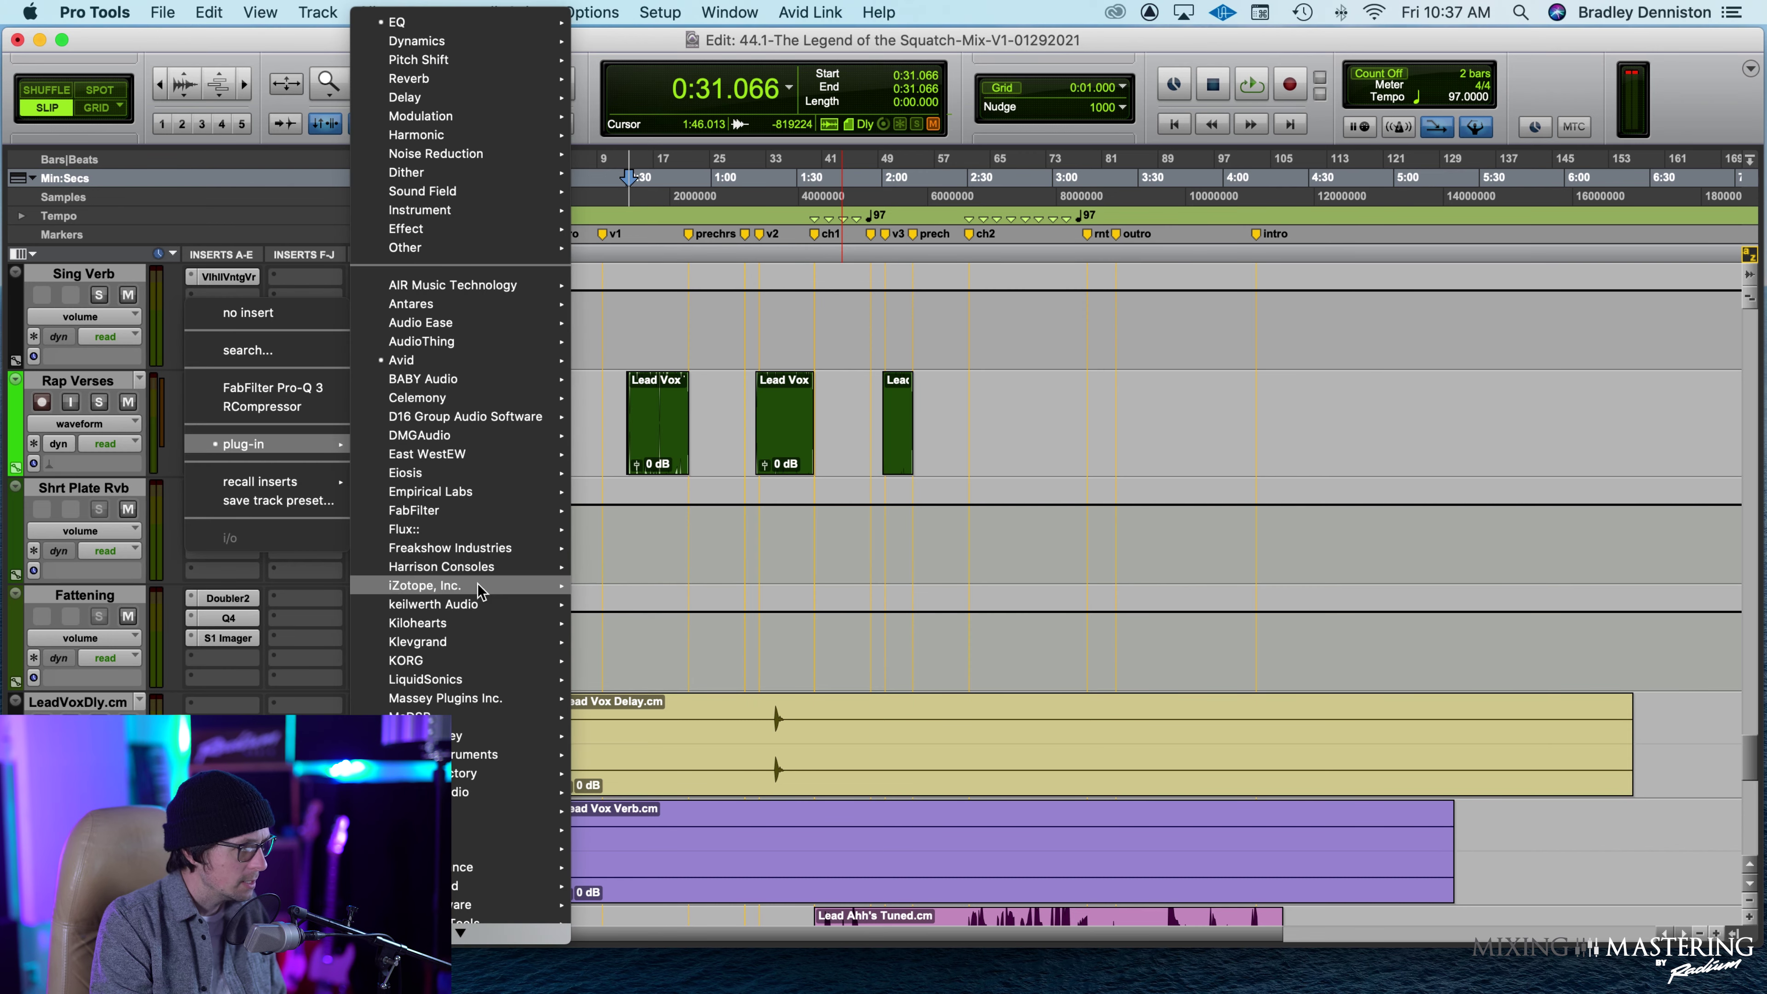
{"action": "mouse_move", "coordinate": [470, 698]}
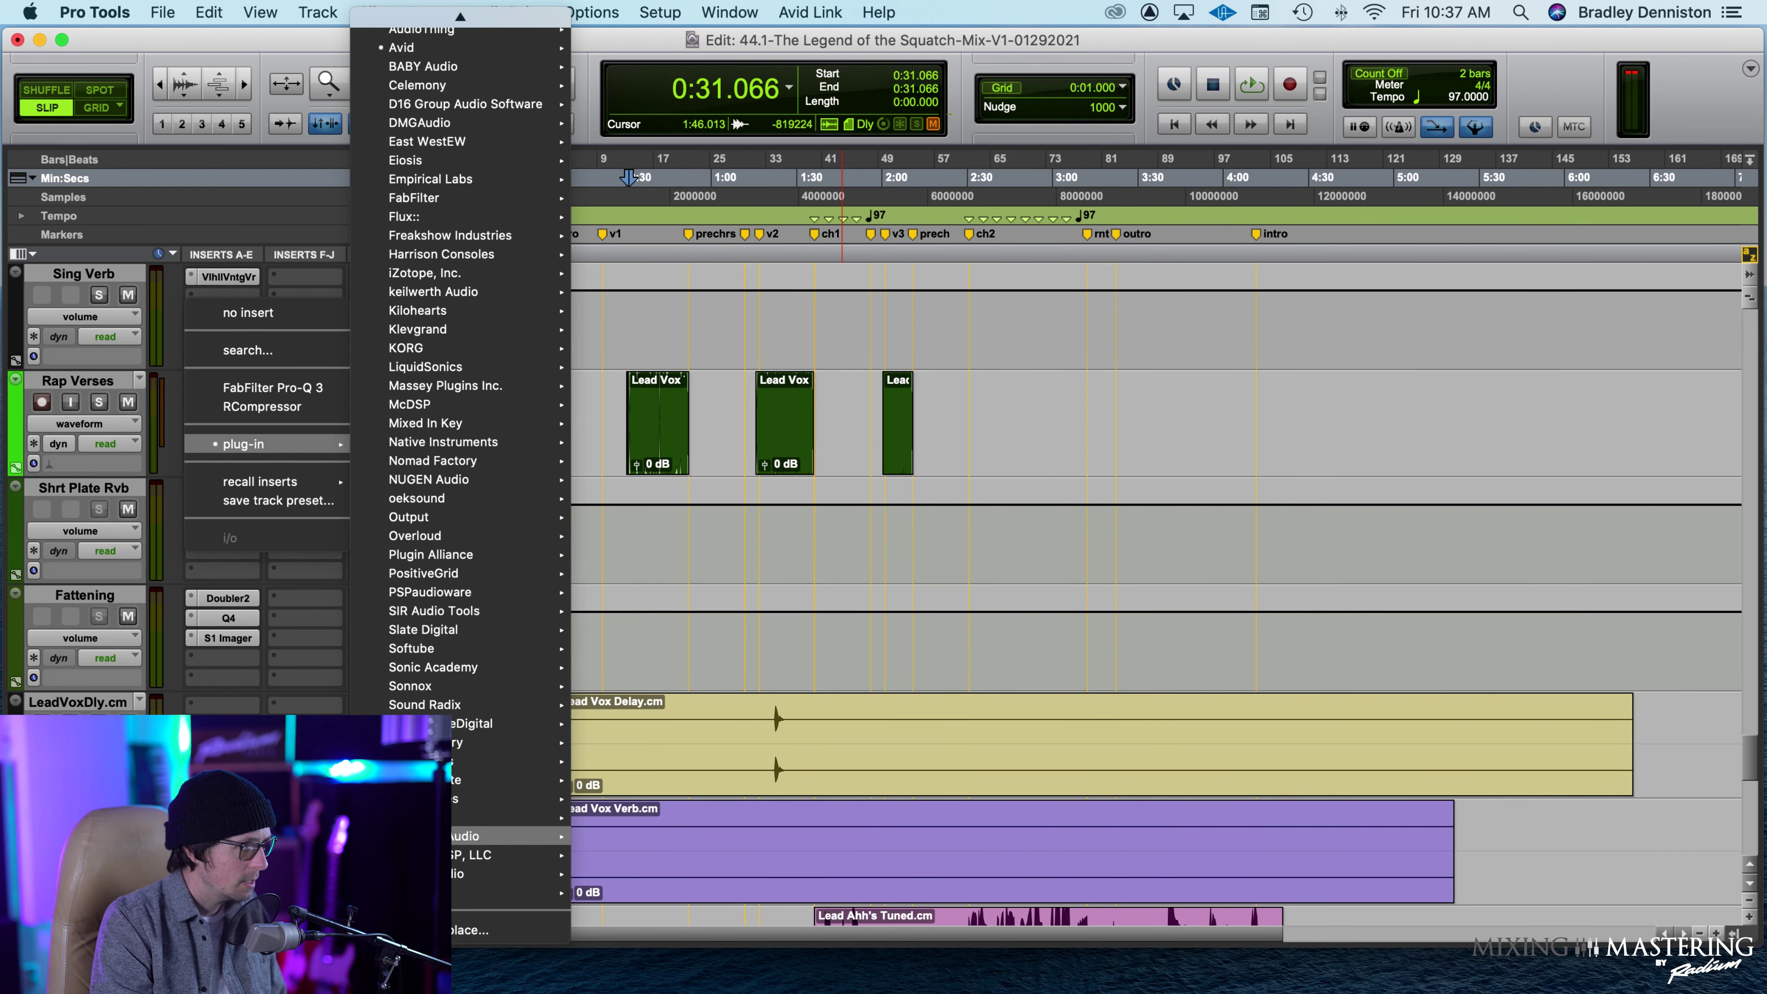
{"action": "mouse_move", "coordinate": [529, 837]}
{"action": "scroll", "coordinate": [712, 511], "scroll_direction": "down", "scroll_amount": 20}
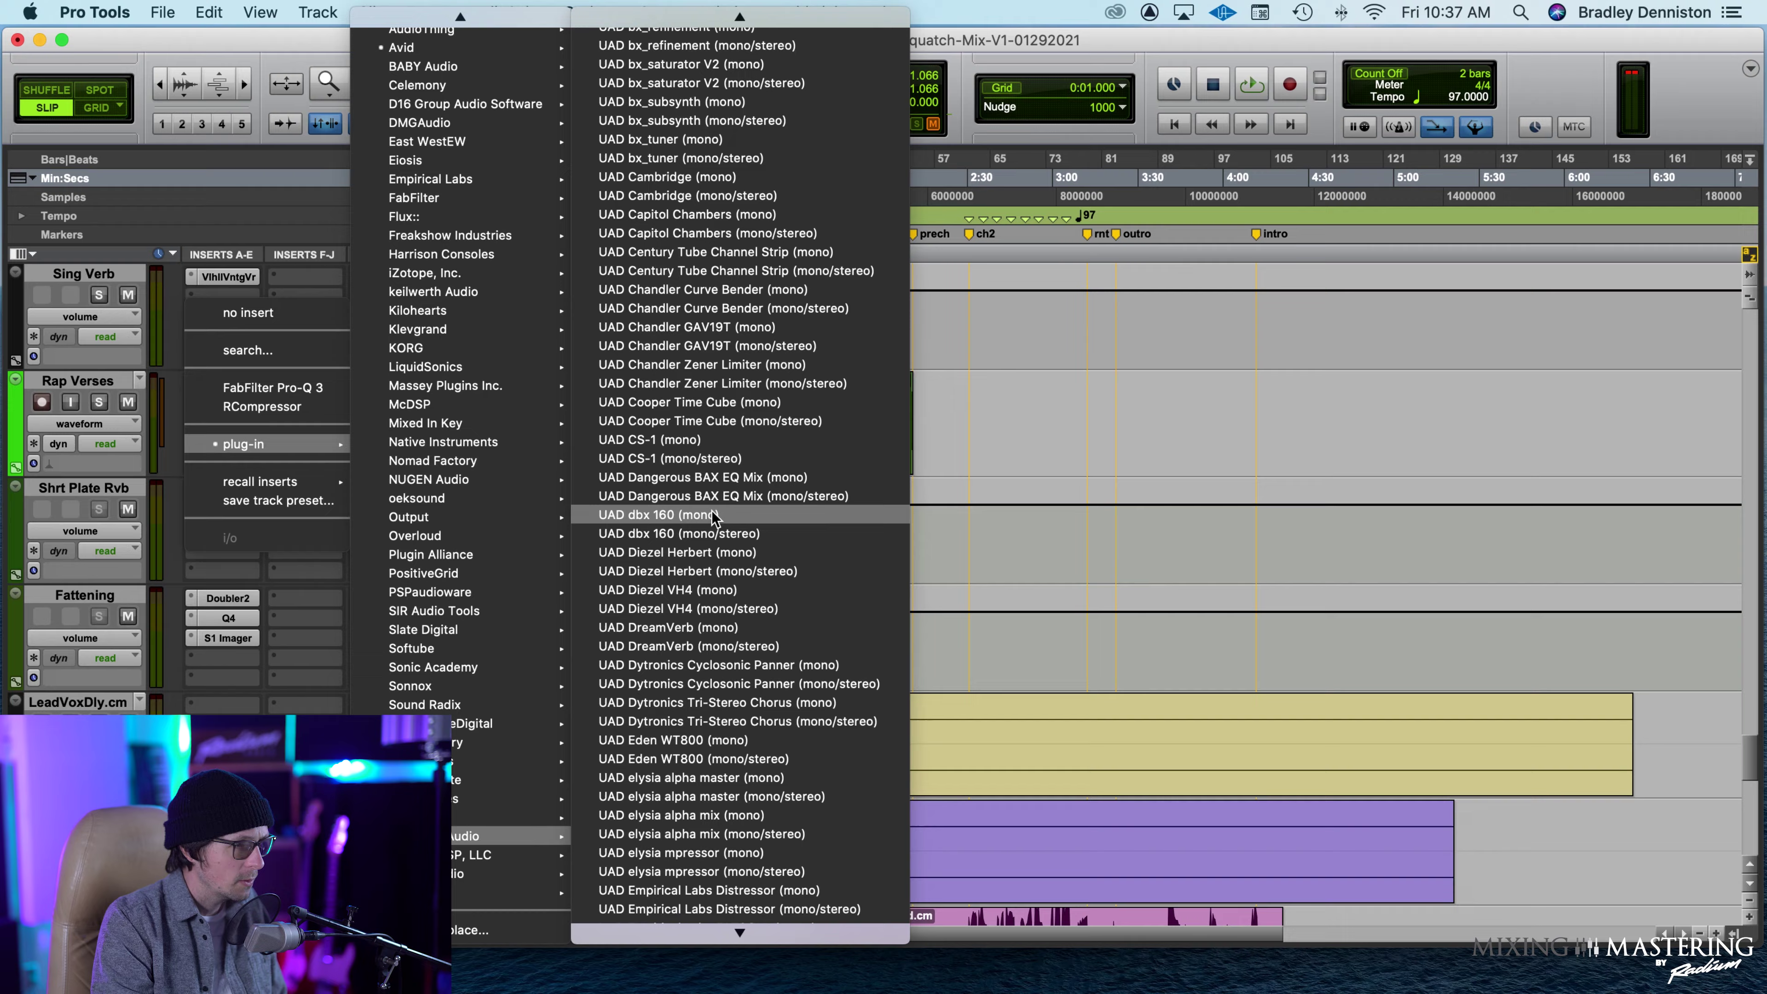
{"action": "scroll", "coordinate": [711, 511], "scroll_direction": "down", "scroll_amount": 10}
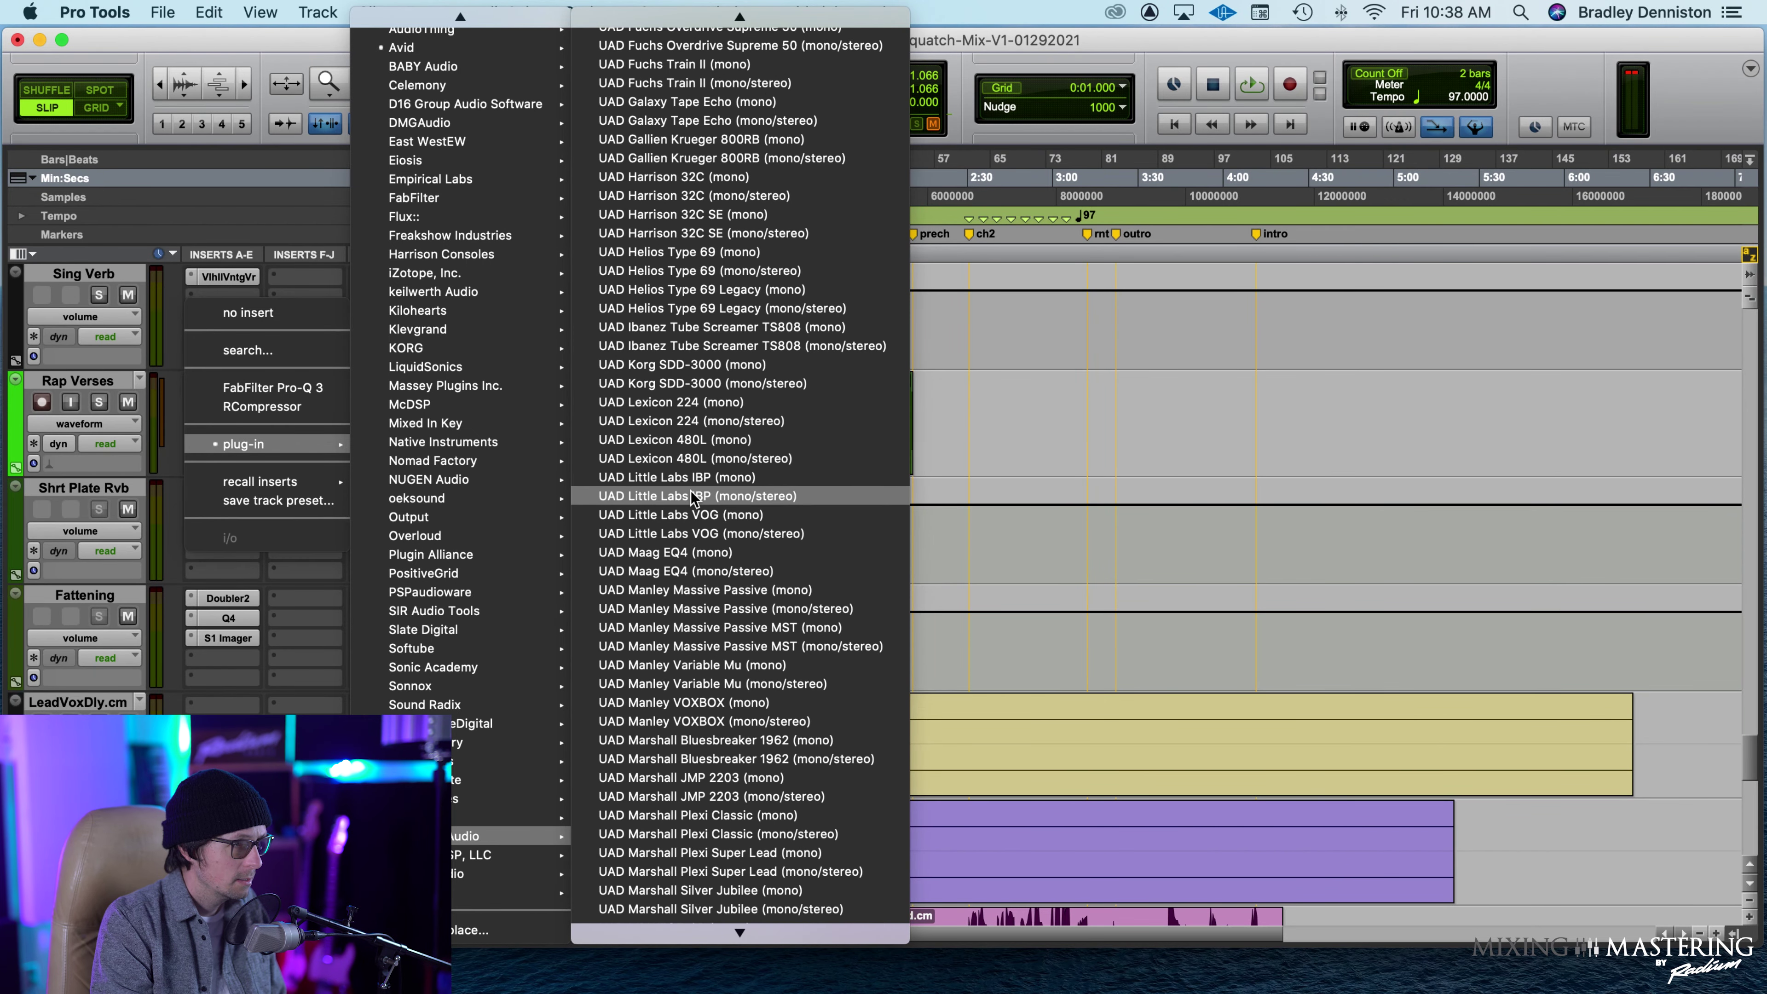
{"action": "scroll", "coordinate": [690, 490], "scroll_direction": "down", "scroll_amount": 15}
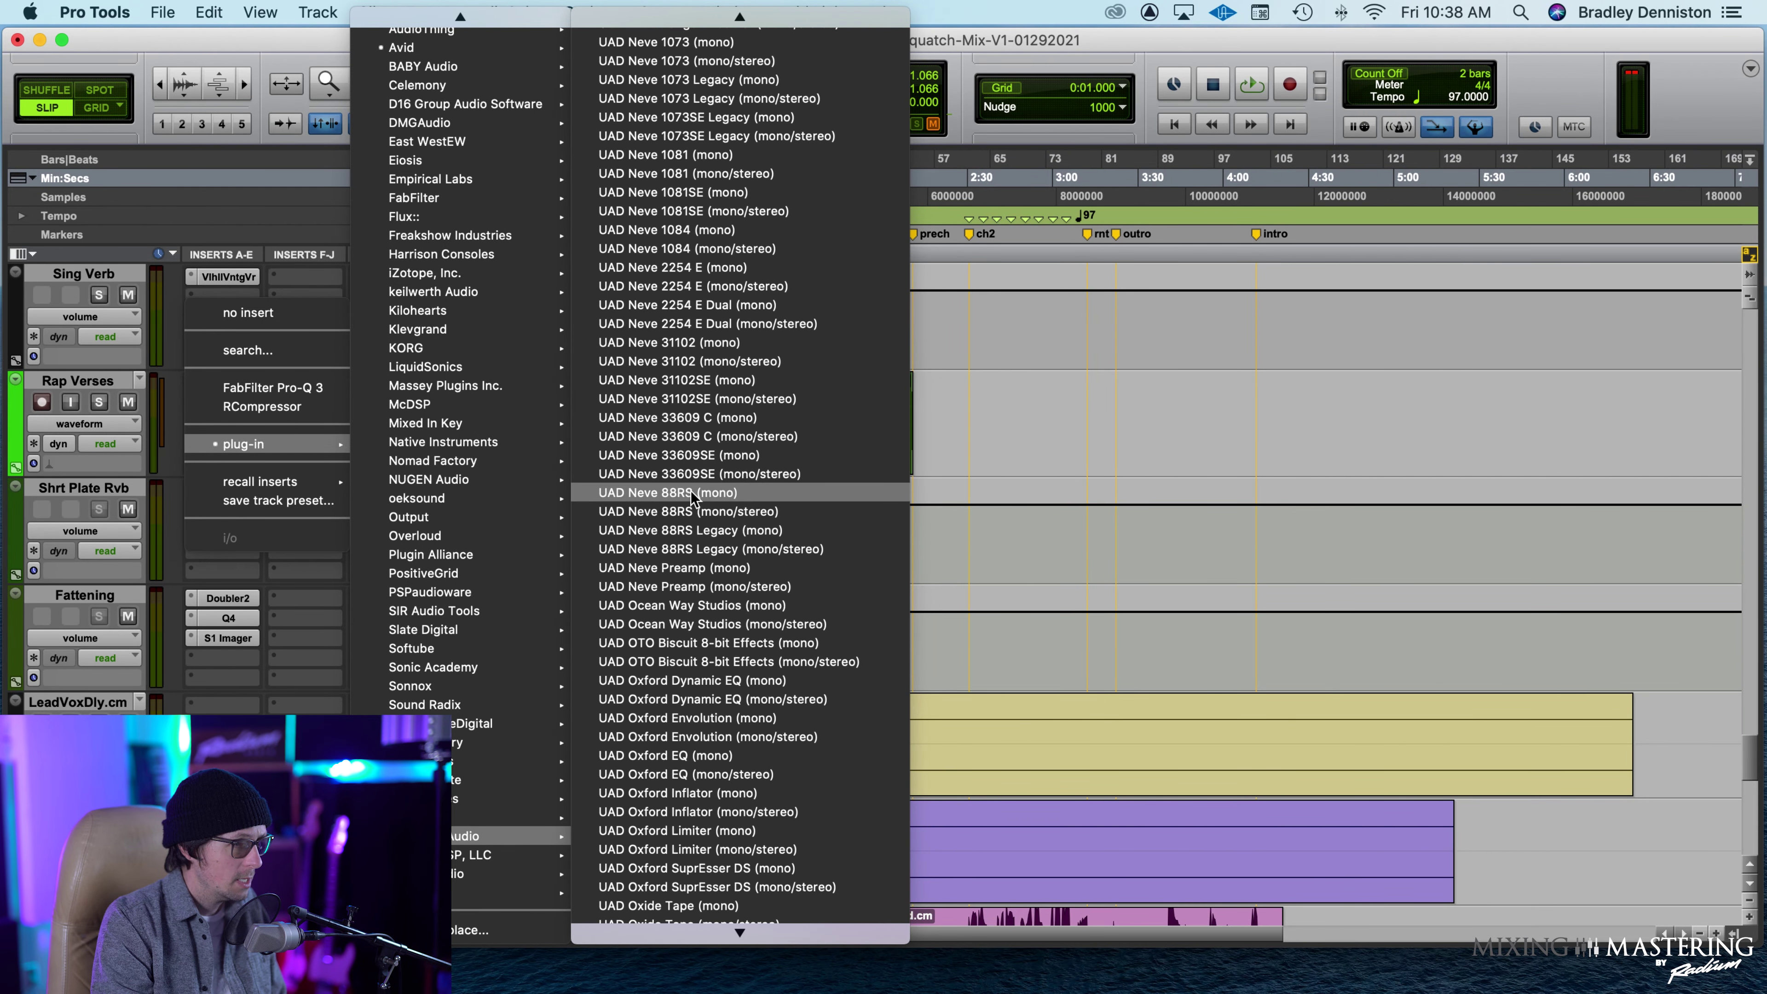
{"action": "scroll", "coordinate": [690, 495], "scroll_direction": "down", "scroll_amount": 20}
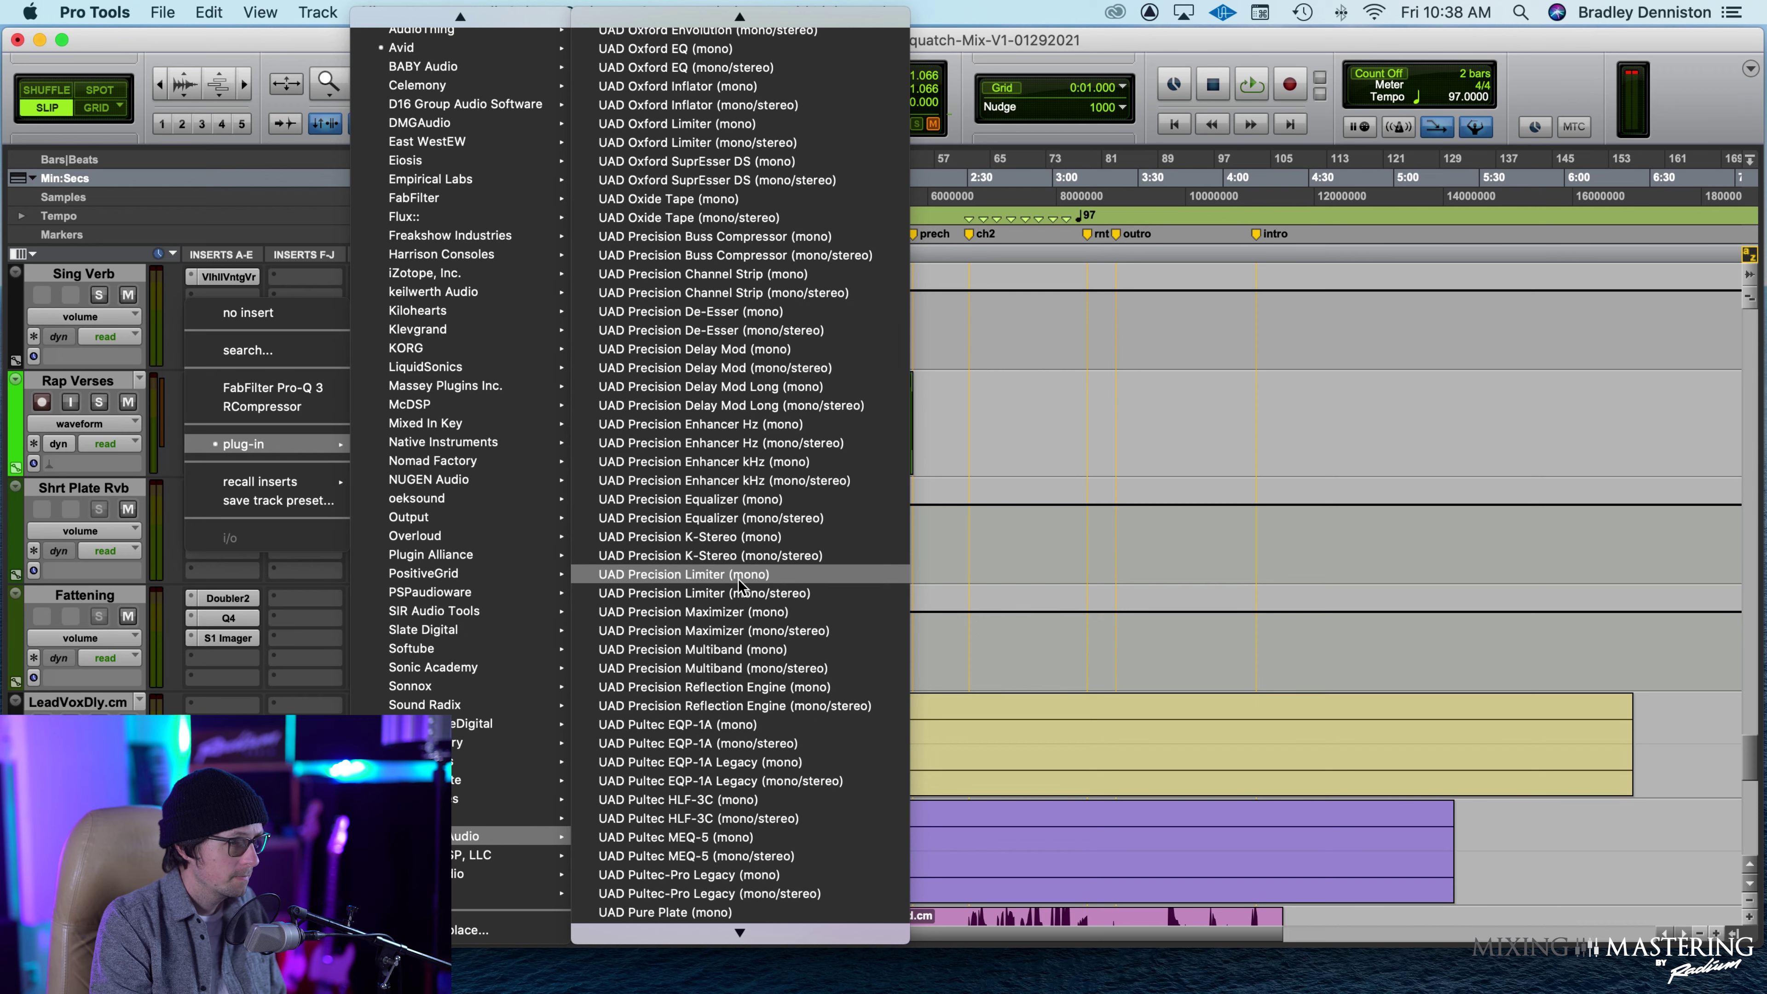
{"action": "left_click", "coordinate": [735, 725]}
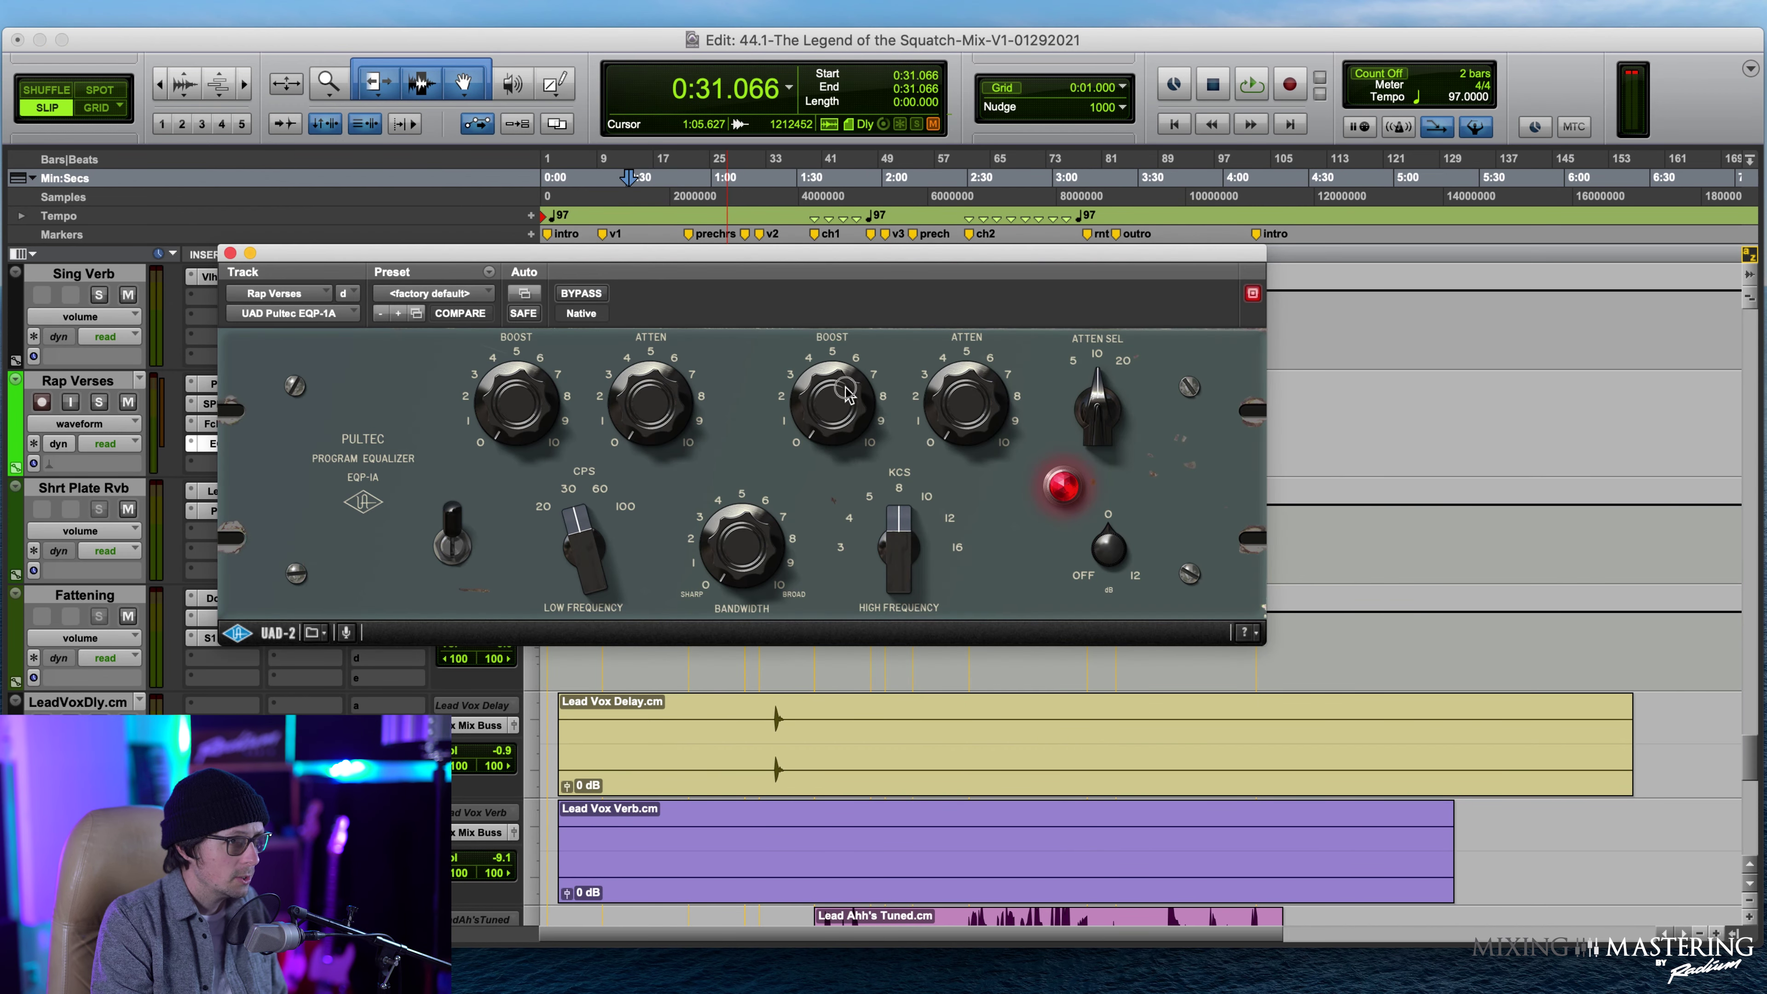
Raise the EQP-1A's high-frequency boost and attenuation moderately and set the high frequency to 5 KCS.
{"action": "left_click_drag", "start_coordinate": [847, 393], "coordinate": [828, 310]}
{"action": "left_click_drag", "start_coordinate": [952, 332], "coordinate": [946, 346]}
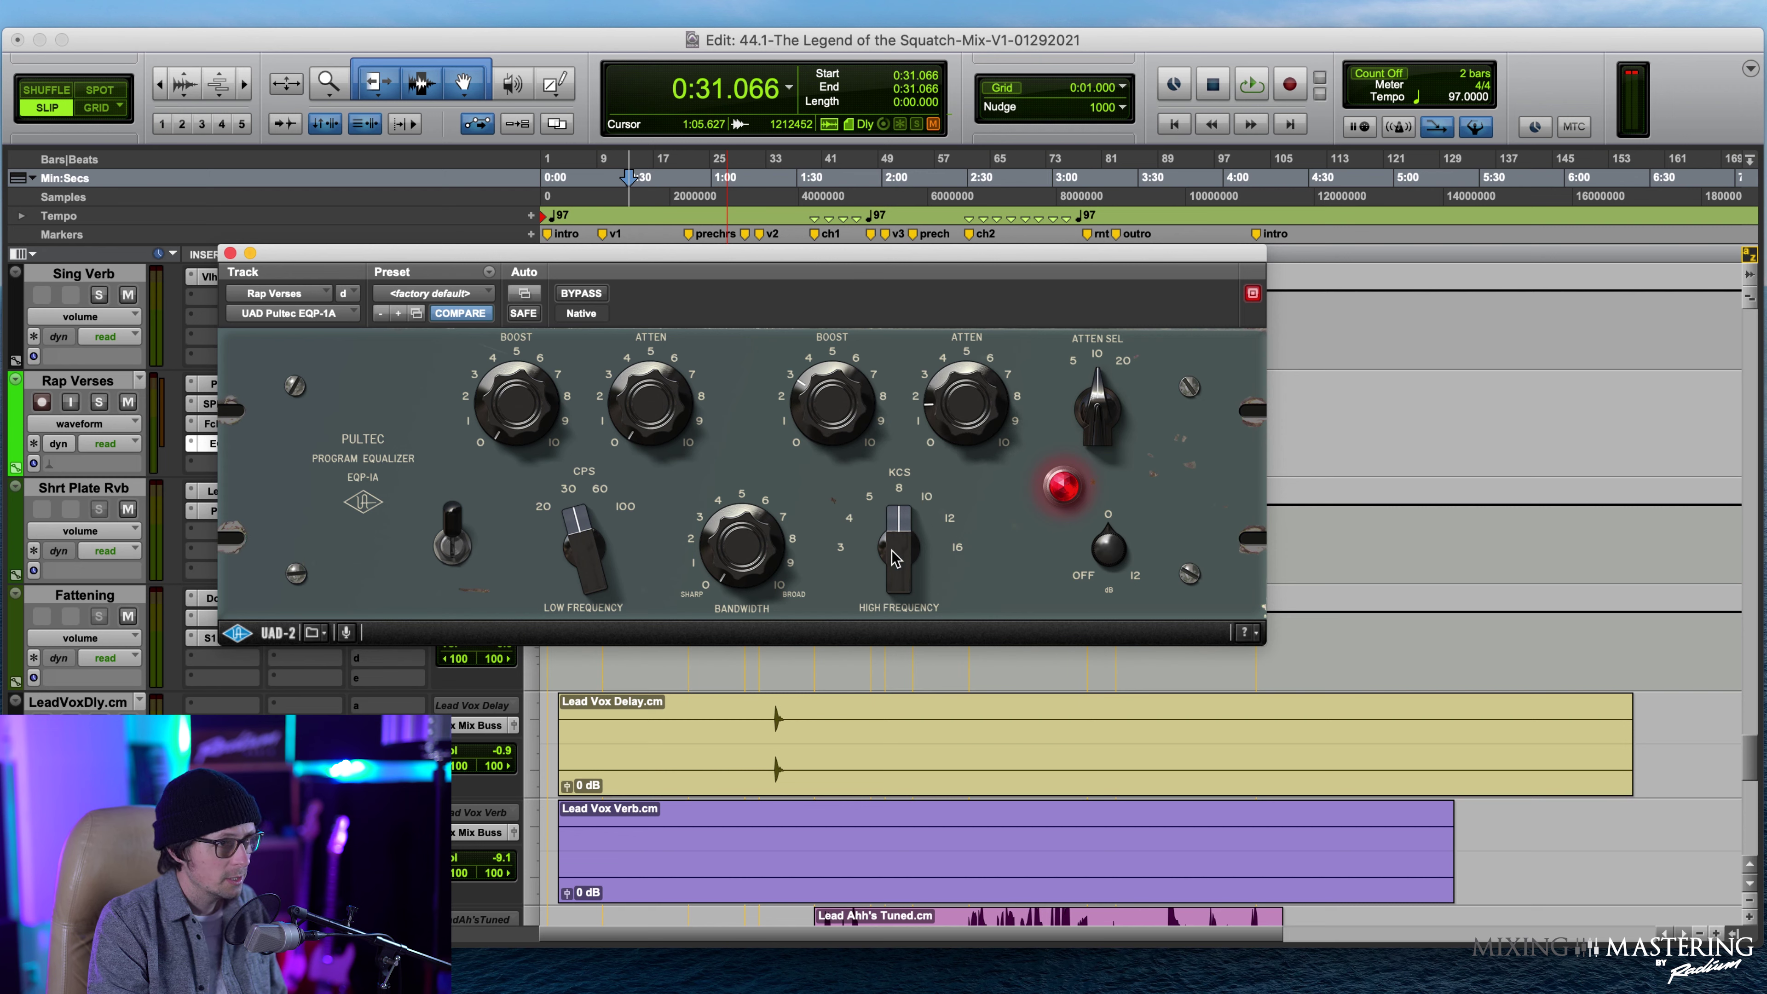
{"action": "mouse_move", "coordinate": [887, 552]}
{"action": "left_mouse_down"}
{"action": "mouse_move", "coordinate": [862, 642]}
{"action": "mouse_move", "coordinate": [865, 529]}
{"action": "left_mouse_up"}
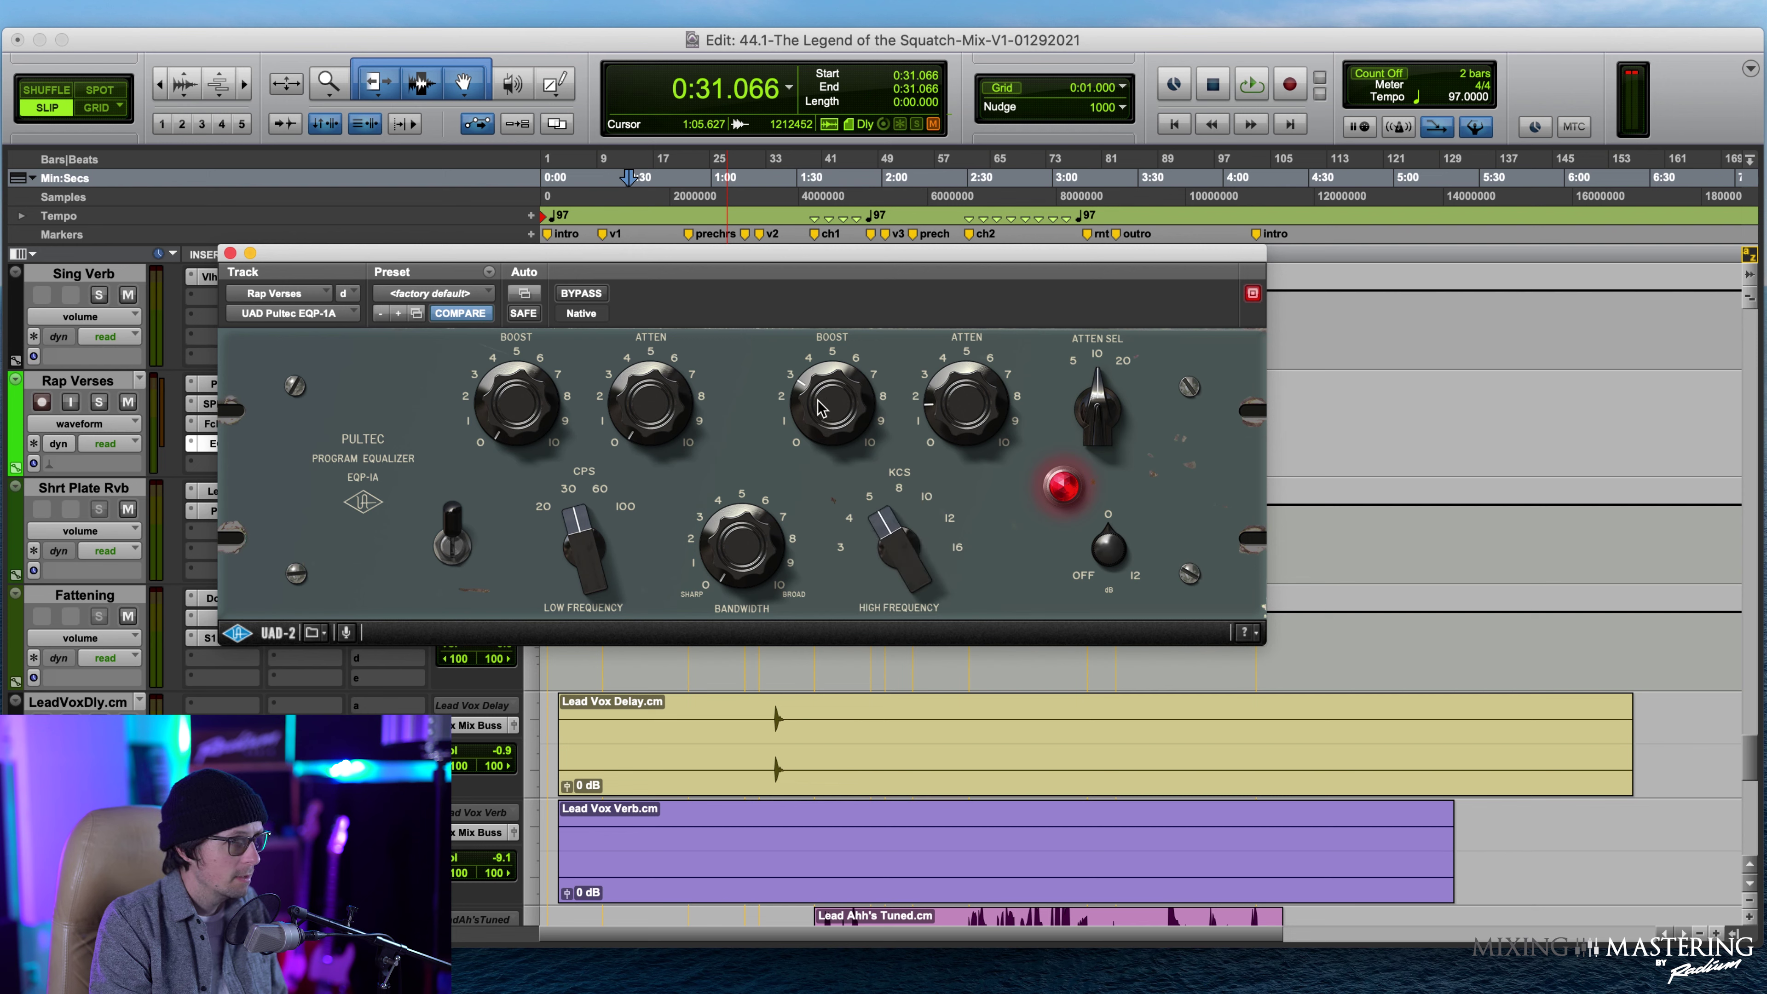
Set the EQP-1A's low-frequency boost and attenuation to about 2, trying 60 CPS before returning the low frequency to 30 CPS.
{"action": "left_click_drag", "start_coordinate": [523, 396], "coordinate": [520, 389]}
{"action": "left_click_drag", "start_coordinate": [651, 390], "coordinate": [654, 359]}
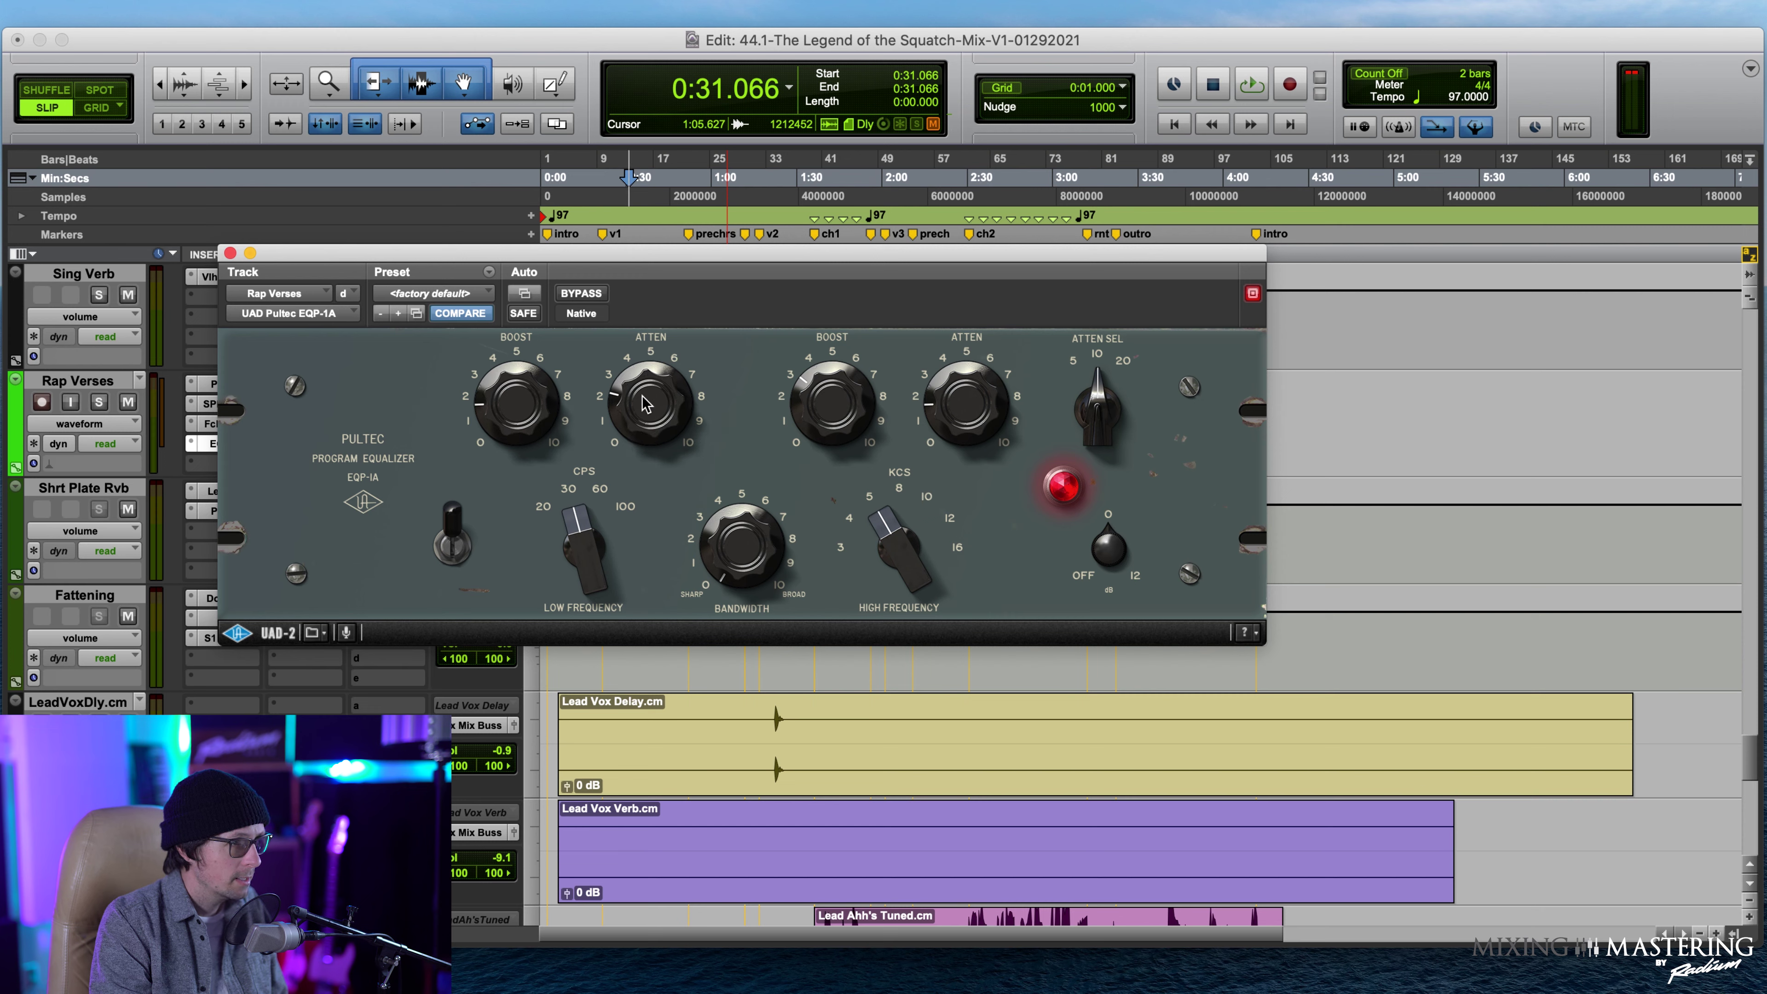
{"action": "left_click_drag", "start_coordinate": [593, 540], "coordinate": [600, 478]}
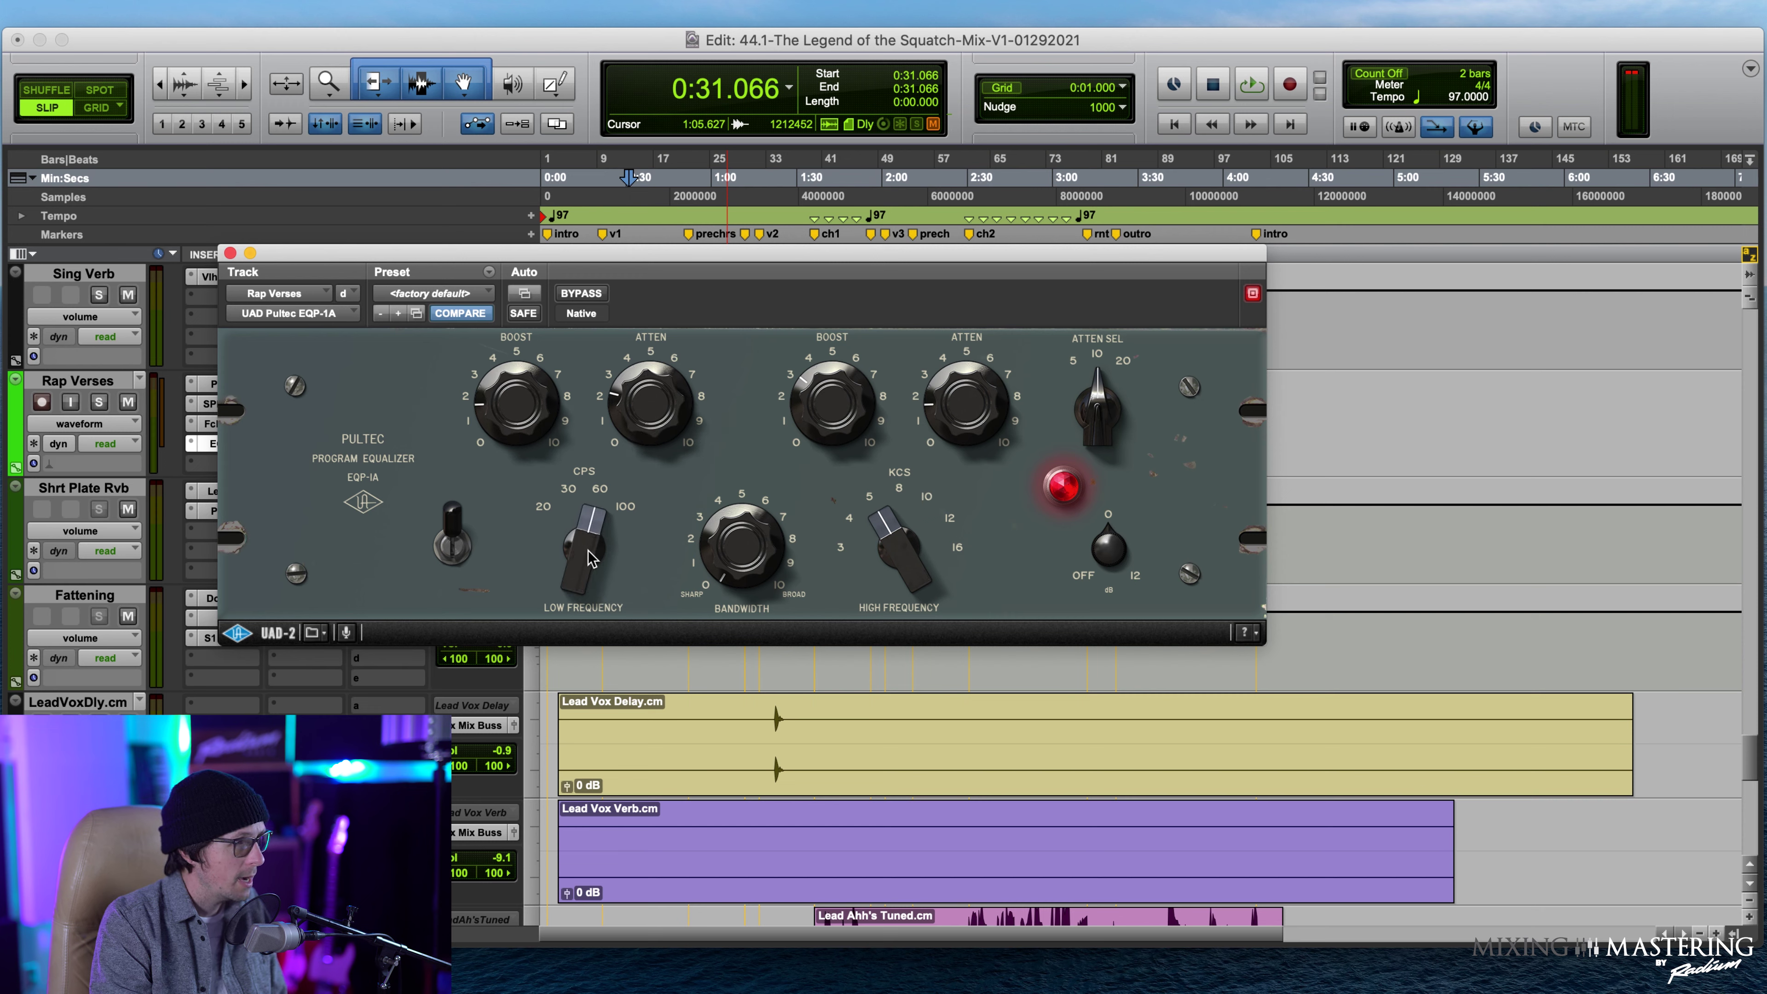
{"action": "left_click_drag", "start_coordinate": [570, 576], "coordinate": [575, 564]}
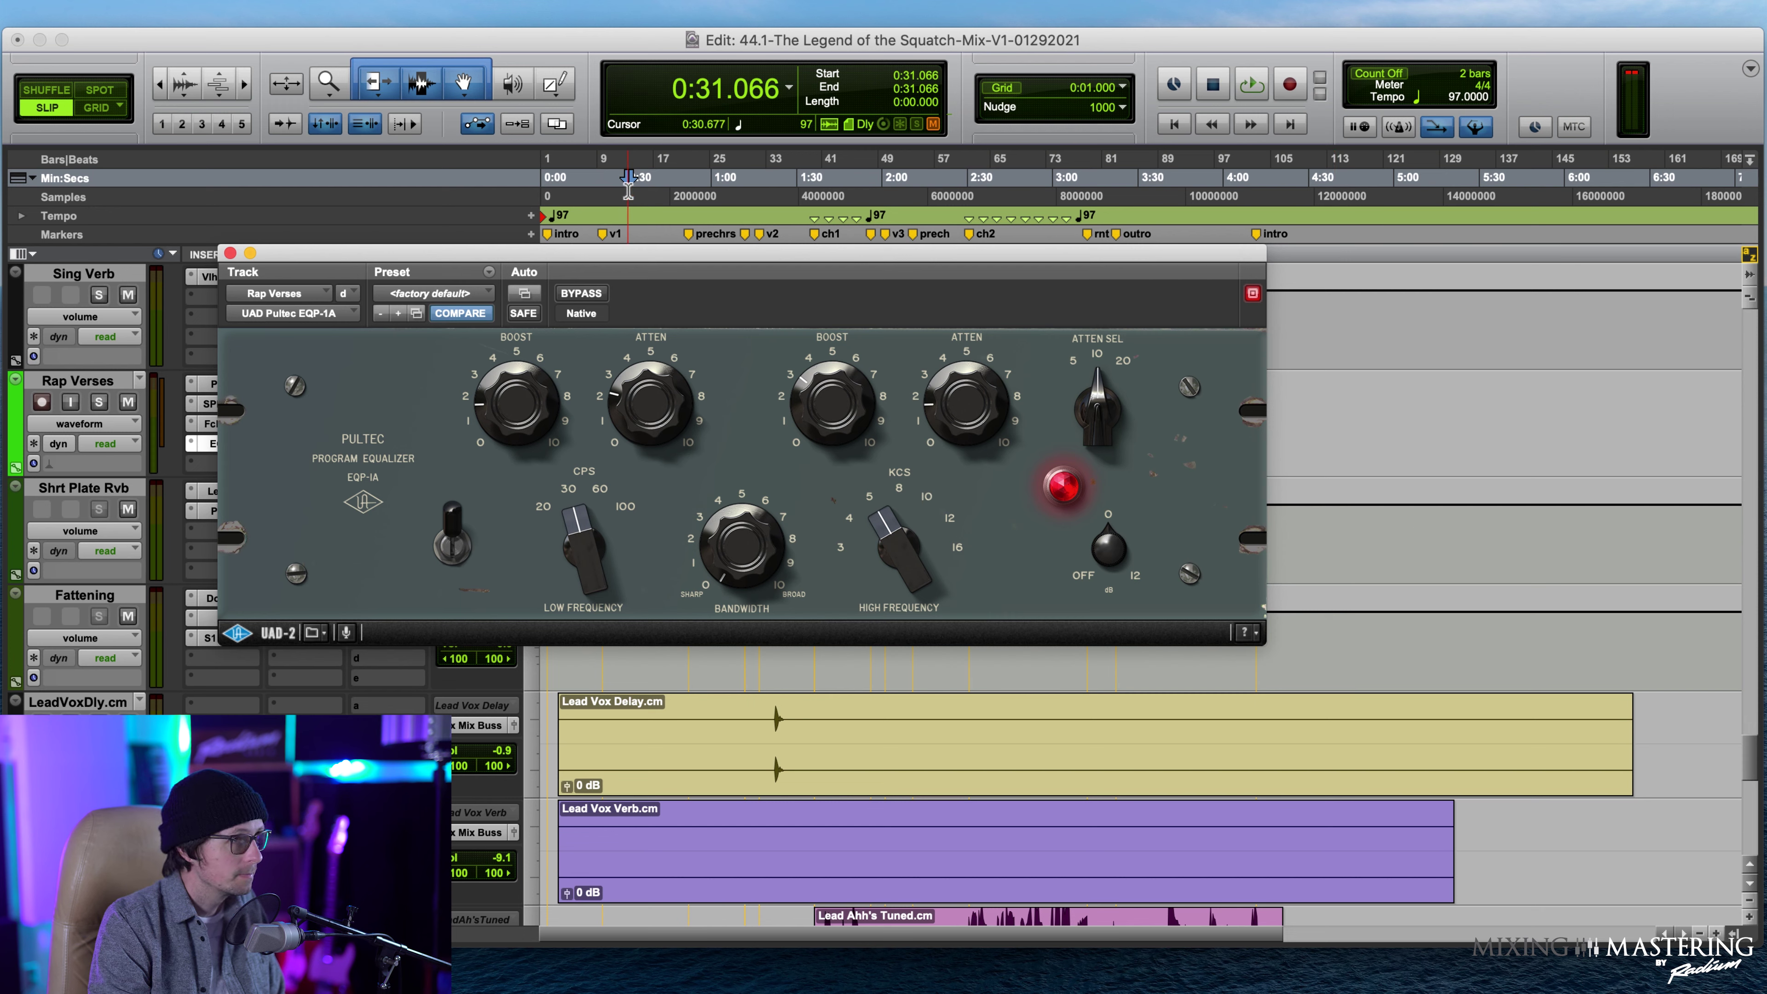
Audition the rap verse from about 0:31, comparing the EQP-1A bypassed and active, and close the plug-in.
{"action": "left_click_drag", "start_coordinate": [628, 185], "coordinate": [625, 185]}
{"action": "key", "text": "space"}
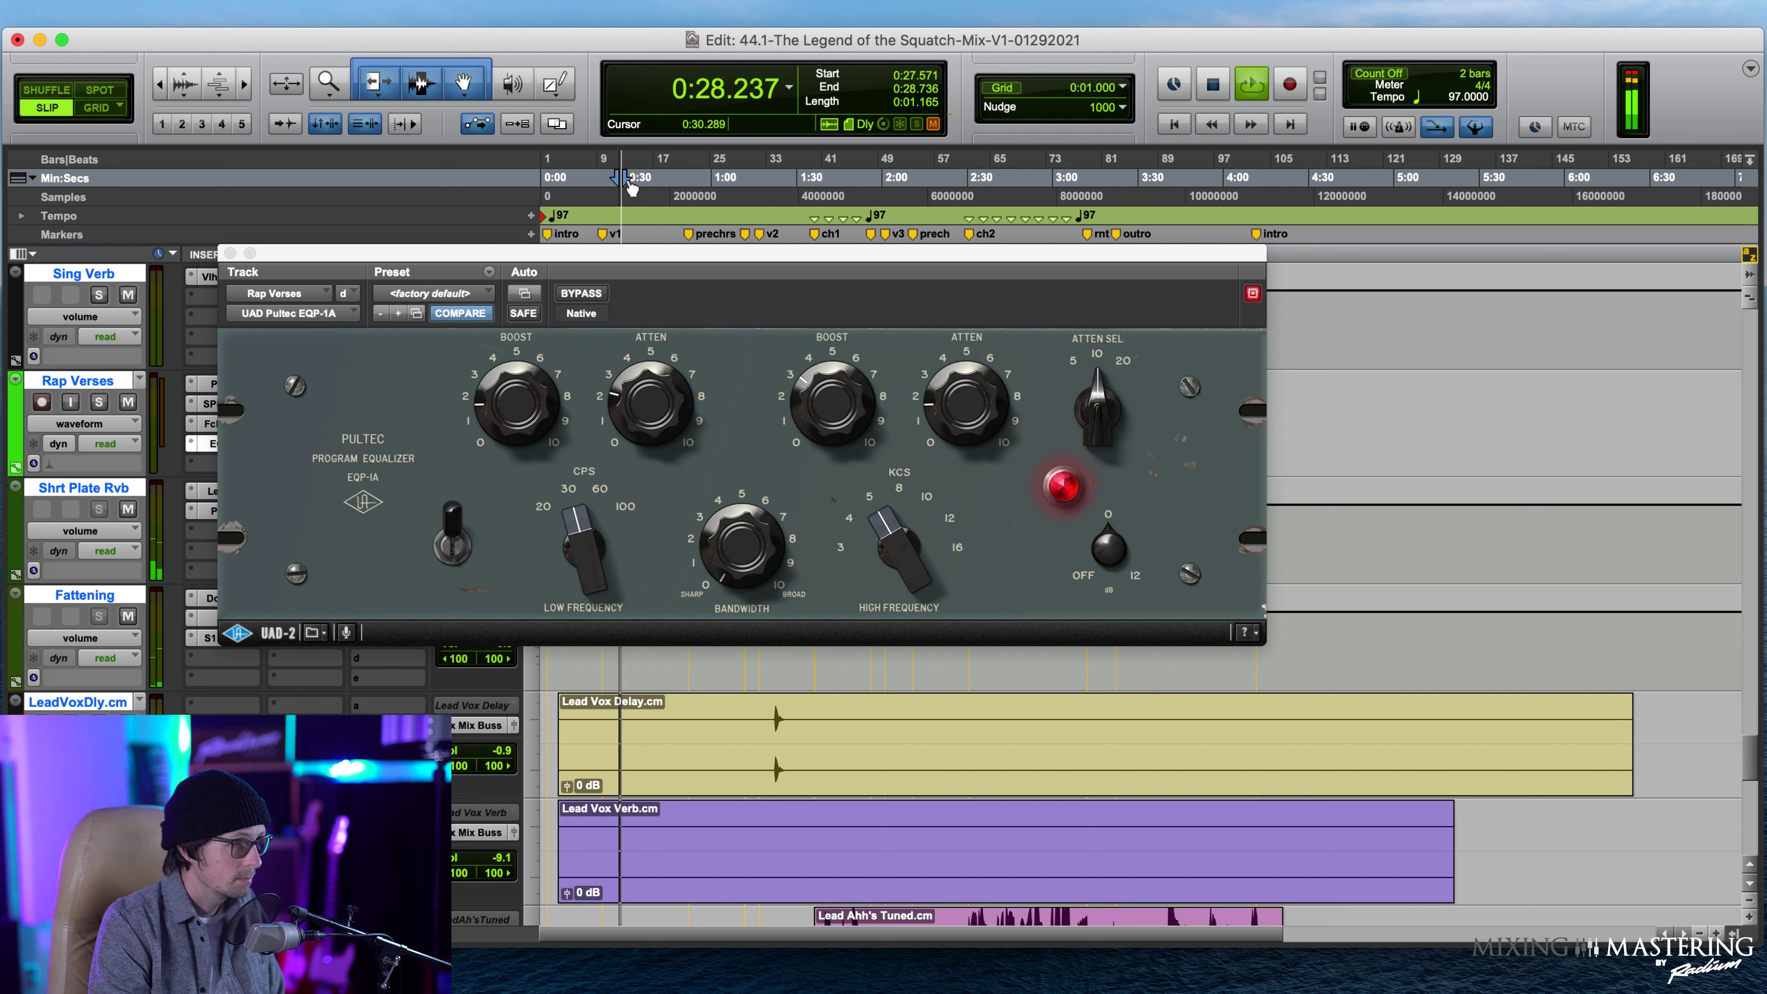
{"action": "left_click", "coordinate": [631, 188]}
{"action": "key", "text": "space"}
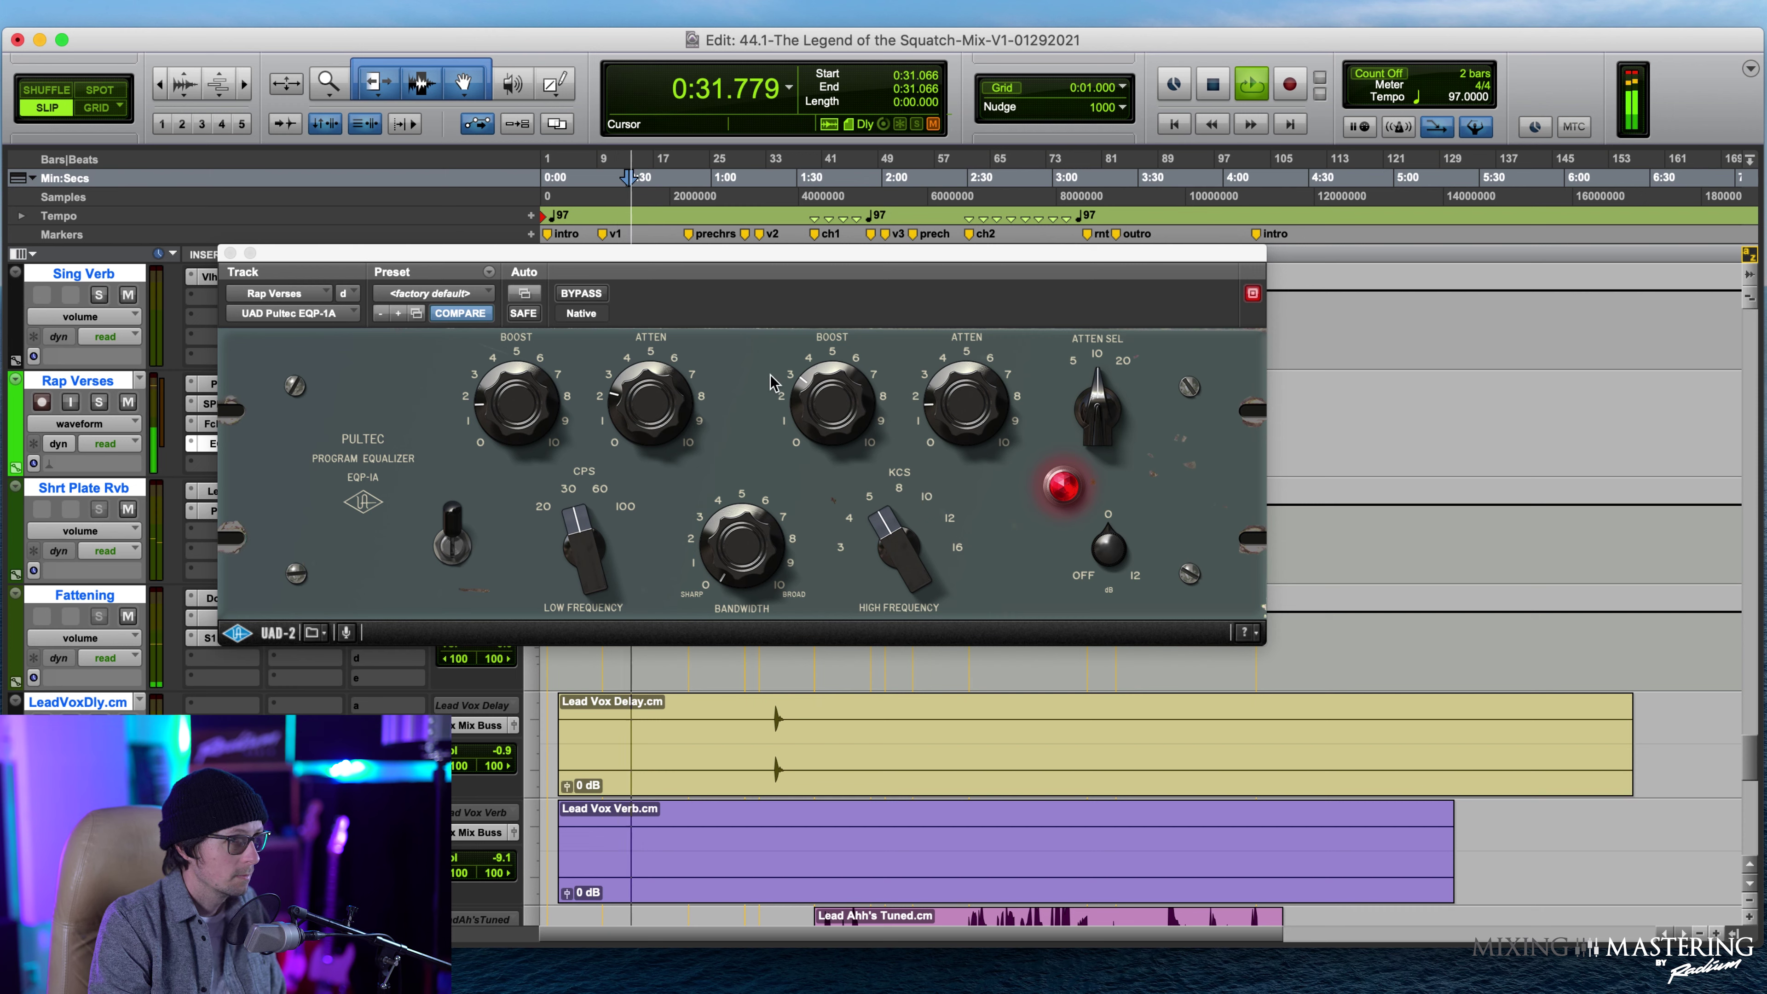
{"action": "left_click", "coordinate": [989, 413]}
{"action": "left_click", "coordinate": [581, 294]}
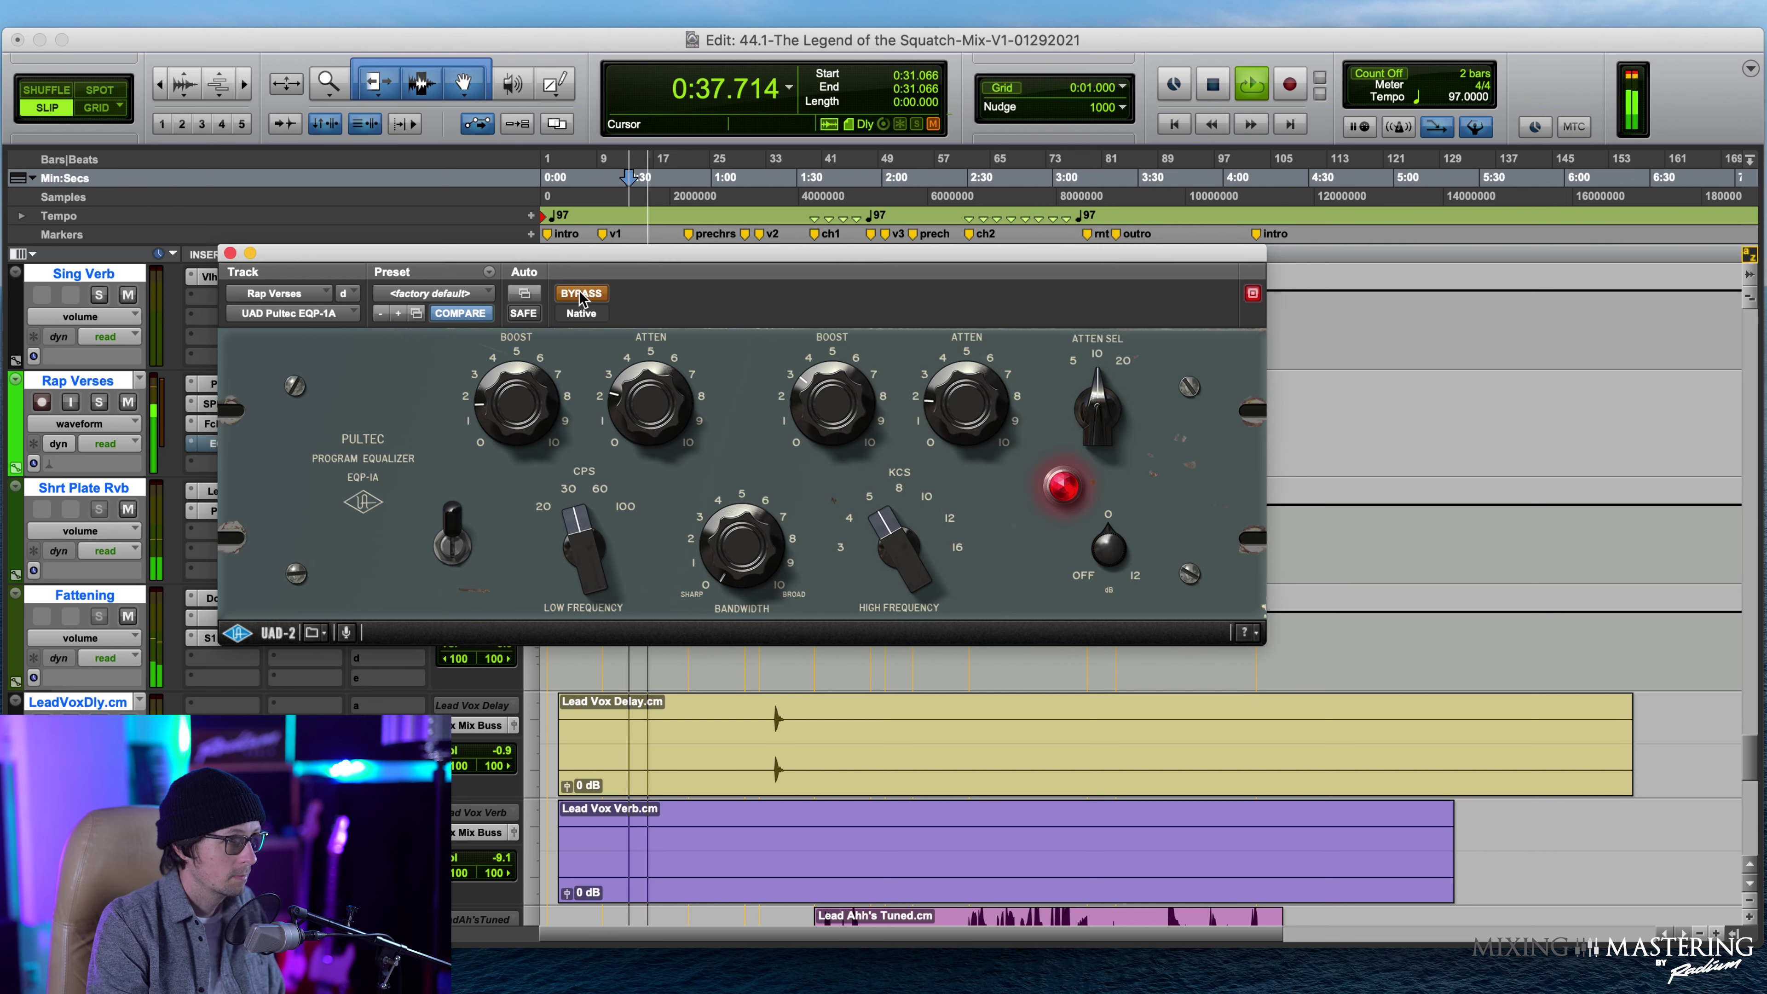
{"action": "left_click", "coordinate": [580, 293]}
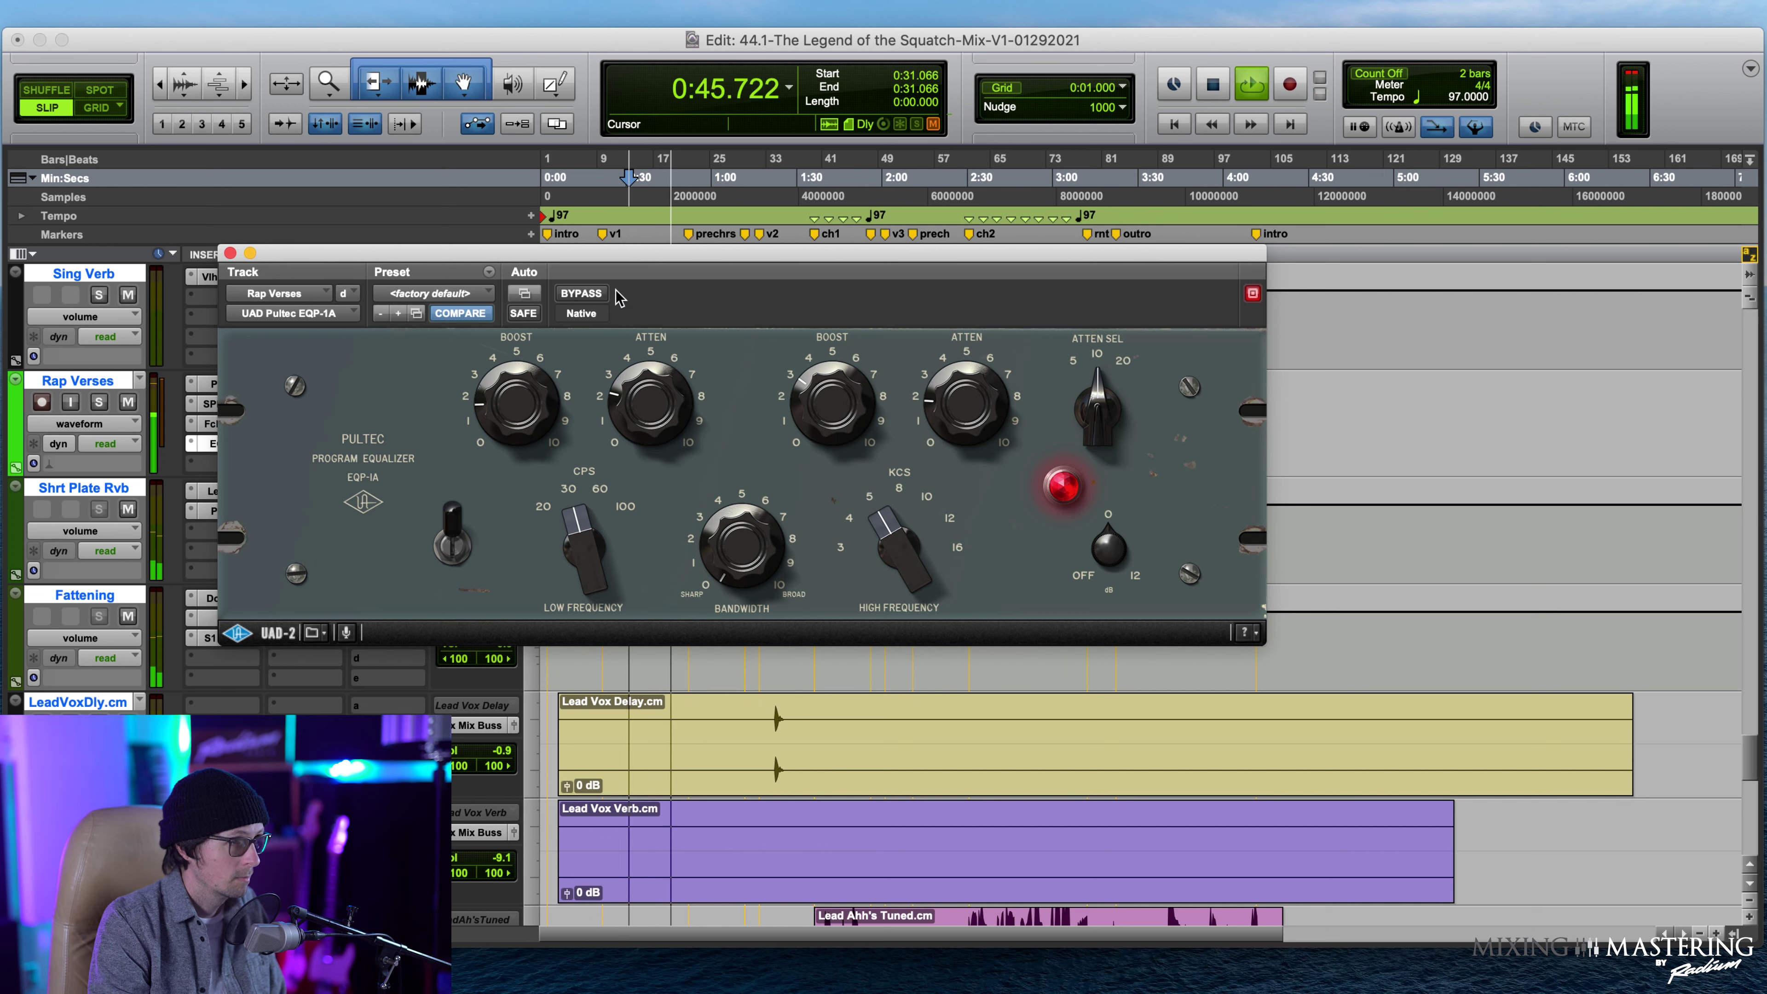
{"action": "left_click", "coordinate": [597, 294]}
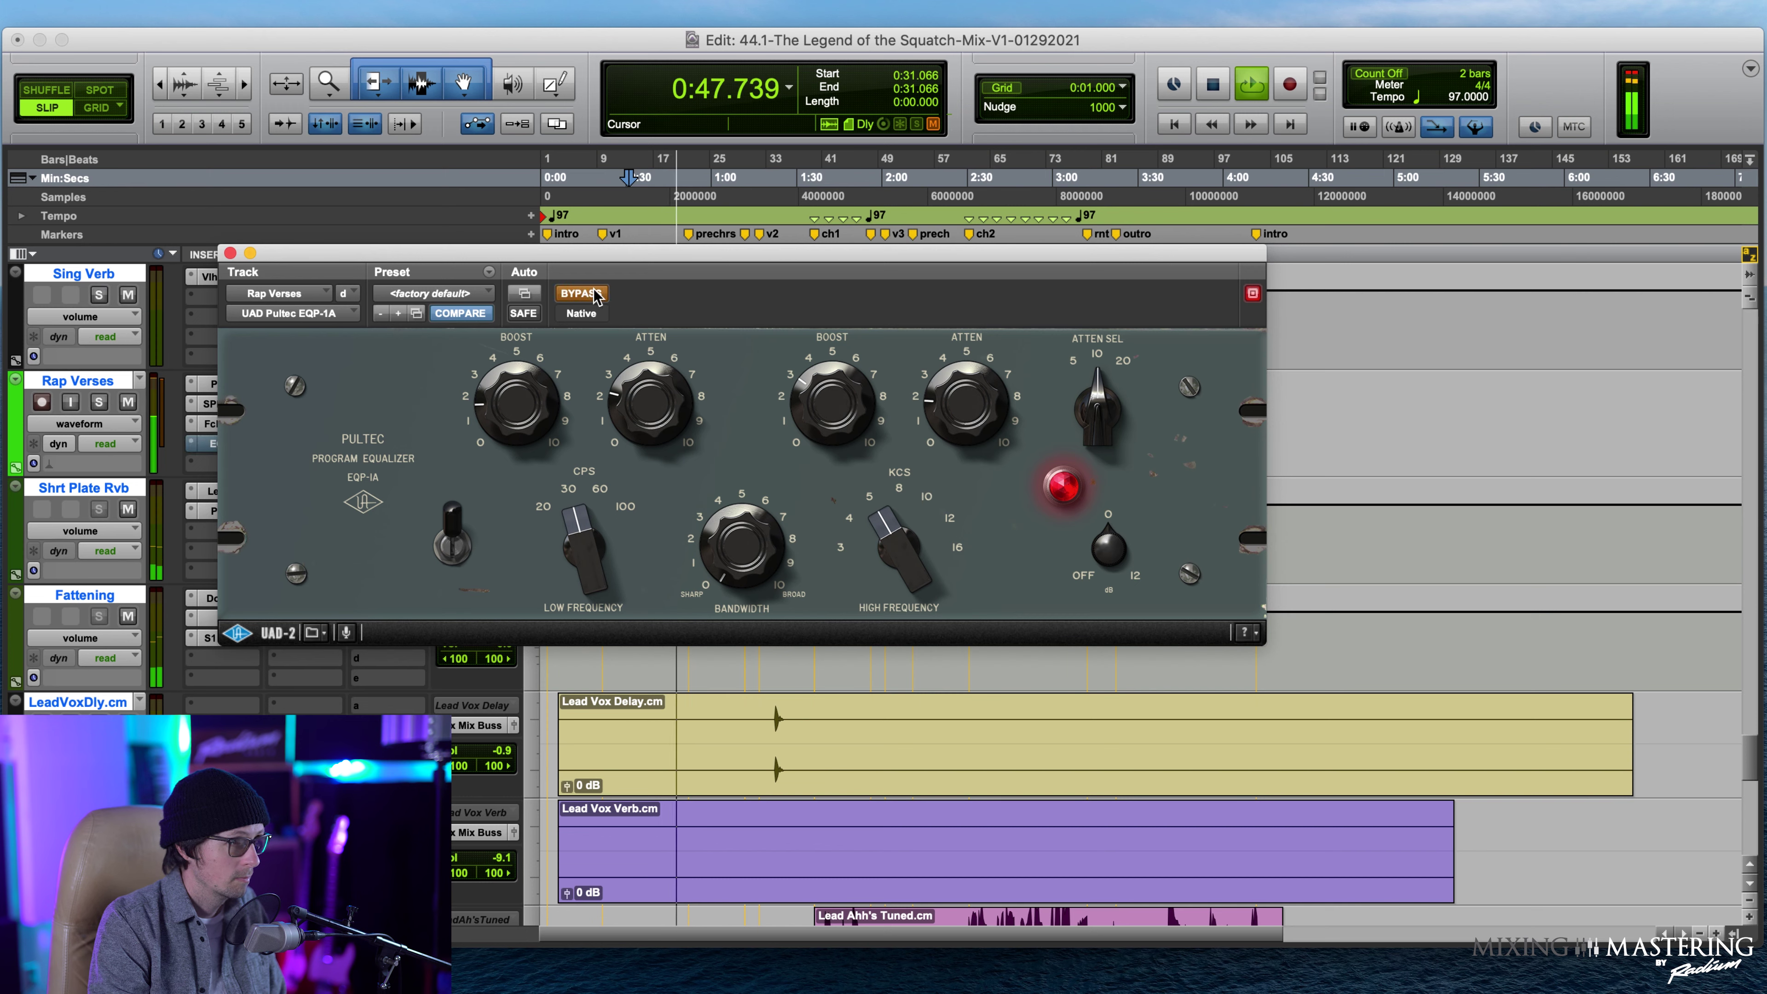
{"action": "left_click", "coordinate": [597, 295]}
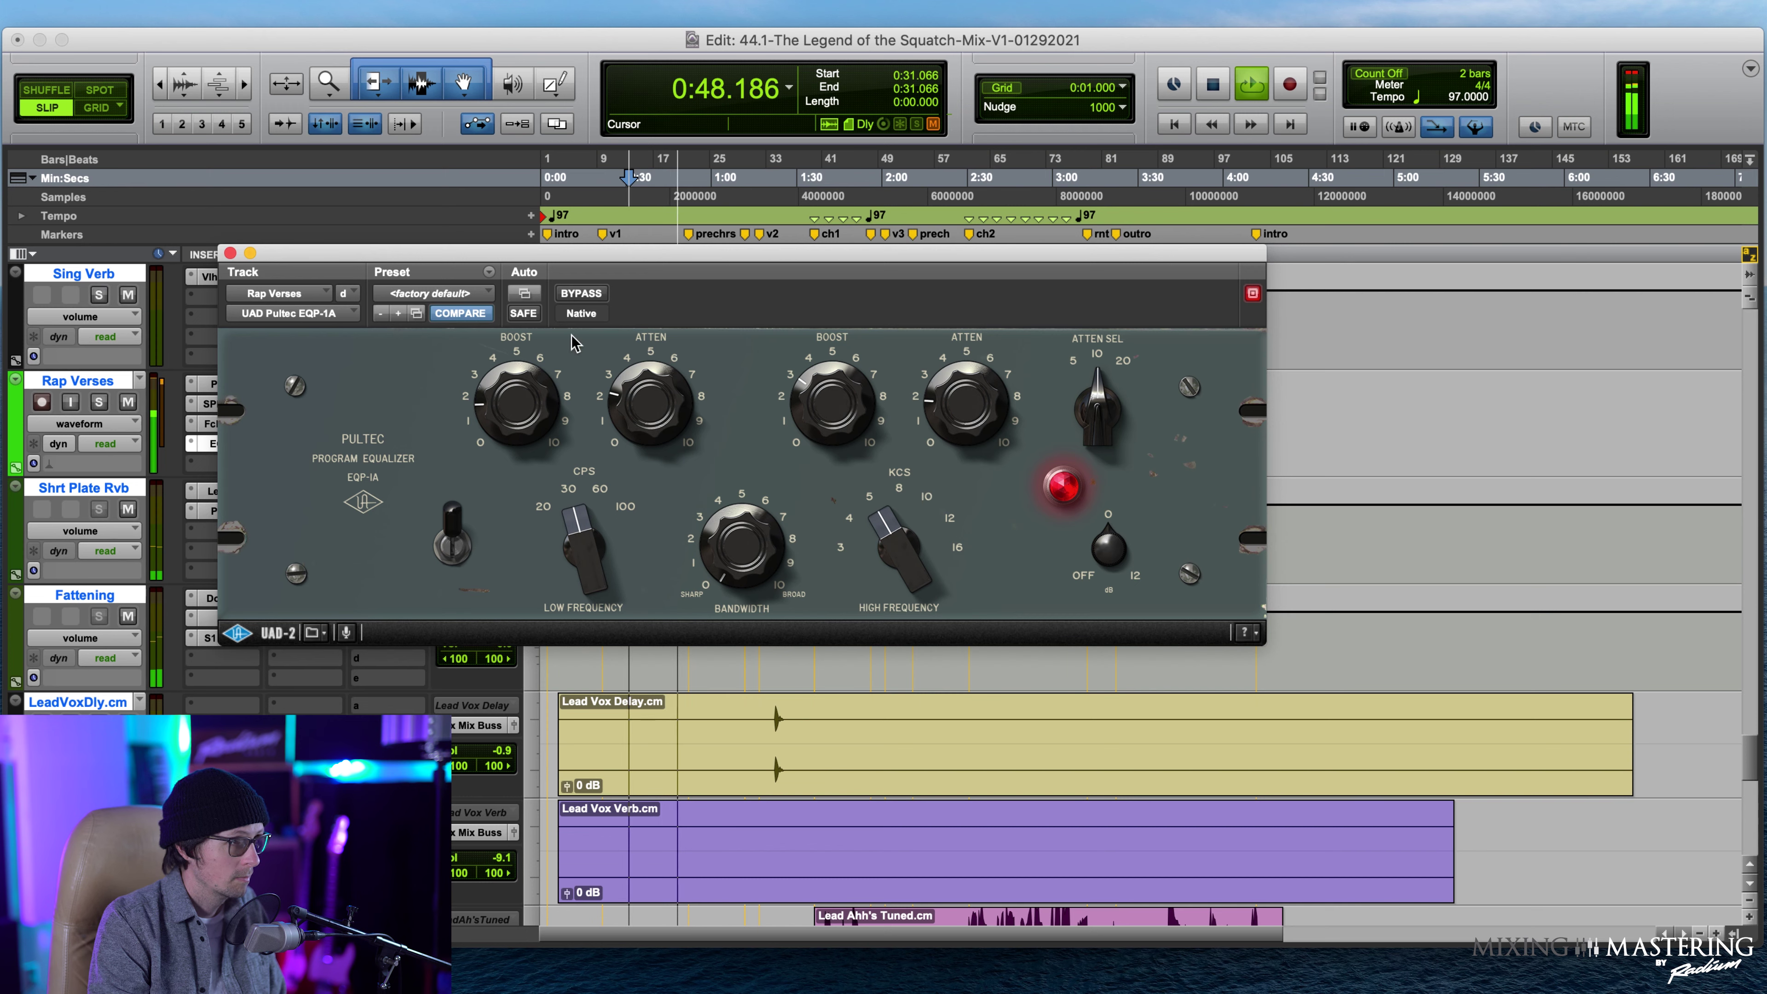
{"action": "left_click", "coordinate": [230, 254]}
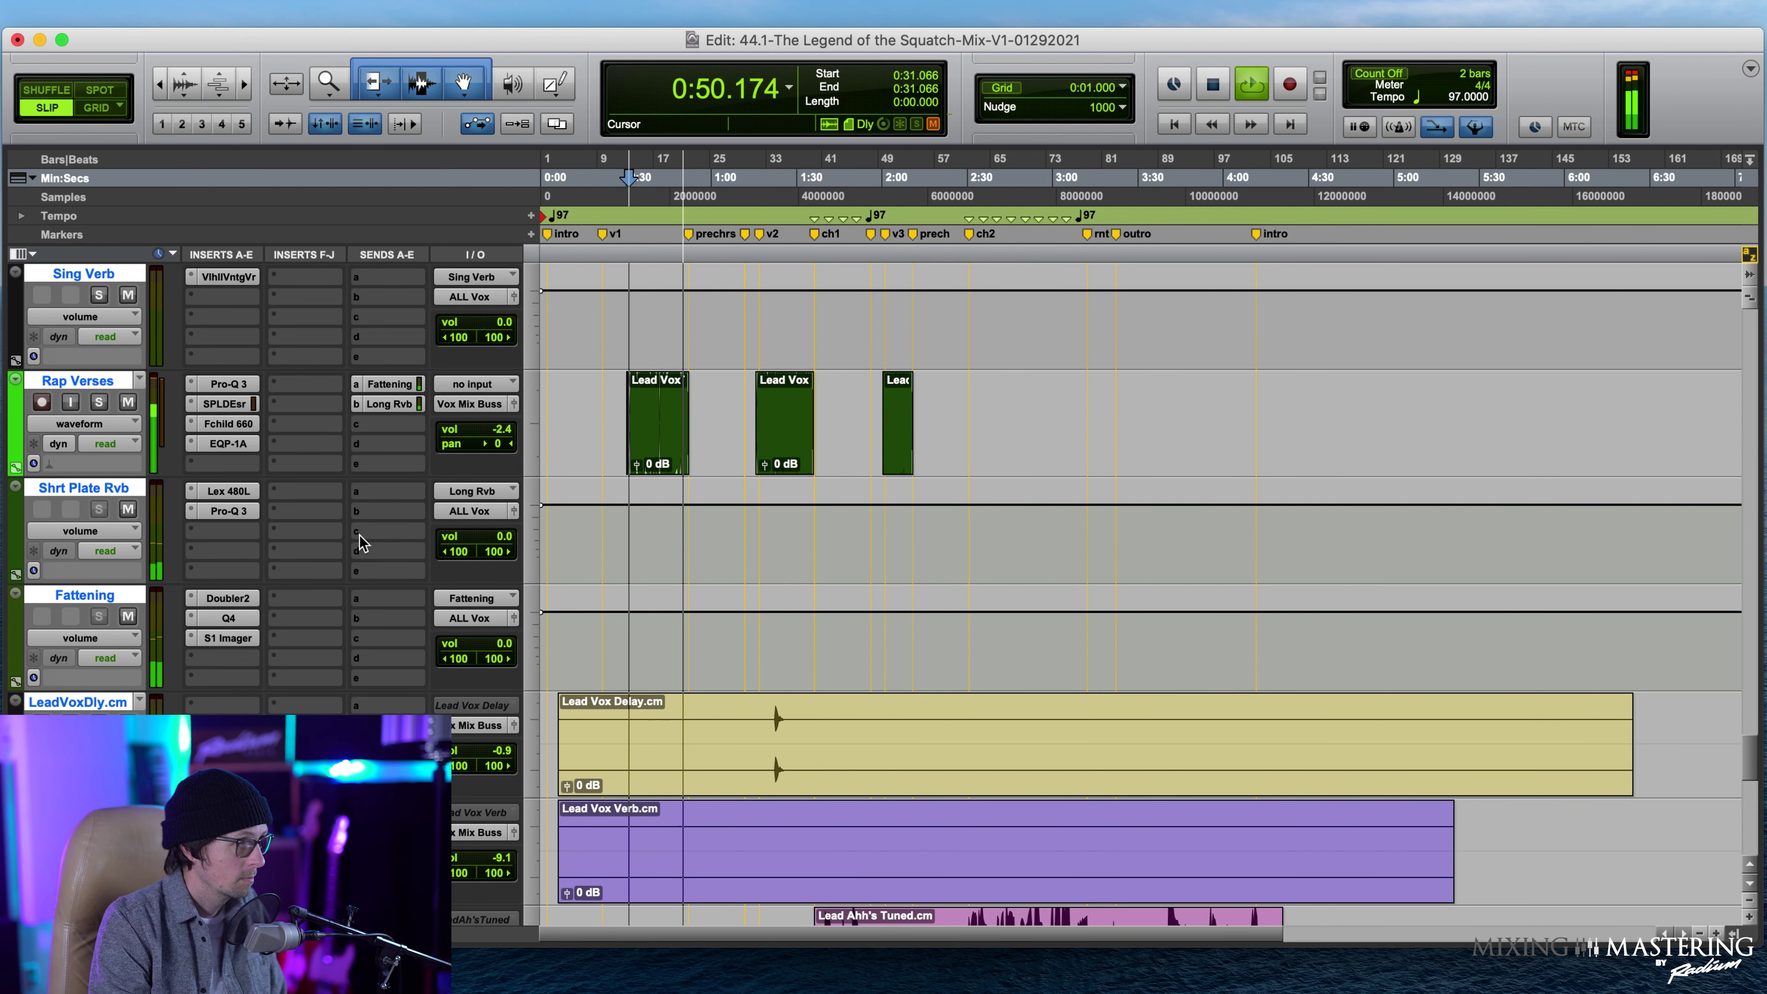
Try to nudge the Rap Verses track's volume down slightly and stop playback.
{"action": "left_click", "coordinate": [497, 431]}
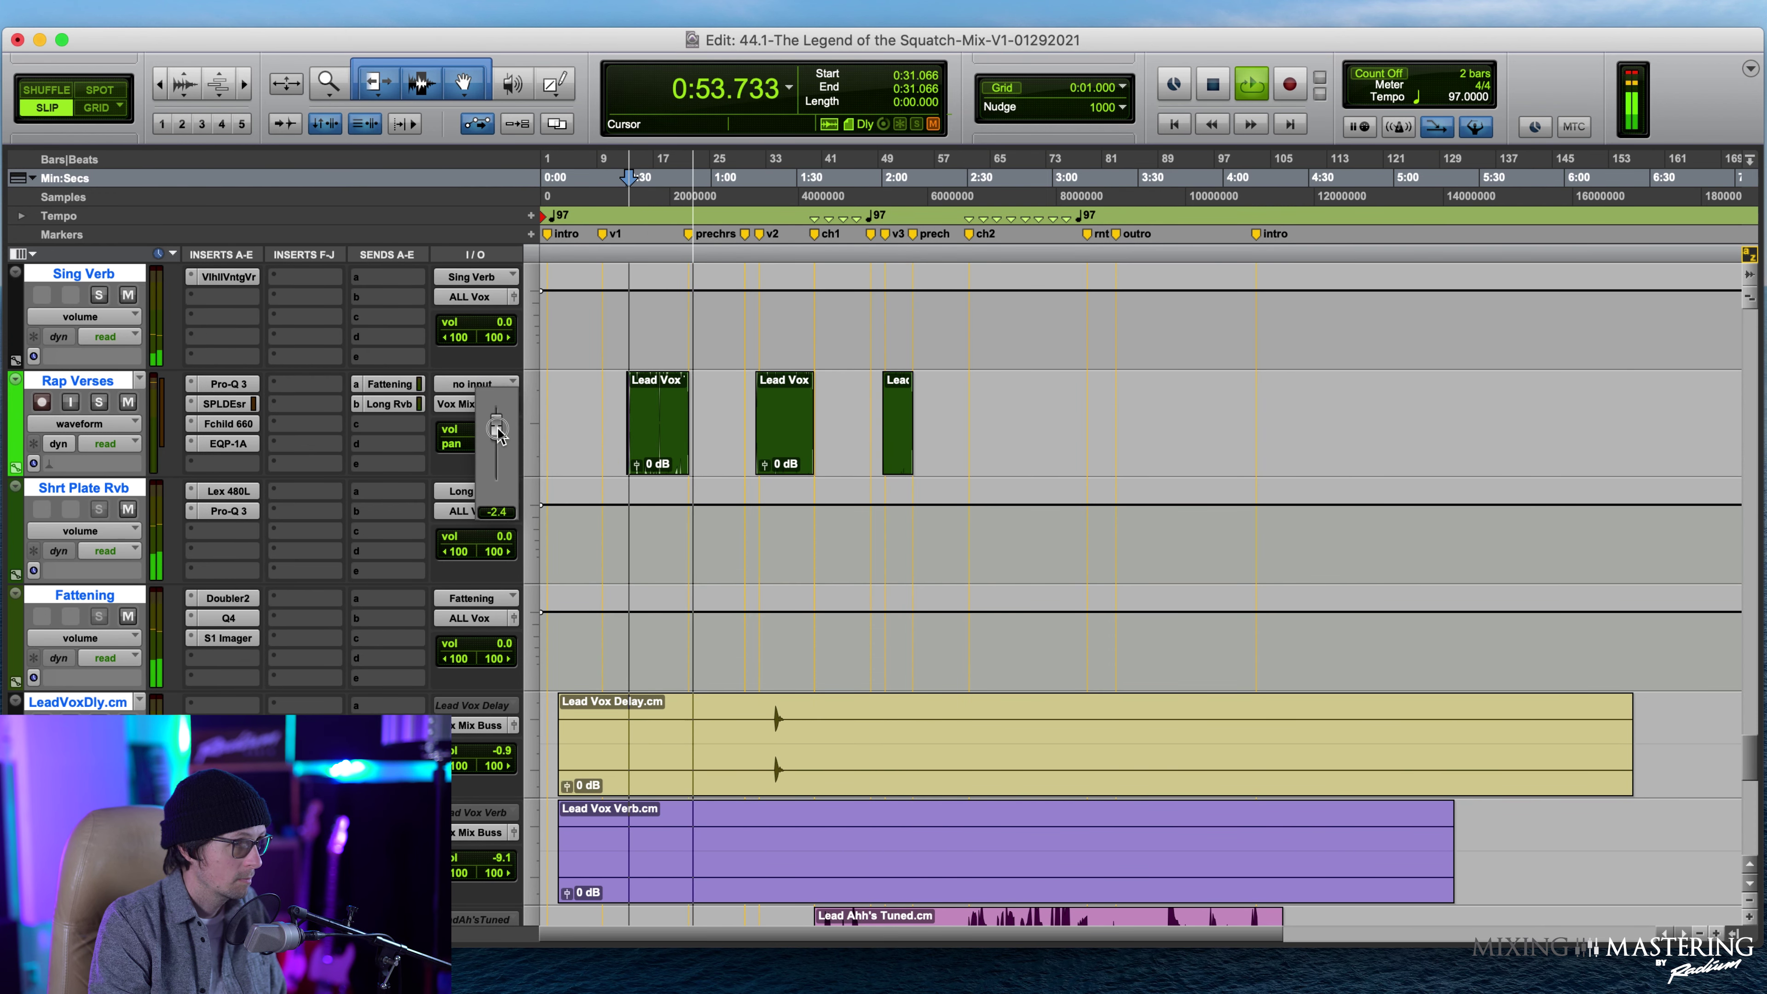
{"action": "left_click_drag", "start_coordinate": [501, 433], "coordinate": [502, 438]}
{"action": "left_click", "coordinate": [1213, 84]}
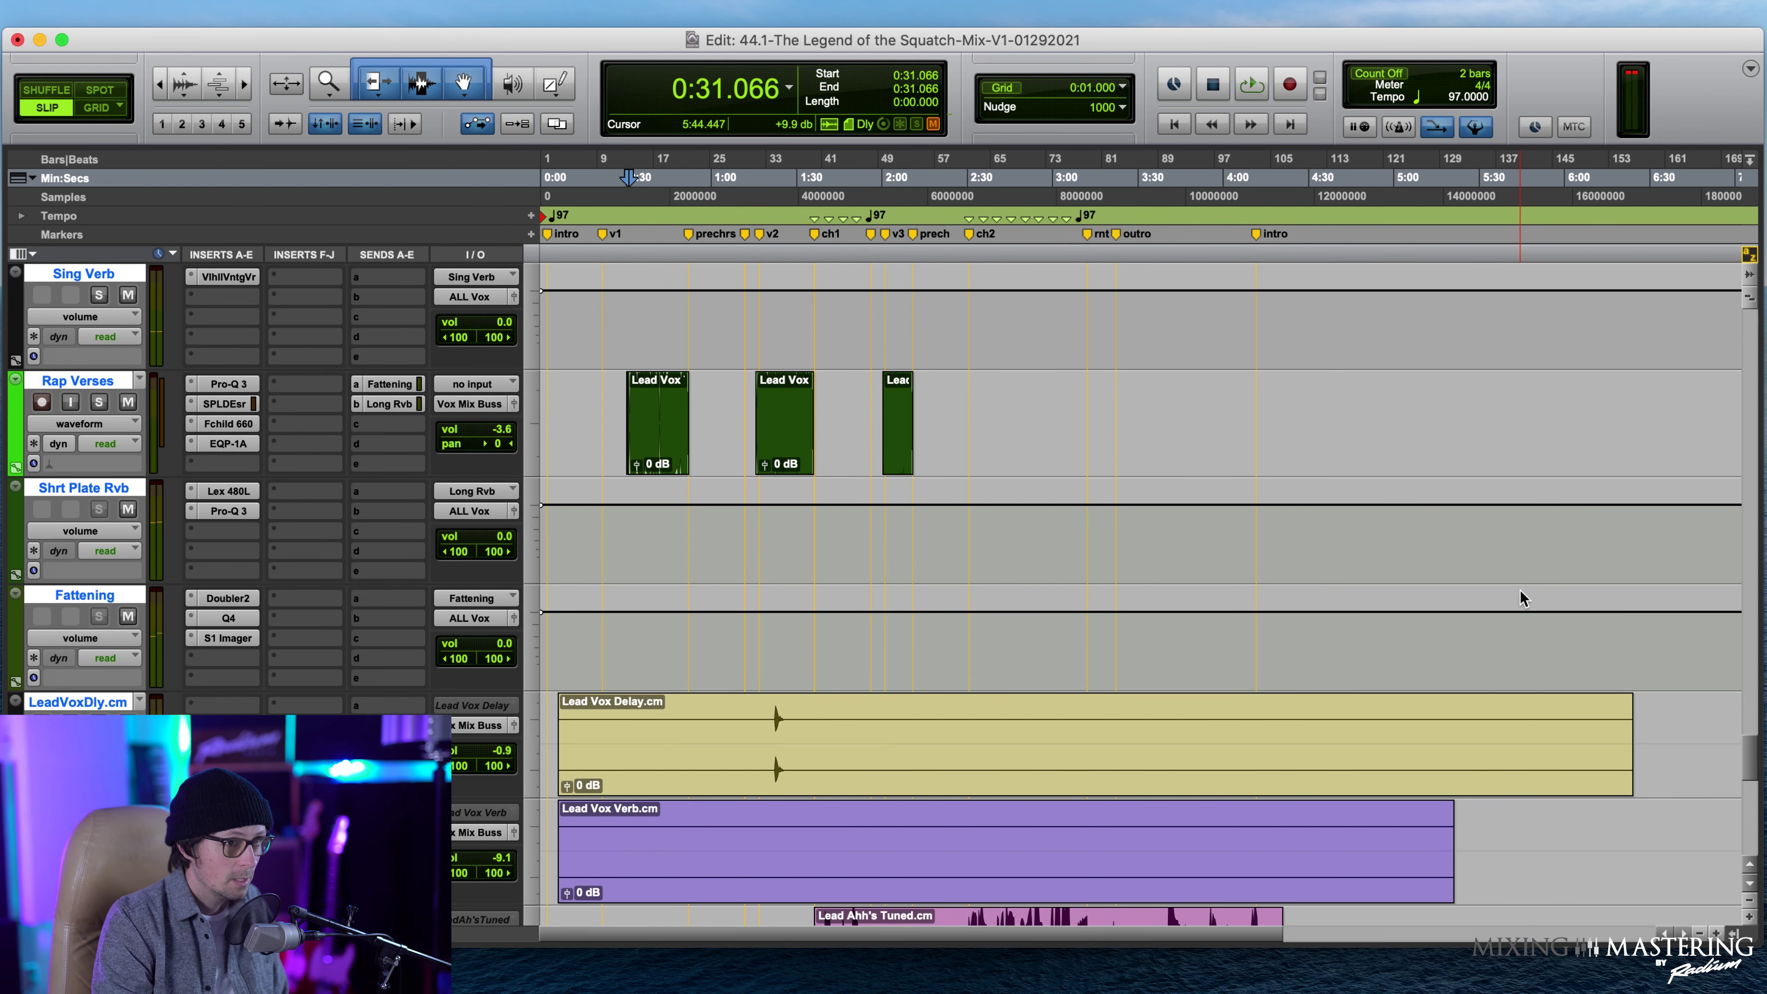
Audition the song from about 0:40 and from the Singing track's pre-chorus clip at about 0:52.
{"action": "scroll", "coordinate": [587, 612], "scroll_direction": "up", "scroll_amount": 3}
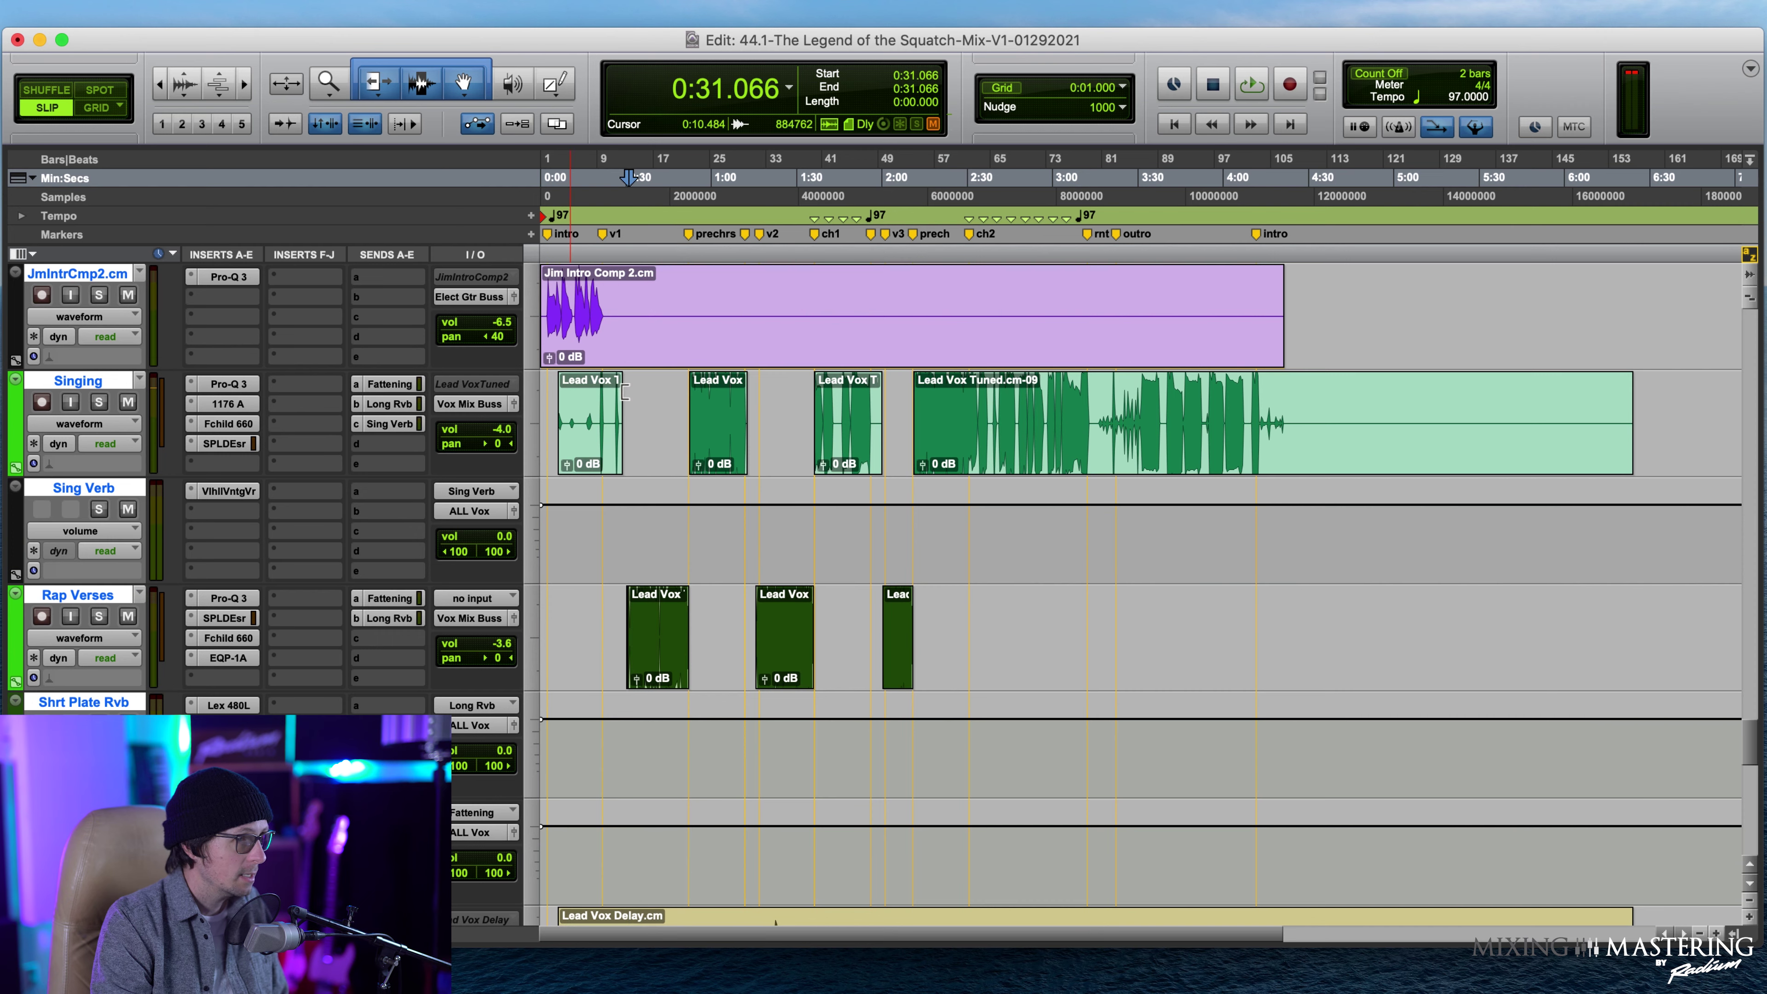
{"action": "scroll", "coordinate": [689, 392], "scroll_direction": "up", "scroll_amount": 3}
{"action": "scroll", "coordinate": [689, 392], "scroll_direction": "down", "scroll_amount": 5}
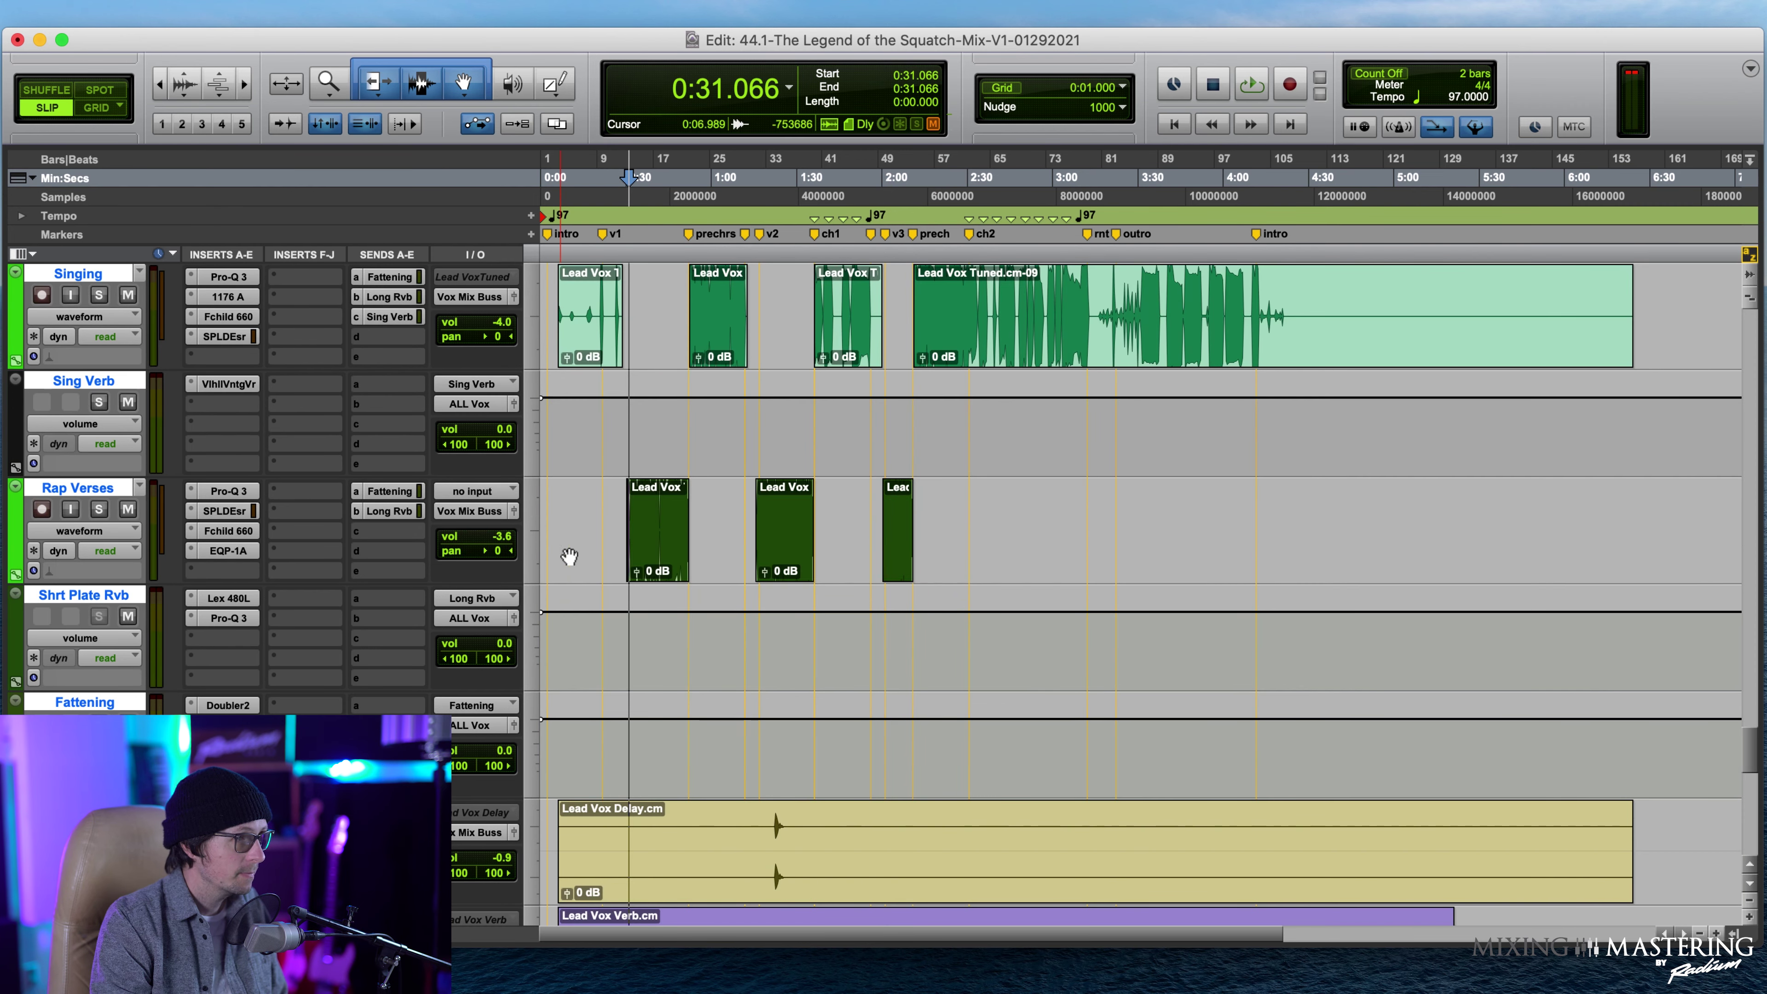
{"action": "scroll", "coordinate": [569, 556], "scroll_direction": "down", "scroll_amount": 8}
{"action": "scroll", "coordinate": [613, 571], "scroll_direction": "up", "scroll_amount": 10}
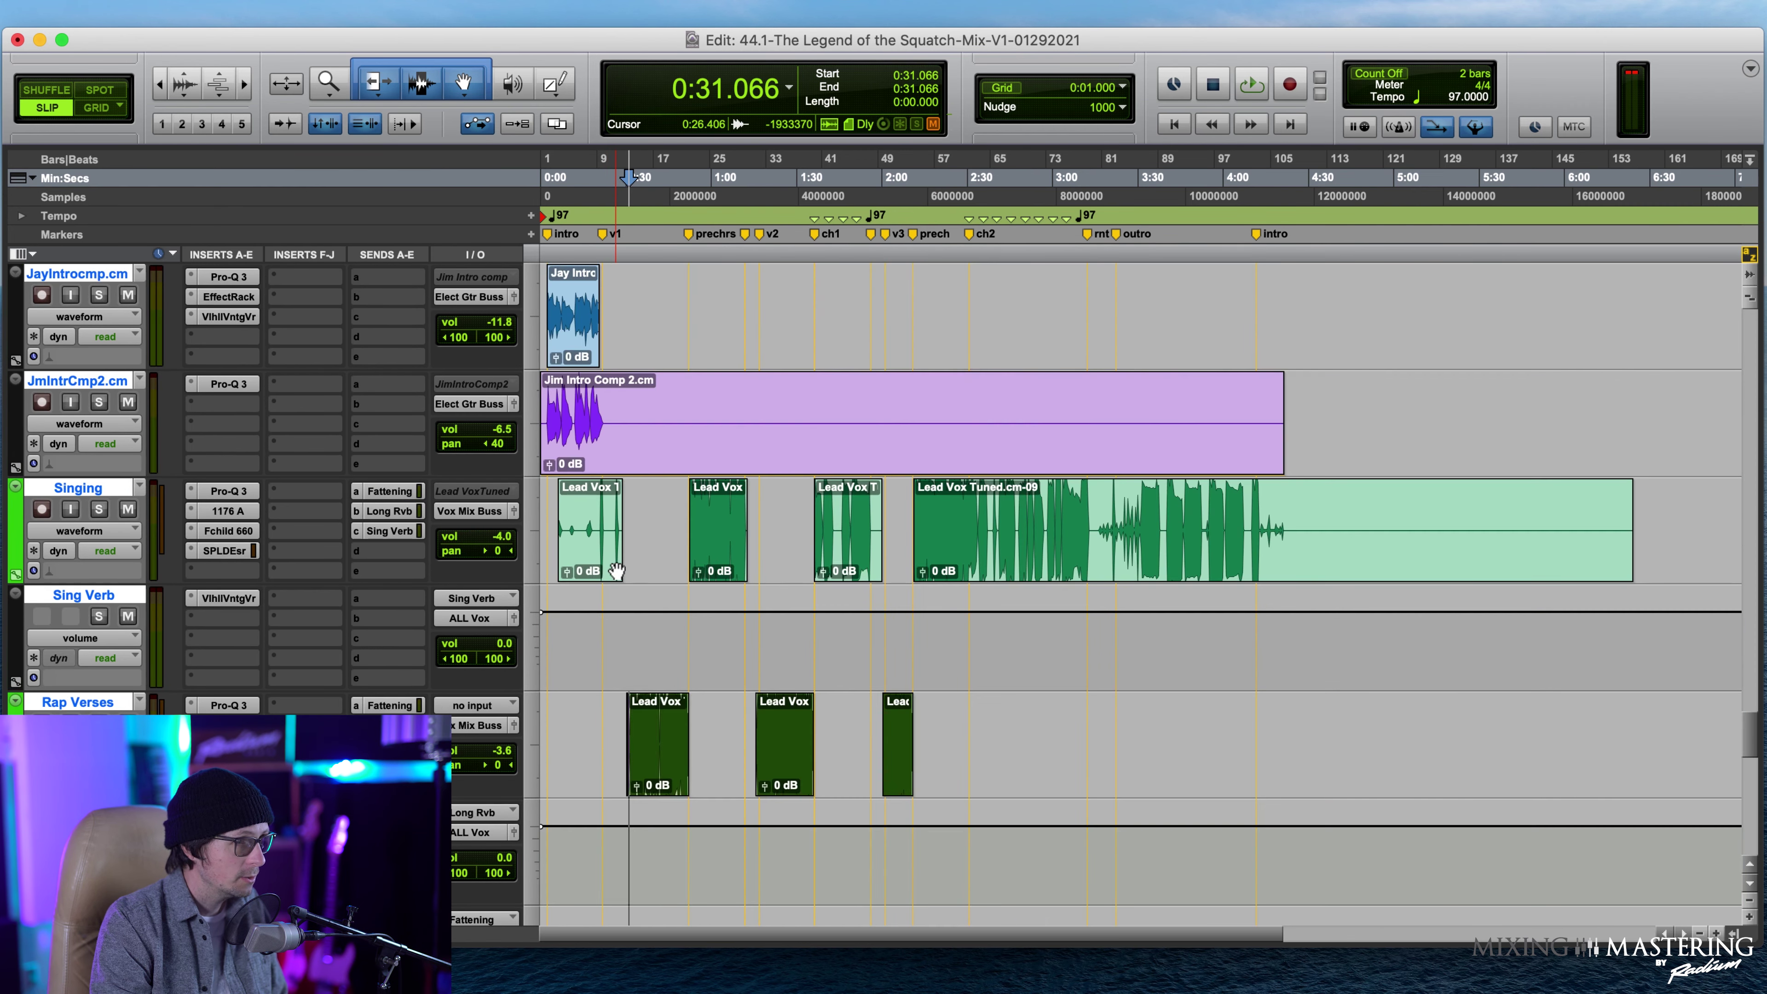
{"action": "left_click", "coordinate": [654, 515]}
{"action": "key", "text": "space"}
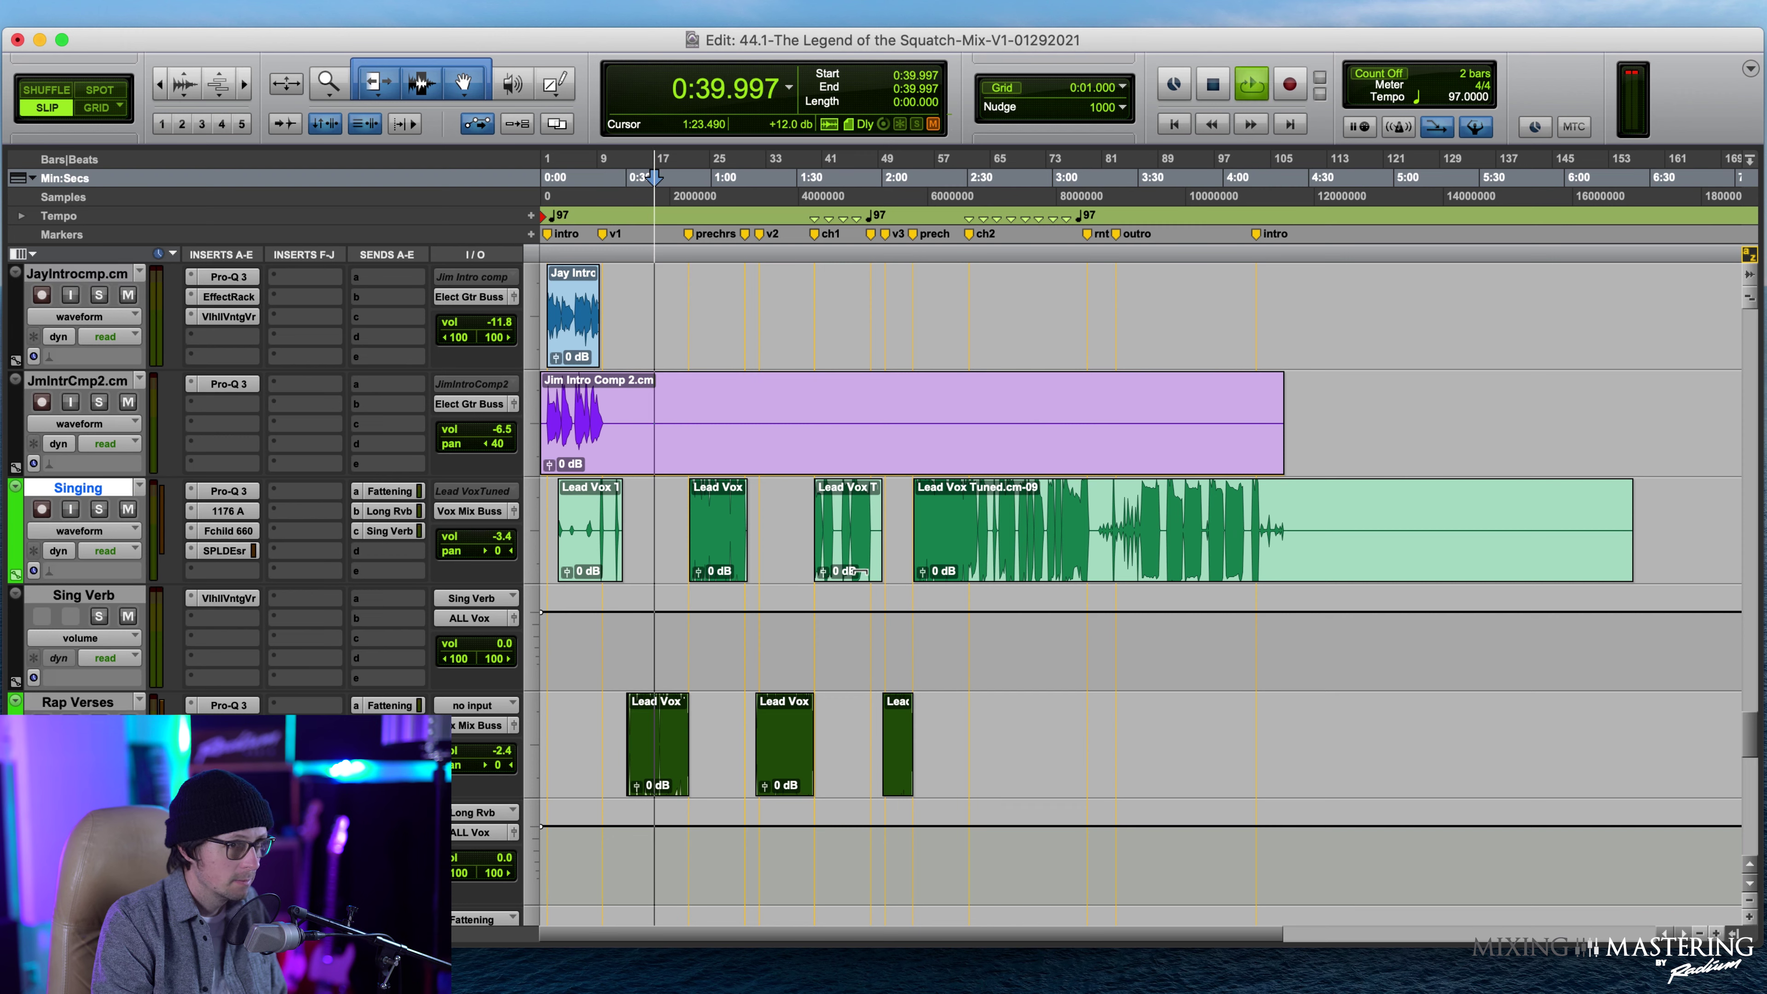
{"action": "key", "text": "space"}
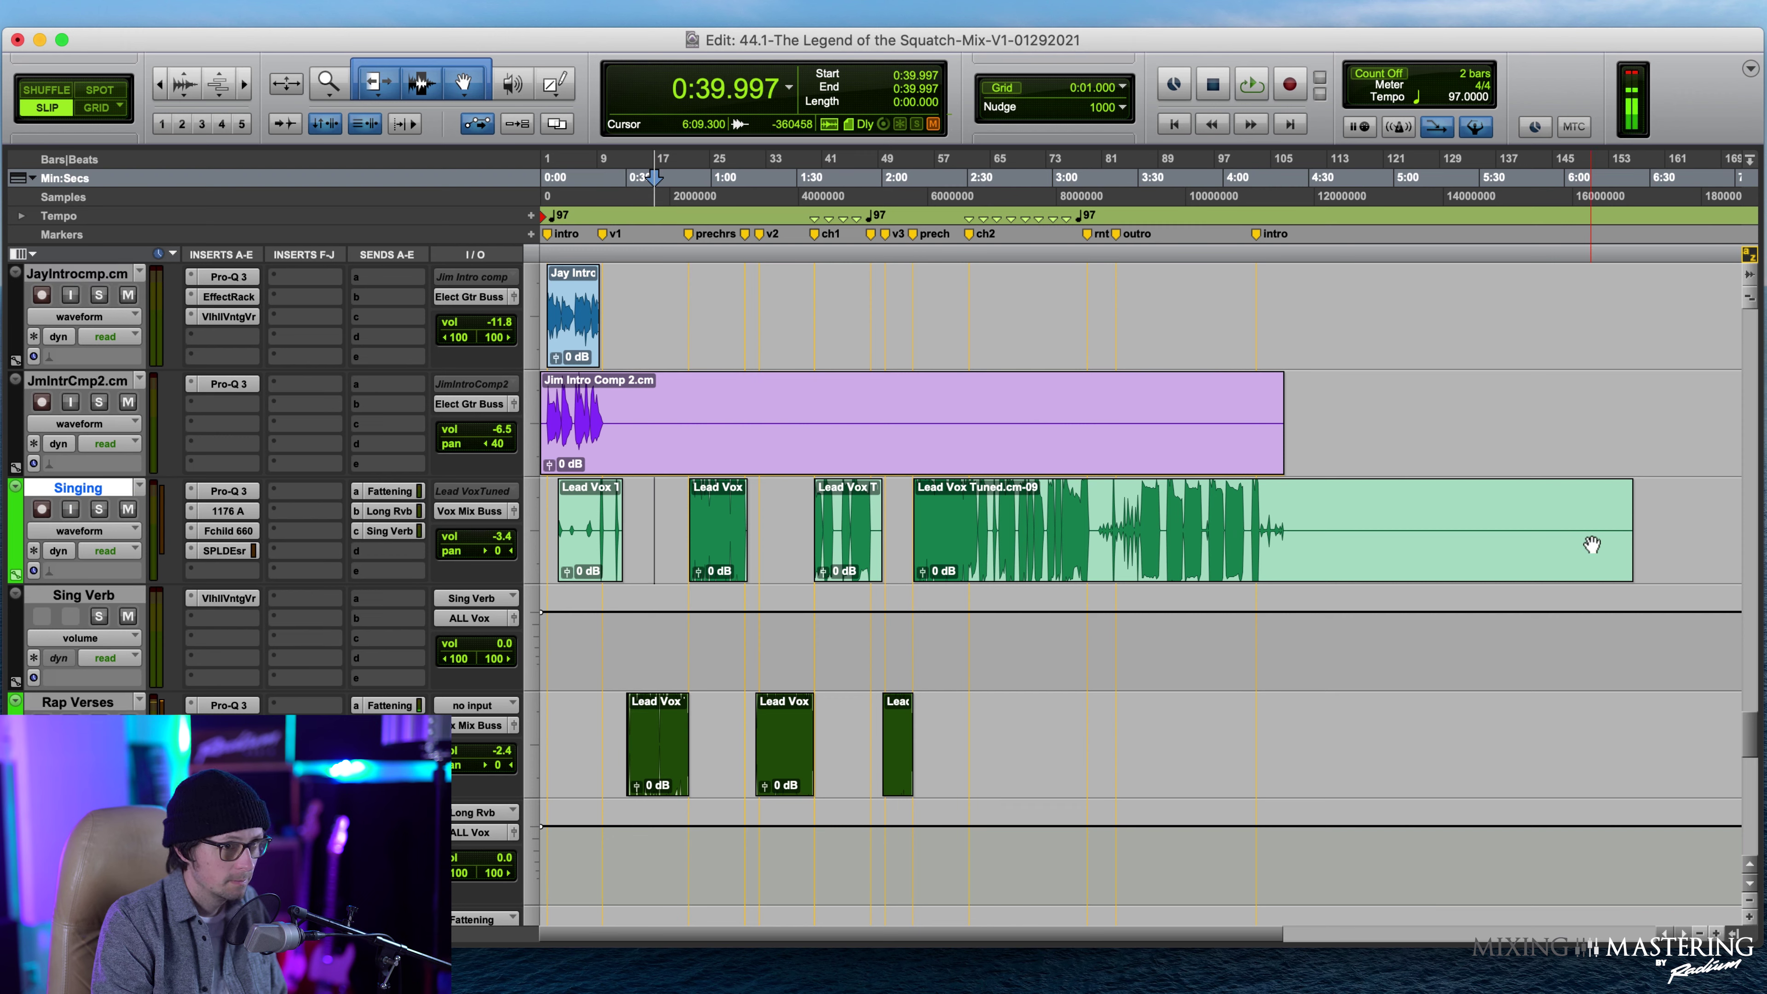
{"action": "left_click", "coordinate": [718, 532]}
{"action": "key", "text": "space"}
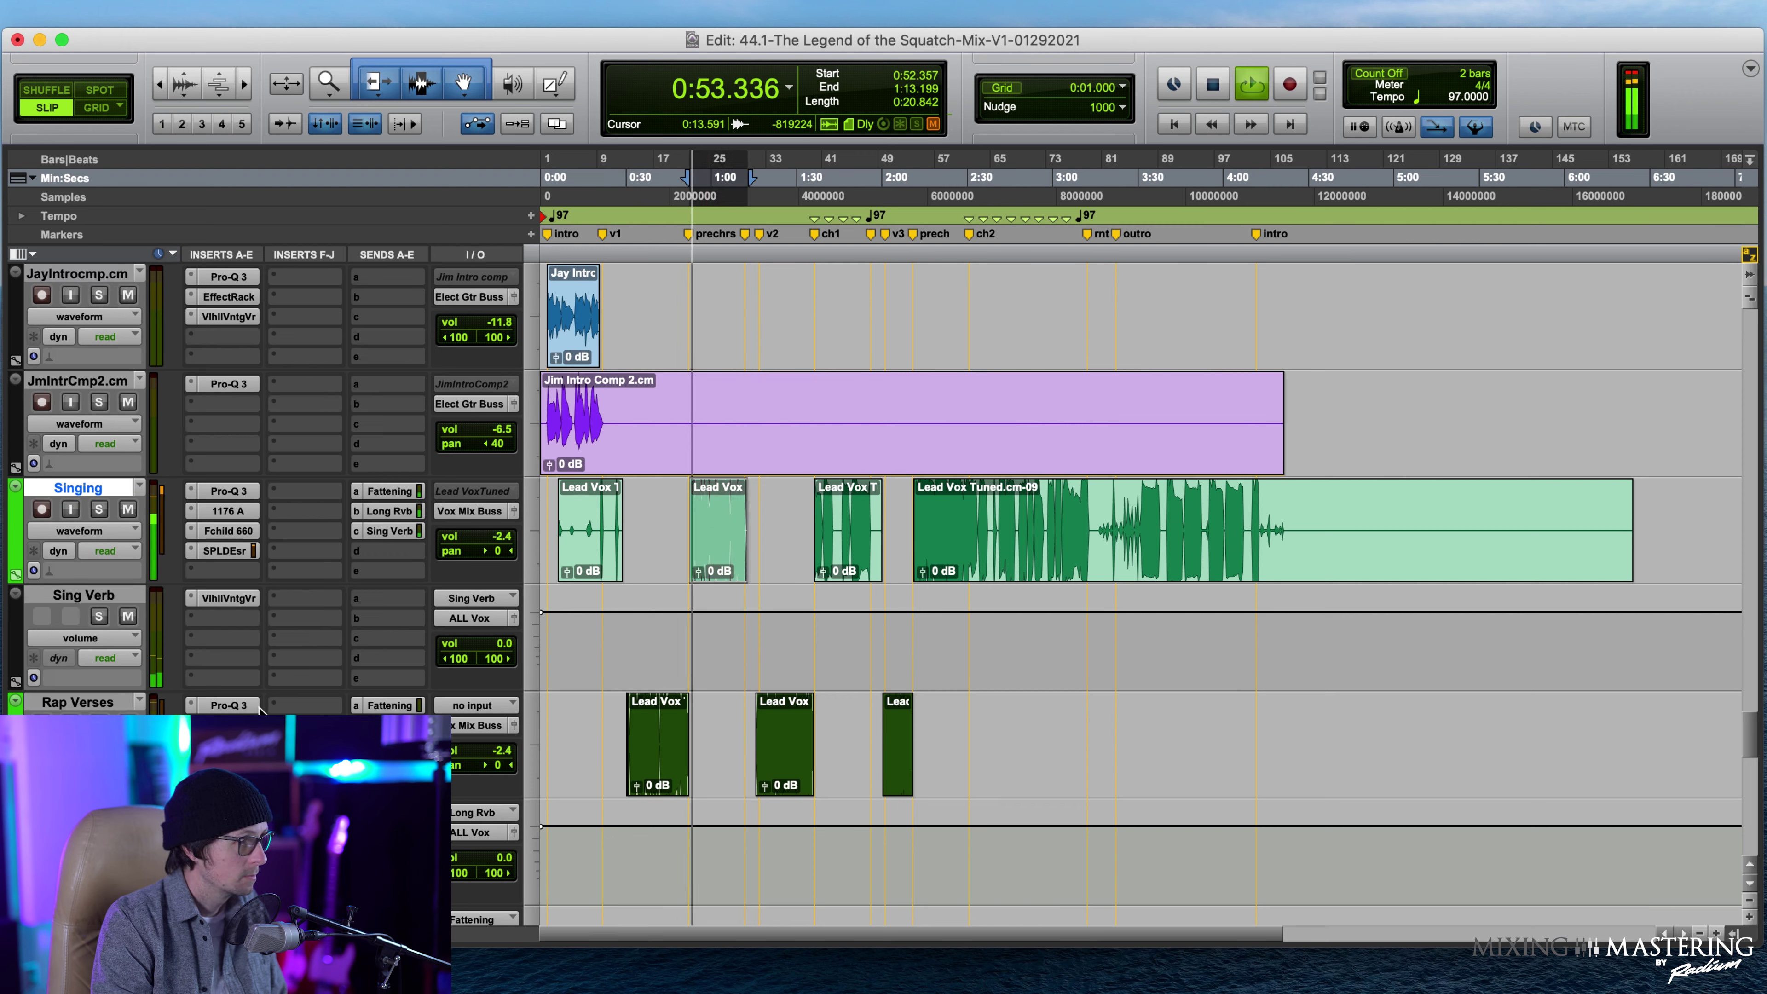
{"action": "key", "text": "space"}
Copy the EQP-1A from Rap Verses to the slot after the SPL de-esser on the Singing track and audition the pre-chorus.
{"action": "left_click_drag", "start_coordinate": [223, 725], "coordinate": [237, 577]}
{"action": "key", "text": "space"}
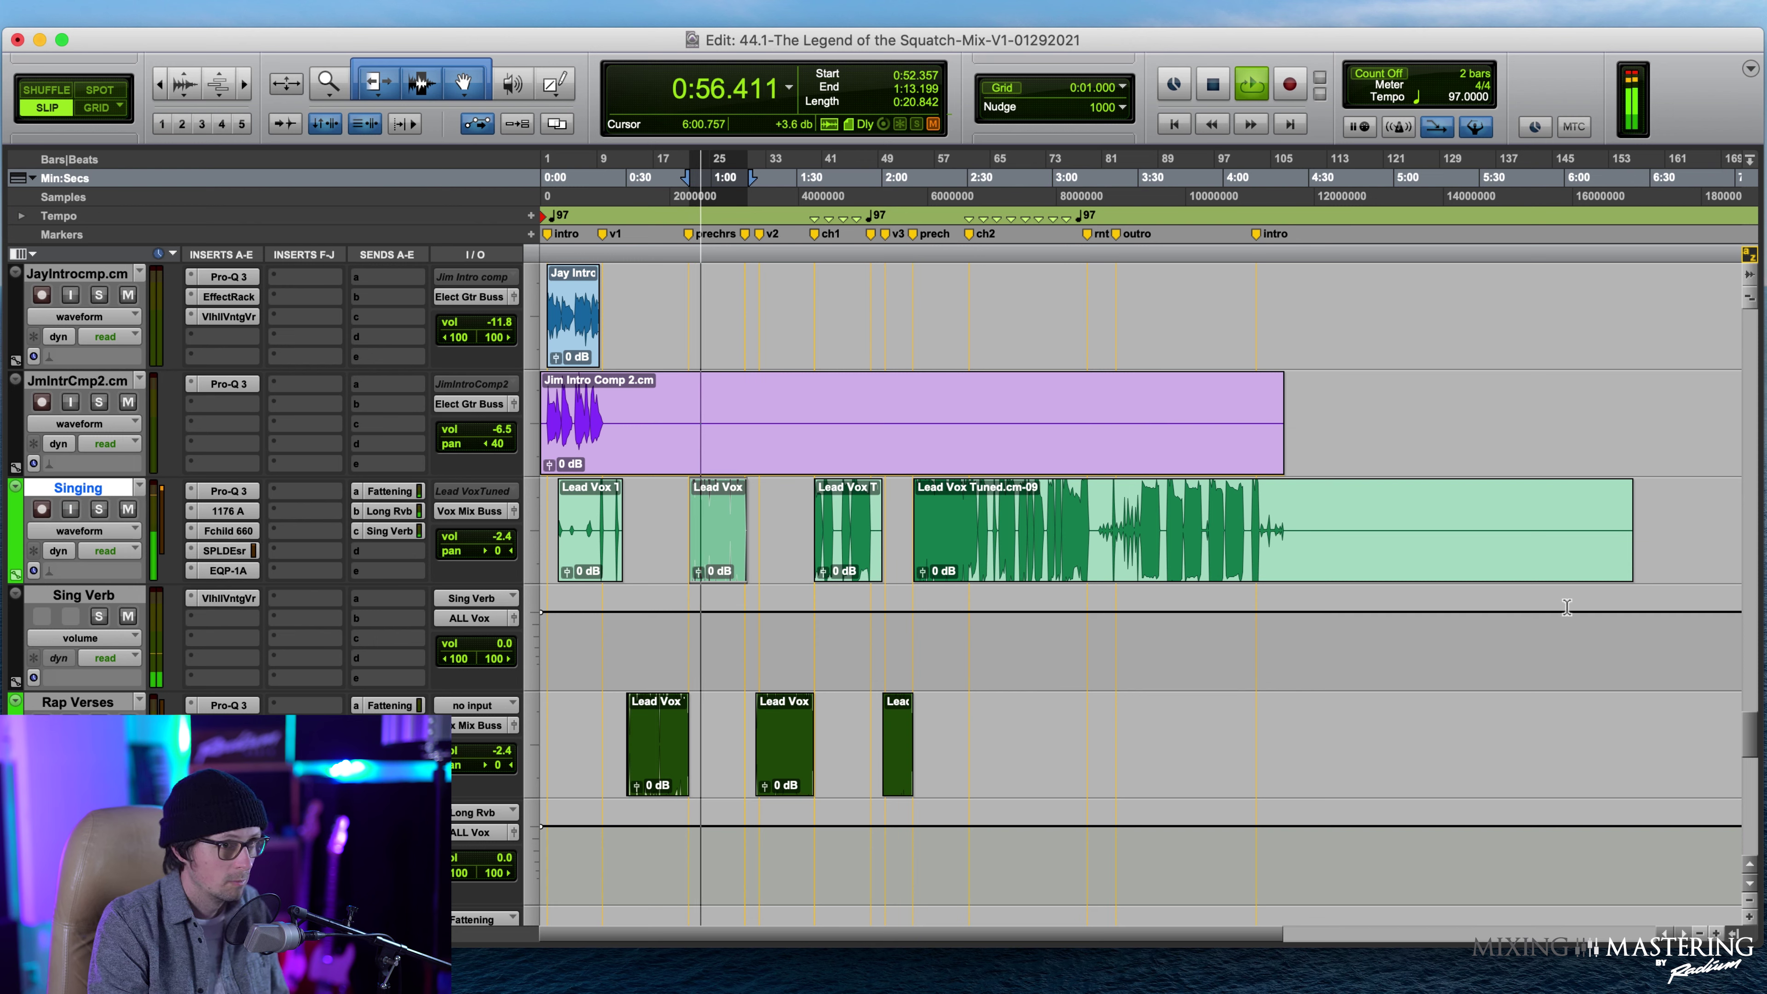
{"action": "key", "text": "space"}
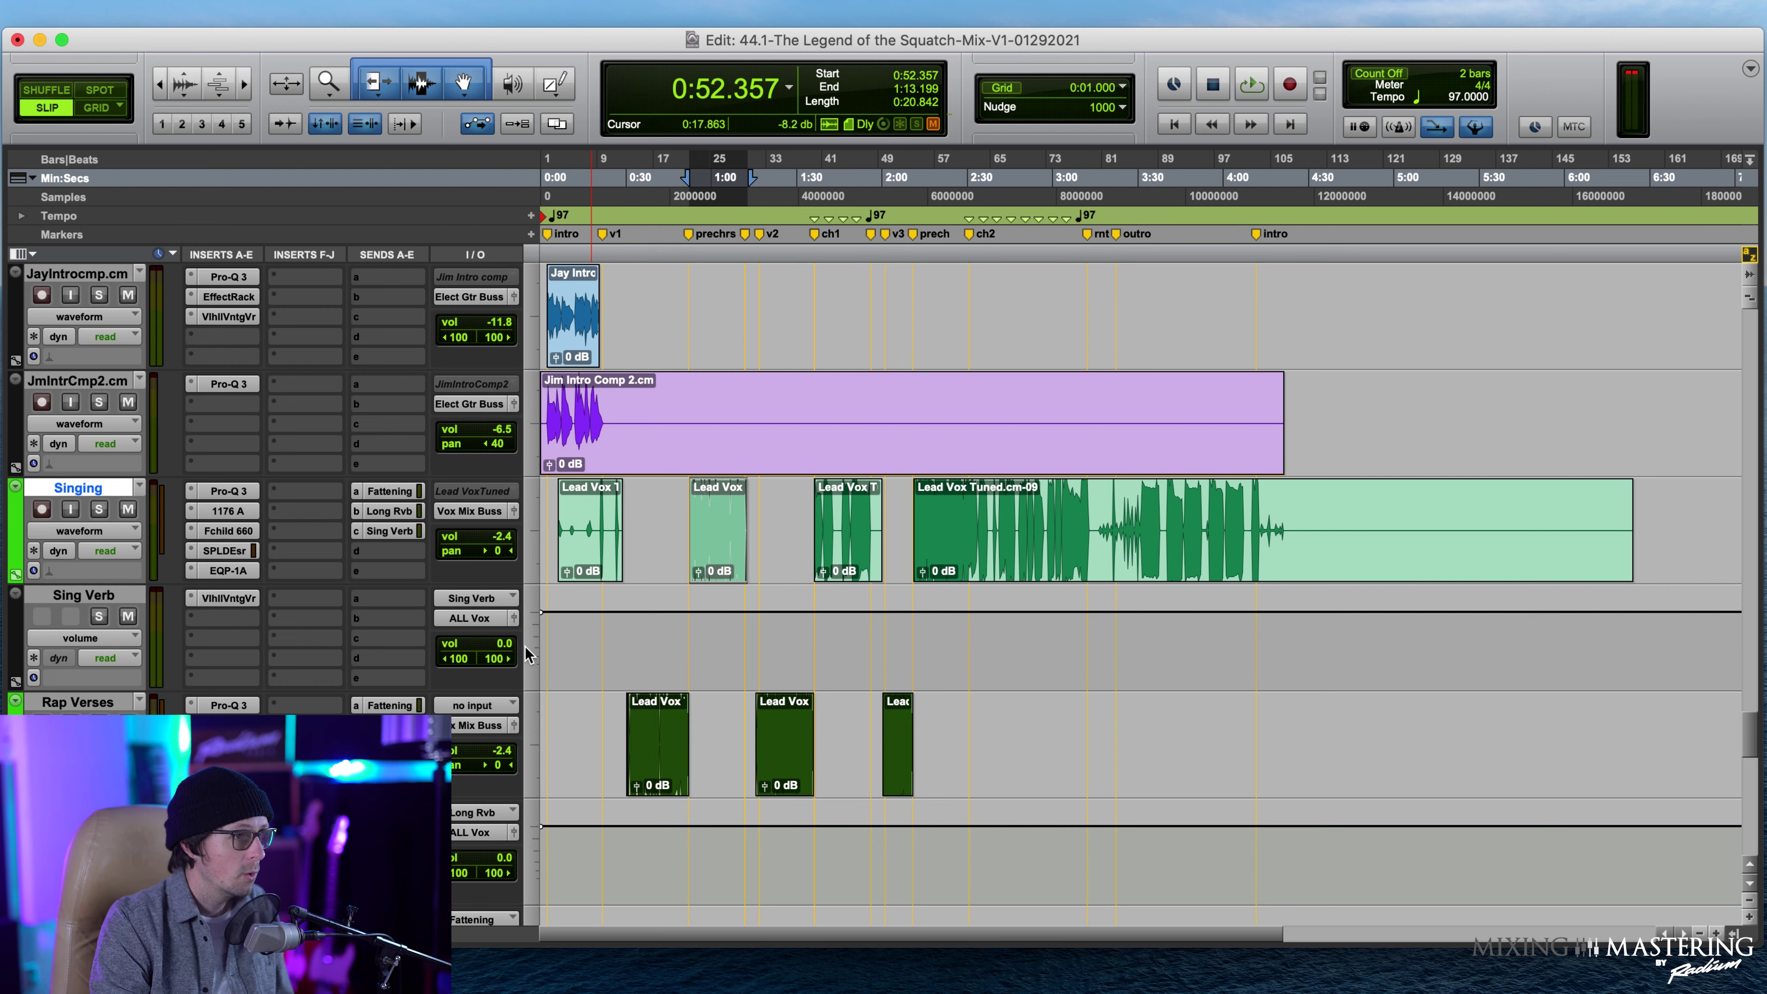
Insert the stereo Sonnox Oxford Inflator after the Vertigo VSM-3 on the Master Buss and move its window clear of the inserts.
{"action": "scroll", "coordinate": [776, 599], "scroll_direction": "up", "scroll_amount": 20}
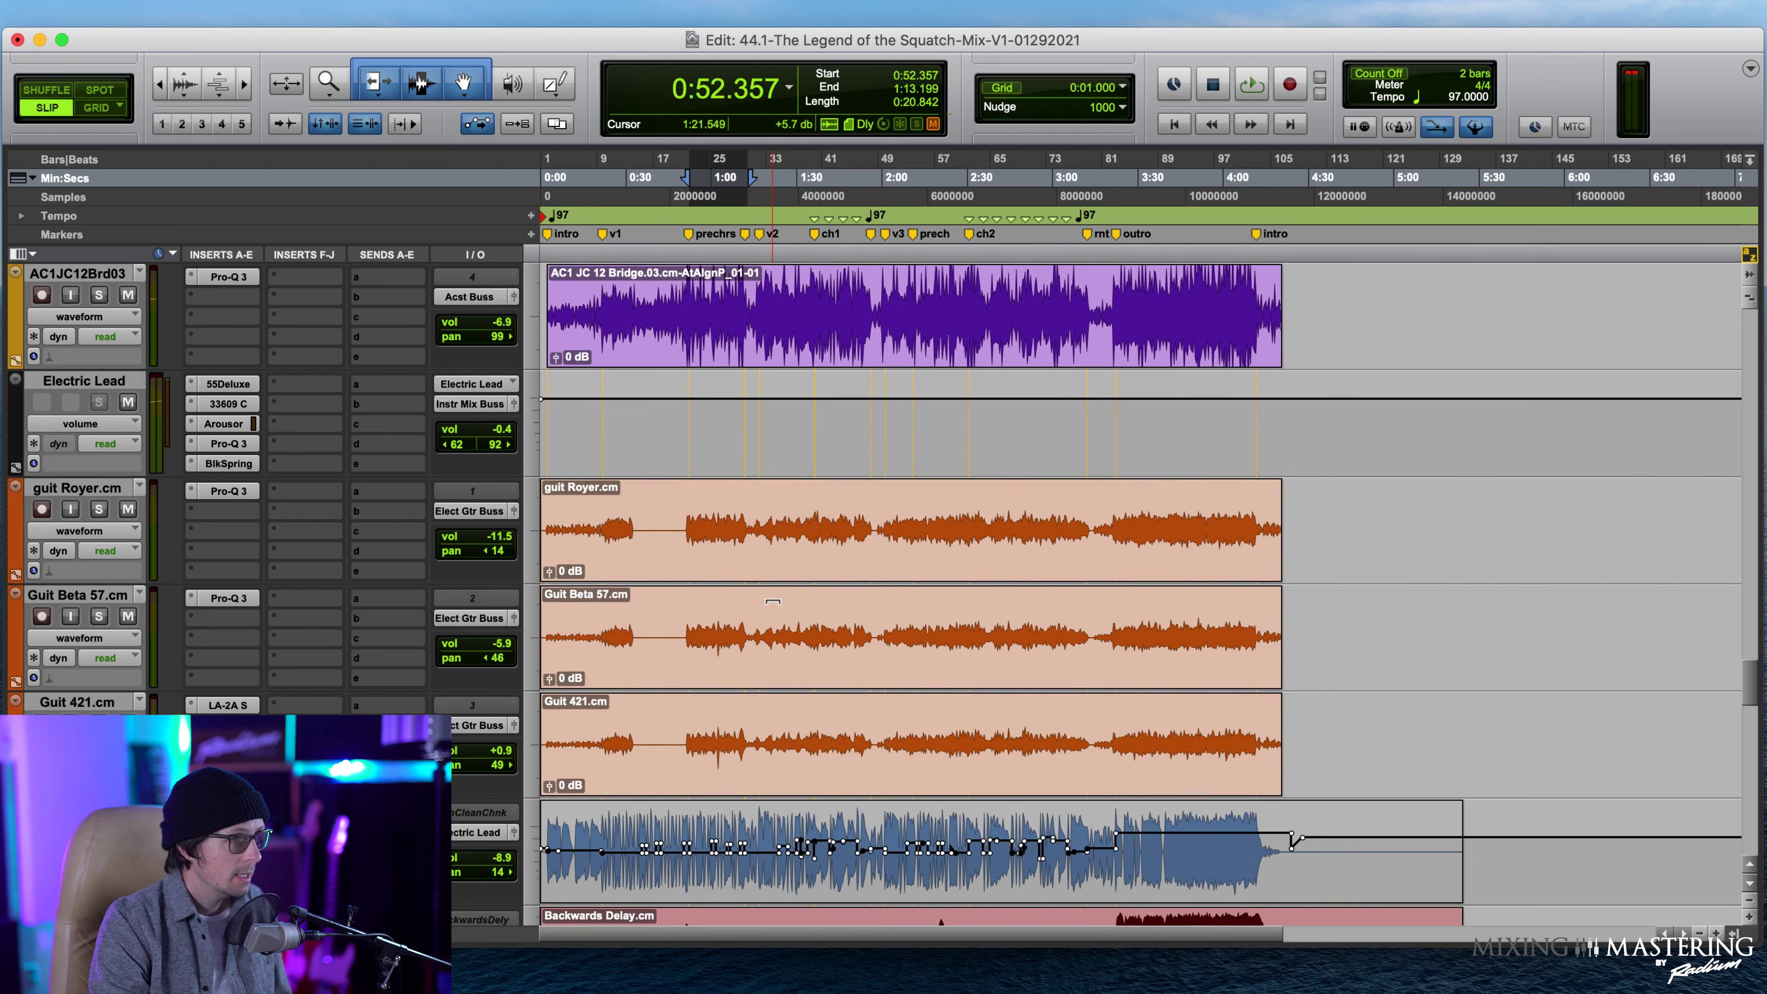
{"action": "scroll", "coordinate": [771, 600], "scroll_direction": "up", "scroll_amount": 20}
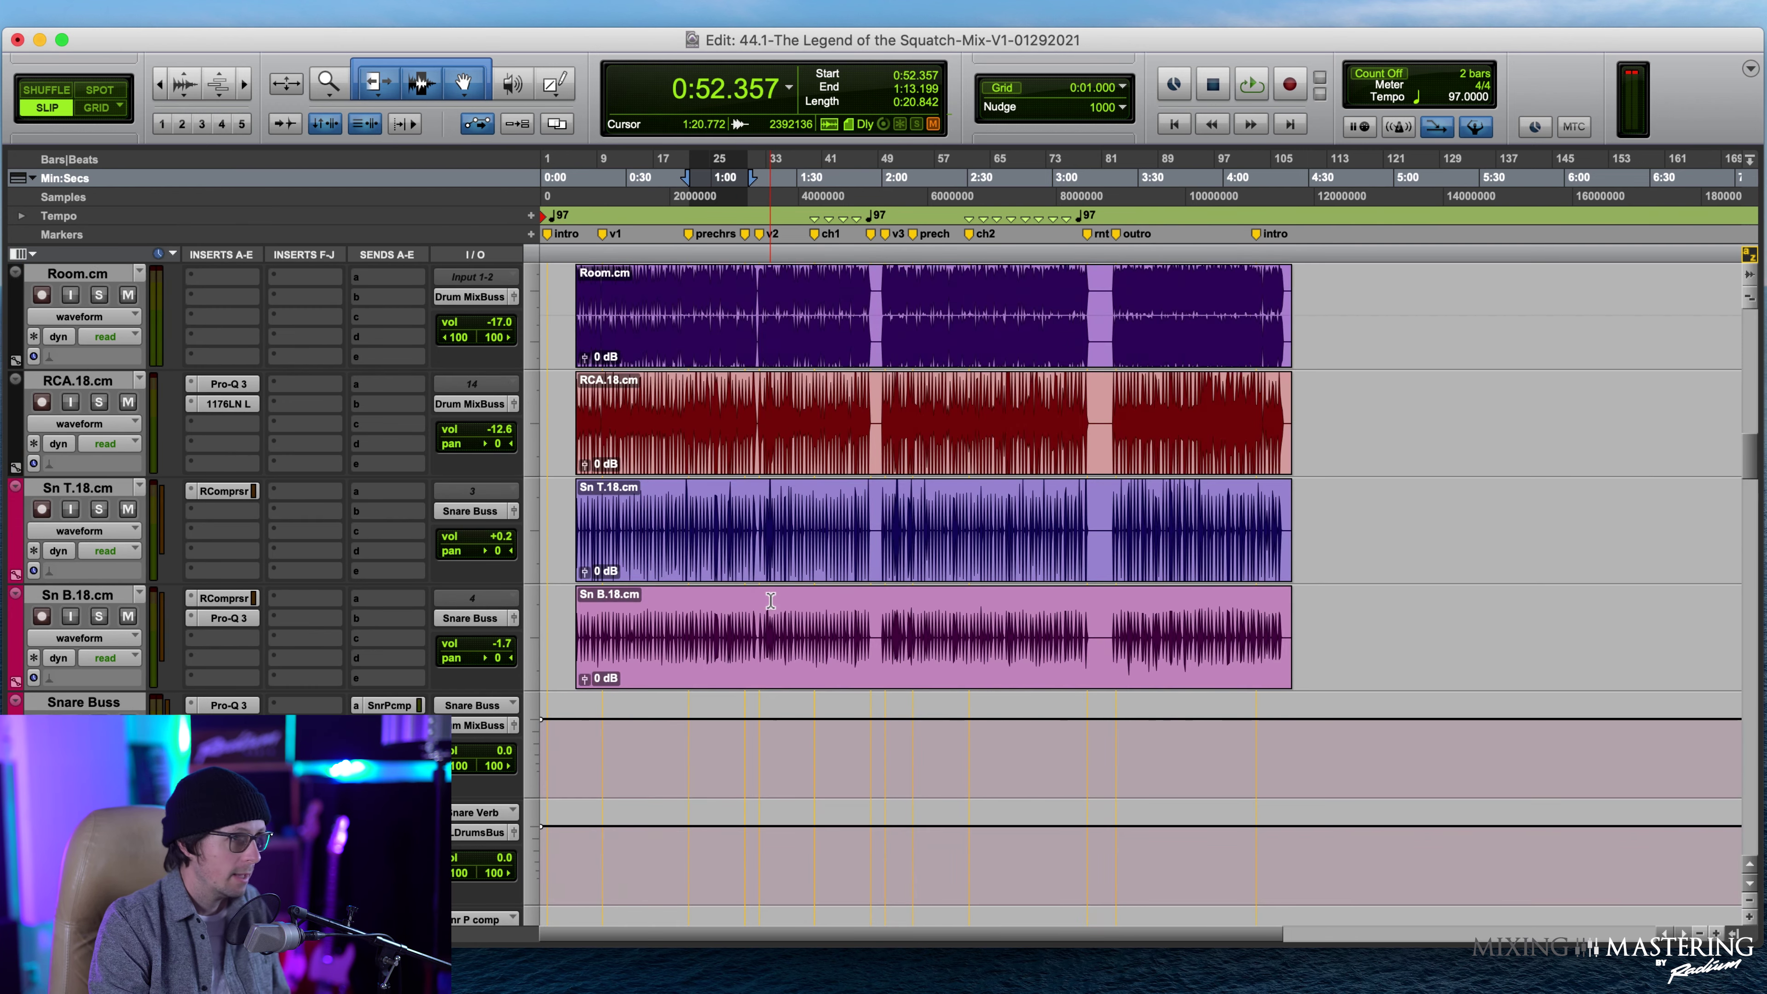
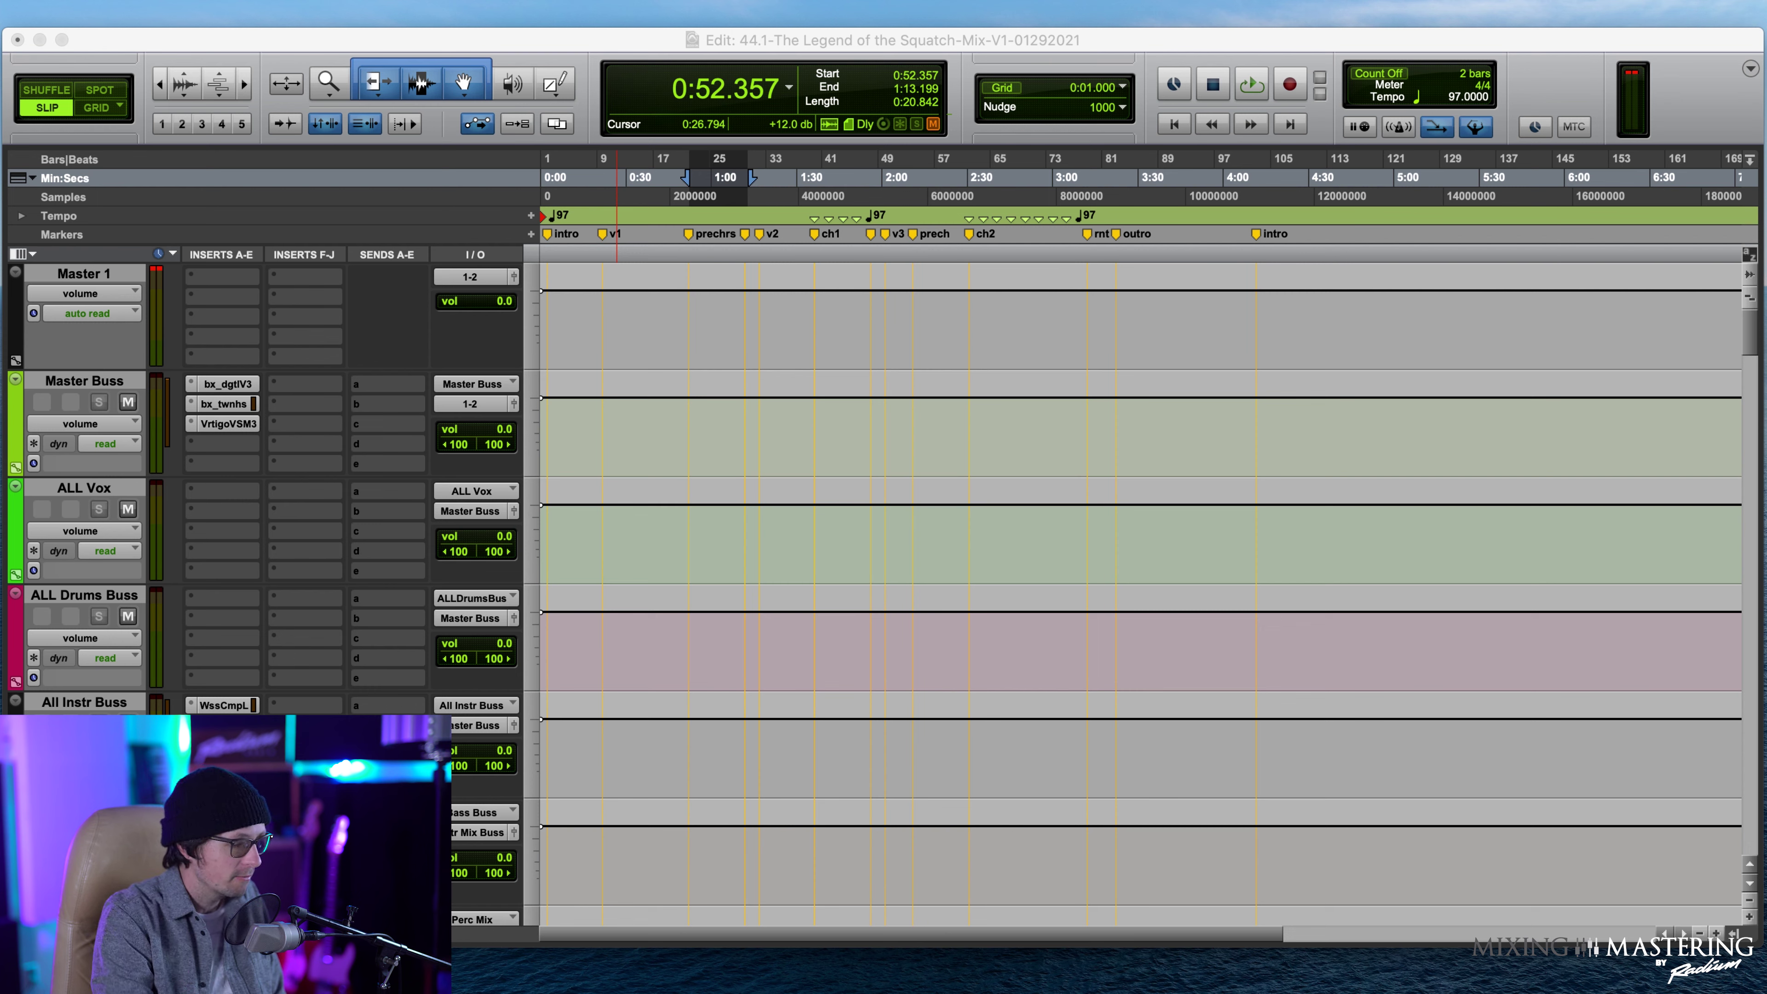
{"action": "left_click", "coordinate": [836, 454]}
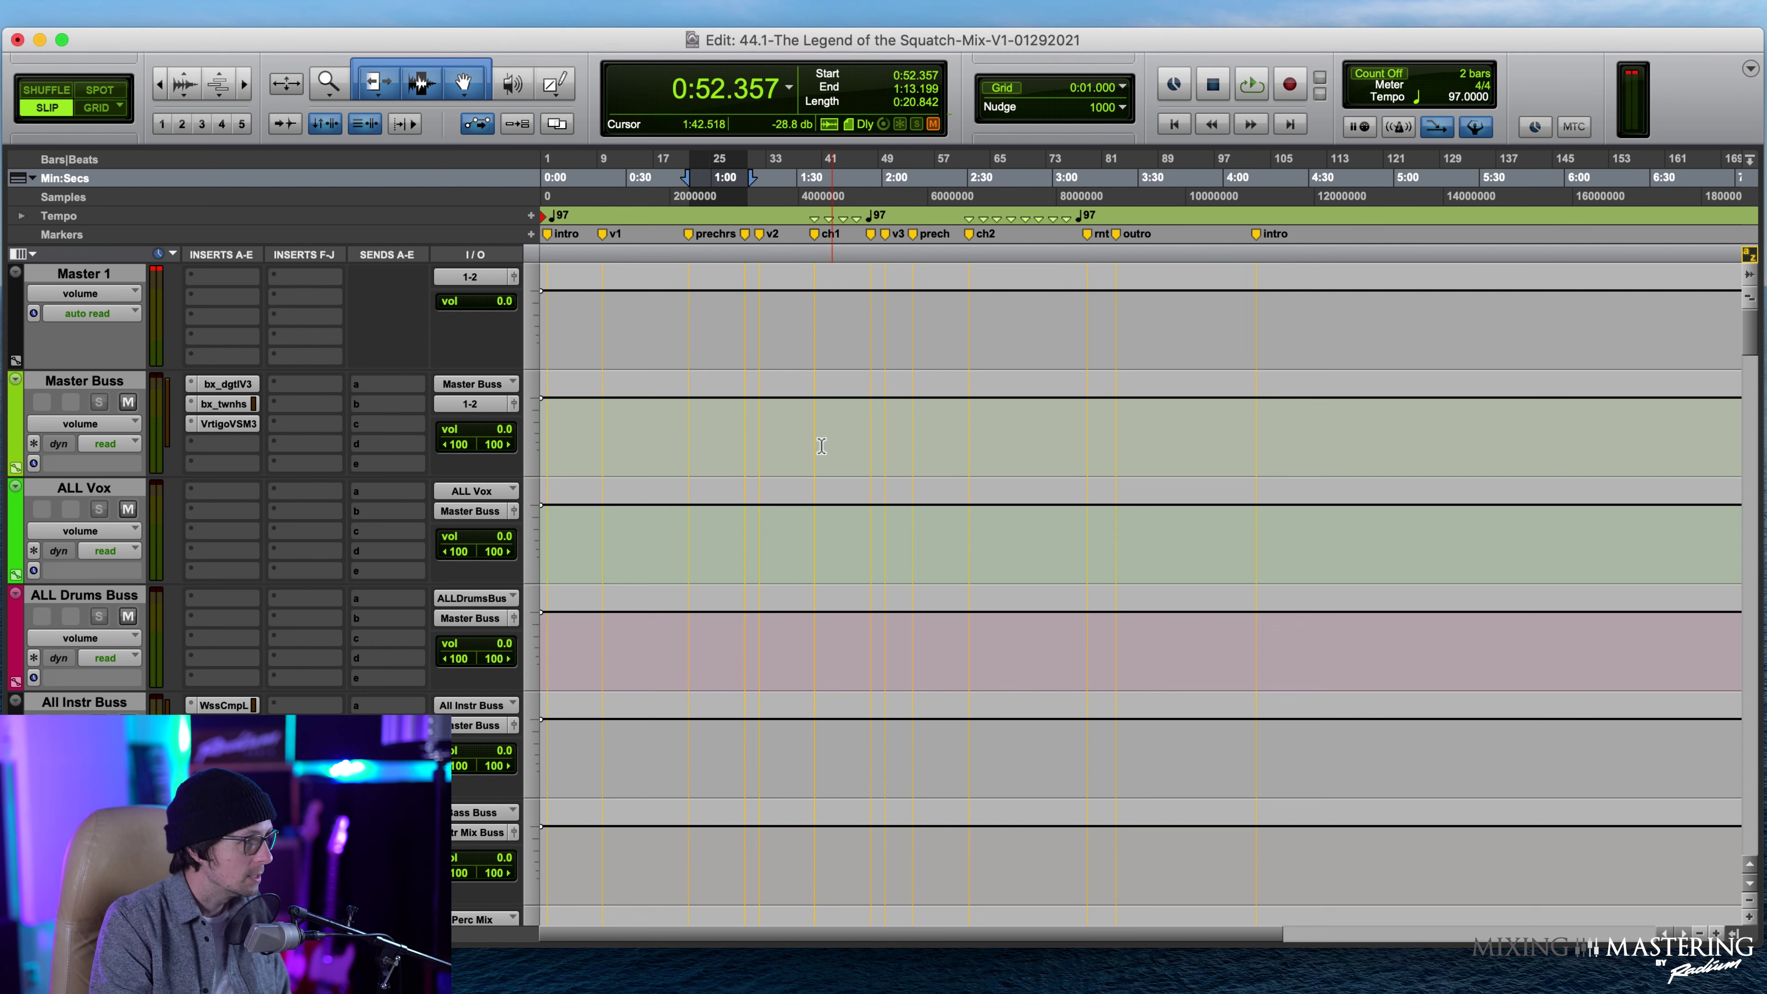
{"action": "left_click", "coordinate": [222, 453]}
{"action": "left_click", "coordinate": [213, 457]}
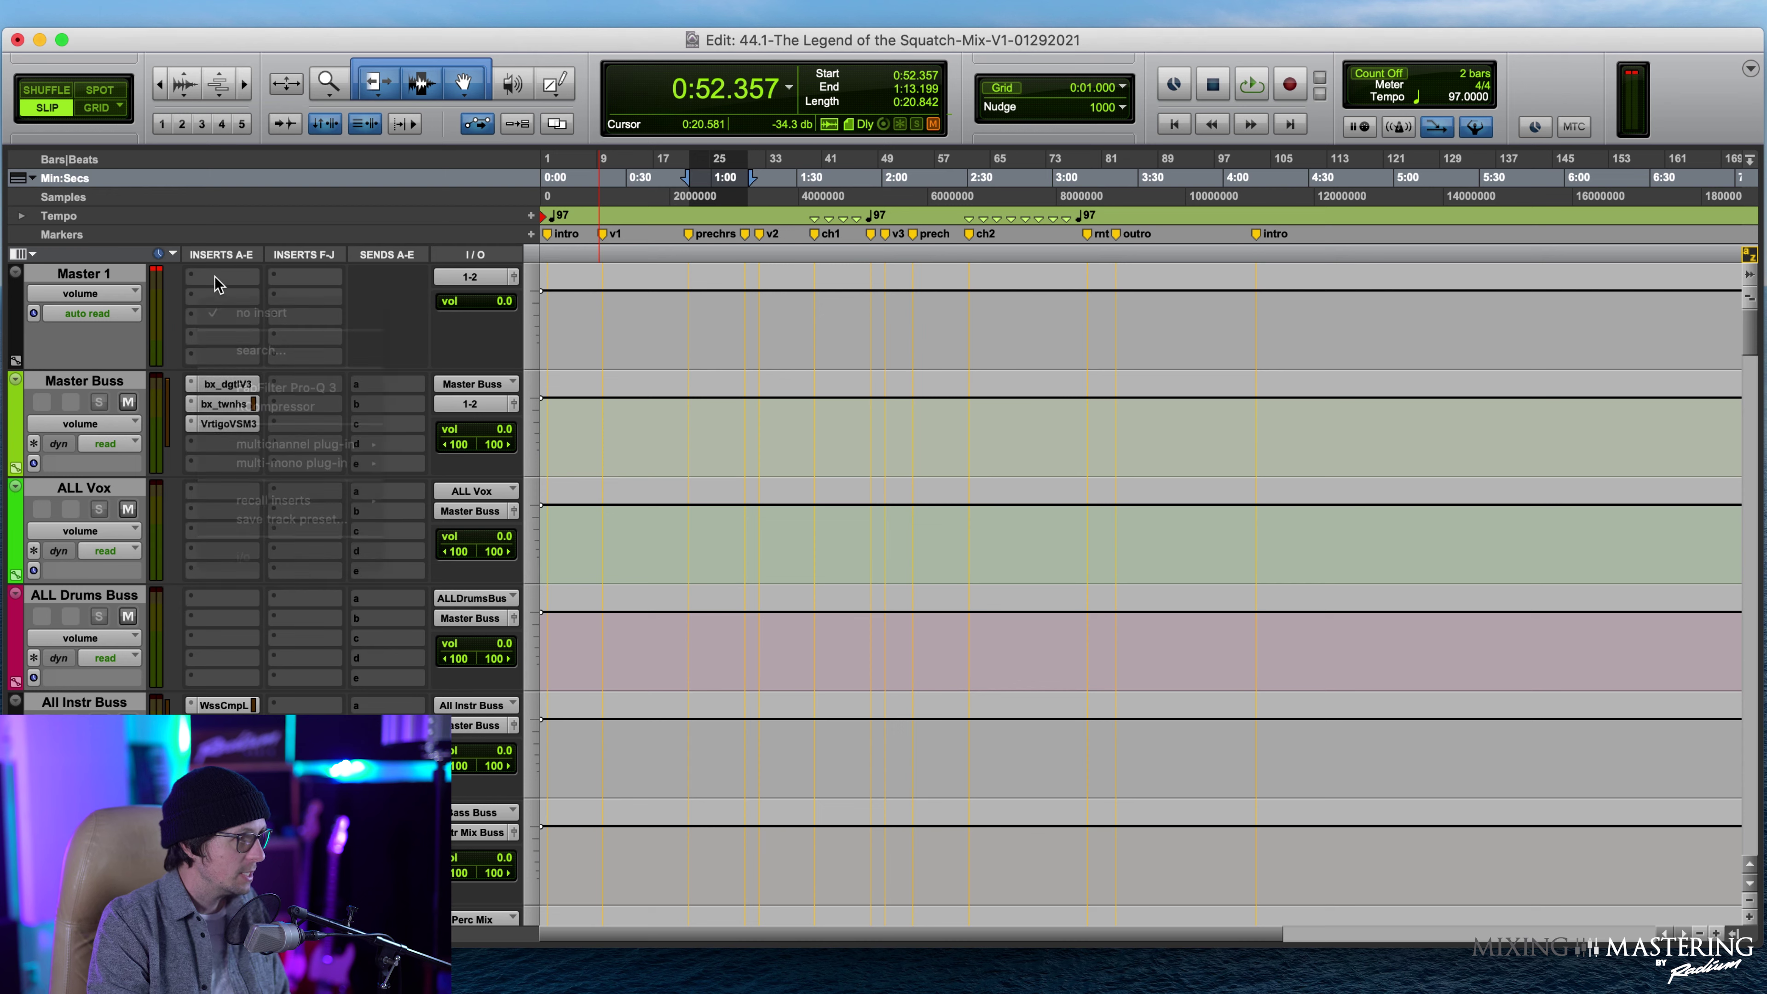
{"action": "left_click", "coordinate": [203, 446]}
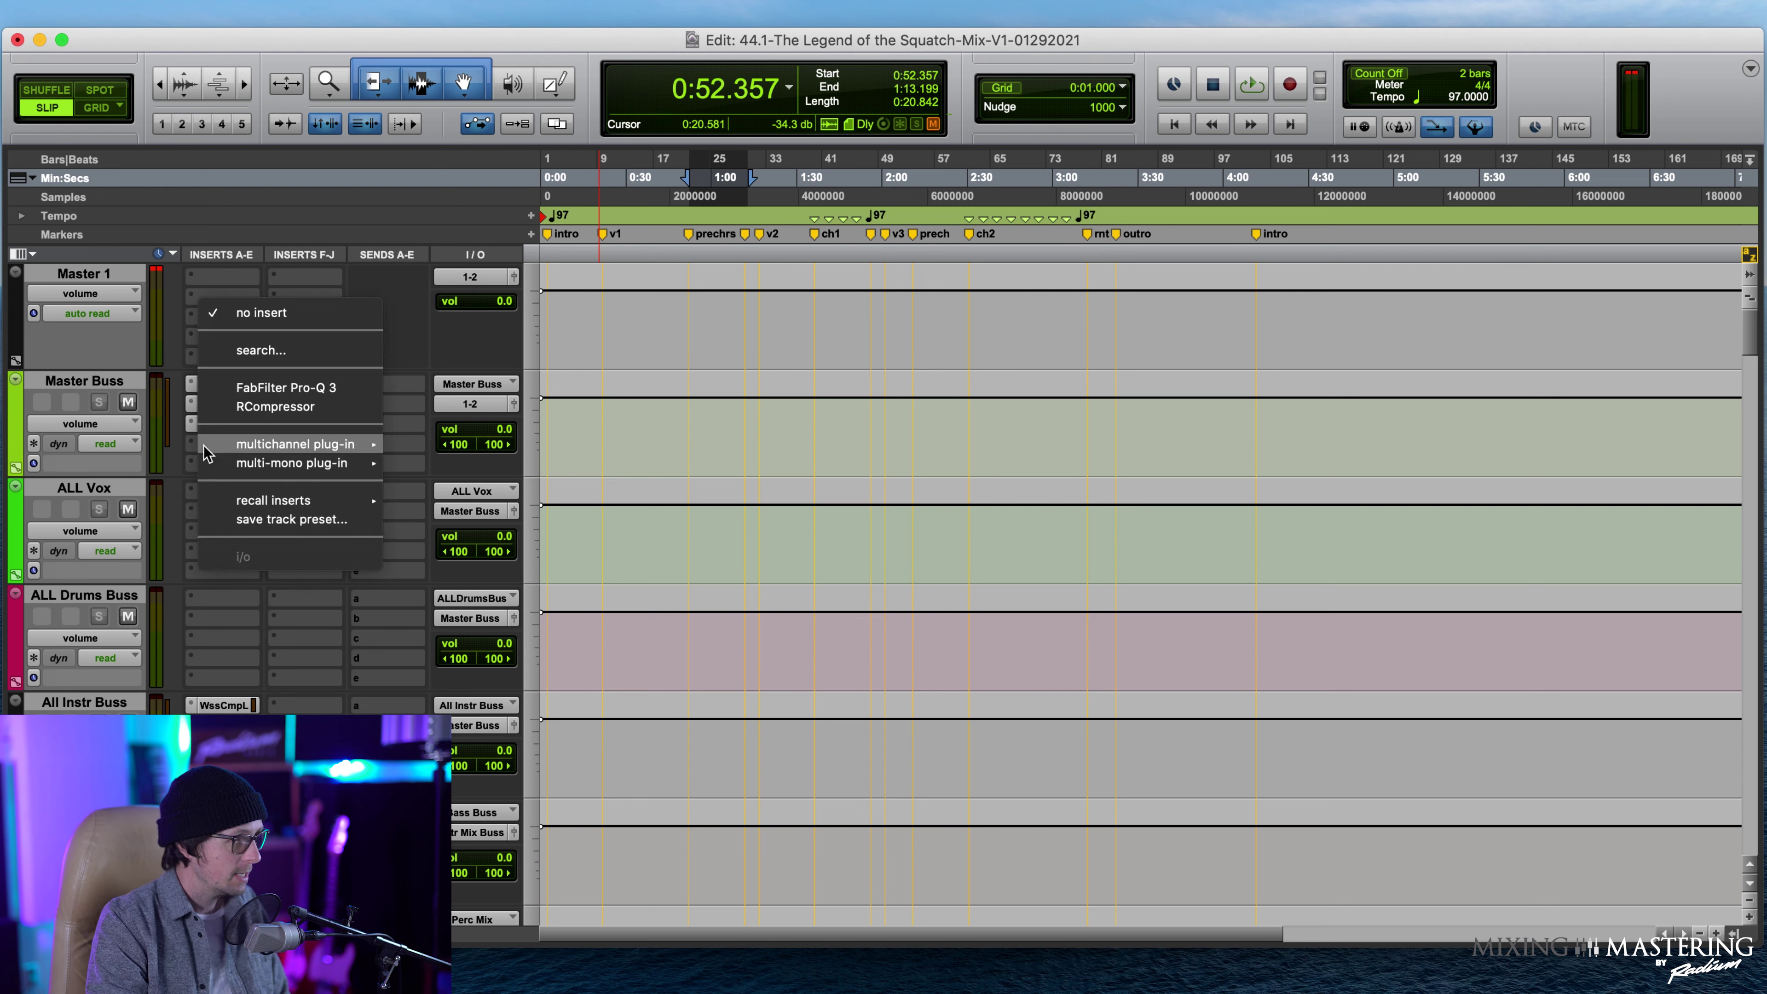
{"action": "mouse_move", "coordinate": [282, 448]}
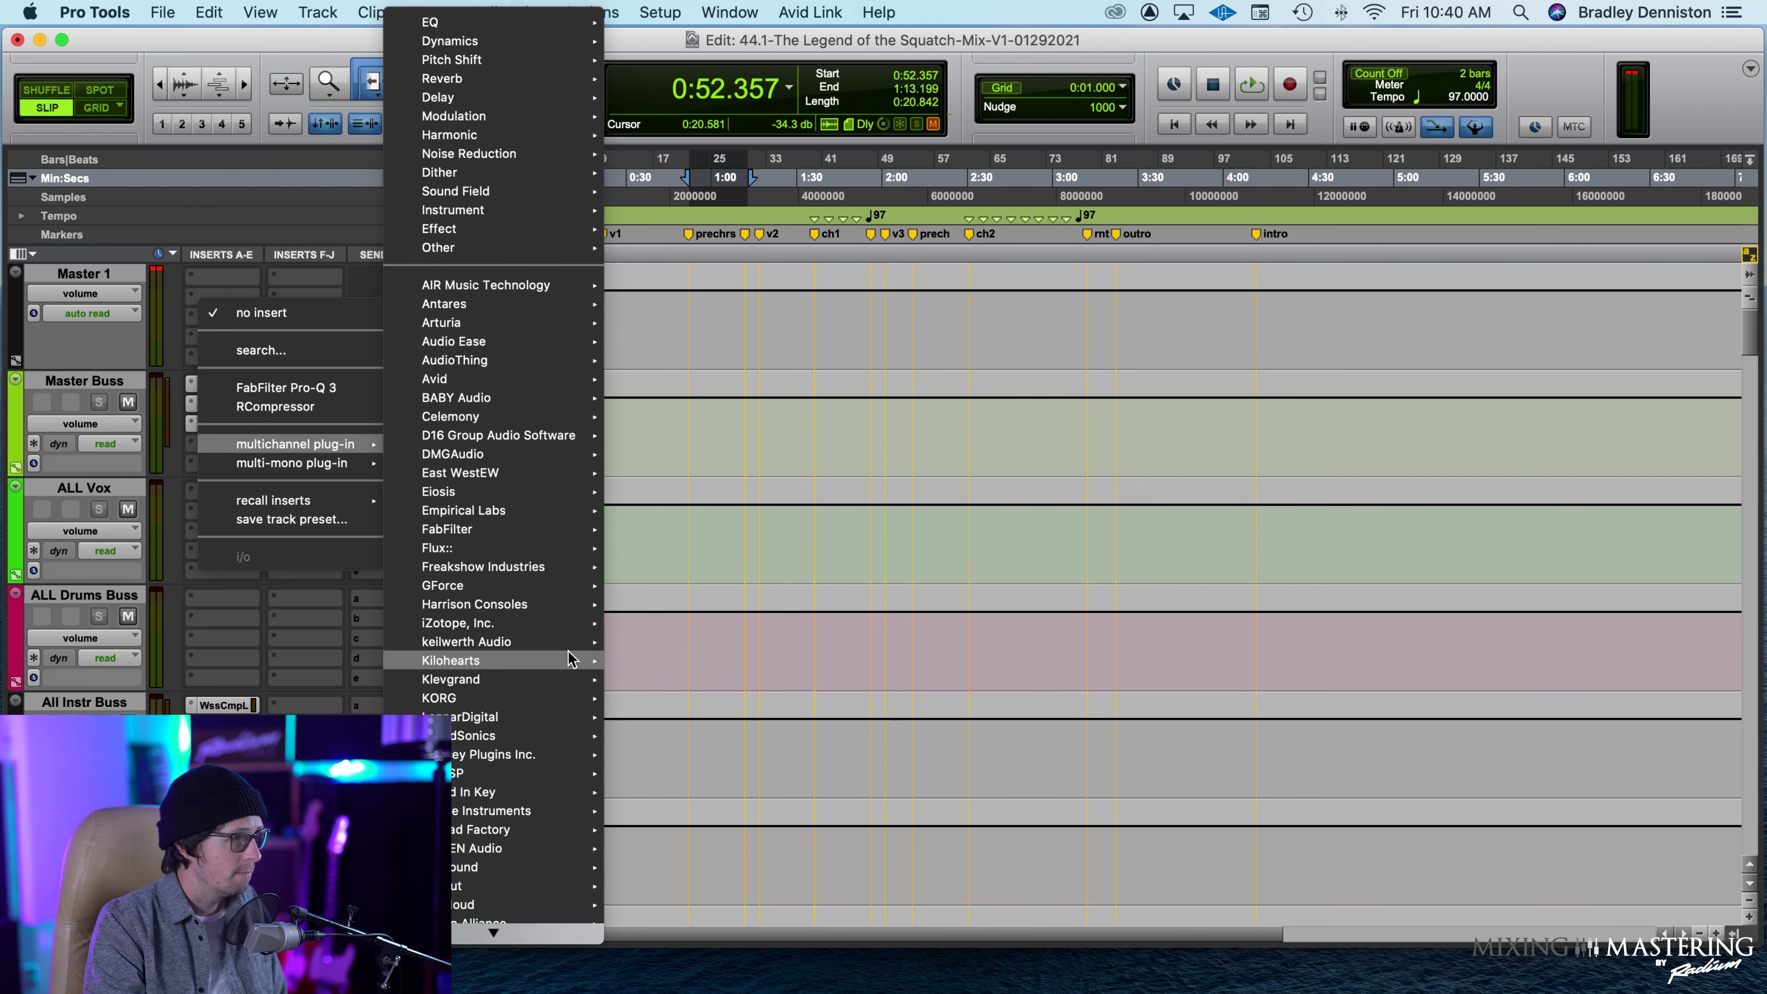
{"action": "scroll", "coordinate": [544, 643], "scroll_direction": "down", "scroll_amount": 5}
{"action": "mouse_move", "coordinate": [549, 652]}
{"action": "scroll", "coordinate": [549, 653], "scroll_direction": "down", "scroll_amount": 15}
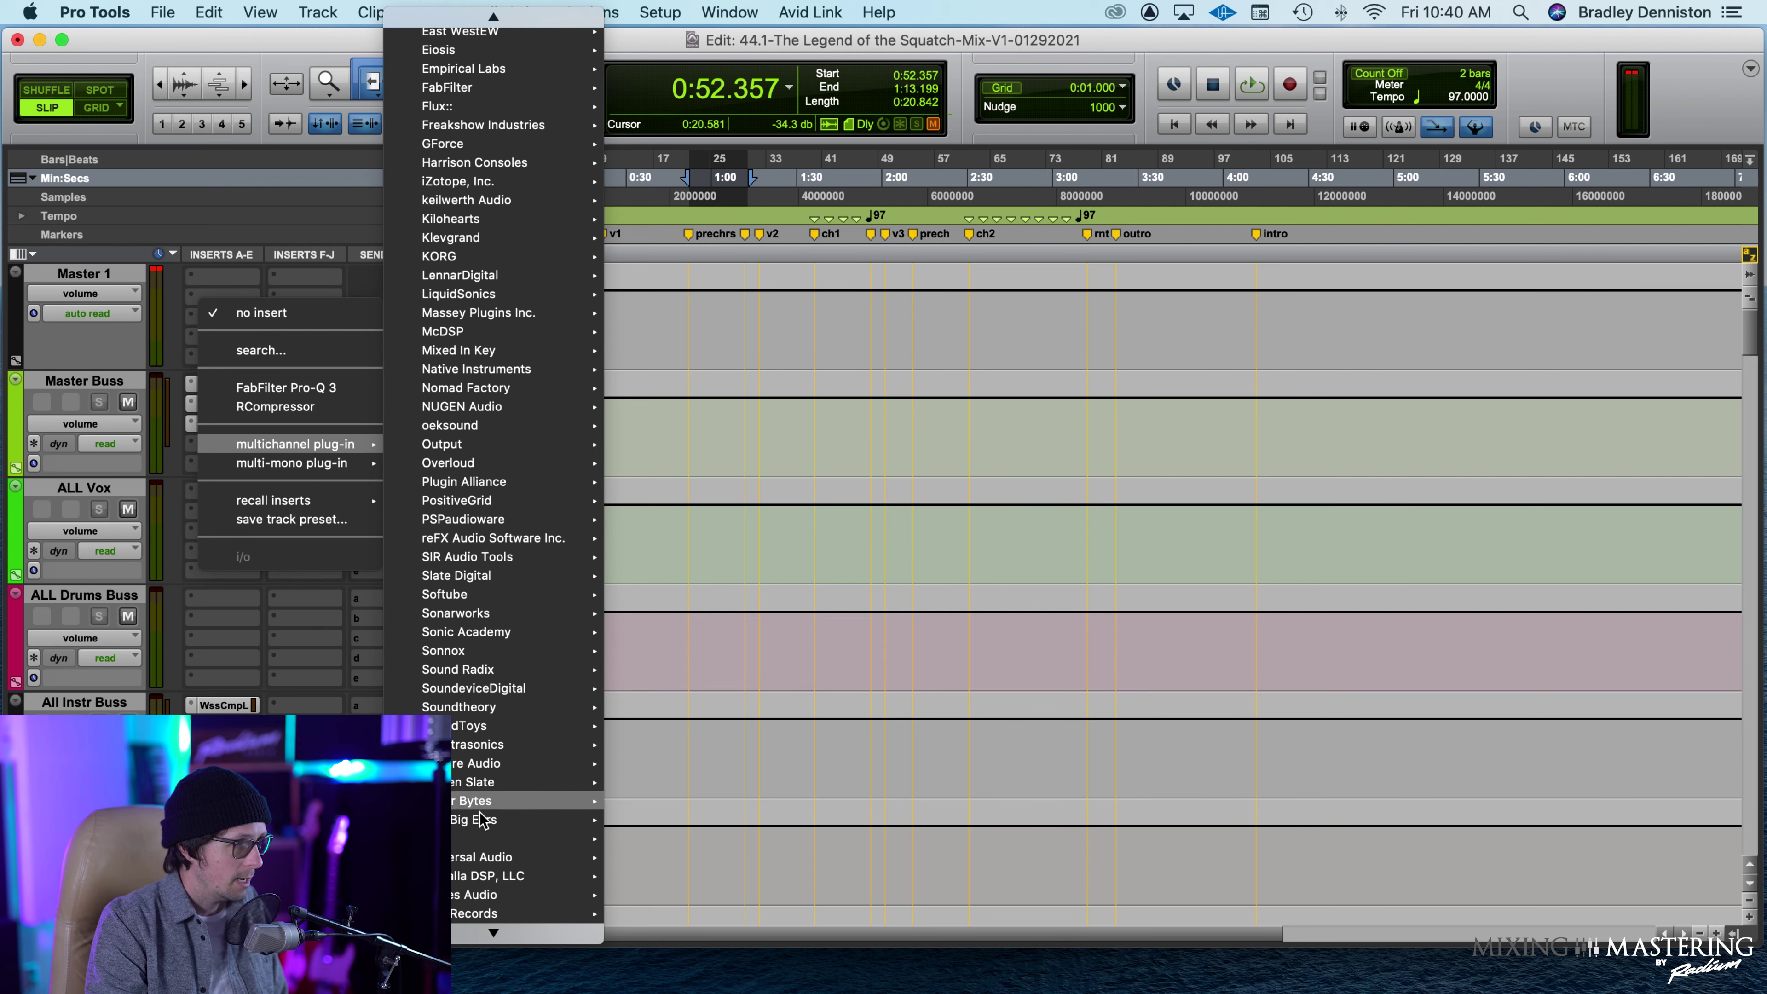
{"action": "mouse_move", "coordinate": [515, 618]}
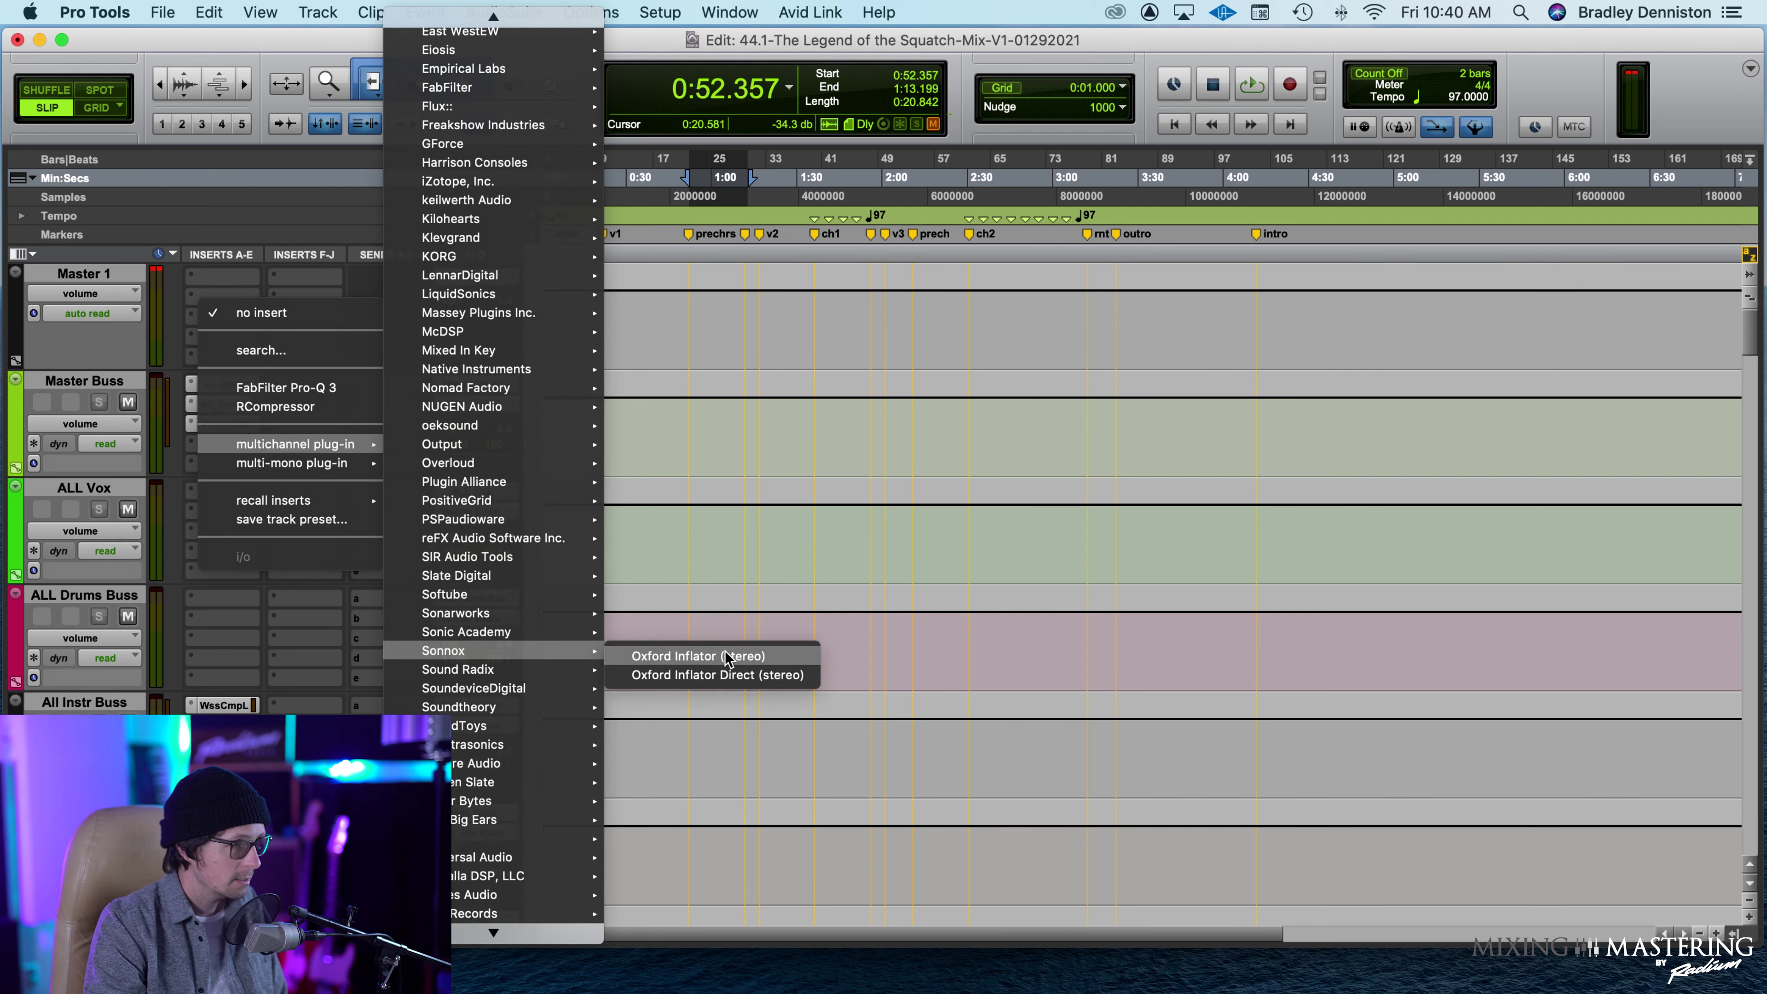
{"action": "left_click", "coordinate": [865, 560]}
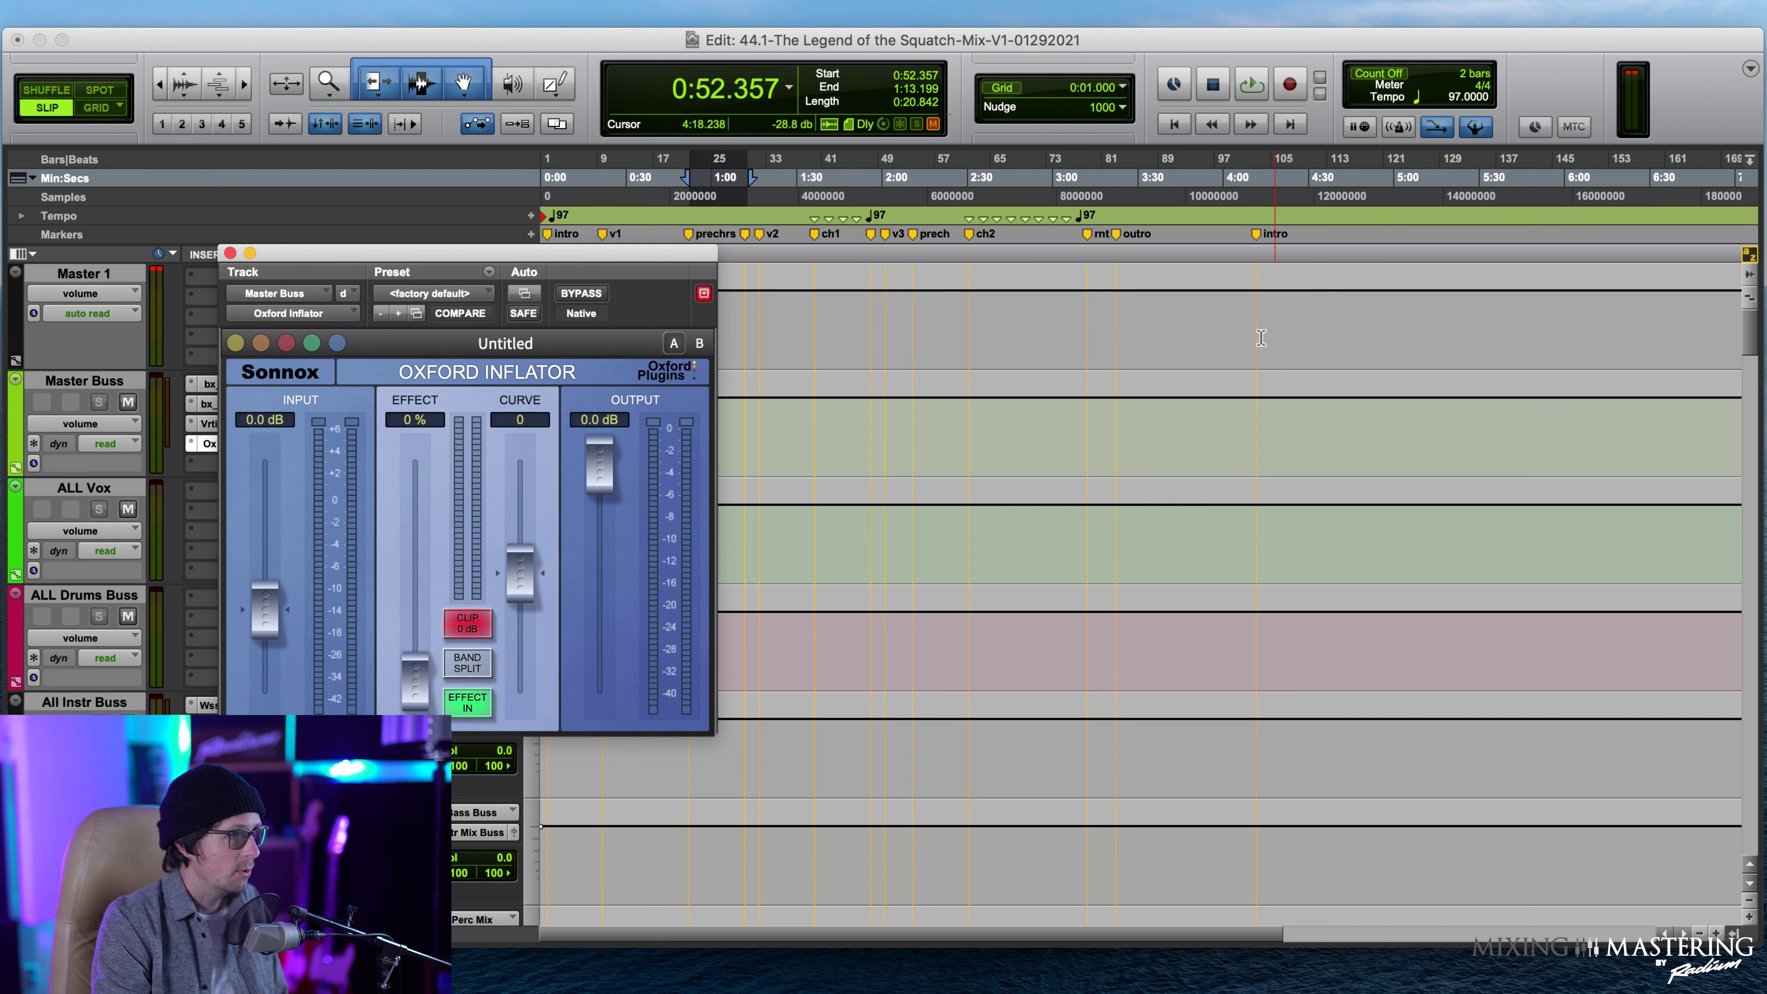
{"action": "left_click_drag", "start_coordinate": [482, 261], "coordinate": [1094, 238]}
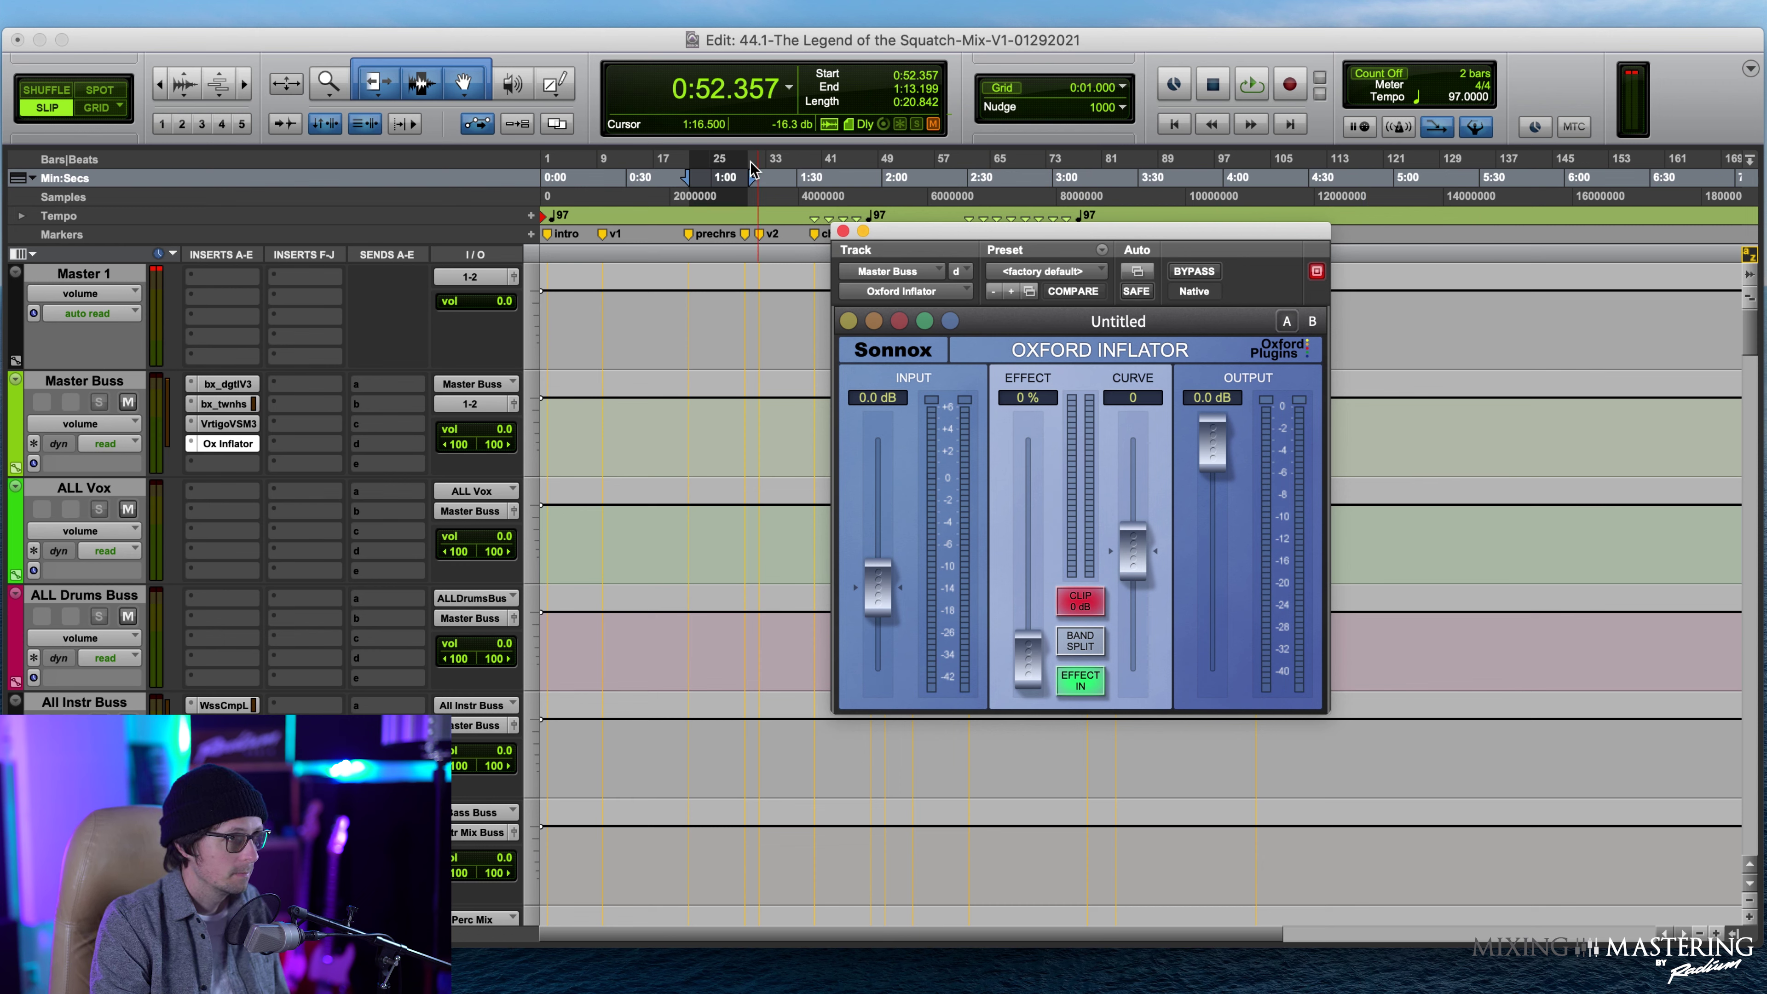
Play from the pre-chorus at about 0:53, set the Oxford Inflator's Effect to 42.0 % and Curve to 7.1, and close it.
{"action": "left_click", "coordinate": [692, 232]}
{"action": "key", "text": "space"}
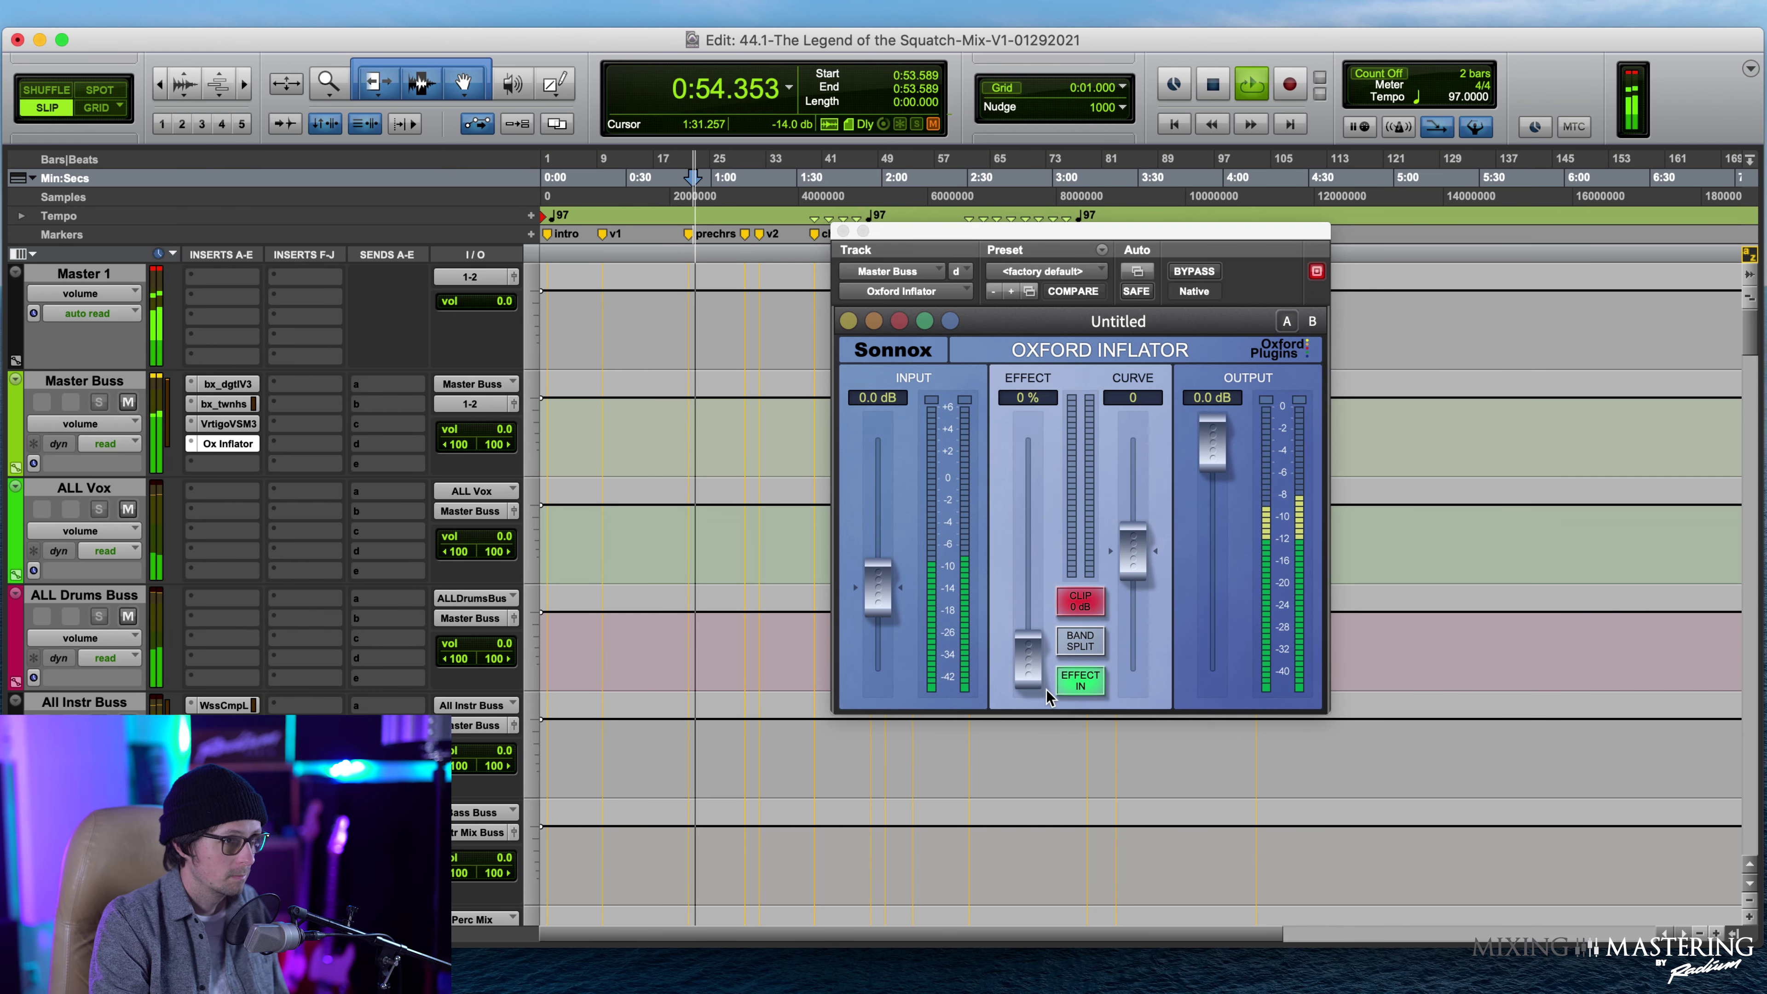
{"action": "left_click_drag", "start_coordinate": [1025, 669], "coordinate": [1017, 607]}
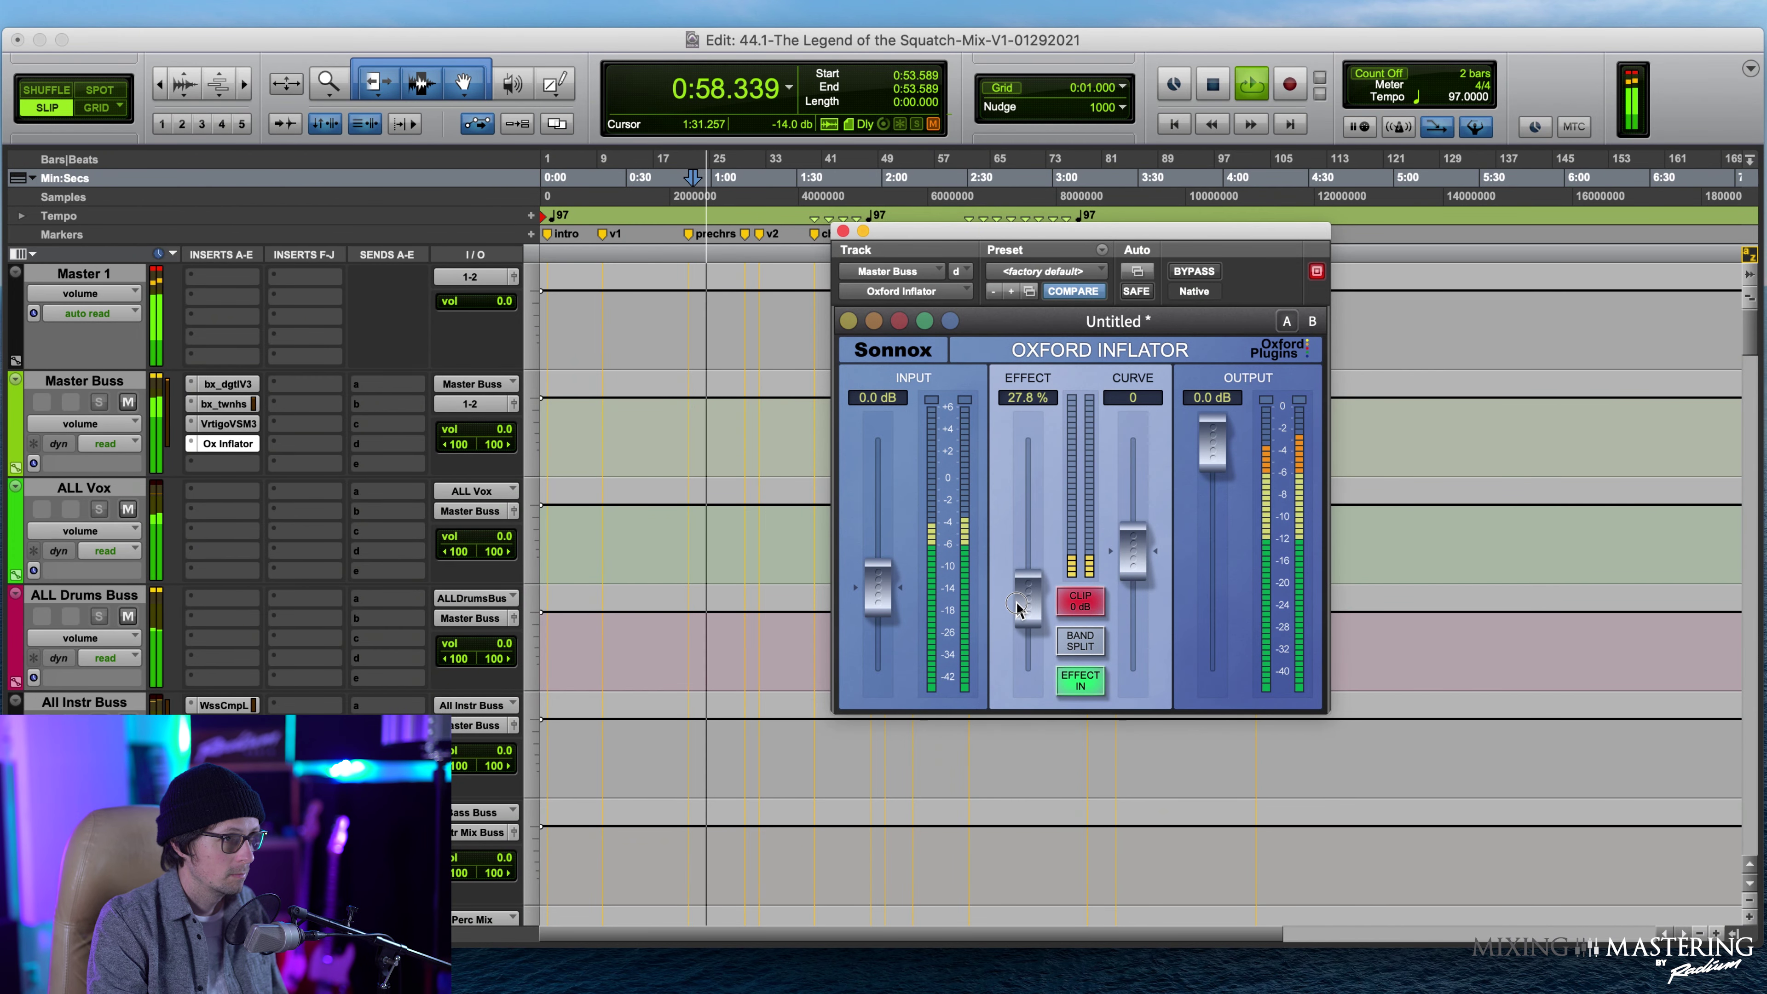
{"action": "left_click_drag", "start_coordinate": [1017, 607], "coordinate": [1025, 596]}
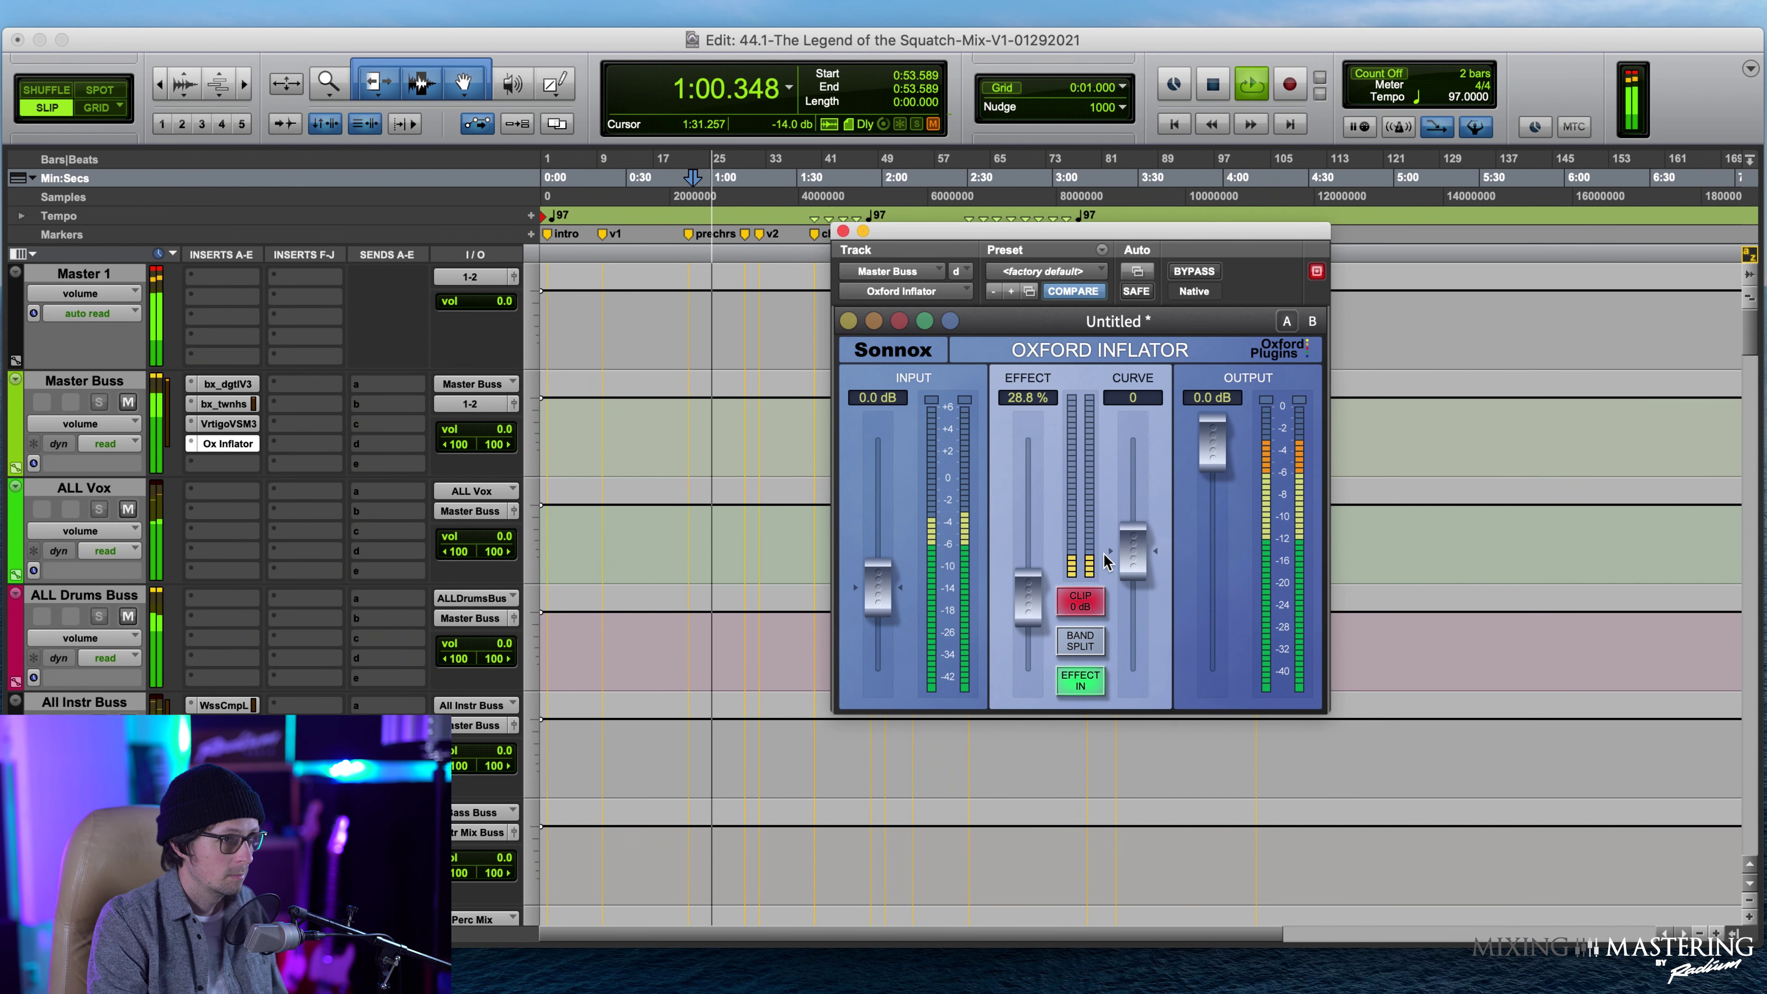
{"action": "mouse_move", "coordinate": [1130, 552]}
{"action": "left_mouse_down"}
{"action": "mouse_move", "coordinate": [1139, 507]}
{"action": "mouse_move", "coordinate": [1138, 532]}
{"action": "left_mouse_up"}
{"action": "mouse_move", "coordinate": [1017, 592]}
{"action": "left_mouse_down"}
{"action": "mouse_move", "coordinate": [1021, 524]}
{"action": "mouse_move", "coordinate": [1020, 562]}
{"action": "left_mouse_up"}
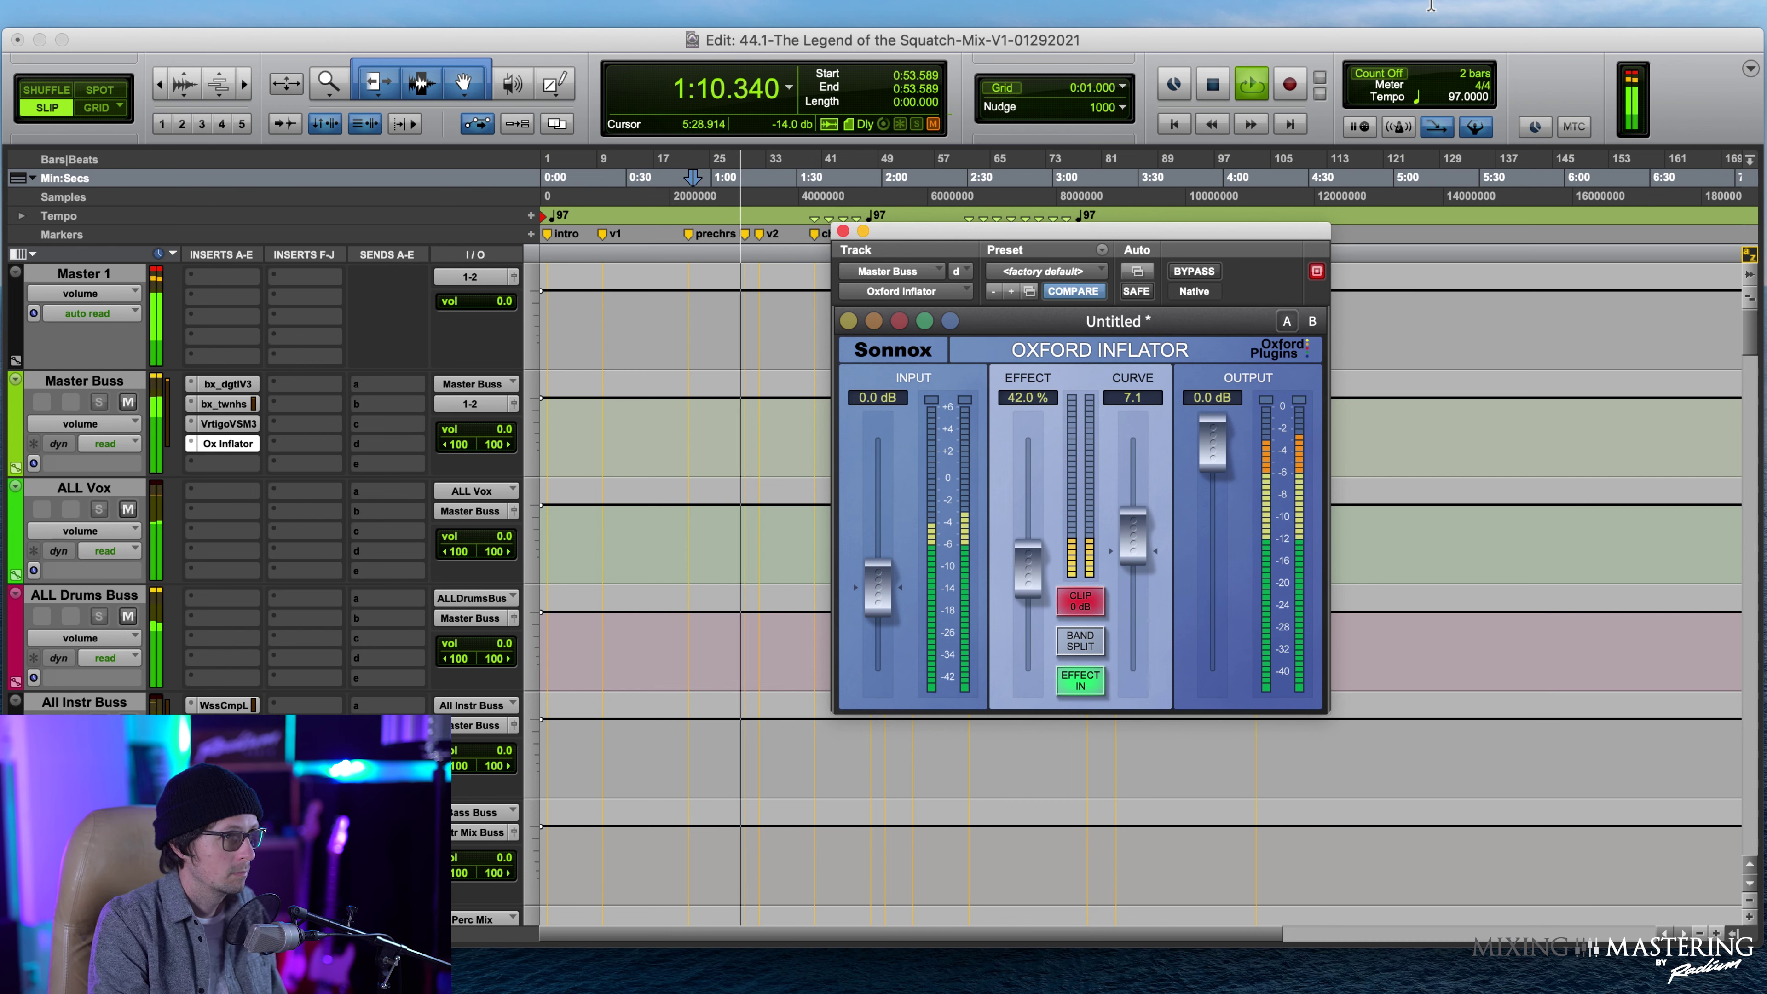
{"action": "left_click", "coordinate": [843, 232]}
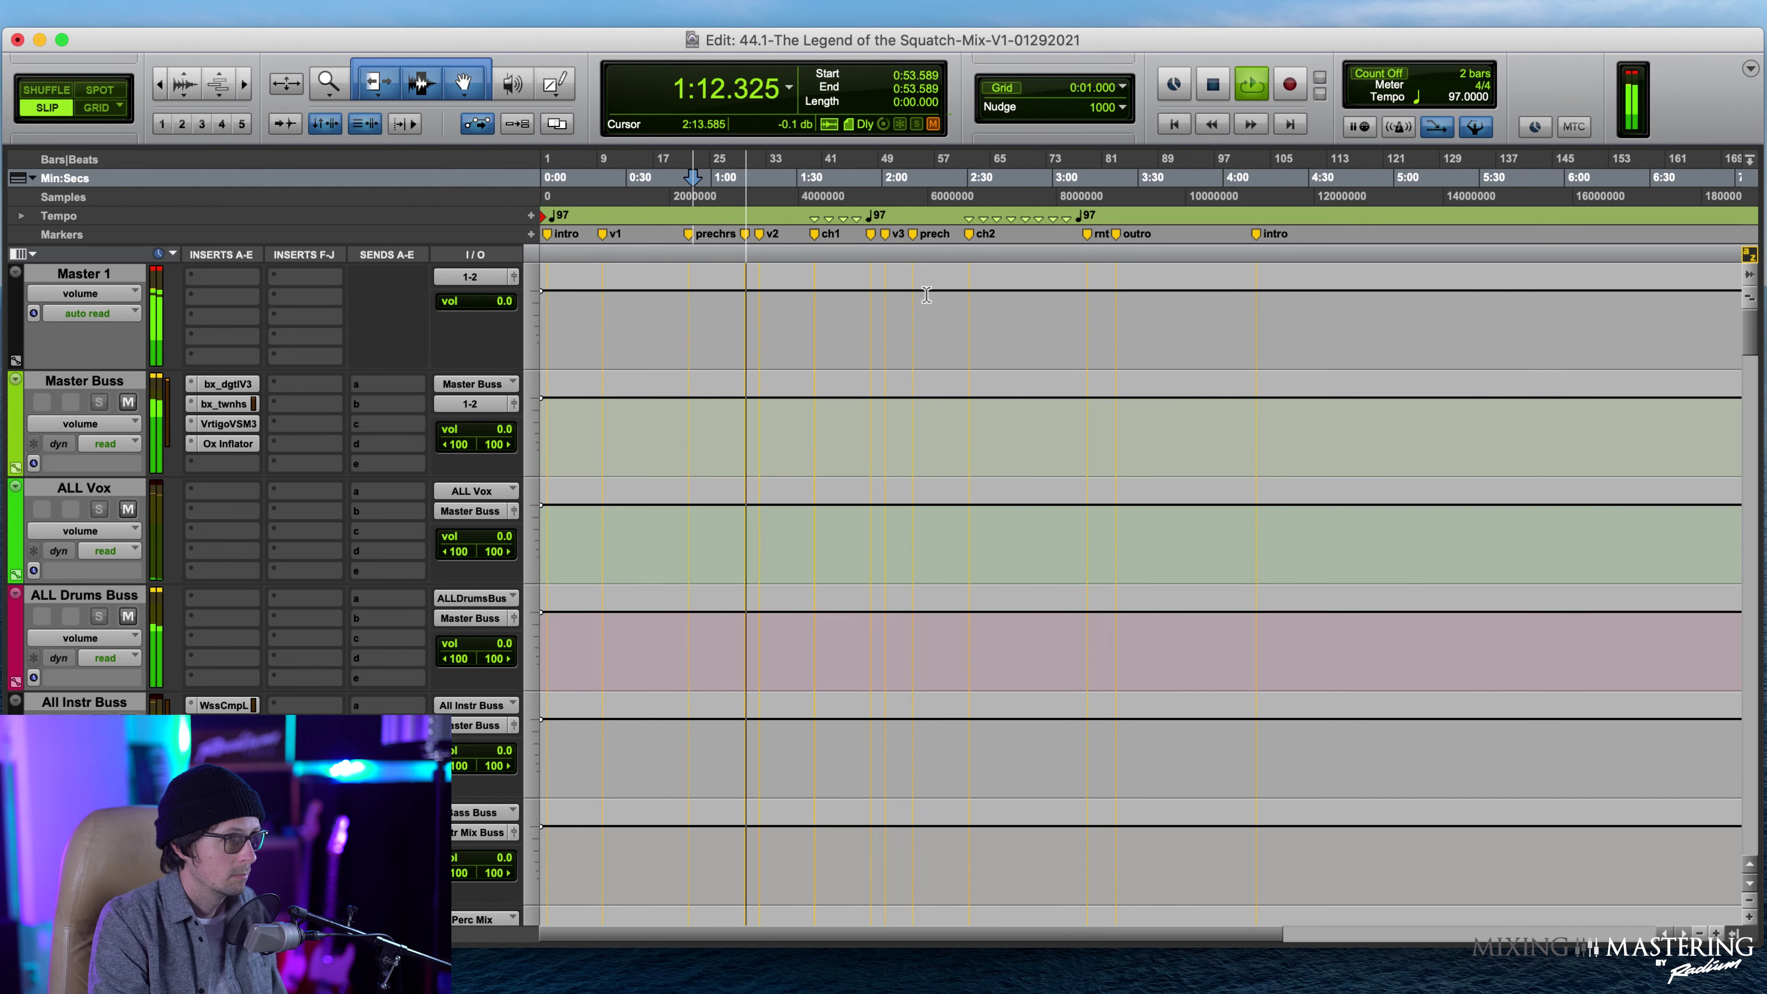
Play from the v2 marker, set the Oxford Inflator's Effect to 35.4 % and Curve to 5.2, and compare it bypassed and active.
{"action": "left_click", "coordinate": [762, 234]}
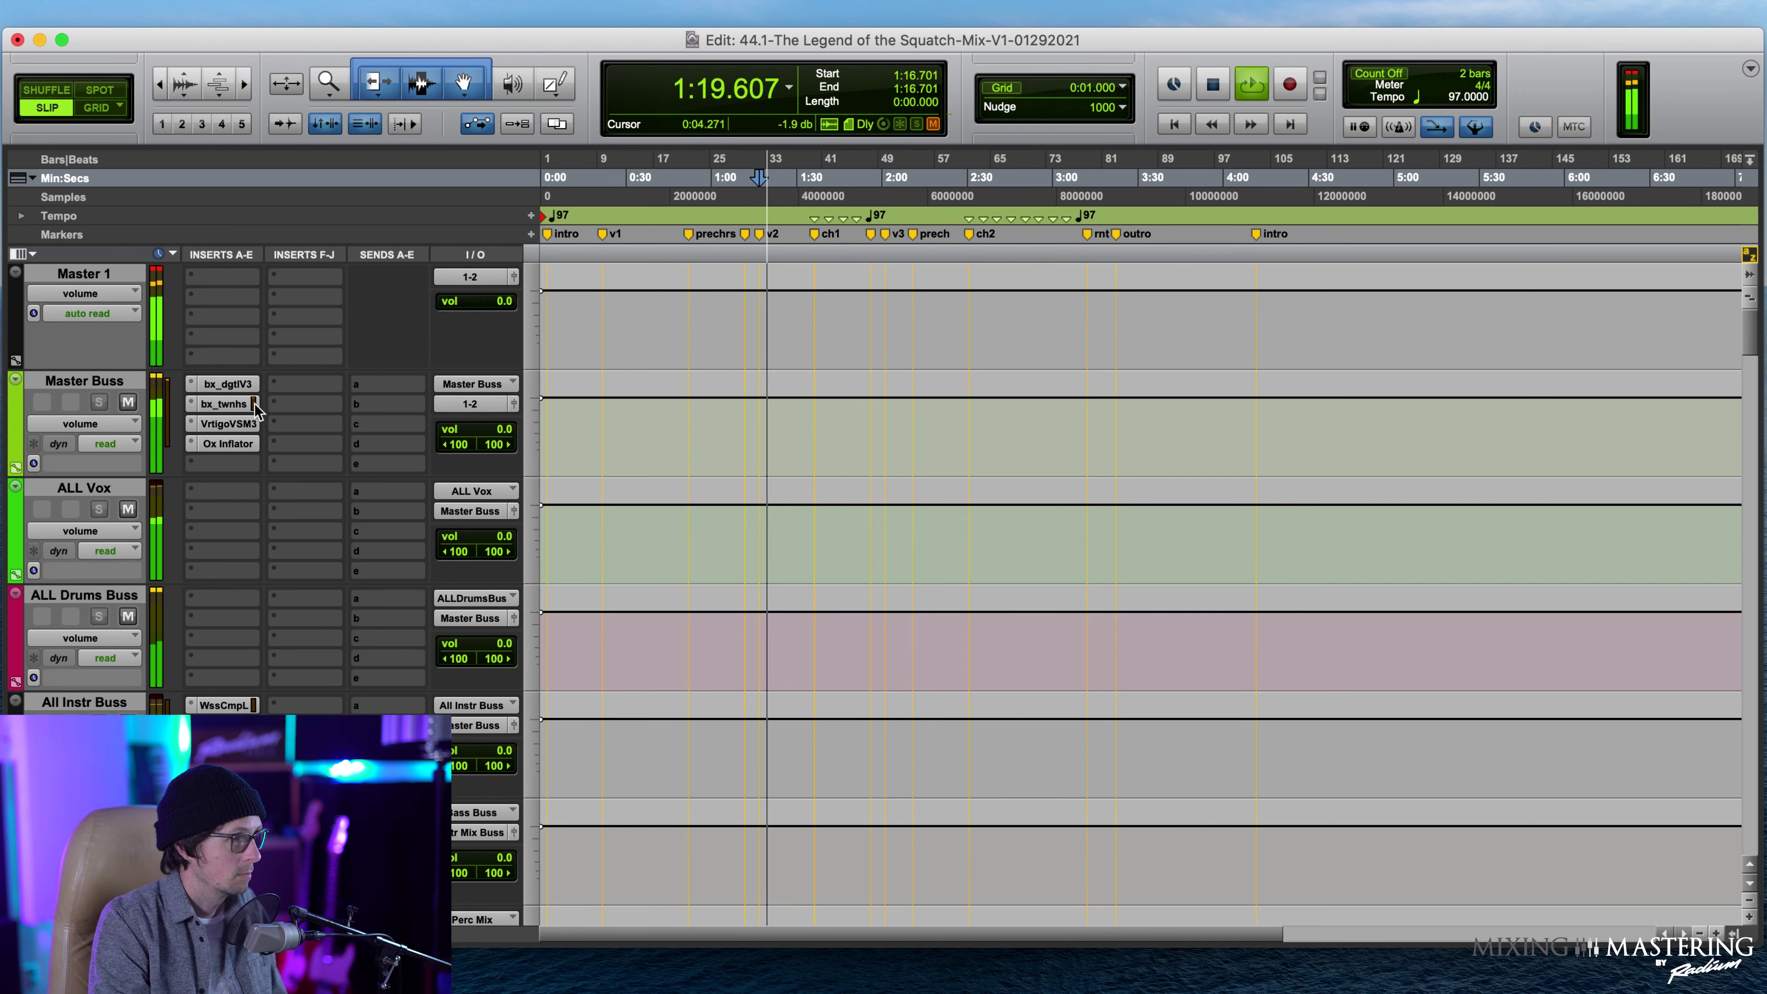
{"action": "left_click", "coordinate": [230, 445]}
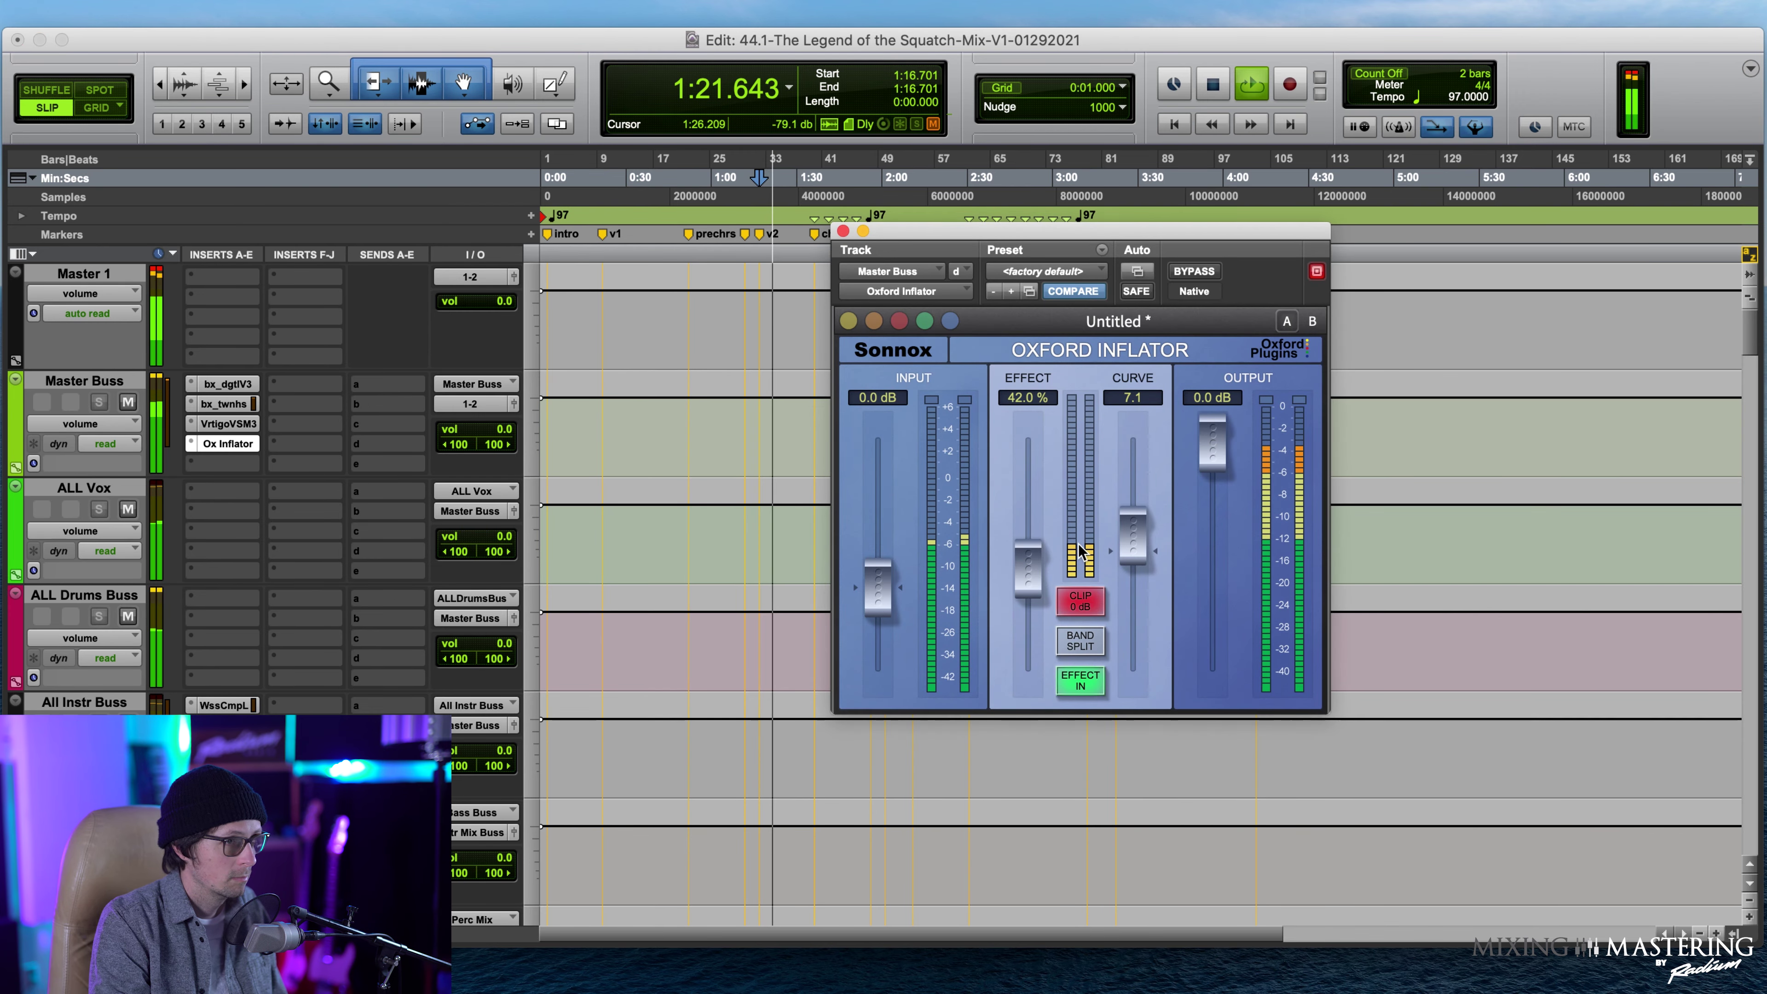
{"action": "left_click_drag", "start_coordinate": [1027, 569], "coordinate": [1033, 589]}
{"action": "left_click", "coordinate": [1191, 272]}
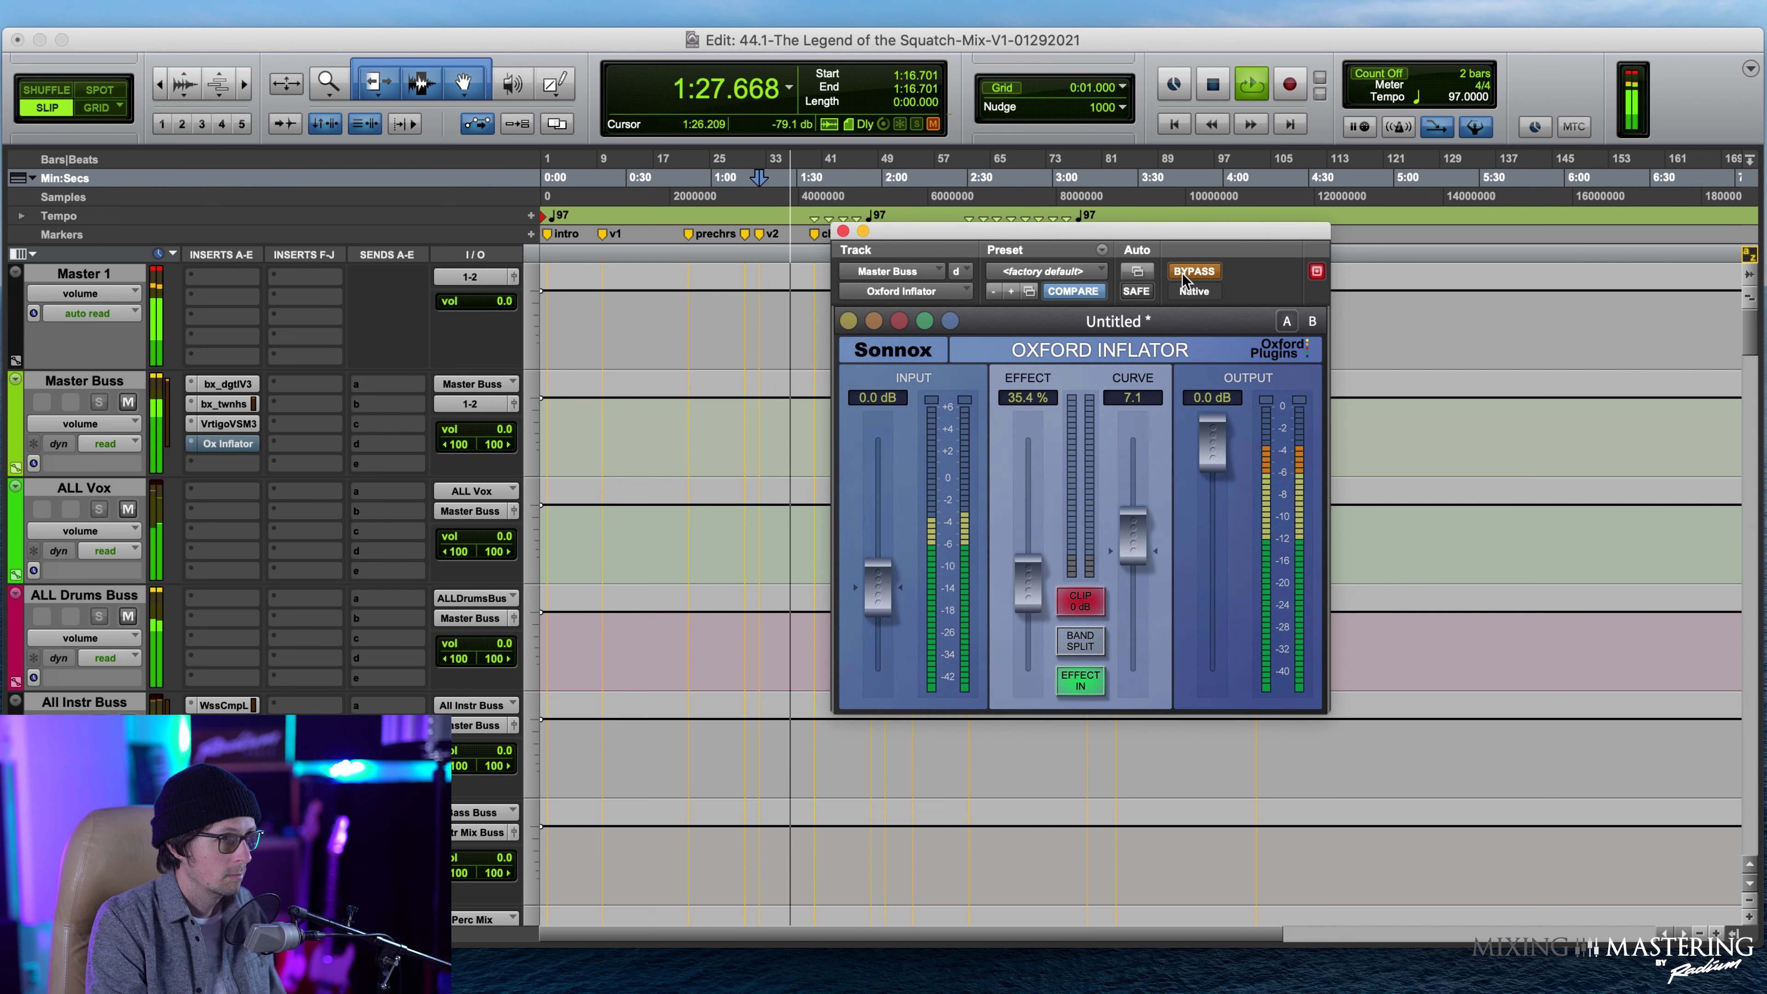
{"action": "left_click", "coordinate": [1191, 272]}
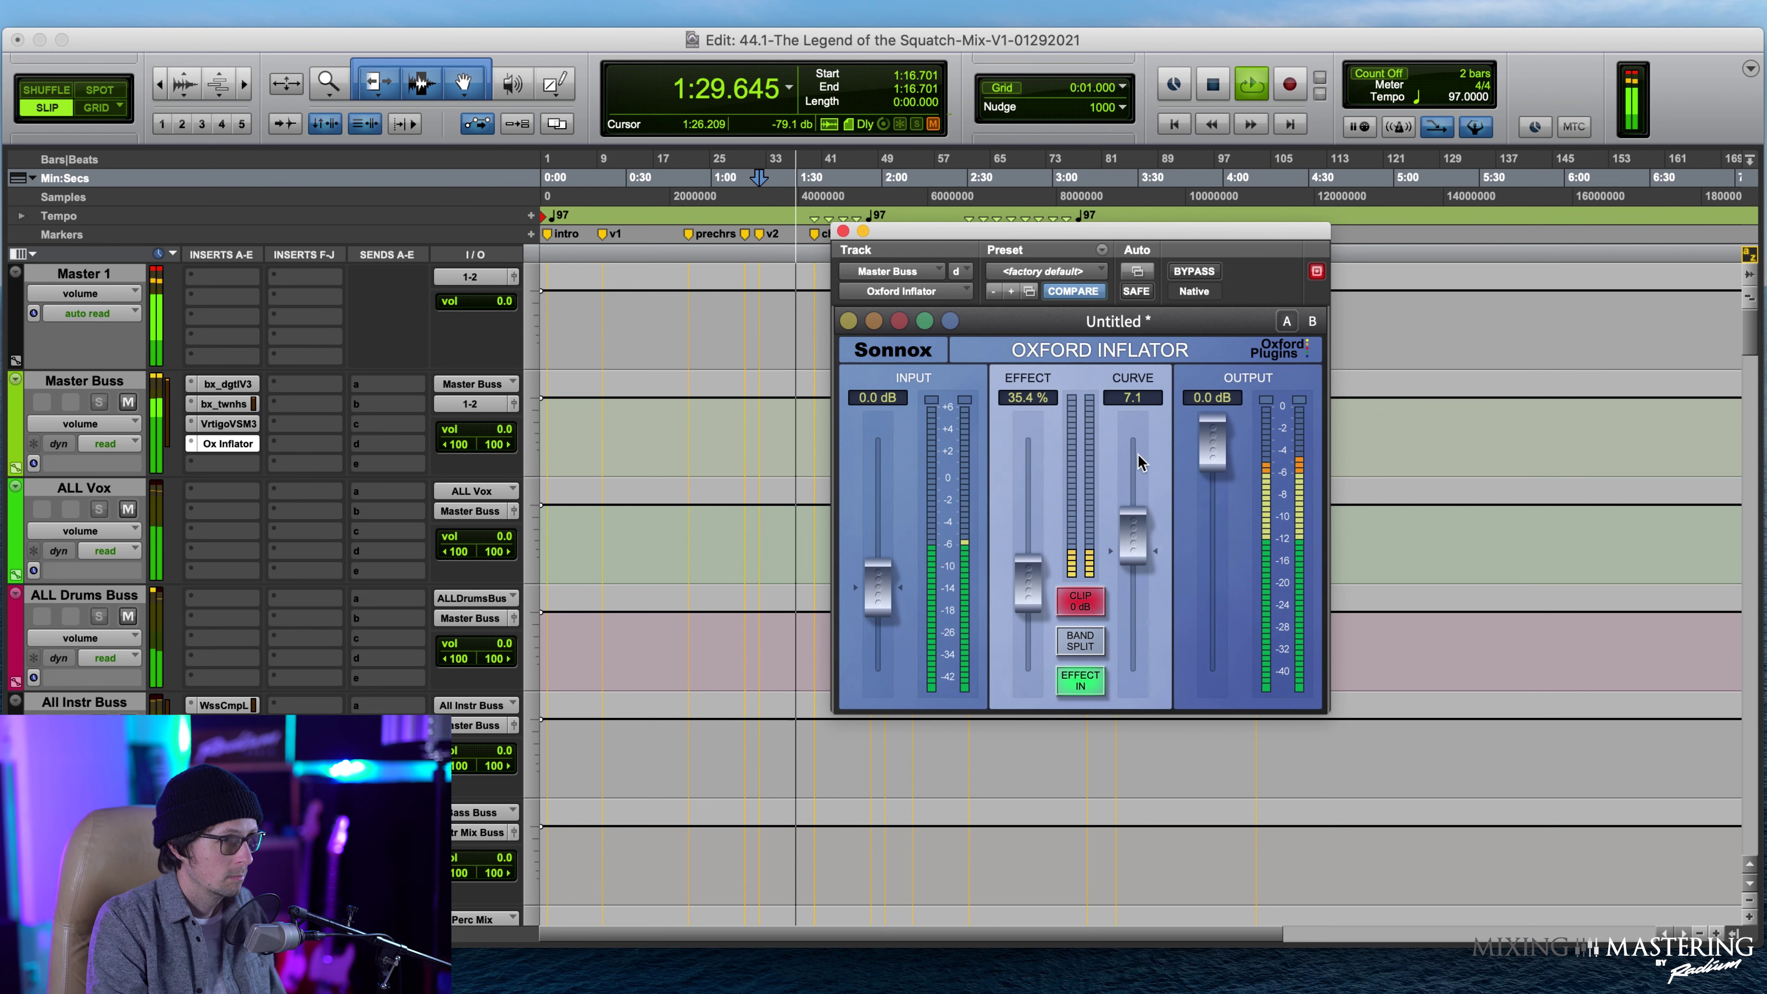
{"action": "left_click_drag", "start_coordinate": [1132, 545], "coordinate": [1143, 553]}
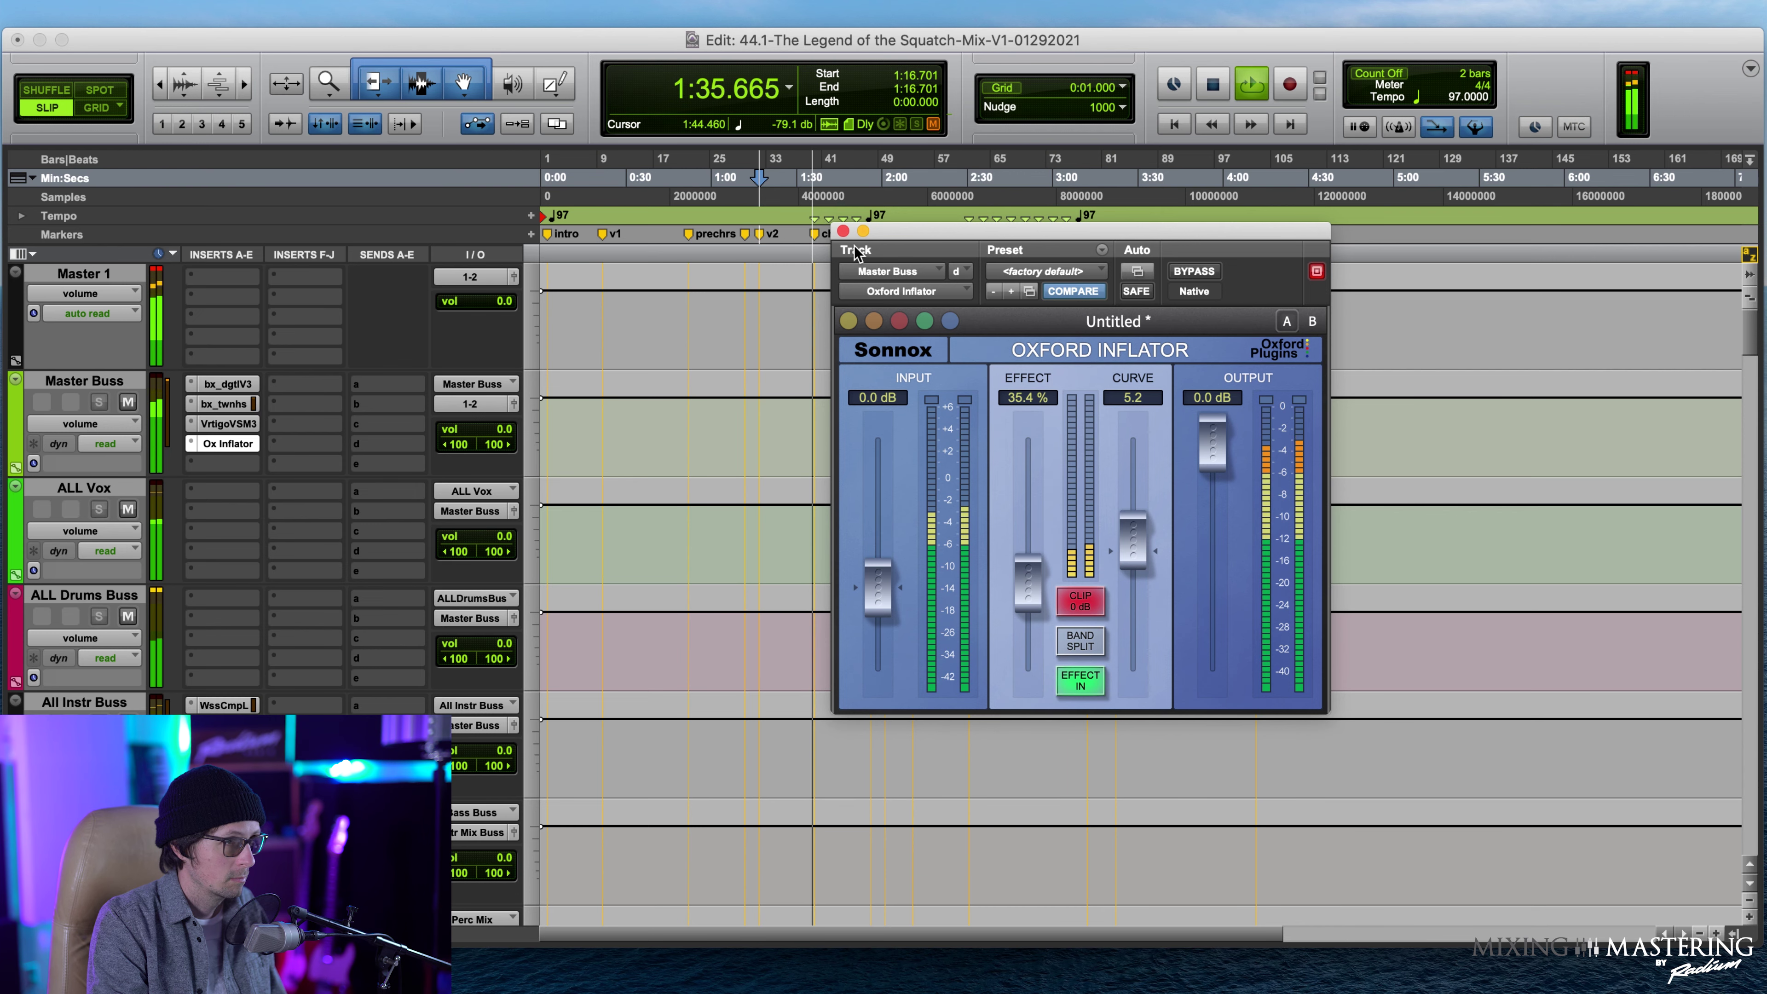
{"action": "left_click", "coordinate": [843, 231]}
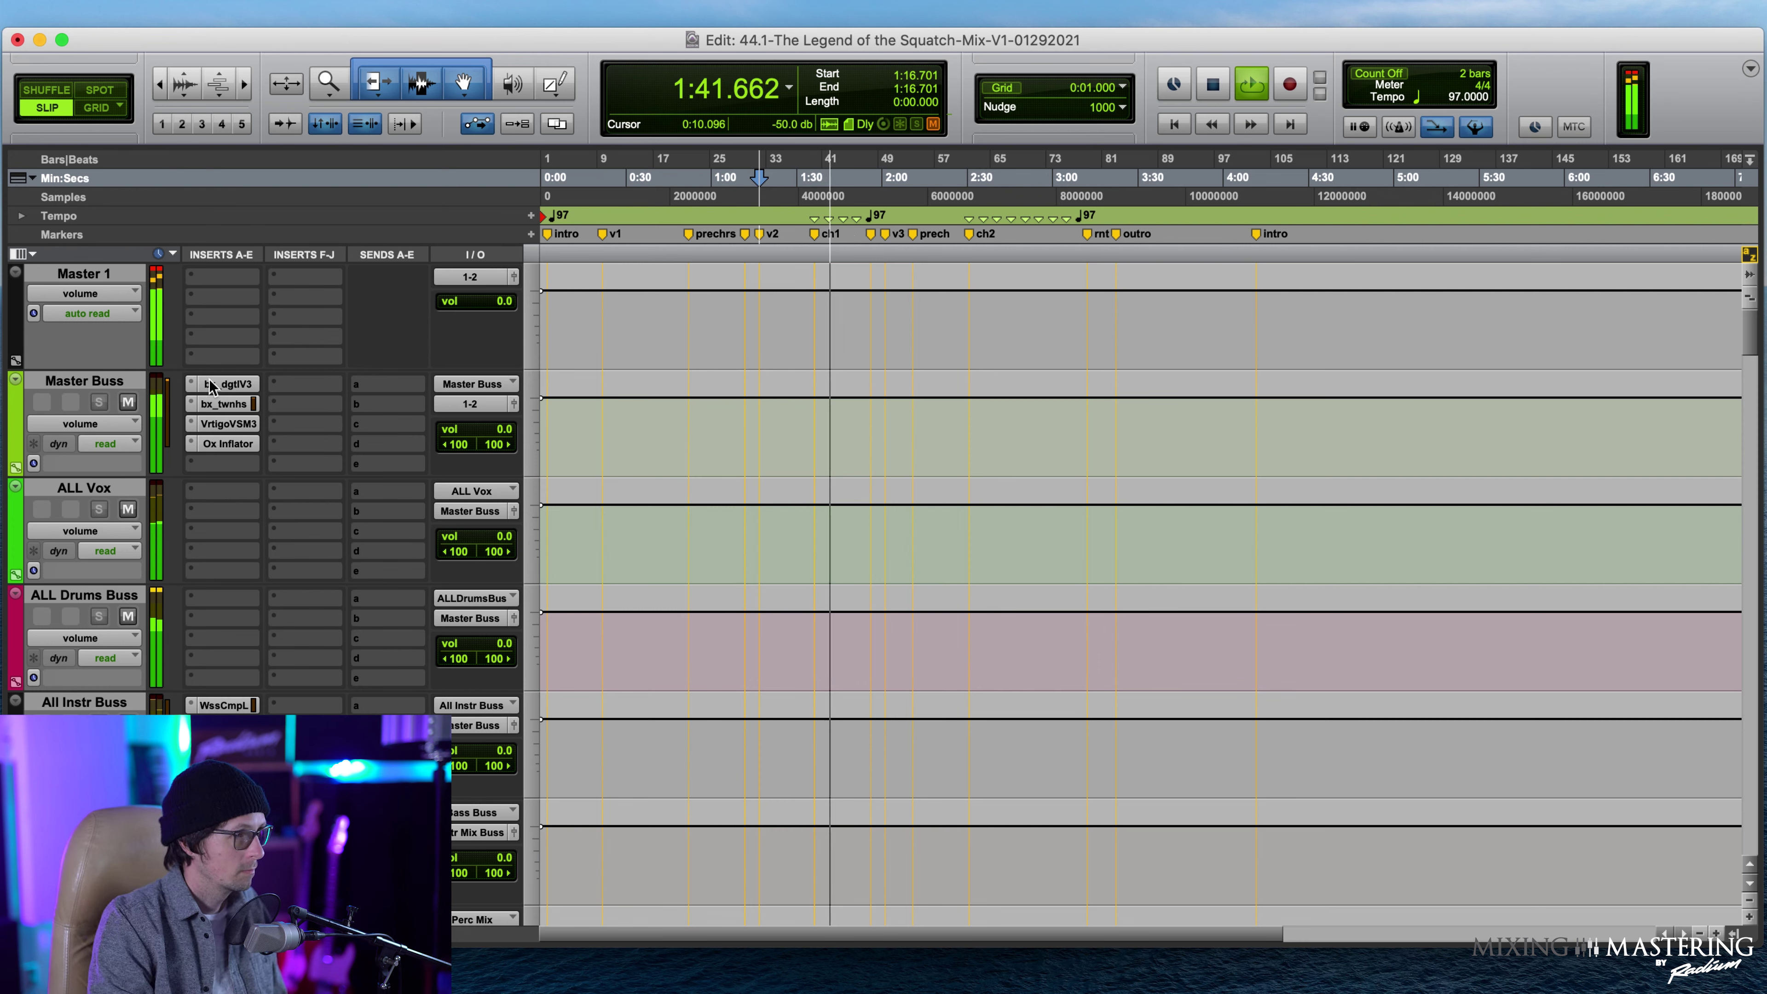
Compare the mix with all four Master Buss inserts bypassed and active.
{"action": "left_click", "coordinate": [231, 440]}
{"action": "left_click_drag", "start_coordinate": [232, 429], "coordinate": [224, 385]}
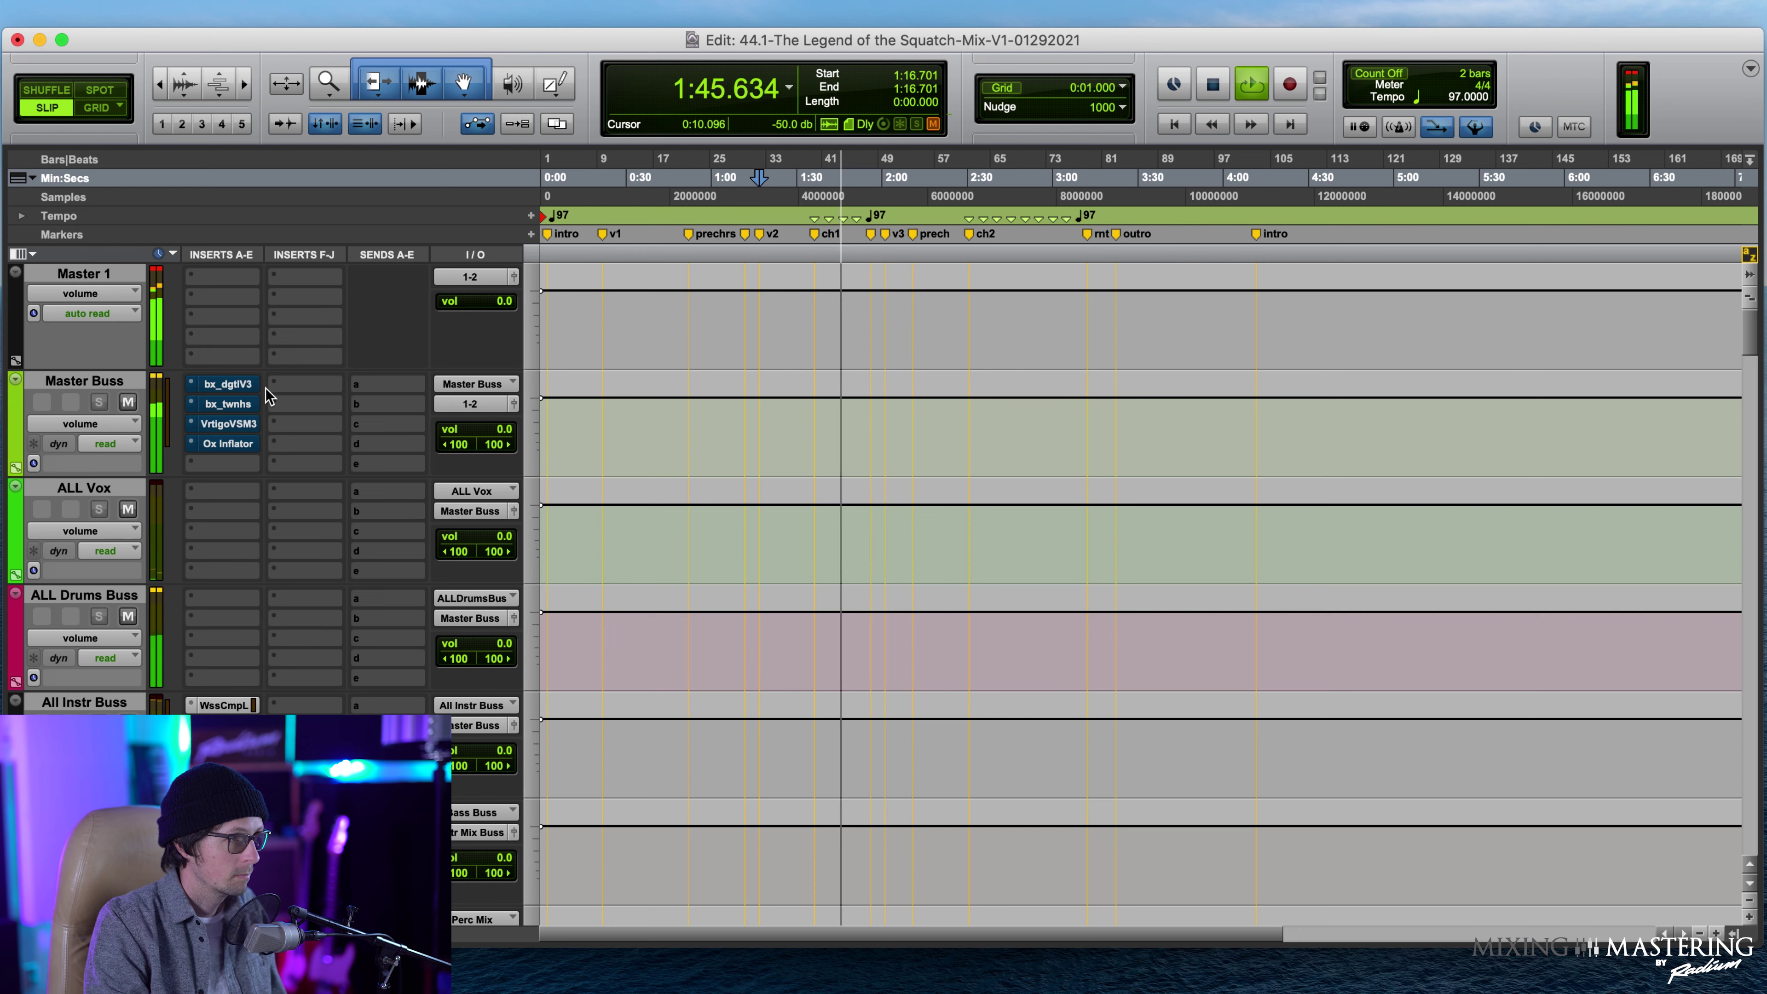
{"action": "left_click", "coordinate": [236, 385], "text": "super"}
{"action": "left_click", "coordinate": [234, 444], "text": "super"}
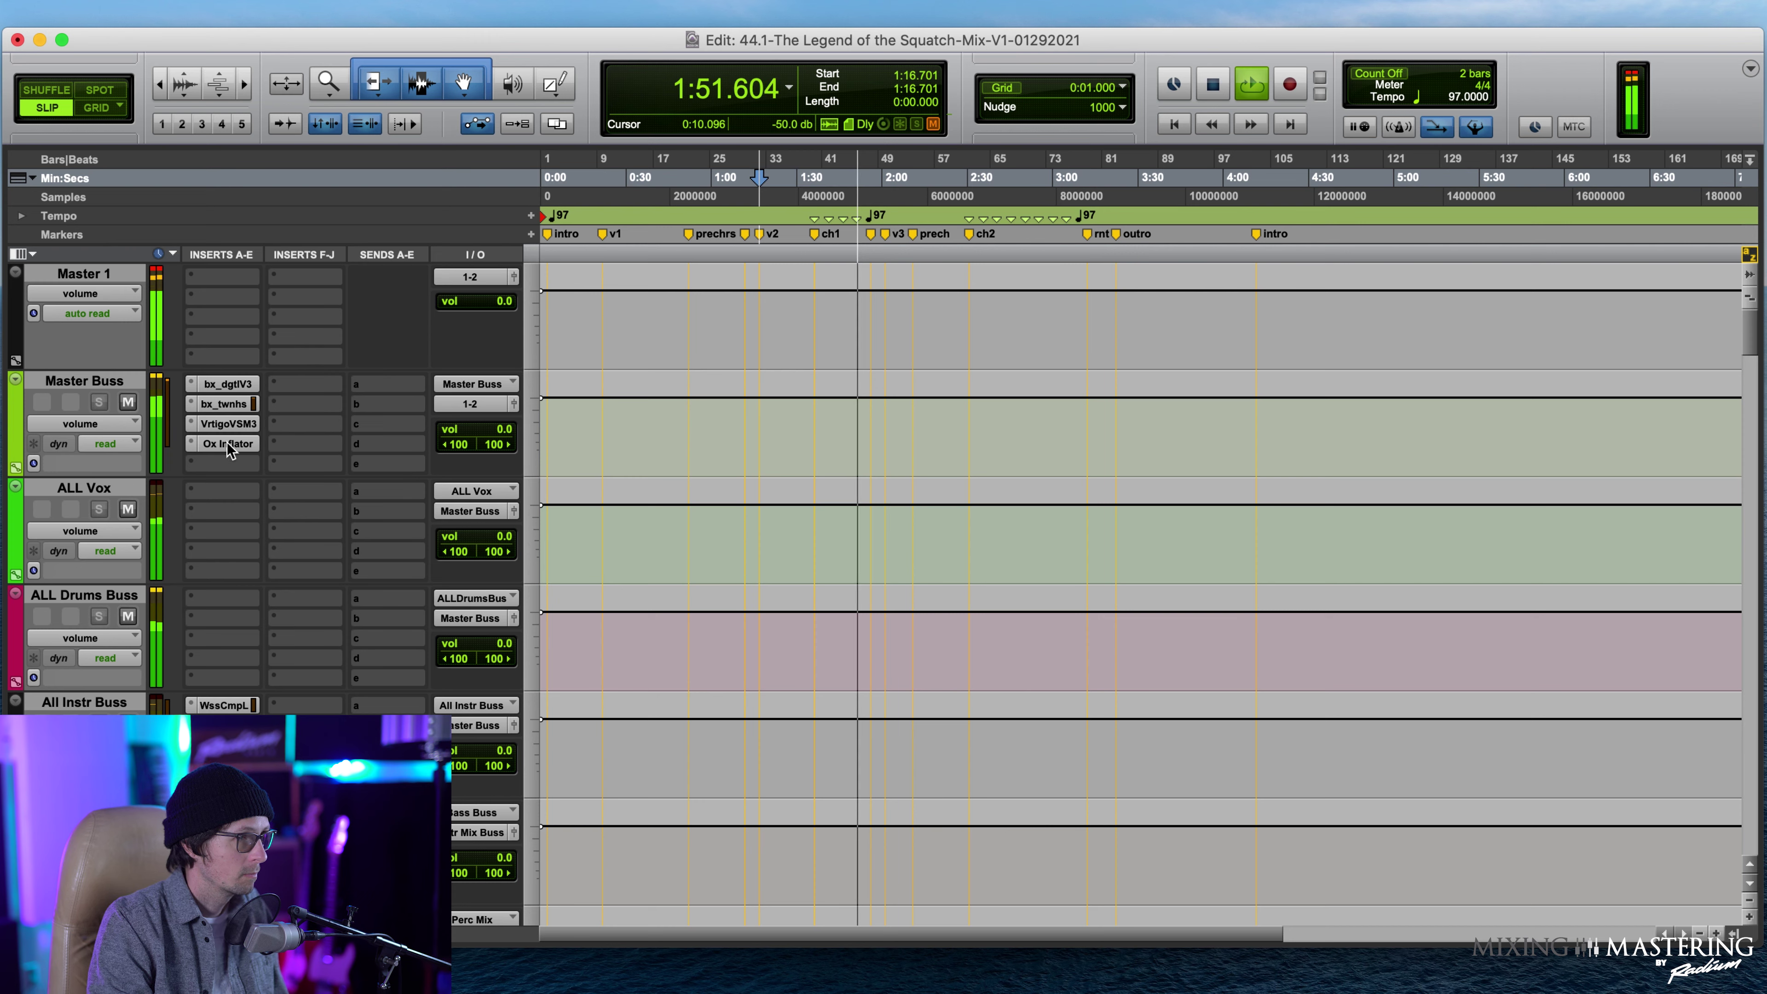
Check the 3rd Harmonic Zener Blender settings in the Master Buss's Vertigo VSM-3 and close the plug-in.
{"action": "left_click", "coordinate": [228, 423]}
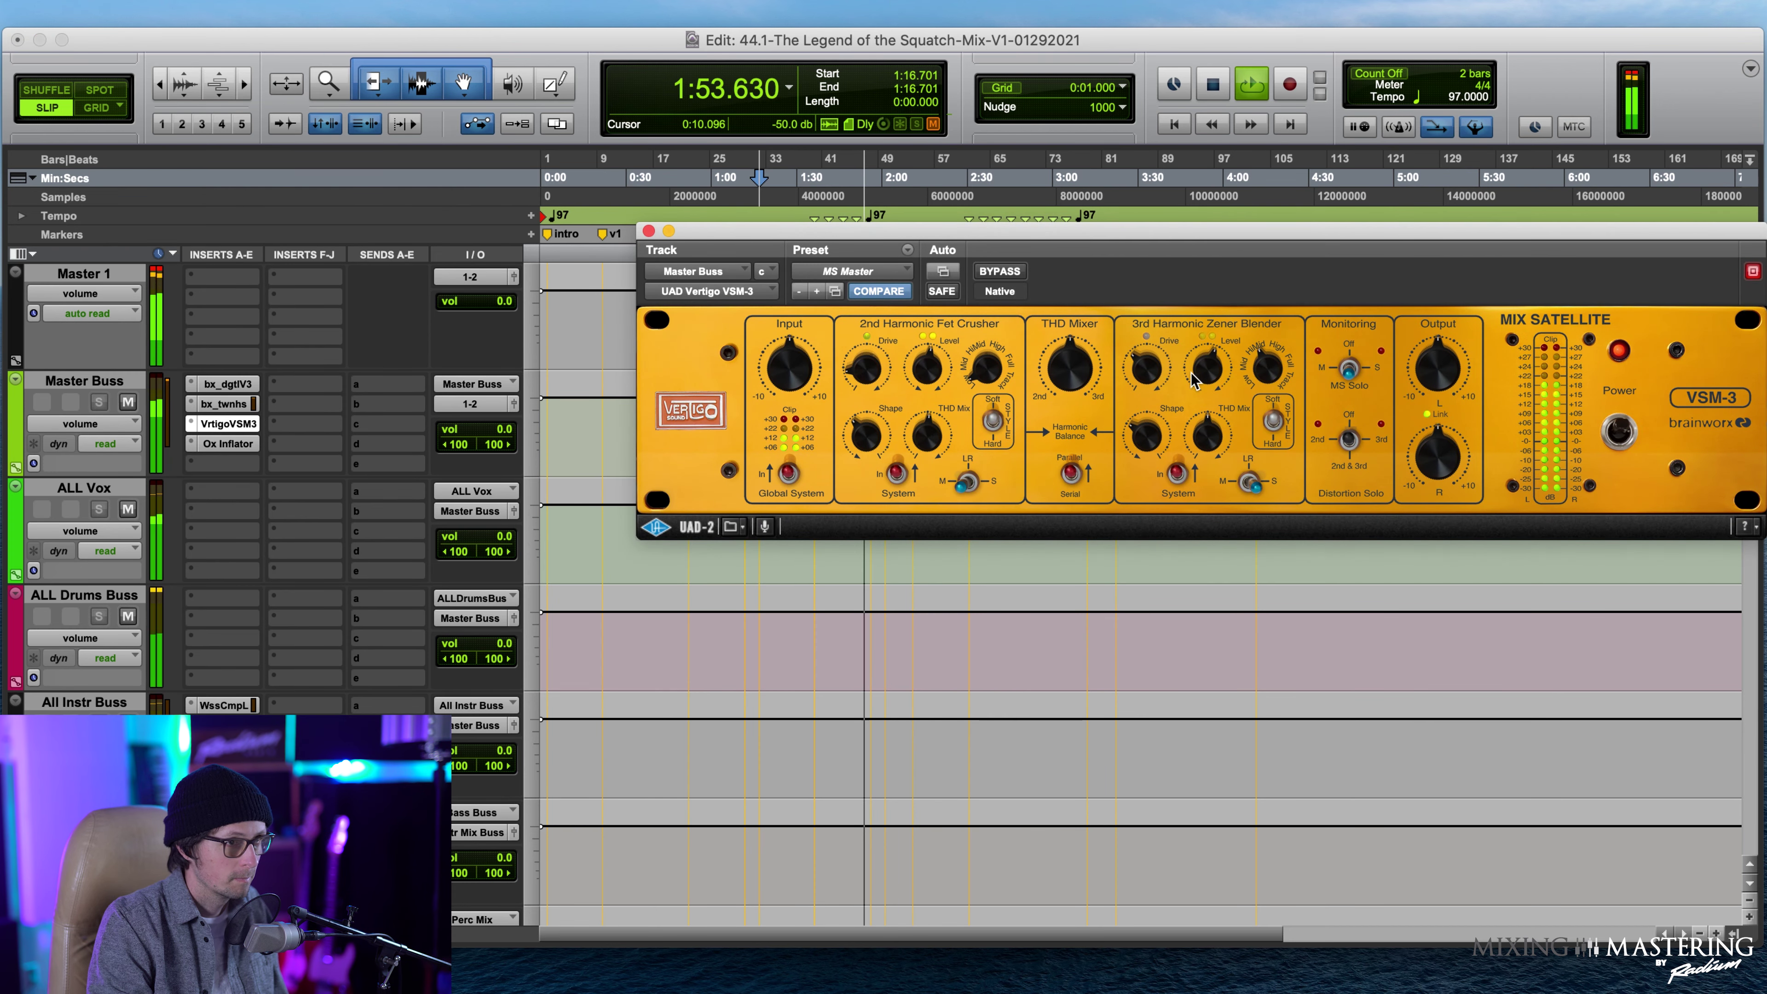
{"action": "mouse_move", "coordinate": [1207, 380]}
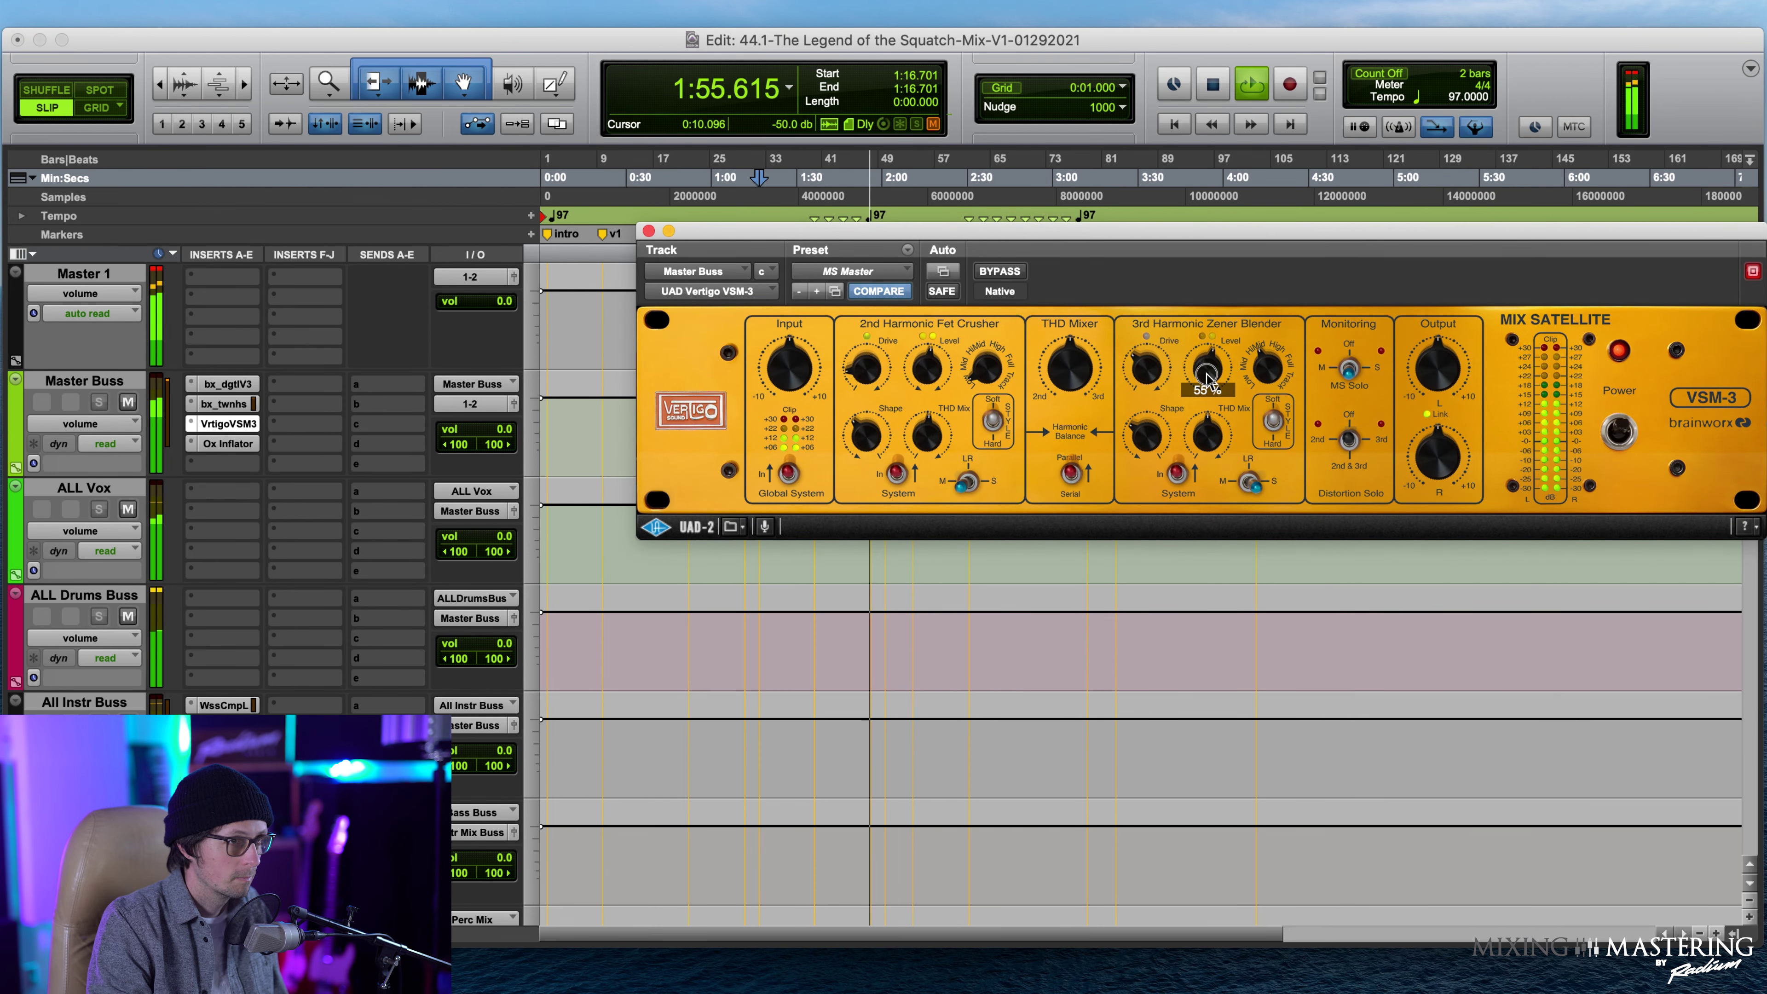
{"action": "left_click", "coordinate": [649, 231]}
Set the Oxford Inflator's Curve to 5.7 on the Master Buss, close the plug-in and stop playback.
{"action": "left_click", "coordinate": [233, 446]}
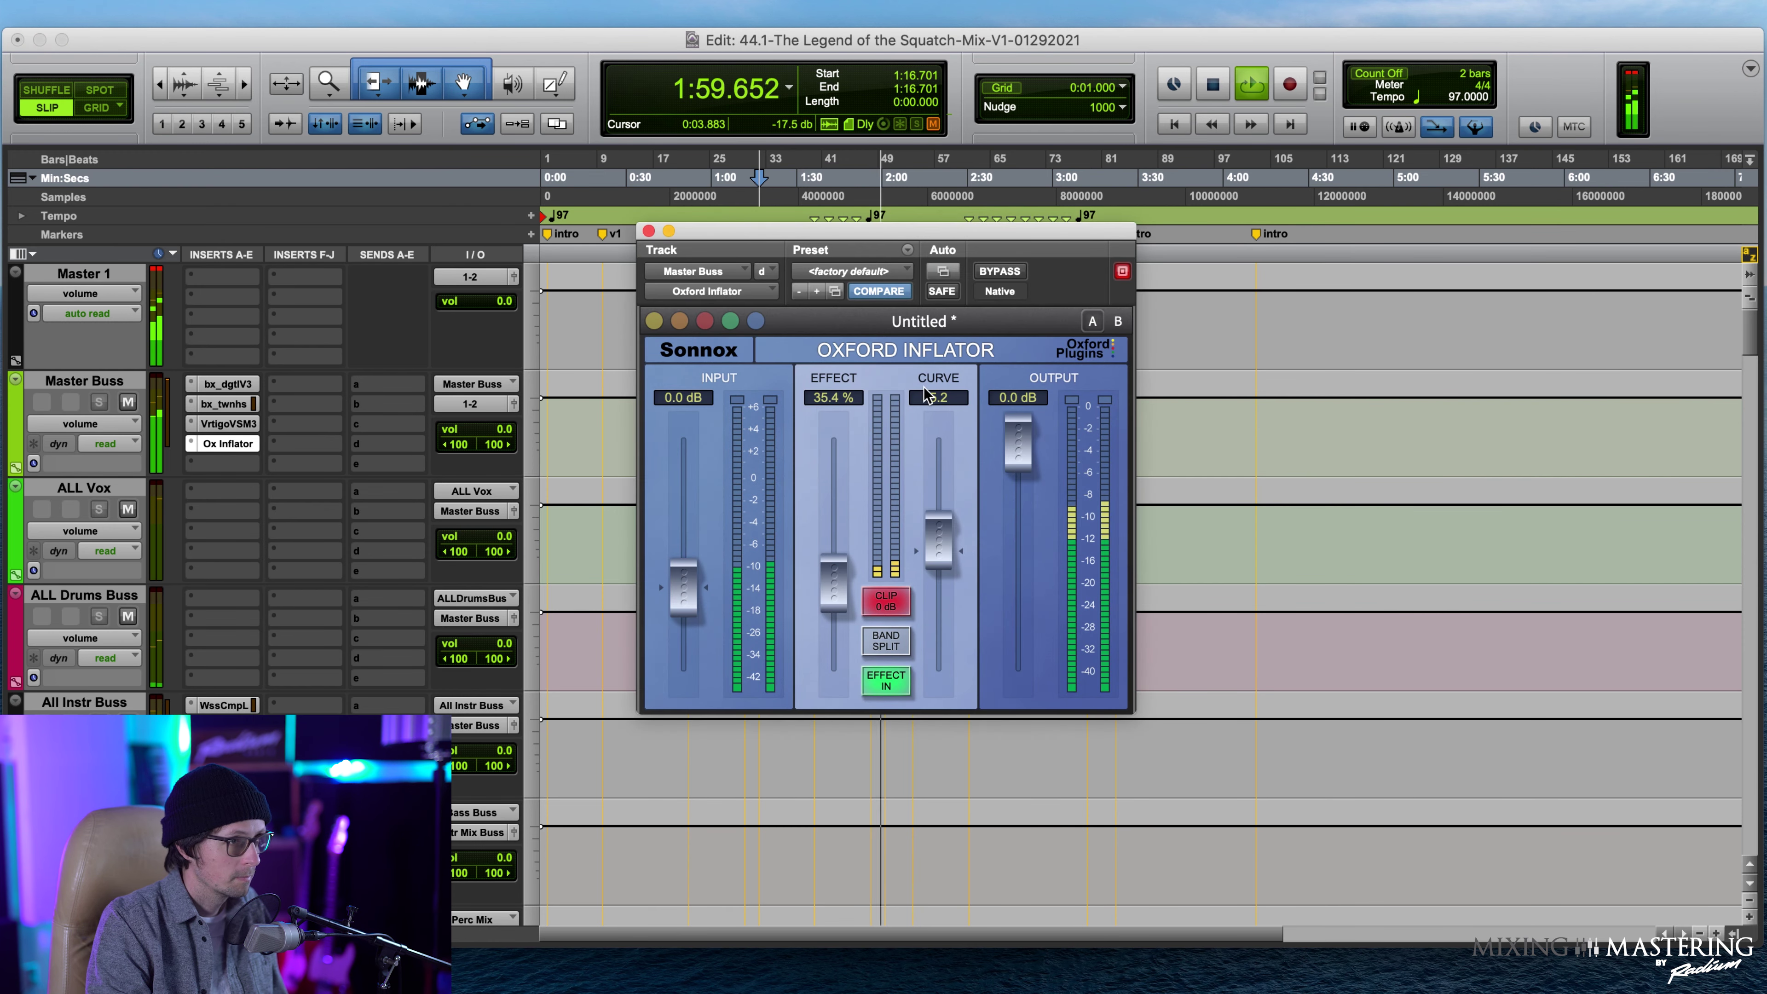
{"action": "left_click_drag", "start_coordinate": [935, 543], "coordinate": [936, 535]}
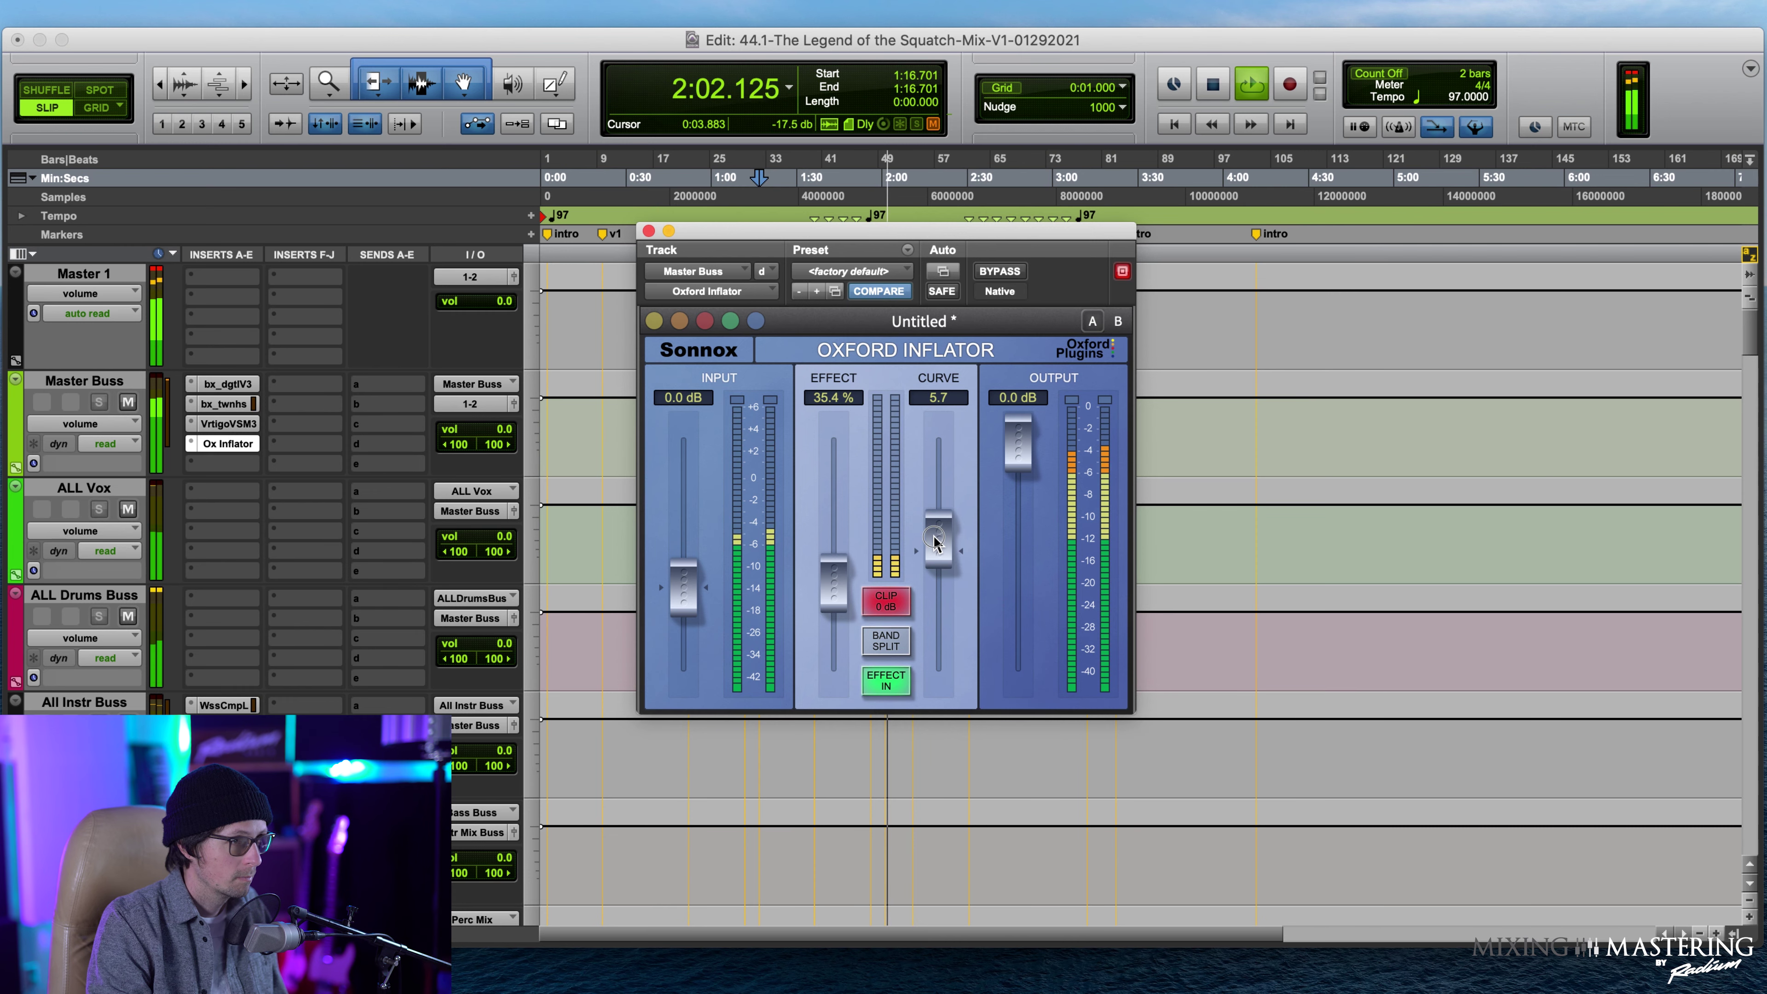
{"action": "left_click", "coordinate": [648, 232]}
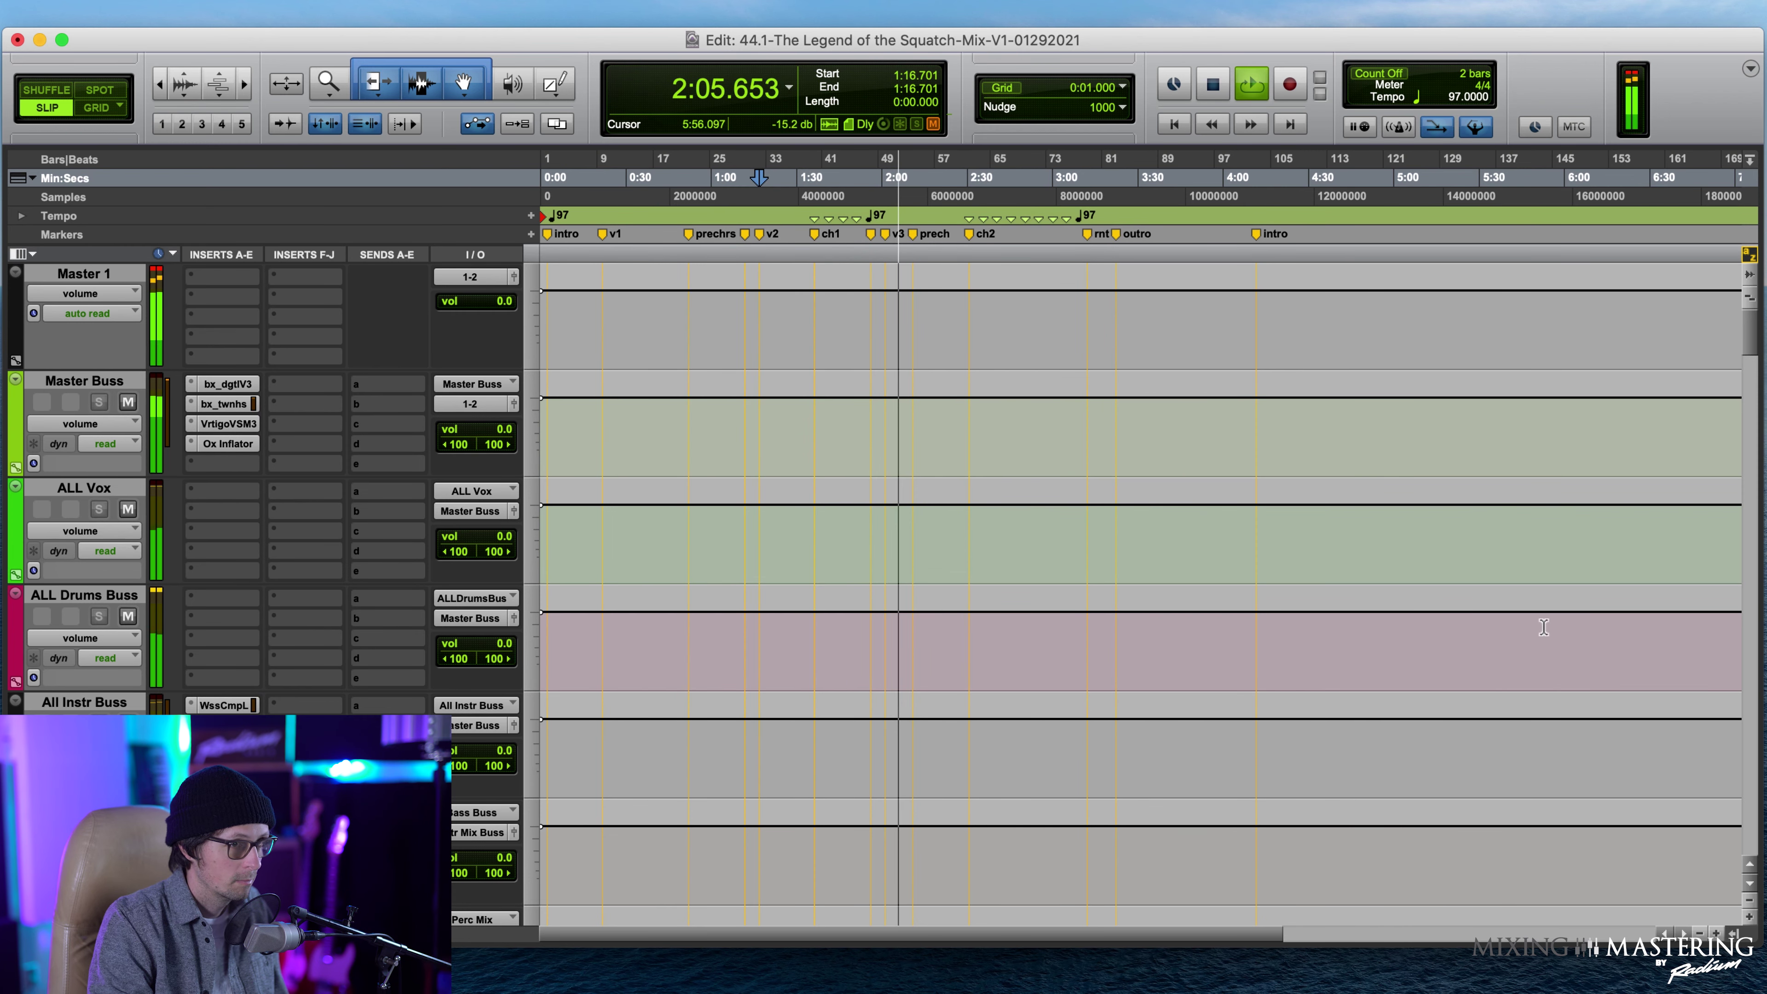
{"action": "key", "text": "space"}
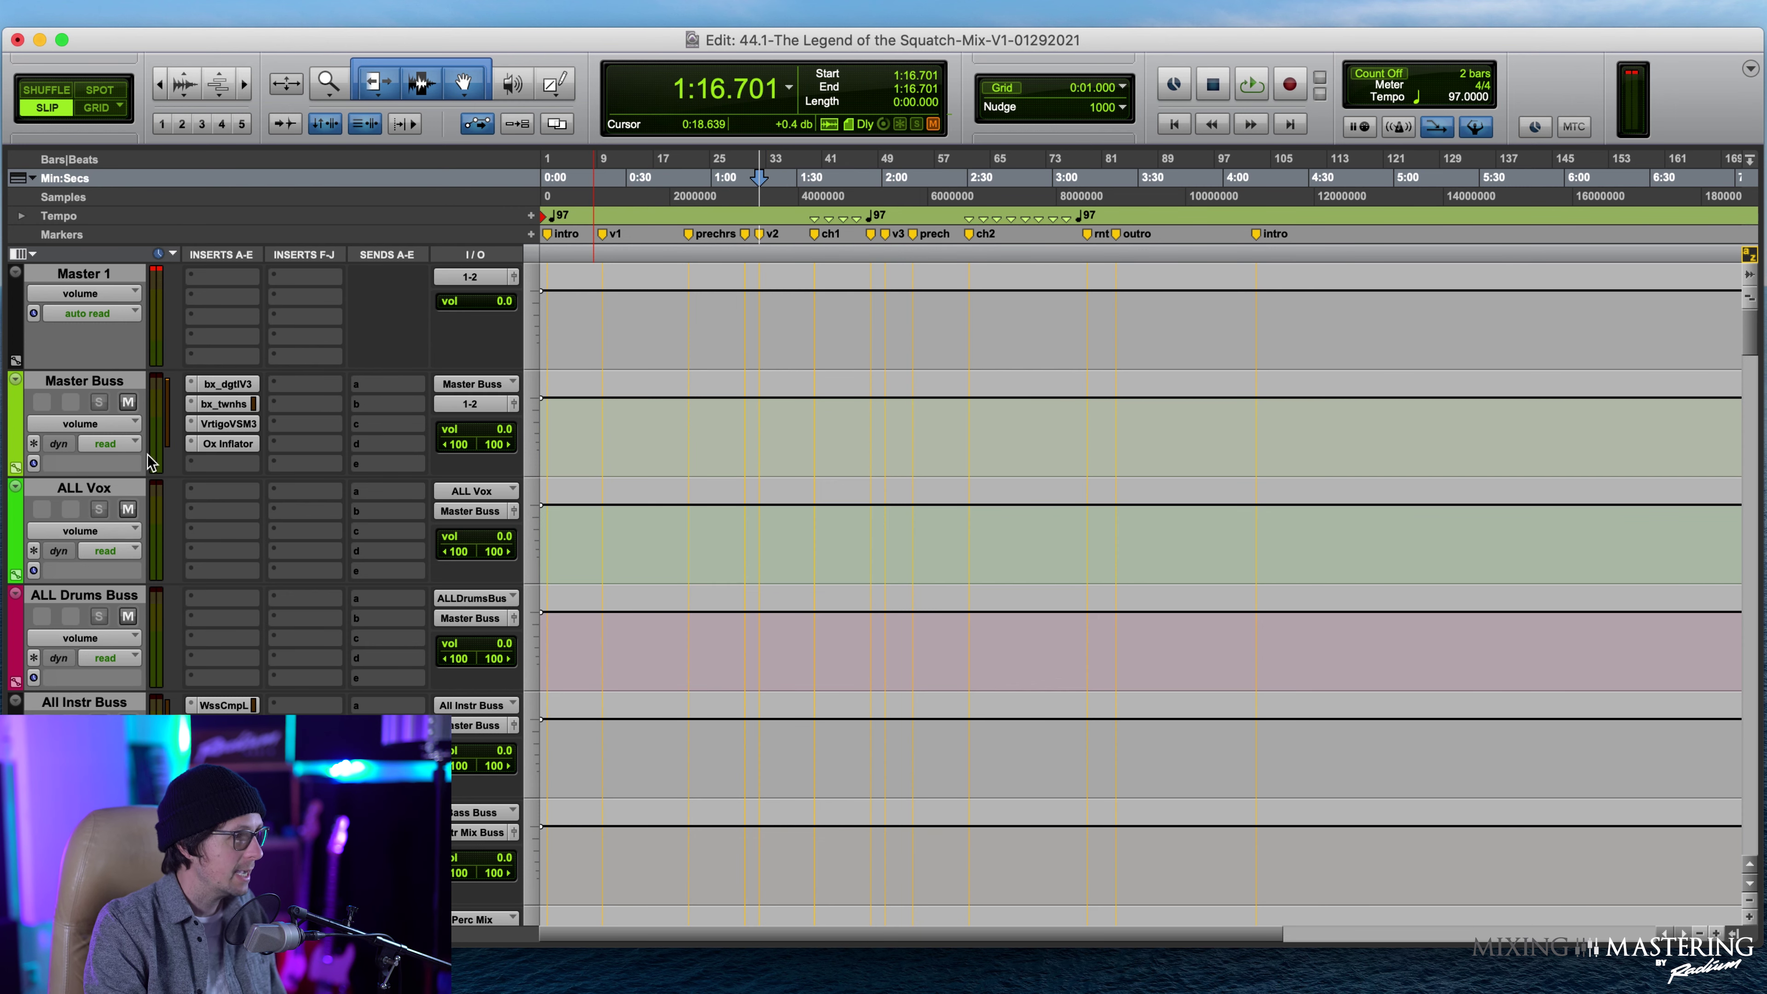
Make the Master Buss track slightly taller and audition the song from the outro at about 3:22.
{"action": "left_click_drag", "start_coordinate": [98, 485], "coordinate": [99, 504]}
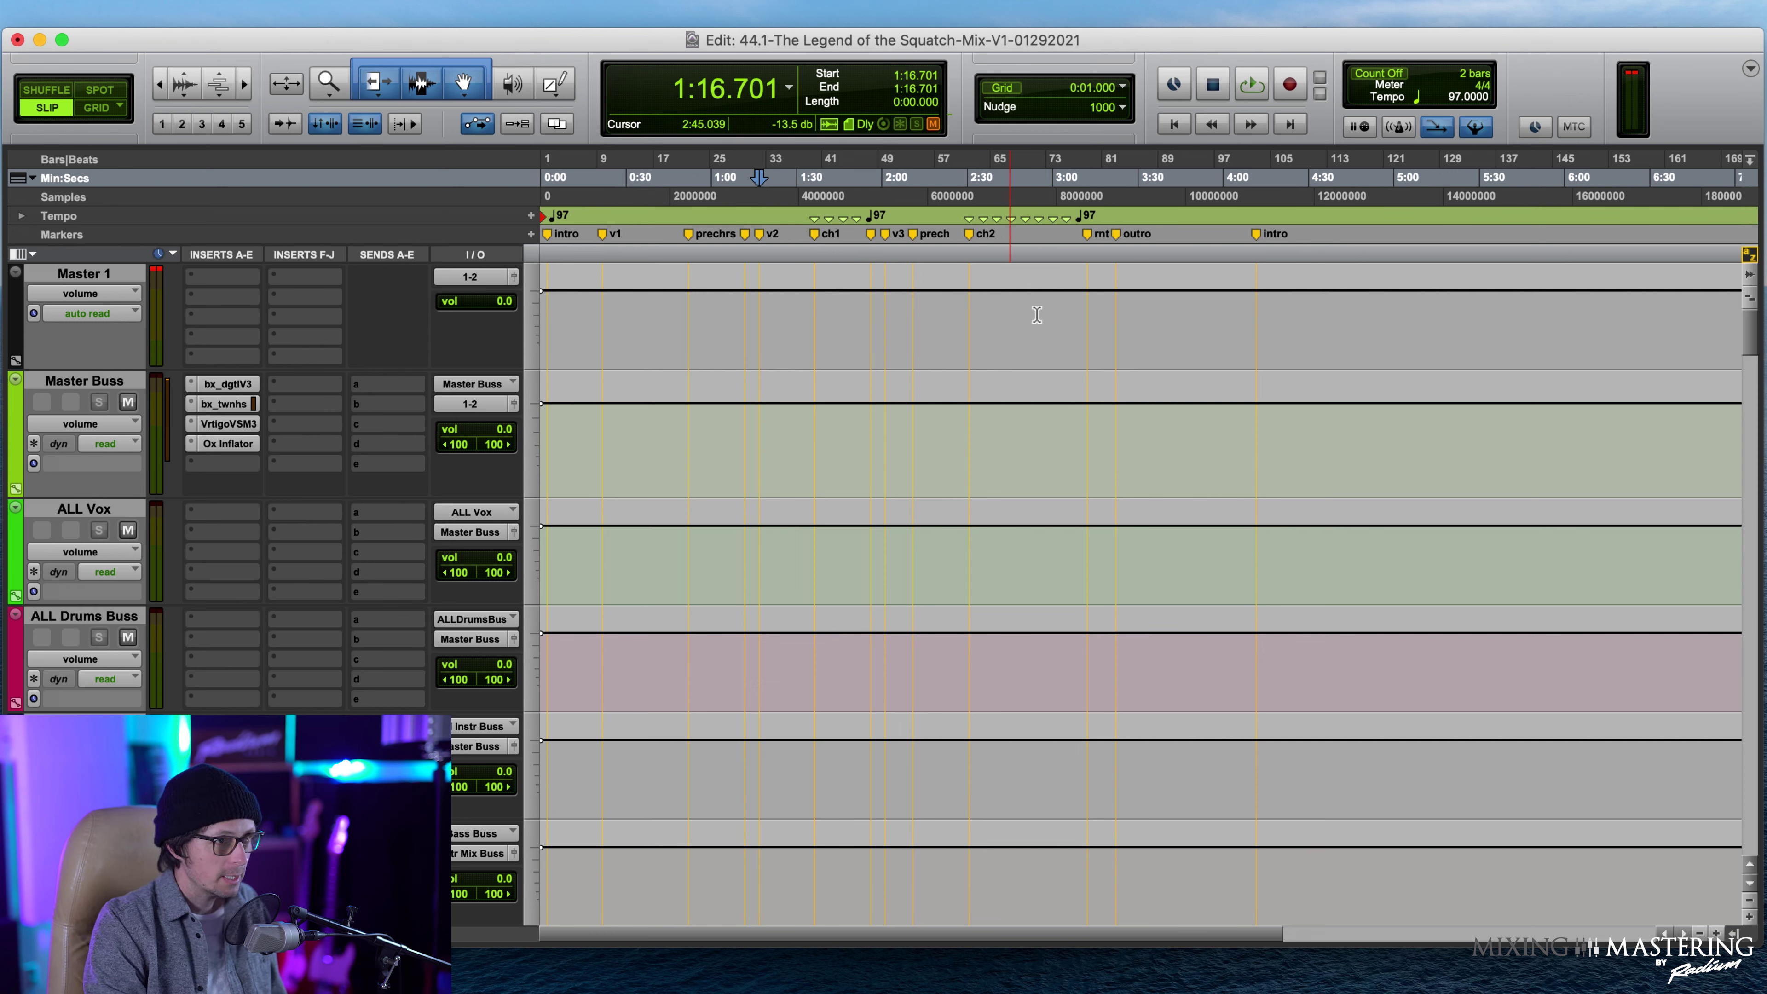
{"action": "left_click", "coordinate": [1120, 243]}
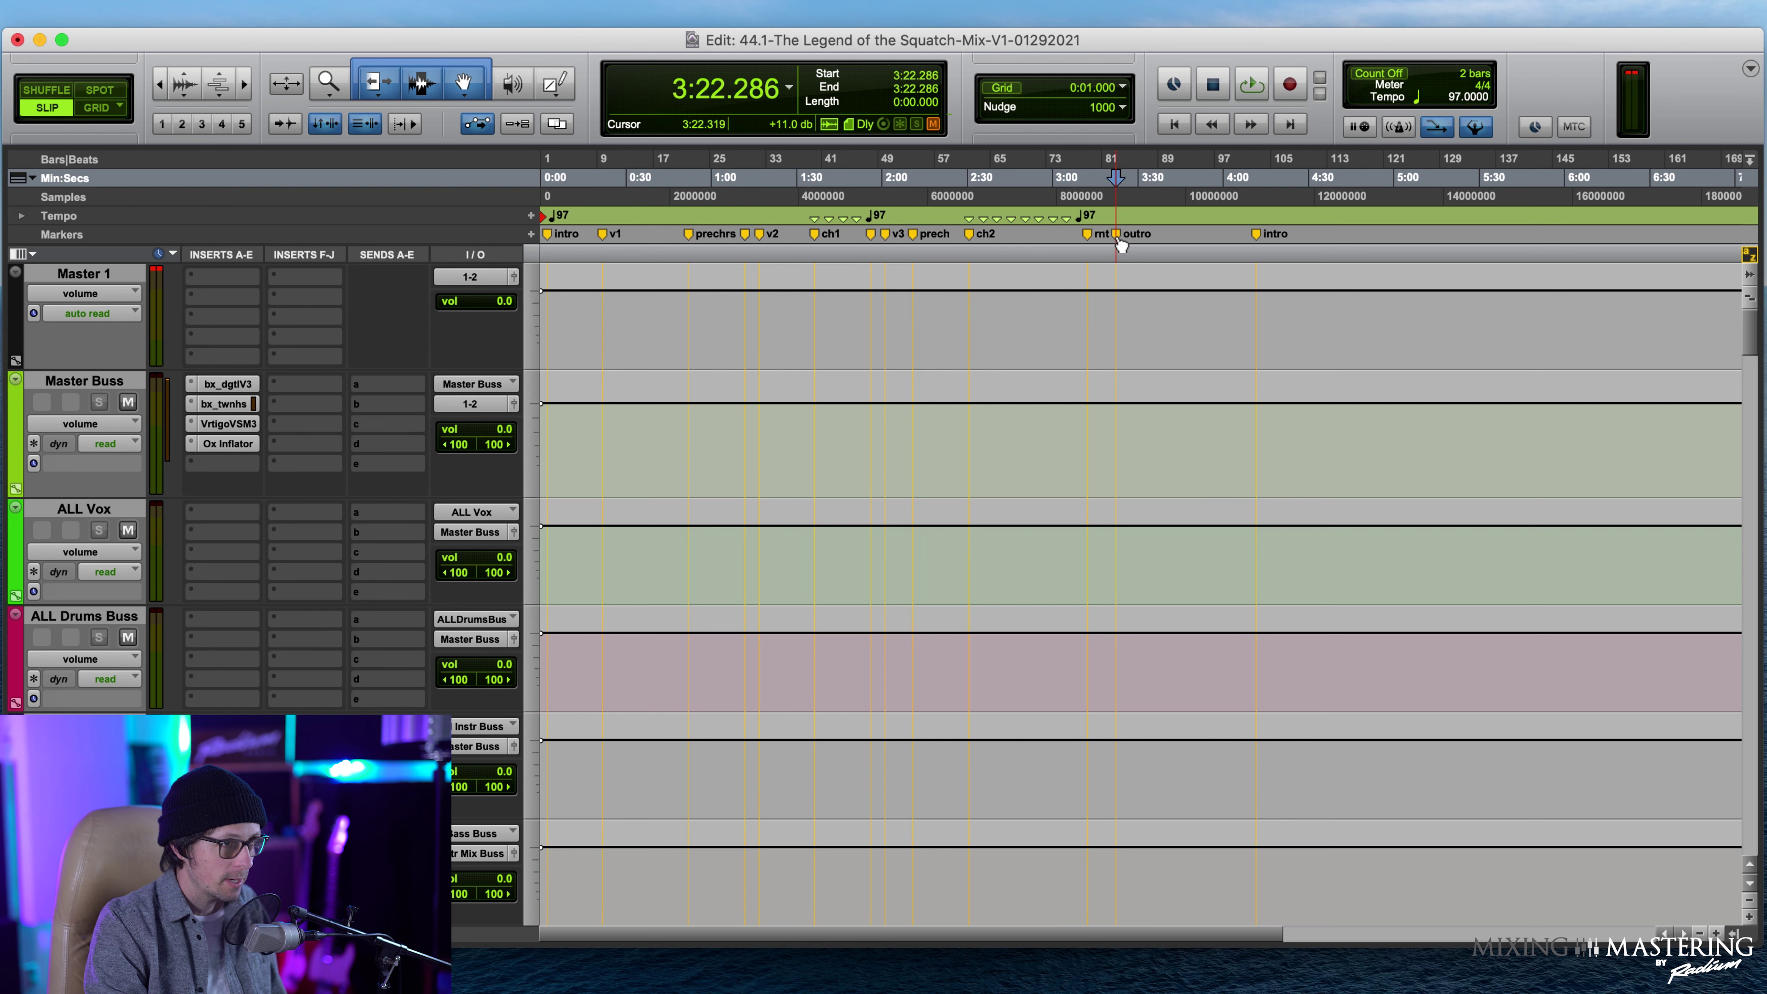
{"action": "key", "text": "space"}
{"action": "key", "text": "space"}
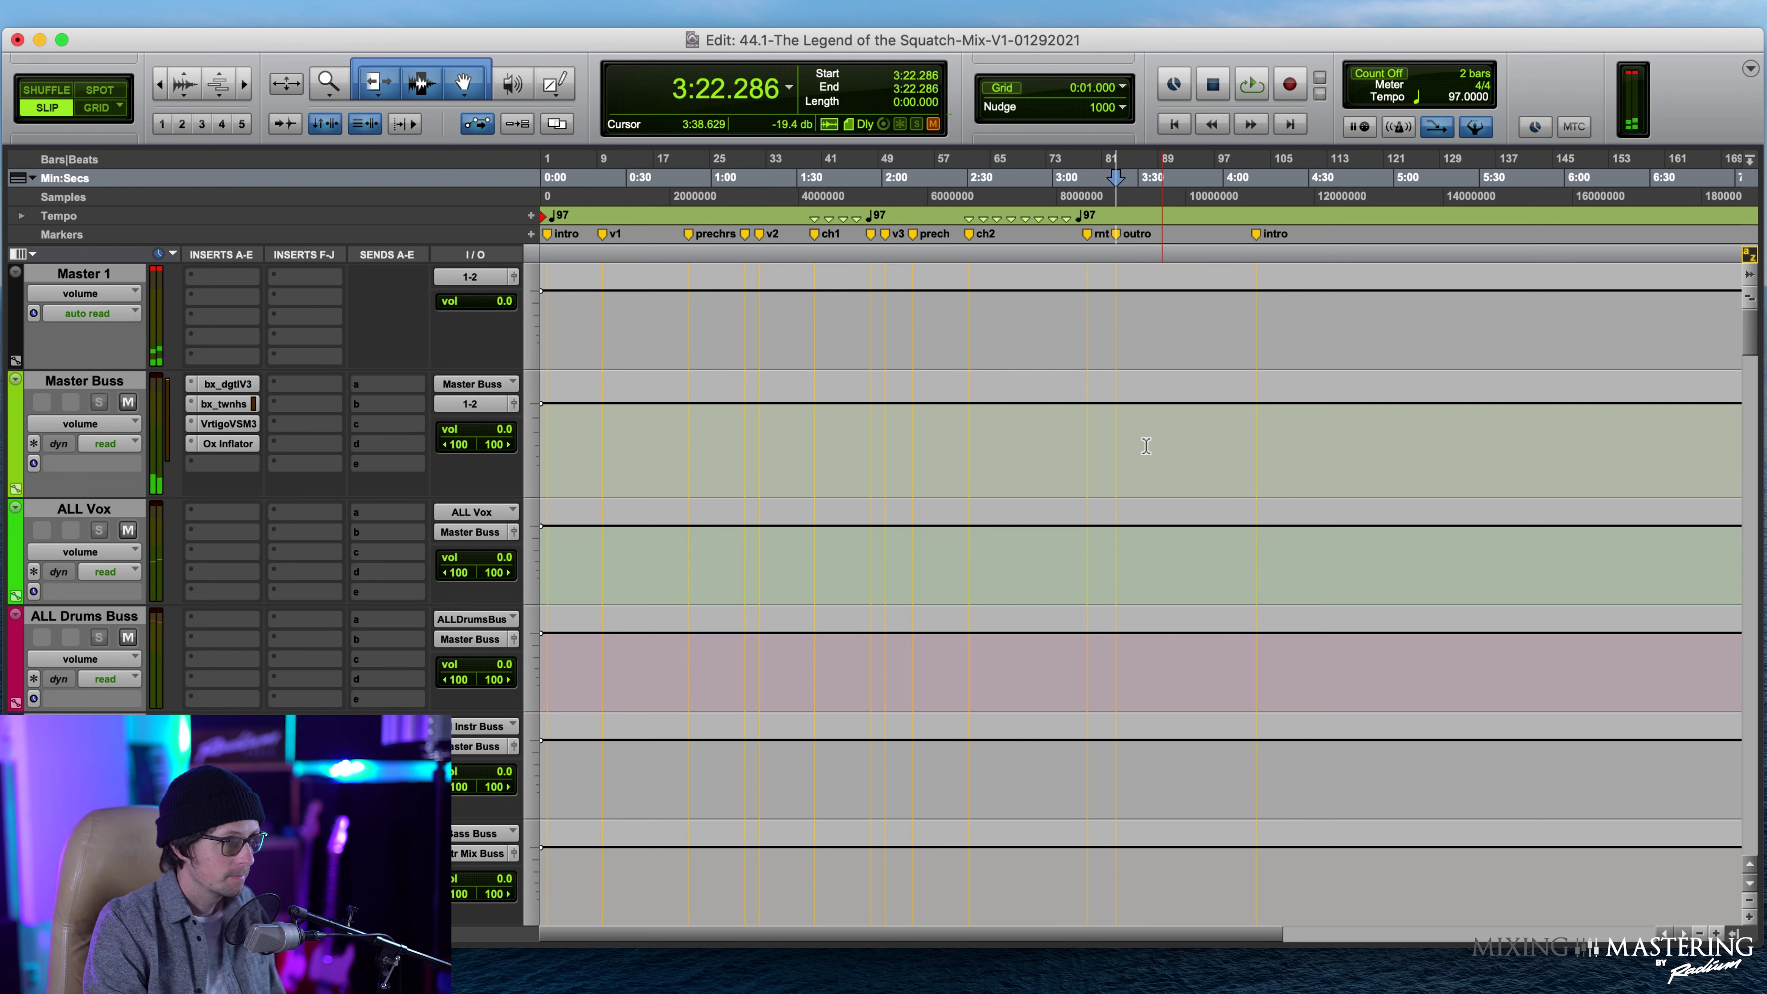
{"action": "left_click", "coordinate": [1118, 211]}
{"action": "key", "text": "space"}
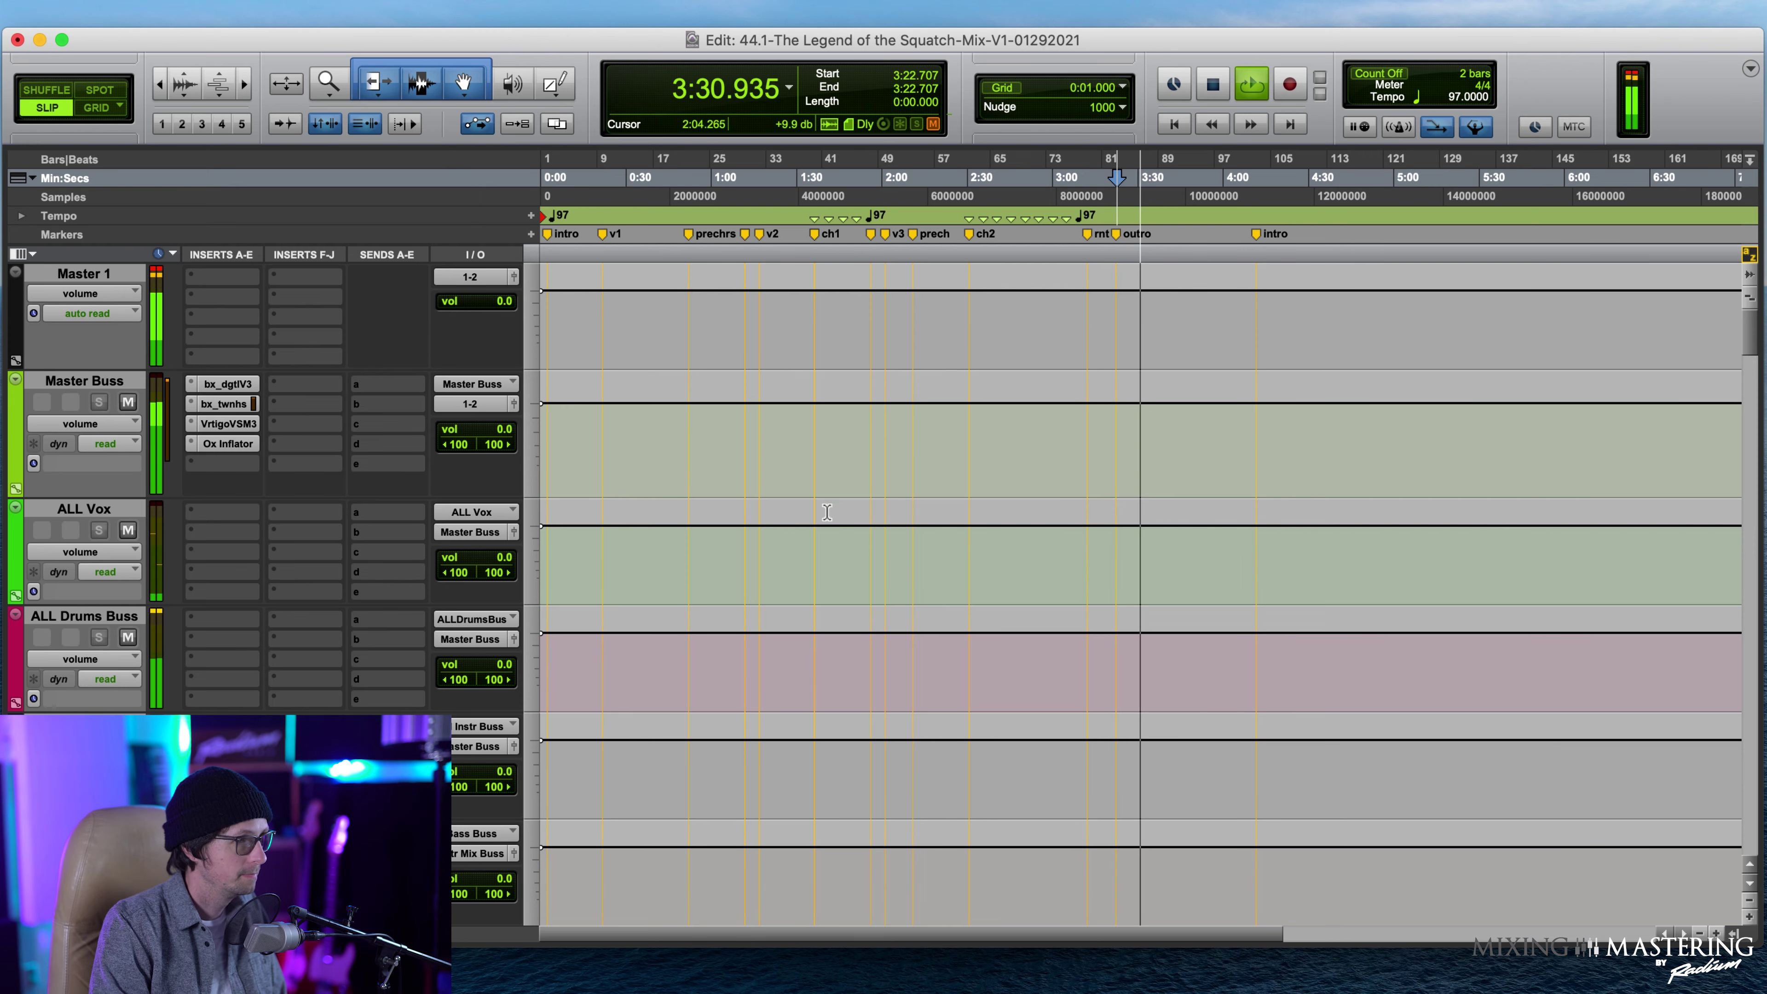
Audition the Hat .18.cm track in solo, then return it to the full mix.
{"action": "scroll", "coordinate": [858, 508], "scroll_direction": "down", "scroll_amount": 15}
{"action": "scroll", "coordinate": [1014, 347], "scroll_direction": "up", "scroll_amount": 5}
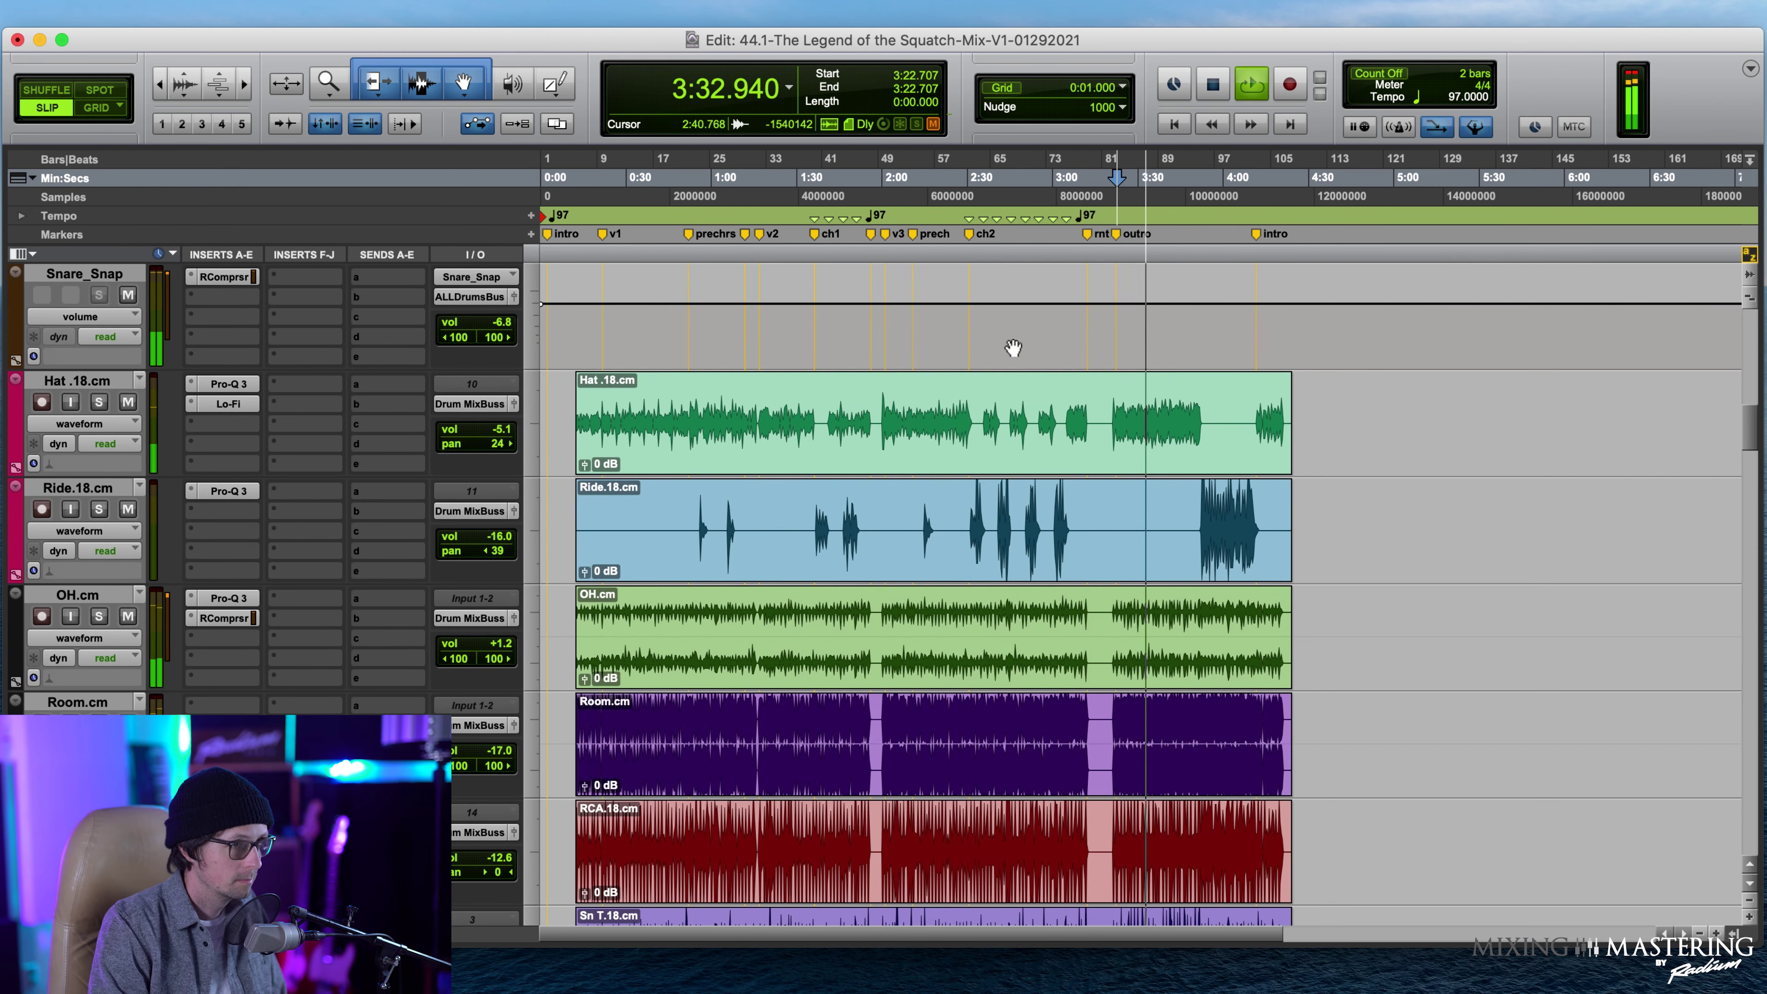
{"action": "left_click", "coordinate": [98, 403]}
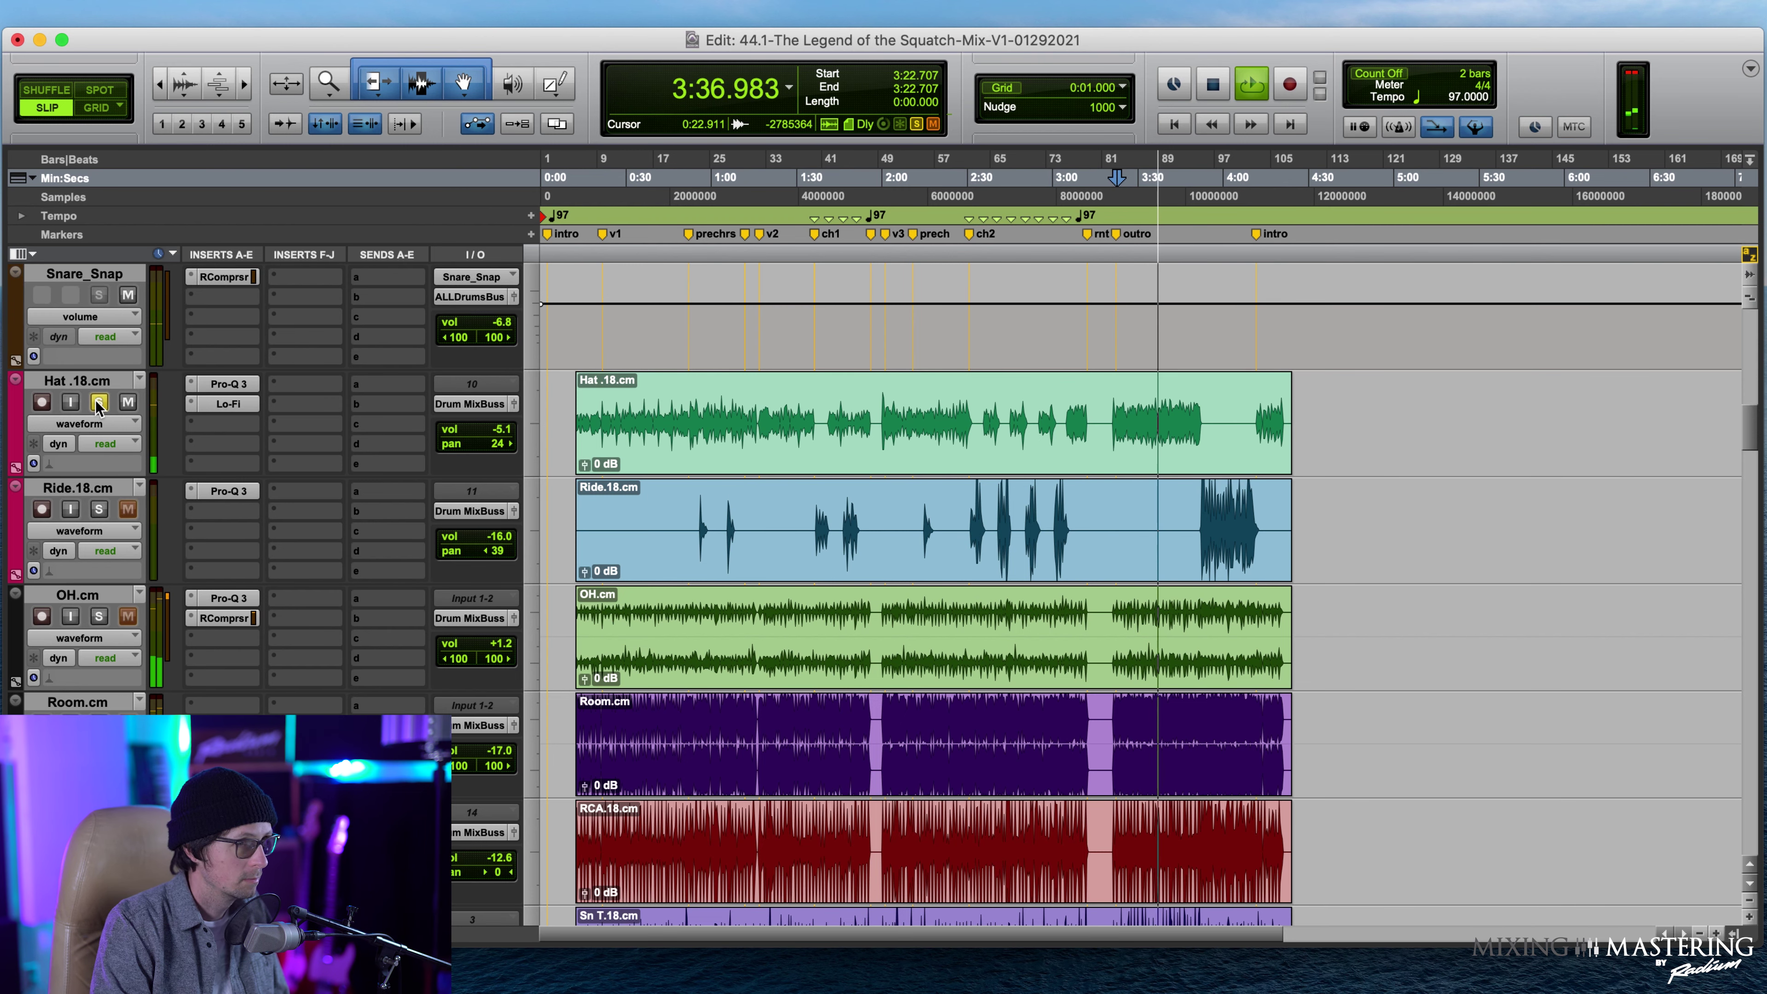
{"action": "left_click", "coordinate": [98, 403]}
Raise the Hat track's Pro-Q 3 low cut to about 733 Hz and set the track volume to -5.7 dB.
{"action": "left_click", "coordinate": [224, 384]}
{"action": "mouse_move", "coordinate": [1105, 553]}
{"action": "left_click_drag", "start_coordinate": [1107, 555], "coordinate": [1160, 559]}
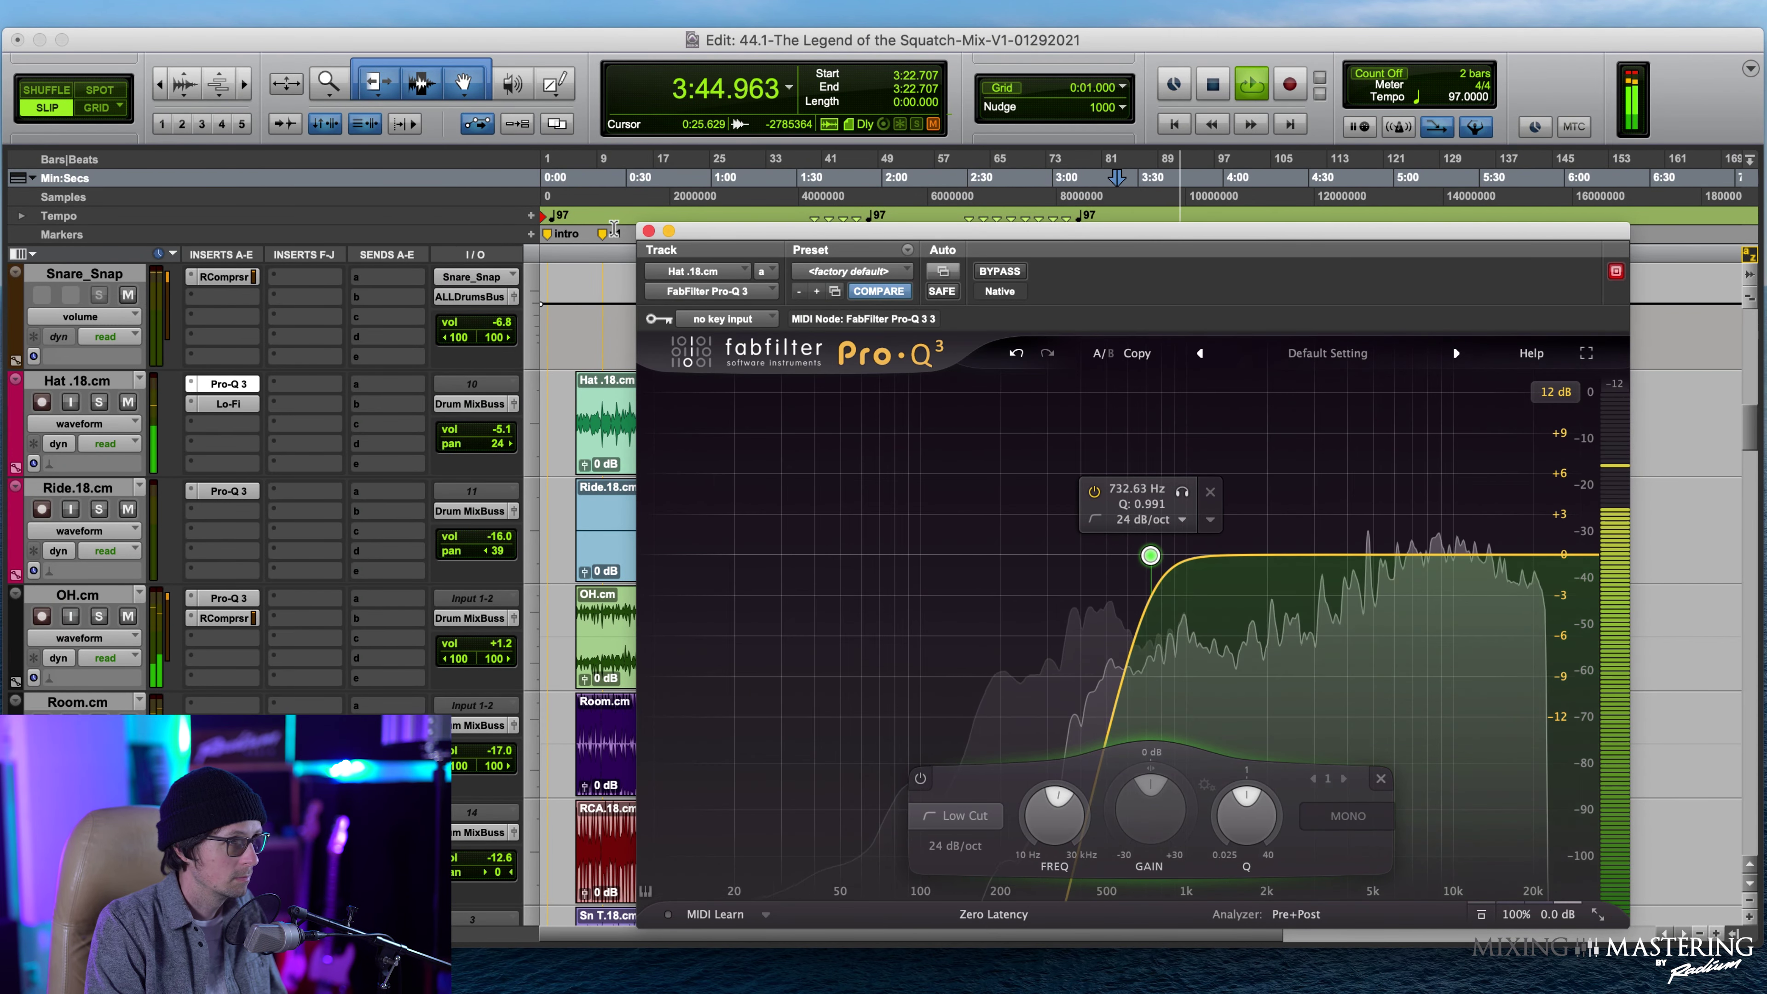
{"action": "key", "text": "super+w"}
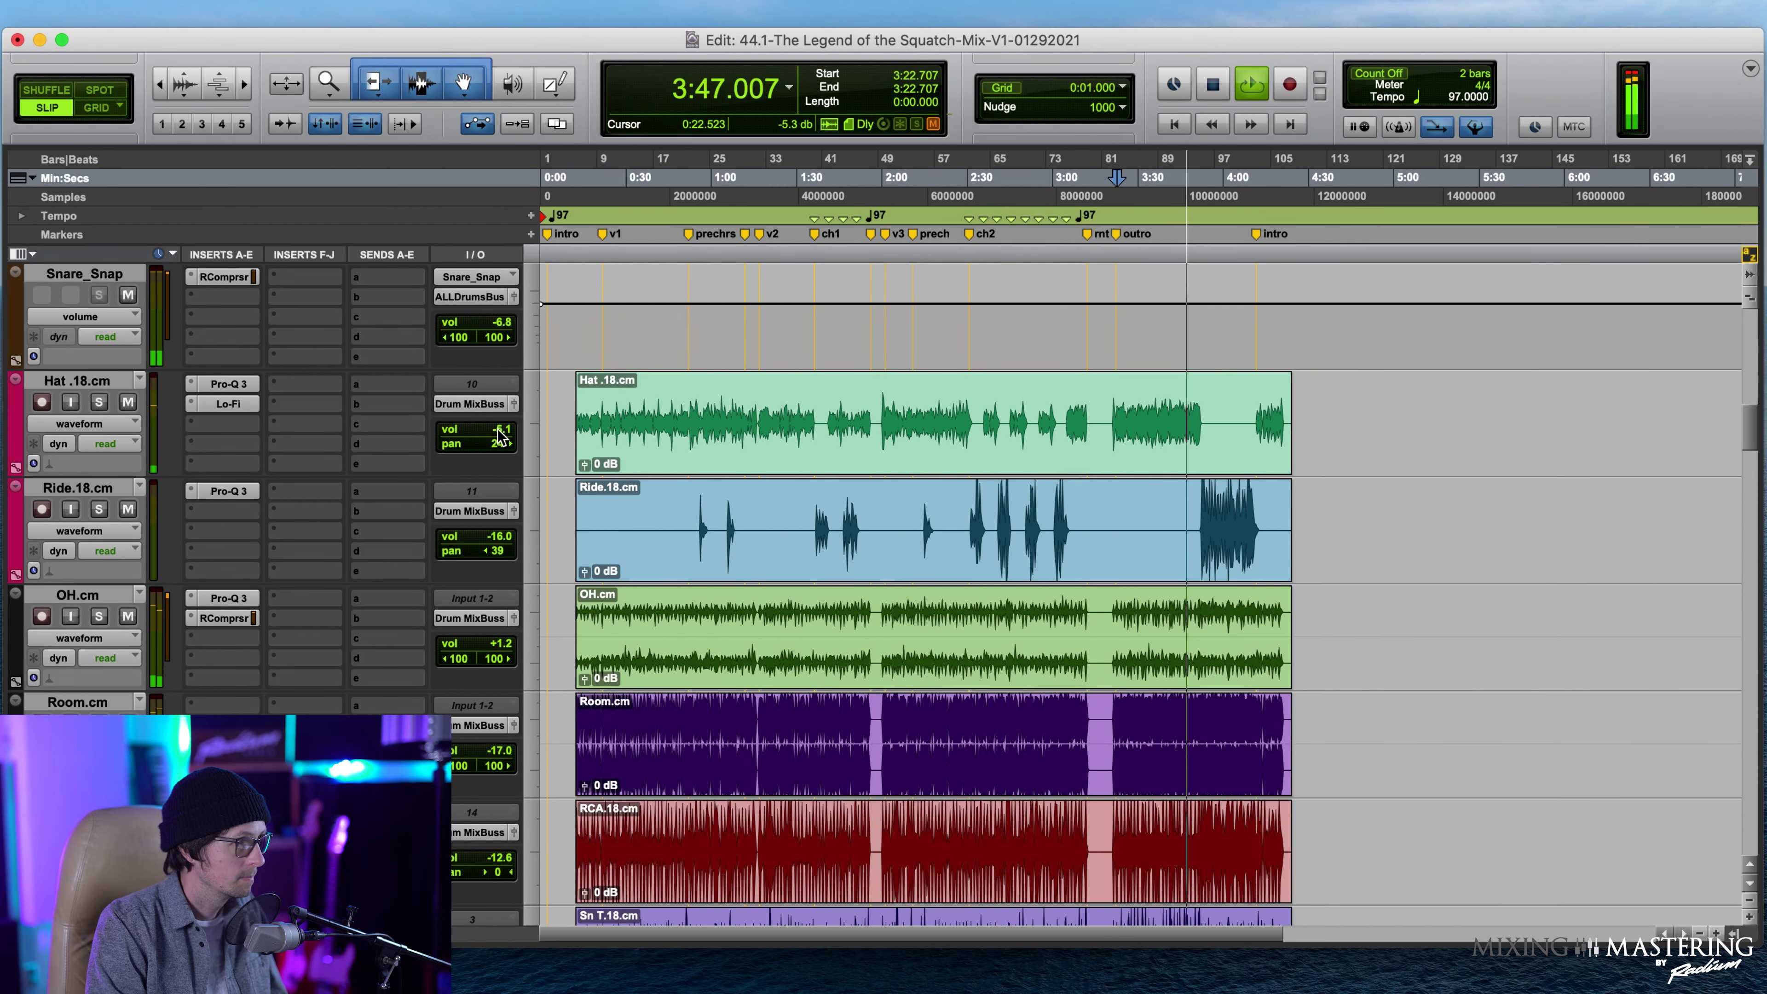
{"action": "left_click", "coordinate": [497, 429]}
{"action": "left_click_drag", "start_coordinate": [501, 439], "coordinate": [501, 442]}
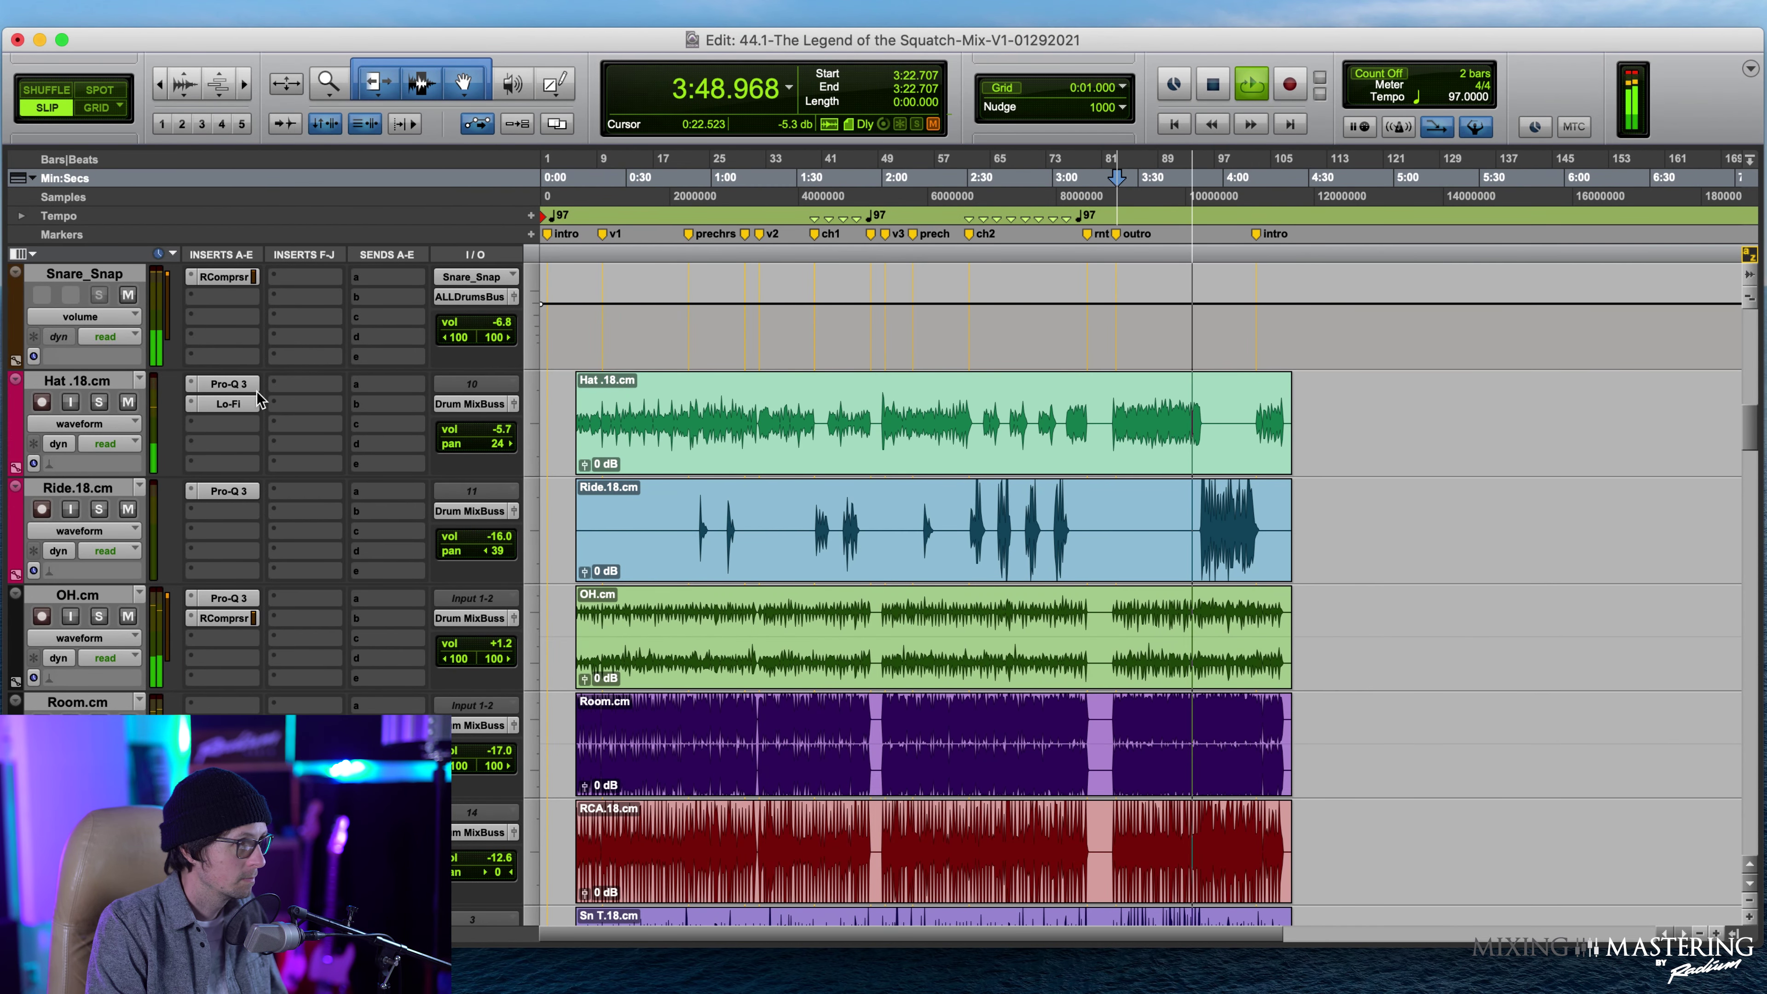
In the Hat track's Lo-Fi plug-in, set Distortion to 0.2, Saturation to 0.0 and Sample Size to 22 bits, and close it.
{"action": "left_click", "coordinate": [229, 404]}
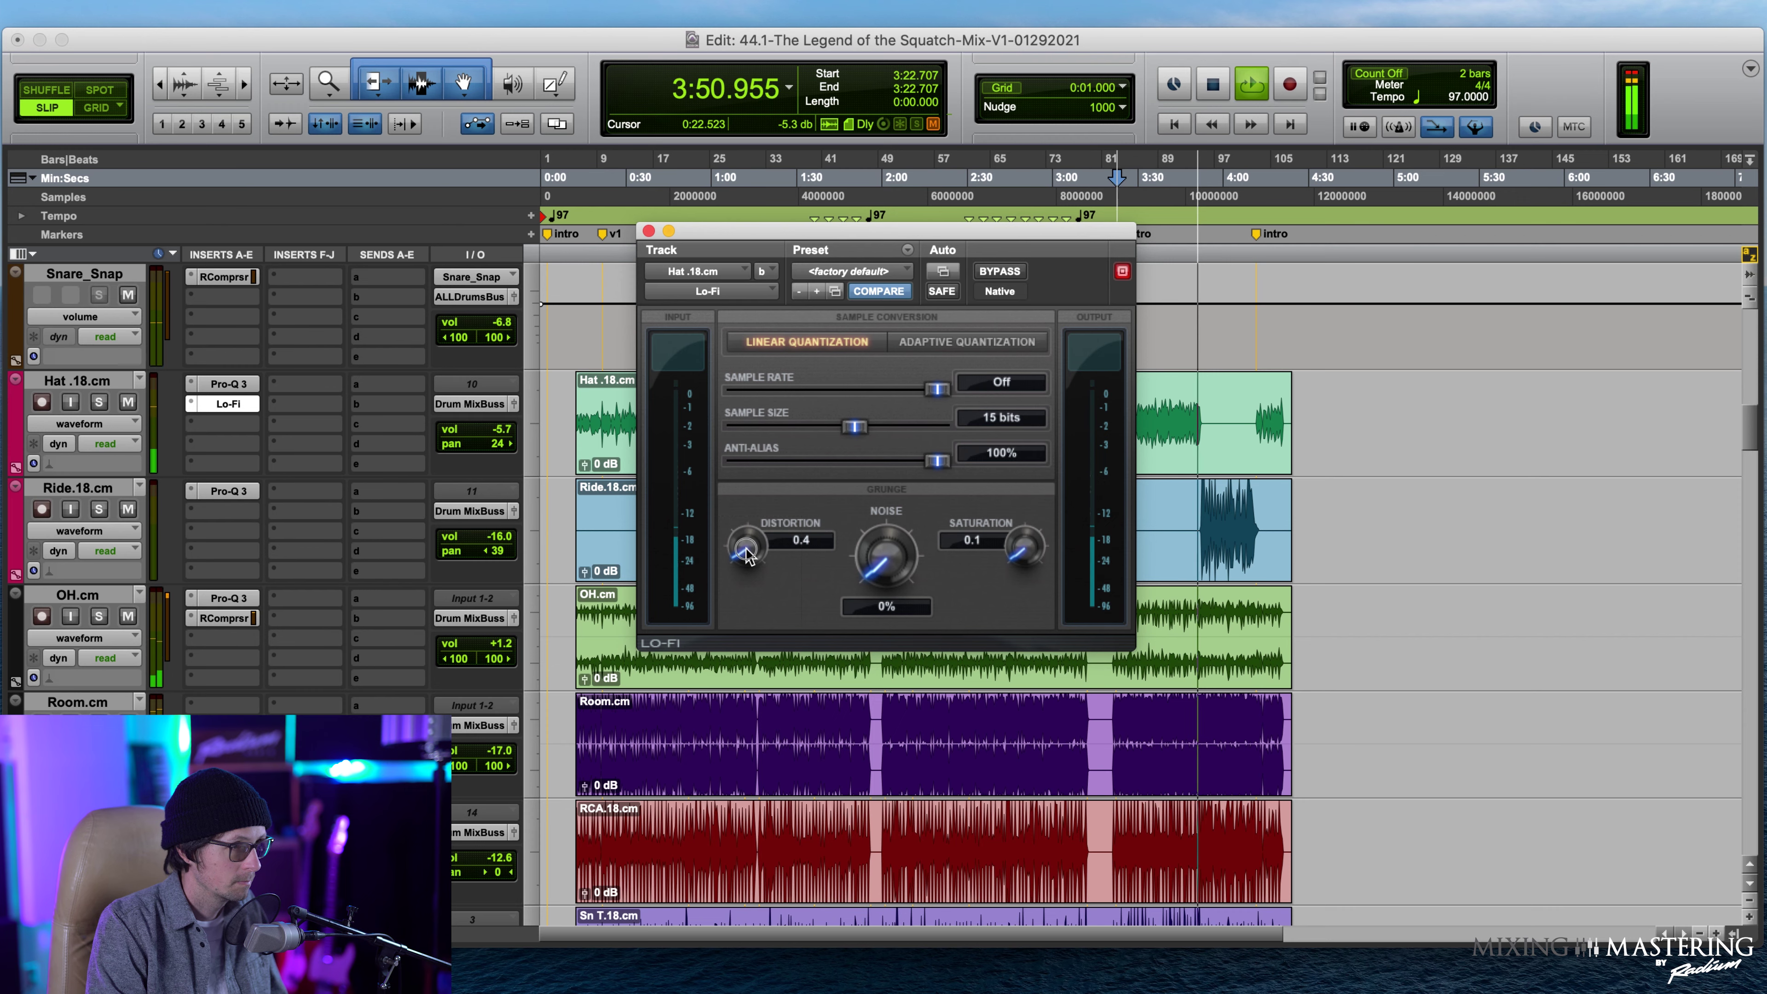
{"action": "scroll", "coordinate": [748, 561], "scroll_direction": "down", "scroll_amount": 1}
{"action": "scroll", "coordinate": [1054, 549], "scroll_direction": "up", "scroll_amount": 1}
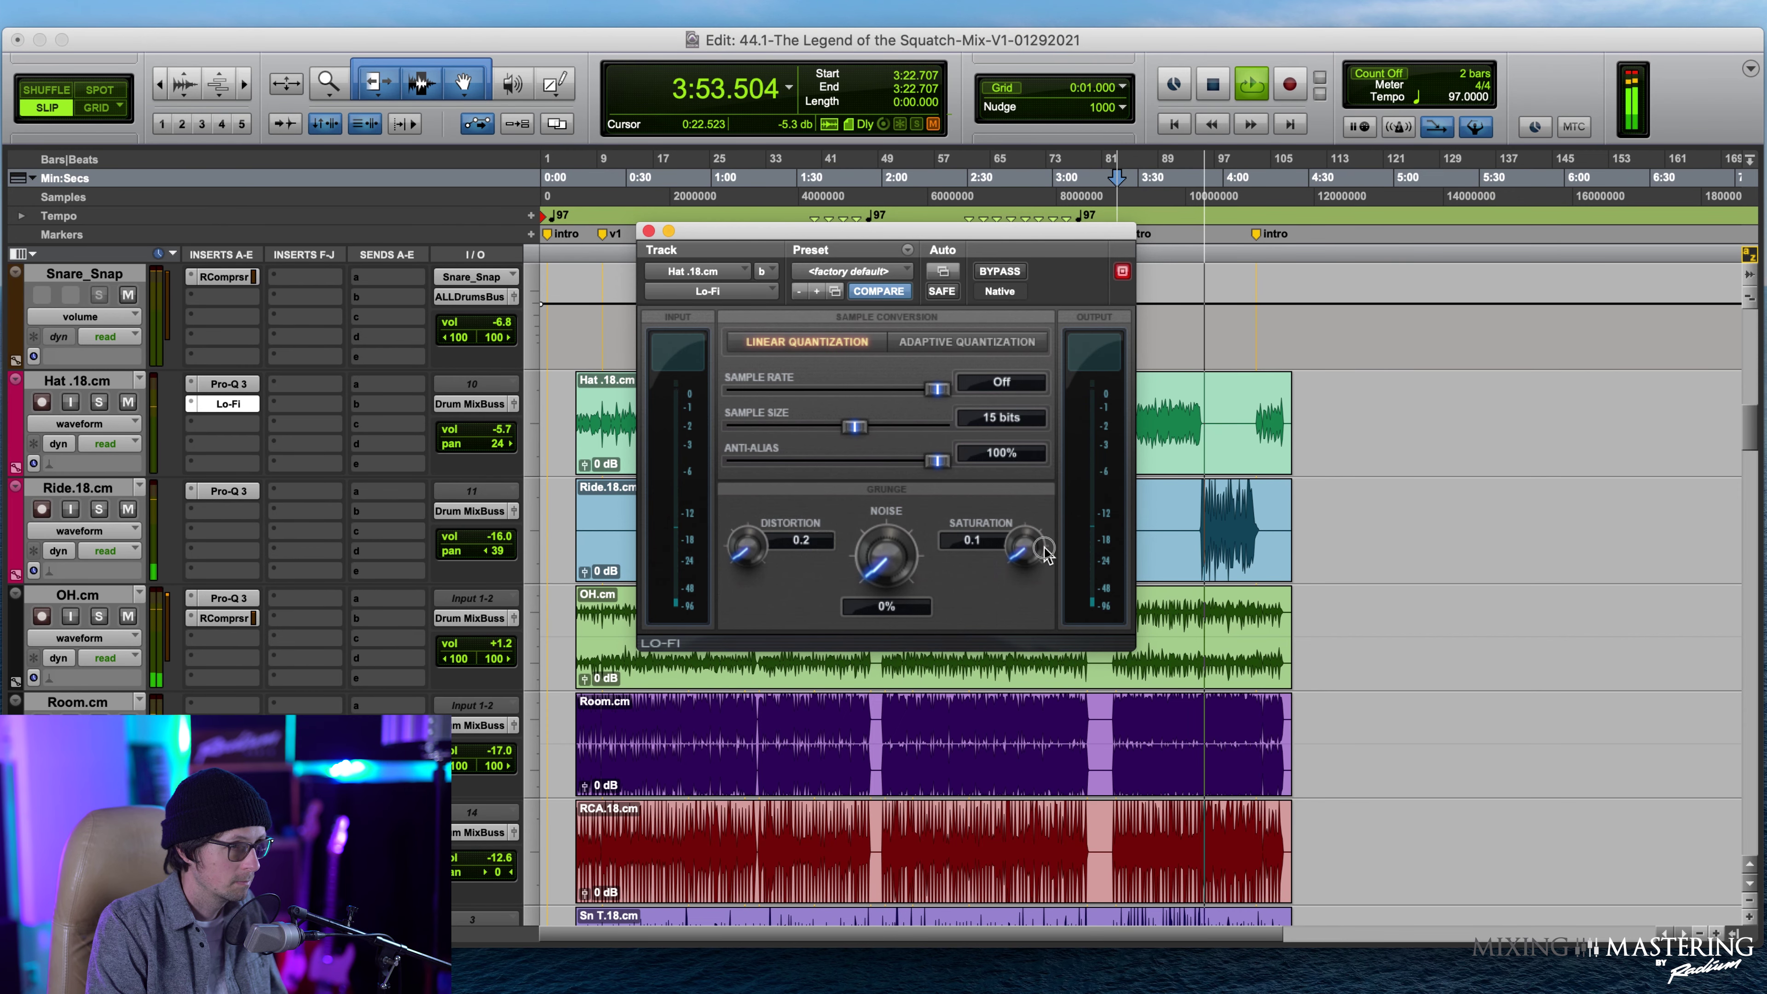
{"action": "left_click", "coordinate": [1157, 393]}
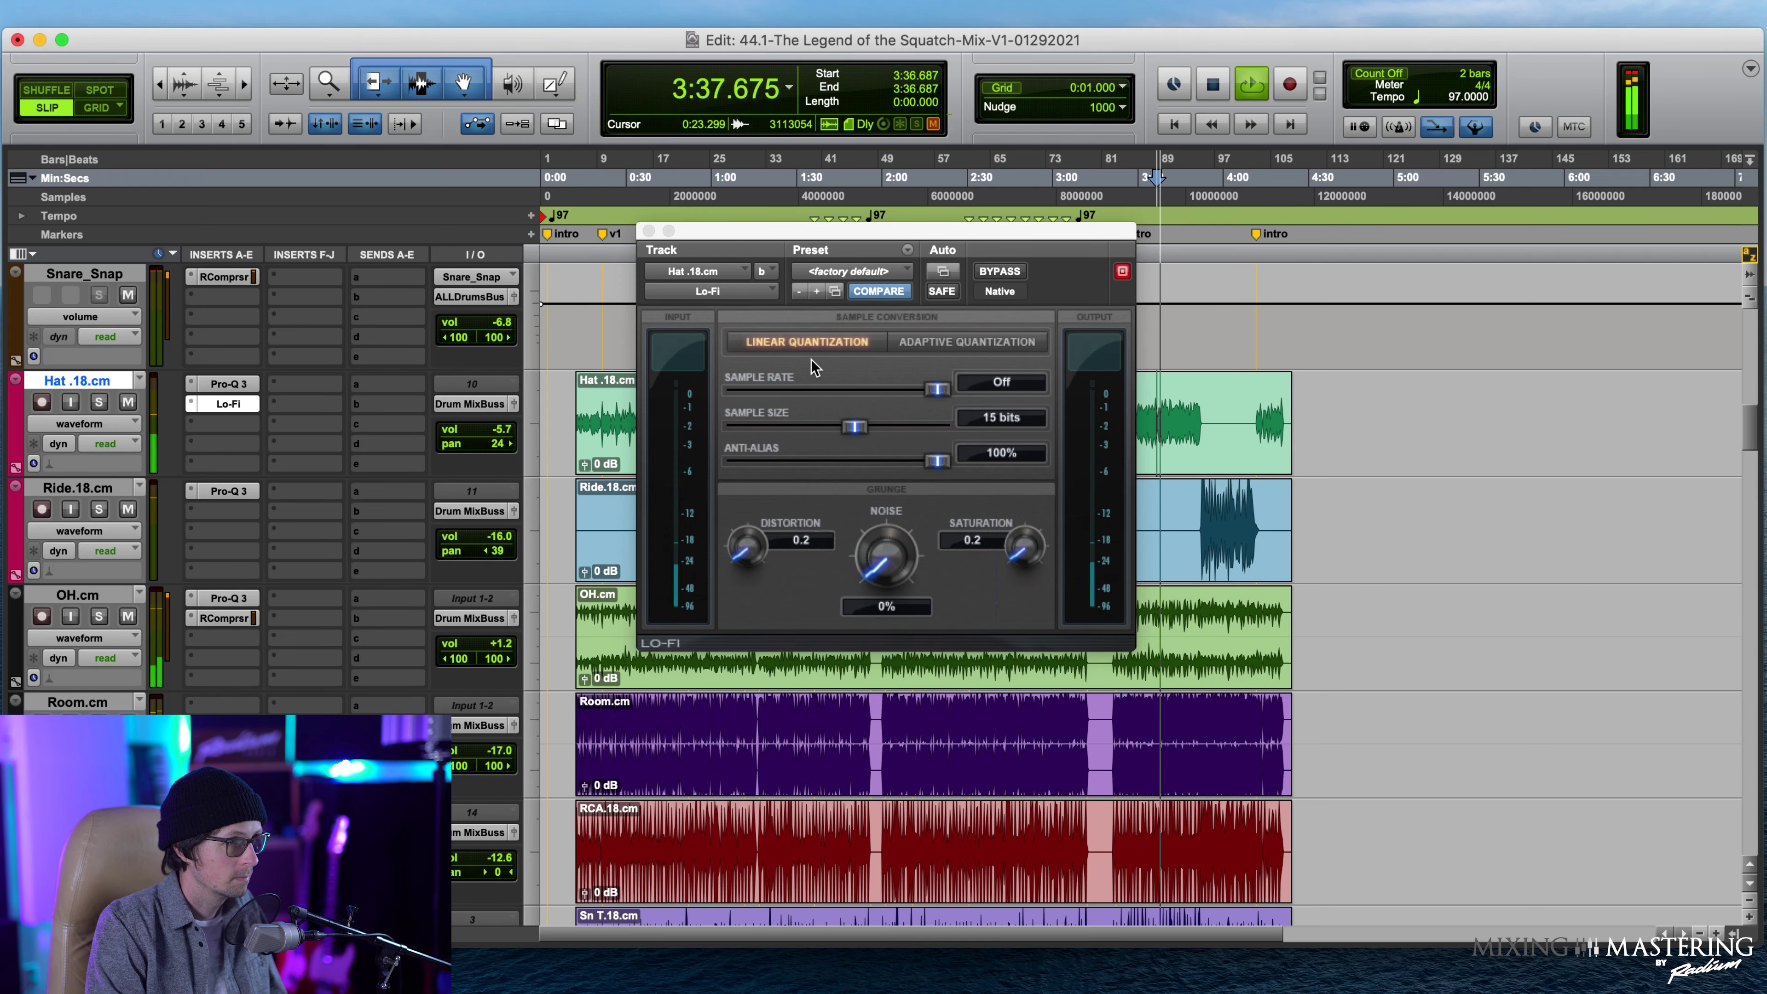
{"action": "left_click_drag", "start_coordinate": [1024, 550], "coordinate": [1018, 612]}
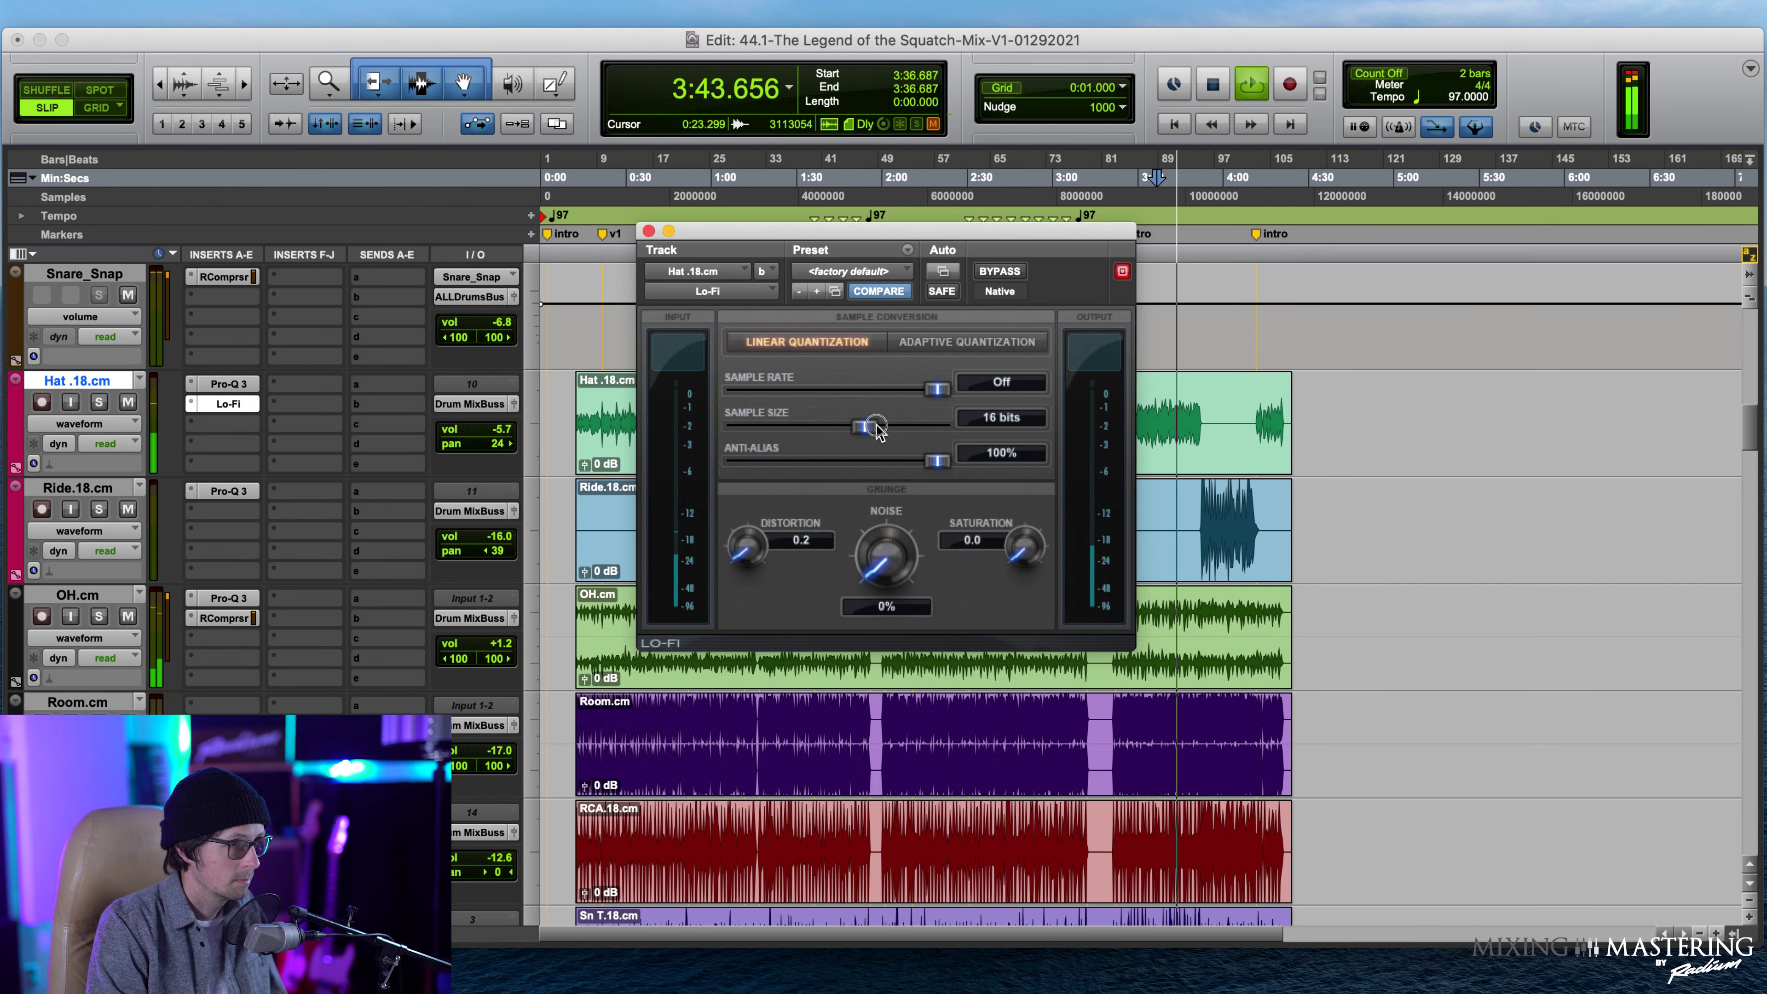
{"action": "left_click_drag", "start_coordinate": [938, 426], "coordinate": [919, 426]}
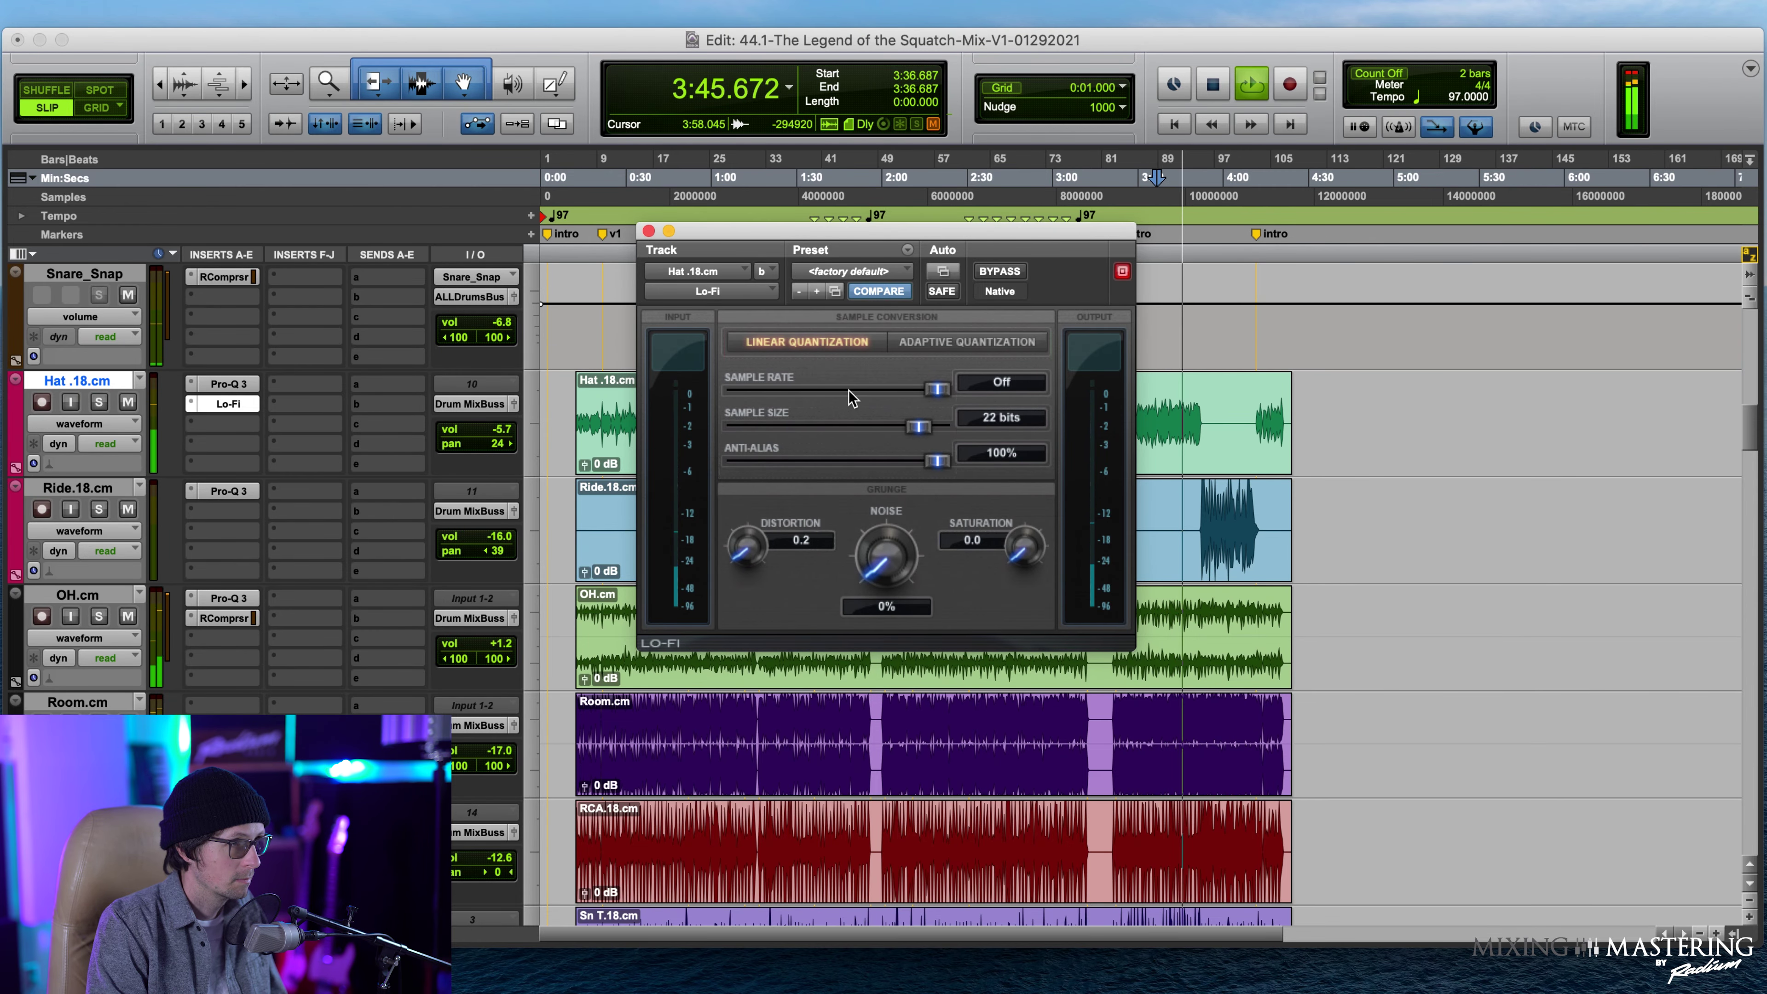
{"action": "left_click", "coordinate": [648, 231]}
Pull the Hat track's volume fully down, restart playback, and bring the volume up to -17.1 dB.
{"action": "left_click_drag", "start_coordinate": [495, 429], "coordinate": [490, 504]}
{"action": "key", "text": "space"}
{"action": "key", "text": "space"}
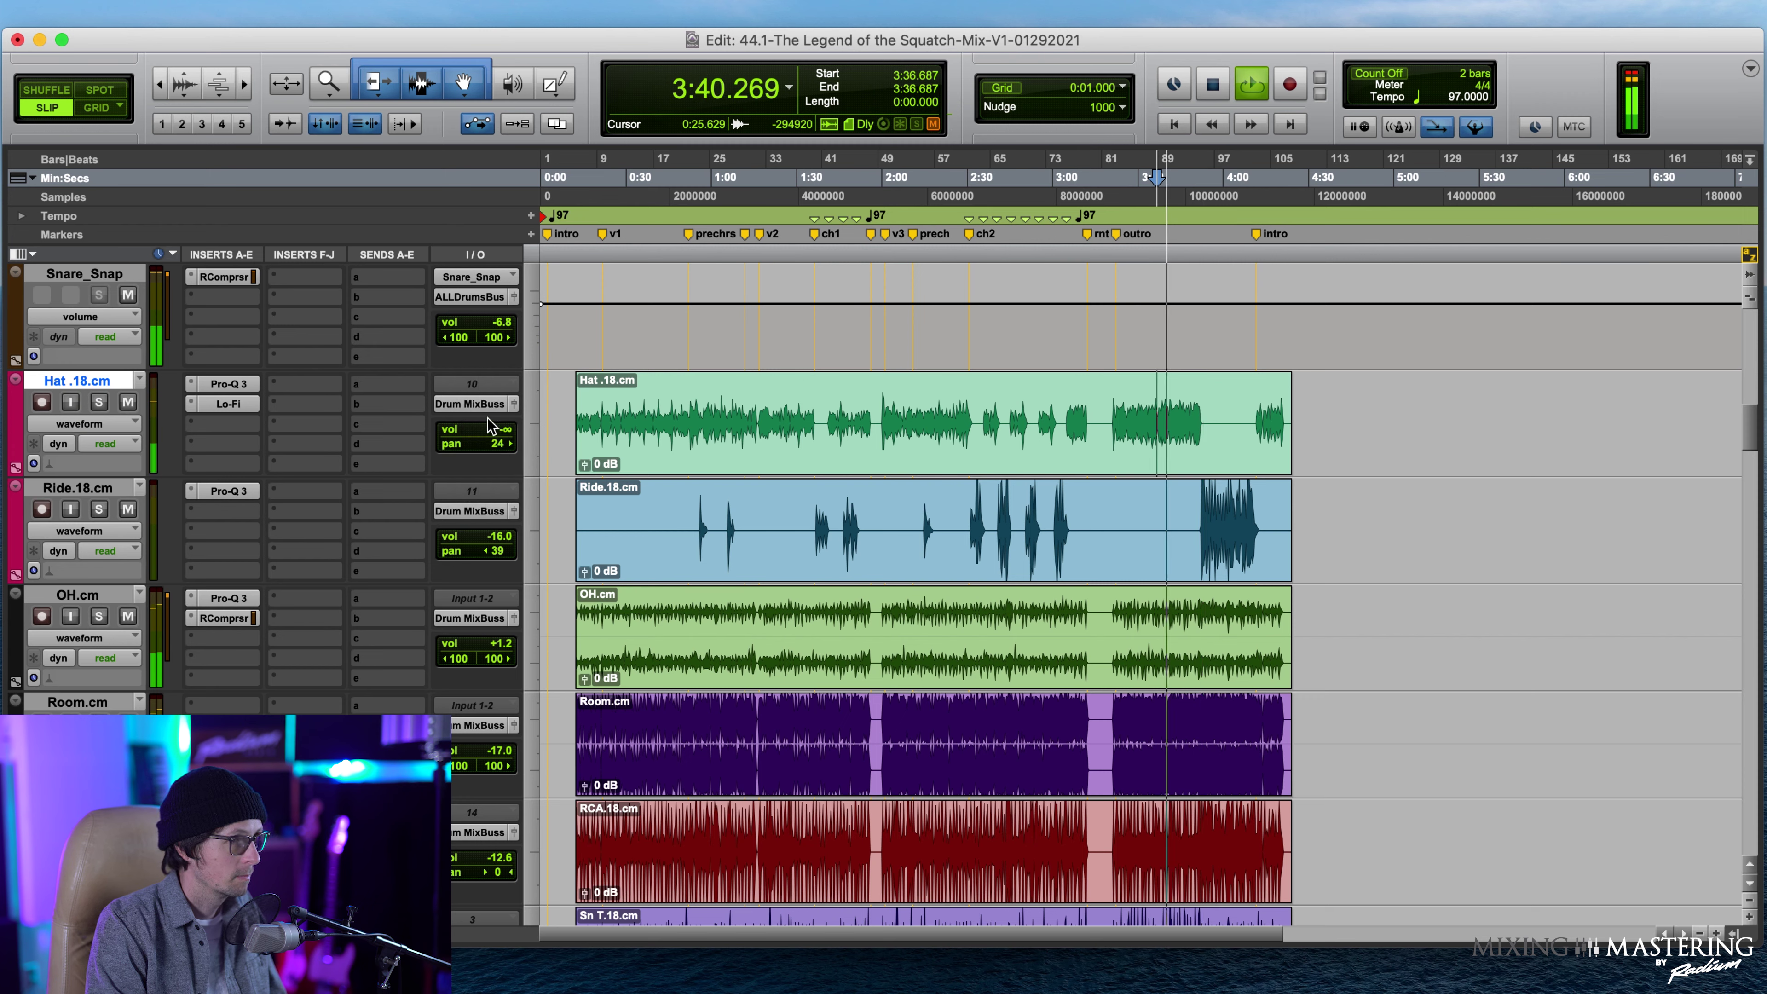
{"action": "left_click_drag", "start_coordinate": [495, 428], "coordinate": [507, 393]}
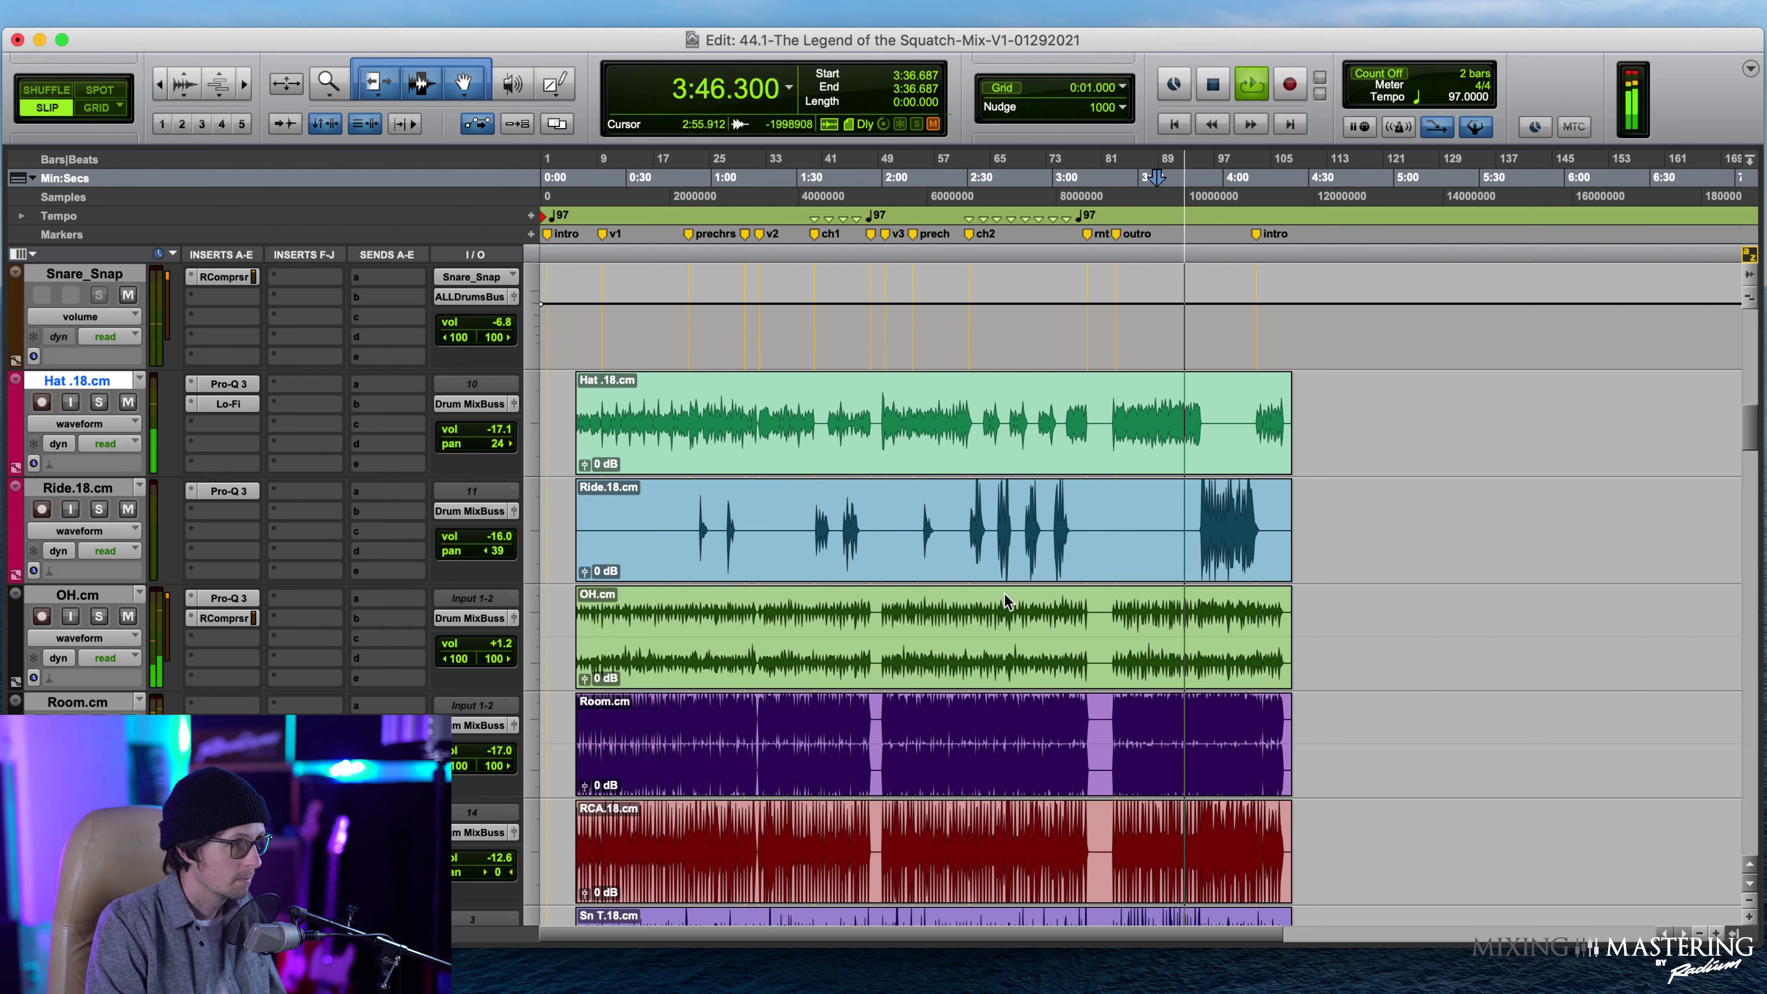
Audition the OH.cm overheads in solo, set their volume to +0.6 dB, and restart playback.
{"action": "left_click", "coordinate": [99, 616]}
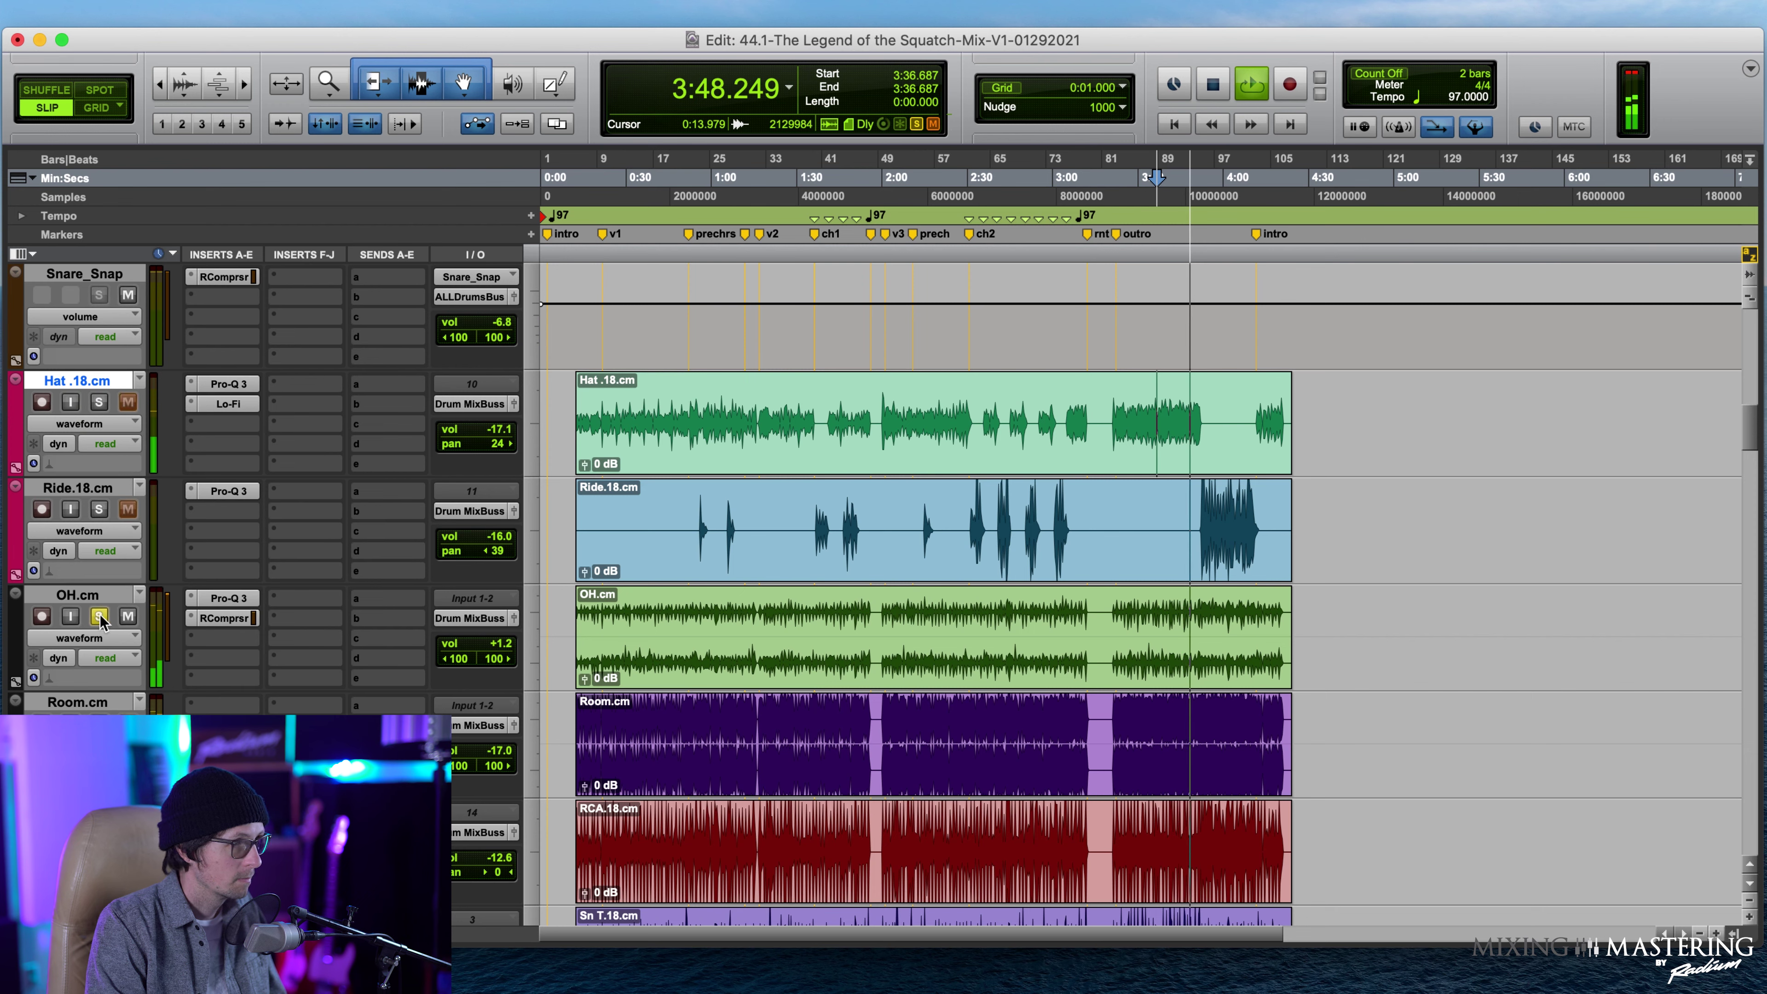
{"action": "left_click", "coordinate": [99, 616]}
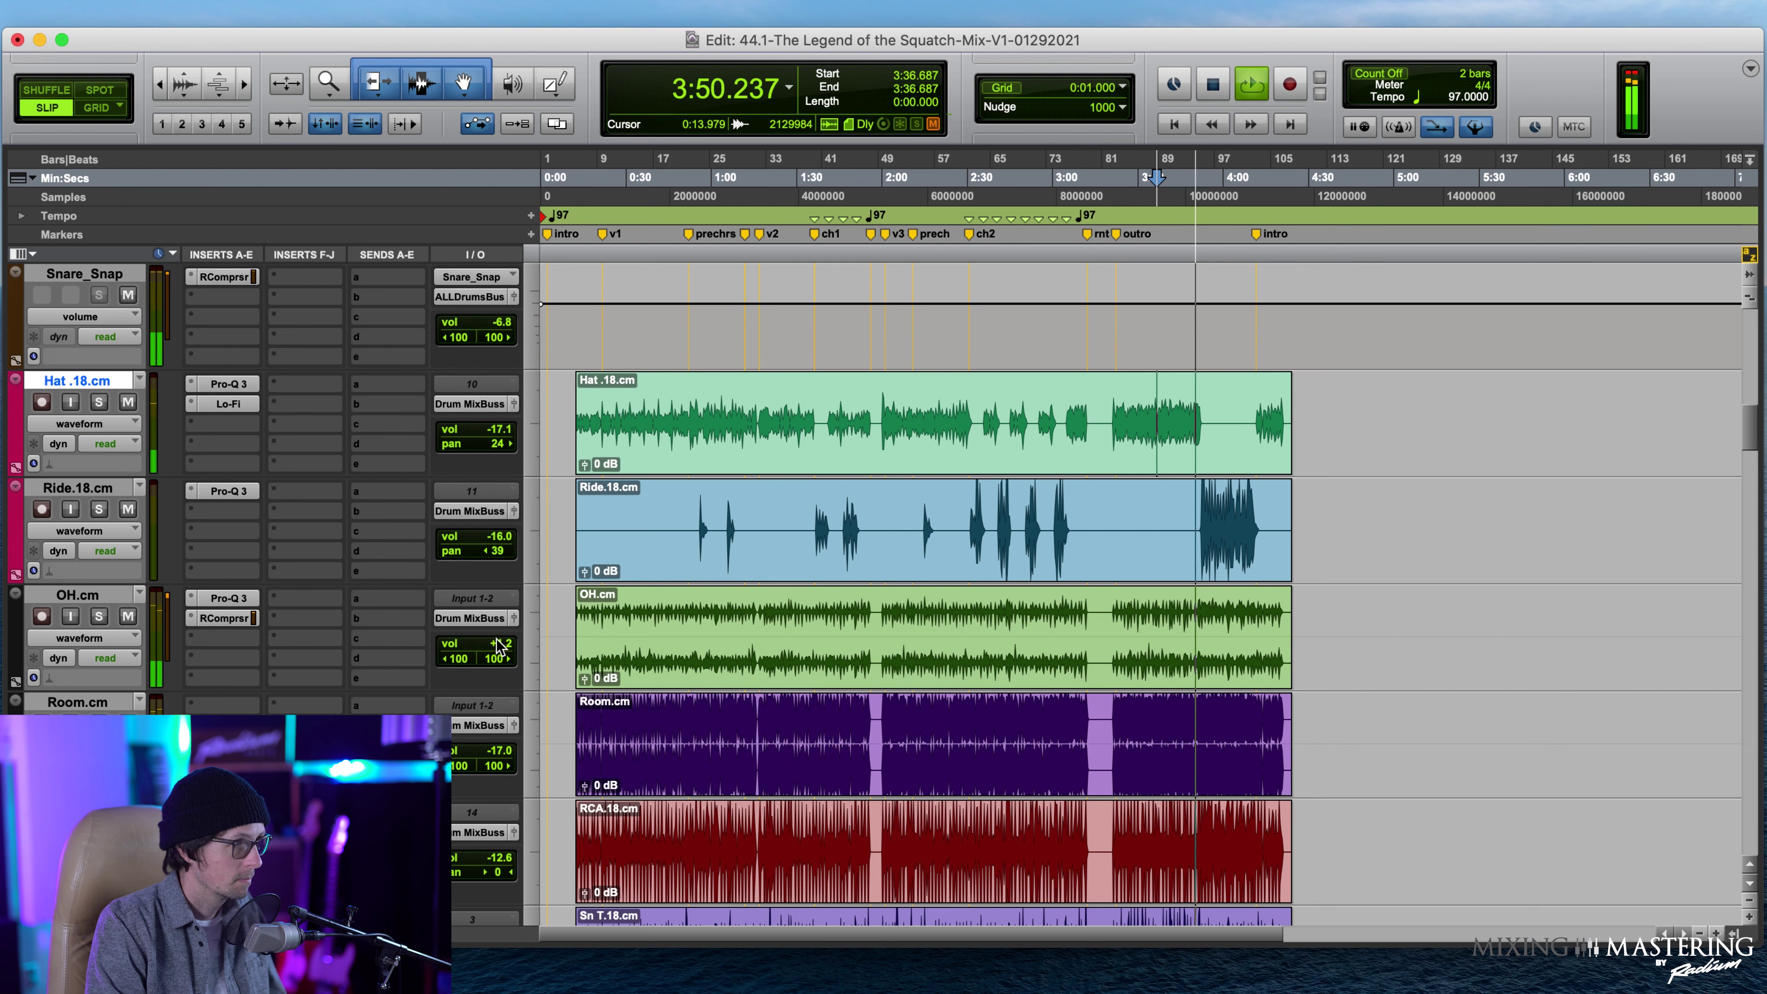
{"action": "left_click_drag", "start_coordinate": [499, 644], "coordinate": [504, 652]}
{"action": "key", "text": "space"}
{"action": "key", "text": "space"}
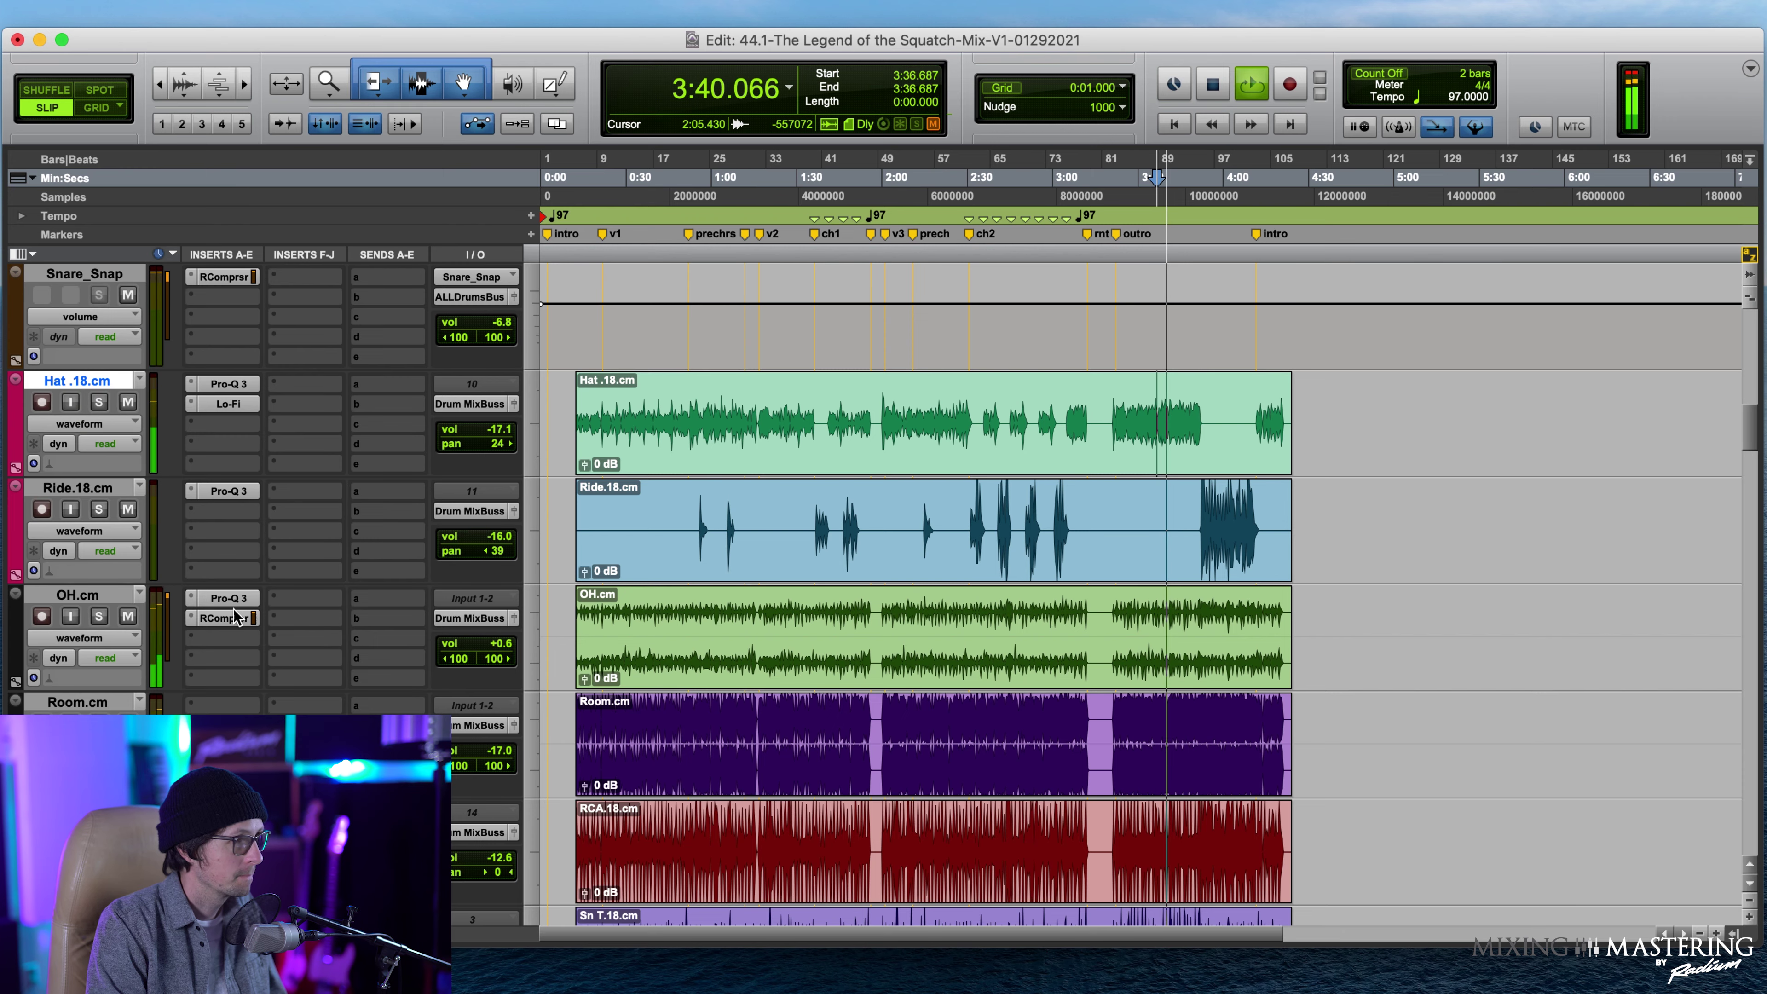
Set the OH track's Pro-Q 3 high shelf to about 15.7 kHz and +0.90 dB, stop playback and close the plug-in.
{"action": "left_click", "coordinate": [226, 598]}
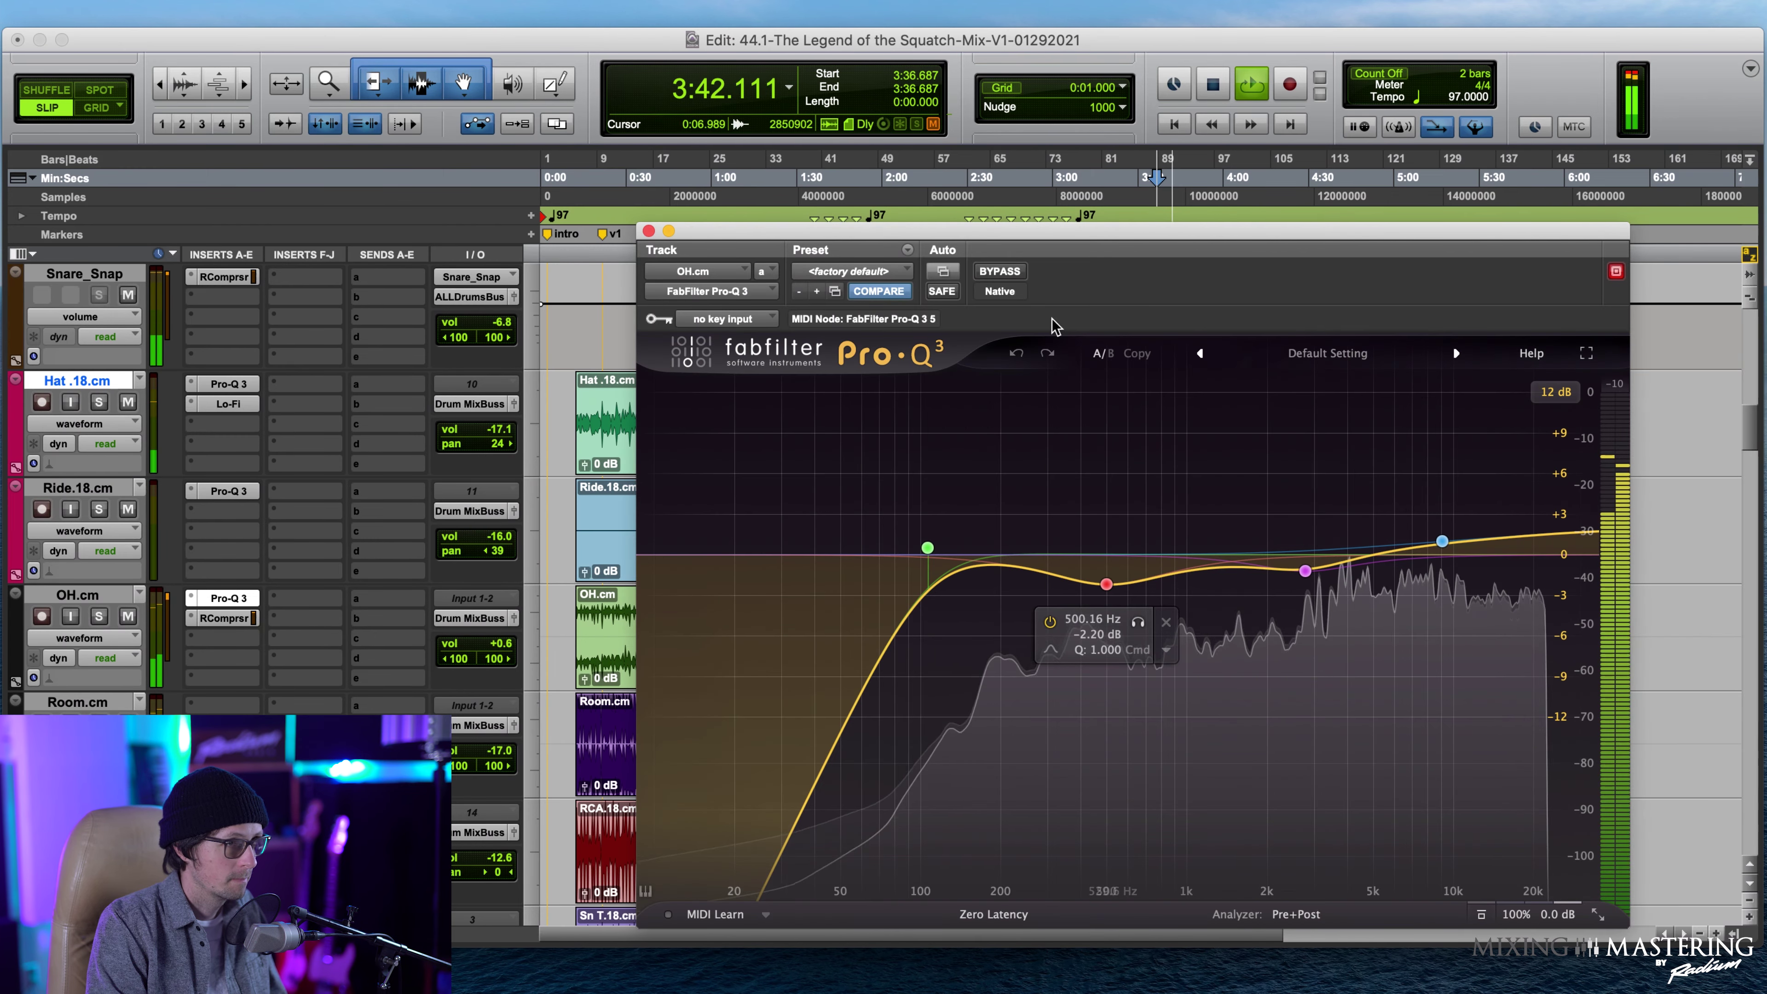
{"action": "left_click_drag", "start_coordinate": [1114, 230], "coordinate": [742, 216]}
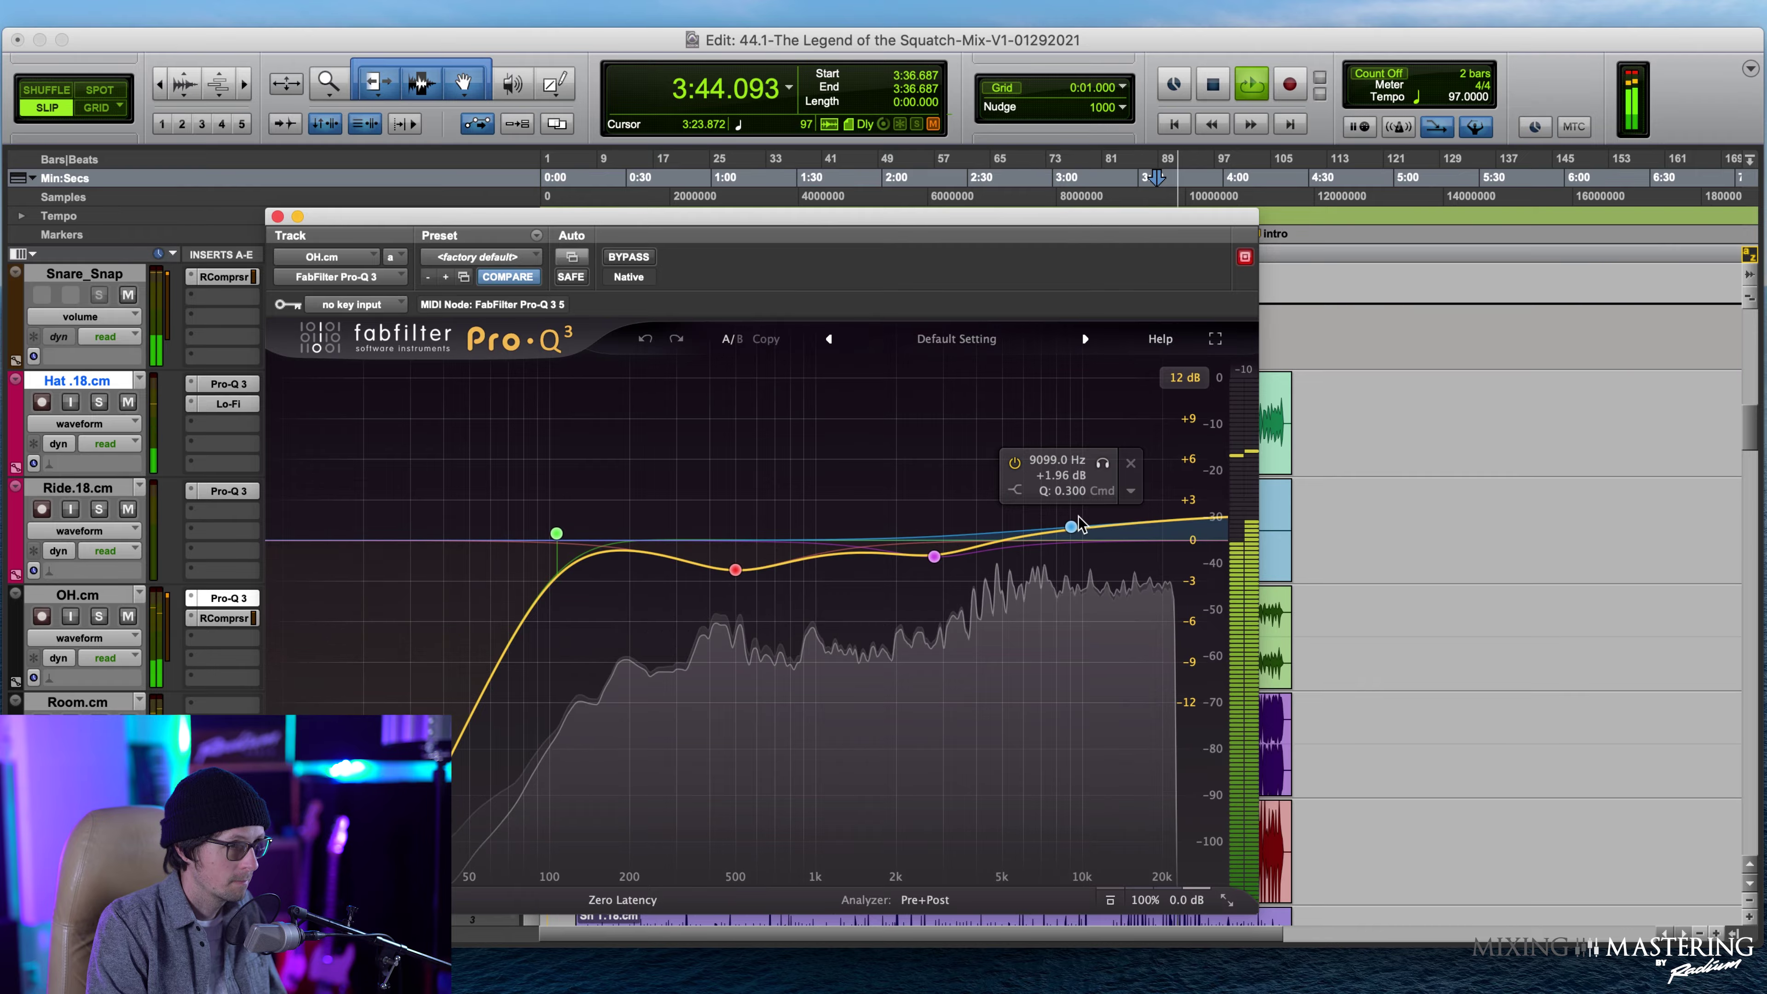
{"action": "left_click_drag", "start_coordinate": [1072, 527], "coordinate": [1134, 534]}
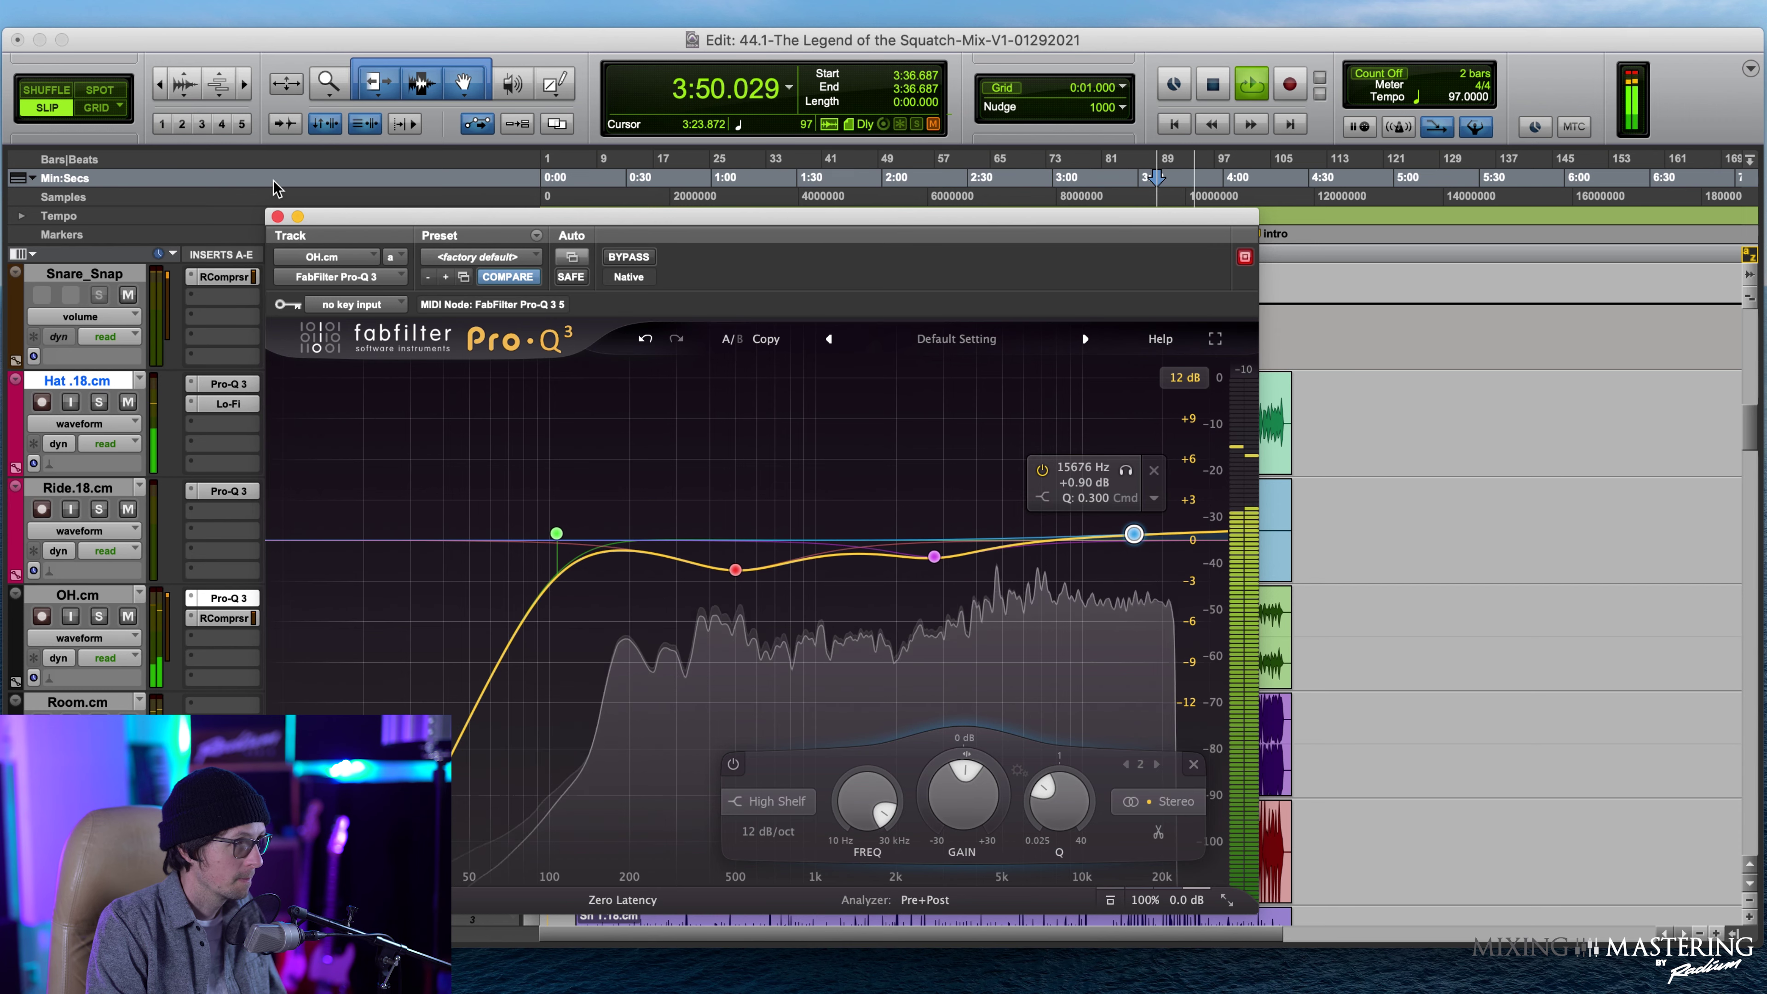
{"action": "key", "text": "space"}
{"action": "key", "text": "super+w"}
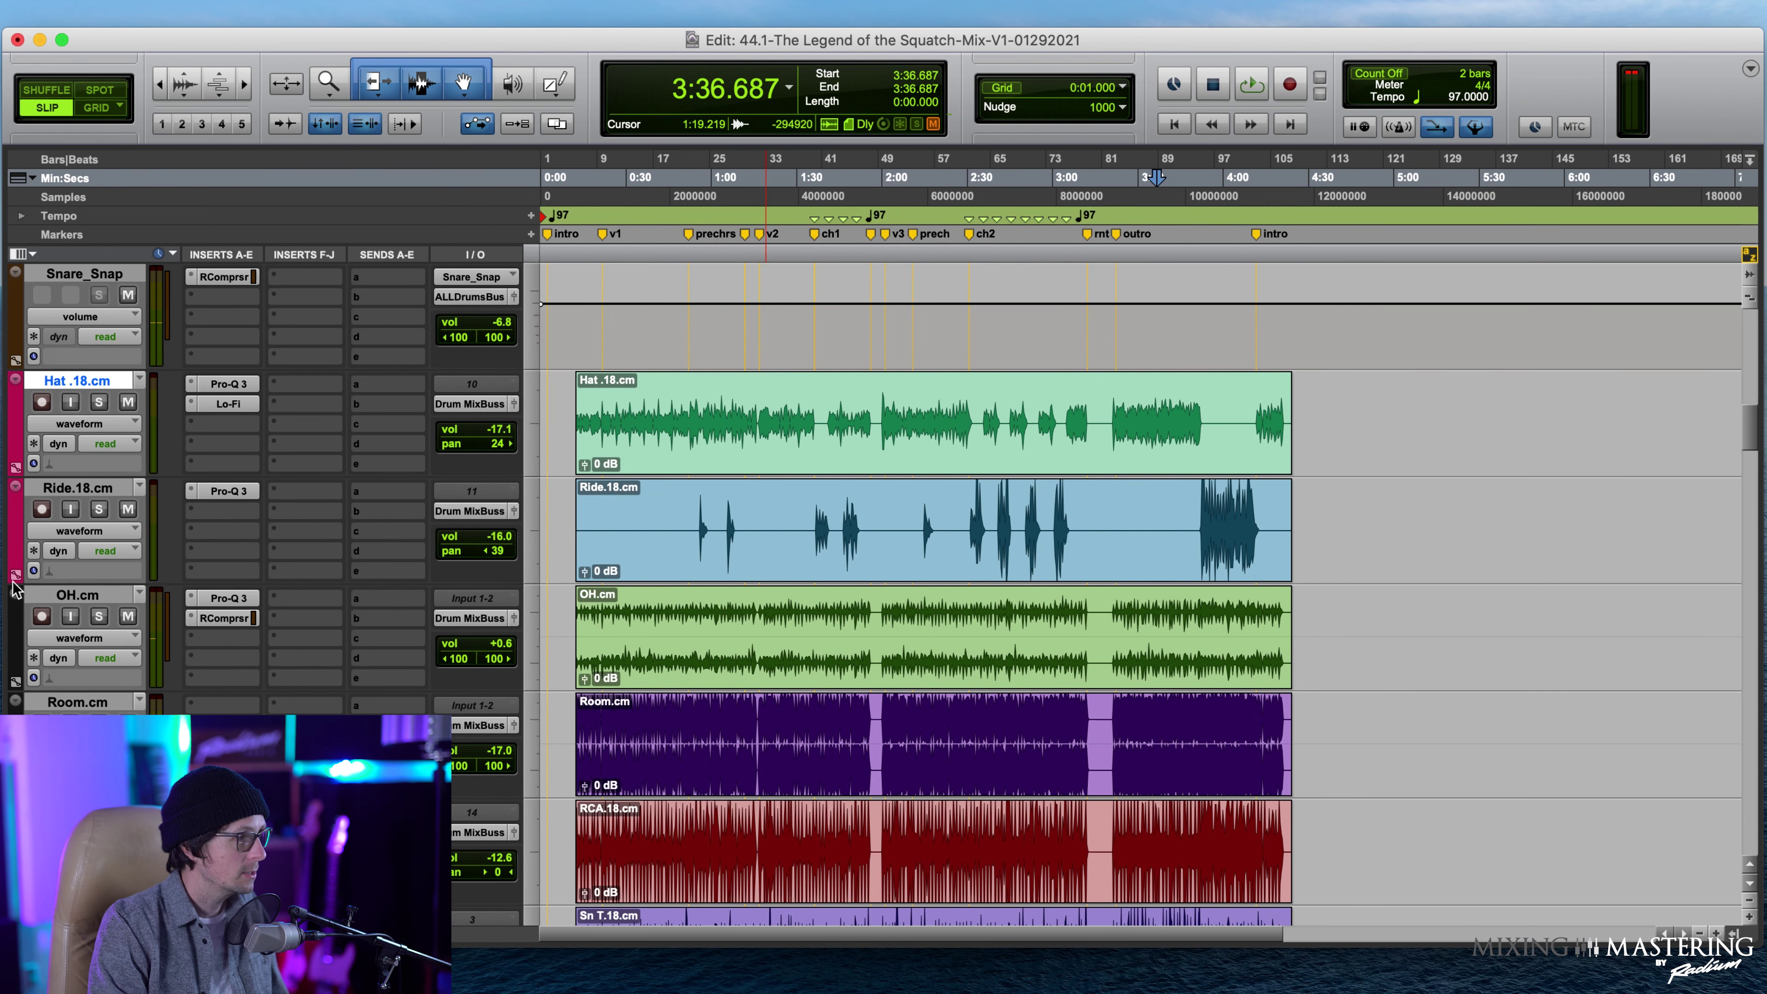
Delete the high shelf band from the OH track's Pro-Q 3 and close the plug-in.
{"action": "left_click", "coordinate": [228, 599]}
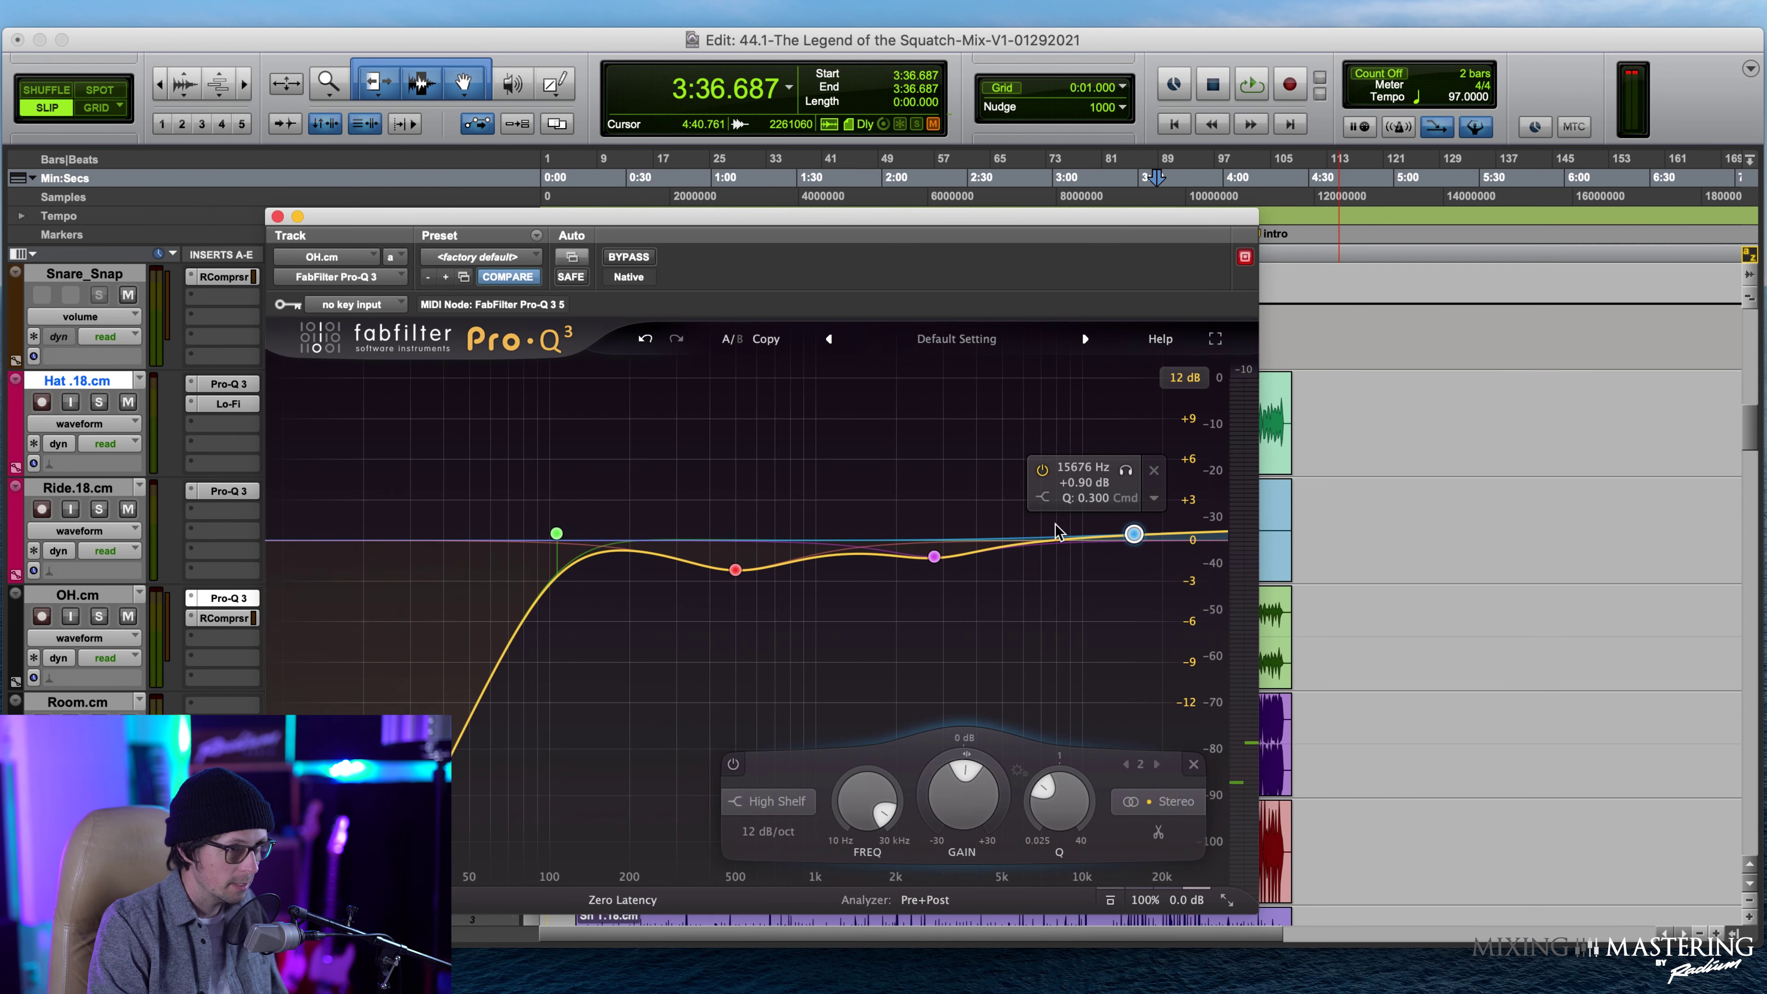
{"action": "left_click", "coordinate": [1154, 471]}
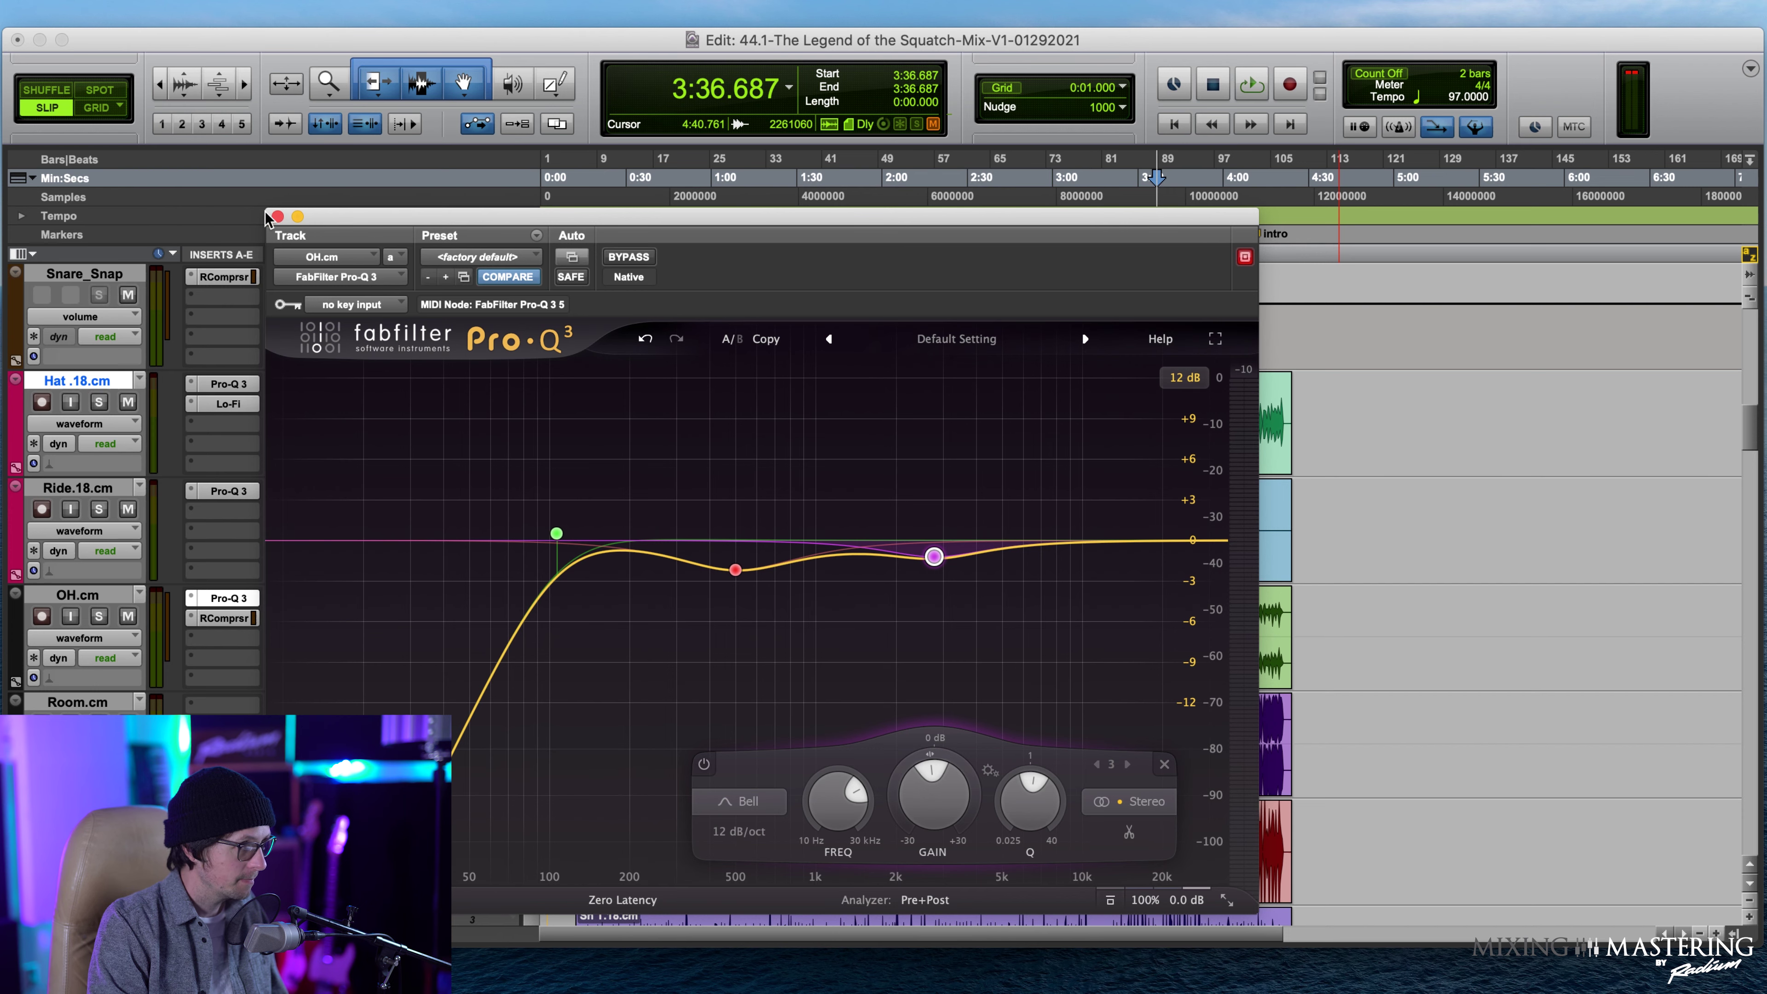
{"action": "left_click", "coordinate": [278, 218]}
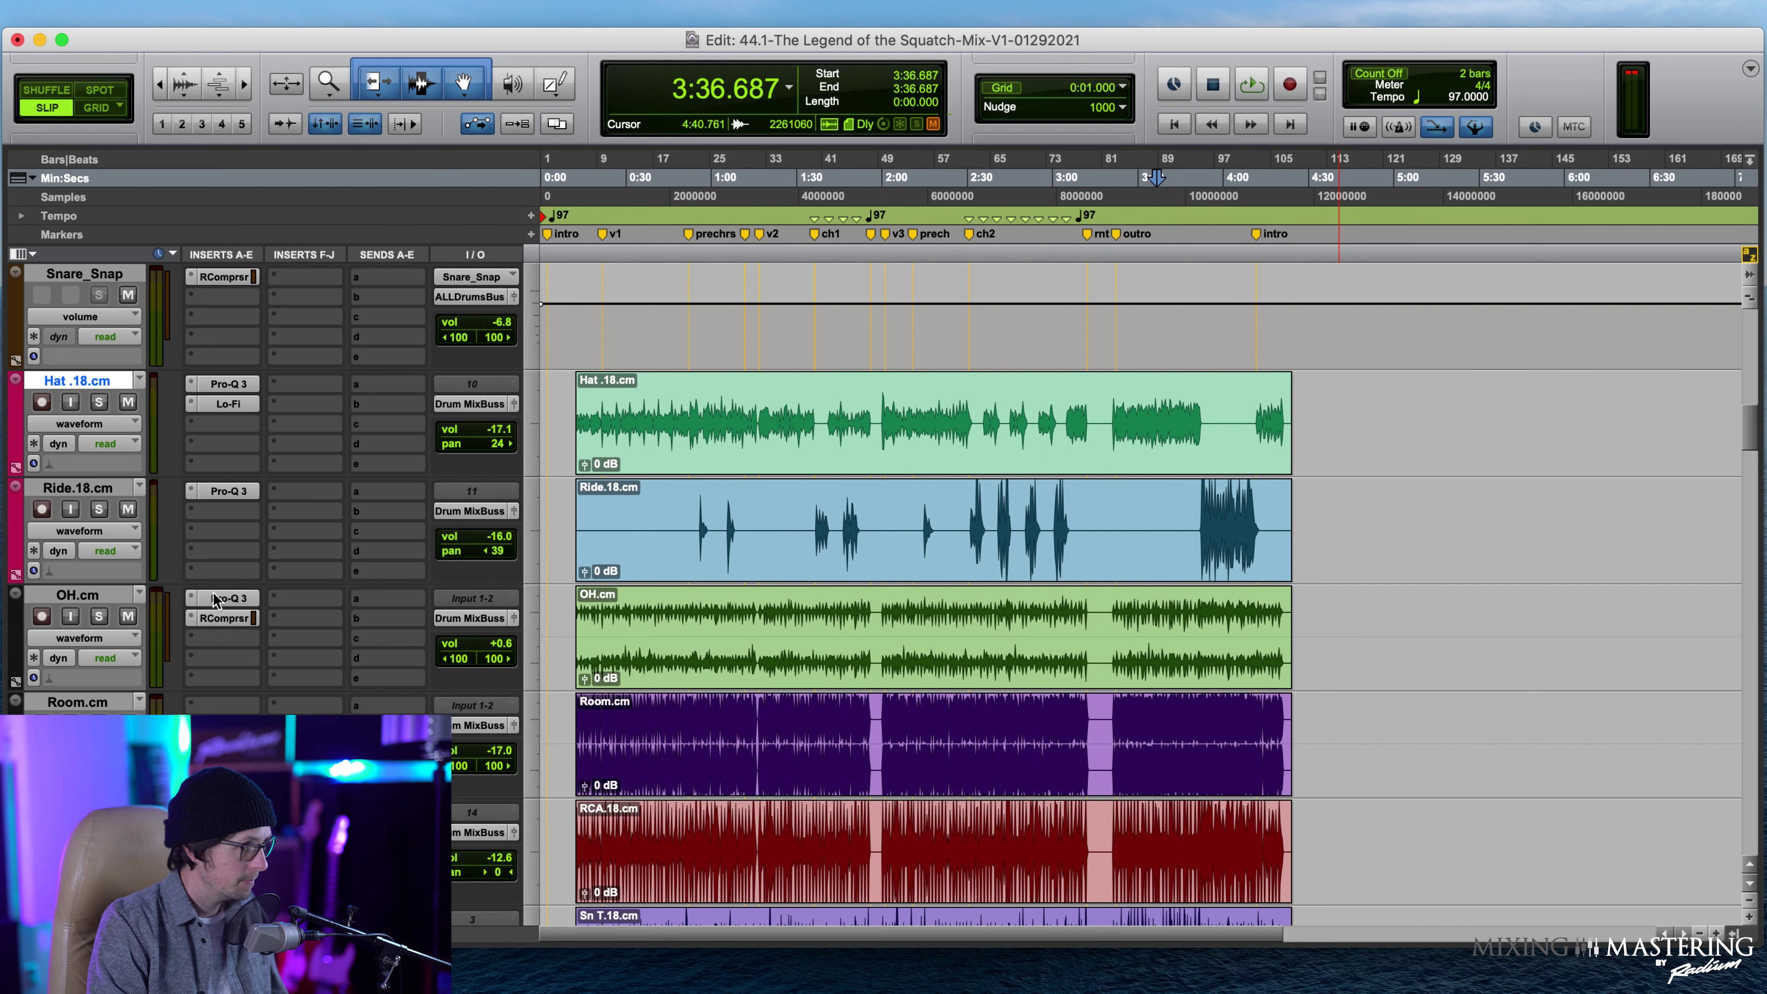
Insert the multichannel Slate Digital Fresh Air plug-in after RCompressor on the OH track and set High Air to 19.
{"action": "left_click", "coordinate": [199, 639]}
{"action": "mouse_move", "coordinate": [327, 638]}
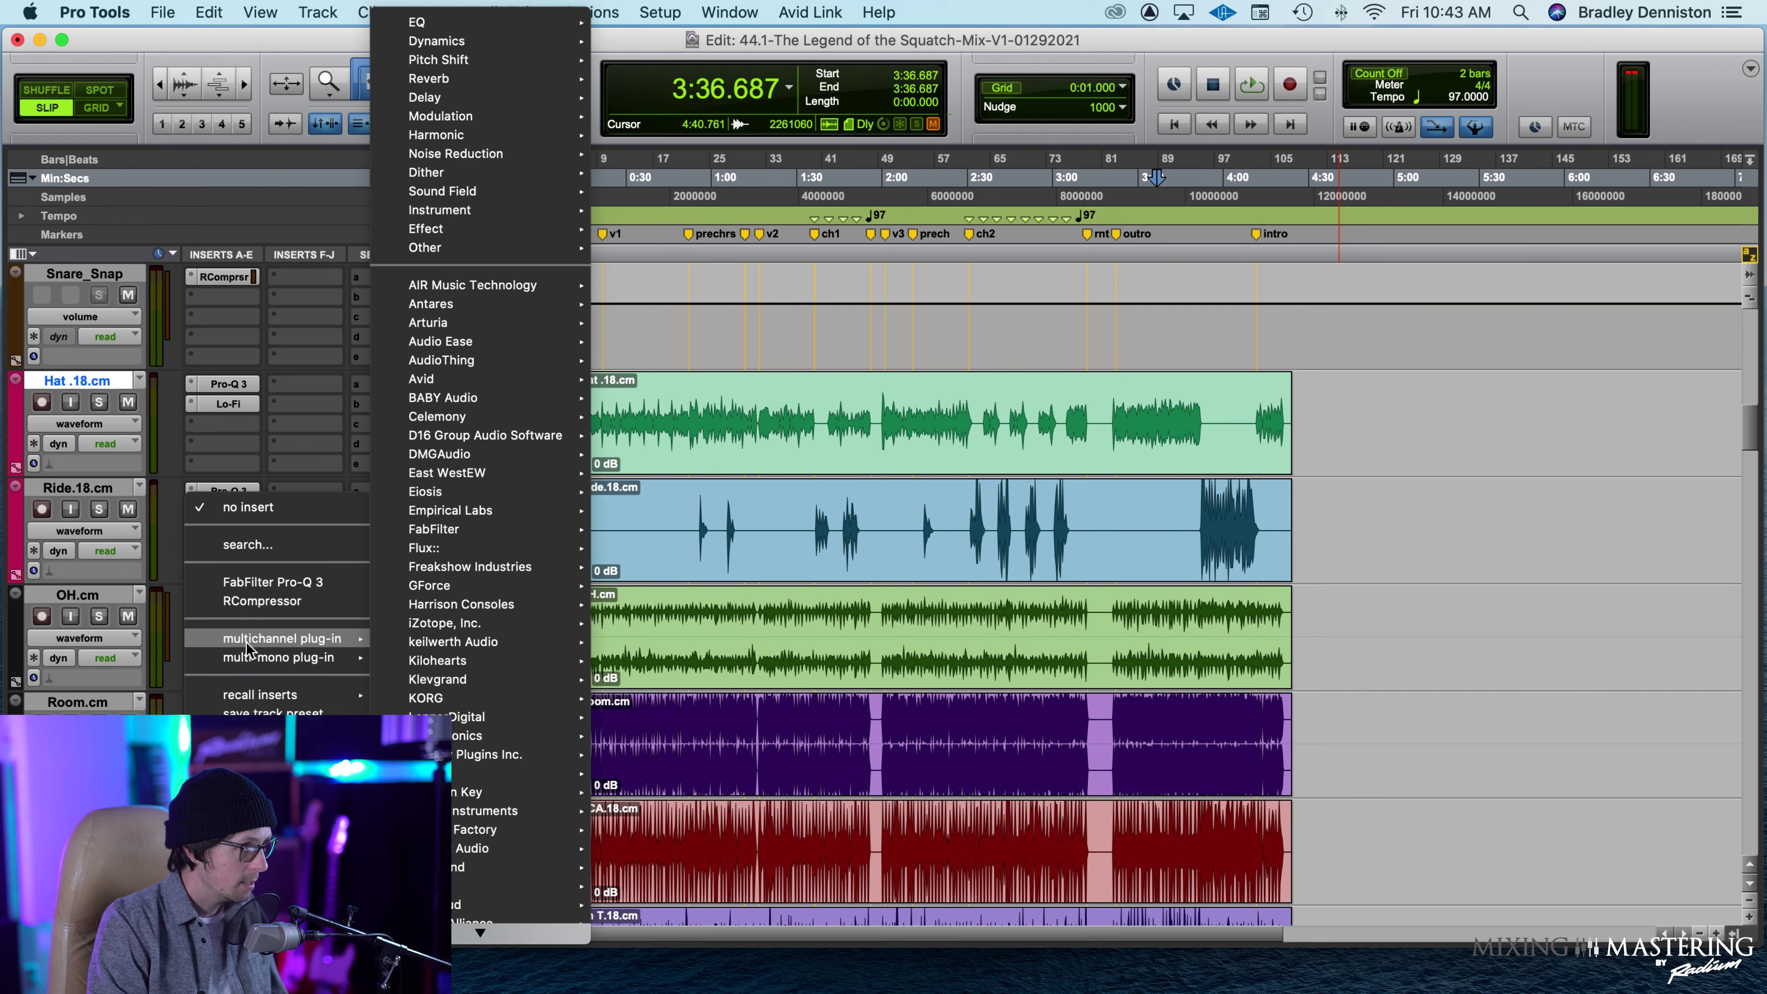
{"action": "scroll", "coordinate": [487, 646], "scroll_direction": "down", "scroll_amount": 10}
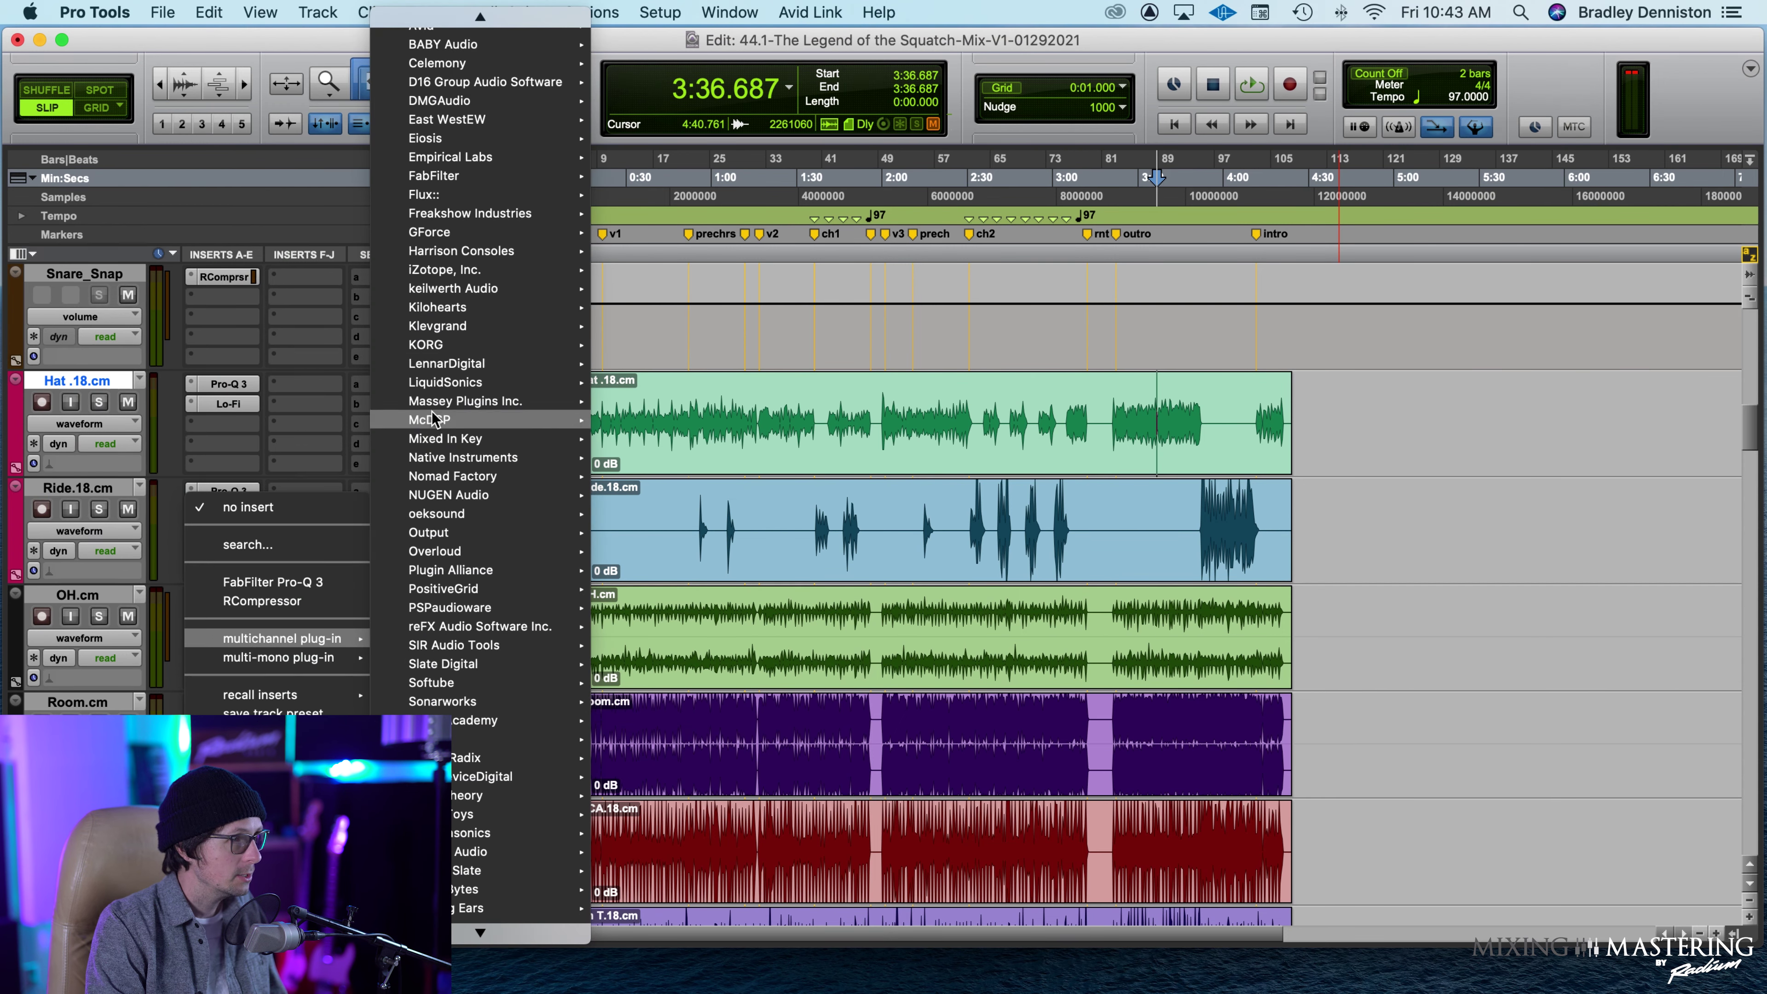
{"action": "scroll", "coordinate": [473, 423], "scroll_direction": "down", "scroll_amount": 2}
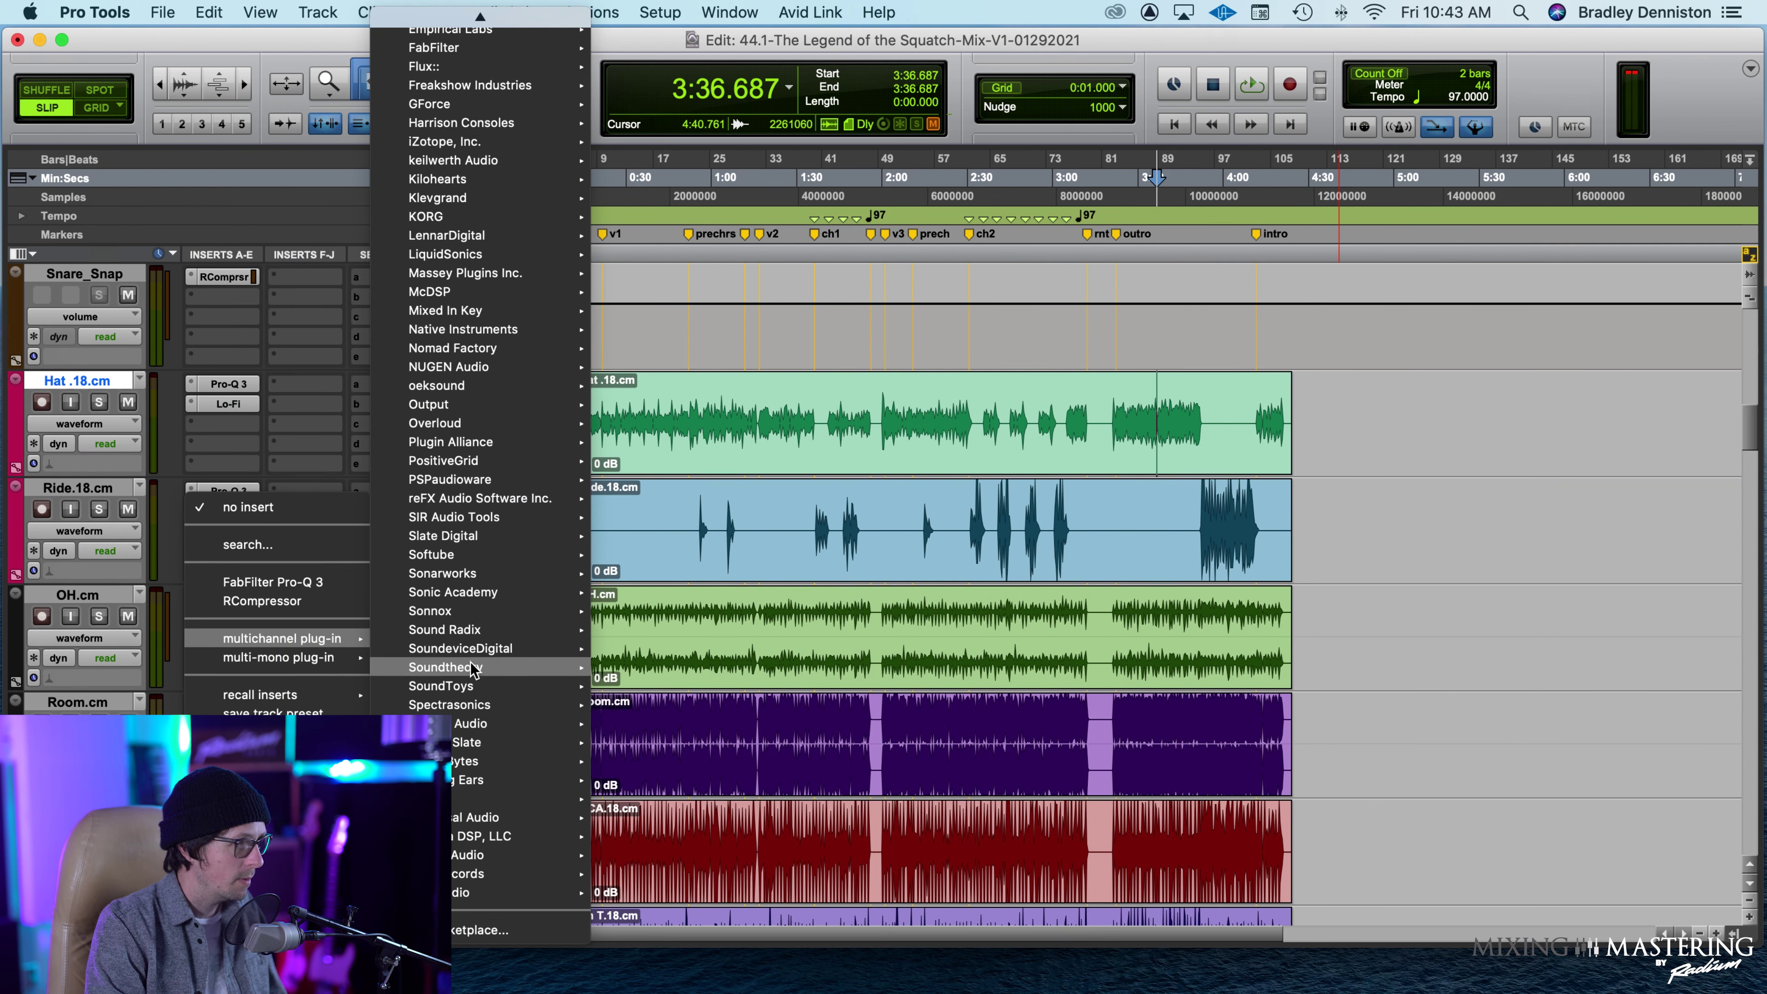
{"action": "mouse_move", "coordinate": [468, 686]}
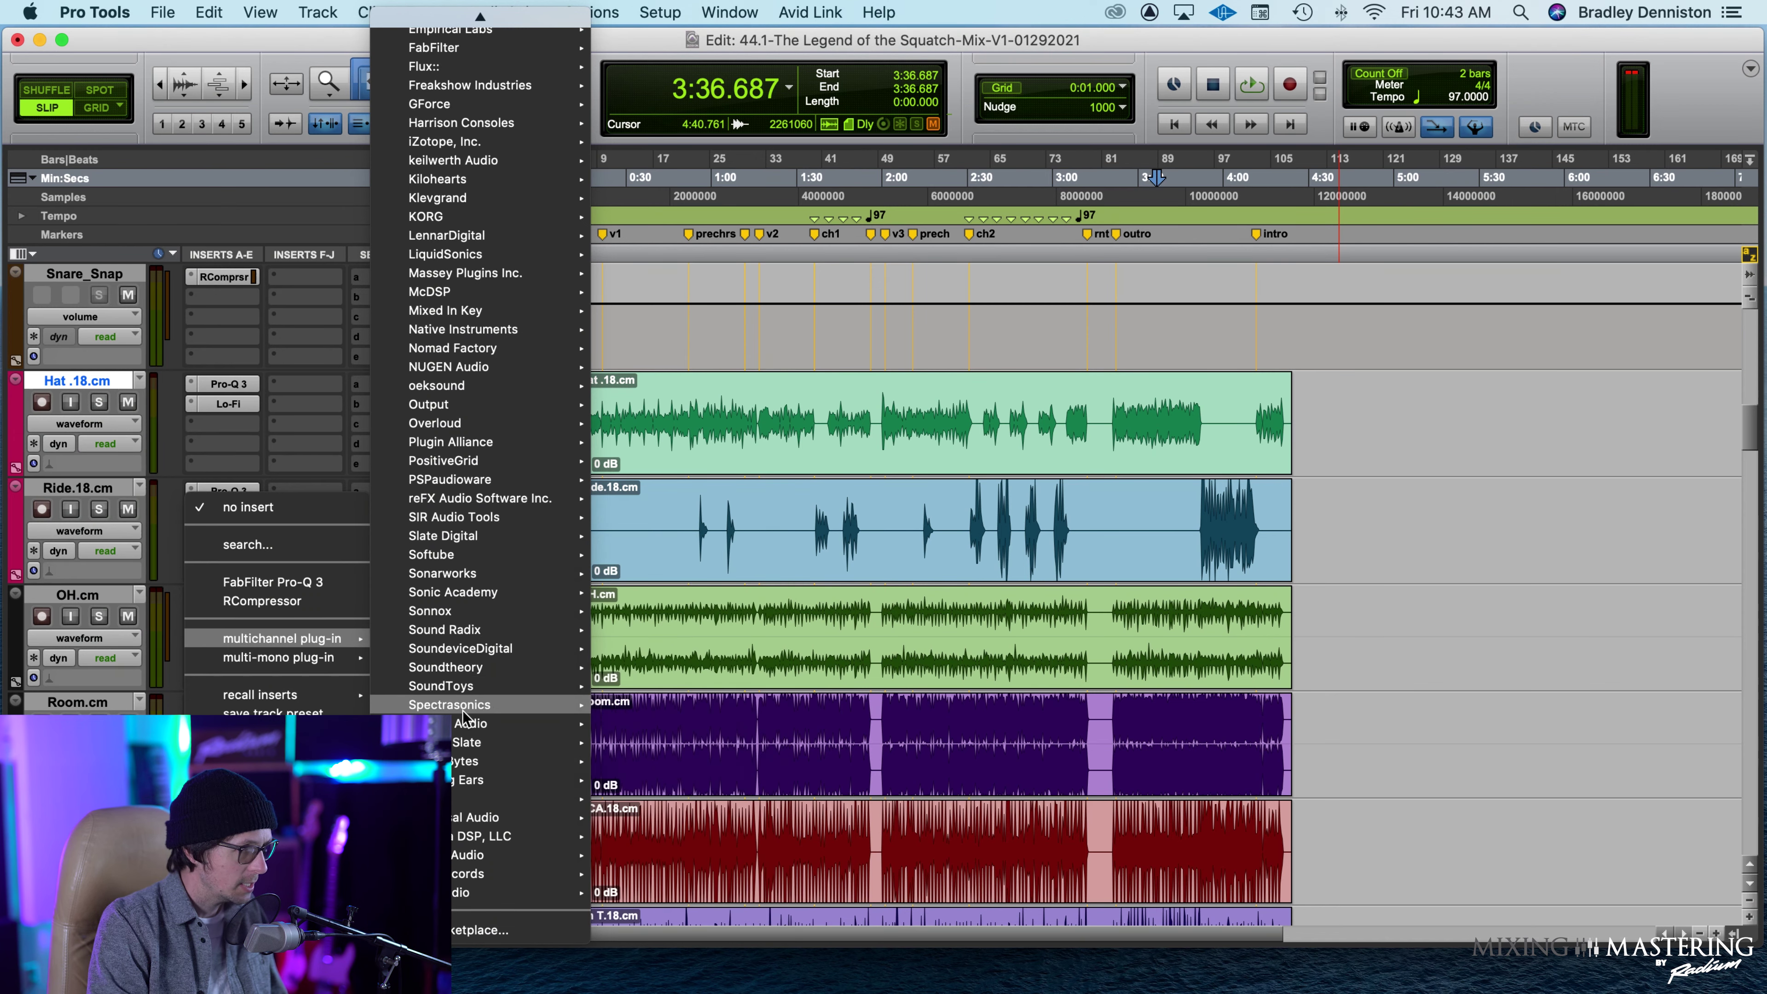
{"action": "mouse_move", "coordinate": [473, 752]}
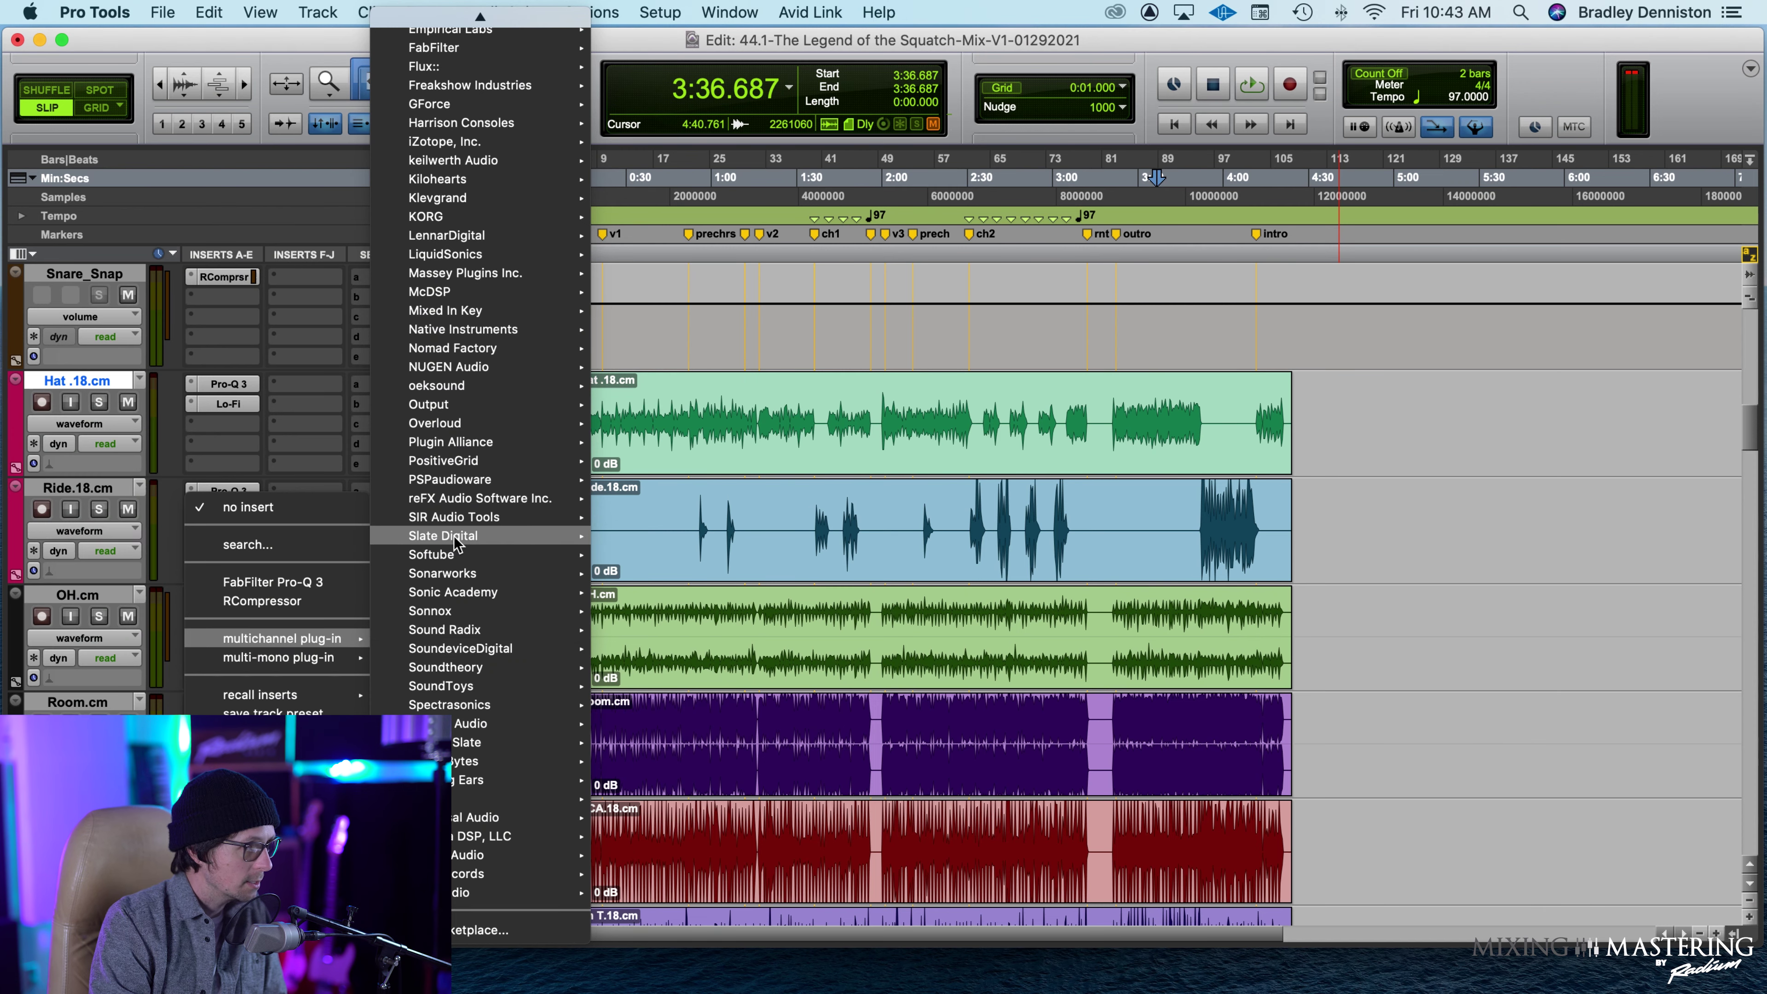
{"action": "mouse_move", "coordinate": [556, 536]}
{"action": "left_click", "coordinate": [685, 562]}
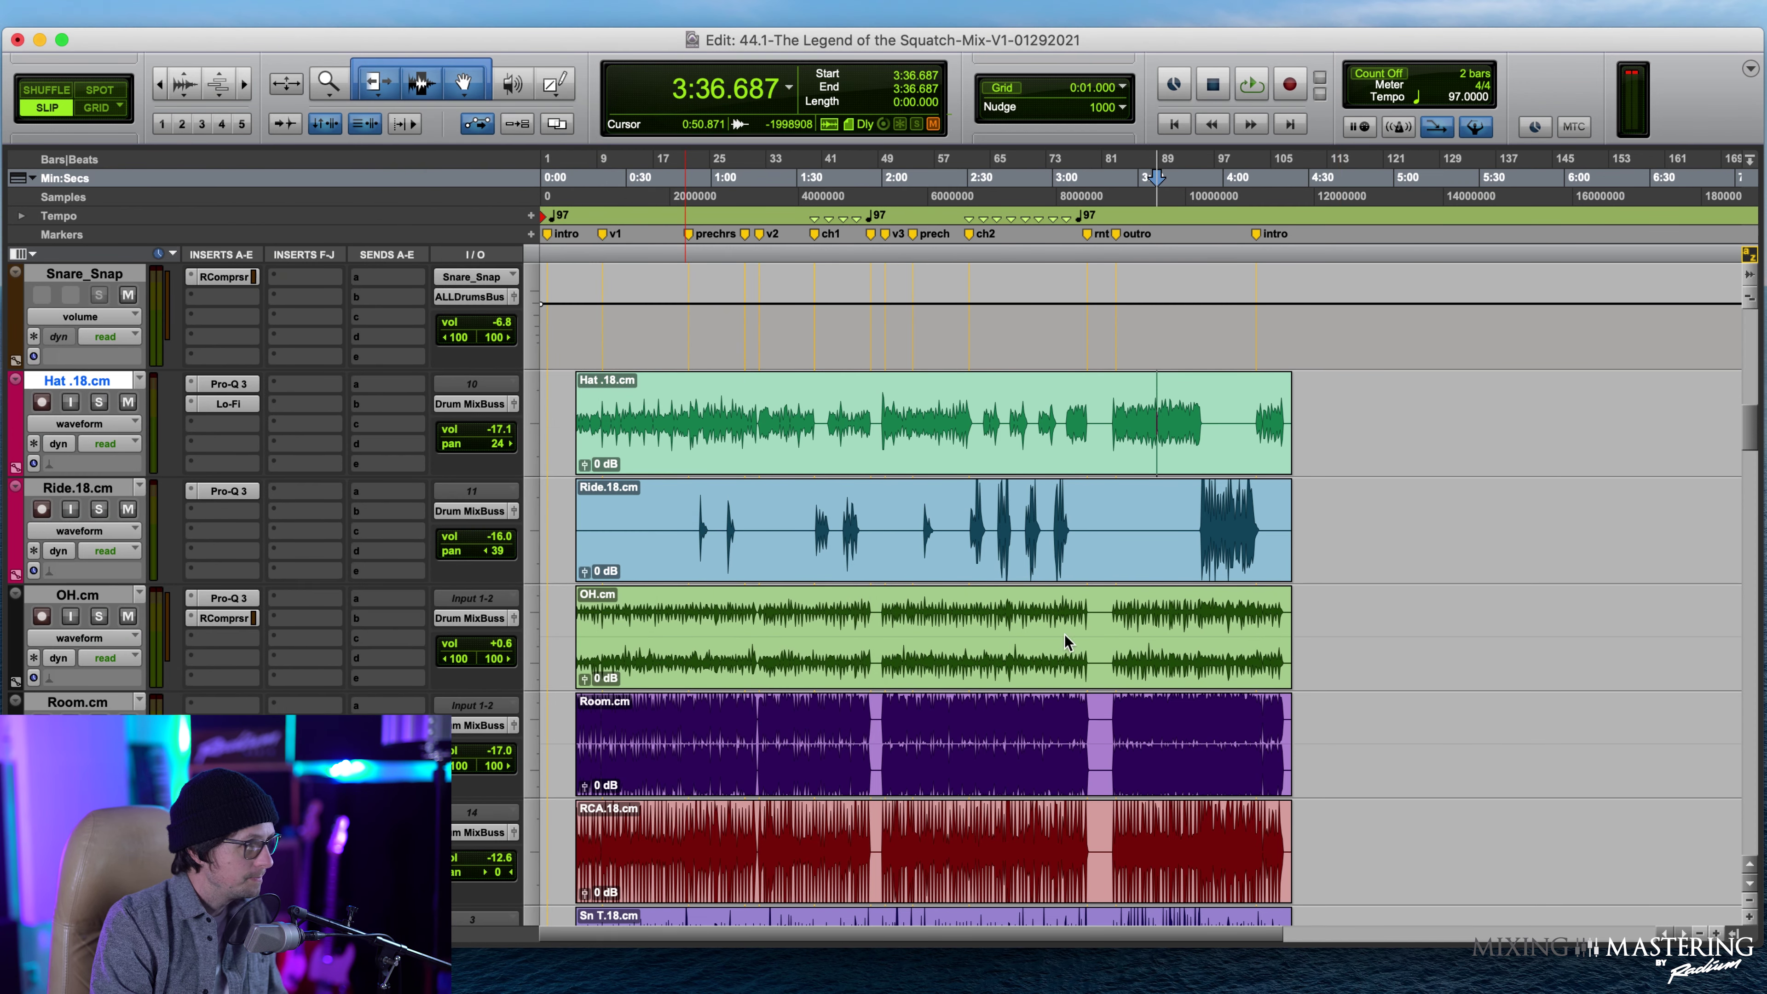
{"action": "left_click_drag", "start_coordinate": [857, 724], "coordinate": [873, 637]}
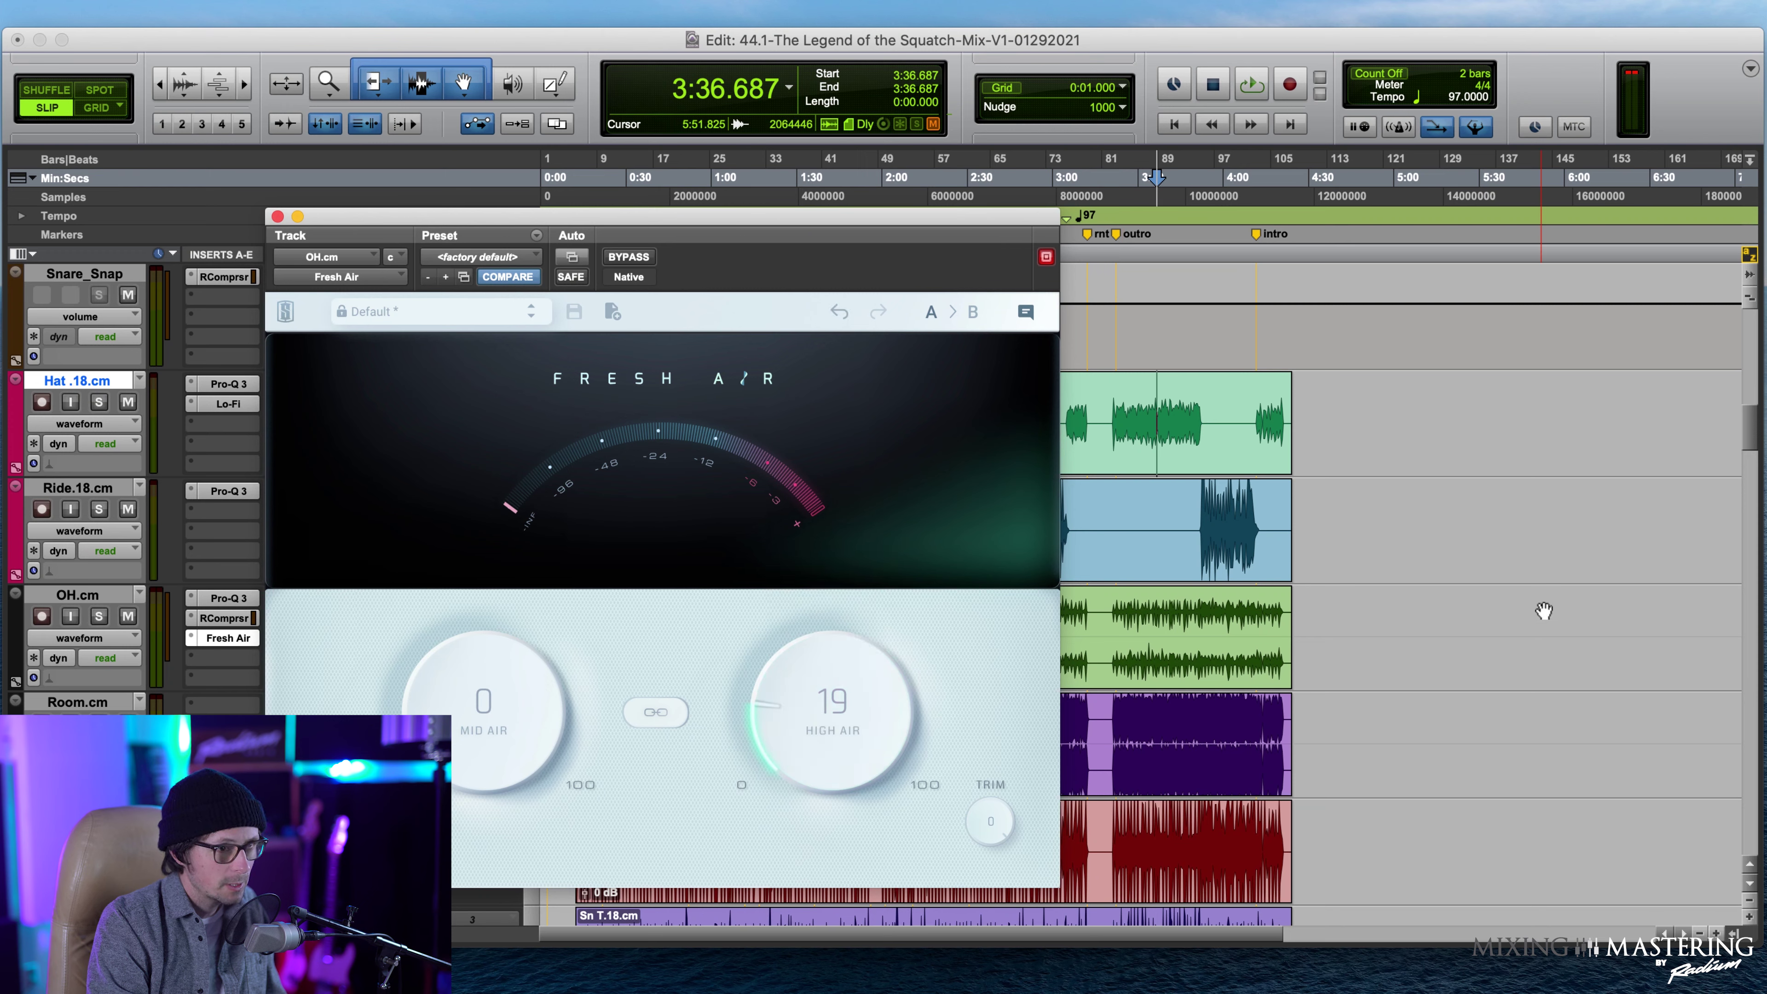
Play from about 3:39, compare the overheads with Fresh Air bypassed and active, and set High Air to 22 with Mid Air at 0.
{"action": "left_click", "coordinate": [1164, 422]}
{"action": "key", "text": "space"}
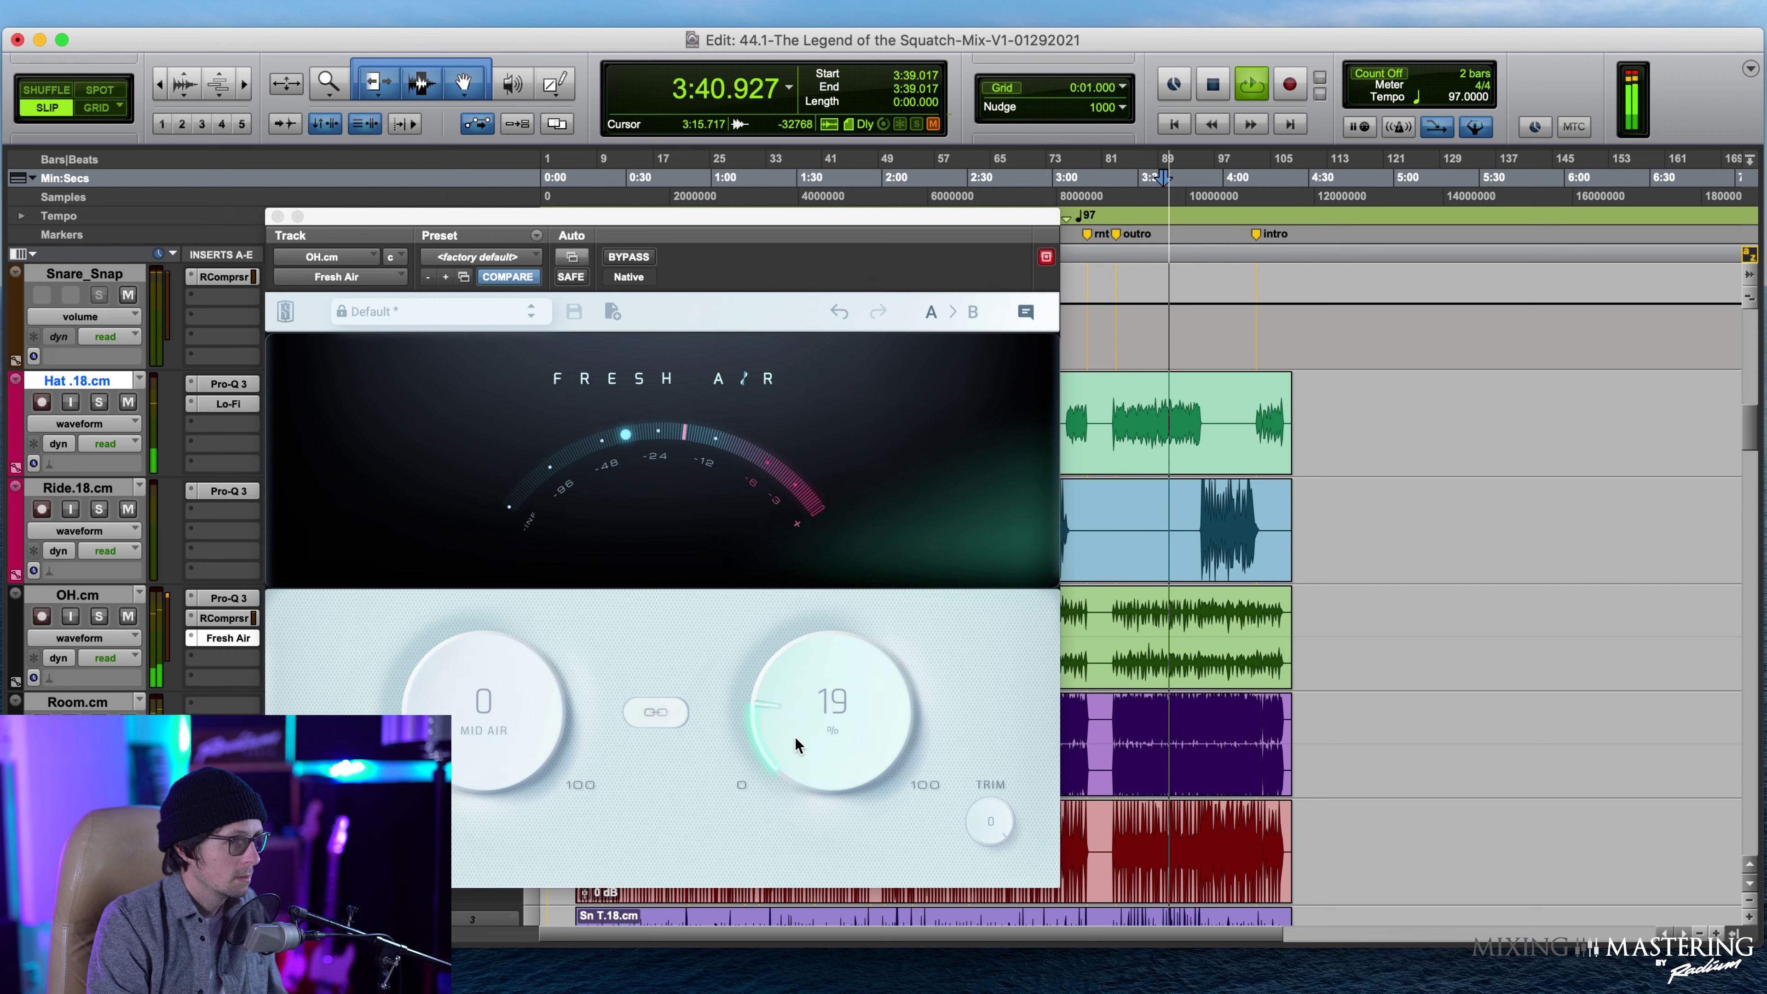
{"action": "left_click_drag", "start_coordinate": [823, 724], "coordinate": [818, 736]}
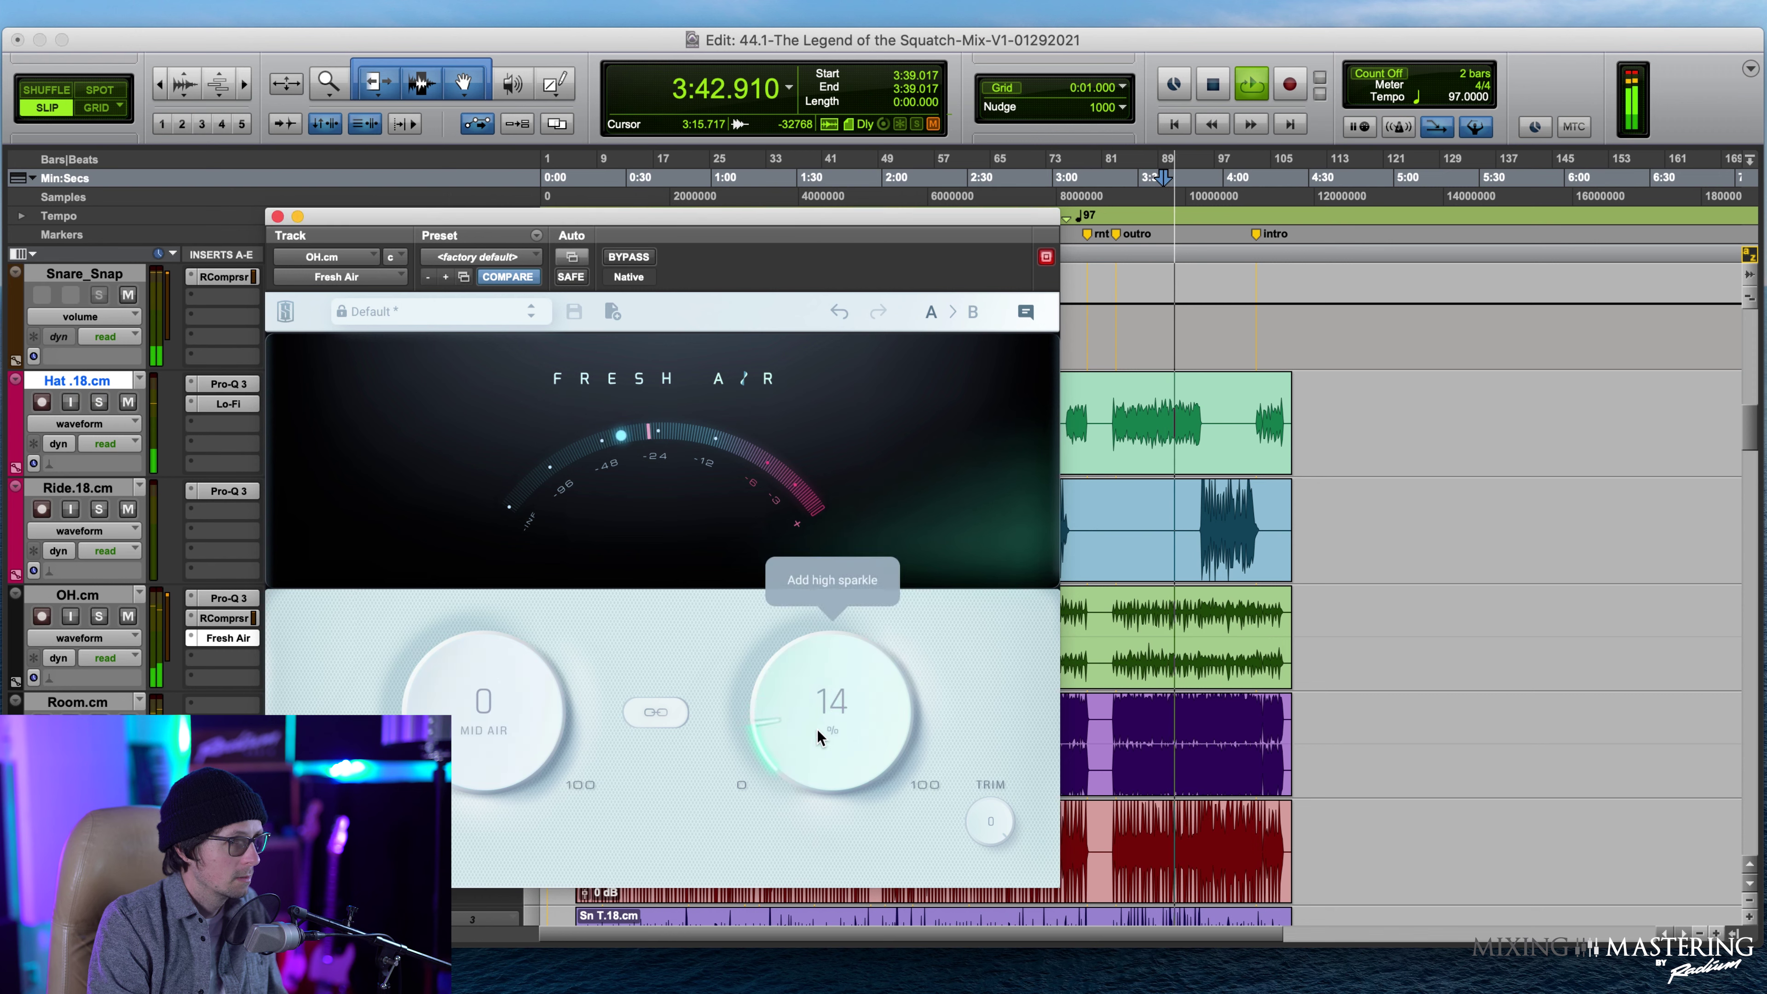
{"action": "left_click", "coordinate": [628, 257]}
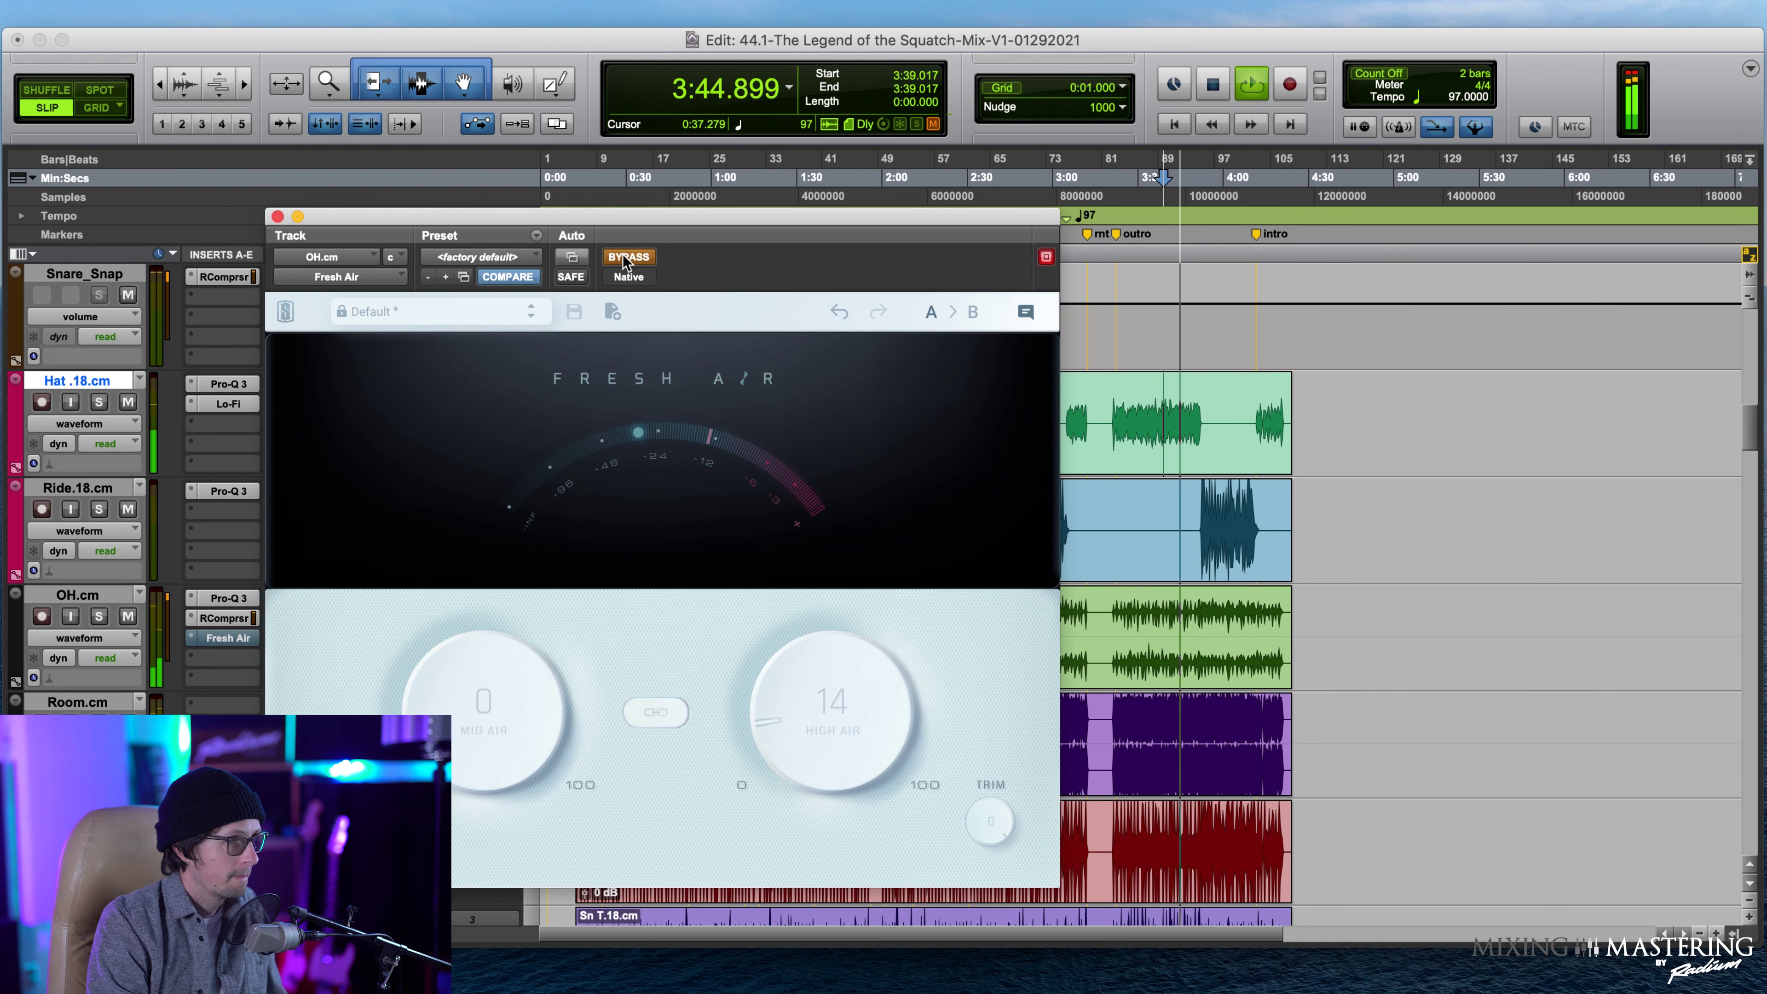
{"action": "left_click", "coordinate": [624, 259]}
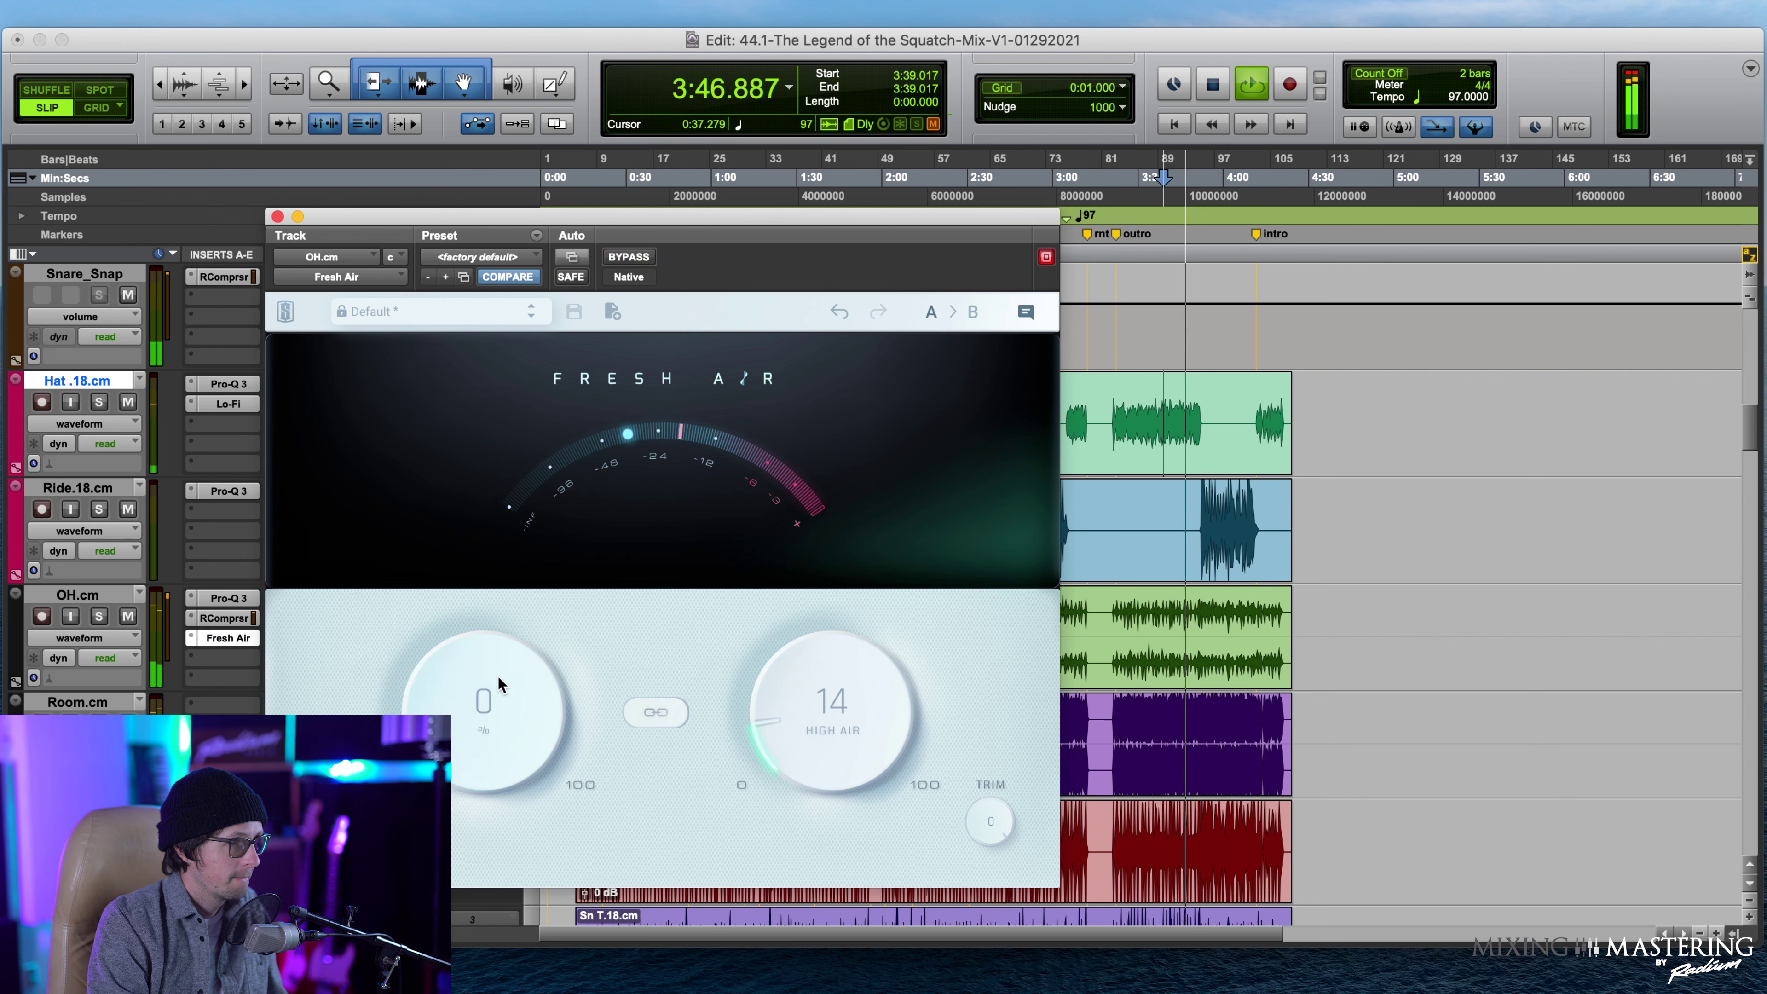
{"action": "left_click_drag", "start_coordinate": [518, 761], "coordinate": [473, 891]}
{"action": "left_click_drag", "start_coordinate": [839, 746], "coordinate": [817, 651]}
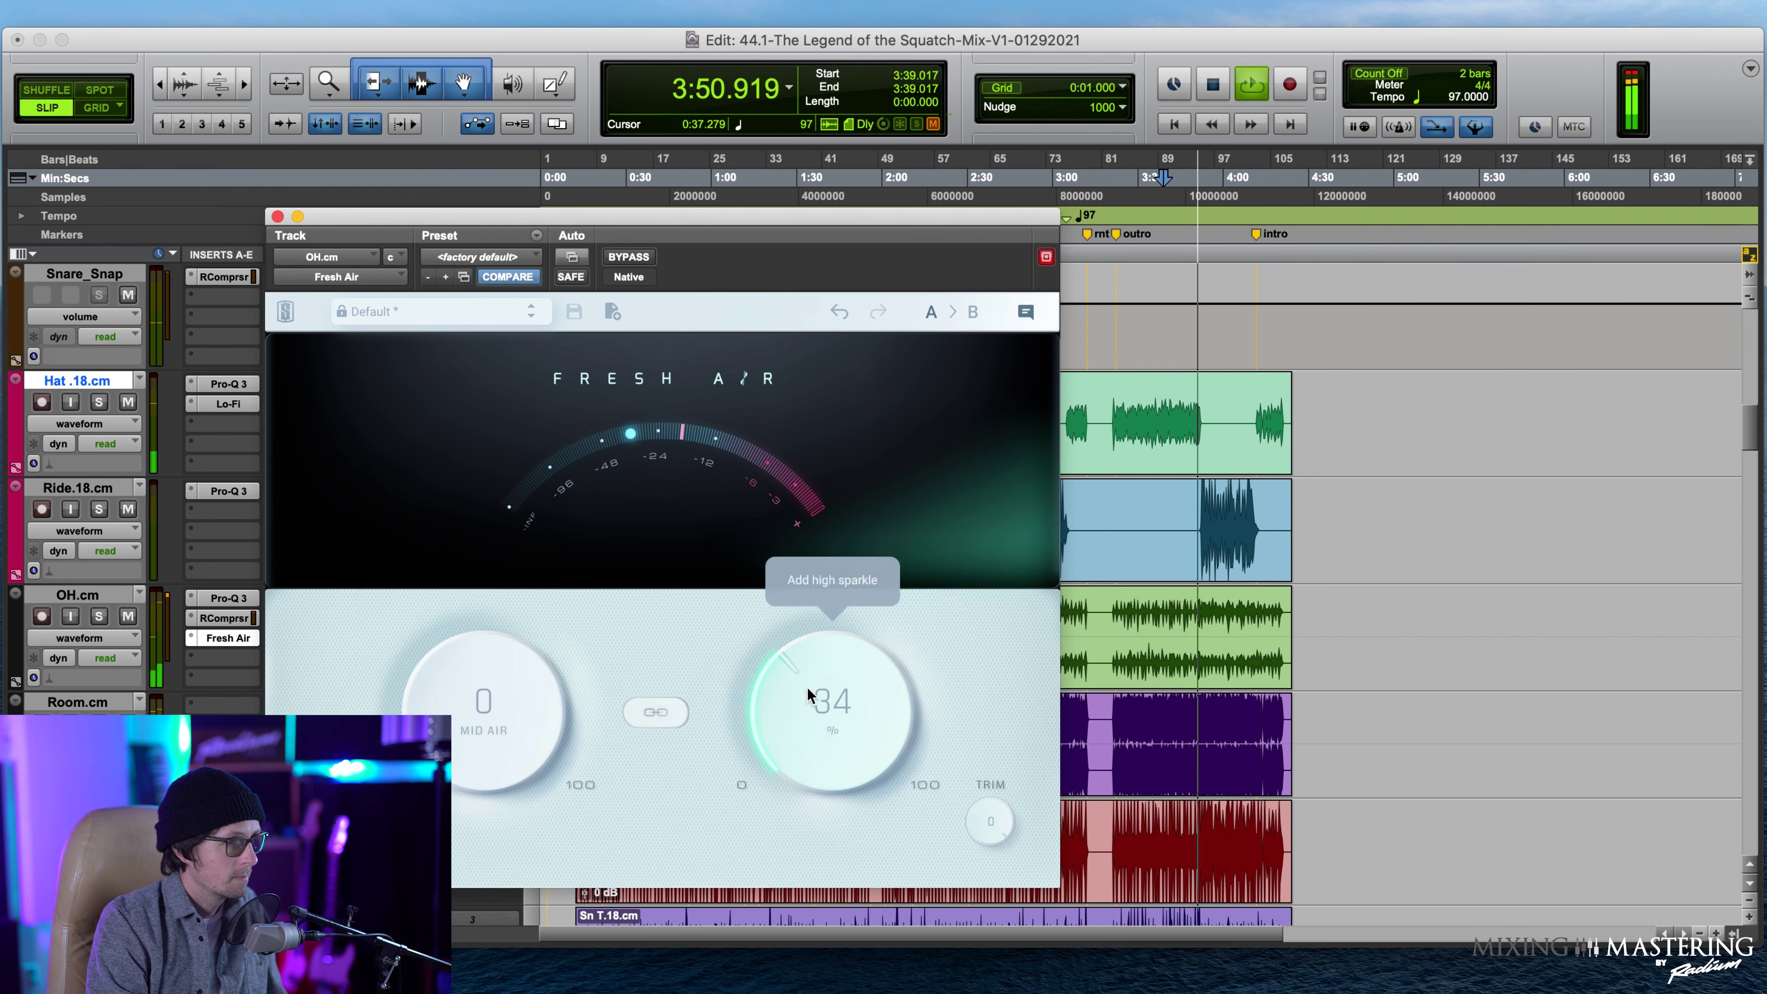
{"action": "left_click_drag", "start_coordinate": [795, 719], "coordinate": [901, 728]}
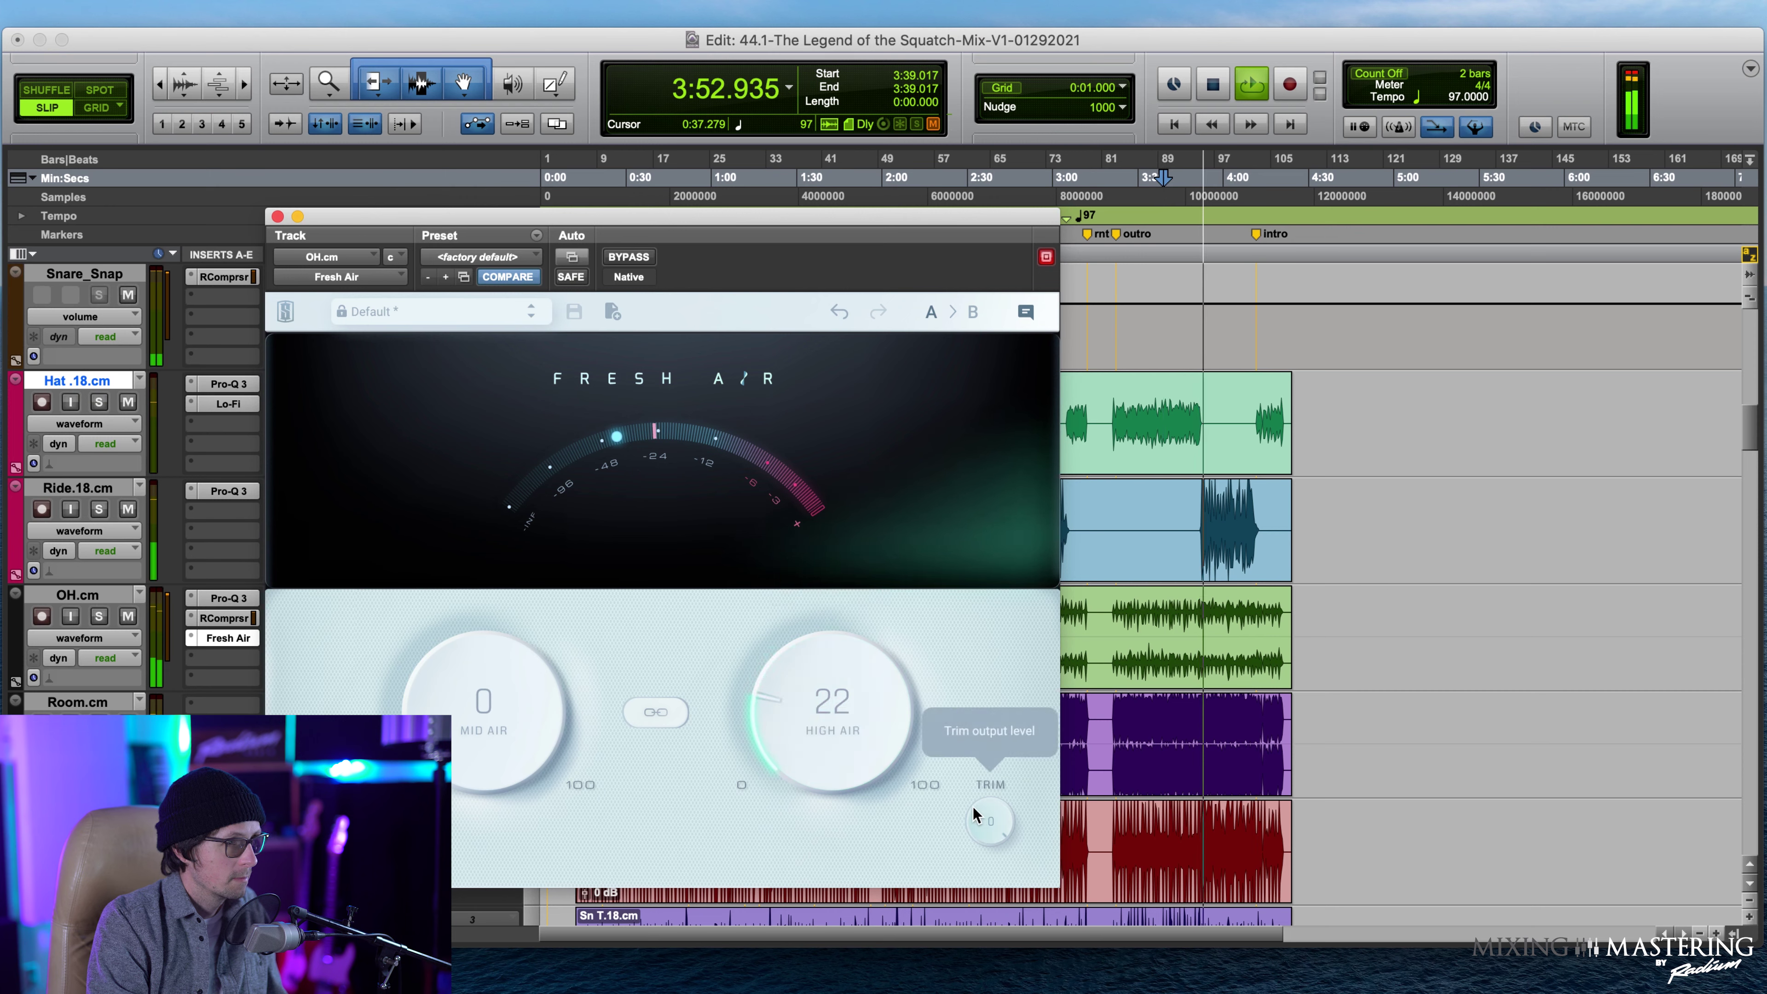
Play the outro from about 3:39, trim Fresh Air's output on the OH track to -2.7, and compare it bypassed and active.
{"action": "key", "text": "space"}
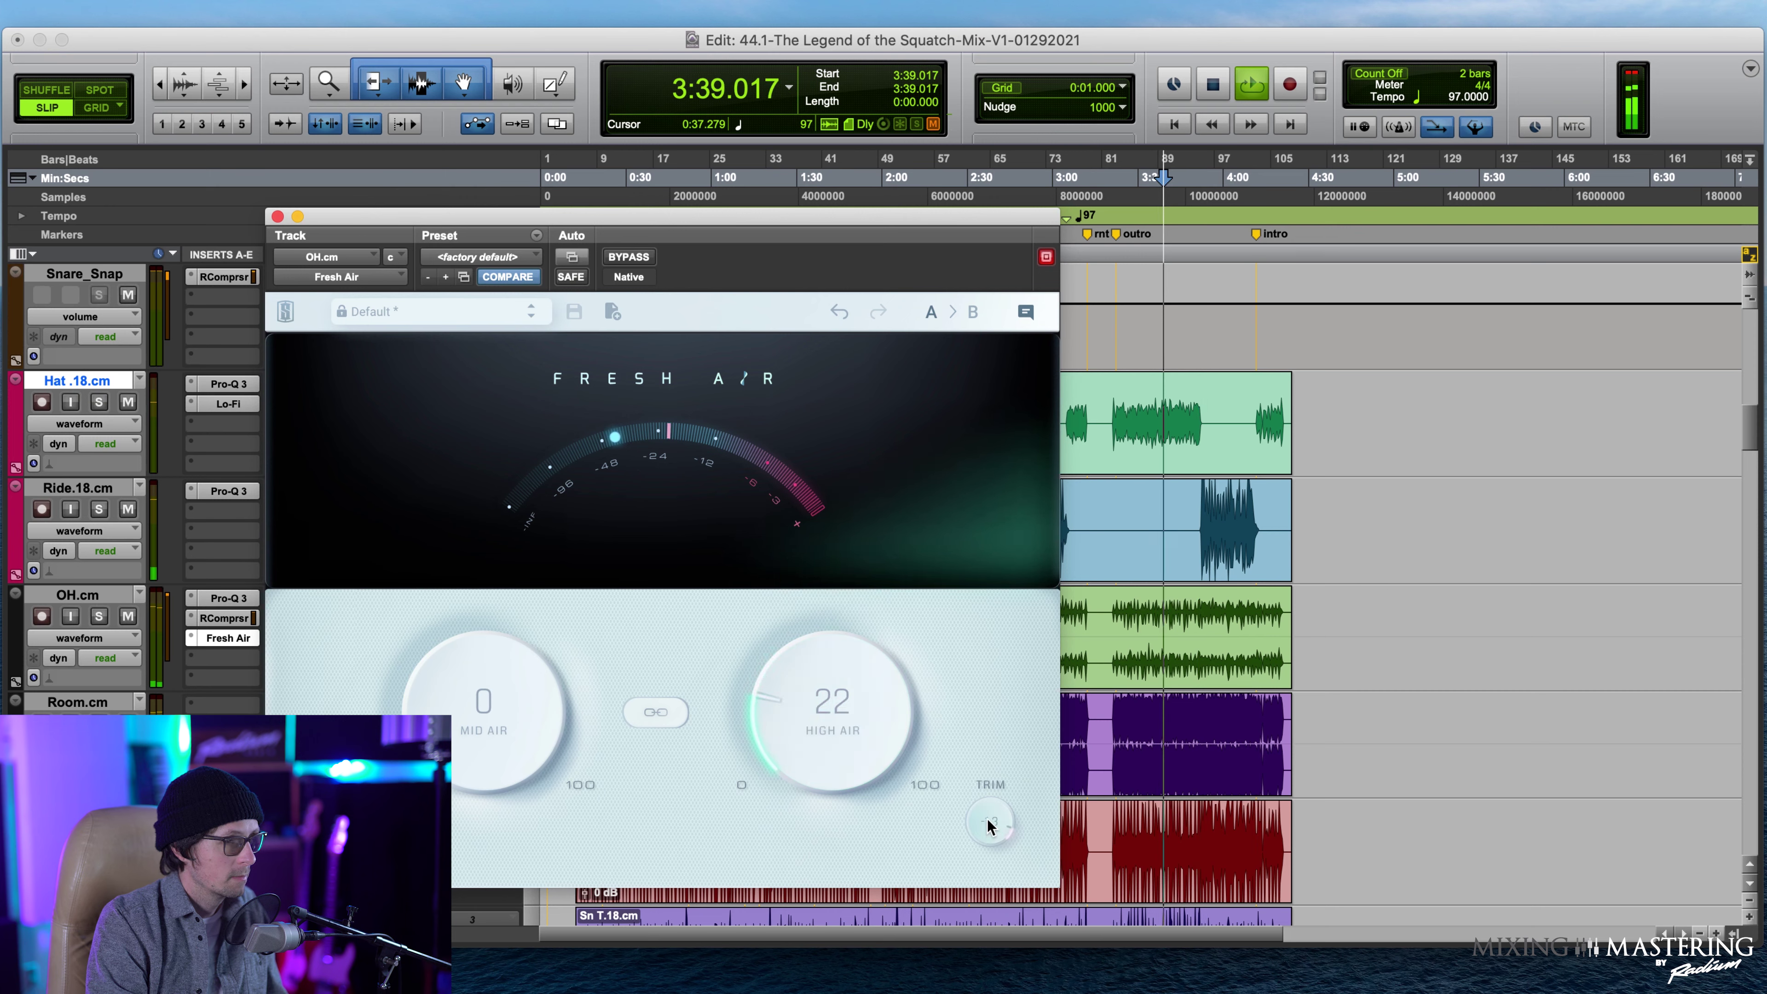
{"action": "left_click_drag", "start_coordinate": [998, 824], "coordinate": [988, 861]}
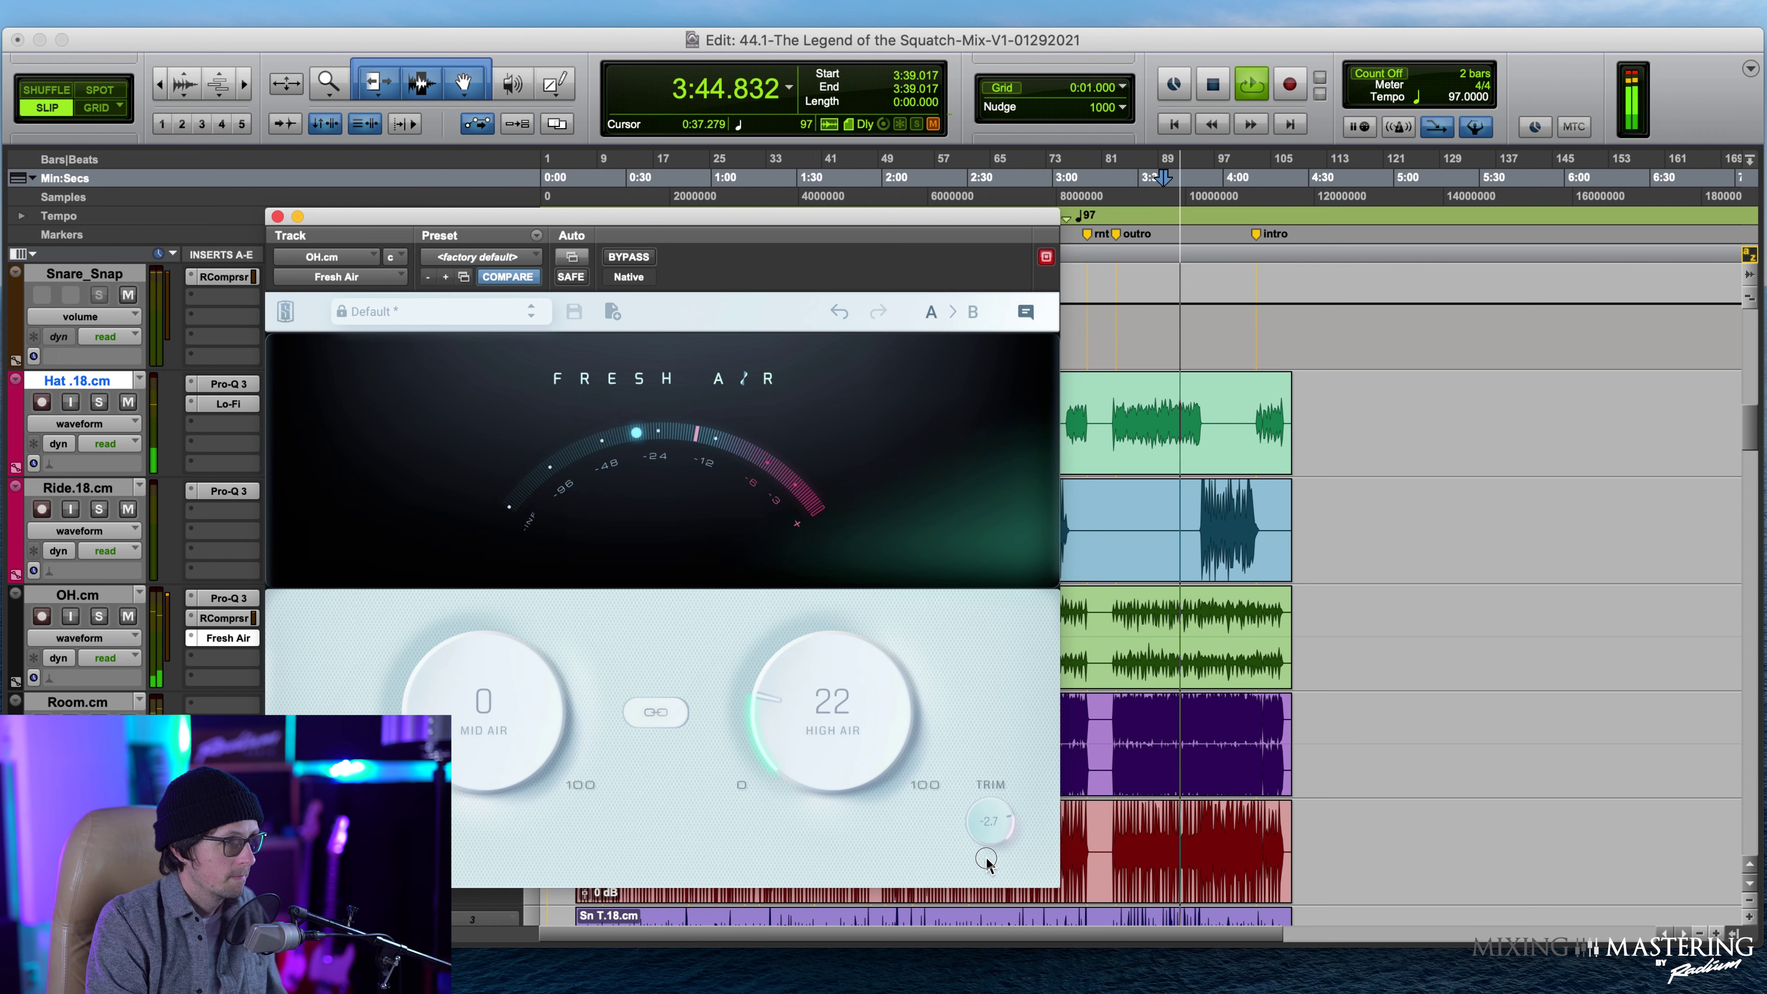
{"action": "left_click", "coordinate": [639, 258]}
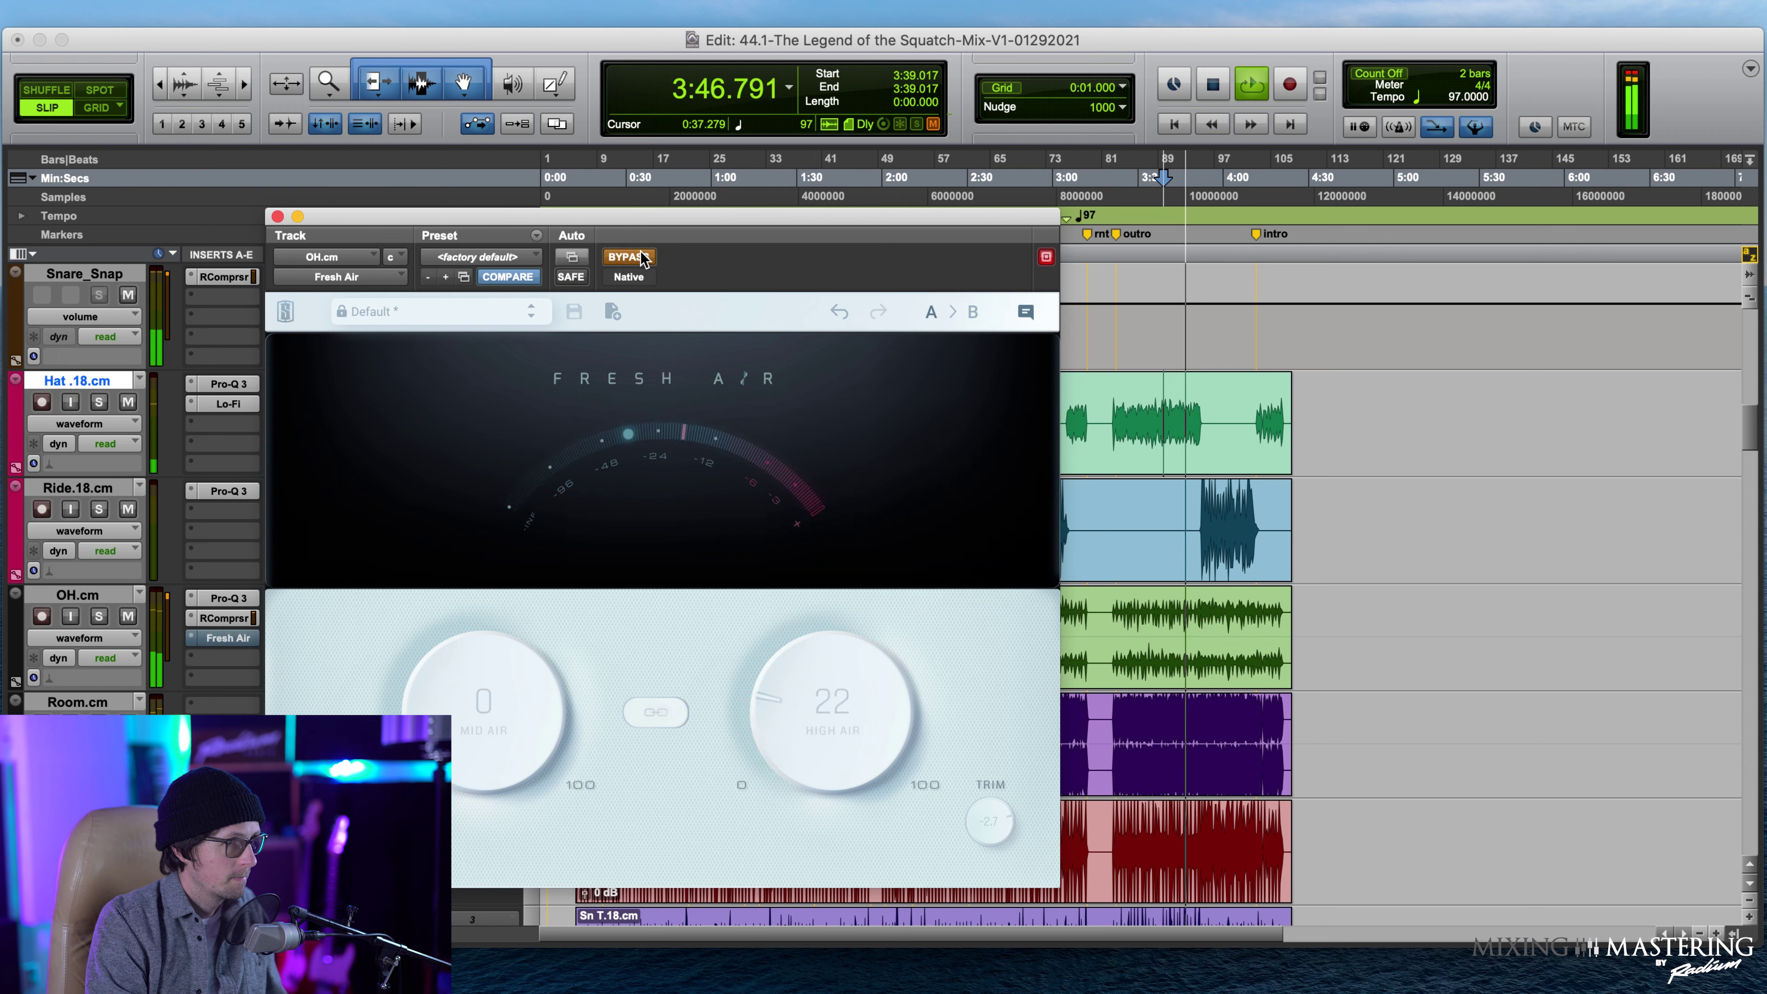
{"action": "left_click", "coordinate": [641, 258]}
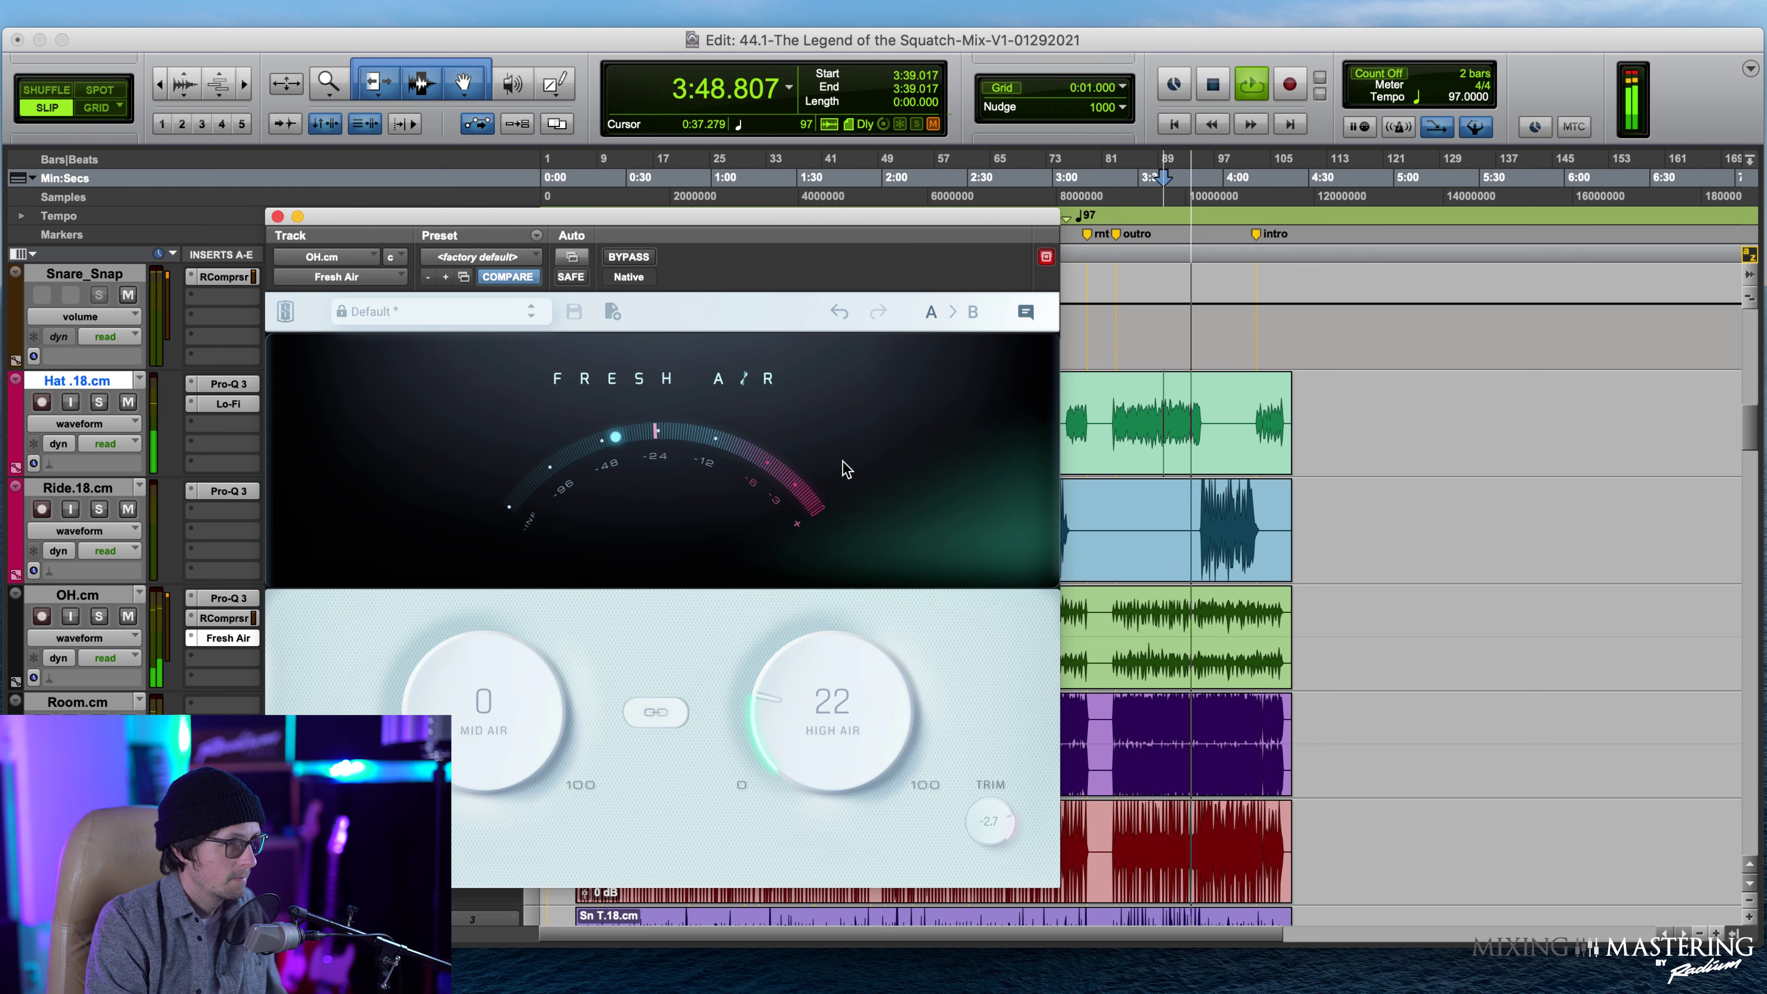
Lower High Air to 19 in the OH track's Fresh Air, stop playback and close the plug-in.
{"action": "scroll", "coordinate": [834, 727], "scroll_direction": "down", "scroll_amount": 2}
{"action": "scroll", "coordinate": [825, 723], "scroll_direction": "down", "scroll_amount": 1}
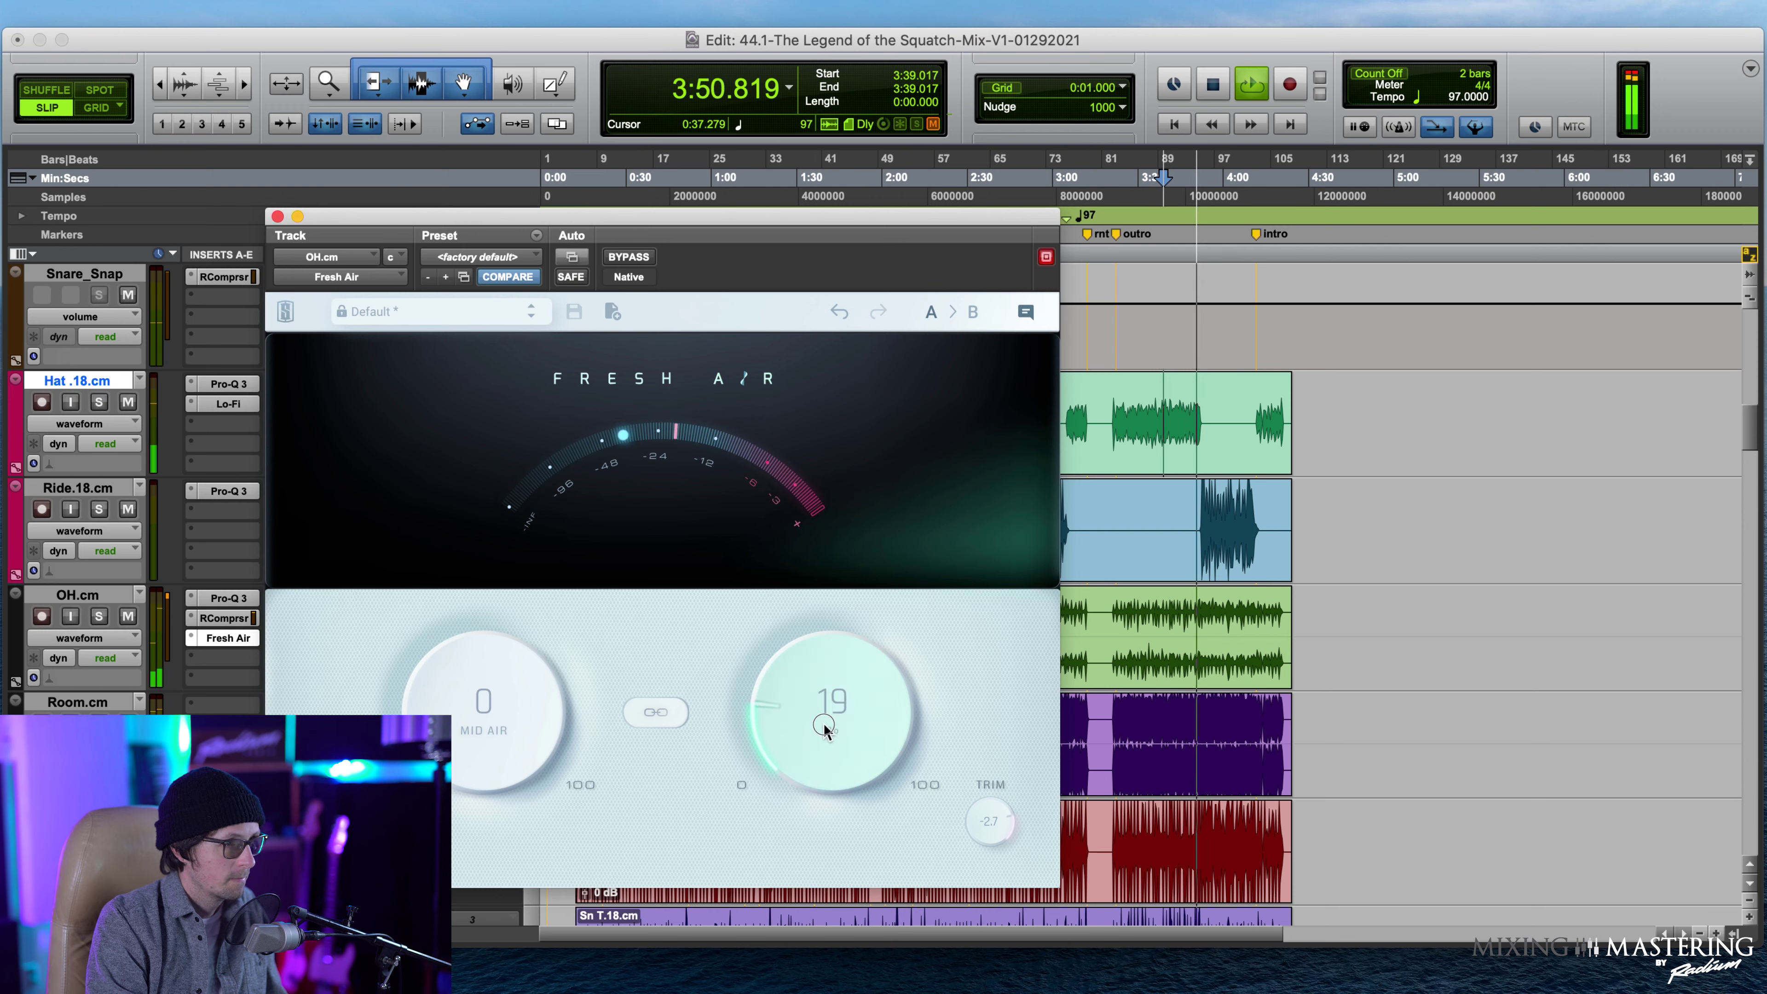
{"action": "key", "text": "space"}
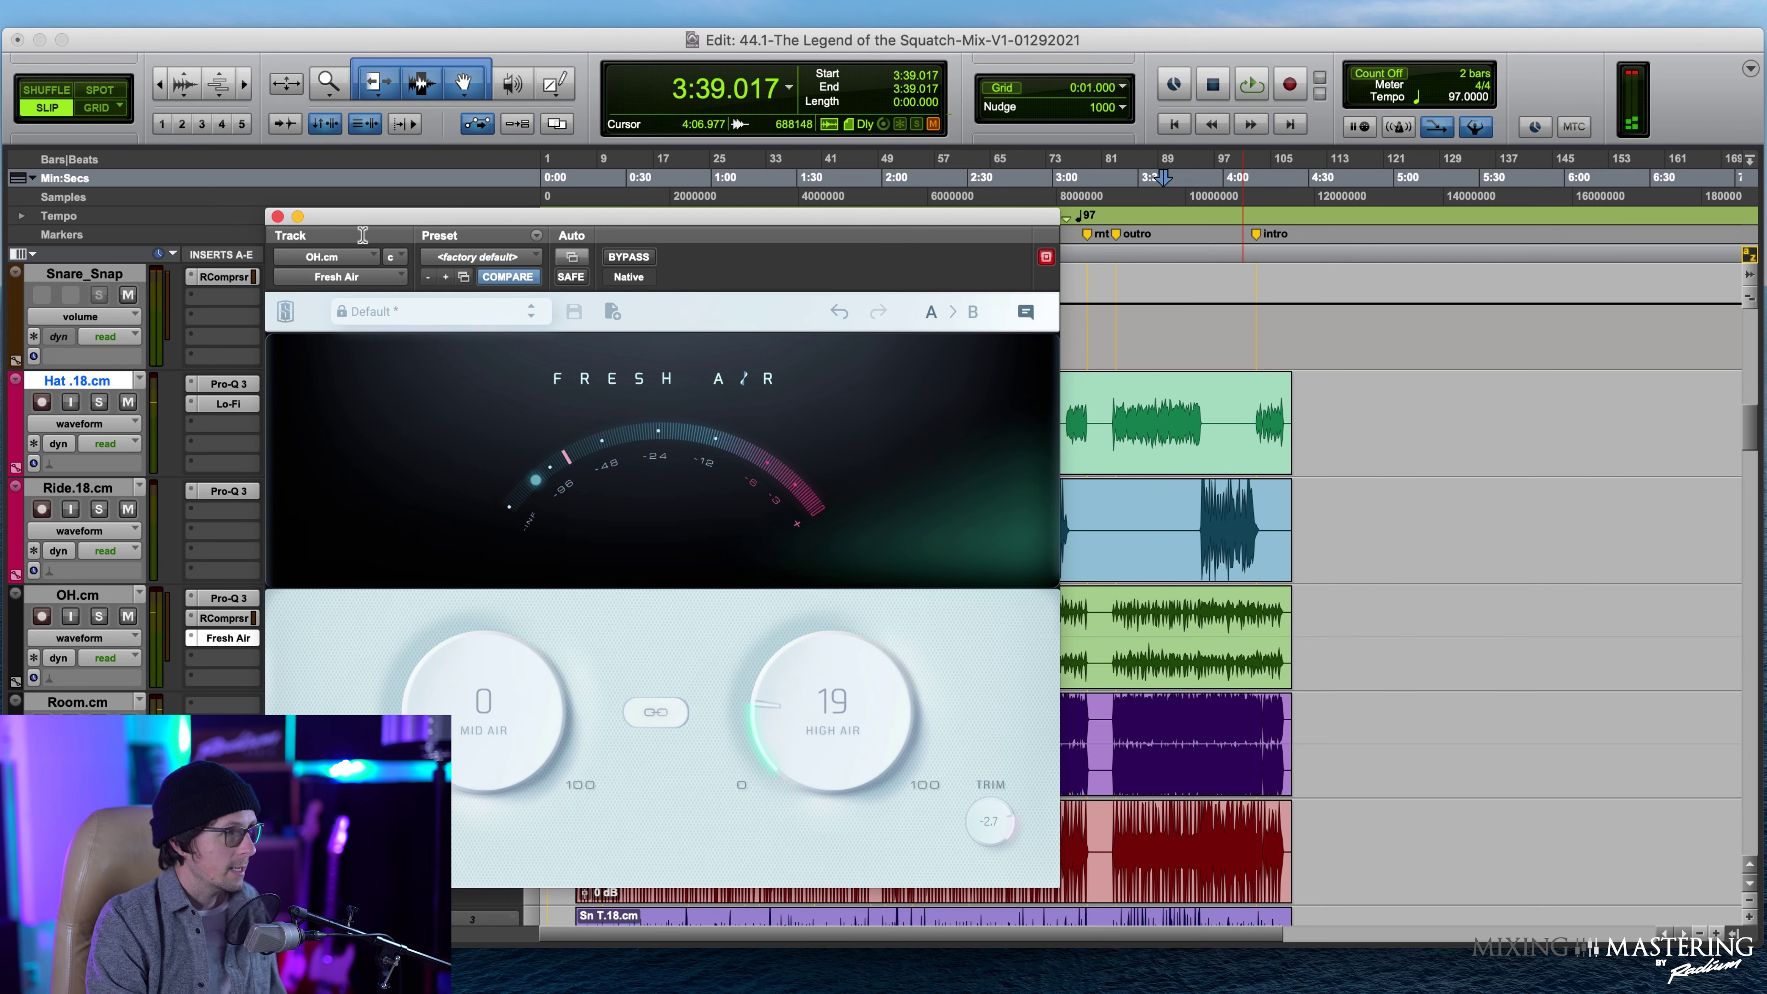
{"action": "left_click", "coordinate": [277, 216]}
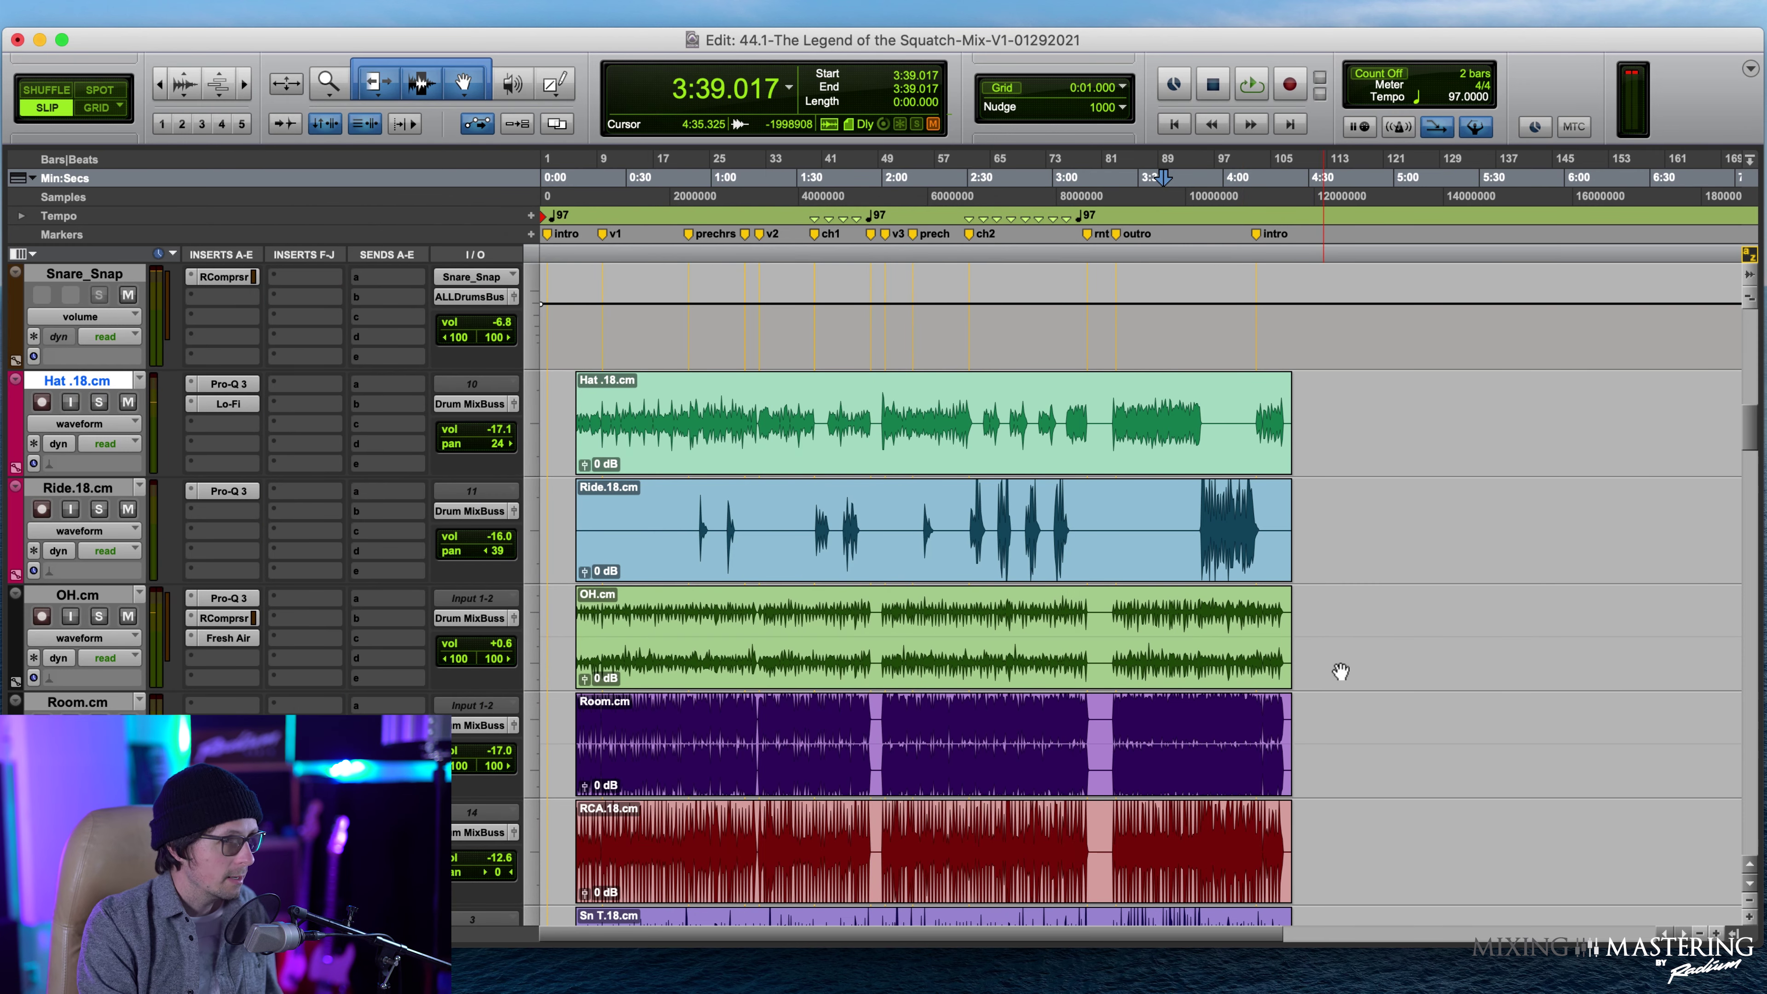
Return to the Master Buss track and play the mix from the prechrs marker at about 0:52.
{"action": "scroll", "coordinate": [663, 433], "scroll_direction": "up", "scroll_amount": 10}
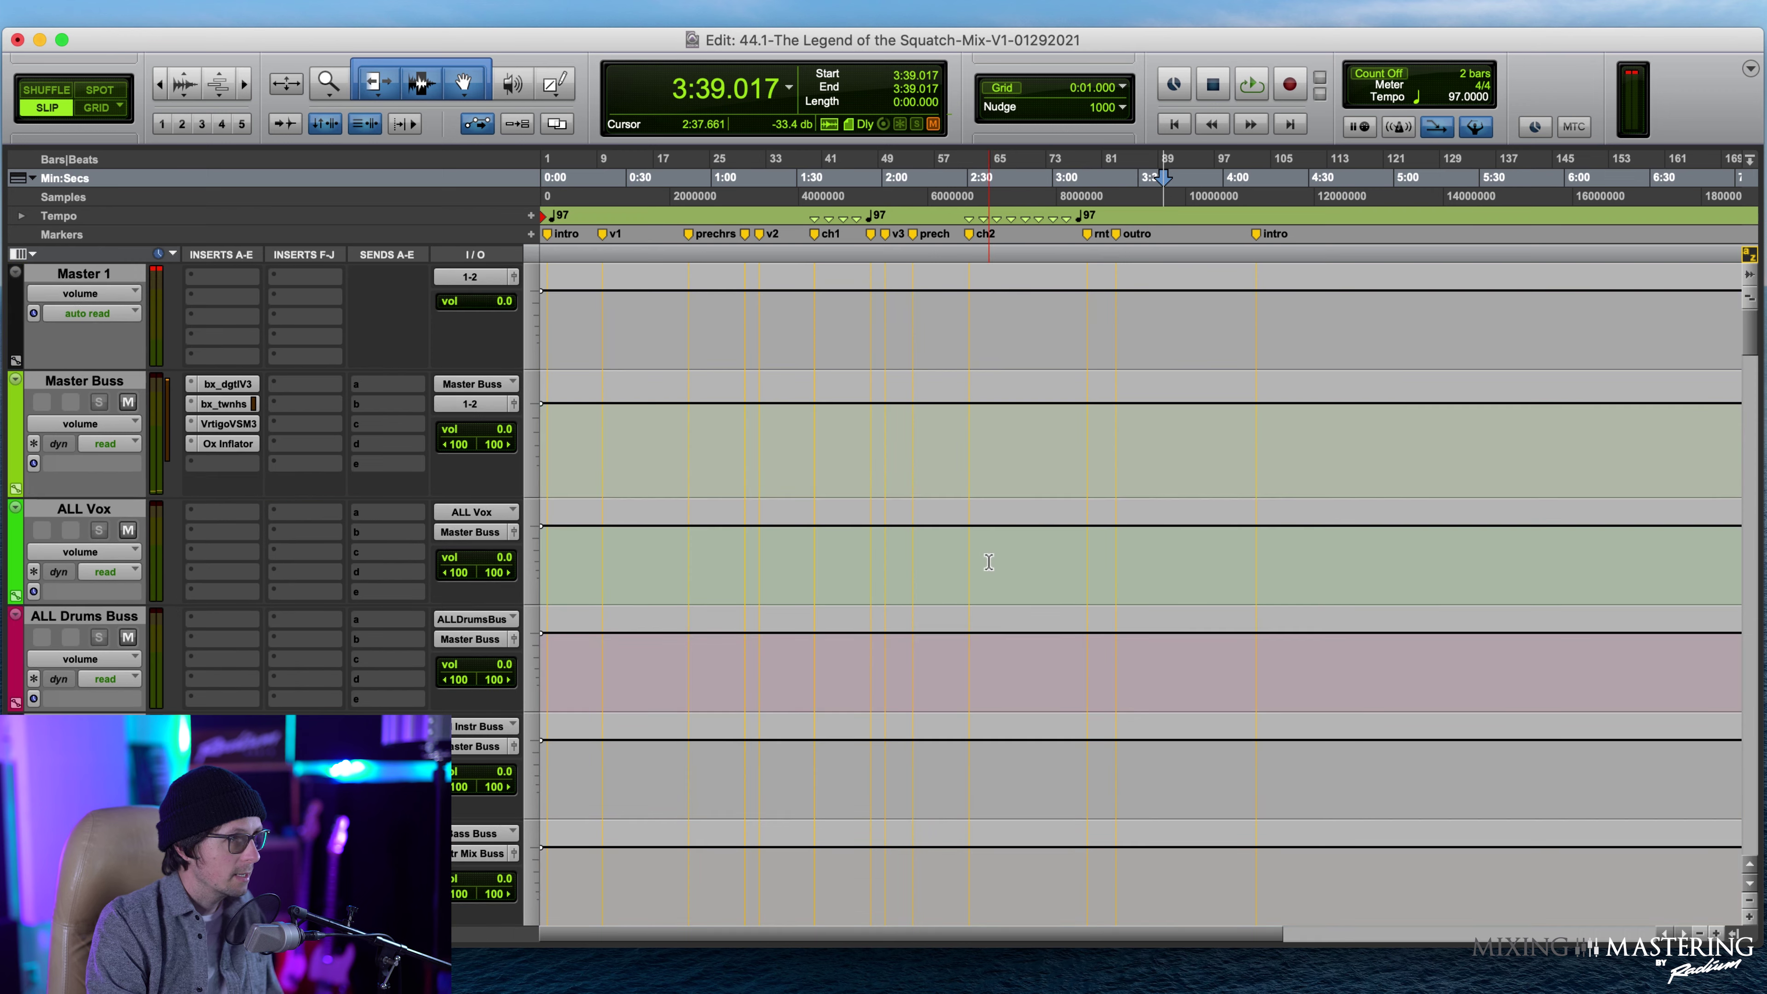
{"action": "left_click", "coordinate": [215, 464]}
{"action": "left_click", "coordinate": [230, 265]}
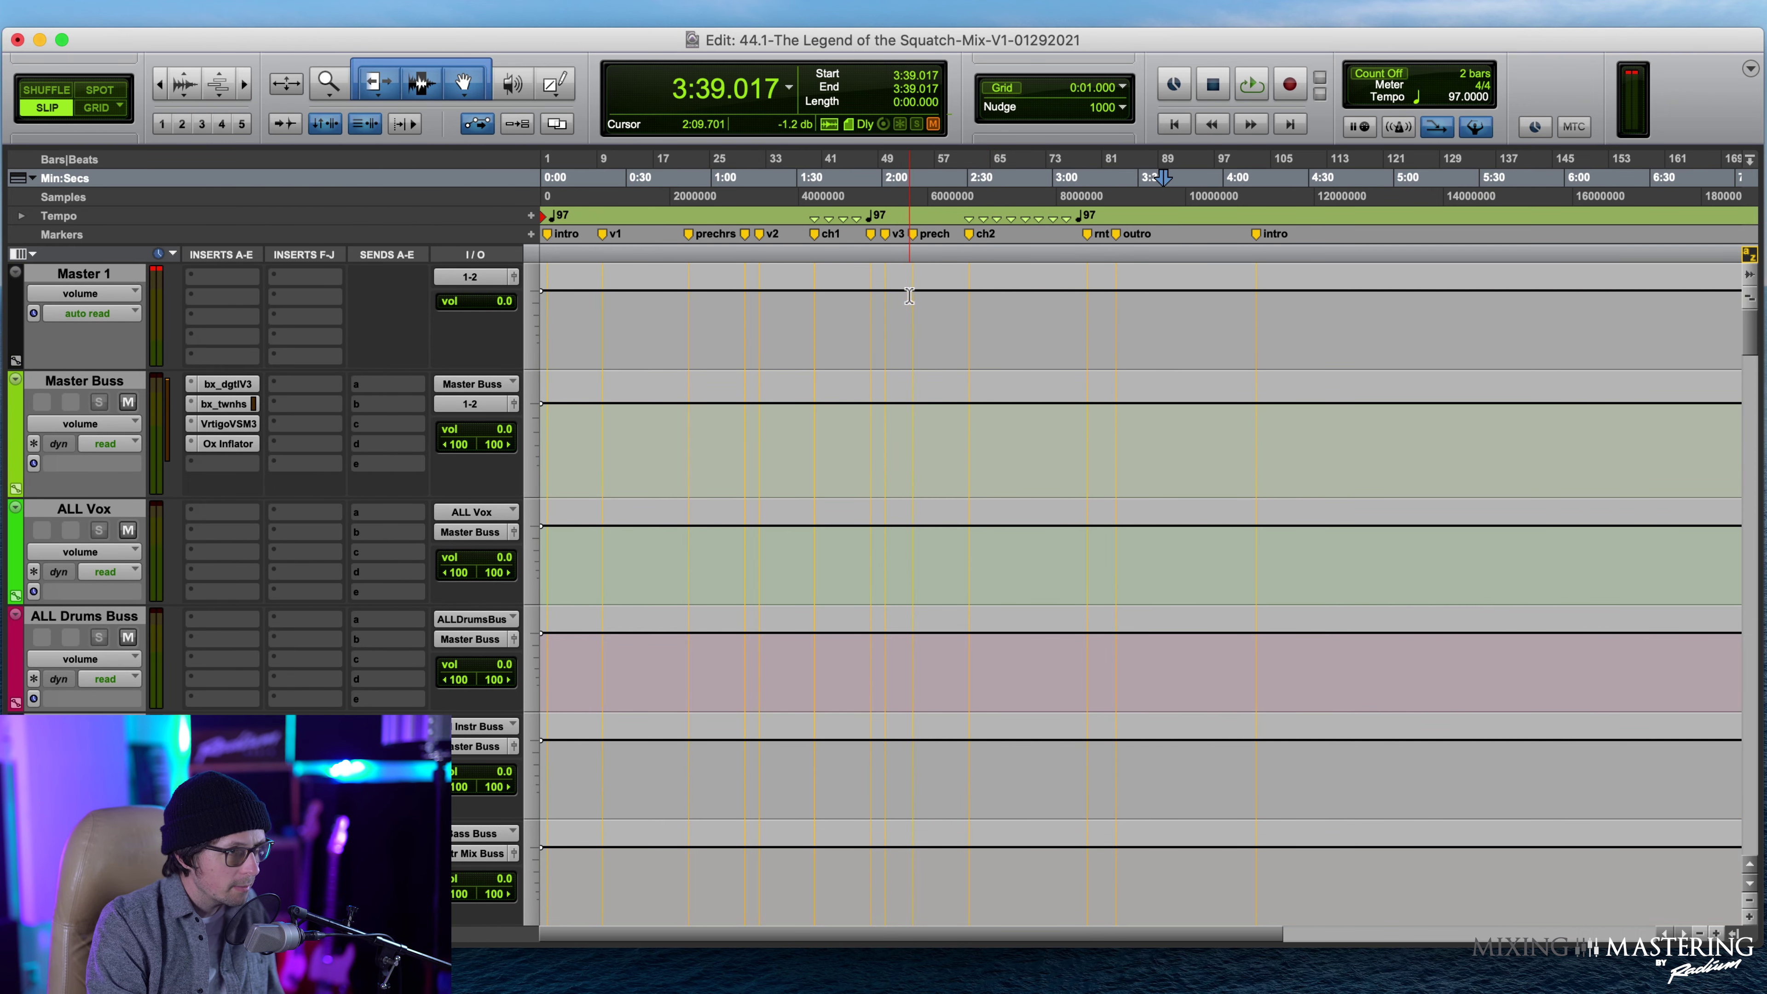
{"action": "left_click", "coordinate": [692, 240]}
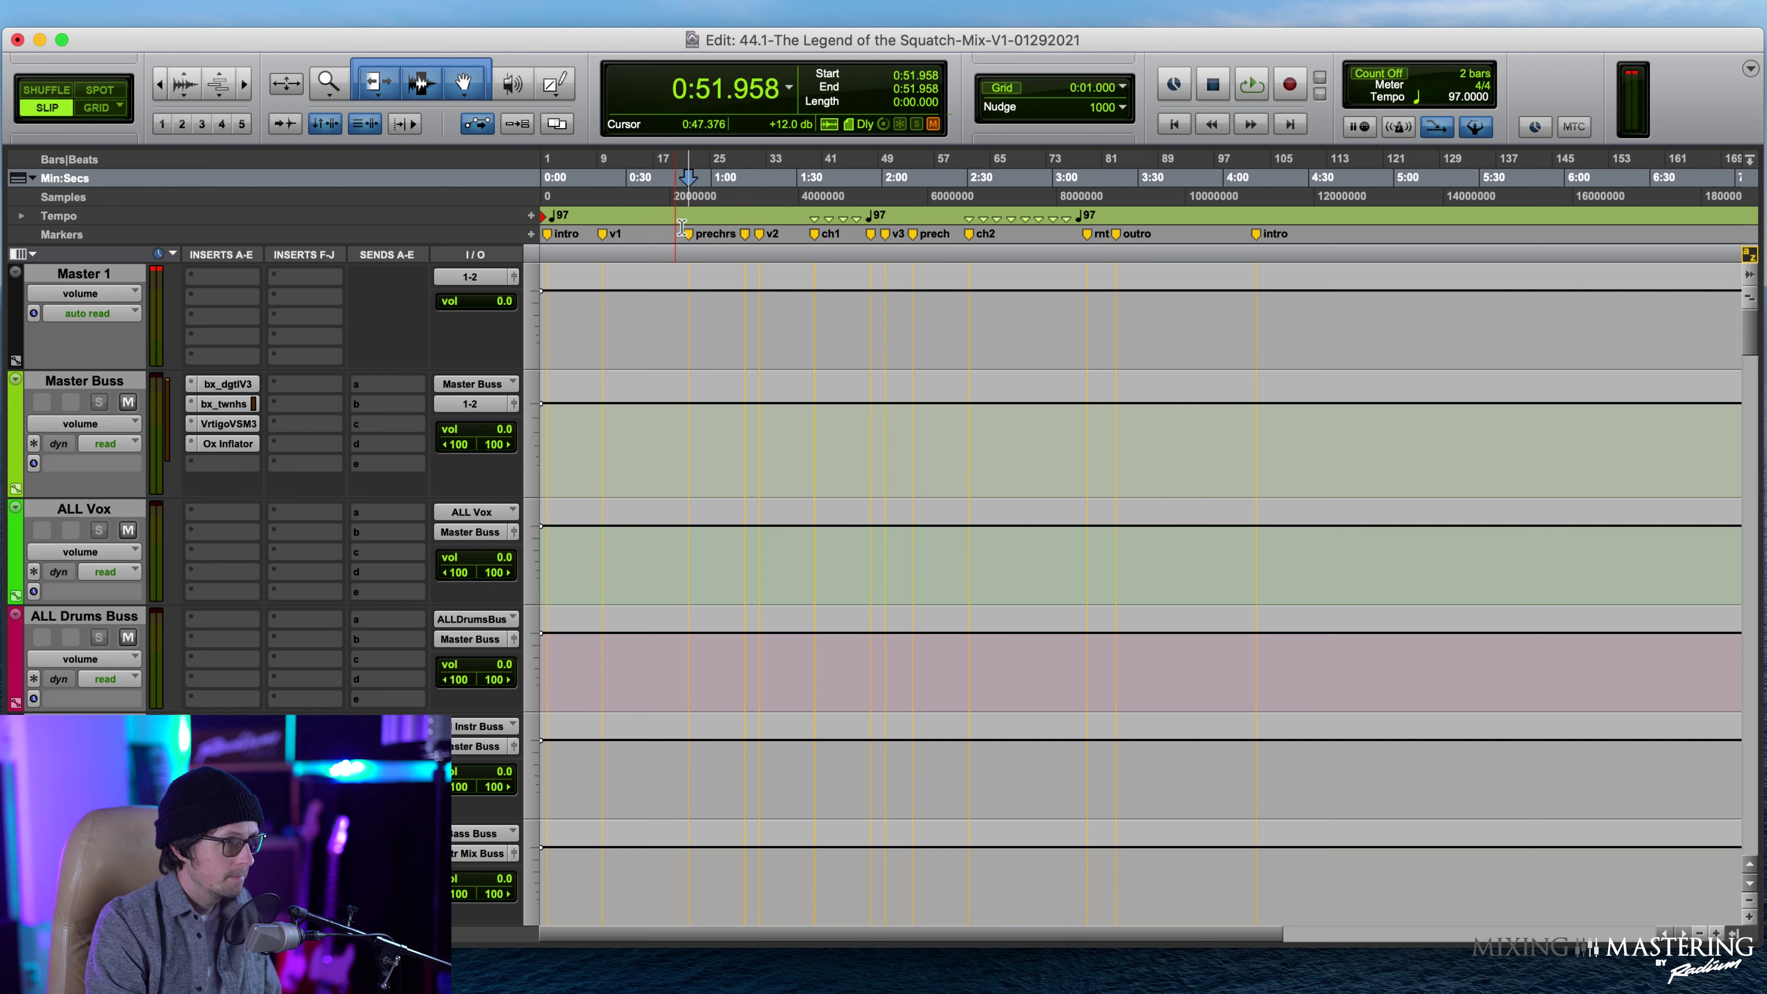
{"action": "key", "text": "space"}
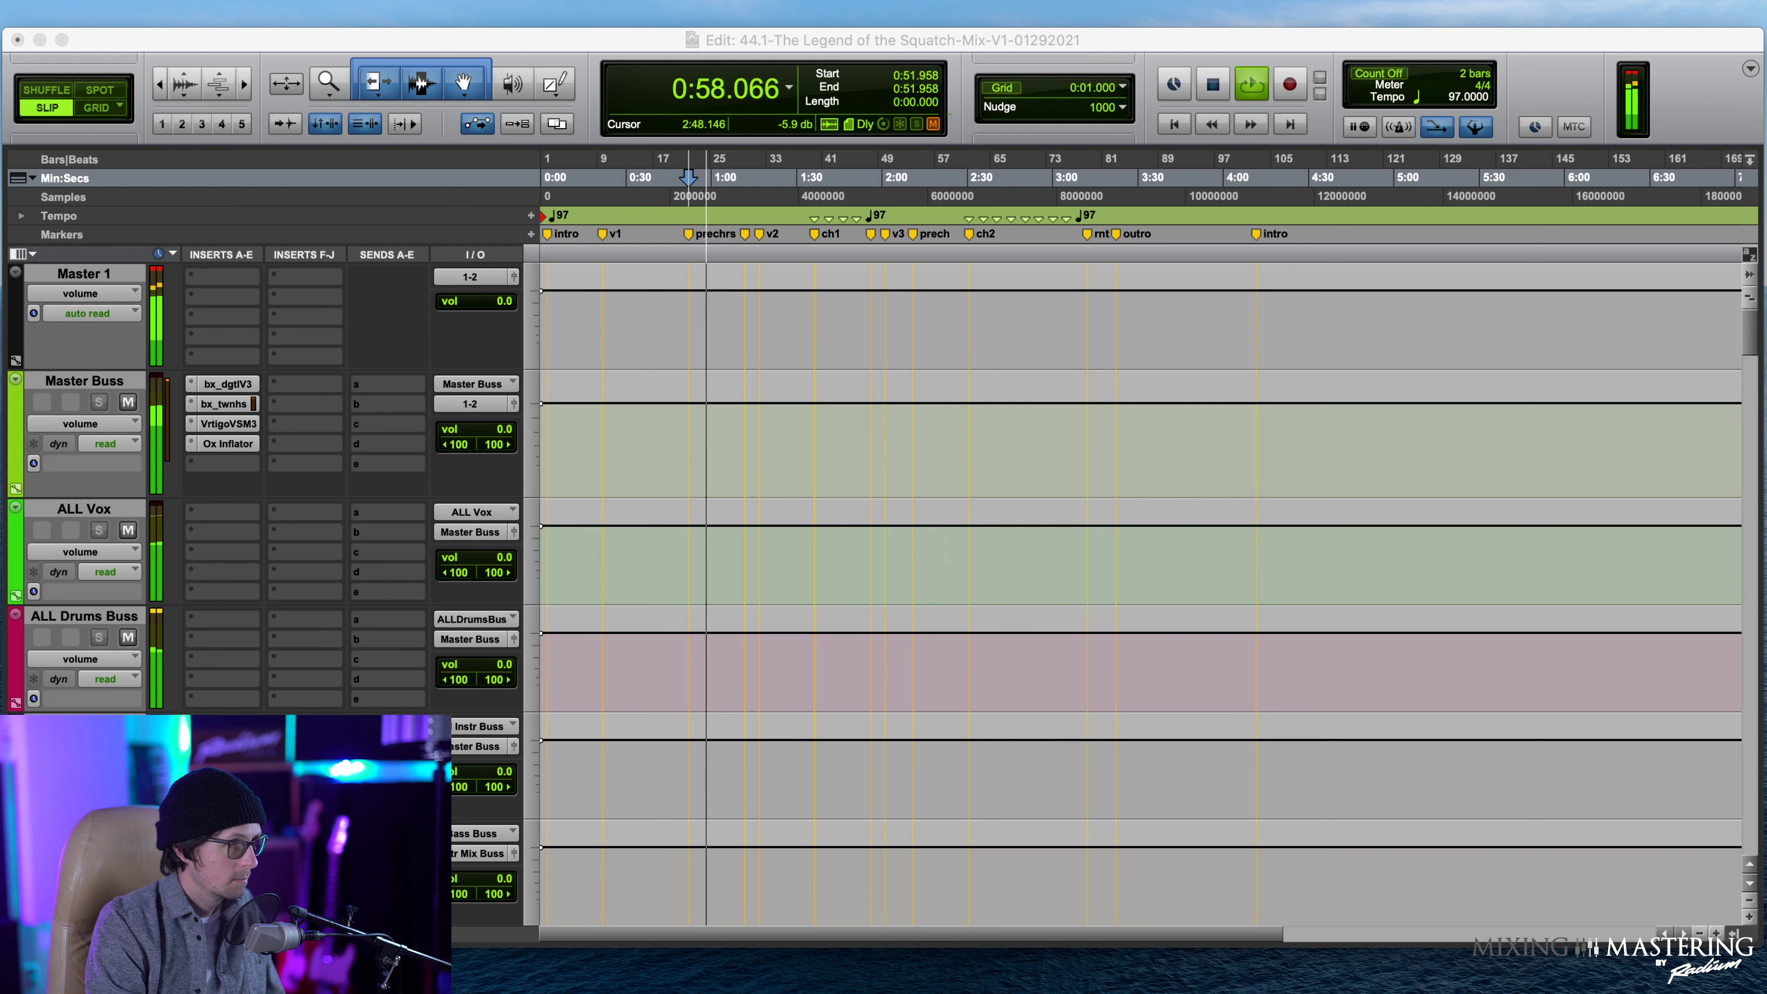
{"action": "left_click", "coordinate": [686, 162]}
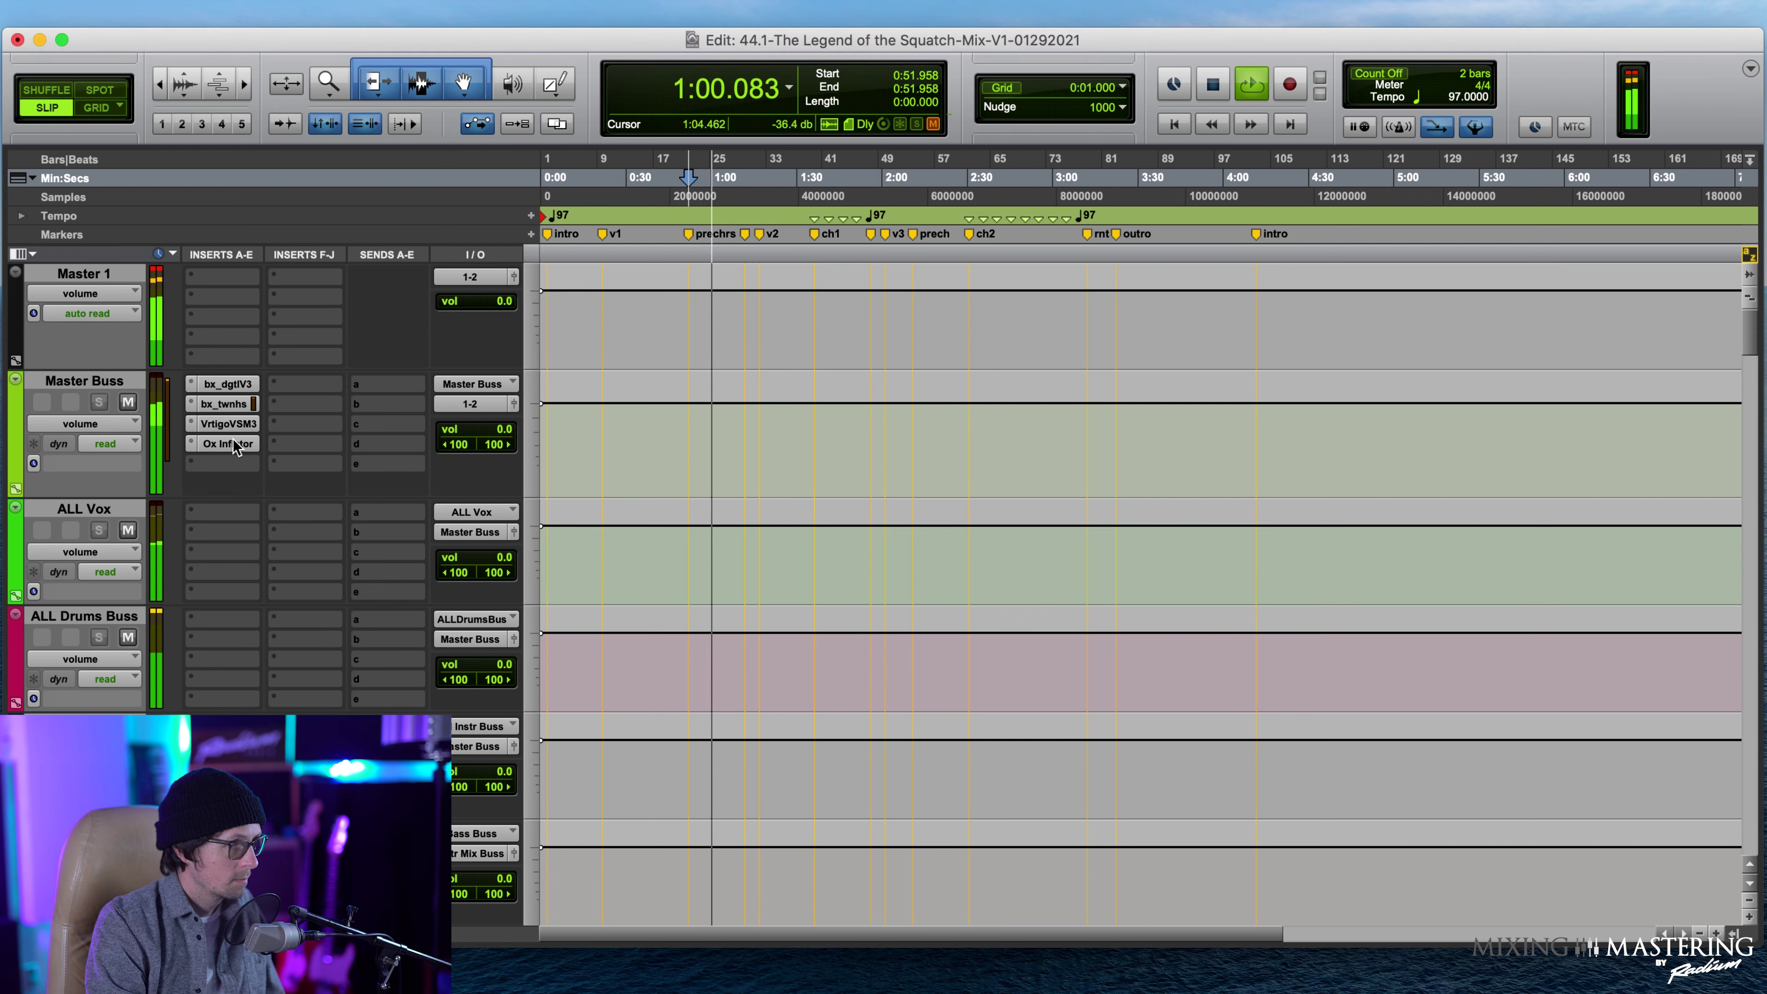
Open the Master Buss's bx_townhouse compressor and audition different attack times and a 0.1 s release during playback.
{"action": "left_click", "coordinate": [223, 405]}
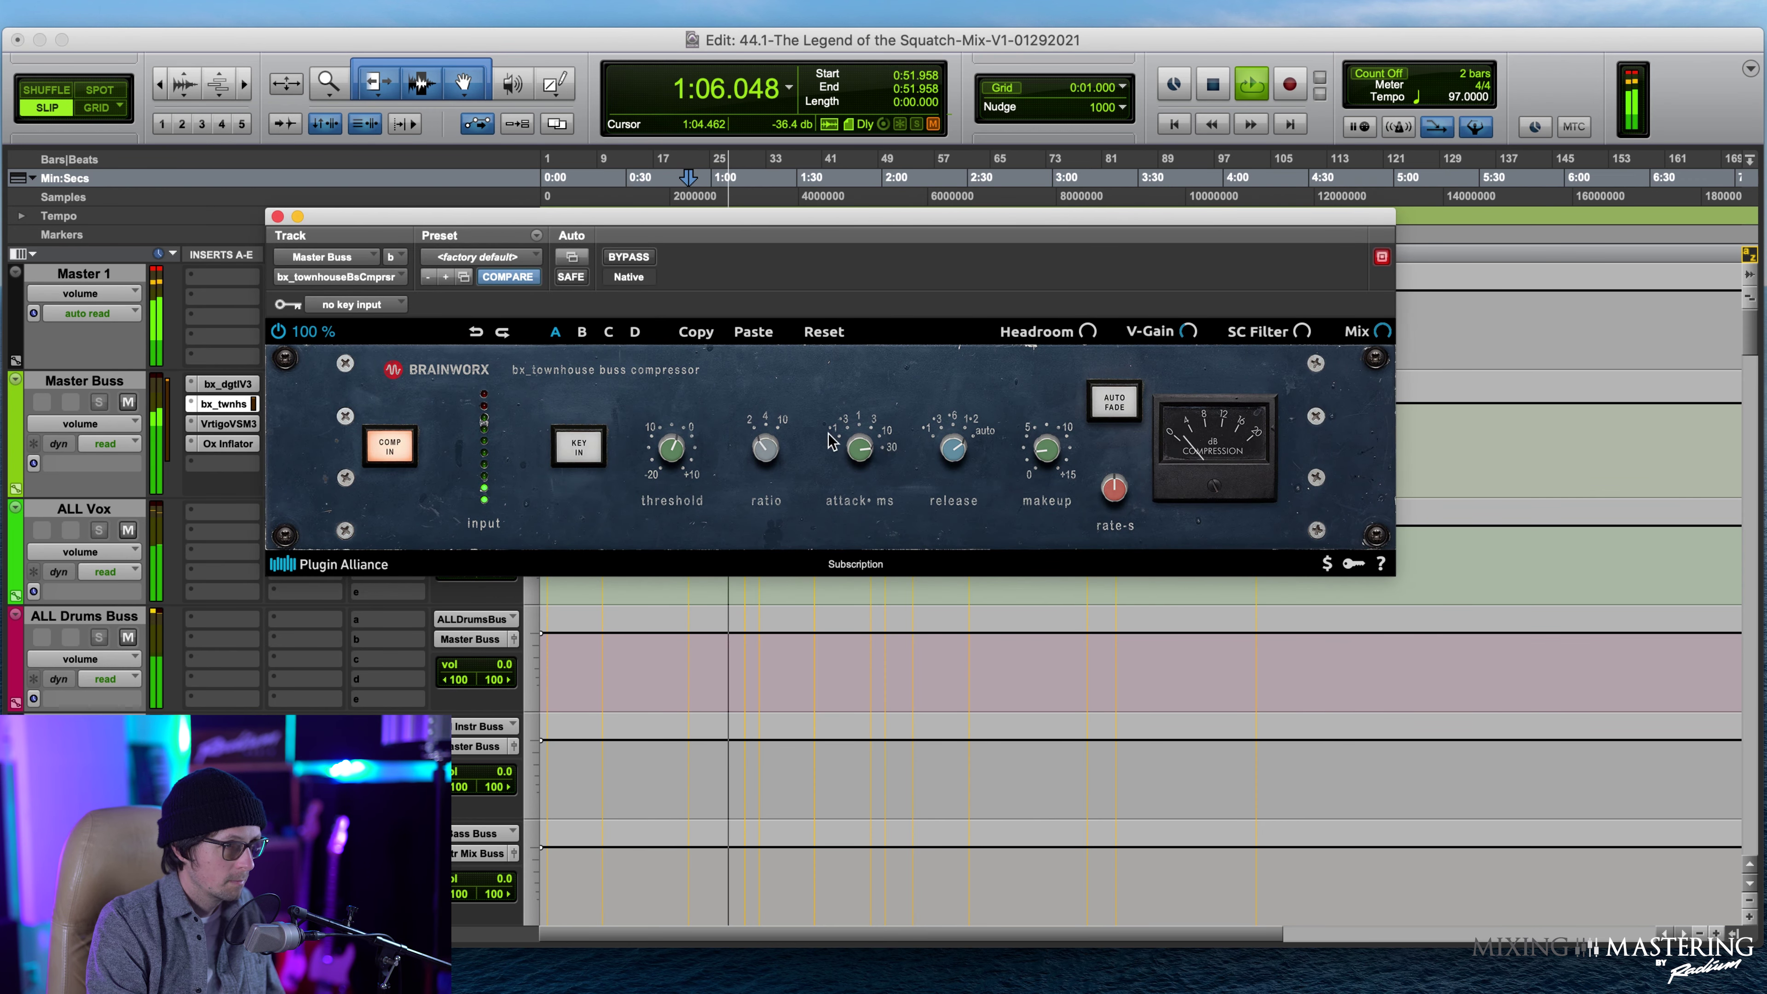
{"action": "mouse_move", "coordinate": [1058, 454]}
{"action": "scroll", "coordinate": [1058, 452], "scroll_direction": "up", "scroll_amount": 2}
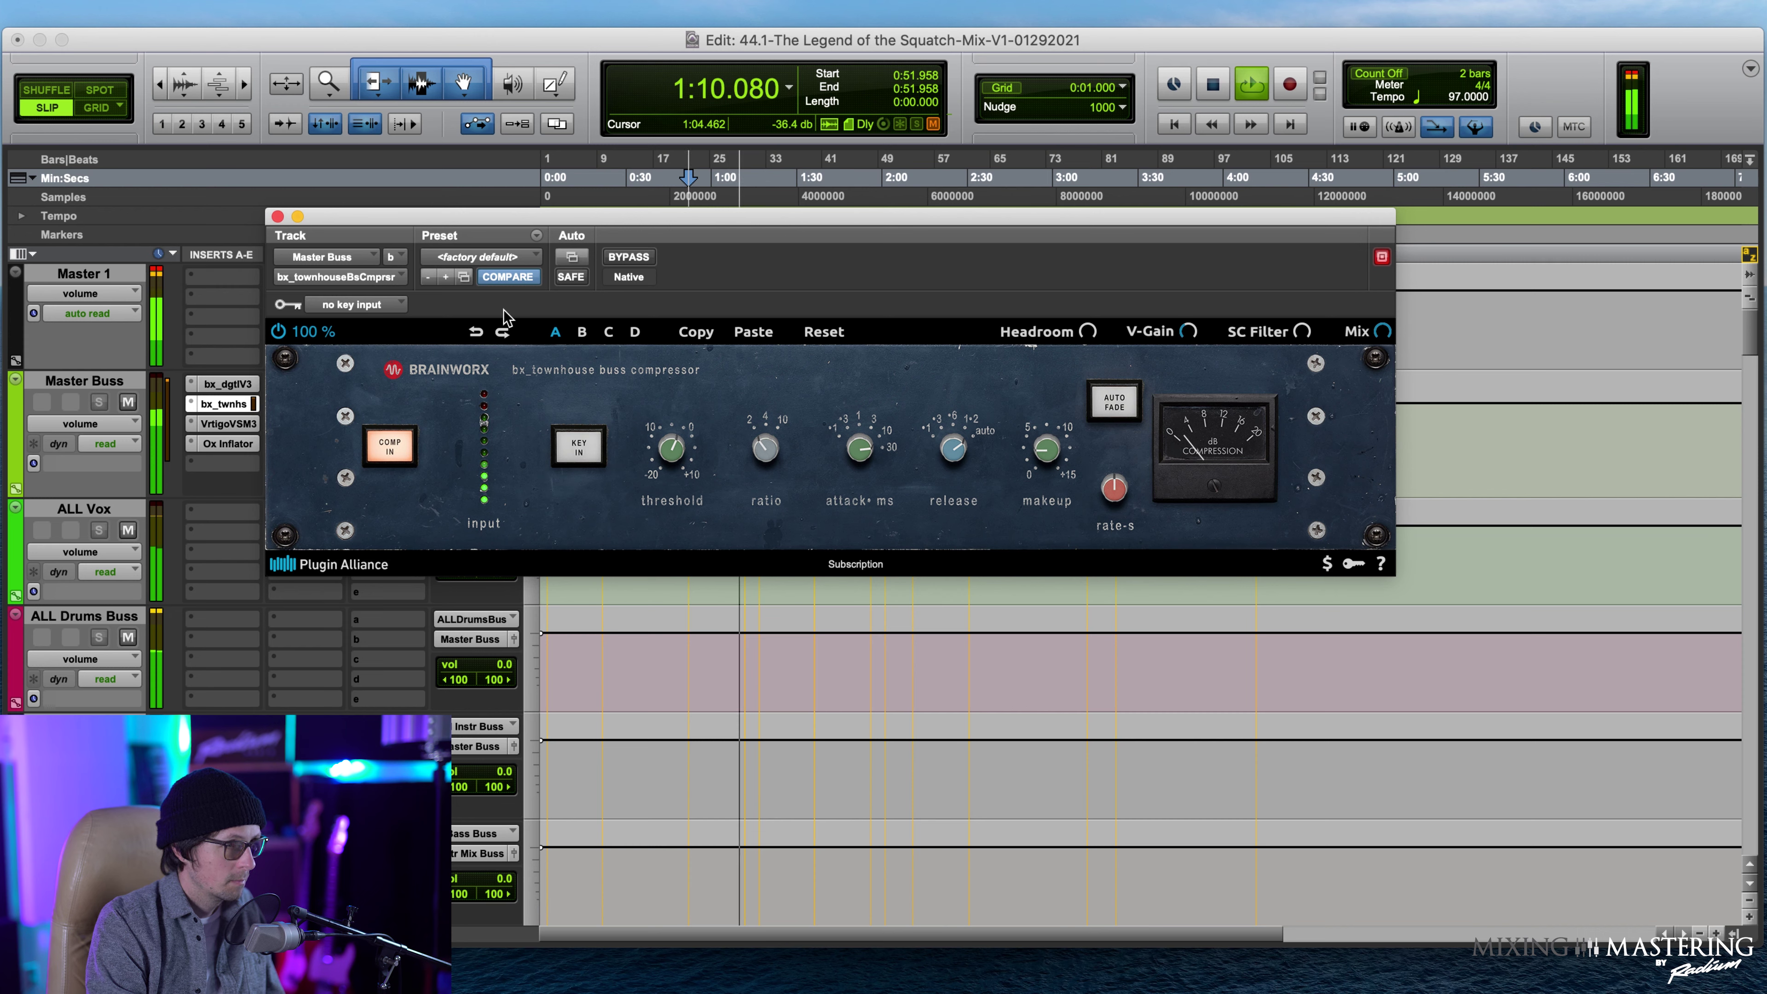
{"action": "scroll", "coordinate": [857, 461], "scroll_direction": "down", "scroll_amount": 5}
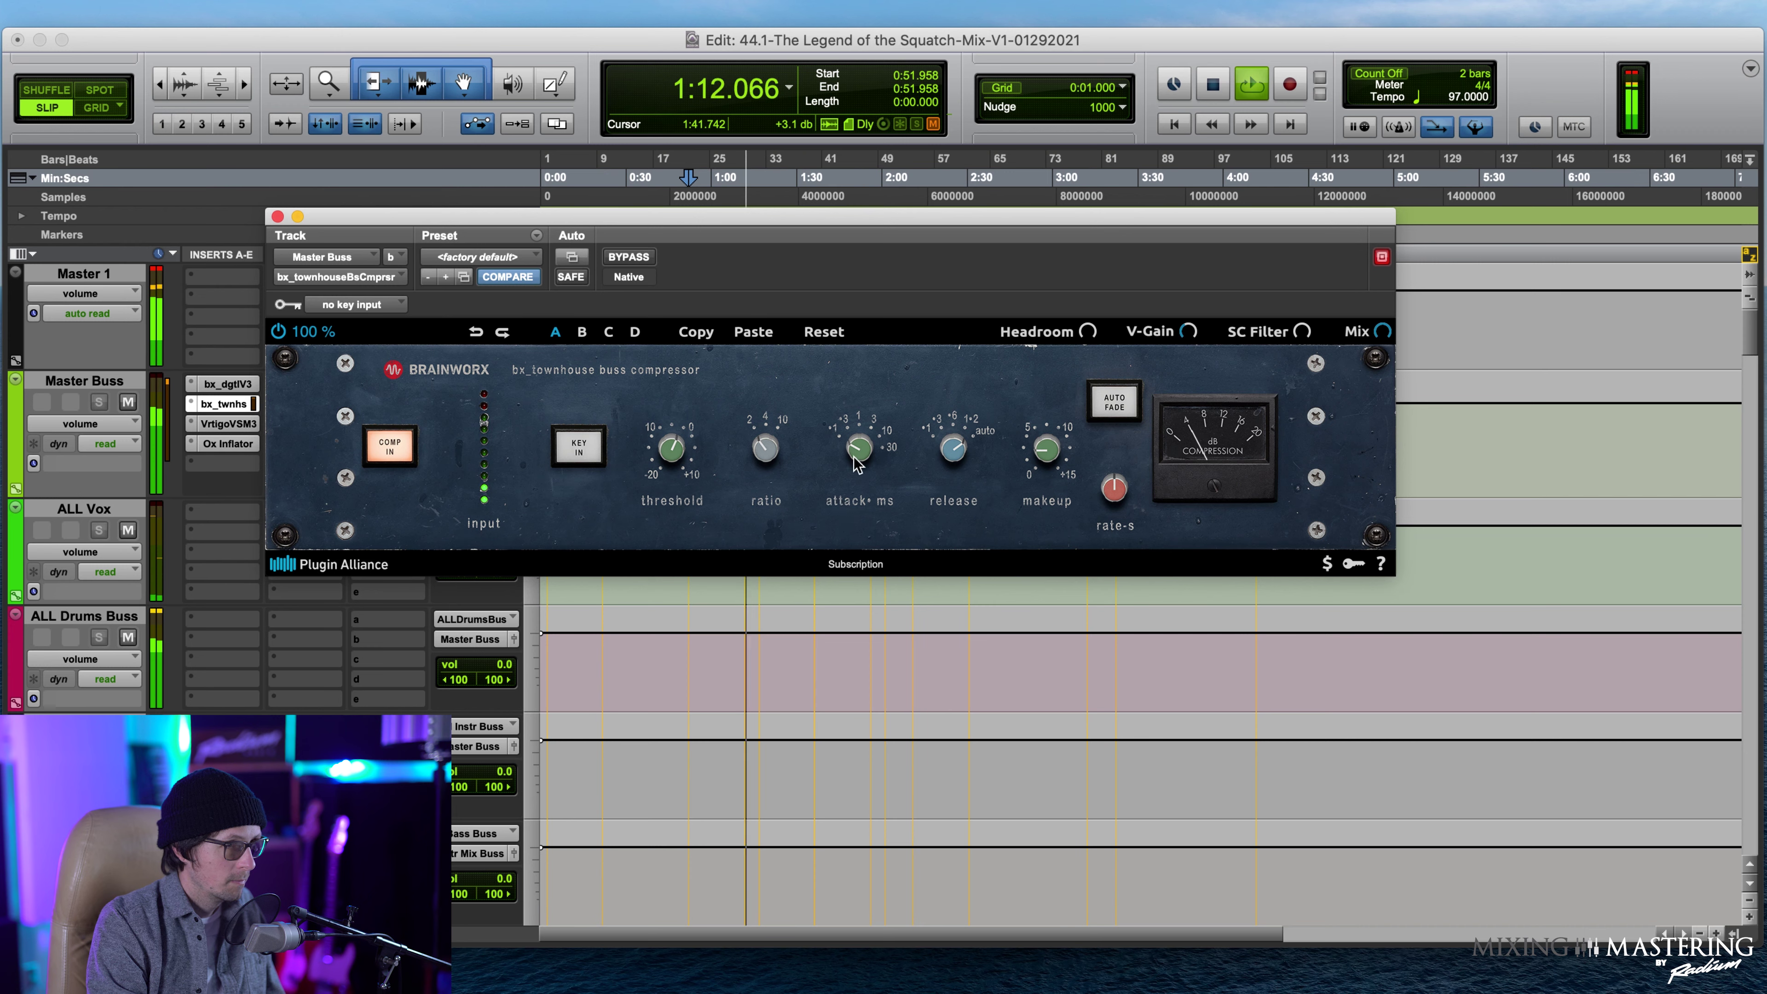
{"action": "scroll", "coordinate": [859, 451], "scroll_direction": "up", "scroll_amount": 4}
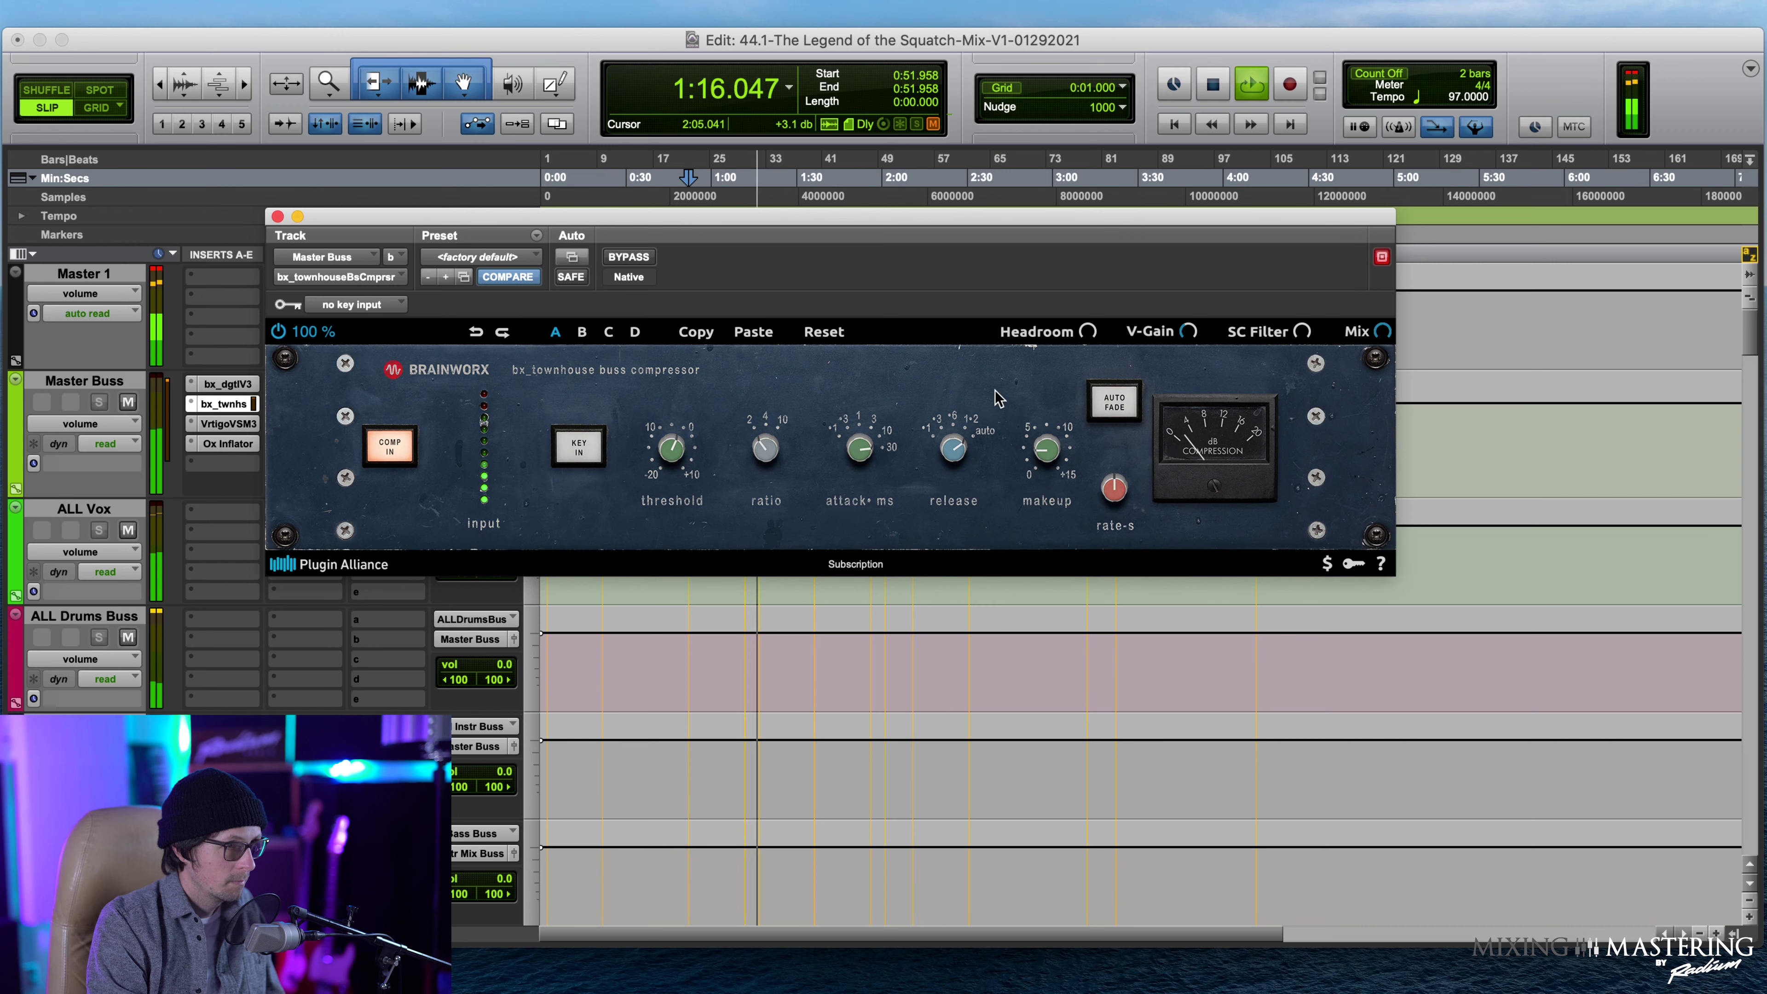
{"action": "scroll", "coordinate": [954, 450], "scroll_direction": "down", "scroll_amount": 3}
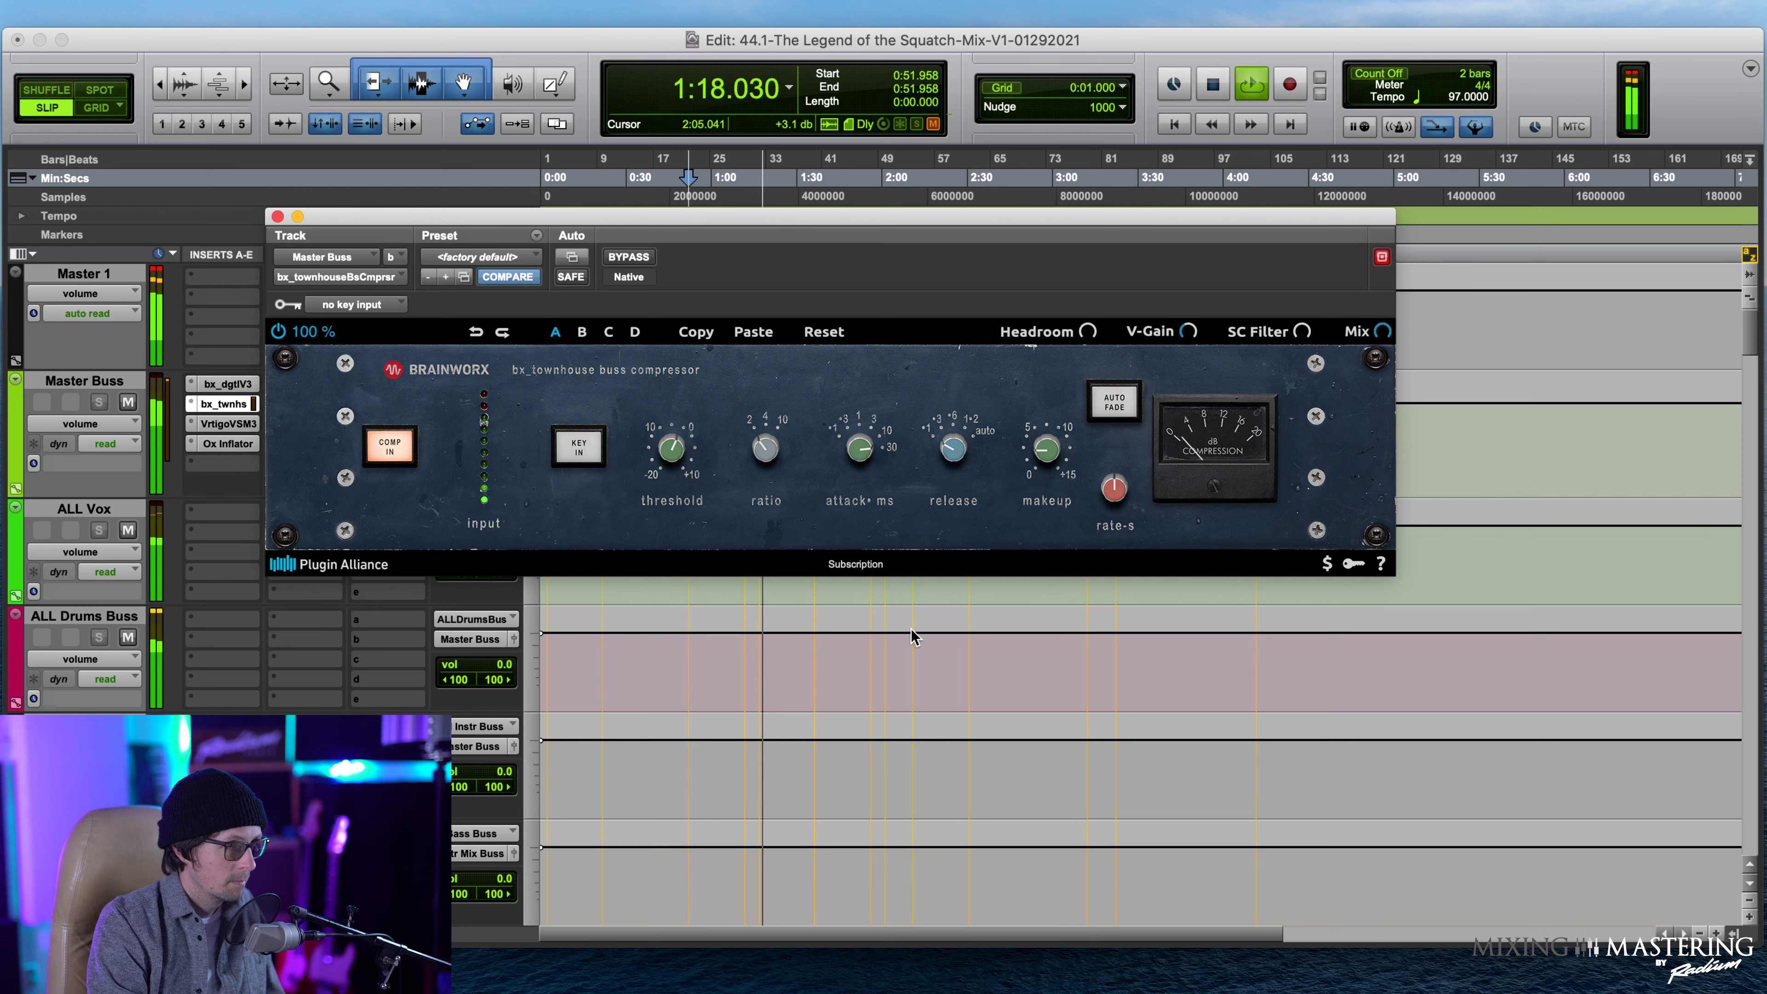
{"action": "scroll", "coordinate": [954, 449], "scroll_direction": "up", "scroll_amount": 3}
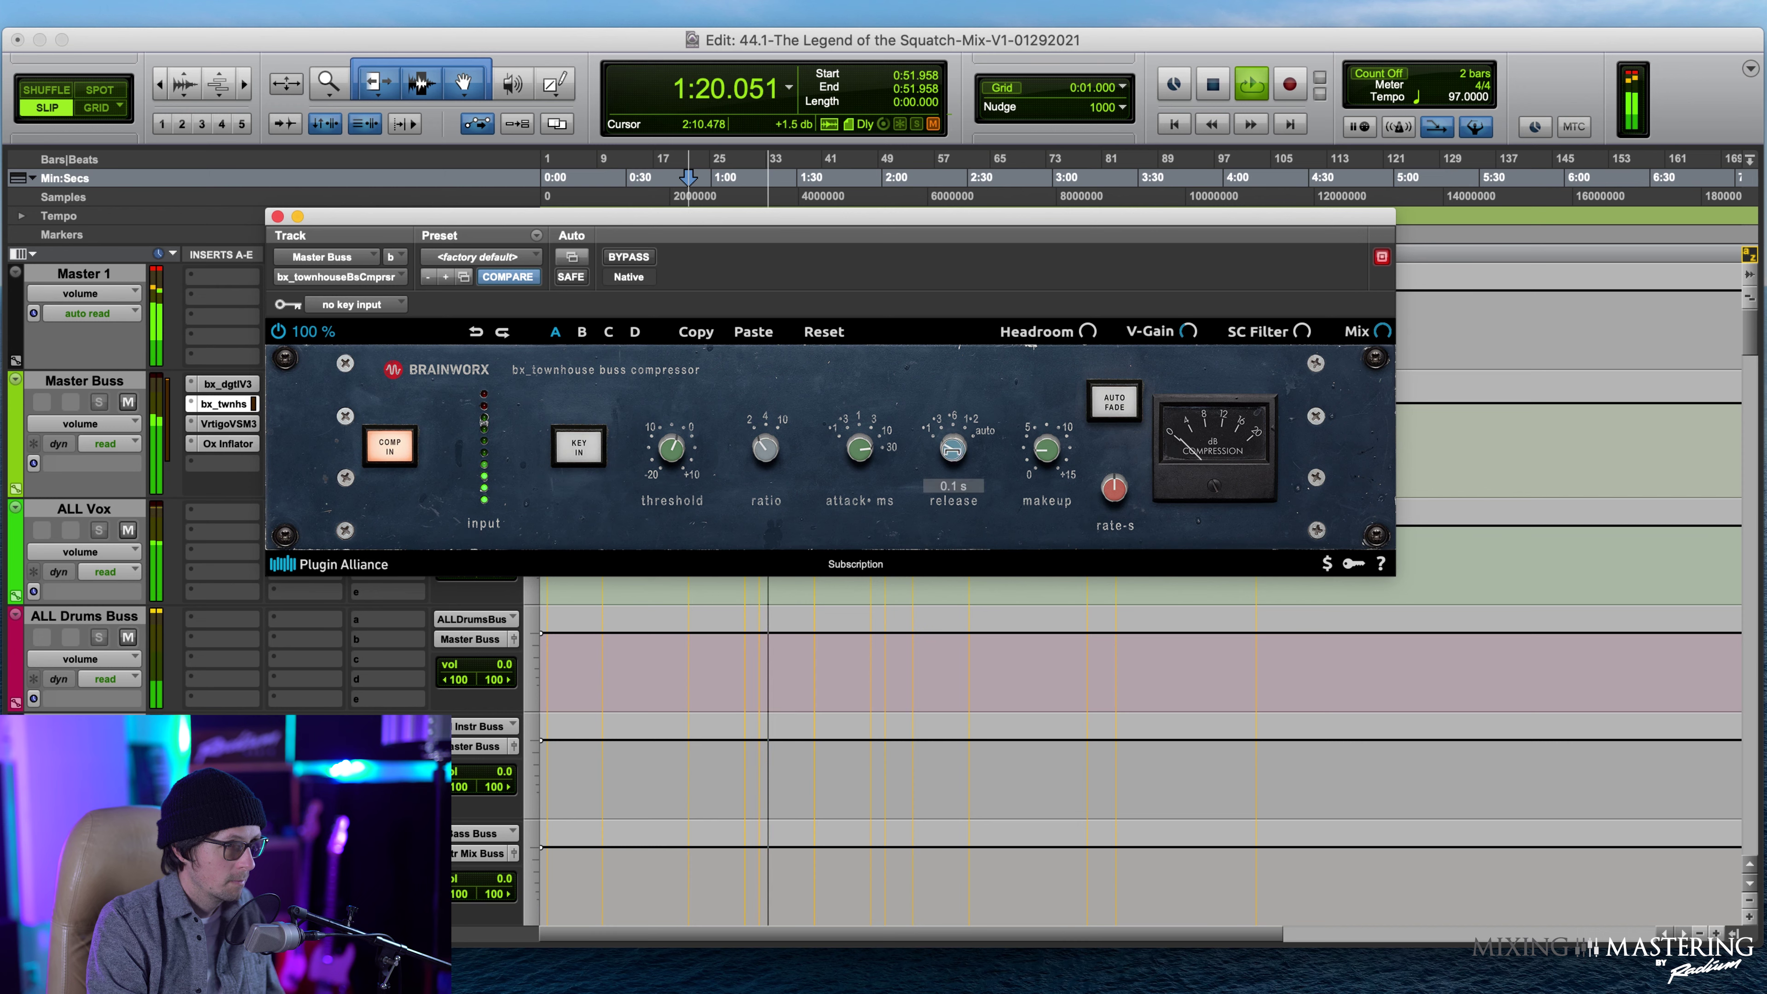
{"action": "scroll", "coordinate": [957, 449], "scroll_direction": "down", "scroll_amount": 3}
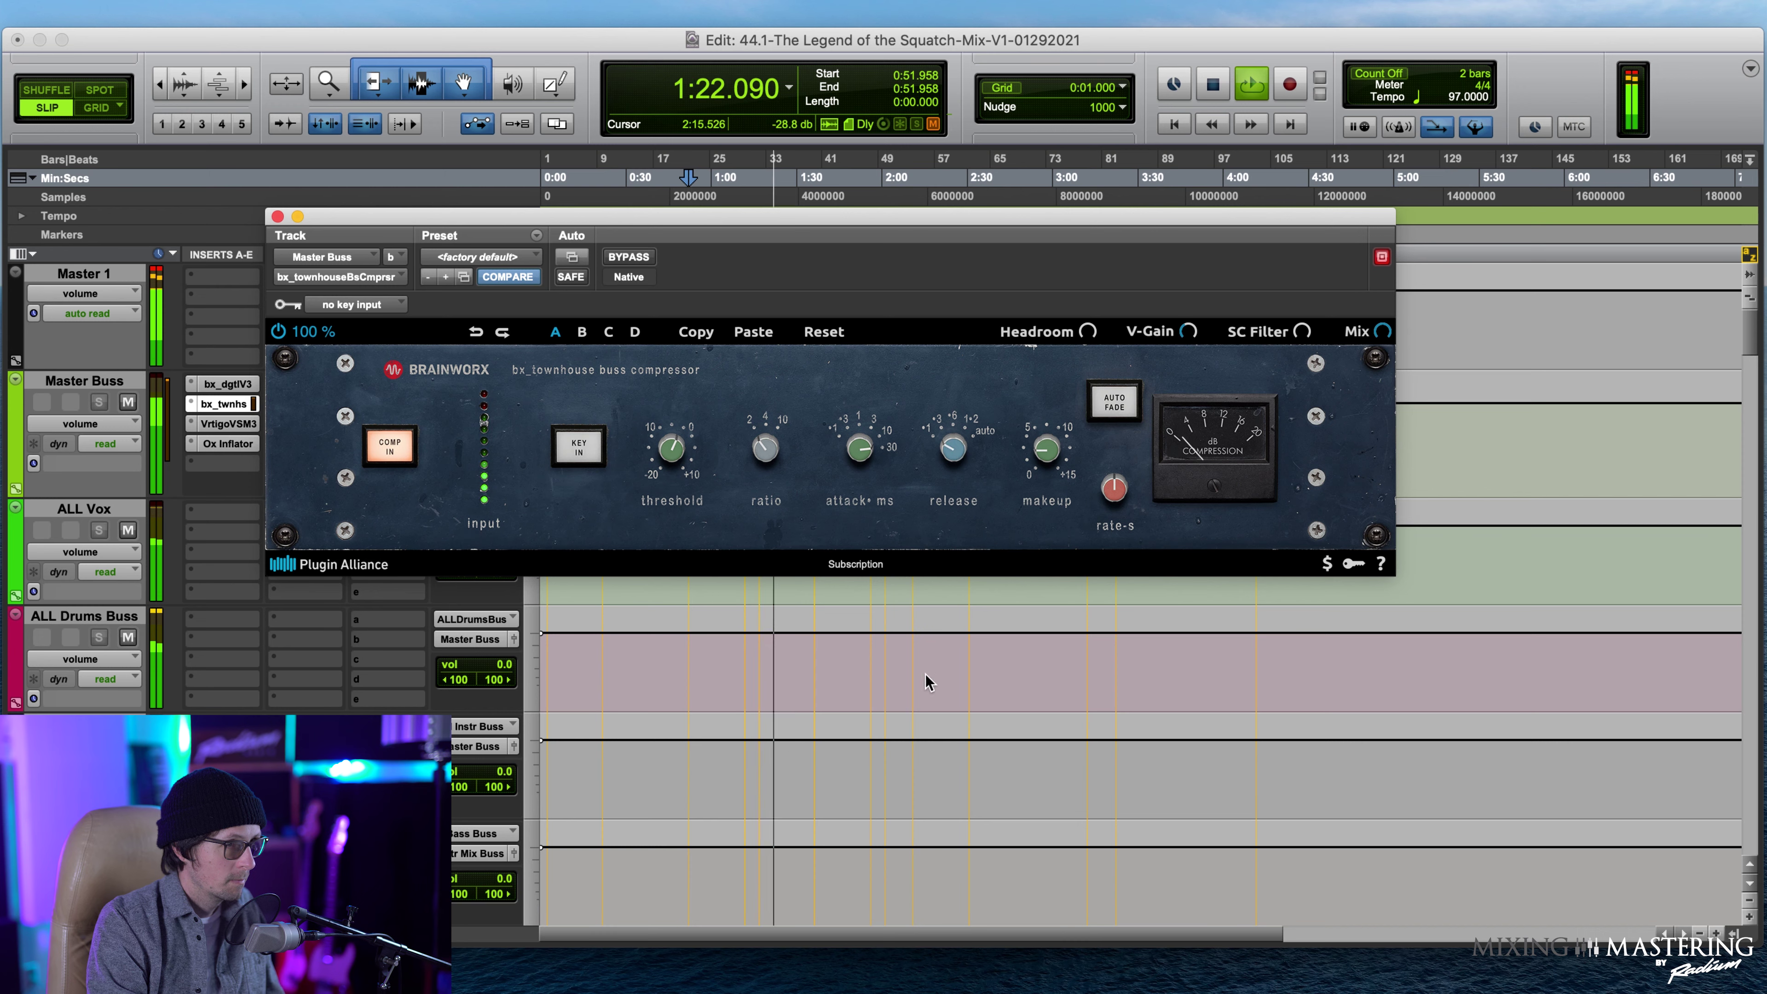